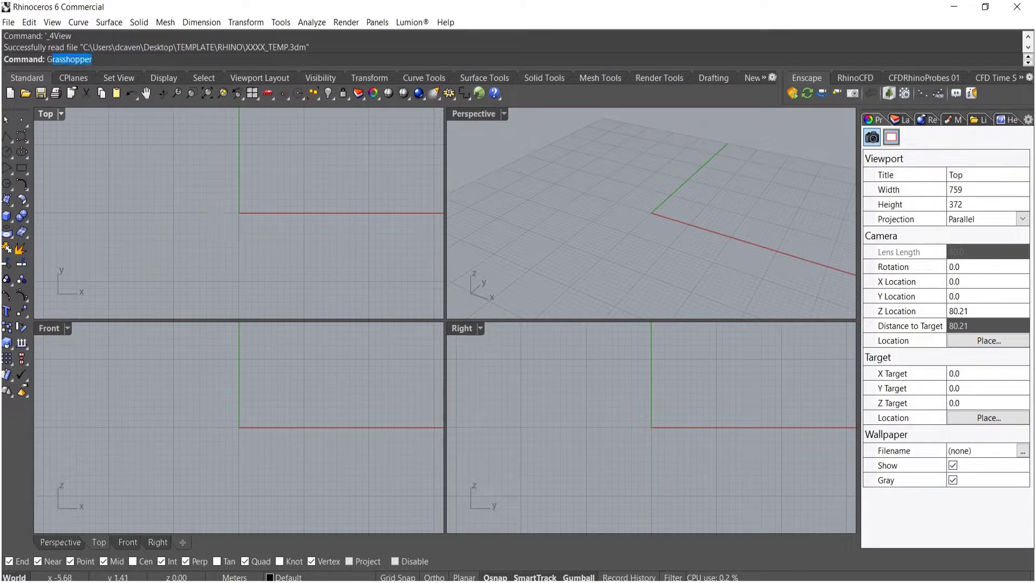
# - Launch Grasshopper and enlarge the Perspective viewport to fill the modelling area, with the origin in view beside the Grasshopper window
pyautogui.press('Return')
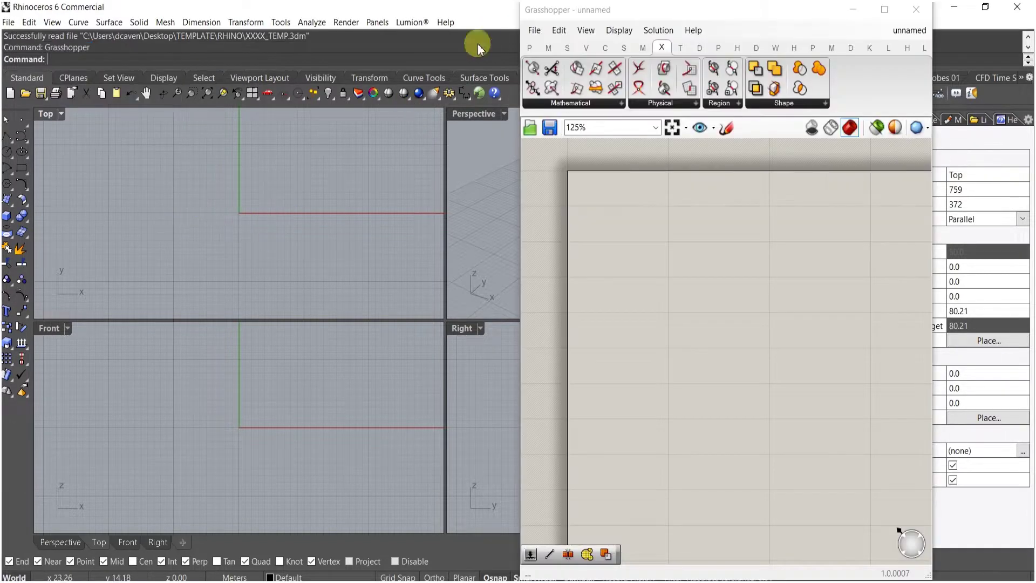
pyautogui.doubleClick(479, 117)
pyautogui.keyDown('shift'); pyautogui.moveTo(471, 328); pyautogui.dragTo(205, 332, button='right'); pyautogui.keyUp('shift')
# - Place a Populate 3D component on the empty canvas, leaving room before it for its inputs
pyautogui.doubleClick(655, 243)
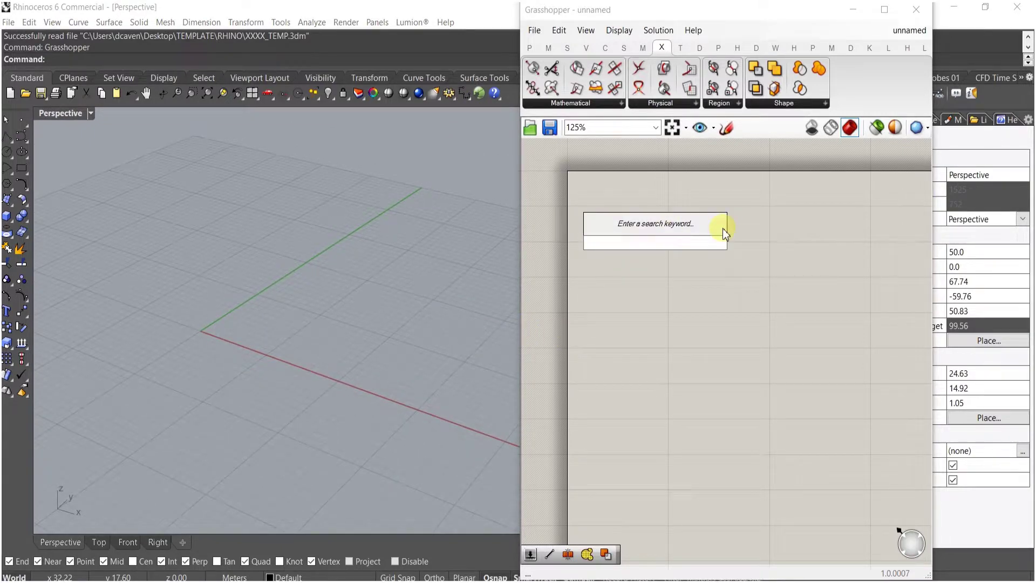
pyautogui.write('pop')
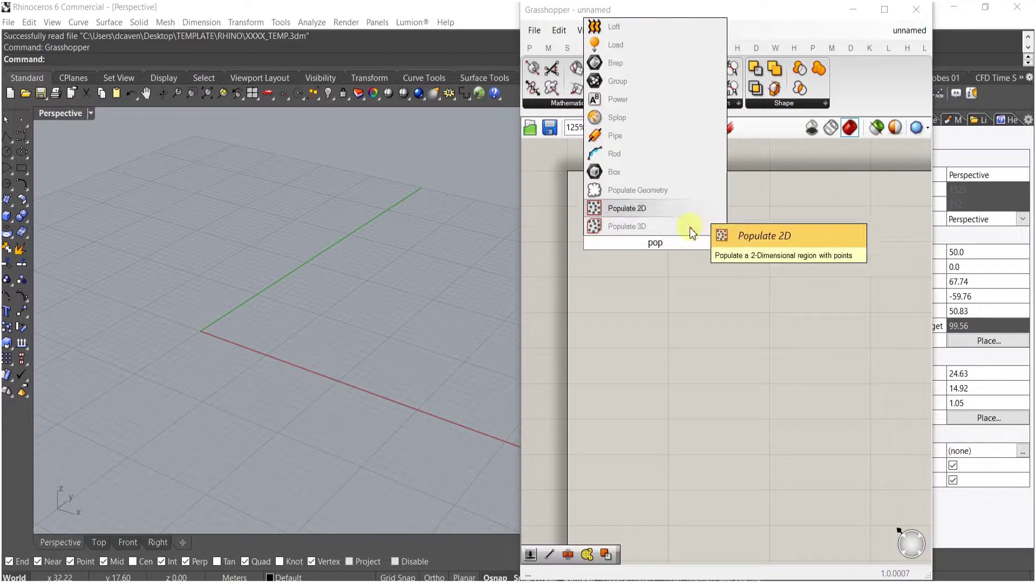
pyautogui.click(653, 231)
pyautogui.moveTo(660, 257); pyautogui.dragTo(756, 291)
pyautogui.click(621, 257)
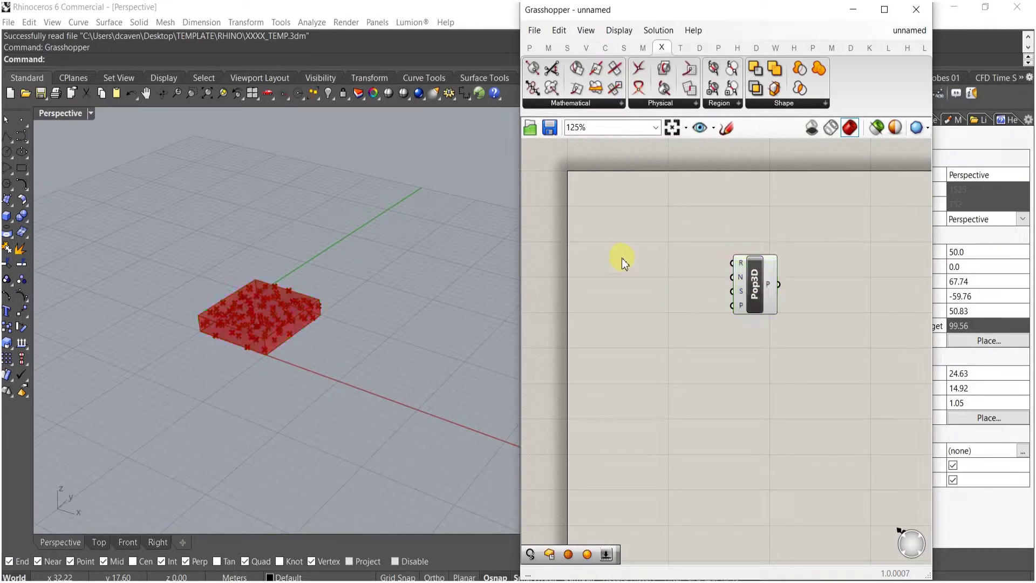
# - Add a Center Box component just before the Populate 3D component
pyautogui.doubleClick(627, 260)
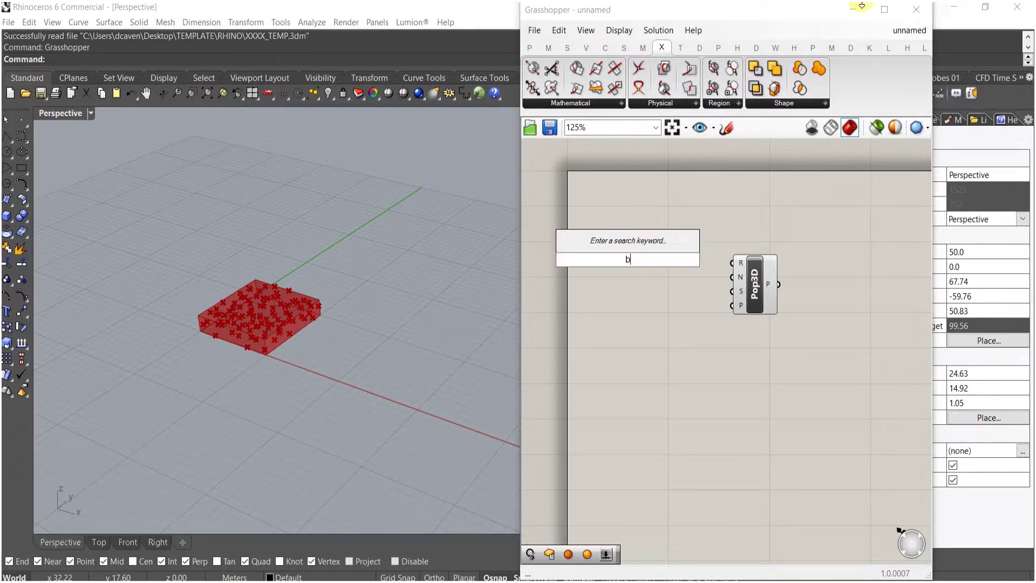
pyautogui.write('boc')
pyautogui.press('BackSpace')
pyautogui.write('x')
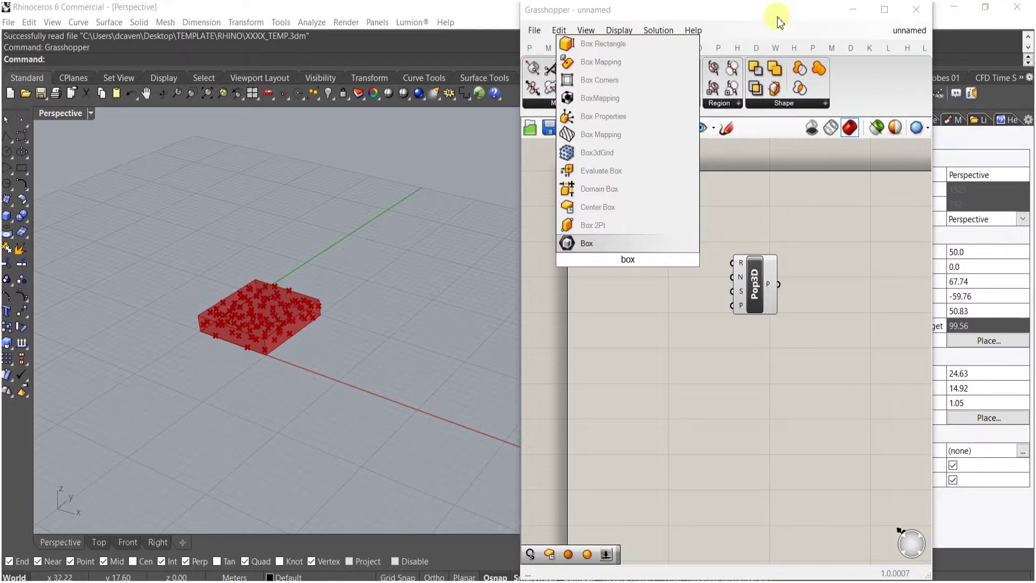
pyautogui.click(588, 197)
pyautogui.moveTo(628, 267); pyautogui.dragTo(678, 282)
pyautogui.click(597, 273)
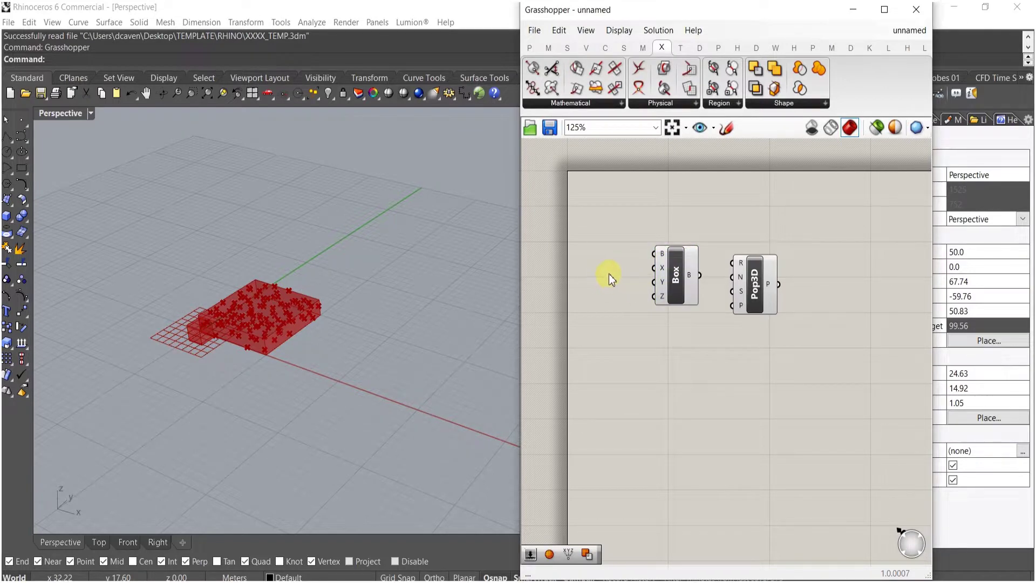
# - Create a 15.000 number slider and duplicate it to make three stacked sliders beside the Center Box
pyautogui.doubleClick(609, 274)
pyautogui.write('15.000')
pyautogui.press('Return')
pyautogui.moveTo(636, 274); pyautogui.dragTo(623, 292)
pyautogui.moveTo(616, 330); pyautogui.dragTo(588, 234)
pyautogui.moveTo(614, 356); pyautogui.dragTo(613, 330)
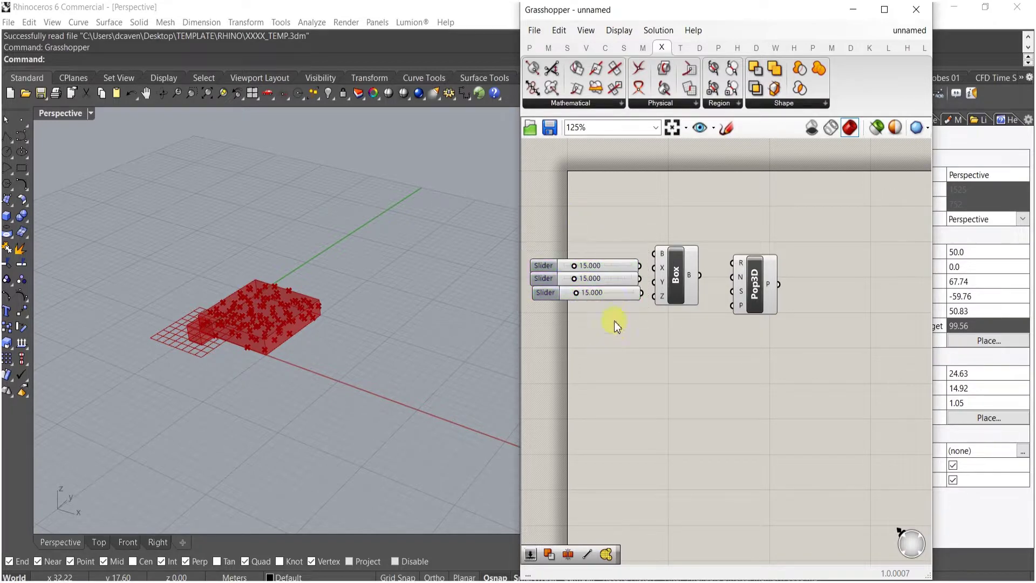
# - Wire the three sliders to the Center Box's X, Y and Z inputs and align and space them evenly
pyautogui.moveTo(611, 291); pyautogui.dragTo(610, 296)
pyautogui.moveTo(605, 335); pyautogui.dragTo(527, 238)
pyautogui.click(577, 250)
pyautogui.click(628, 200)
pyautogui.moveTo(606, 331); pyautogui.dragTo(569, 239)
pyautogui.click(585, 242)
pyautogui.click(620, 233)
pyautogui.moveTo(619, 234); pyautogui.dragTo(653, 254, button='right')
pyautogui.moveTo(680, 302); pyautogui.dragTo(679, 325)
pyautogui.moveTo(714, 365); pyautogui.dragTo(704, 364, button='right')
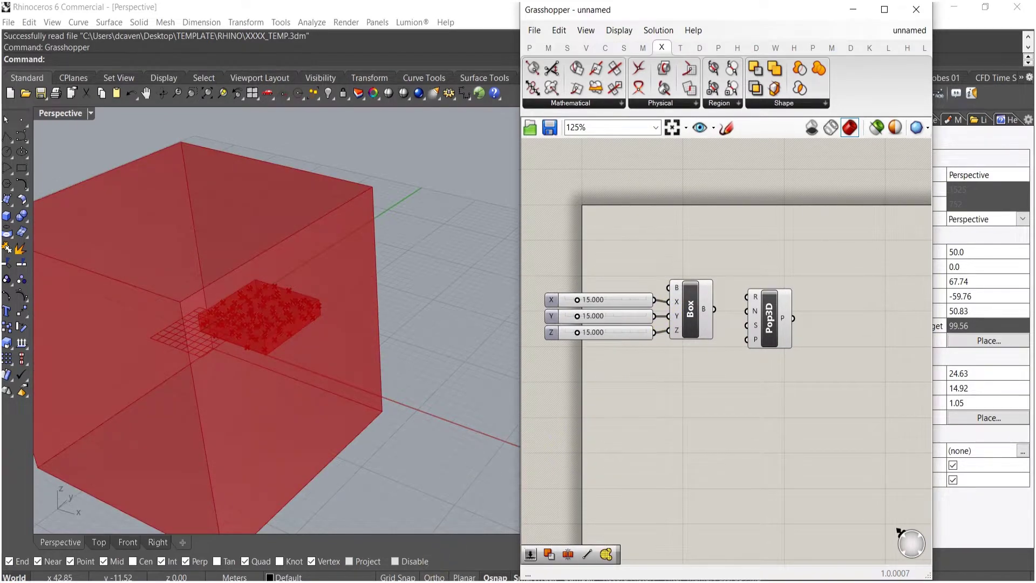
# - Connect the Center Box output to the Populate 3D region input and move the Populate 3D component closer
pyautogui.click(254, 567)
pyautogui.click(41, 267)
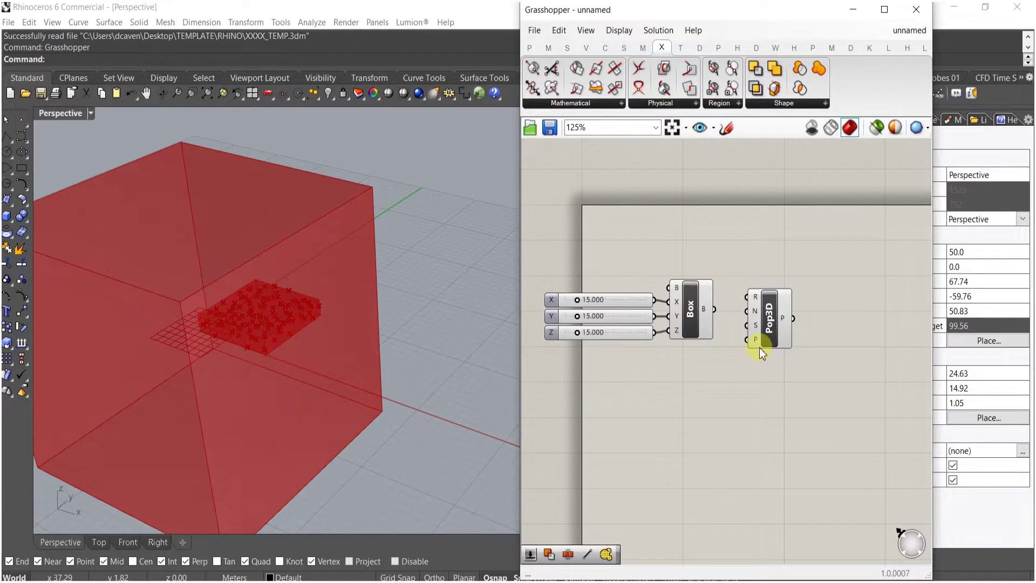
pyautogui.moveTo(685, 384); pyautogui.dragTo(749, 387, button='right')
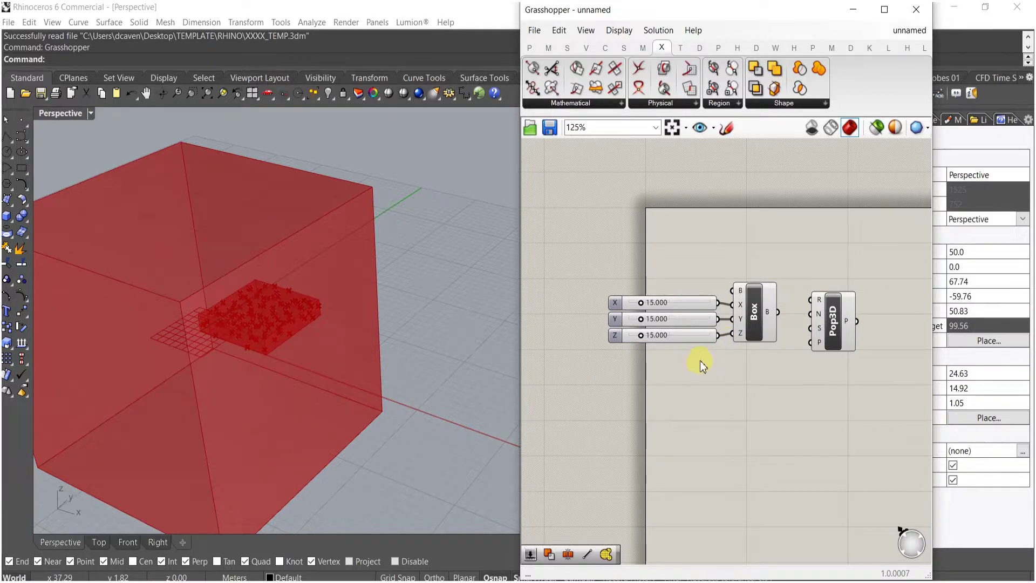
pyautogui.moveTo(808, 298); pyautogui.dragTo(814, 332)
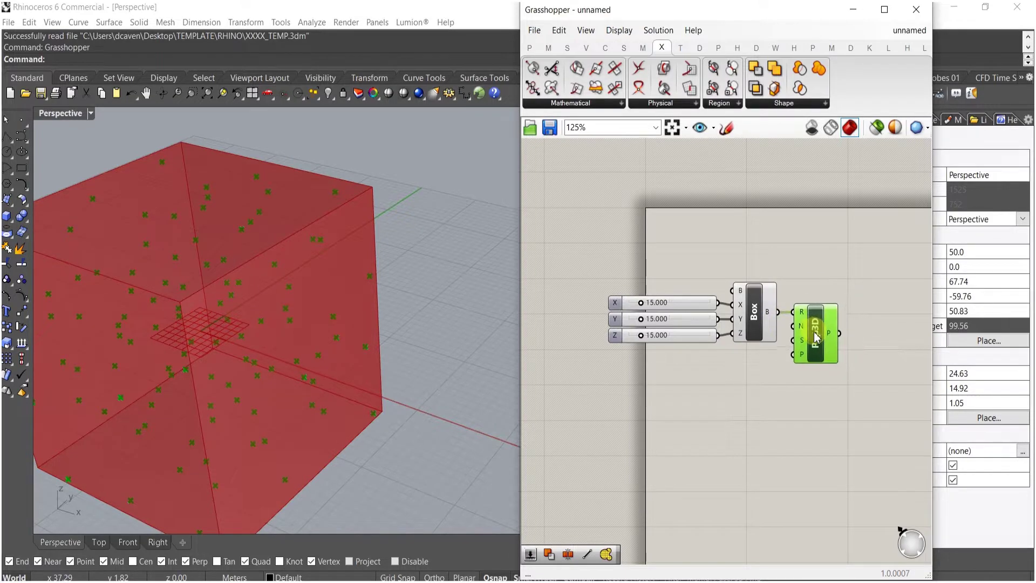
pyautogui.moveTo(302, 358); pyautogui.dragTo(559, 288, button='right')
pyautogui.moveTo(882, 386); pyautogui.dragTo(828, 383, button='right')
pyautogui.click(787, 370)
pyautogui.doubleClick(788, 374)
pyautogui.write('pop')
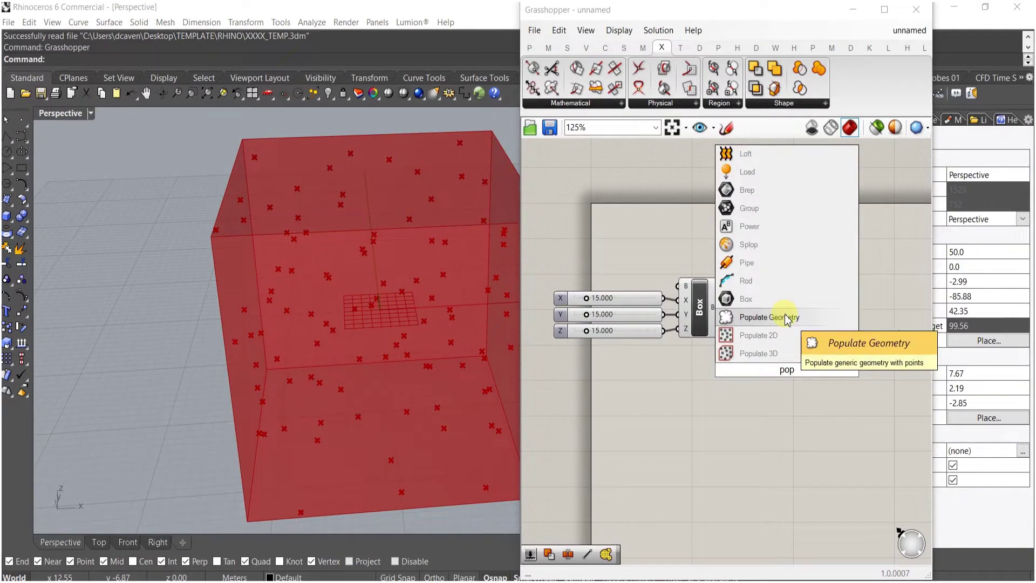
pyautogui.press('Down')
pyautogui.press('Down')
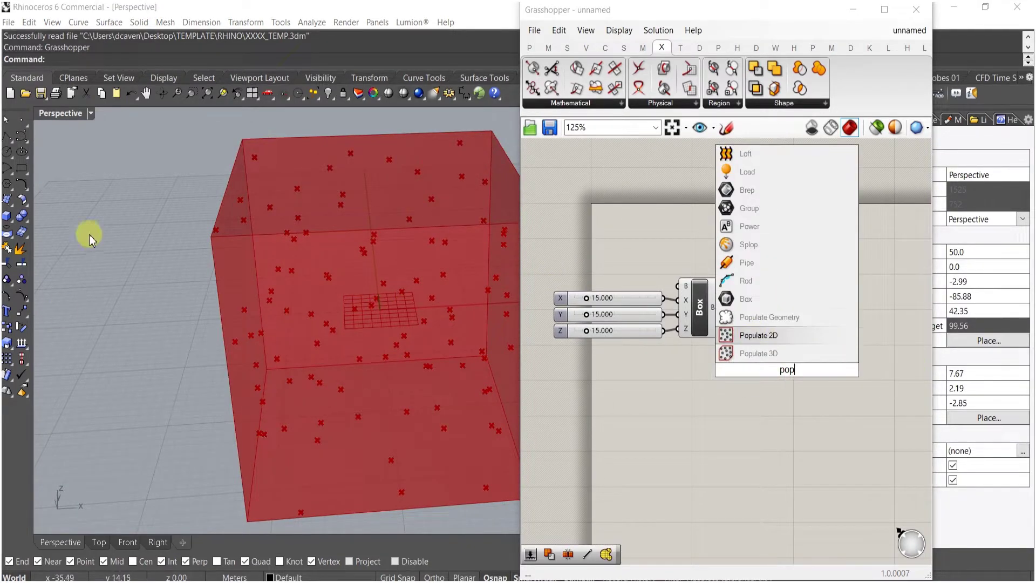
pyautogui.press('Return')
# - Add a number slider of 55, feed it into the Populate 3D count input and shift Populate 3D away from the box
pyautogui.moveTo(231, 250); pyautogui.dragTo(363, 213, button='right')
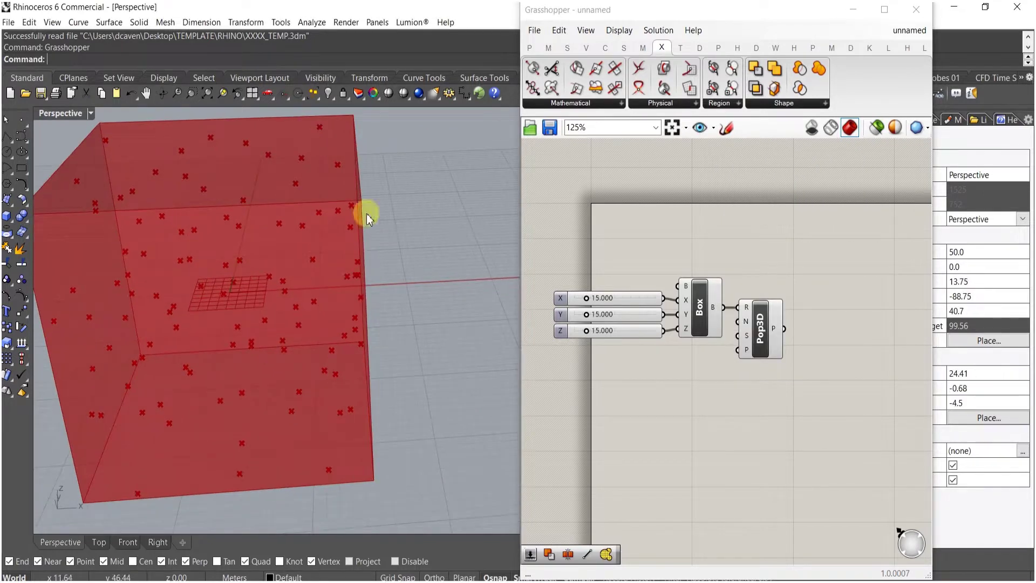
pyautogui.moveTo(253, 313); pyautogui.dragTo(213, 343, button='right')
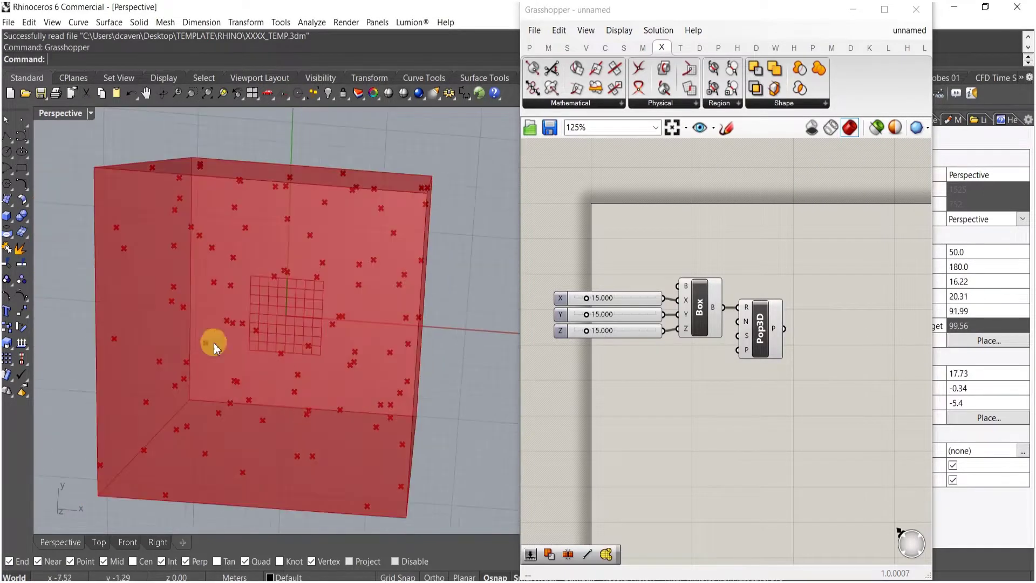
pyautogui.moveTo(282, 247); pyautogui.dragTo(296, 220, button='right')
pyautogui.keyDown('shift'); pyautogui.moveTo(296, 219); pyautogui.dragTo(265, 334, button='right'); pyautogui.keyUp('shift')
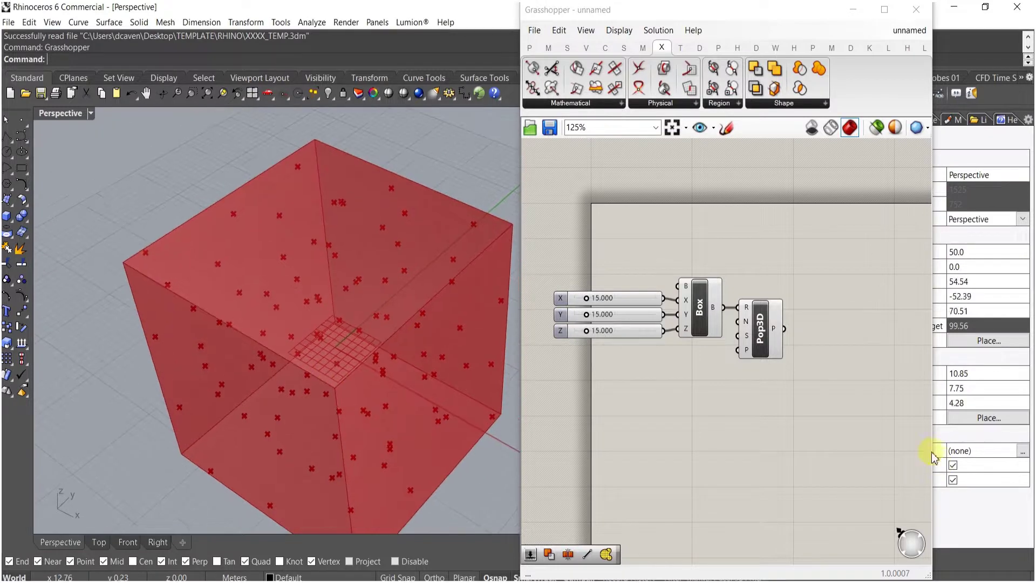
pyautogui.moveTo(770, 419); pyautogui.dragTo(727, 429, button='right')
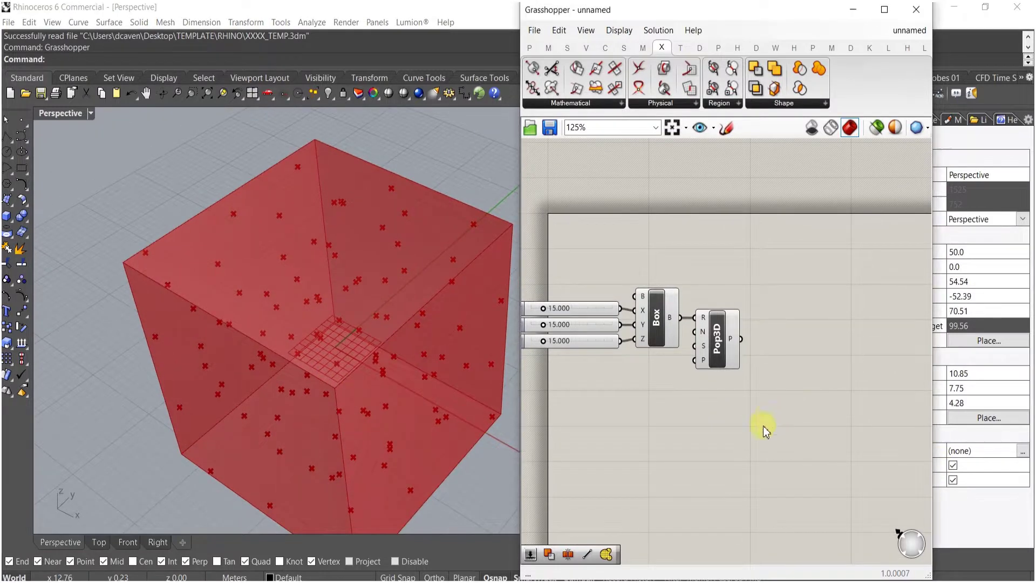
pyautogui.doubleClick(652, 379)
pyautogui.write('55')
pyautogui.press('Return')
pyautogui.moveTo(703, 351); pyautogui.dragTo(800, 346)
pyautogui.click(775, 393)
# - Duplicate the Populate 3D component with its wires directly below the original and align the two
pyautogui.click(788, 366)
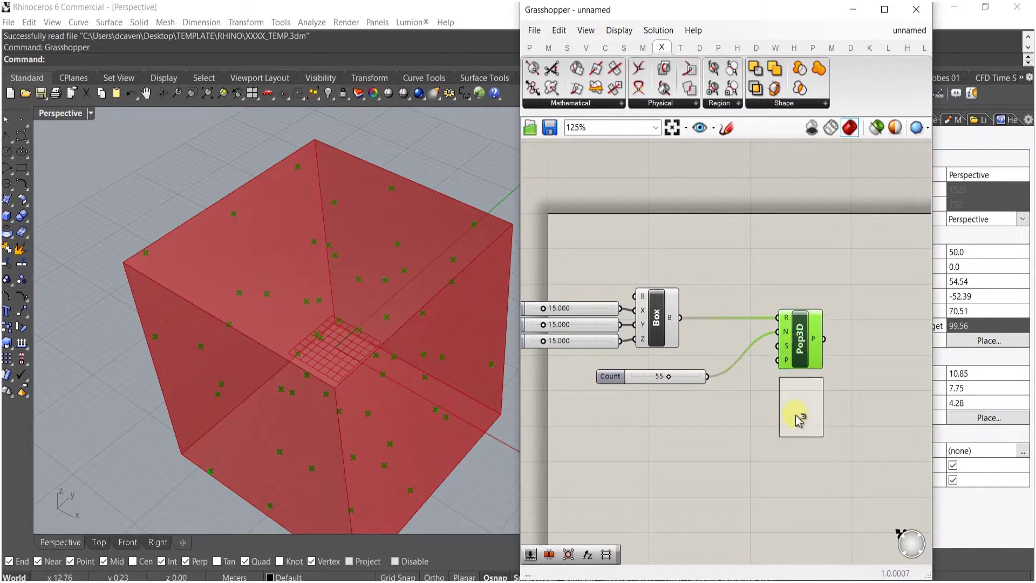
pyautogui.keyDown('alt'); pyautogui.moveTo(796, 415); pyautogui.dragTo(793, 413); pyautogui.keyUp('alt')
pyautogui.moveTo(805, 482); pyautogui.dragTo(762, 253)
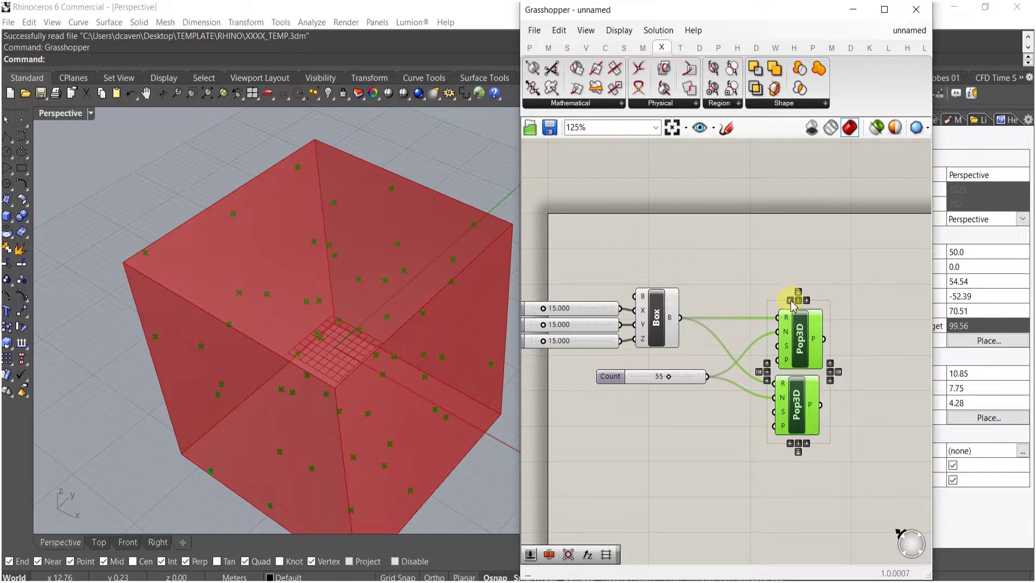
pyautogui.click(791, 301)
pyautogui.click(747, 232)
pyautogui.moveTo(759, 431); pyautogui.dragTo(783, 426, button='right')
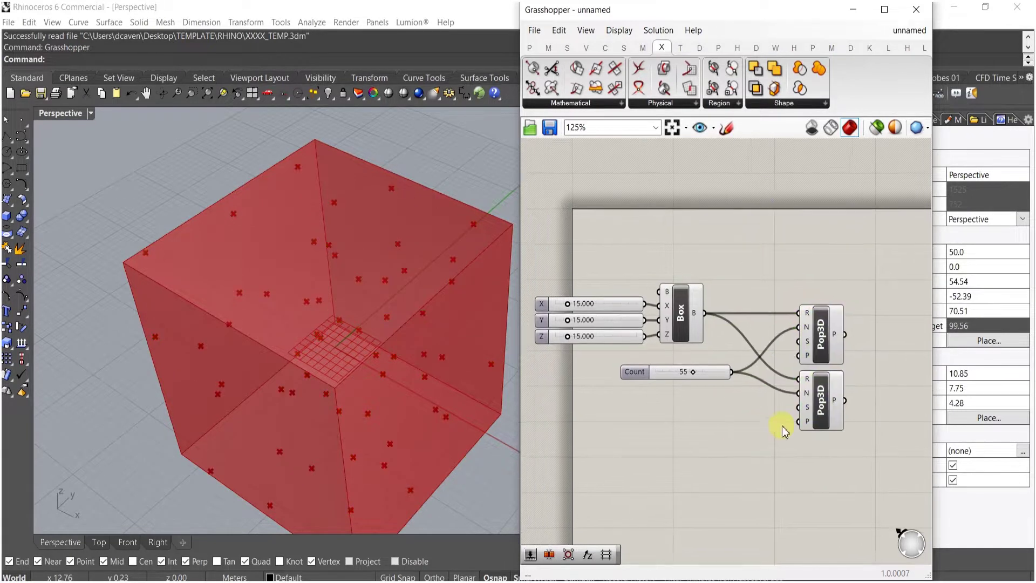
# - Add a number slider of 2 and connect it to the seed input of the lower Populate 3D component
pyautogui.doubleClick(719, 431)
pyautogui.write('2')
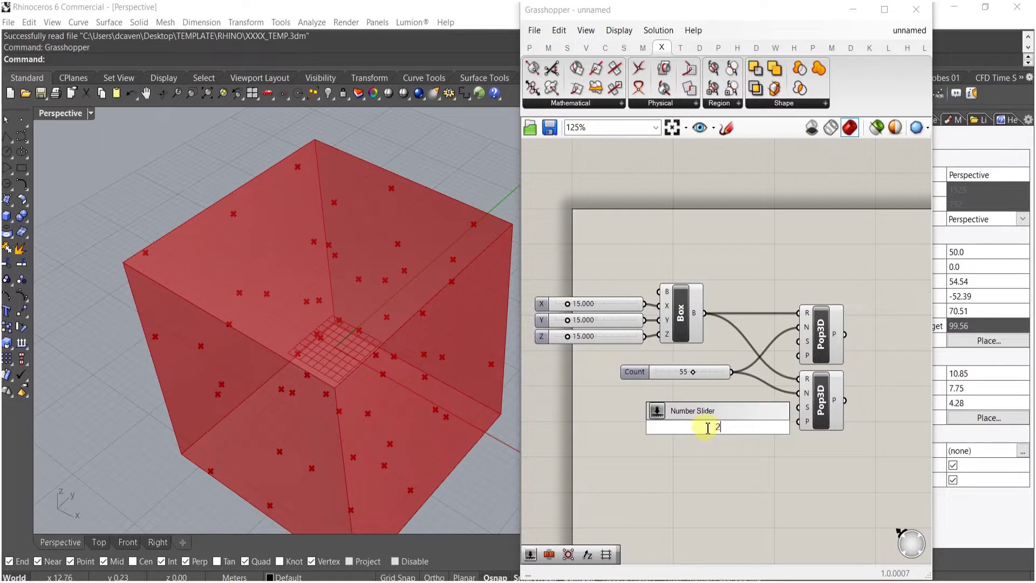
pyautogui.press('Return')
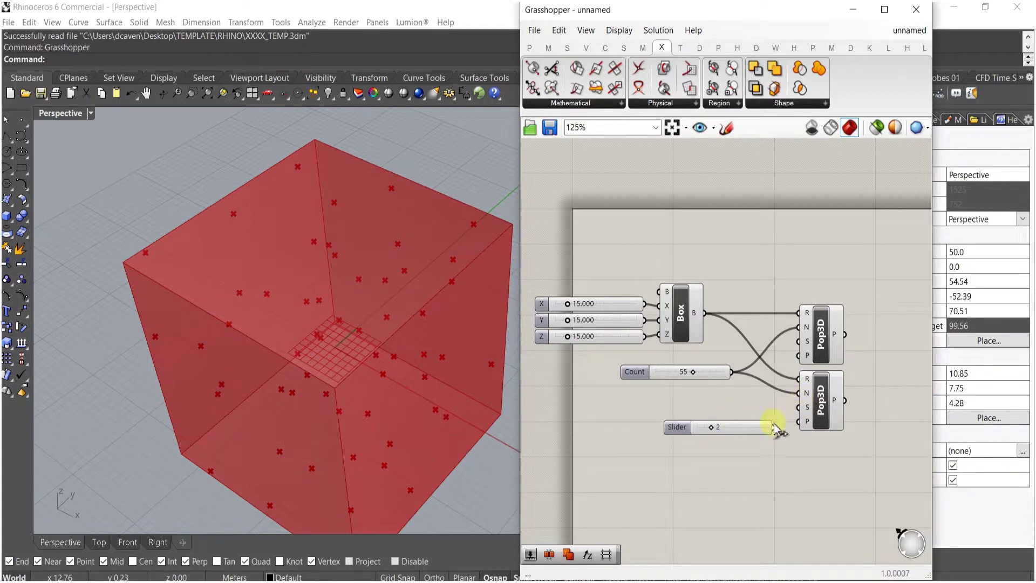
pyautogui.moveTo(793, 414); pyautogui.dragTo(799, 408)
# - Left-align the Seed slider with the Count slider, and try to left-align all five sliders together
pyautogui.moveTo(736, 444); pyautogui.dragTo(697, 381)
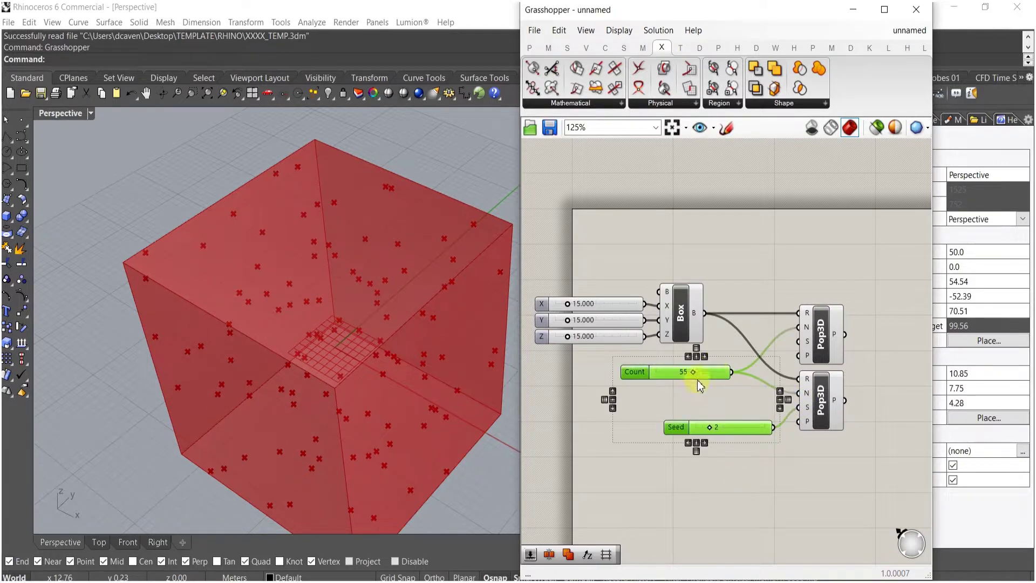
pyautogui.click(688, 356)
pyautogui.click(678, 455)
pyautogui.moveTo(667, 438); pyautogui.dragTo(628, 354)
pyautogui.keyDown('shift'); pyautogui.moveTo(592, 277); pyautogui.dragTo(557, 352); pyautogui.keyUp('shift')
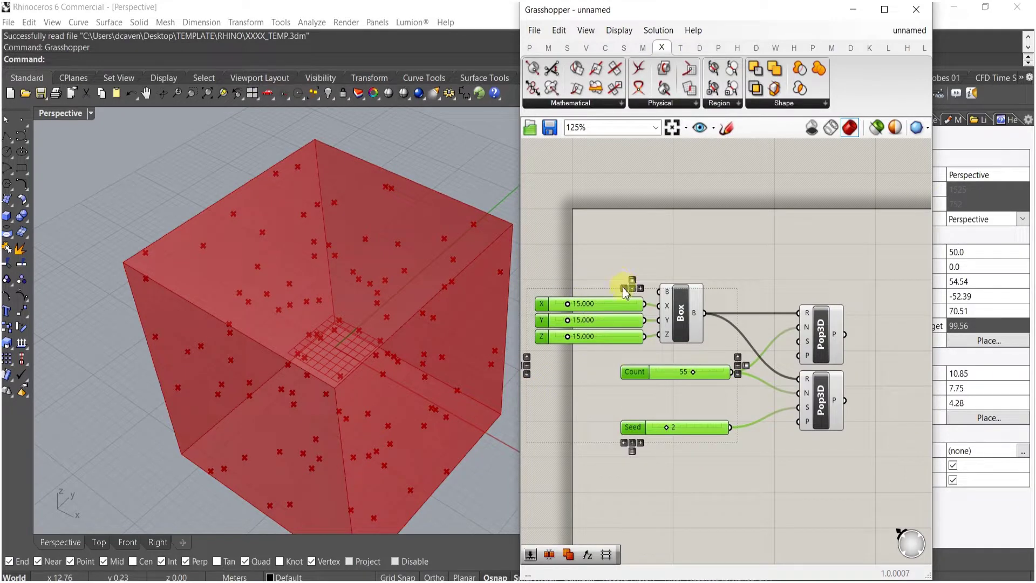
pyautogui.click(625, 289)
pyautogui.click(604, 502)
pyautogui.moveTo(615, 432); pyautogui.dragTo(647, 447)
# - Place a Line parameter after the Populate 3D components and try to wire it to the upper one's output
pyautogui.moveTo(700, 447); pyautogui.dragTo(614, 424, button='right')
pyautogui.doubleClick(762, 355)
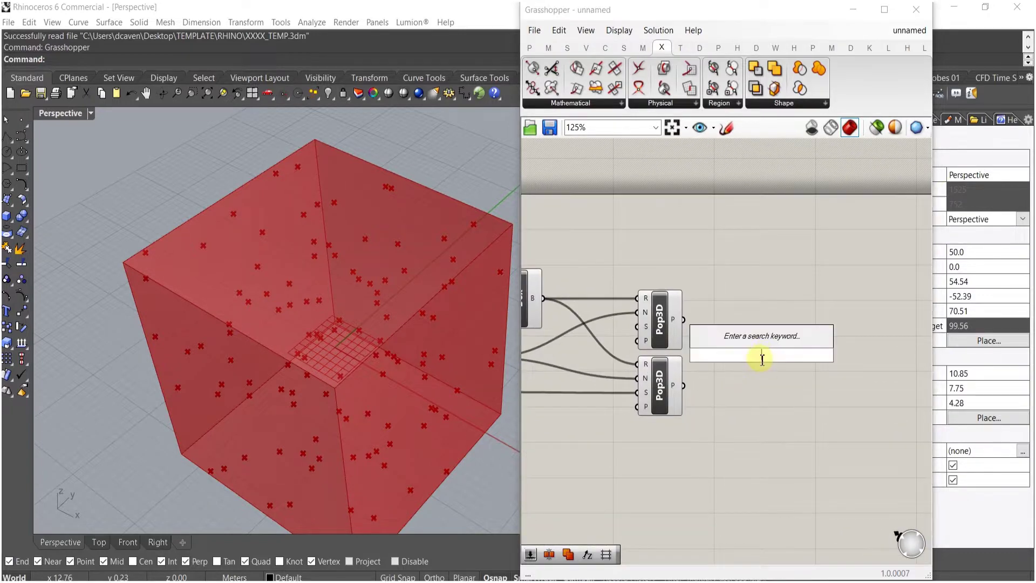
pyautogui.write('lin')
pyautogui.press('Return')
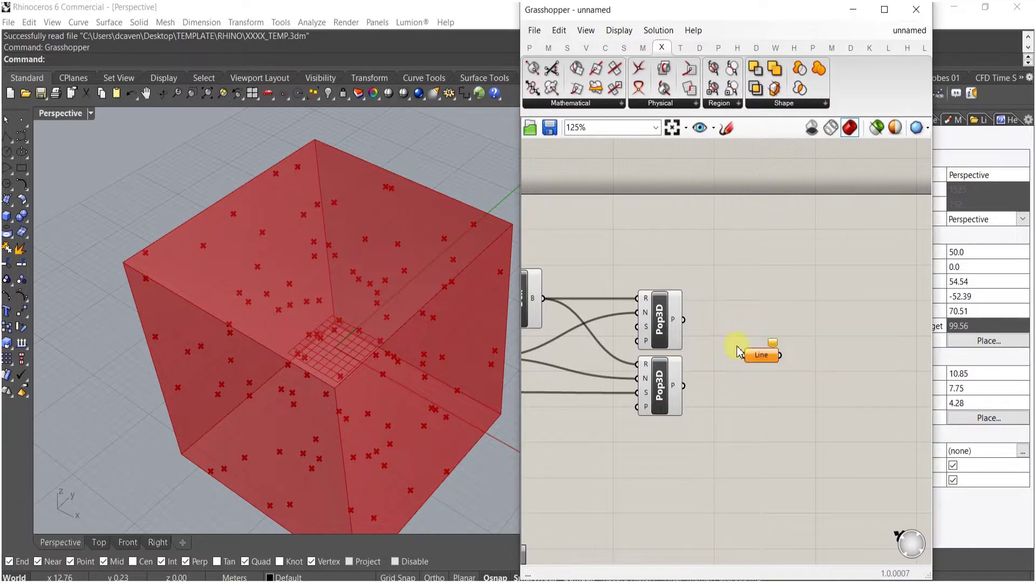
pyautogui.moveTo(745, 356); pyautogui.dragTo(682, 319)
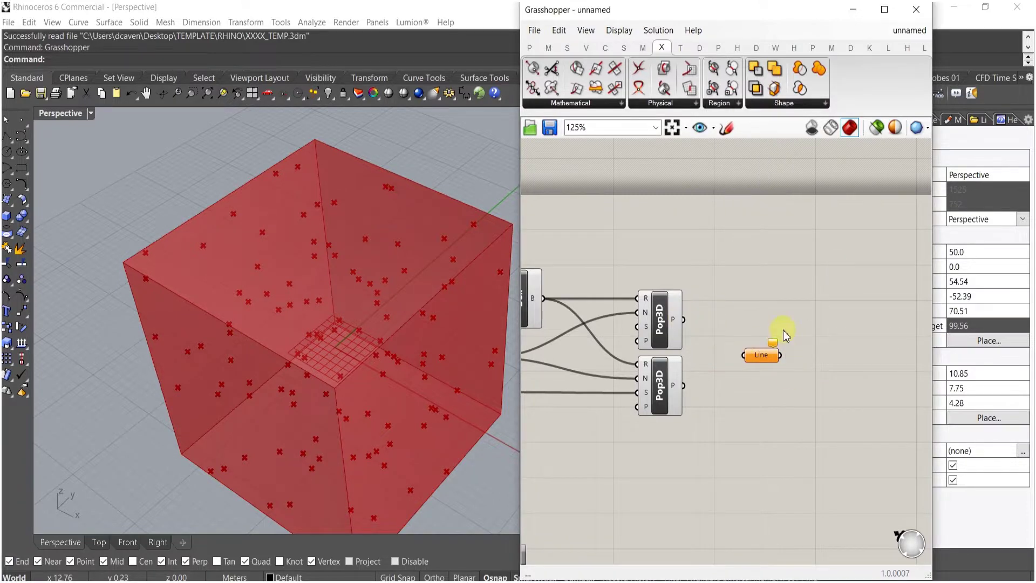
# - Add a two-point Line component, wire both Populate 3D outputs to its A and B inputs, and delete the unused Line parameter
pyautogui.doubleClick(786, 316)
pyautogui.write('lin')
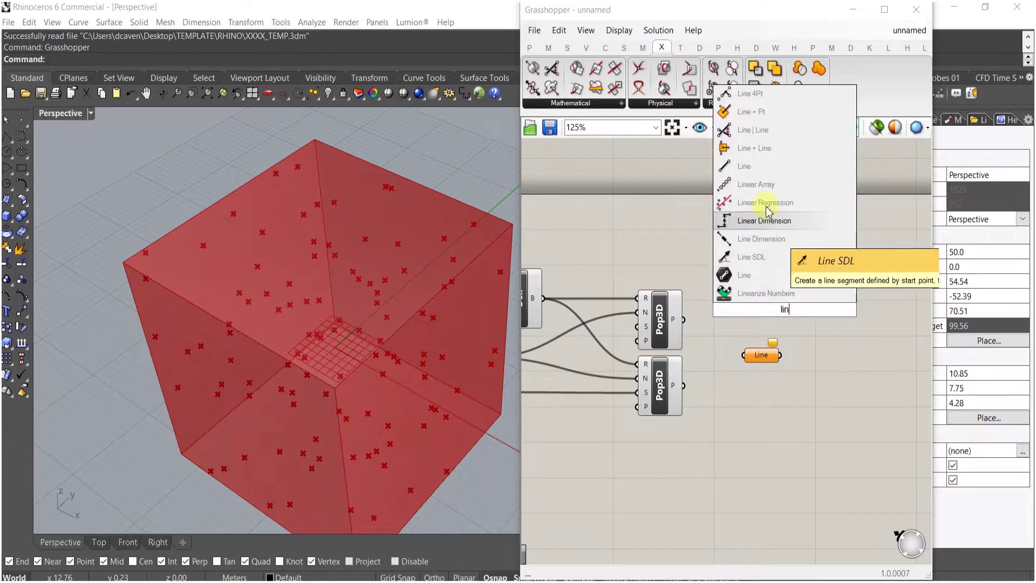
pyautogui.click(747, 166)
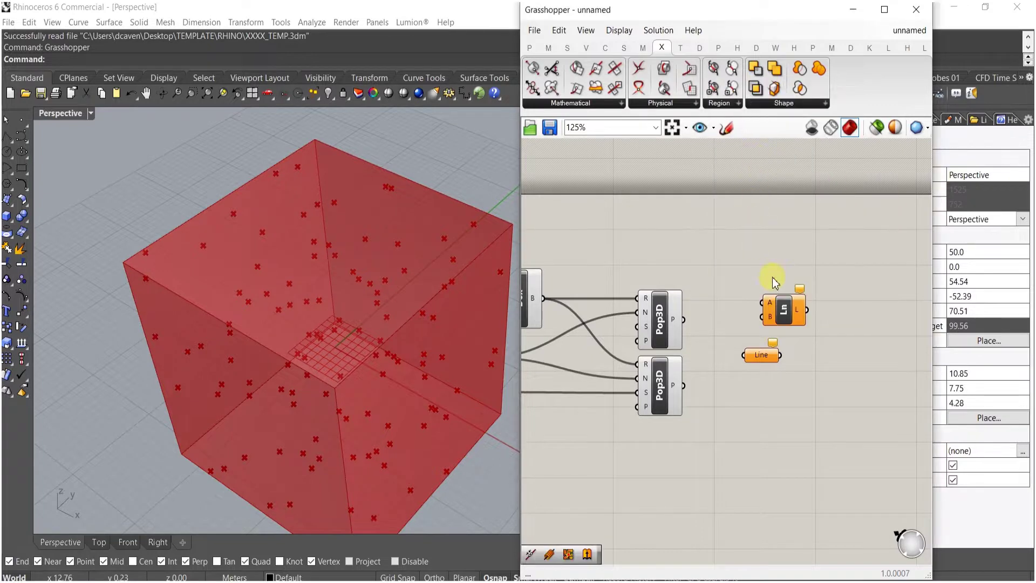
pyautogui.moveTo(763, 302); pyautogui.dragTo(786, 385)
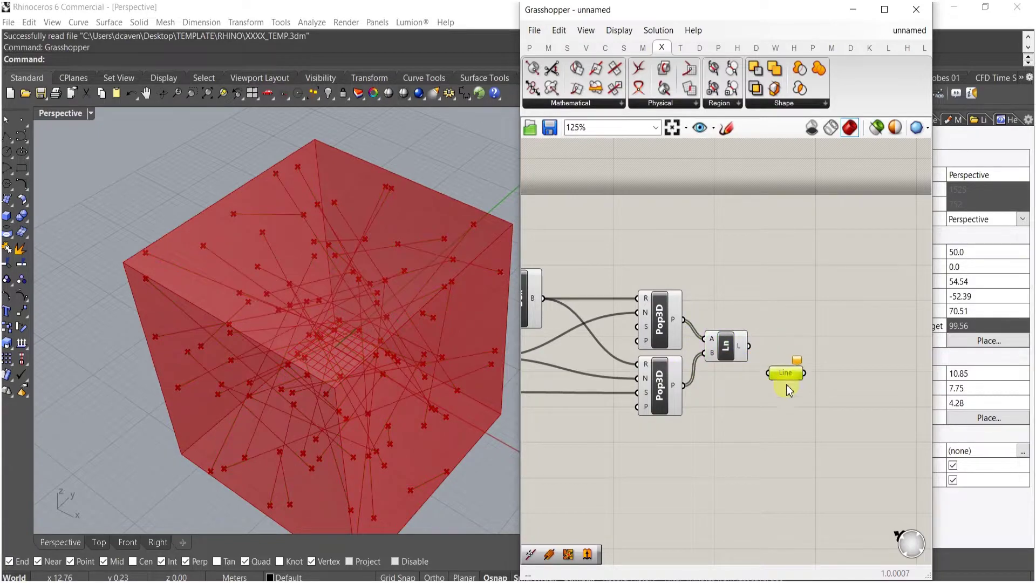
# - Examine the lines inside the box from several angles and review the components that generate them
pyautogui.moveTo(356, 345)
pyautogui.mouseDown(button='right')
pyautogui.moveTo(365, 265)
pyautogui.moveTo(365, 343)
pyautogui.moveTo(431, 371)
pyautogui.moveTo(358, 342)
pyautogui.mouseUp(button='right')
pyautogui.scroll(-10, 368, 288)
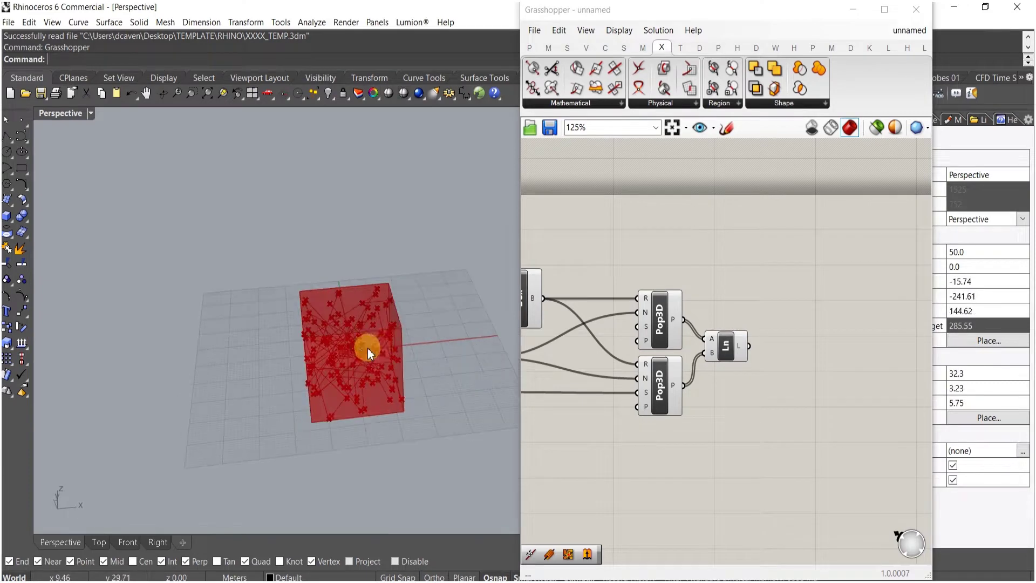
pyautogui.scroll(5, 370, 406)
pyautogui.moveTo(371, 405); pyautogui.dragTo(376, 306, button='right')
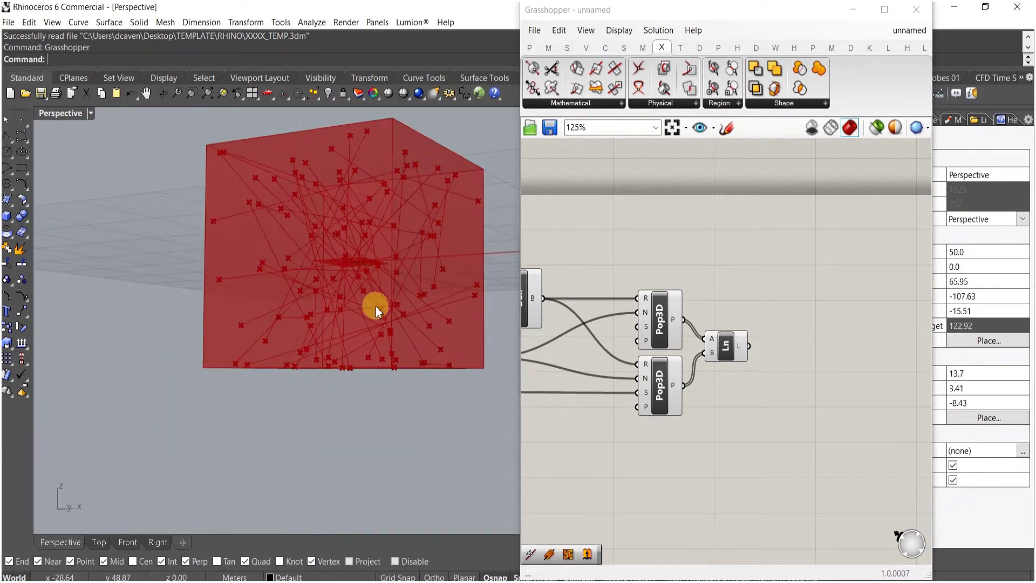
pyautogui.moveTo(617, 397); pyautogui.dragTo(738, 363, button='right')
pyautogui.moveTo(783, 401); pyautogui.dragTo(609, 215)
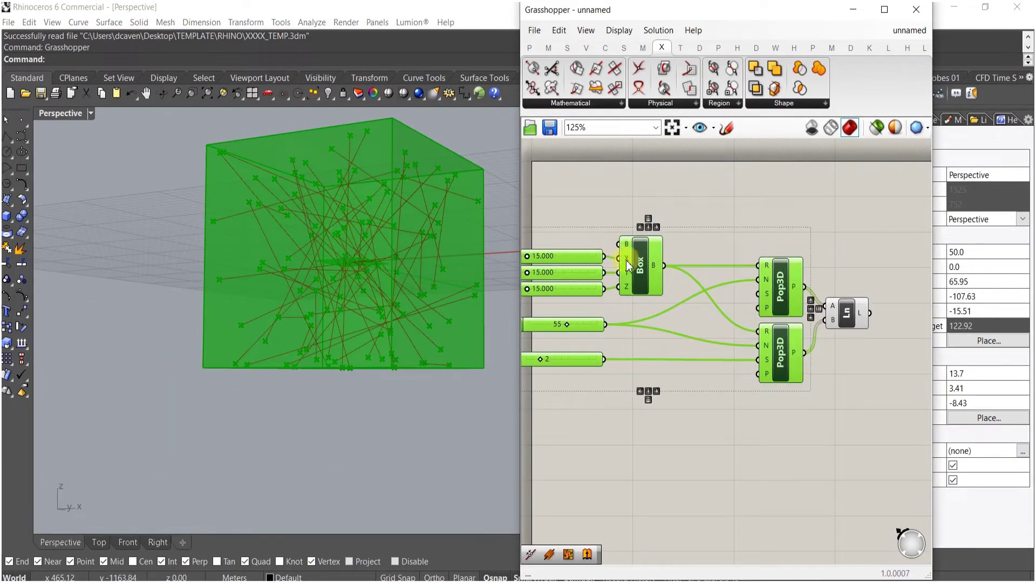
pyautogui.click(683, 187)
pyautogui.scroll(3, 627, 251)
pyautogui.moveTo(538, 312); pyautogui.dragTo(578, 307)
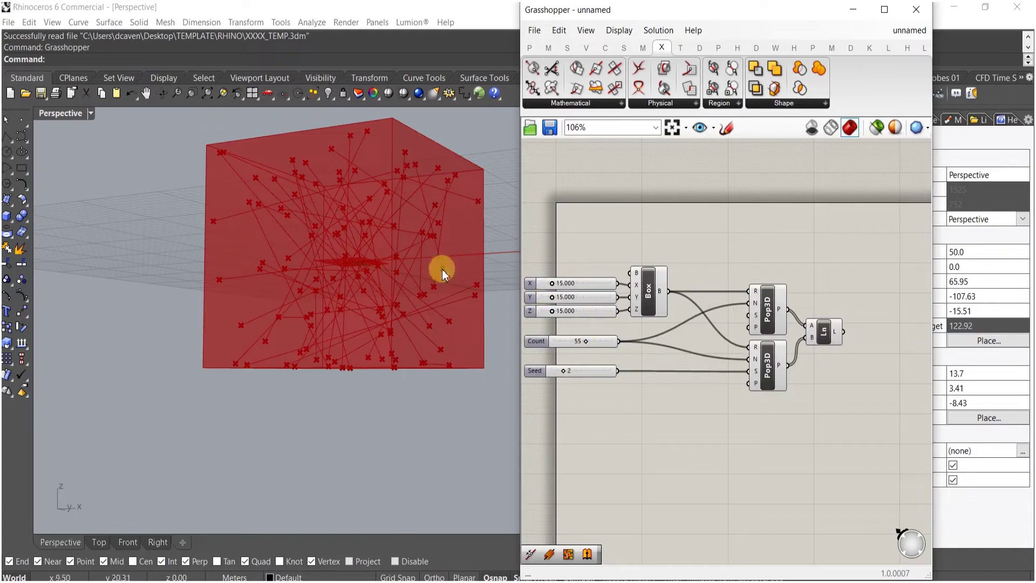
# - Try stretching the box to a Z size of 30.686, check the lines in the viewport, and undo the size change
pyautogui.moveTo(442, 269); pyautogui.dragTo(454, 333, button='right')
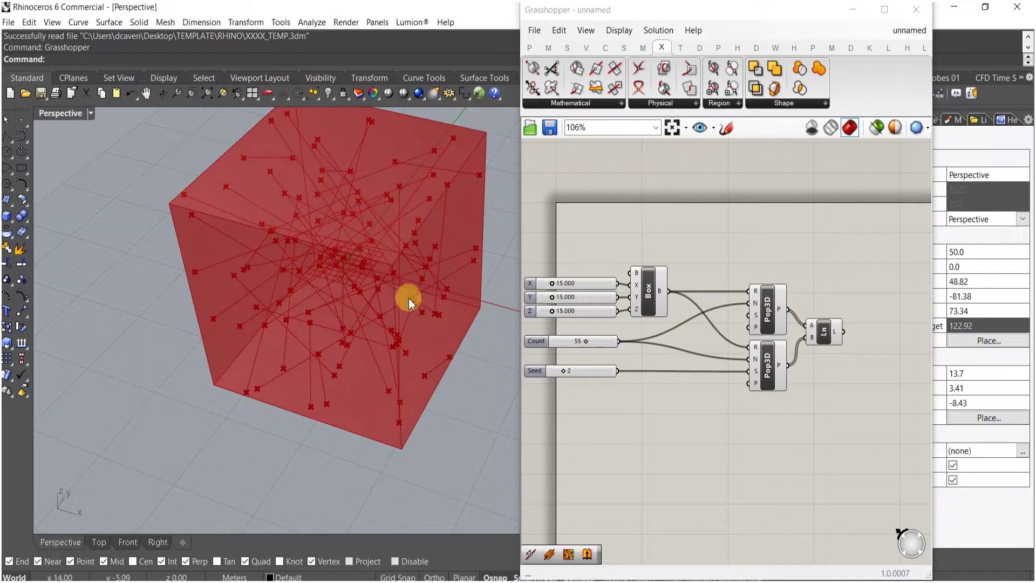
pyautogui.moveTo(375, 310); pyautogui.dragTo(491, 300, button='right')
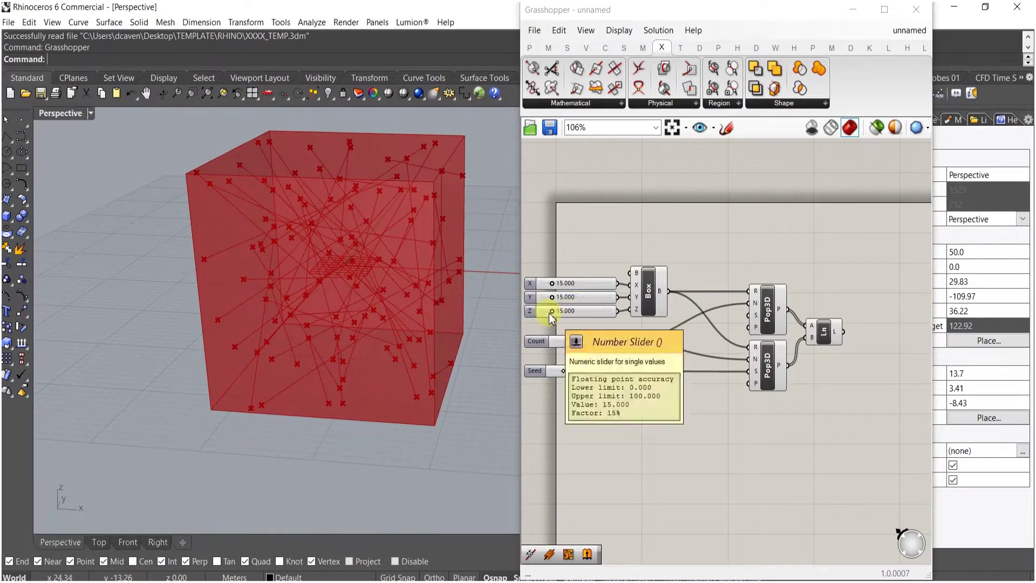
pyautogui.moveTo(550, 313); pyautogui.dragTo(564, 312)
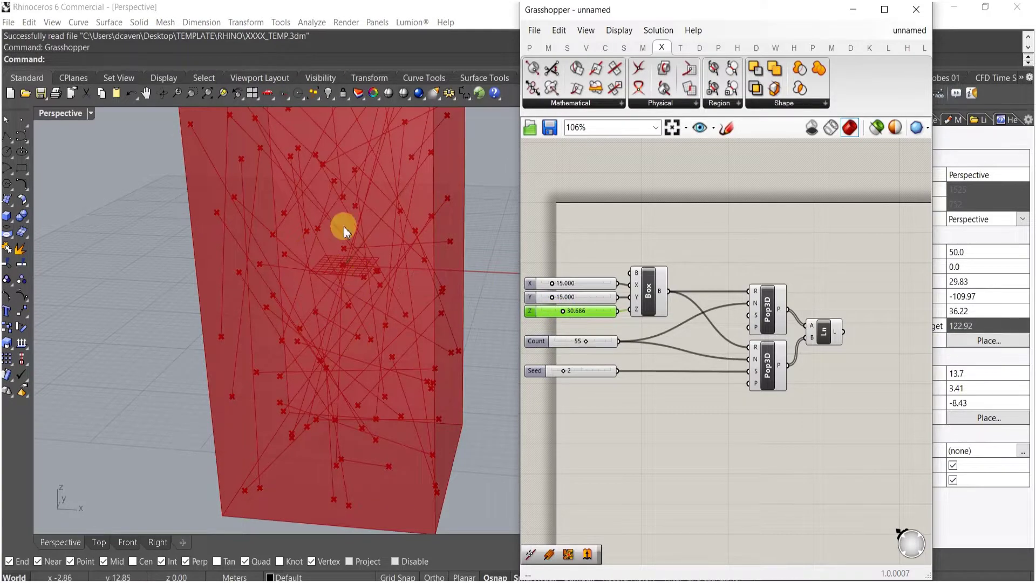
pyautogui.moveTo(338, 365); pyautogui.dragTo(336, 303, button='right')
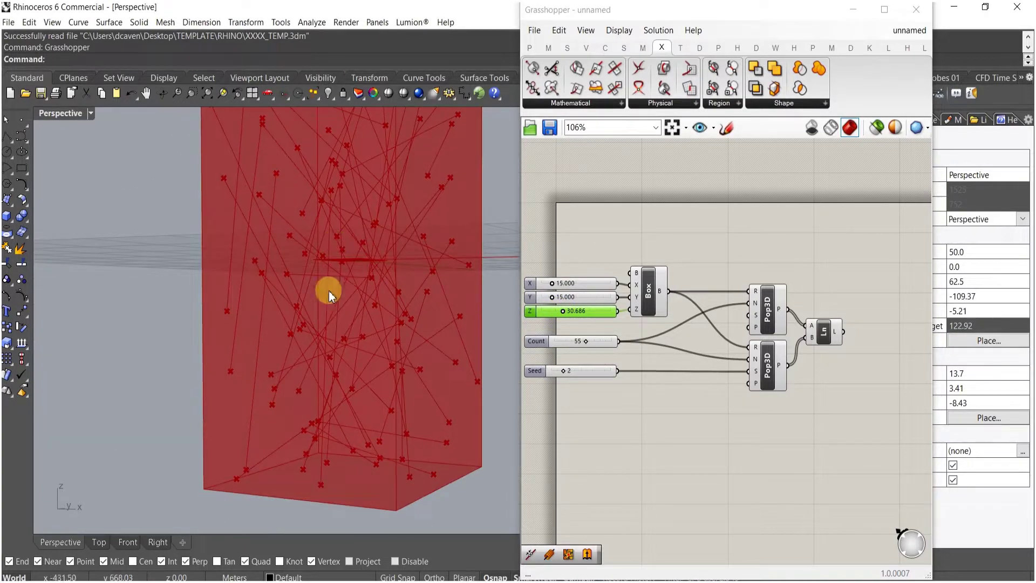
pyautogui.moveTo(581, 320); pyautogui.dragTo(620, 327, button='right')
pyautogui.hotkey('ctrl', 'z')
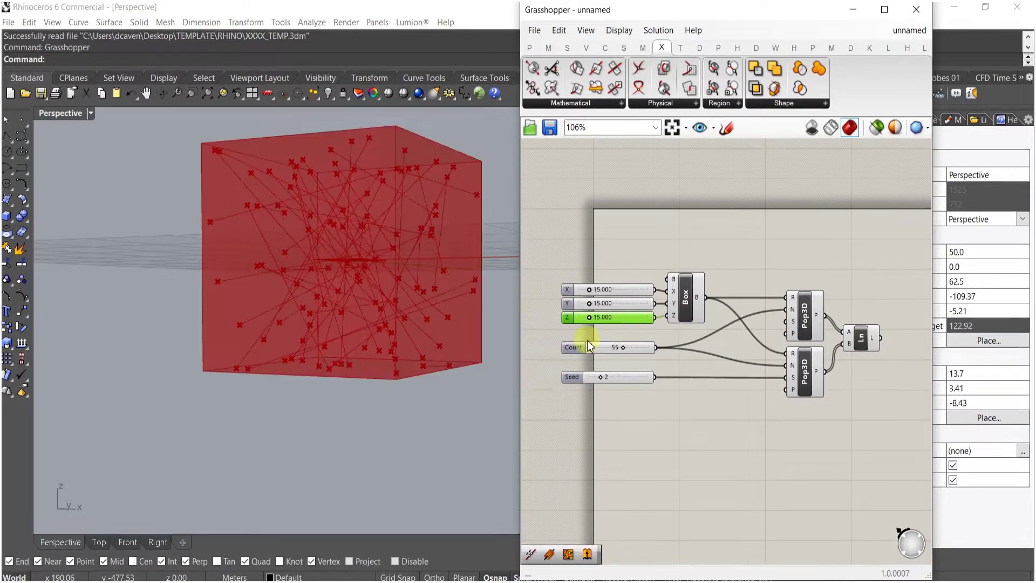
# - Add a Scale NU component after the Line component and wire the line output to its G input
pyautogui.moveTo(835, 354); pyautogui.dragTo(728, 358, button='right')
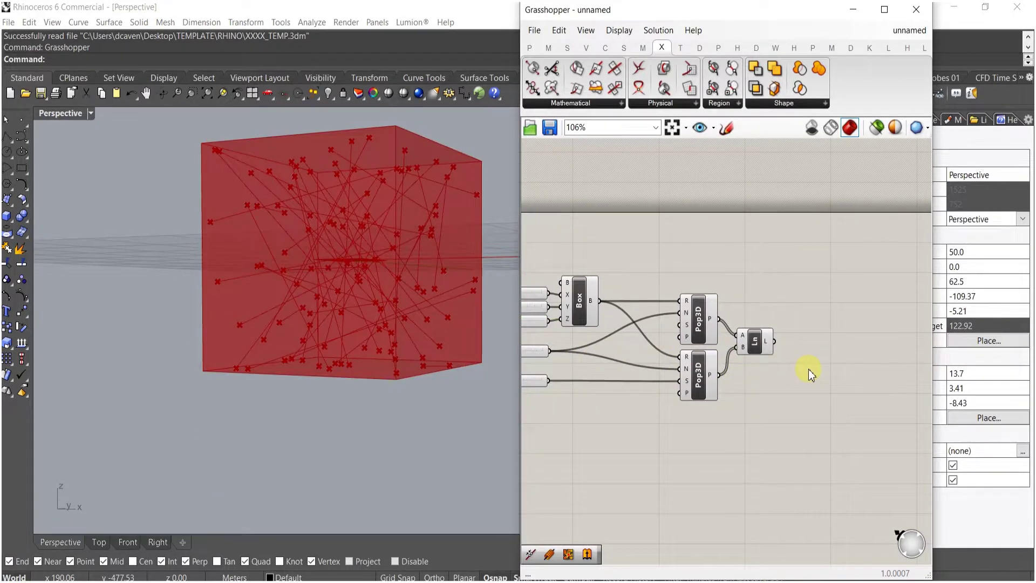
pyautogui.doubleClick(809, 369)
pyautogui.write('sca')
pyautogui.click(794, 356)
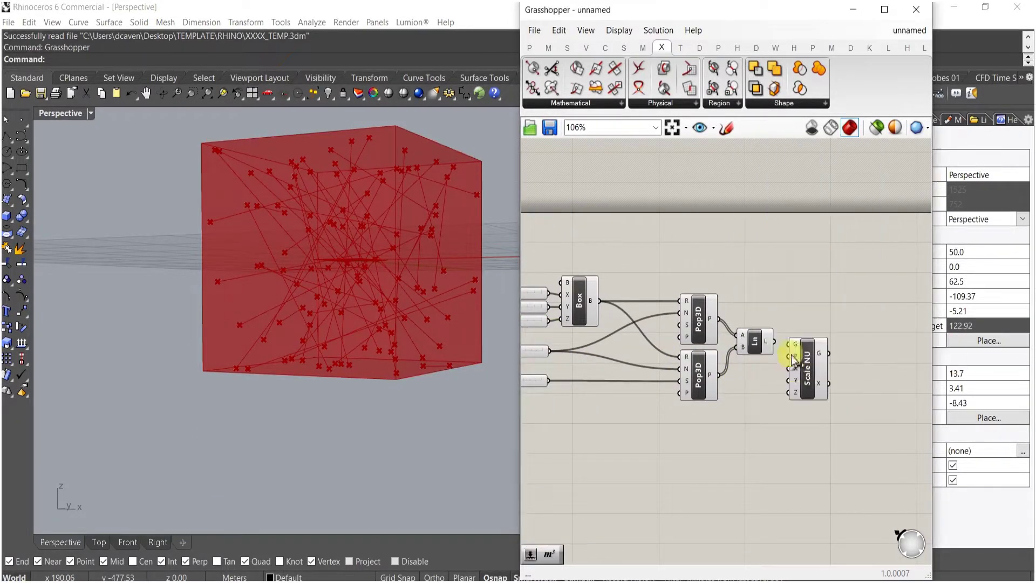
pyautogui.scroll(3, 792, 361)
pyautogui.moveTo(817, 375); pyautogui.dragTo(882, 370)
pyautogui.click(777, 402)
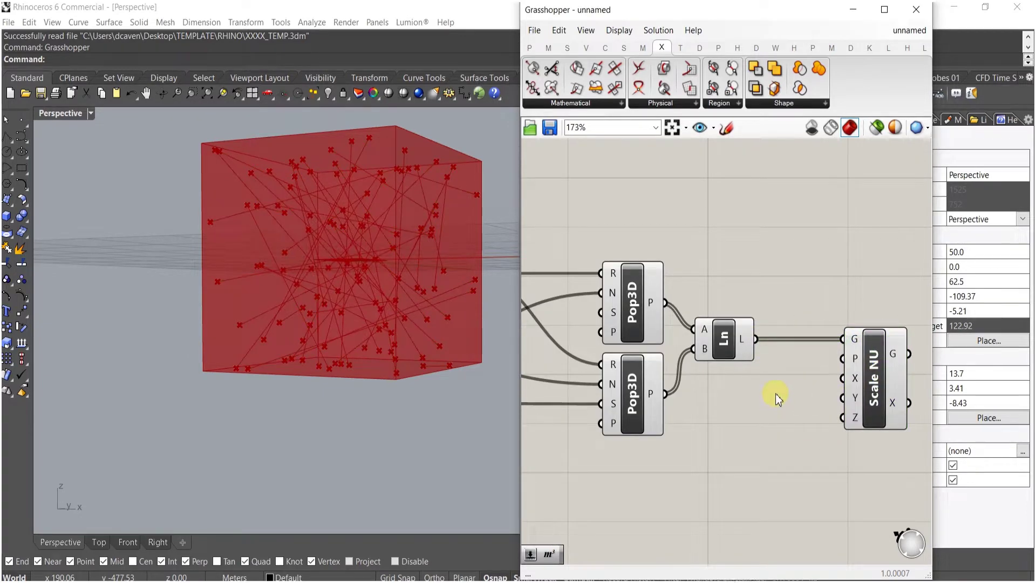
# - Add a Volume component fed by the Box output and wire its C output to the P input of Scale NU
pyautogui.doubleClick(776, 393)
pyautogui.write('volu')
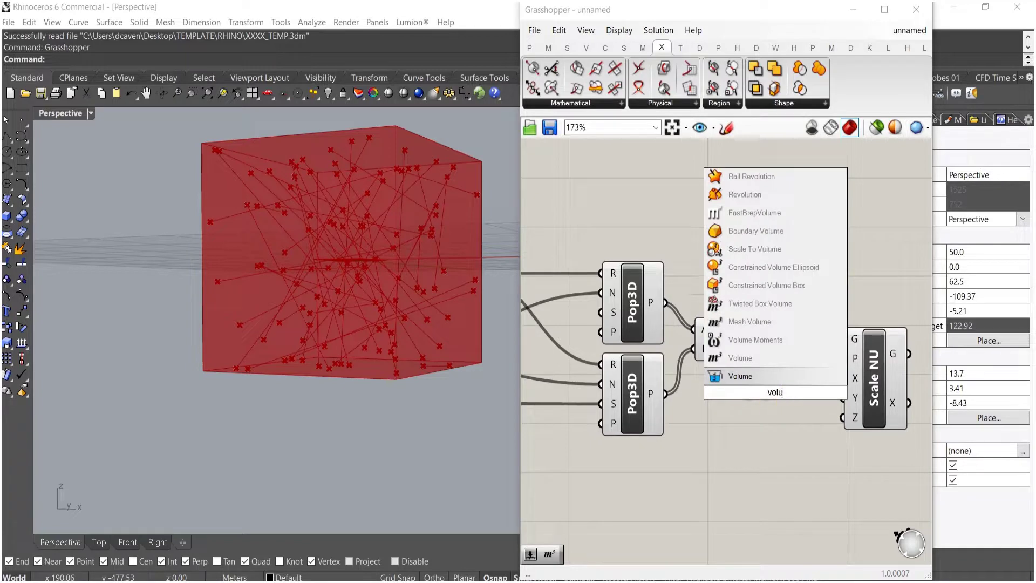
pyautogui.click(756, 376)
pyautogui.moveTo(744, 392); pyautogui.dragTo(601, 320)
pyautogui.scroll(-4, 767, 351)
pyautogui.scroll(2, 729, 313)
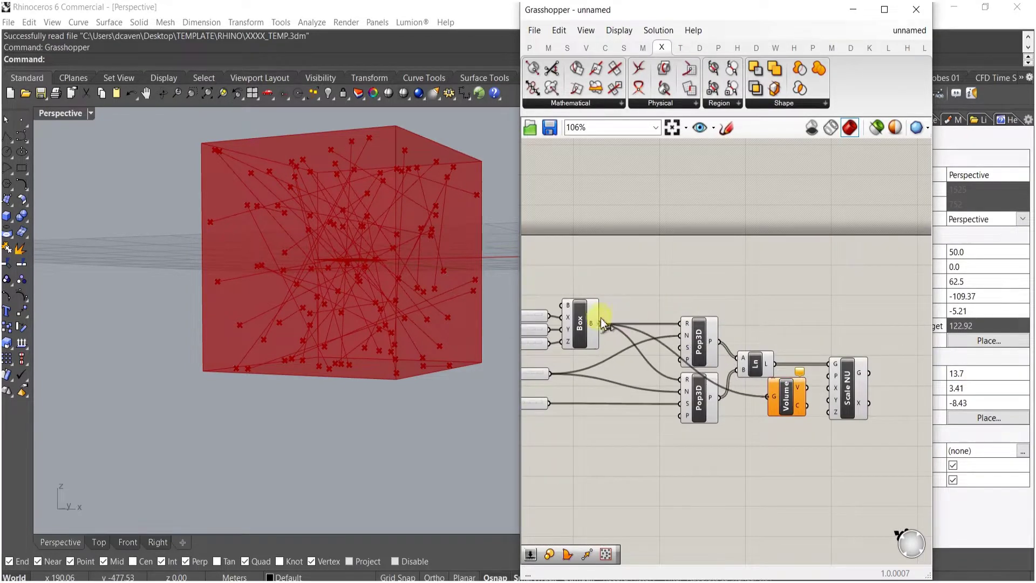
pyautogui.moveTo(735, 322); pyautogui.dragTo(682, 306, button='right')
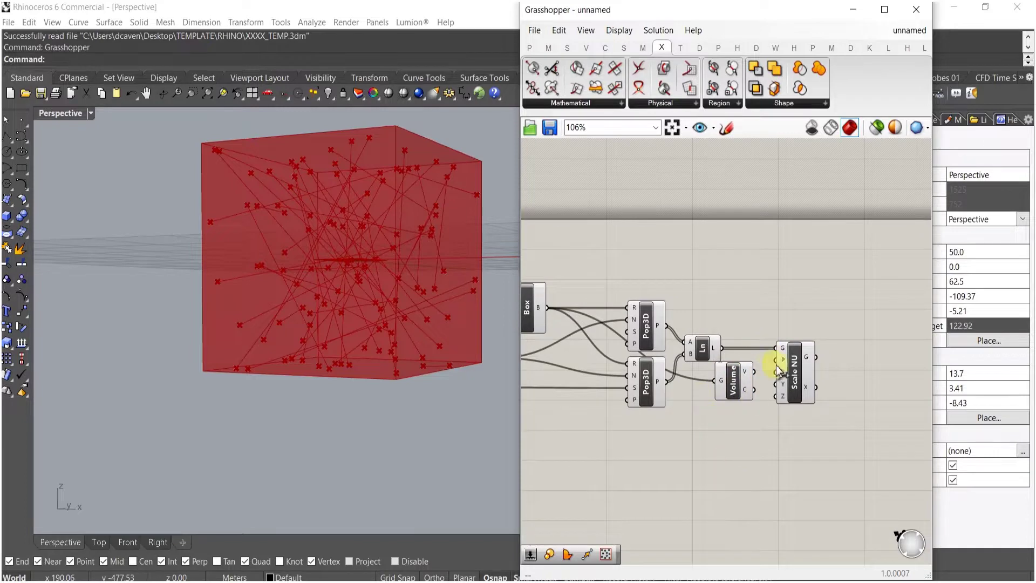
pyautogui.scroll(3, 779, 368)
pyautogui.moveTo(773, 357); pyautogui.dragTo(674, 411)
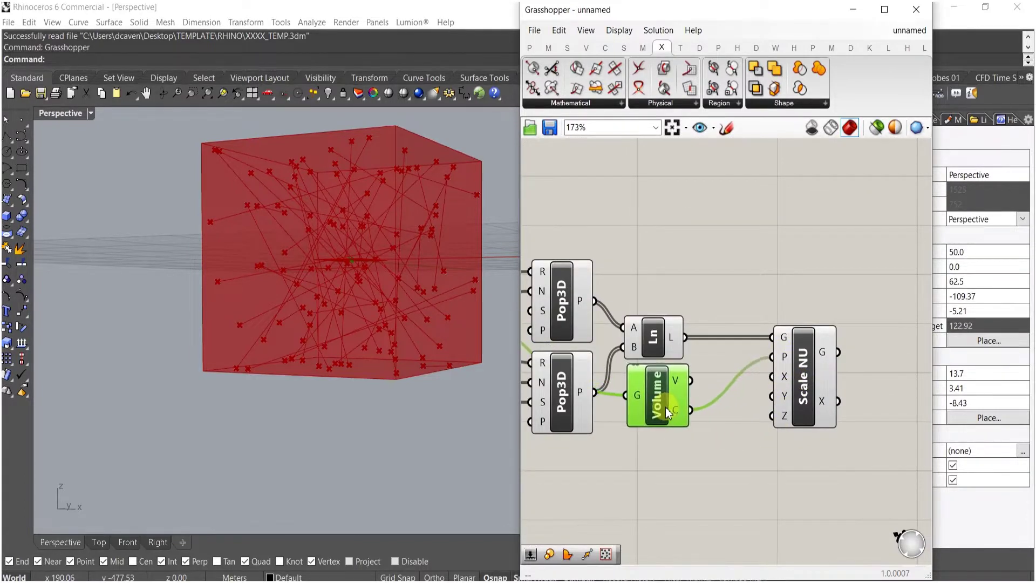
# - Create a number slider set to 1.2555 below the Volume component and wire it to the Z input of Scale NU
pyautogui.click(669, 461)
pyautogui.doubleClick(663, 458)
pyautogui.write('1.')
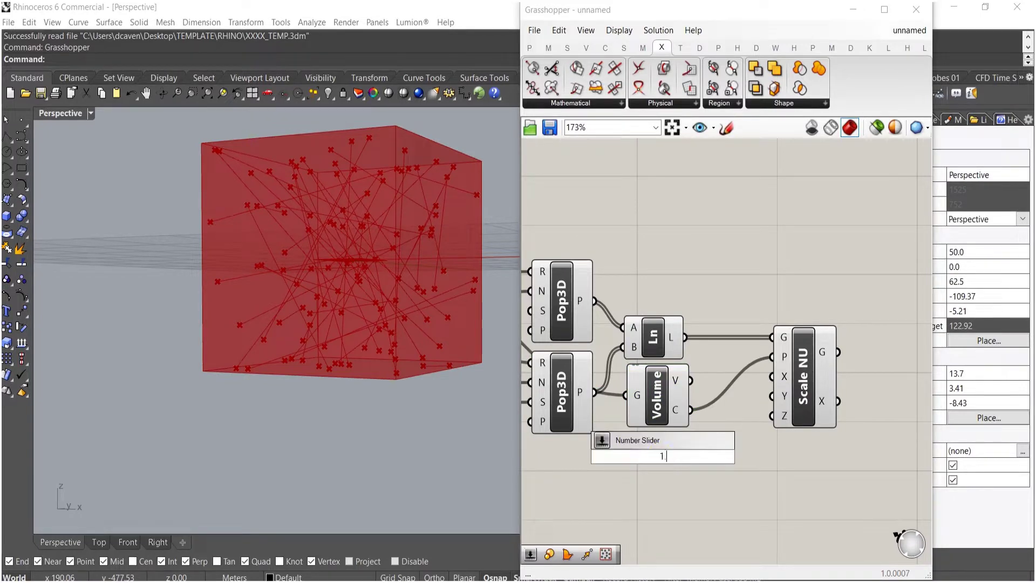
pyautogui.write('2555')
pyautogui.press('Return')
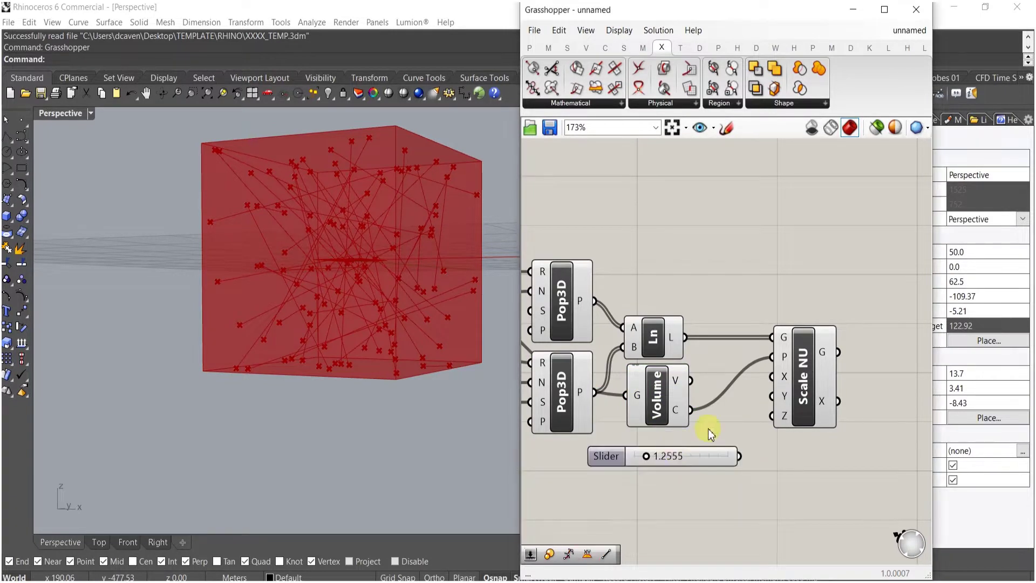
pyautogui.moveTo(740, 458); pyautogui.dragTo(644, 458)
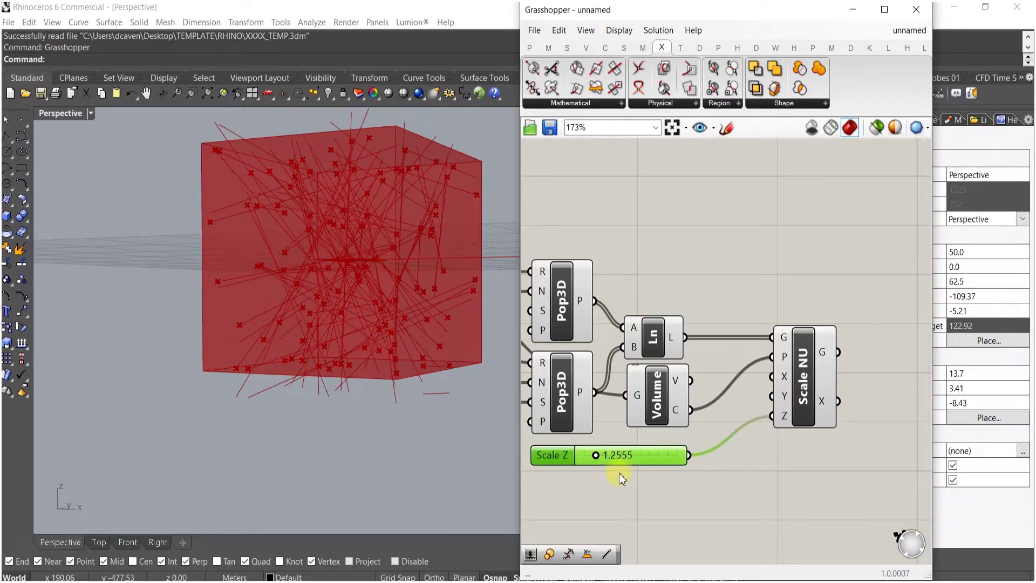
# - Turn off the preview of all components upstream of Scale NU so only the scaled lines are displayed
pyautogui.scroll(-5, 618, 471)
pyautogui.moveTo(783, 312); pyautogui.dragTo(587, 556)
pyautogui.middleClick(659, 363)
pyautogui.click(705, 314)
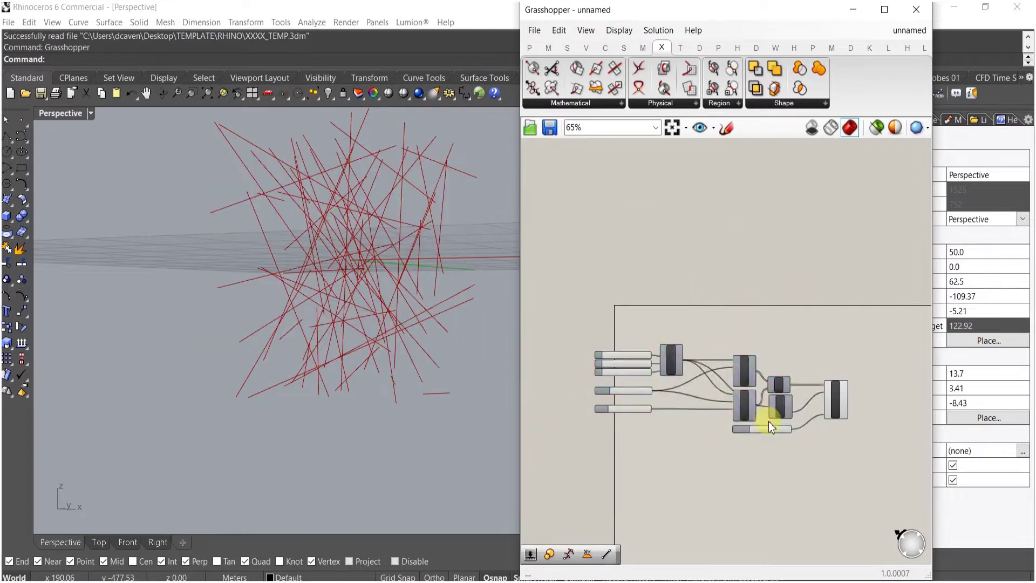
# - Set the Scale Z slider to 2.1929 and check the stretched lines in the viewport
pyautogui.scroll(10, 756, 432)
pyautogui.moveTo(701, 429); pyautogui.dragTo(723, 428)
pyautogui.scroll(-10, 390, 347)
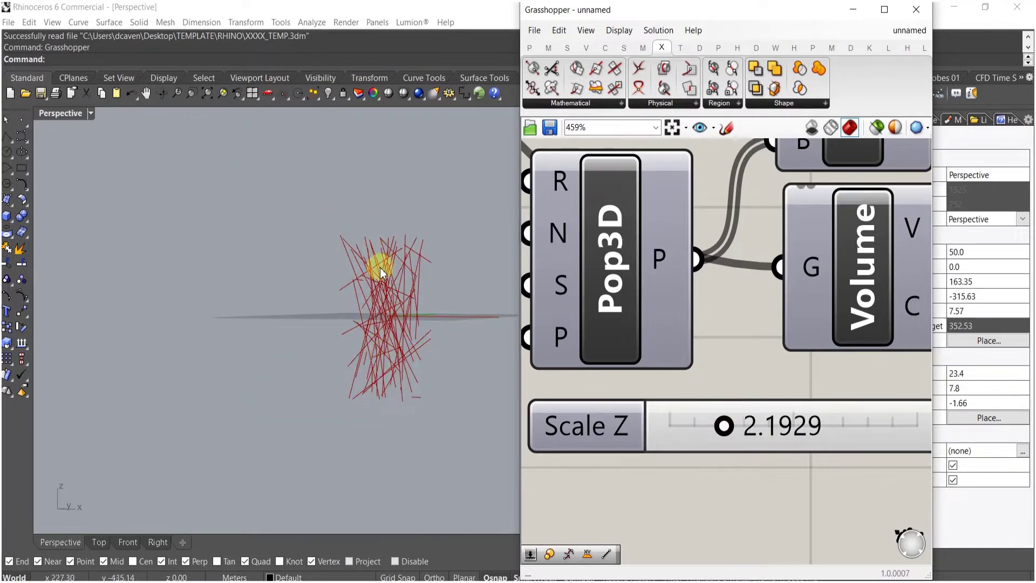
pyautogui.keyDown('shift'); pyautogui.moveTo(455, 351); pyautogui.dragTo(367, 280, button='right'); pyautogui.keyUp('shift')
# - Add a Random Split List component after Scale NU and wire the scaled geometry to its L input
pyautogui.scroll(-8, 689, 357)
pyautogui.moveTo(784, 369); pyautogui.dragTo(746, 387, button='right')
pyautogui.scroll(4, 786, 392)
pyautogui.moveTo(866, 300); pyautogui.dragTo(786, 341, button='right')
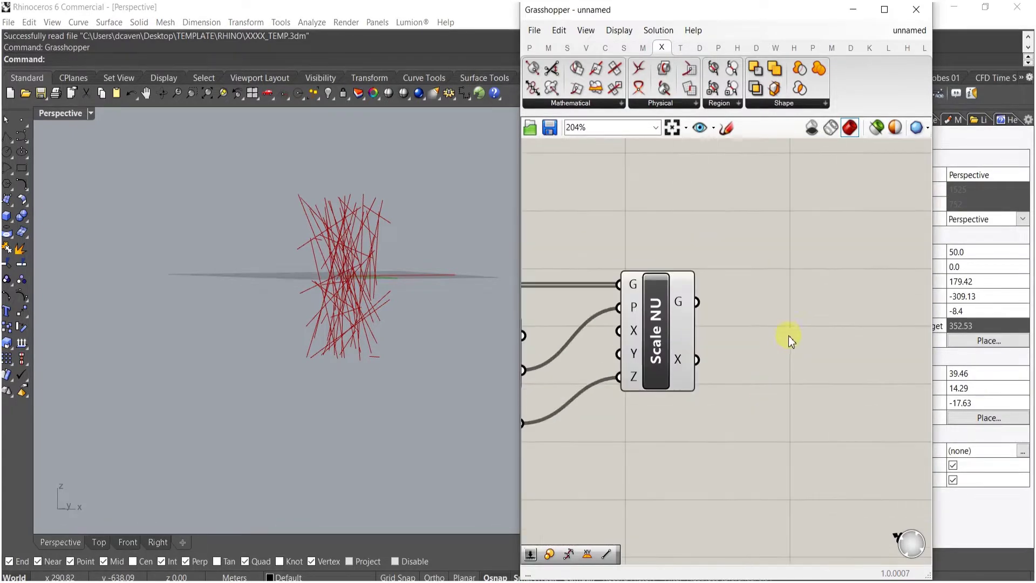
pyautogui.doubleClick(772, 306)
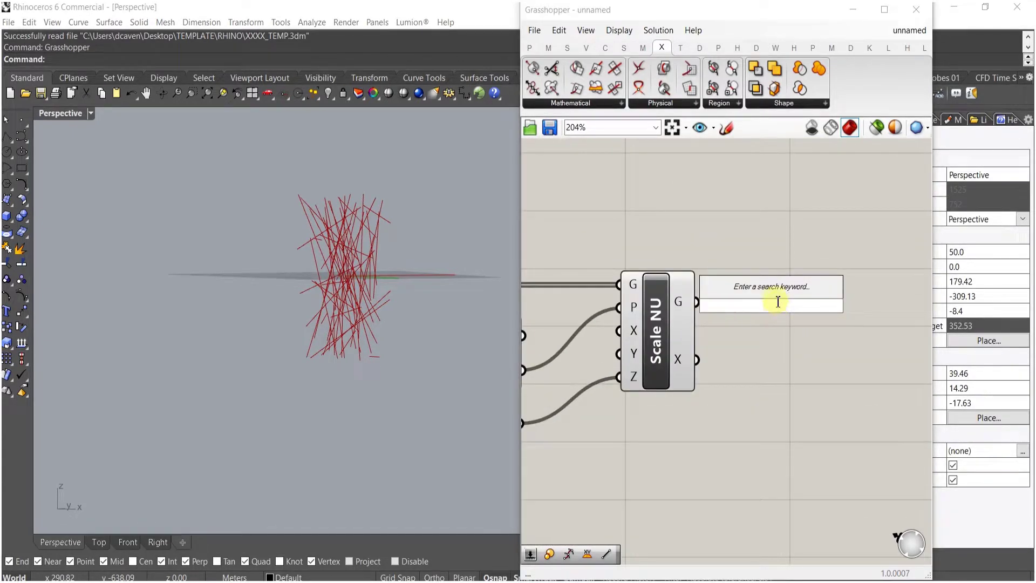
pyautogui.write('random')
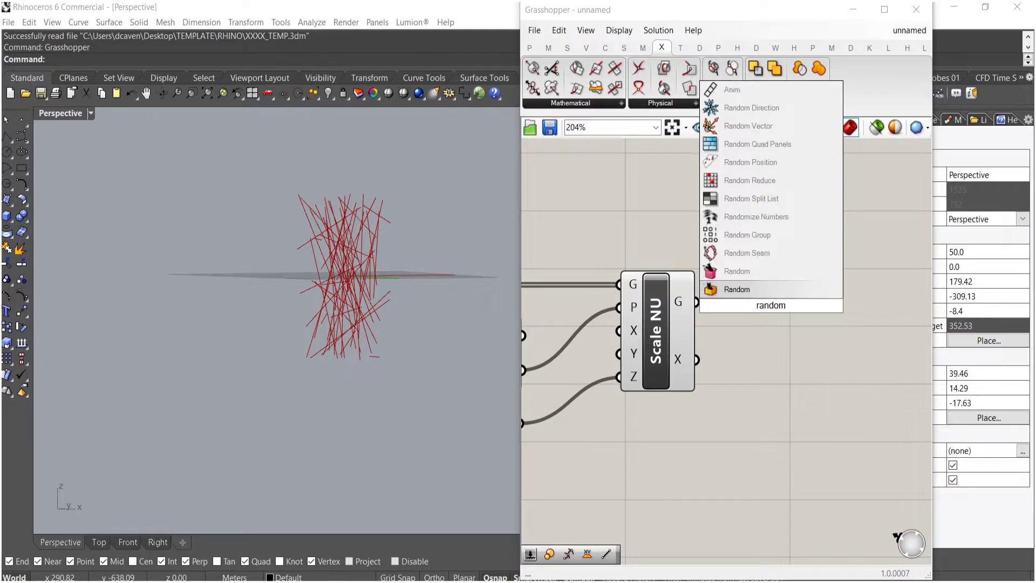
pyautogui.click(773, 197)
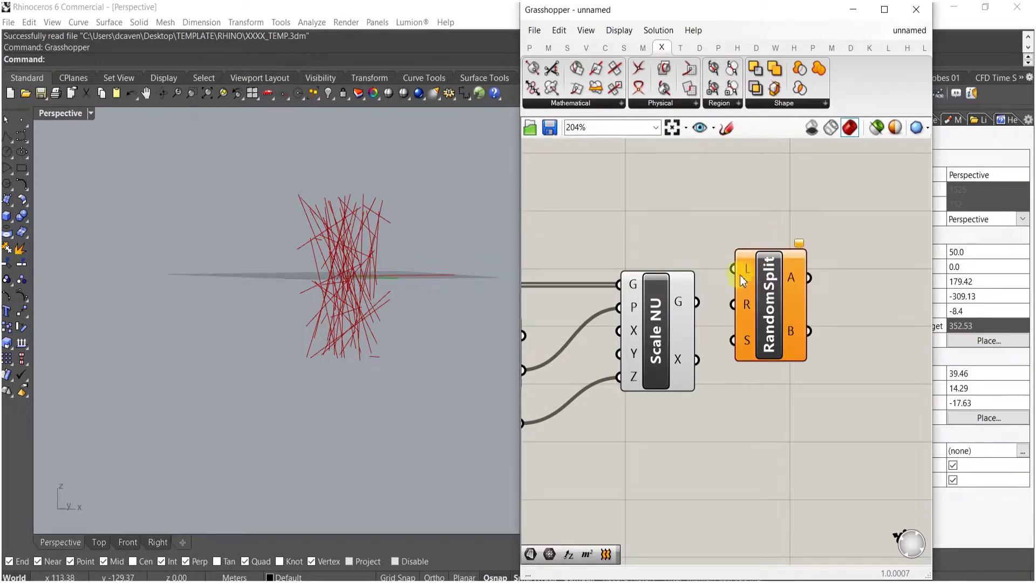
pyautogui.moveTo(775, 281); pyautogui.dragTo(797, 316)
pyautogui.moveTo(810, 333); pyautogui.dragTo(731, 326, button='right')
pyautogui.click(802, 286)
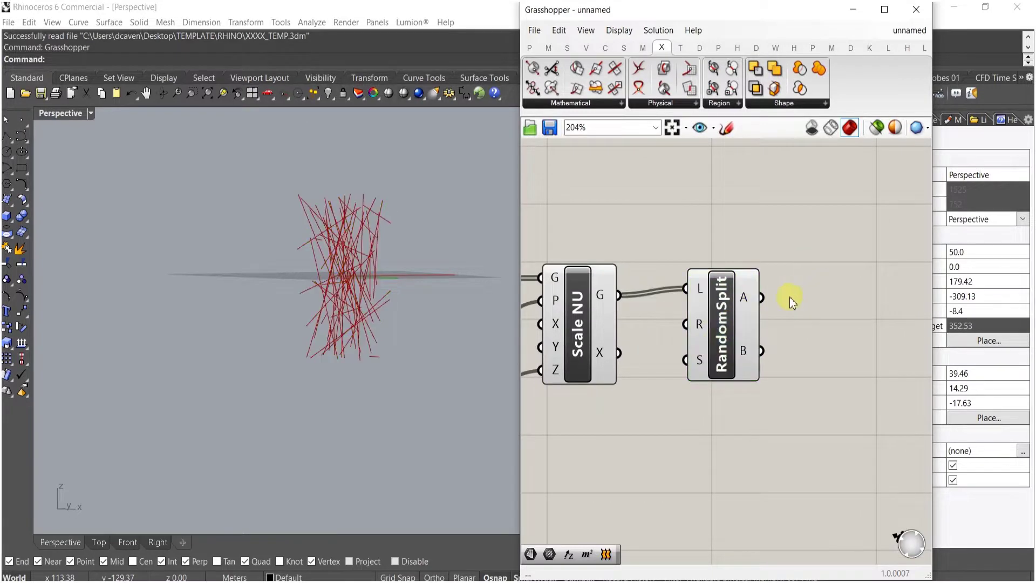
pyautogui.moveTo(726, 320); pyautogui.dragTo(727, 327)
pyautogui.click(813, 301)
# - Make two copies of the Random Split List, feeding the upper copy from output A and the lower copy from output B of the original
pyautogui.moveTo(813, 302); pyautogui.dragTo(731, 322, button='right')
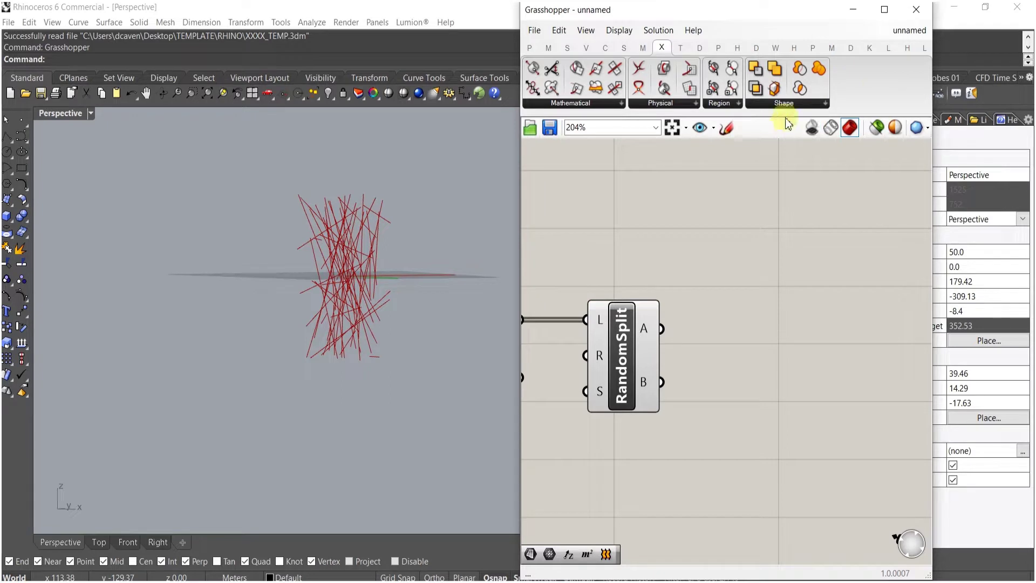
pyautogui.click(620, 331)
pyautogui.keyDown('alt'); pyautogui.moveTo(620, 336); pyautogui.dragTo(643, 301); pyautogui.keyUp('alt')
pyautogui.keyDown('alt'); pyautogui.moveTo(759, 250); pyautogui.dragTo(739, 211); pyautogui.keyUp('alt')
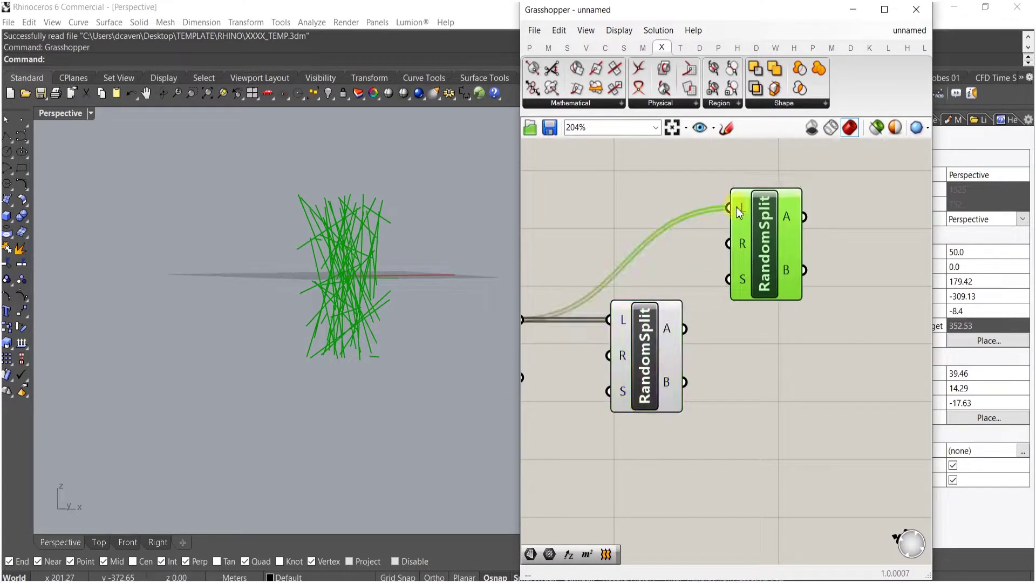
pyautogui.moveTo(708, 316); pyautogui.dragTo(685, 327)
pyautogui.moveTo(758, 230); pyautogui.dragTo(775, 387)
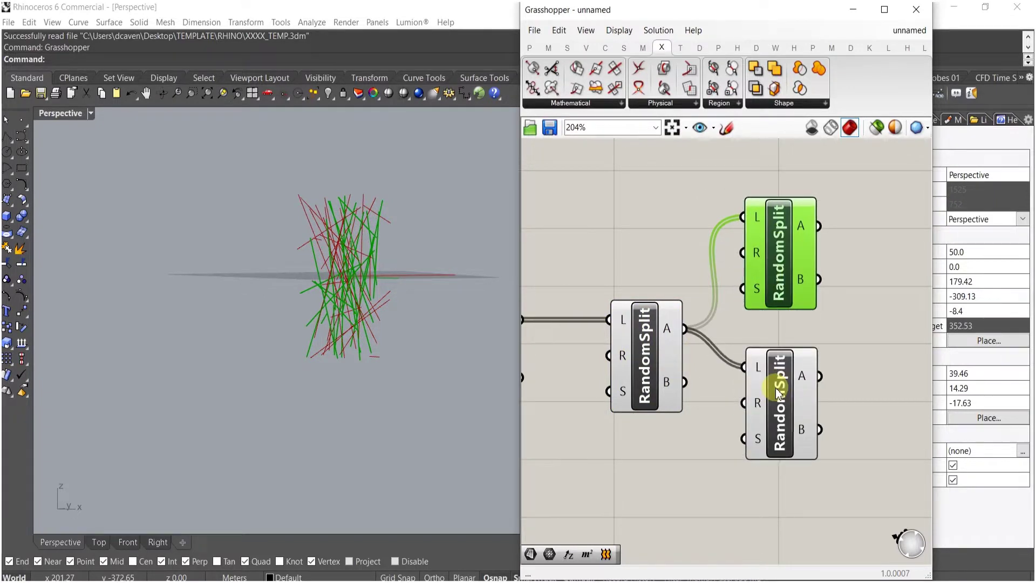
pyautogui.moveTo(679, 409); pyautogui.dragTo(689, 393)
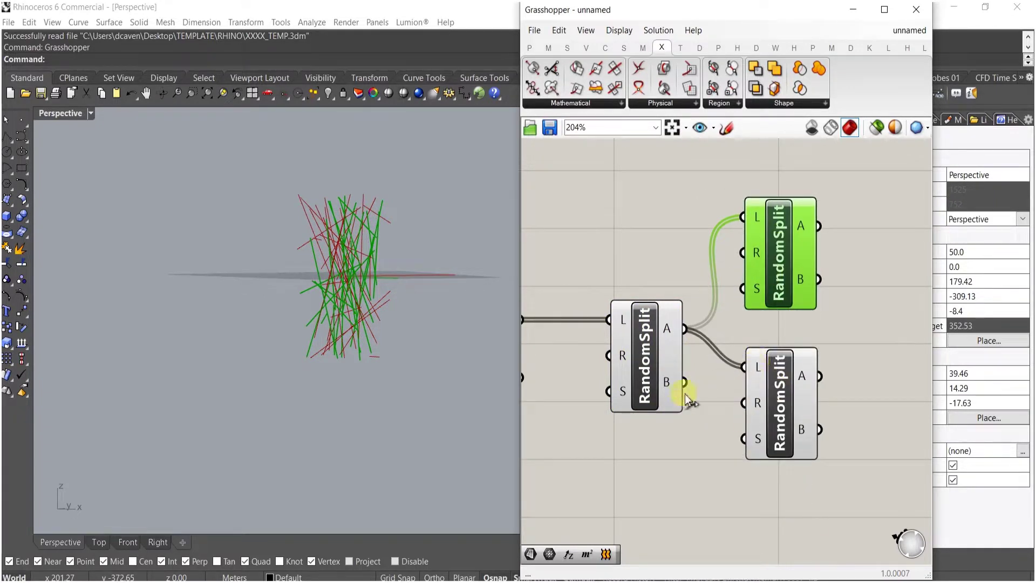
pyautogui.click(716, 380)
pyautogui.moveTo(744, 368); pyautogui.dragTo(684, 382)
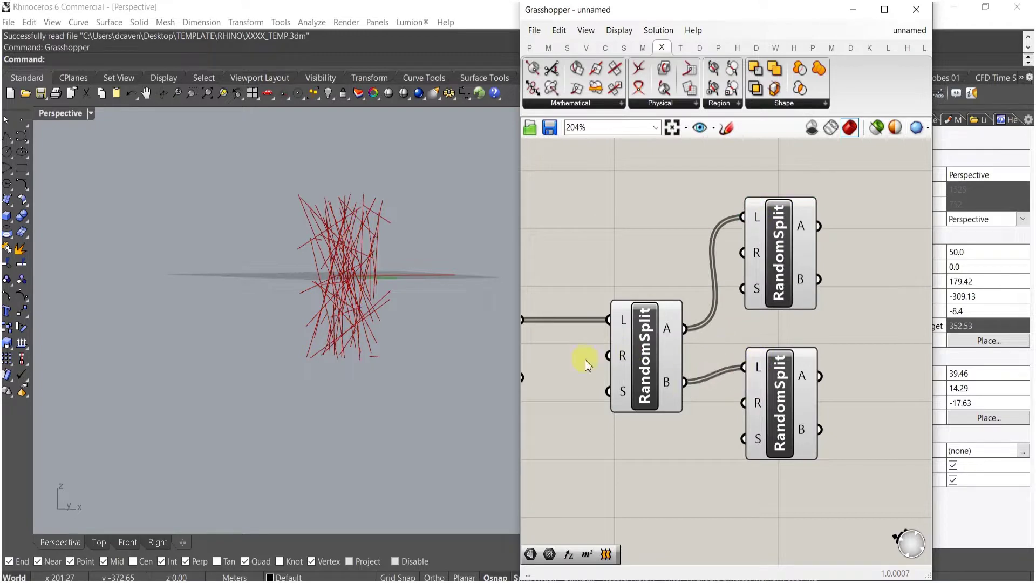
# - Flatten the L input of the first Random Split List and shift the three split components slightly toward Scale NU
pyautogui.rightClick(622, 323)
pyautogui.click(675, 421)
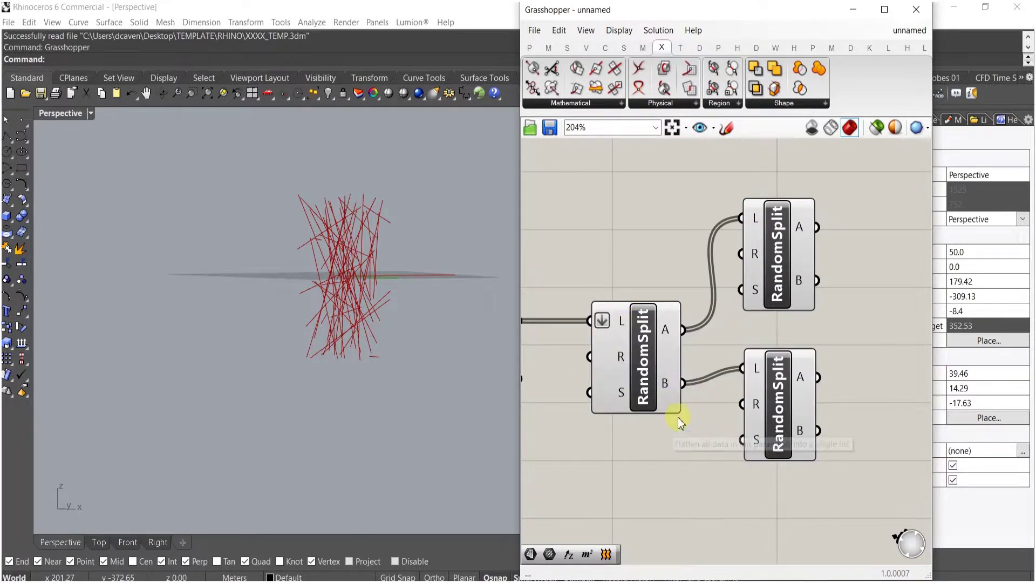
pyautogui.scroll(-5, 657, 332)
pyautogui.moveTo(741, 424); pyautogui.dragTo(637, 265)
pyautogui.moveTo(663, 350)
pyautogui.mouseDown()
pyautogui.moveTo(641, 345)
pyautogui.moveTo(652, 349)
pyautogui.mouseUp()
pyautogui.click(659, 231)
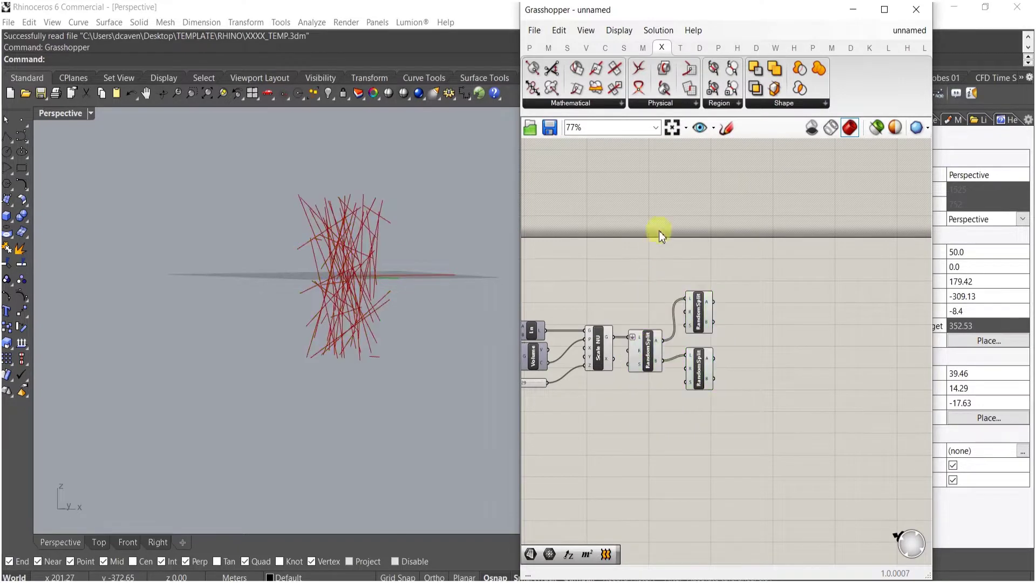
# - Turn off the preview of Scale NU and the first Random Split List
pyautogui.moveTo(659, 231); pyautogui.dragTo(542, 468)
pyautogui.middleClick(593, 331)
pyautogui.click(627, 293)
pyautogui.click(672, 251)
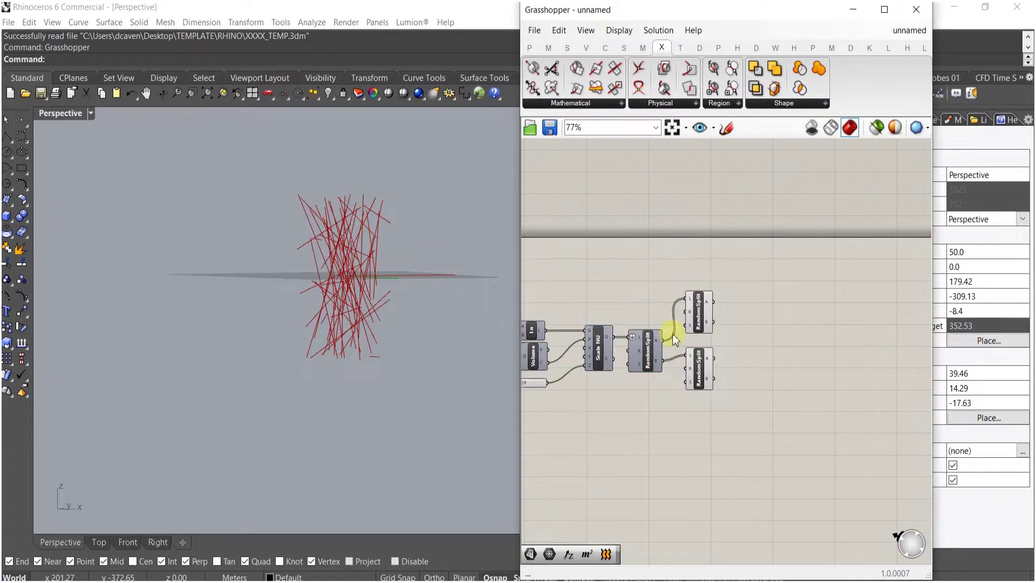
# - Place a Curve parameter beside the outputs of the upper Random Split List copy
pyautogui.scroll(4, 732, 409)
pyautogui.doubleClick(745, 191)
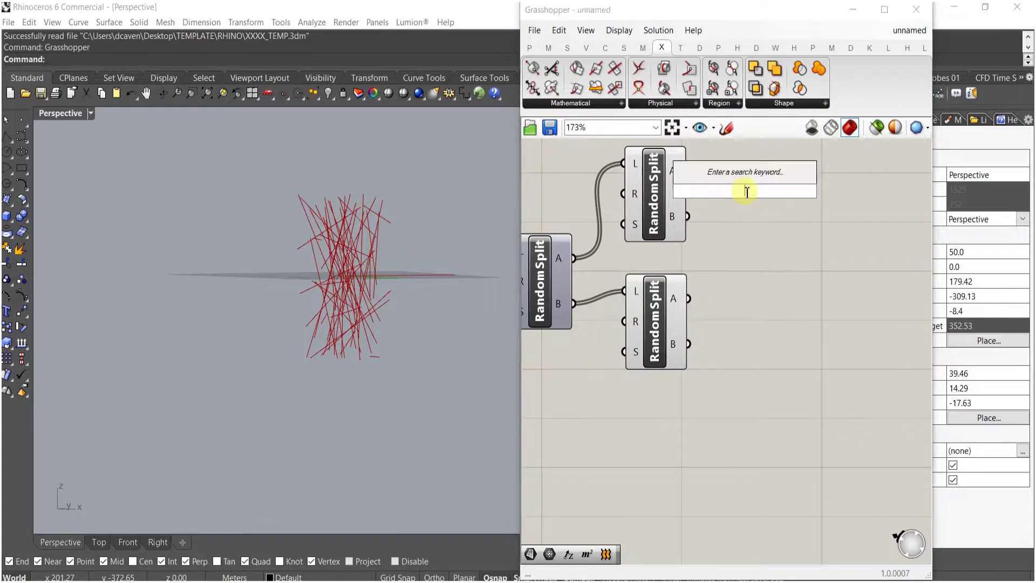
pyautogui.write('crv')
pyautogui.click(744, 175)
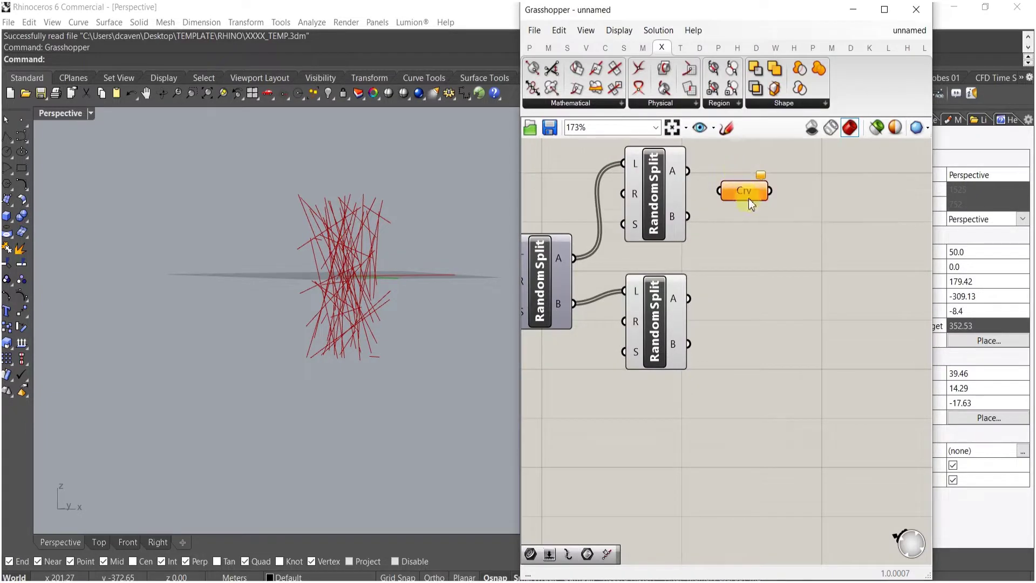
pyautogui.moveTo(749, 199); pyautogui.dragTo(684, 226, button='right')
pyautogui.moveTo(816, 192); pyautogui.dragTo(714, 285, button='right')
pyautogui.click(715, 285)
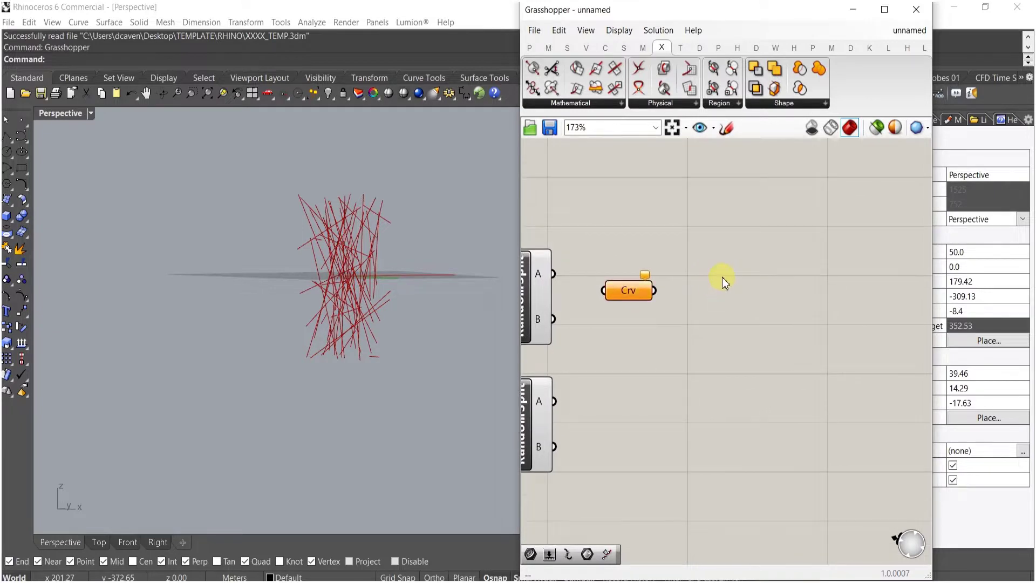
# - Add an Extrude component next to the Curve parameter and feed the Curve into its B input
pyautogui.doubleClick(722, 274)
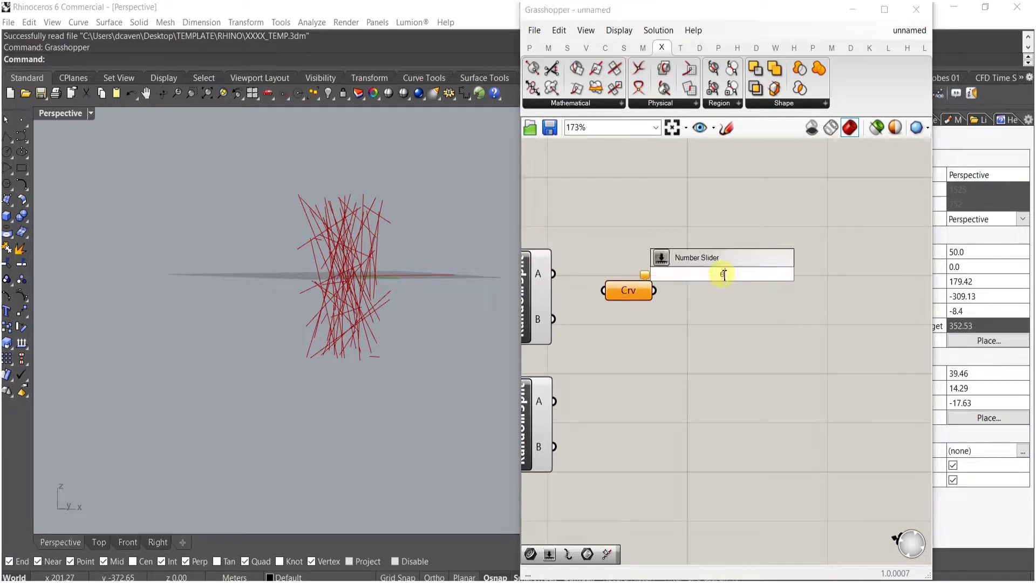
pyautogui.write('extrude')
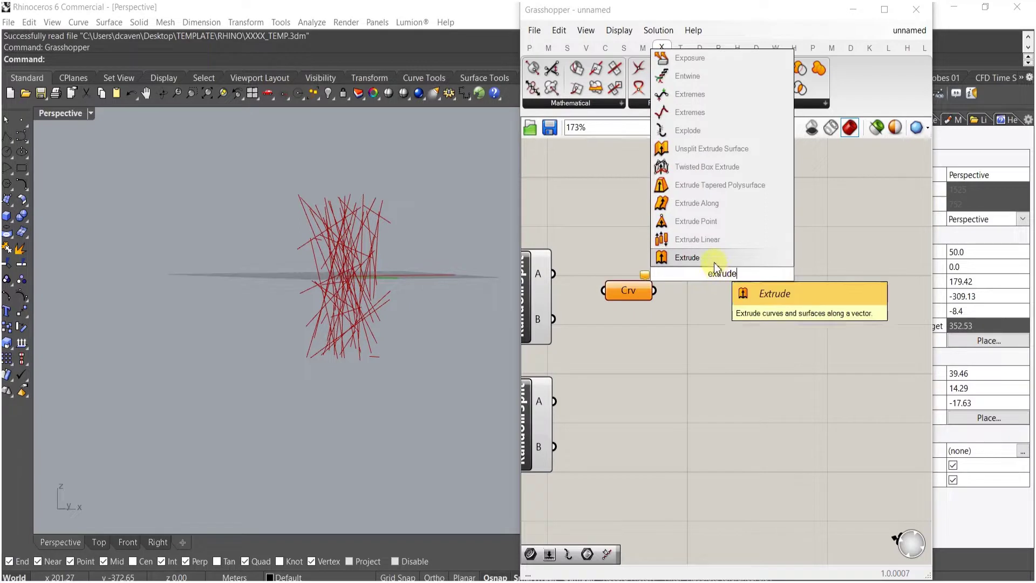
pyautogui.press('Return')
pyautogui.moveTo(654, 290); pyautogui.dragTo(794, 292)
# - Add a Unit Z vector, connect it to Extrude's D input and place it directly beside that input
pyautogui.click(721, 331)
pyautogui.doubleClick(721, 331)
pyautogui.write('z')
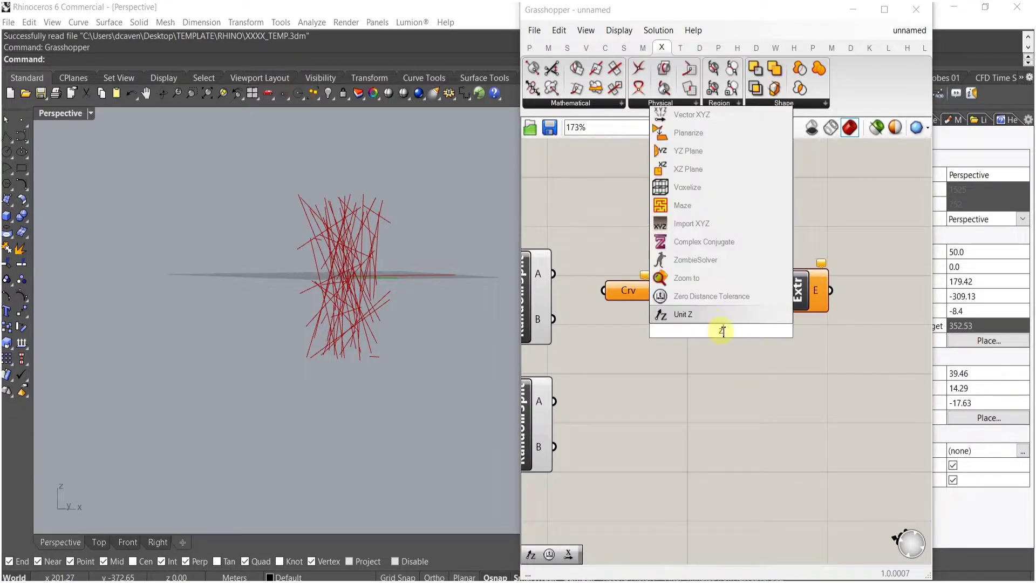
pyautogui.click(715, 319)
pyautogui.moveTo(735, 336); pyautogui.dragTo(767, 300)
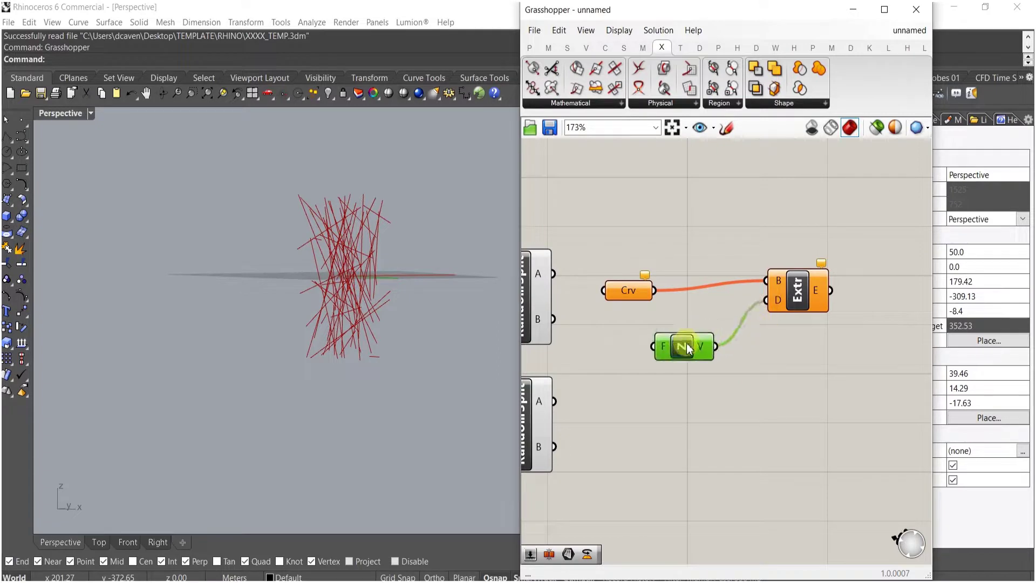
pyautogui.moveTo(724, 296); pyautogui.dragTo(721, 296)
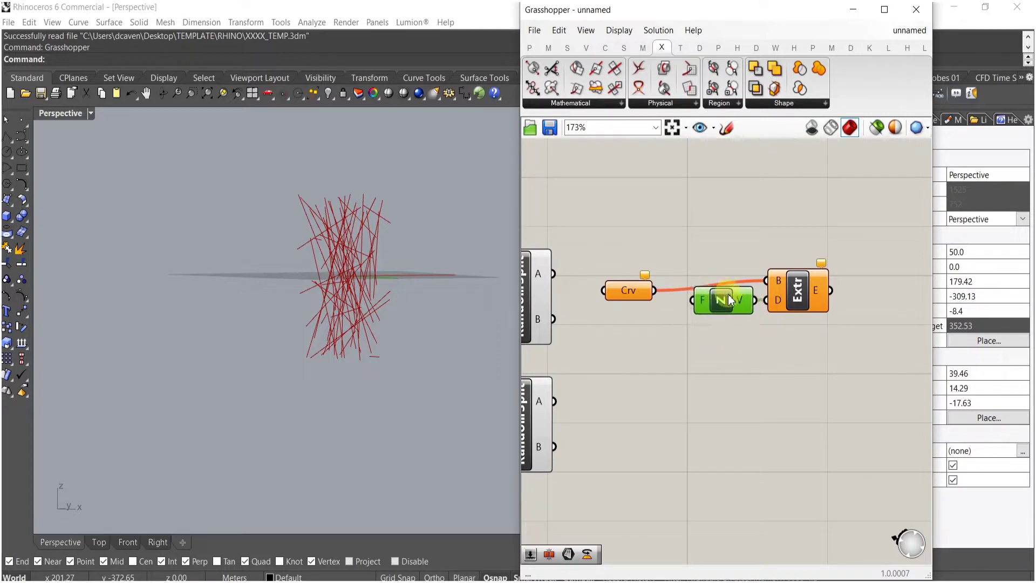
# - Create a number slider at 15.000 and connect it to the F input of Unit Z
pyautogui.doubleClick(639, 337)
pyautogui.write('15')
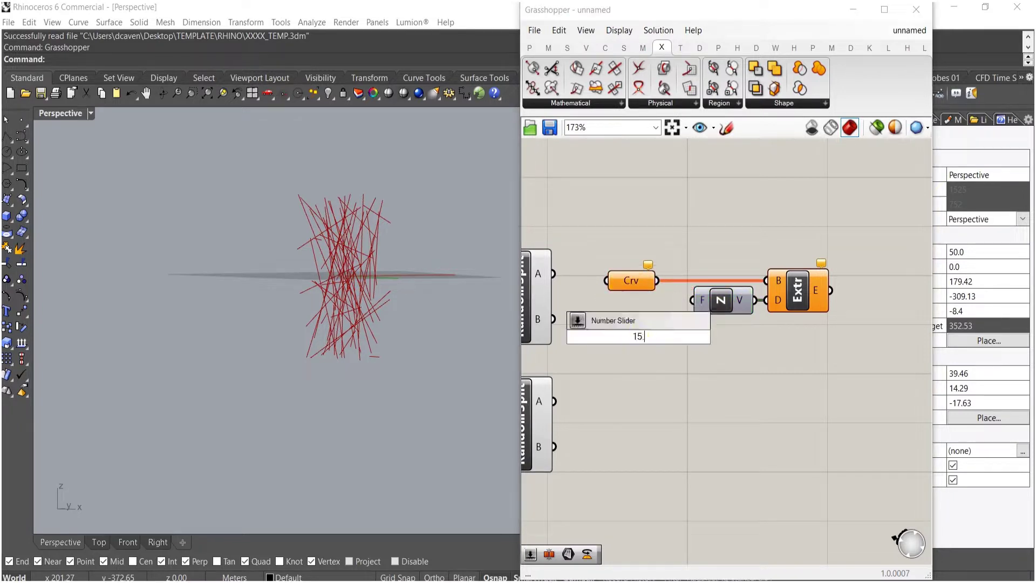
pyautogui.press('Return')
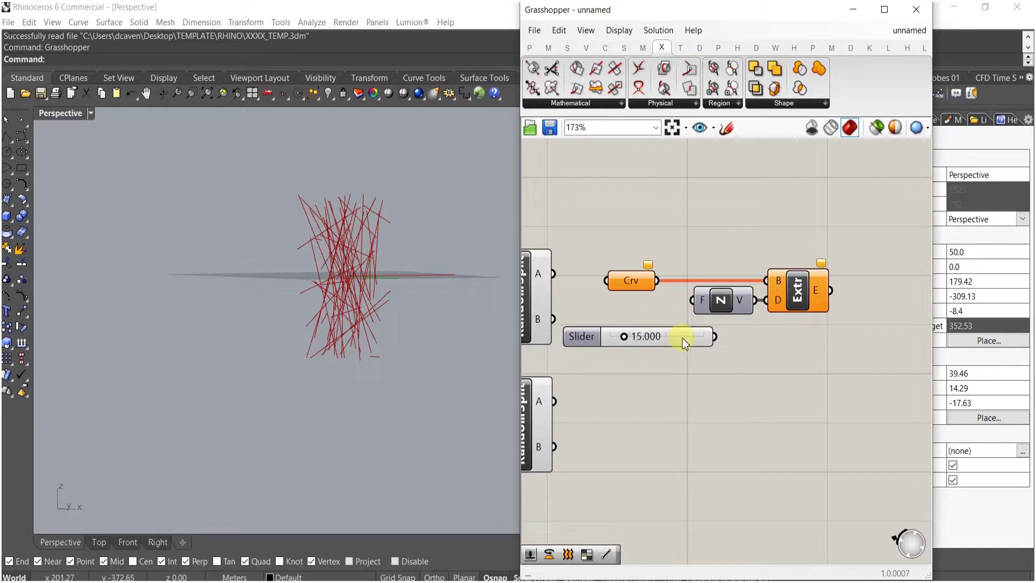
pyautogui.moveTo(694, 301); pyautogui.dragTo(658, 301)
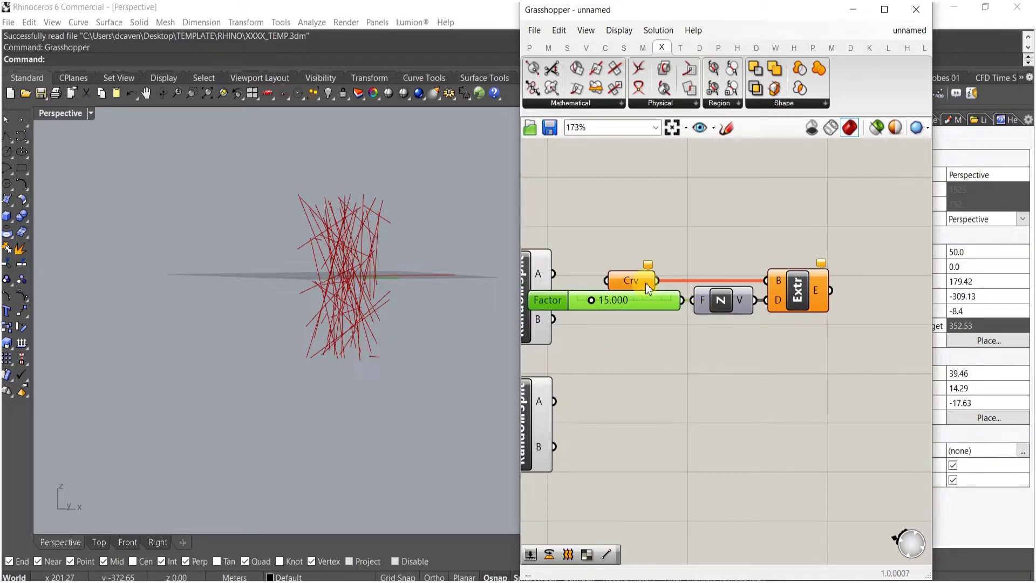
# - Group the Curve, slider, Unit Z and Extrude tidily beside the upper Random Split List copy and feed the Curve from its output A
pyautogui.moveTo(631, 280); pyautogui.dragTo(550, 273)
pyautogui.moveTo(586, 230); pyautogui.dragTo(560, 296)
pyautogui.keyDown('shift'); pyautogui.moveTo(861, 210); pyautogui.dragTo(748, 319); pyautogui.keyUp('shift')
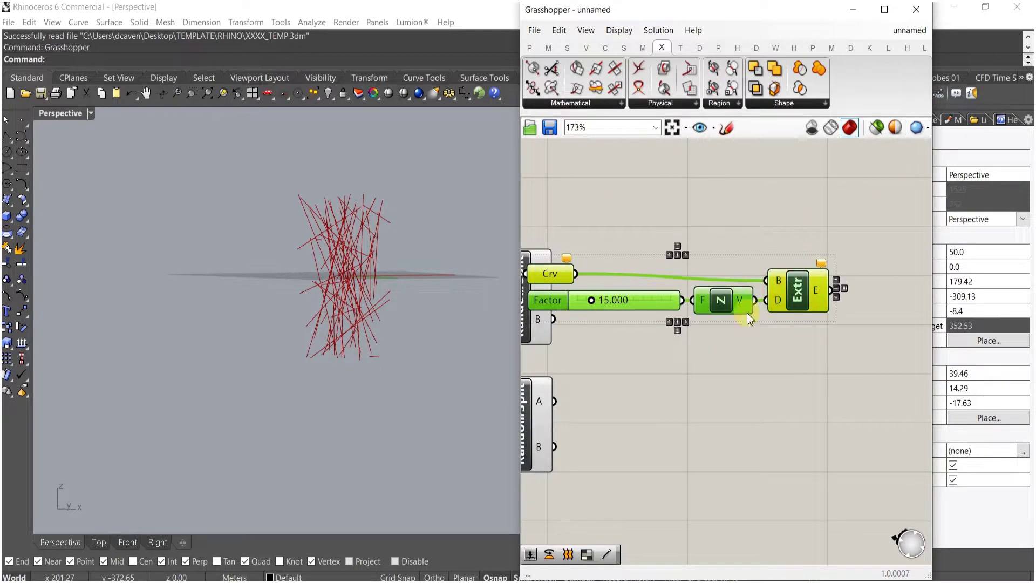
pyautogui.moveTo(813, 296); pyautogui.dragTo(886, 290)
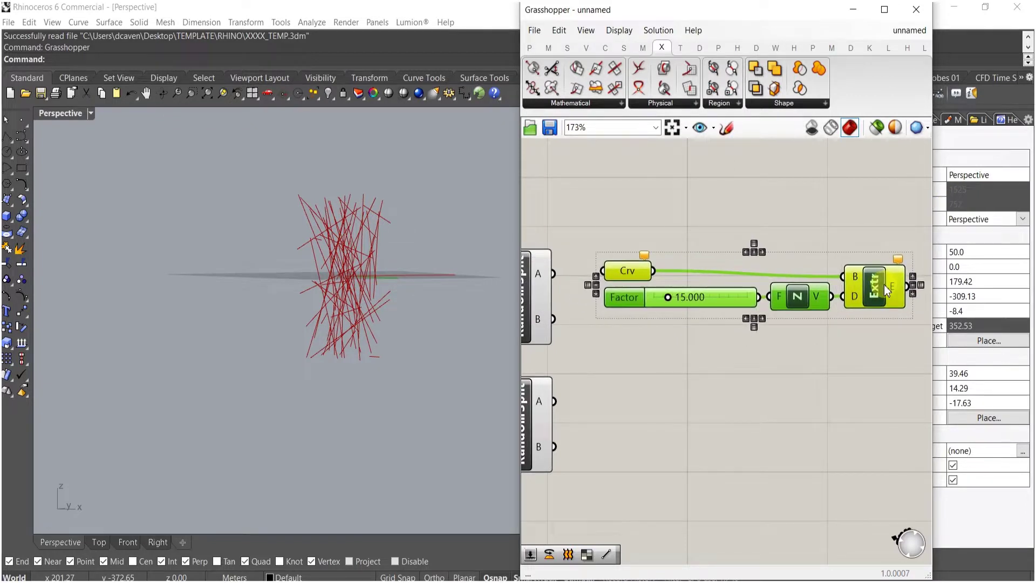
pyautogui.click(709, 209)
pyautogui.moveTo(646, 257); pyautogui.dragTo(784, 281, button='right')
pyautogui.moveTo(742, 295); pyautogui.dragTo(692, 297)
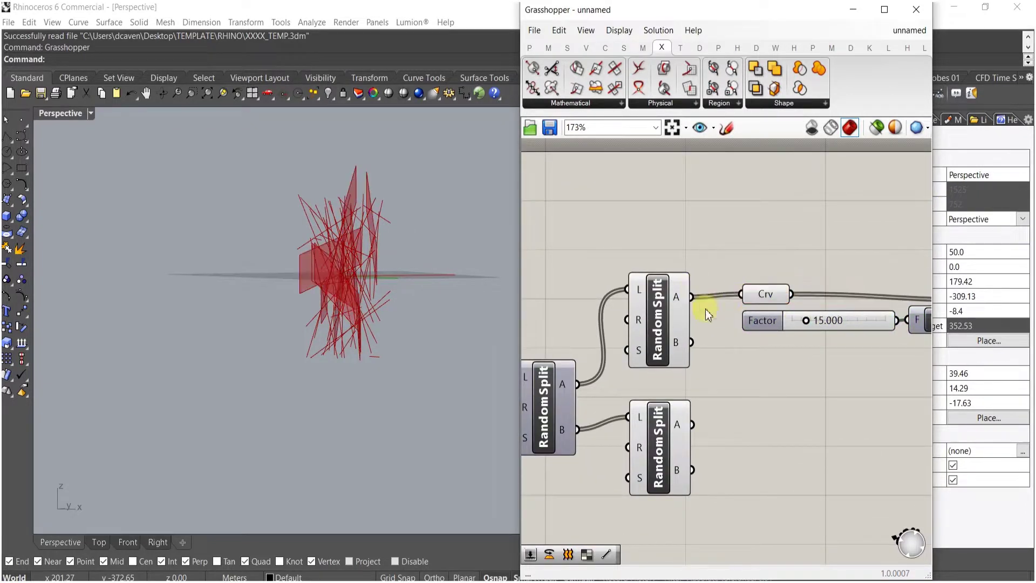
# - Duplicate the extrusion chain below the first for output B of the upper Random Split List copy and set its Factor to 63
pyautogui.scroll(-3, 735, 309)
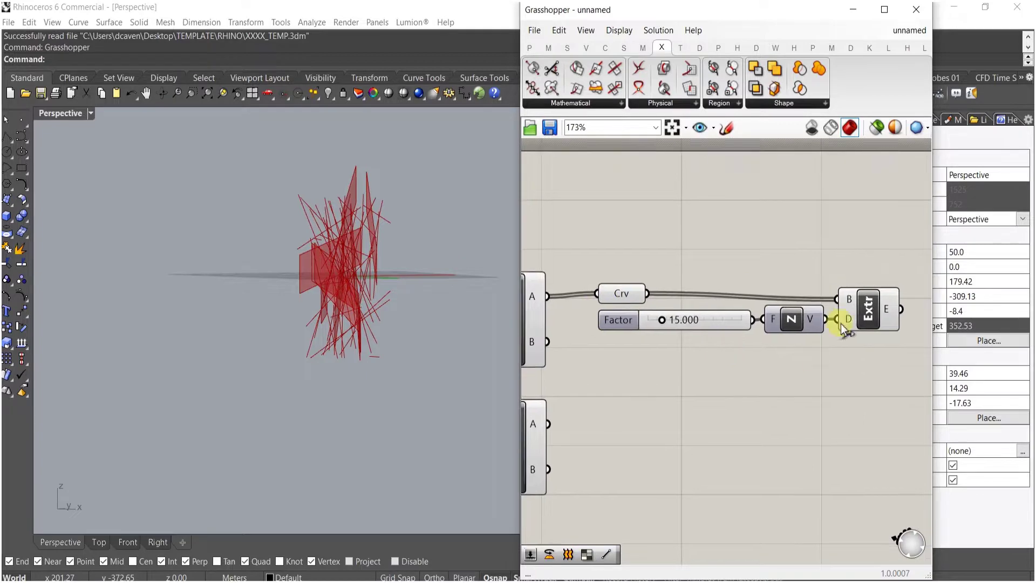
pyautogui.moveTo(766, 300); pyautogui.dragTo(681, 253)
pyautogui.keyDown('alt'); pyautogui.moveTo(686, 306); pyautogui.dragTo(629, 341); pyautogui.keyUp('alt')
pyautogui.click(679, 398)
pyautogui.moveTo(716, 369); pyautogui.dragTo(750, 367)
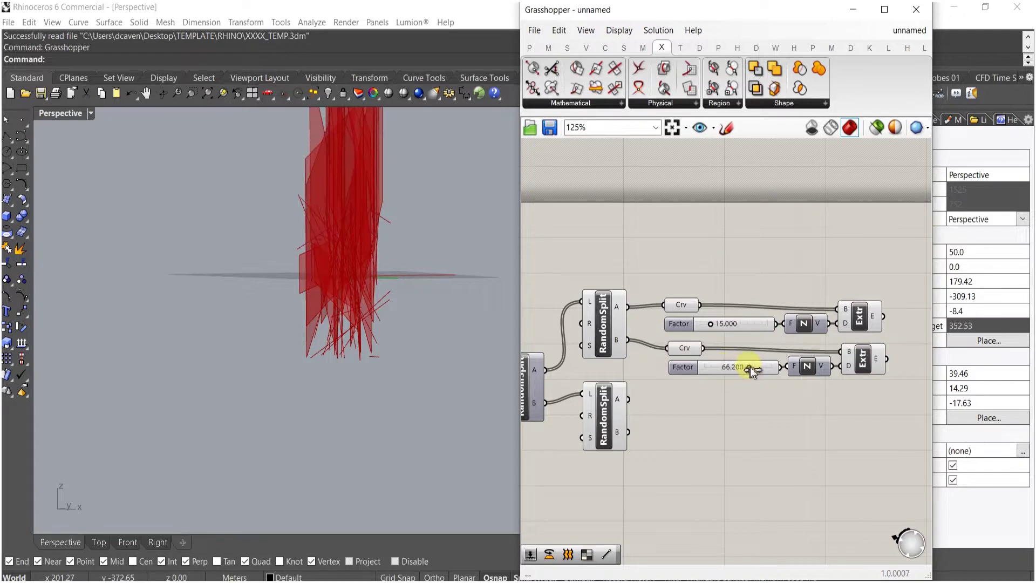
# - Duplicate the extrusion chain twice for outputs A and B of the lower Random Split List copy, setting the third Factor to 92.6
pyautogui.moveTo(881, 393); pyautogui.dragTo(684, 343)
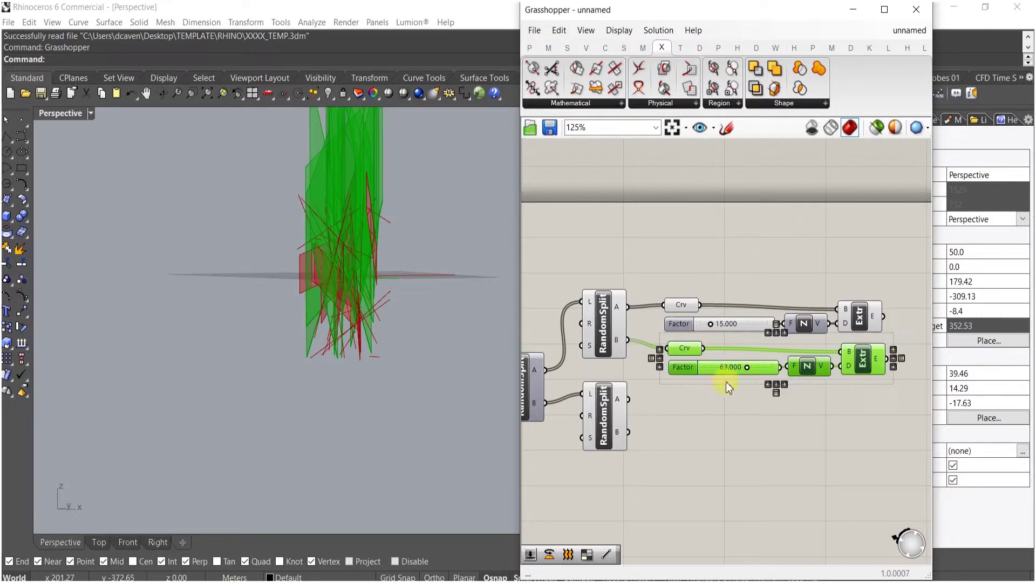
pyautogui.moveTo(727, 381); pyautogui.dragTo(688, 322, button='right')
pyautogui.keyDown('alt'); pyautogui.moveTo(639, 302); pyautogui.dragTo(636, 348); pyautogui.keyUp('alt')
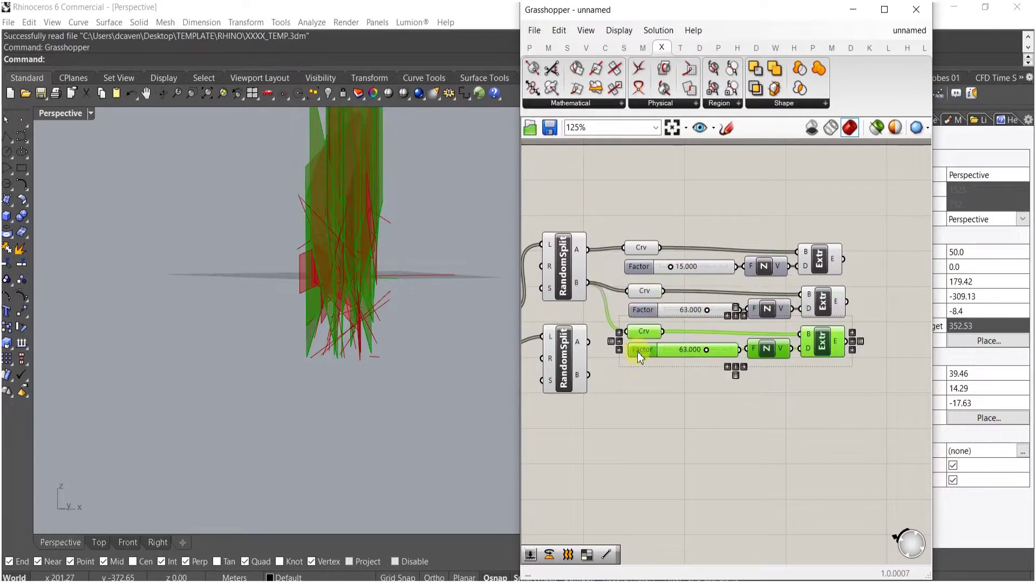
pyautogui.click(644, 392)
pyautogui.moveTo(827, 382); pyautogui.dragTo(651, 380)
pyautogui.moveTo(723, 355); pyautogui.dragTo(730, 351)
pyautogui.click(688, 439)
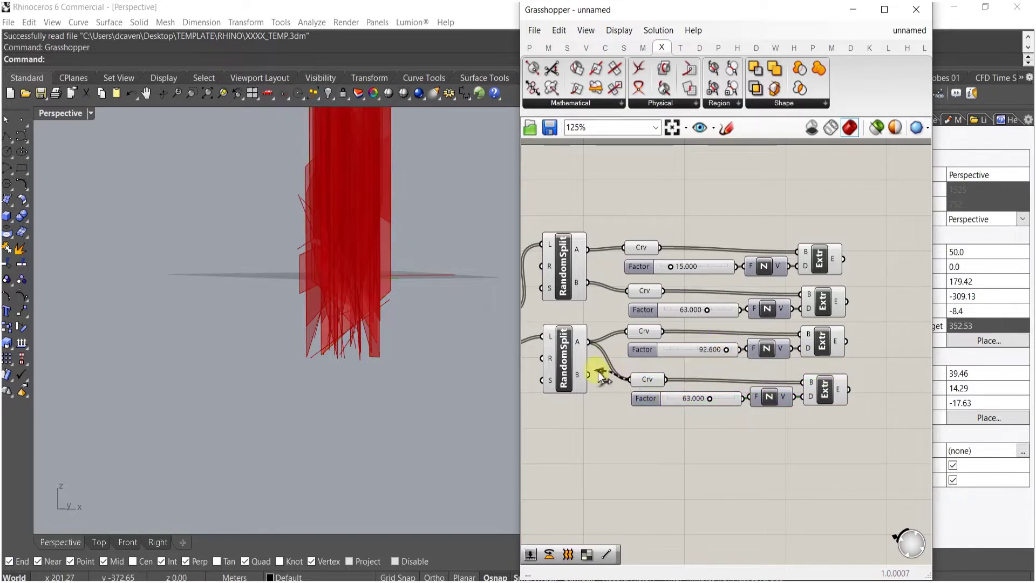
pyautogui.moveTo(599, 371); pyautogui.dragTo(590, 375)
pyautogui.keyDown('shift'); pyautogui.moveTo(298, 304); pyautogui.dragTo(295, 377, button='right'); pyautogui.keyUp('shift')
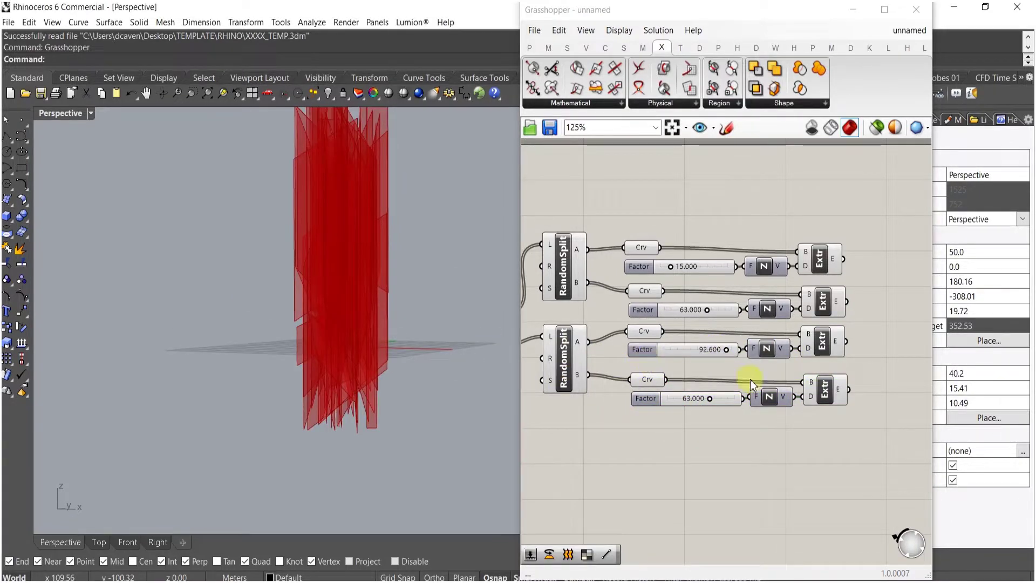
# - Set the four extrusion Factor sliders from upper to lower to 9.4, 26.2, 66.2 and 100
pyautogui.moveTo(710, 399); pyautogui.dragTo(750, 400)
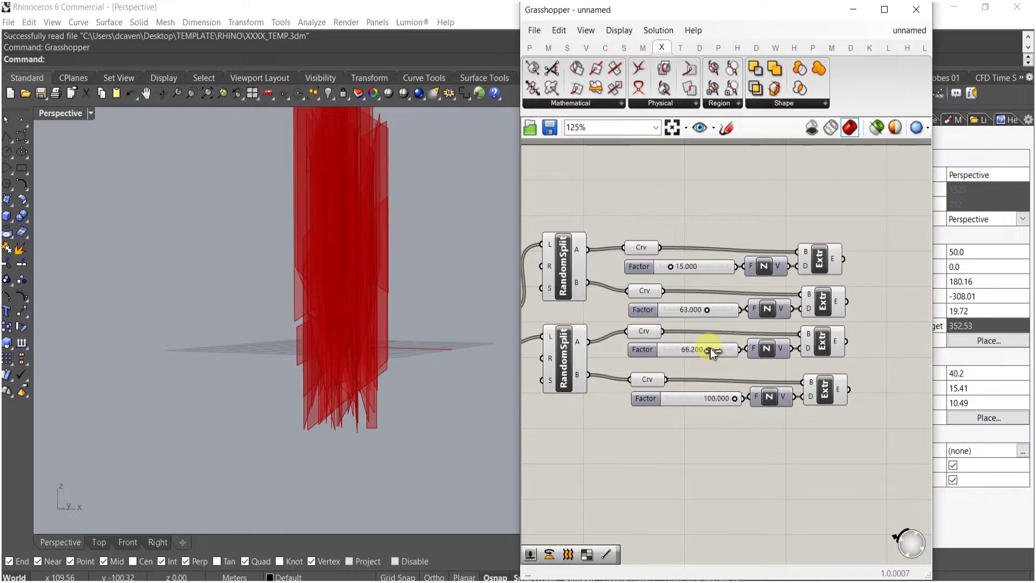
pyautogui.moveTo(708, 307); pyautogui.dragTo(694, 314)
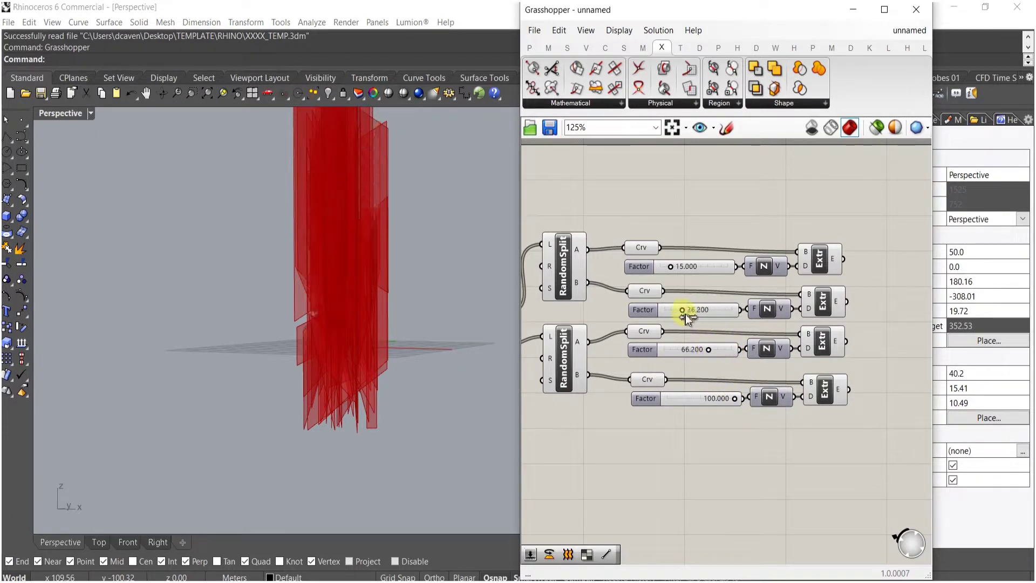
pyautogui.moveTo(671, 270); pyautogui.dragTo(669, 271)
pyautogui.moveTo(358, 213); pyautogui.dragTo(259, 307, button='right')
# - Set the Count slider for the random points to 57
pyautogui.scroll(-7, 632, 354)
pyautogui.moveTo(551, 372); pyautogui.dragTo(659, 361, button='right')
pyautogui.scroll(4, 626, 327)
pyautogui.scroll(3, 647, 386)
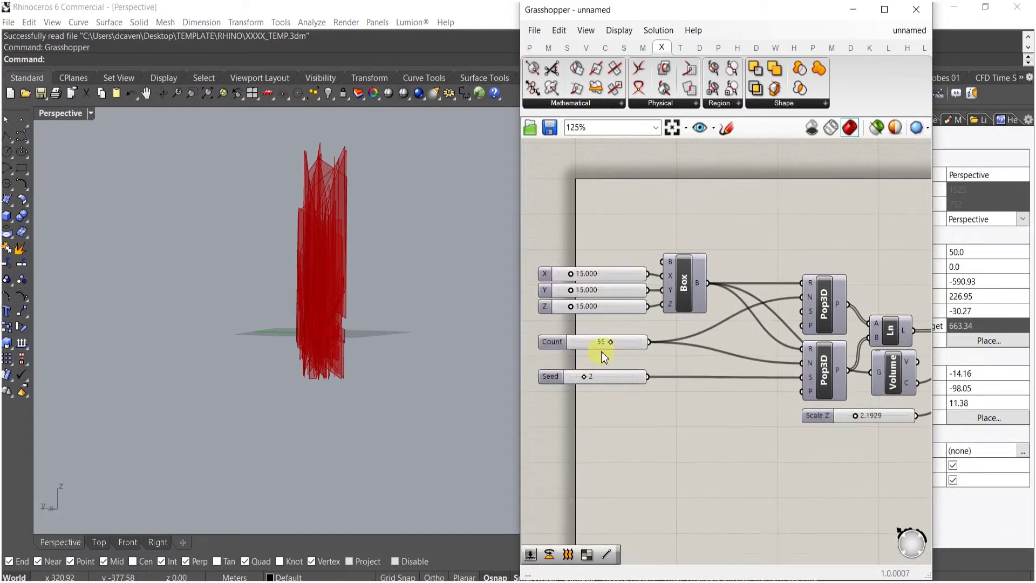
pyautogui.scroll(2, 629, 324)
pyautogui.scroll(5, 629, 324)
pyautogui.moveTo(566, 371)
pyautogui.mouseDown()
pyautogui.moveTo(703, 367)
pyautogui.moveTo(593, 384)
pyautogui.moveTo(574, 373)
pyautogui.moveTo(586, 373)
pyautogui.mouseUp()
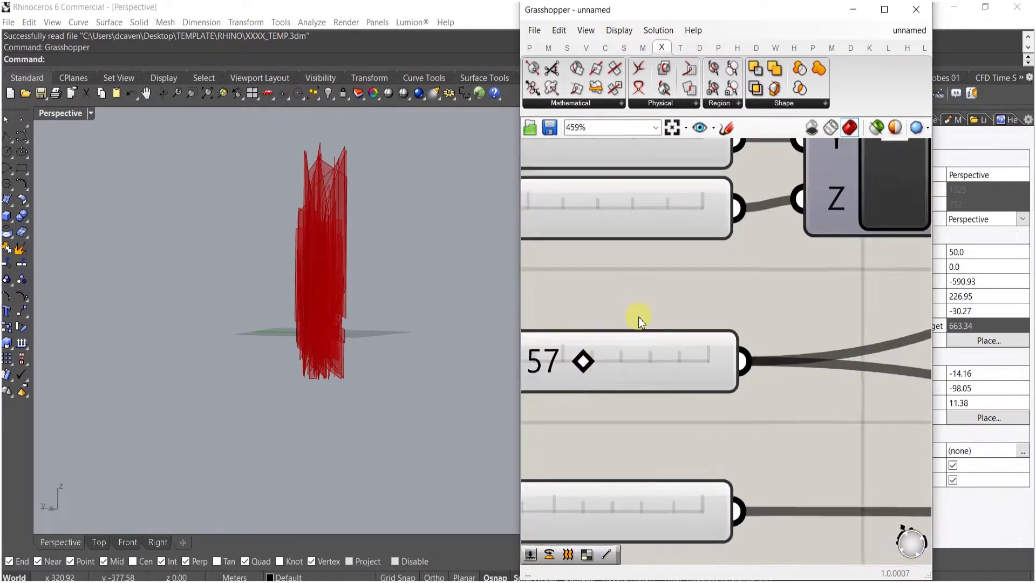
# - Distribute the Extrude, Unit Z, Factor and Curve components of the four chains evenly in the vertical direction
pyautogui.scroll(-12, 639, 324)
pyautogui.scroll(6, 749, 294)
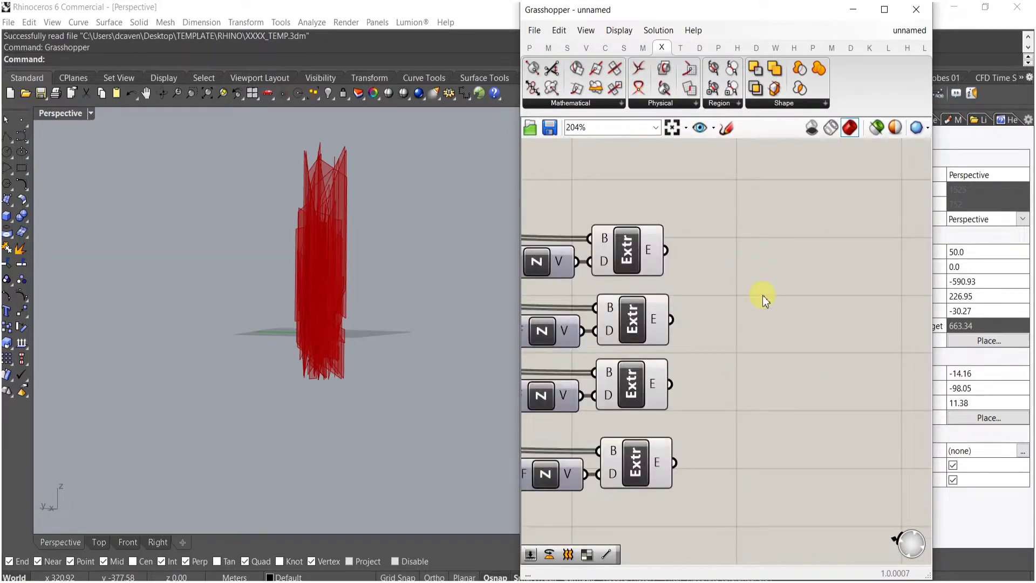
pyautogui.scroll(-3, 751, 354)
pyautogui.moveTo(742, 444); pyautogui.dragTo(685, 296)
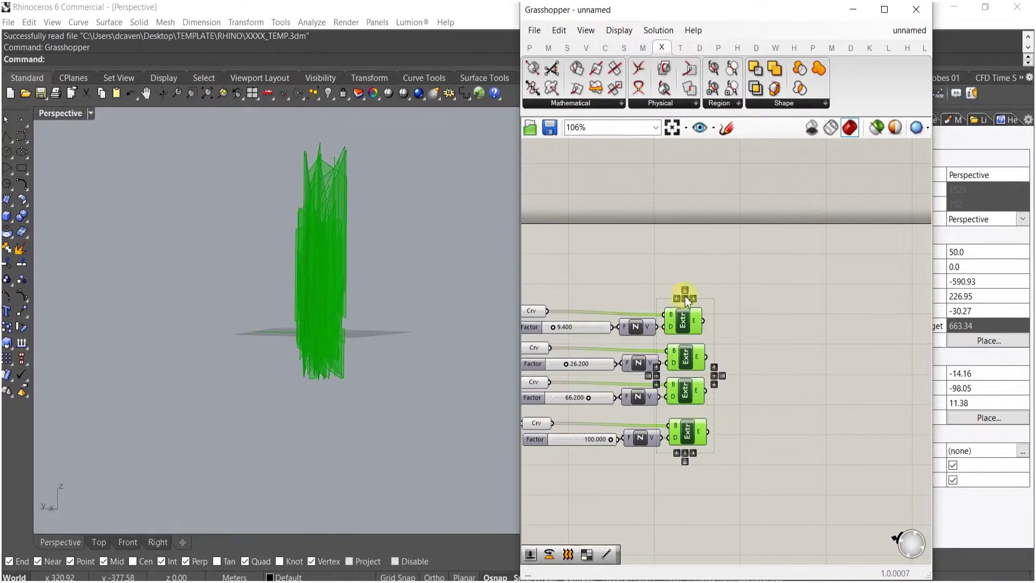
pyautogui.click(687, 288)
pyautogui.moveTo(648, 467); pyautogui.dragTo(646, 307)
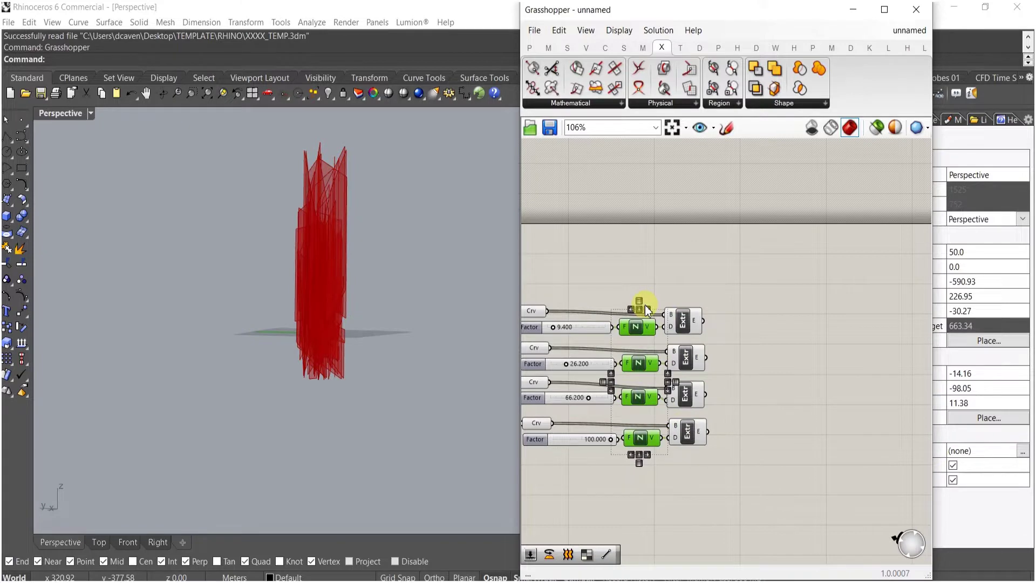
pyautogui.moveTo(648, 259); pyautogui.dragTo(800, 266, button='right')
pyautogui.moveTo(743, 486); pyautogui.dragTo(724, 309)
pyautogui.click(719, 318)
pyautogui.keyDown('shift'); pyautogui.moveTo(720, 481); pyautogui.dragTo(669, 270); pyautogui.keyUp('shift')
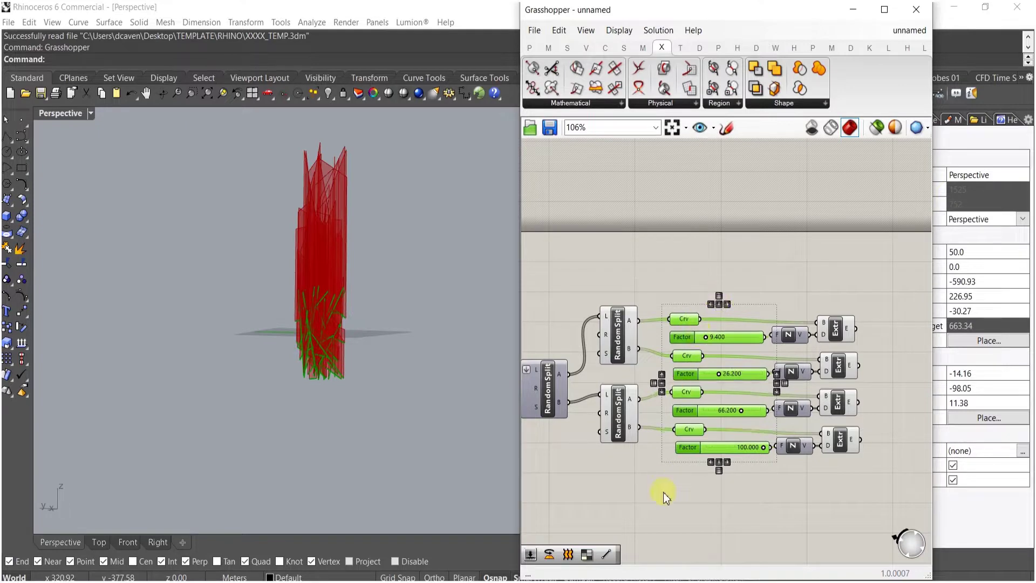
# - Shift the two Random Split List copies and their extrusion chains down to centre them on the first split component
pyautogui.moveTo(658, 489); pyautogui.dragTo(617, 299)
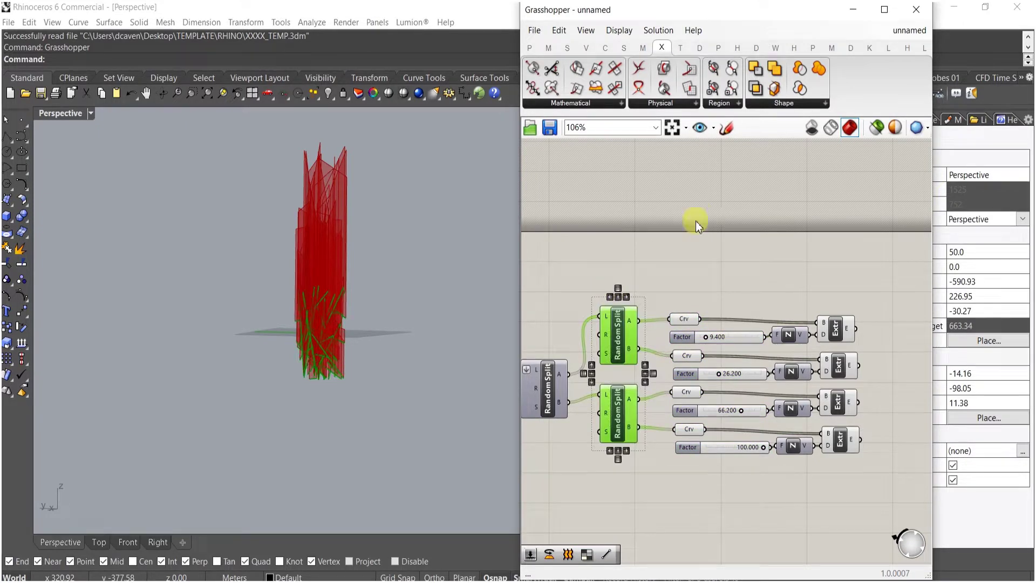
pyautogui.moveTo(841, 270); pyautogui.dragTo(602, 493)
pyautogui.moveTo(631, 337); pyautogui.dragTo(636, 368)
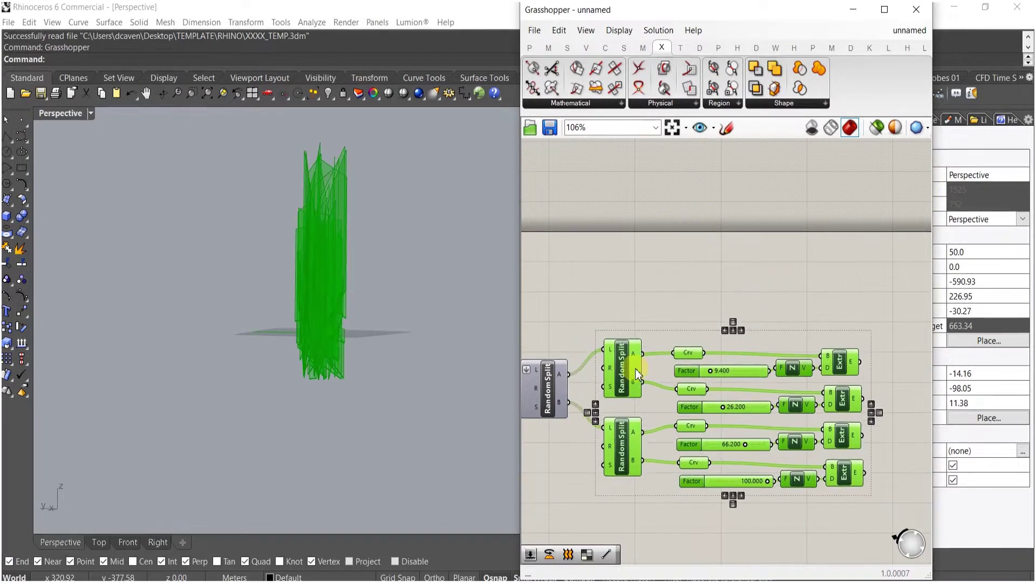
pyautogui.moveTo(786, 455); pyautogui.dragTo(705, 441, button='right')
# - Align the Extrude, Unit Z and Curve/Factor components into straight columns, moving the Extrudes slightly away from the Unit Z vectors
pyautogui.moveTo(782, 509); pyautogui.dragTo(749, 275)
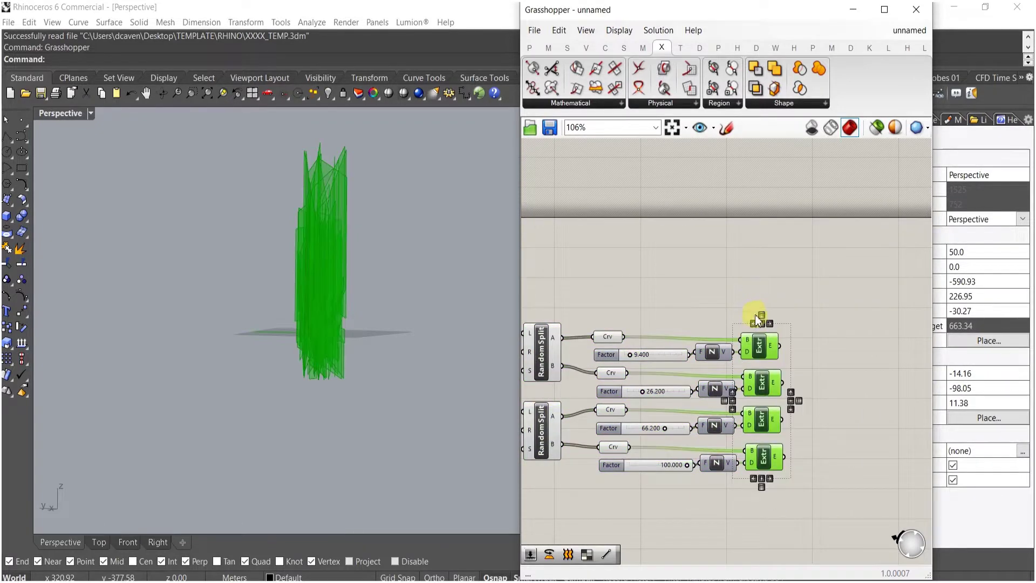
pyautogui.click(756, 323)
pyautogui.moveTo(759, 344); pyautogui.dragTo(782, 345)
pyautogui.moveTo(740, 510); pyautogui.dragTo(692, 257)
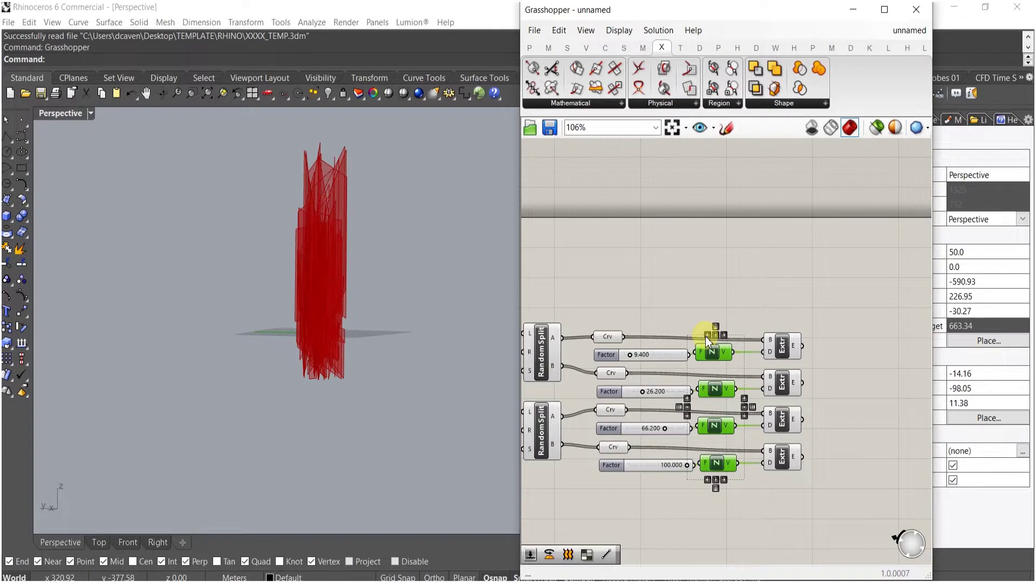
pyautogui.click(724, 335)
pyautogui.moveTo(674, 482); pyautogui.dragTo(605, 306)
pyautogui.click(637, 323)
pyautogui.click(678, 251)
# - Align the Line and Volume components with each other in one column before Scale NU
pyautogui.scroll(-4, 678, 335)
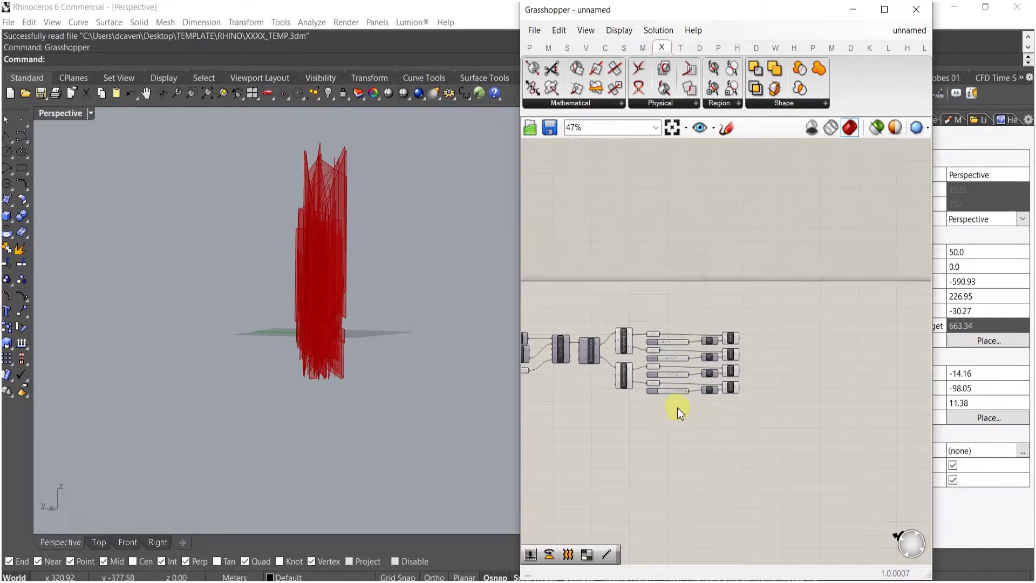
pyautogui.moveTo(603, 383); pyautogui.dragTo(672, 371, button='right')
pyautogui.scroll(4, 609, 341)
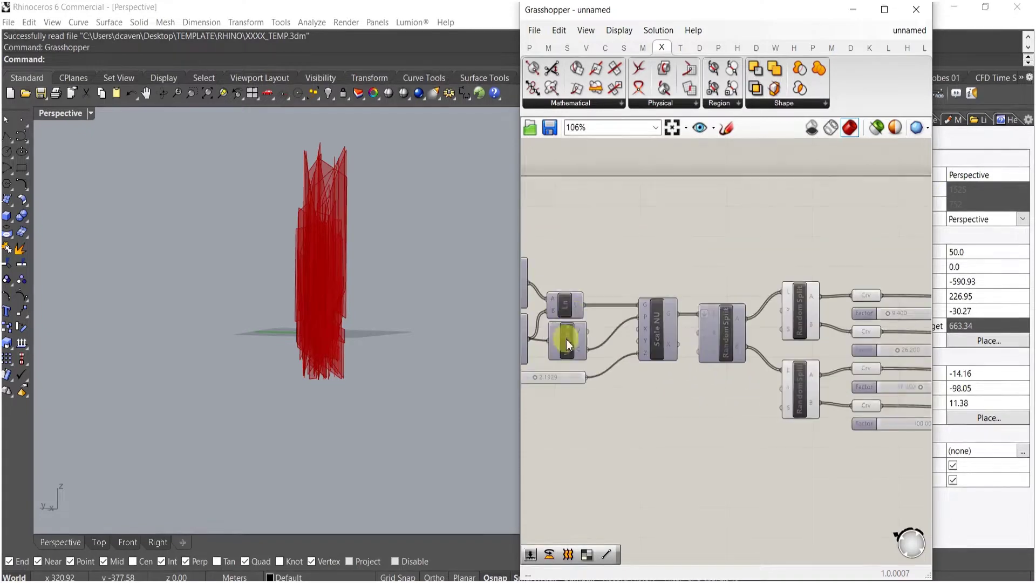
pyautogui.moveTo(576, 263); pyautogui.dragTo(569, 344)
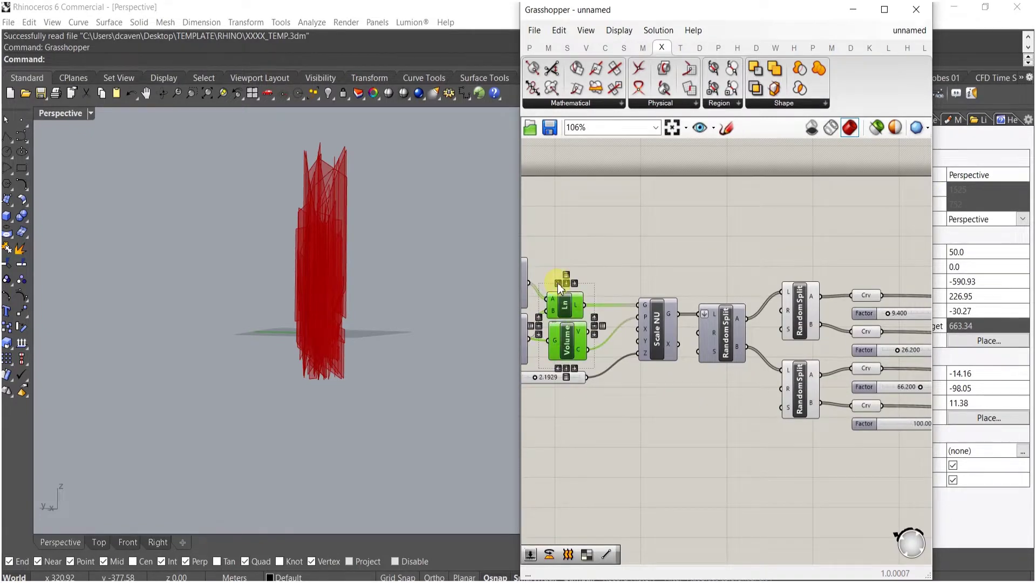
pyautogui.click(564, 282)
pyautogui.click(621, 237)
# - Turn off the preview of the two Random Split List copies, the Curve parameters and the four Extrude components
pyautogui.scroll(-7, 651, 313)
pyautogui.scroll(5, 664, 319)
pyautogui.moveTo(637, 347); pyautogui.dragTo(705, 338, button='right')
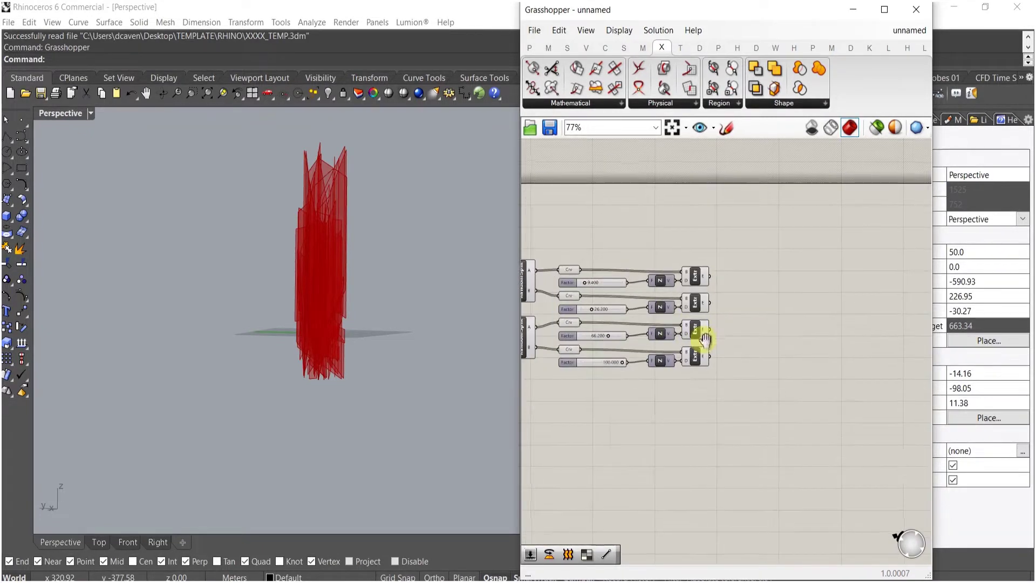
pyautogui.scroll(-1, 718, 378)
pyautogui.moveTo(709, 413); pyautogui.dragTo(559, 419)
pyautogui.middleClick(554, 319)
pyautogui.click(598, 277)
# - Place a Random Reduce component beside the outputs of the Extrude components
pyautogui.scroll(5, 688, 311)
pyautogui.doubleClick(671, 330)
pyautogui.write('rand')
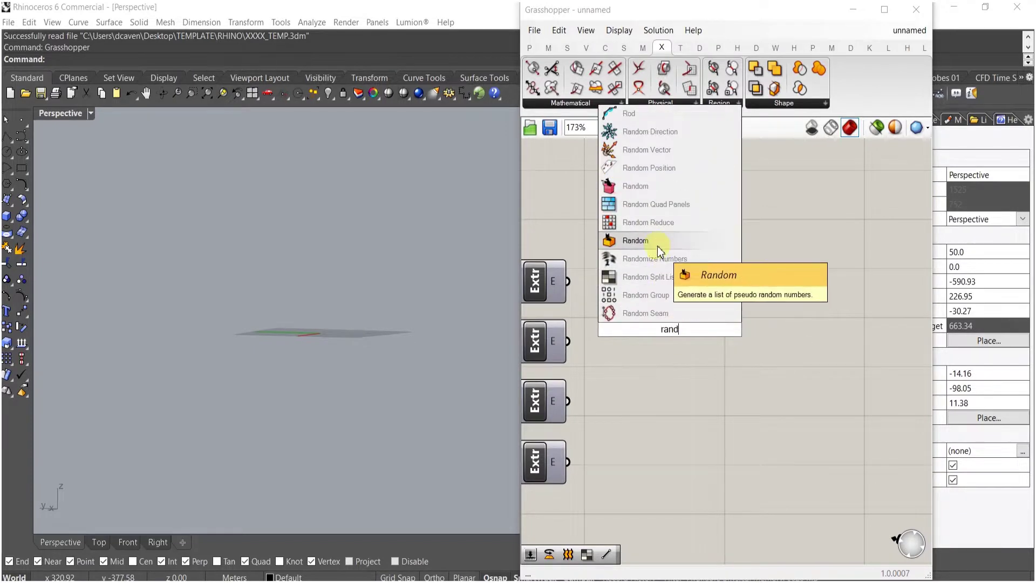
pyautogui.click(656, 222)
pyautogui.moveTo(602, 284); pyautogui.dragTo(664, 324)
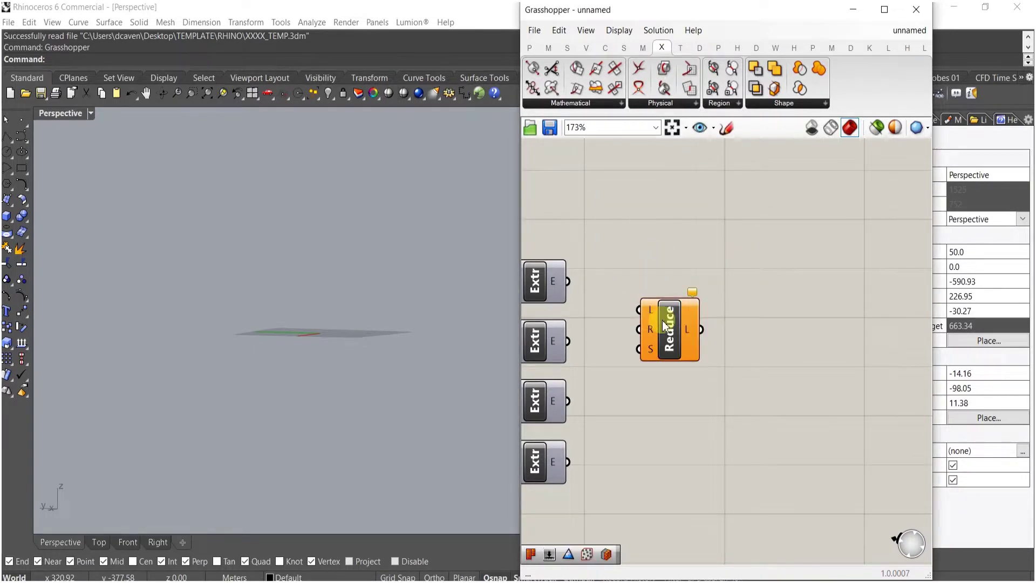
pyautogui.rightClick(651, 314)
pyautogui.click(681, 428)
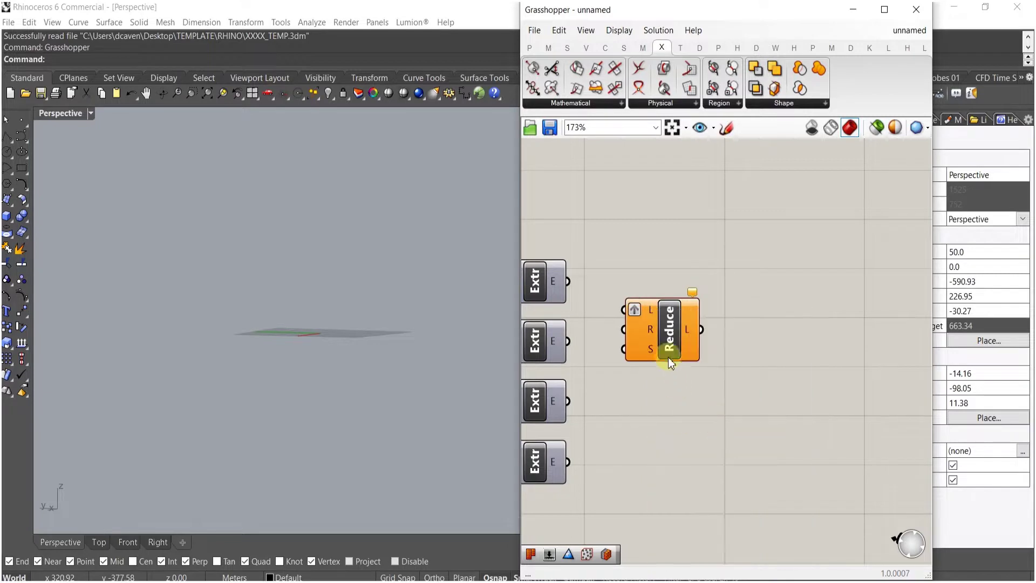
pyautogui.rightClick(635, 318)
pyautogui.click(663, 430)
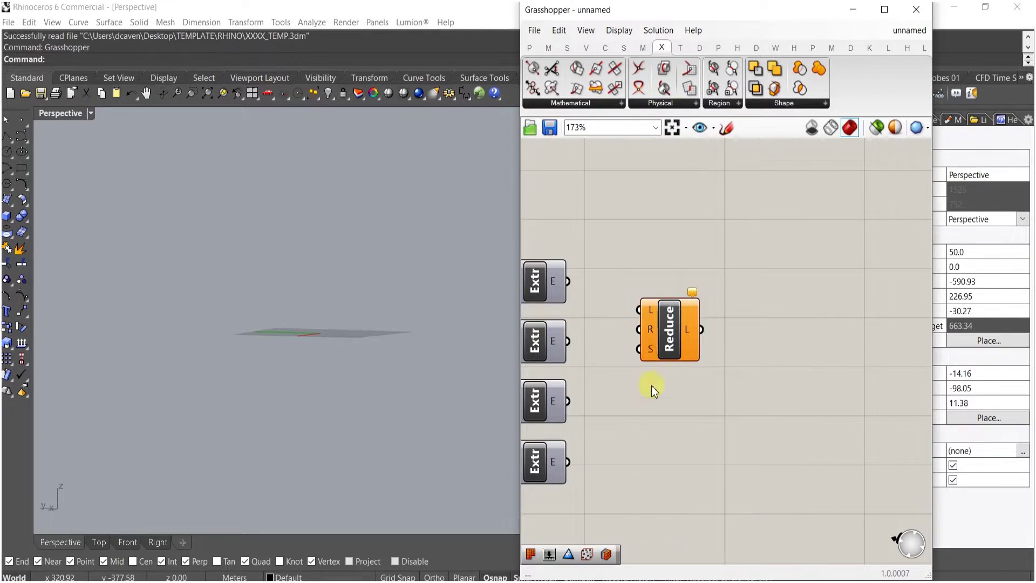
# - Flatten the Random Reduce list input, connect all four Extrude outputs to it, and move the component further away from the Extrudes
pyautogui.rightClick(648, 312)
pyautogui.click(684, 417)
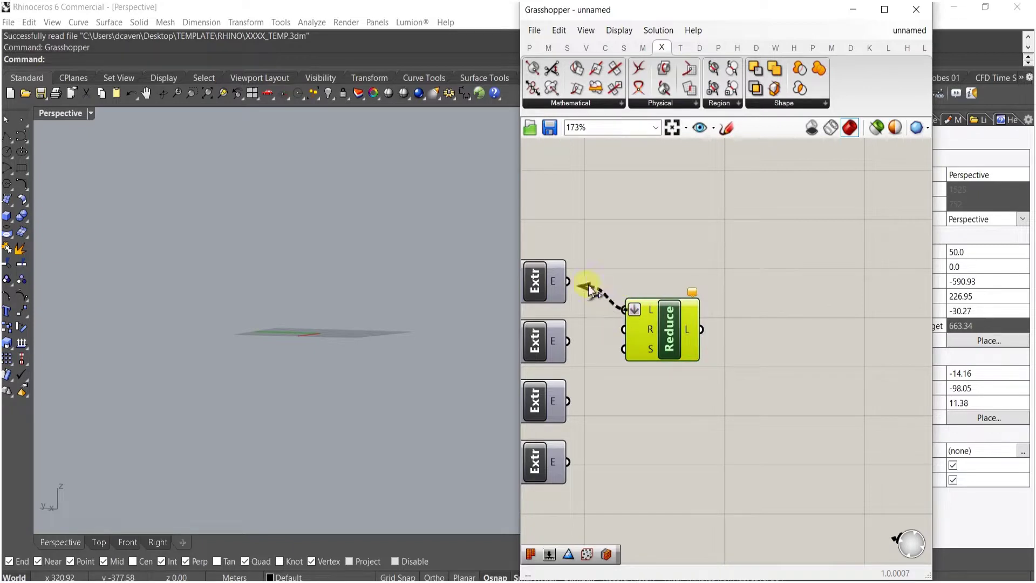
pyautogui.keyDown('shift'); pyautogui.moveTo(594, 335); pyautogui.dragTo(624, 316); pyautogui.keyUp('shift')
pyautogui.keyDown('shift'); pyautogui.moveTo(568, 401); pyautogui.dragTo(624, 309); pyautogui.keyUp('shift')
pyautogui.keyDown('shift'); pyautogui.moveTo(568, 463); pyautogui.dragTo(814, 402); pyautogui.keyUp('shift')
pyautogui.click(758, 450)
# - Create a number slider with value 55, connect it to Random Reduce's Reduction input and place it beside that input
pyautogui.doubleClick(719, 445)
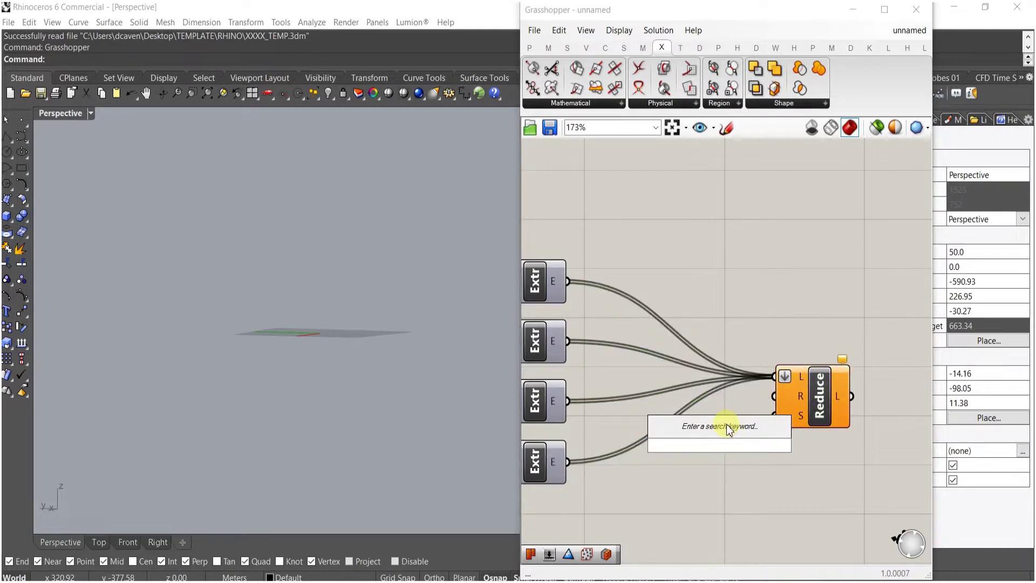
pyautogui.write('55')
pyautogui.press('Return')
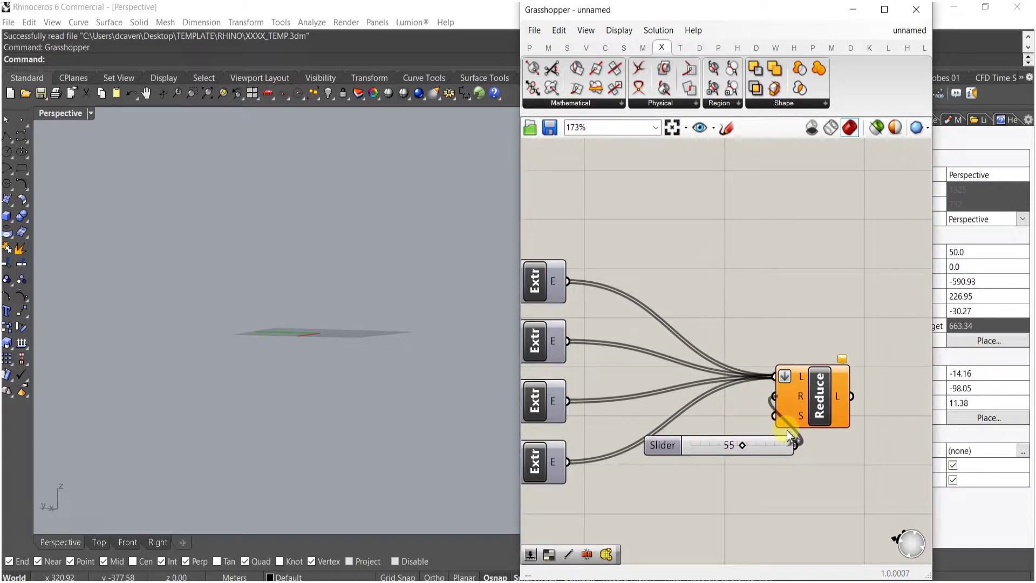
pyautogui.moveTo(780, 401); pyautogui.dragTo(728, 400)
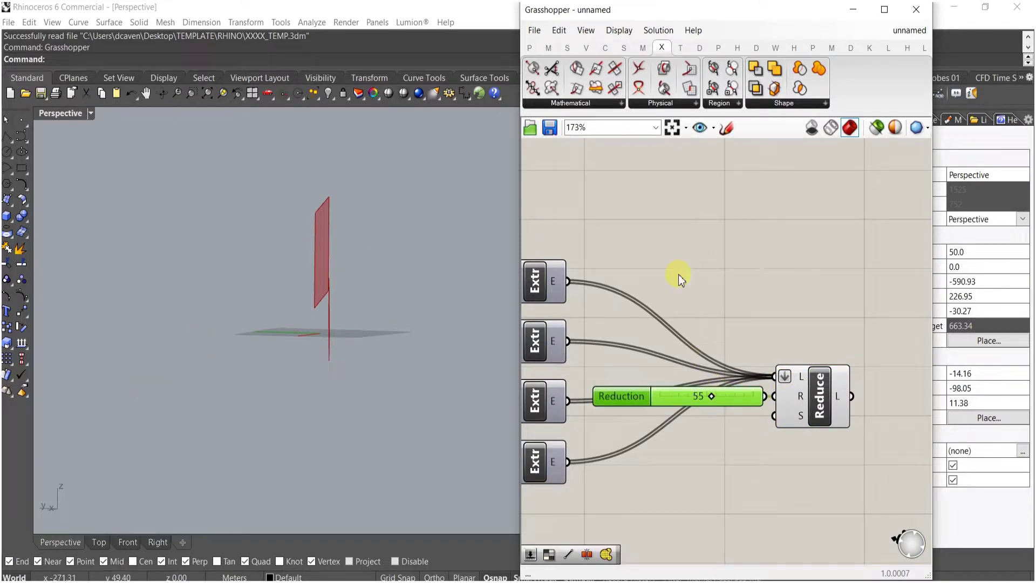
# - Set the Reduction slider to 38
pyautogui.scroll(-5, 767, 338)
pyautogui.scroll(8, 593, 367)
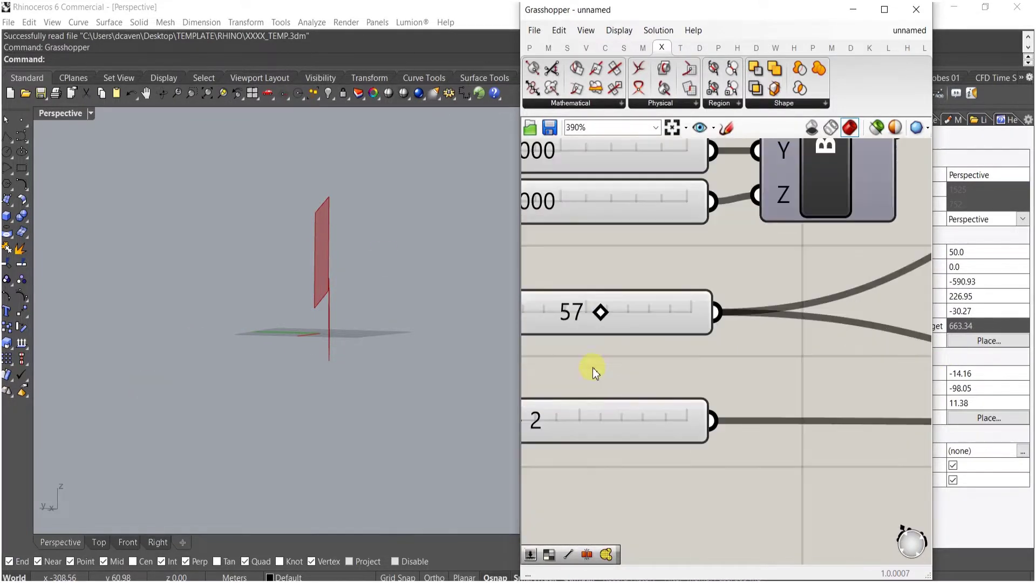
pyautogui.scroll(-6, 594, 324)
pyautogui.scroll(5, 794, 388)
pyautogui.scroll(5, 766, 303)
pyautogui.moveTo(739, 305); pyautogui.dragTo(671, 305)
pyautogui.scroll(-4, 684, 305)
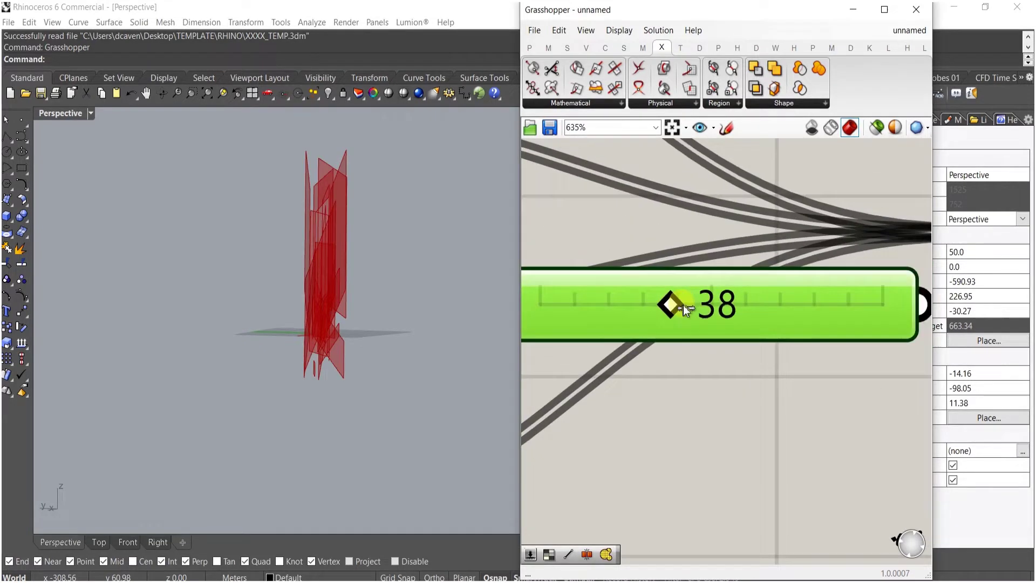
# - Create a number slider with value 2, connect it to Random Reduce's Seed input and place it under the Reduction slider
pyautogui.doubleClick(656, 386)
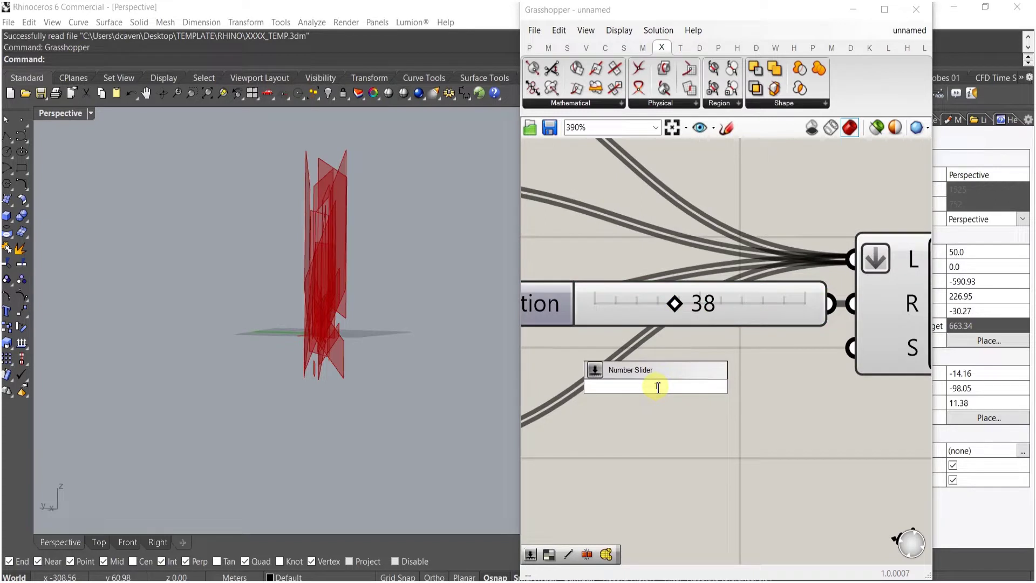
pyautogui.write('1')
pyautogui.press('BackSpace')
pyautogui.write('2')
pyautogui.press('Return')
pyautogui.moveTo(852, 354); pyautogui.dragTo(784, 361)
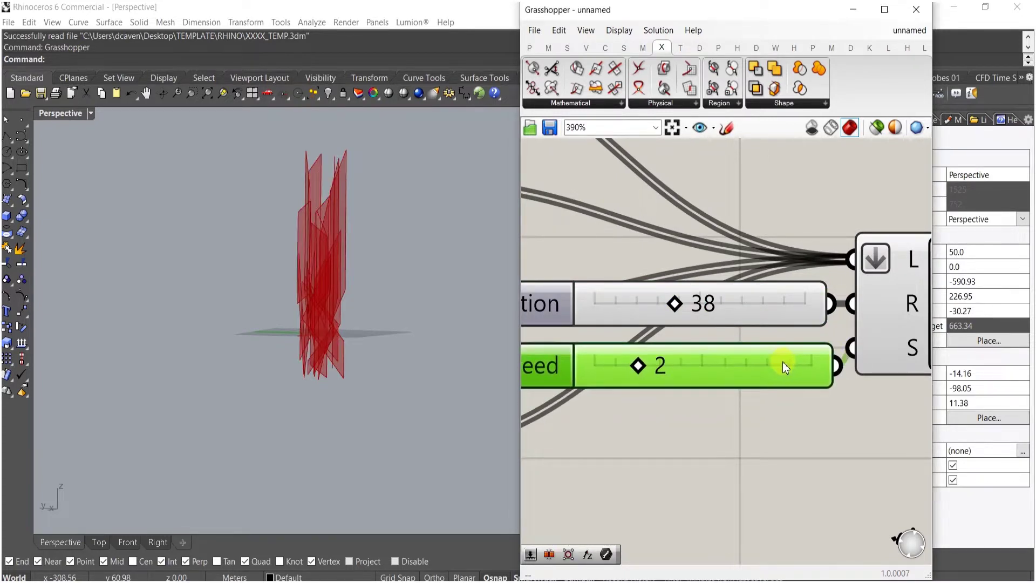
# - Align the Reduction and Seed sliders with each other along their left edges
pyautogui.moveTo(784, 362); pyautogui.dragTo(917, 372, button='right')
pyautogui.moveTo(724, 434); pyautogui.dragTo(707, 305)
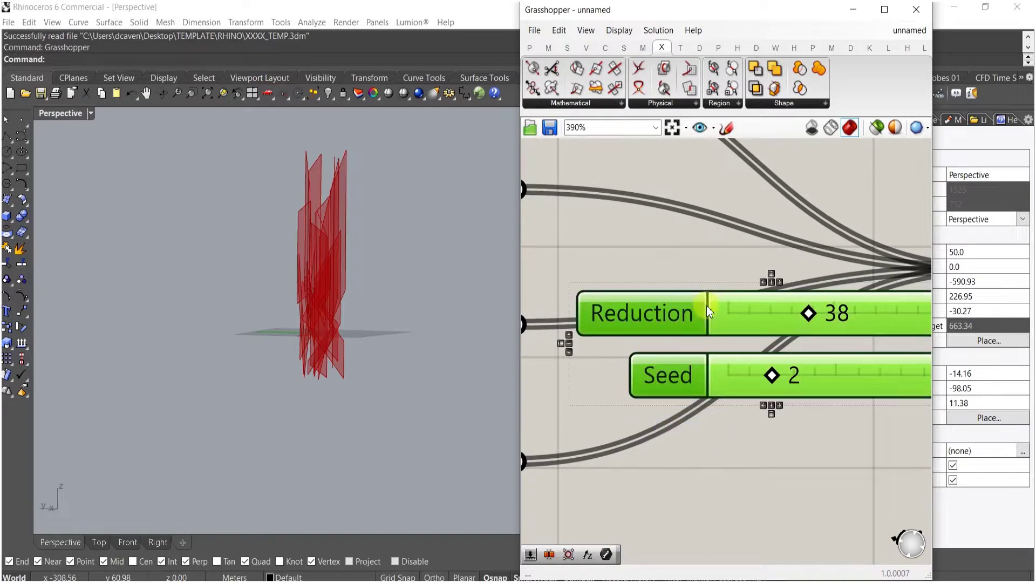
pyautogui.click(765, 280)
pyautogui.click(720, 241)
pyautogui.moveTo(258, 276); pyautogui.dragTo(502, 335, button='right')
pyautogui.scroll(-2, 645, 375)
pyautogui.scroll(-5, 646, 375)
pyautogui.scroll(3, 750, 368)
pyautogui.doubleClick(784, 342)
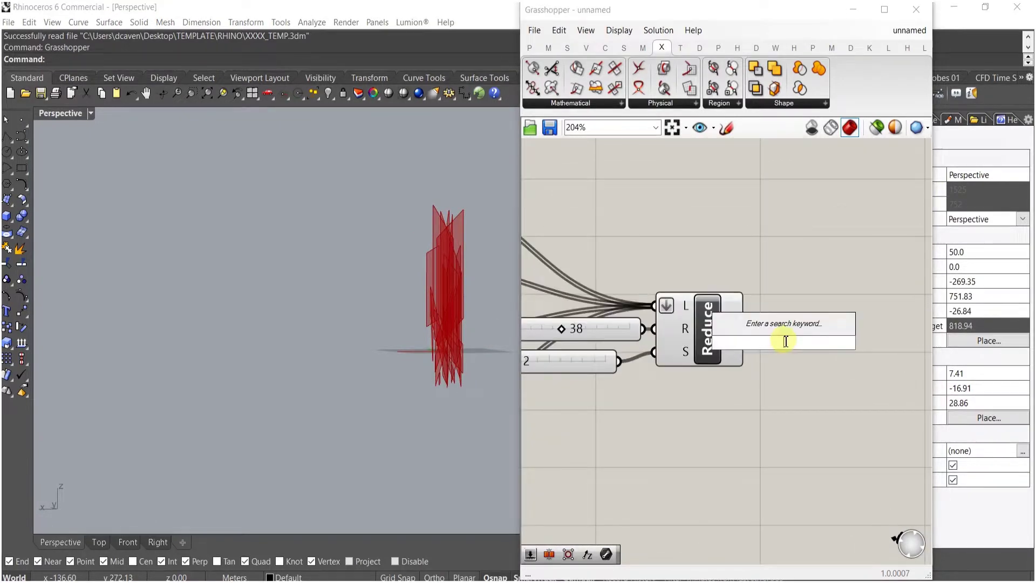
pyautogui.doubleClick(794, 315)
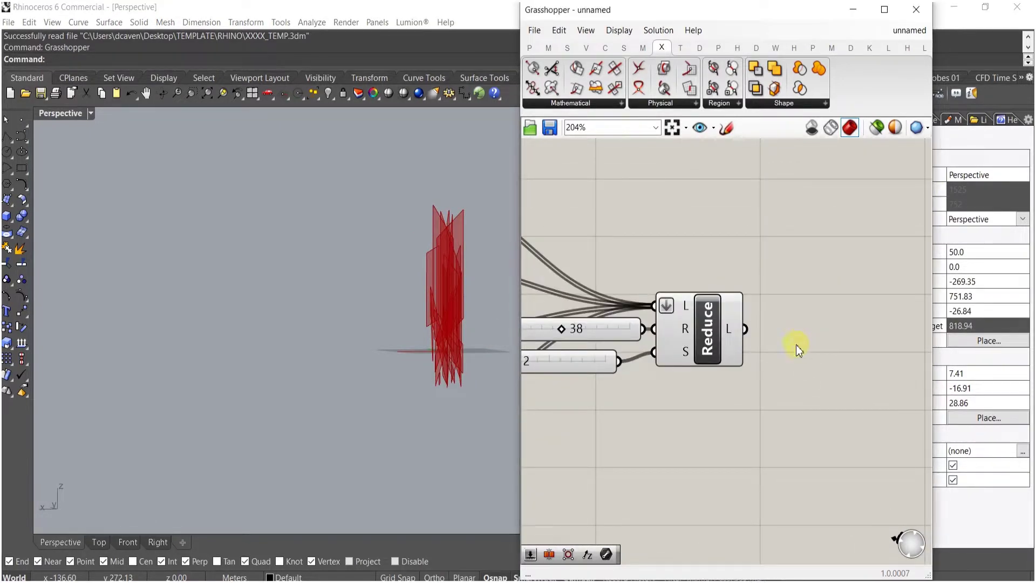
pyautogui.doubleClick(793, 325)
pyautogui.doubleClick(795, 324)
pyautogui.write('1')
pyautogui.press('Return')
pyautogui.doubleClick(793, 323)
pyautogui.press('Escape')
pyautogui.doubleClick(808, 288)
pyautogui.write('Mm')
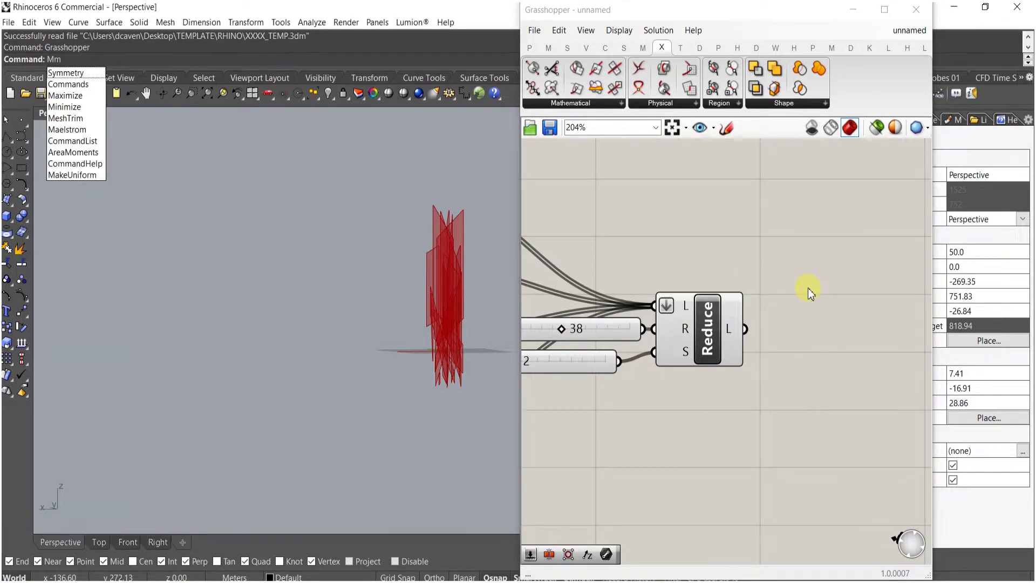
pyautogui.write('esh')
# - Place a Mesh Brep component beside Random Reduce and connect the reduced list to its Brep input
pyautogui.doubleClick(805, 288)
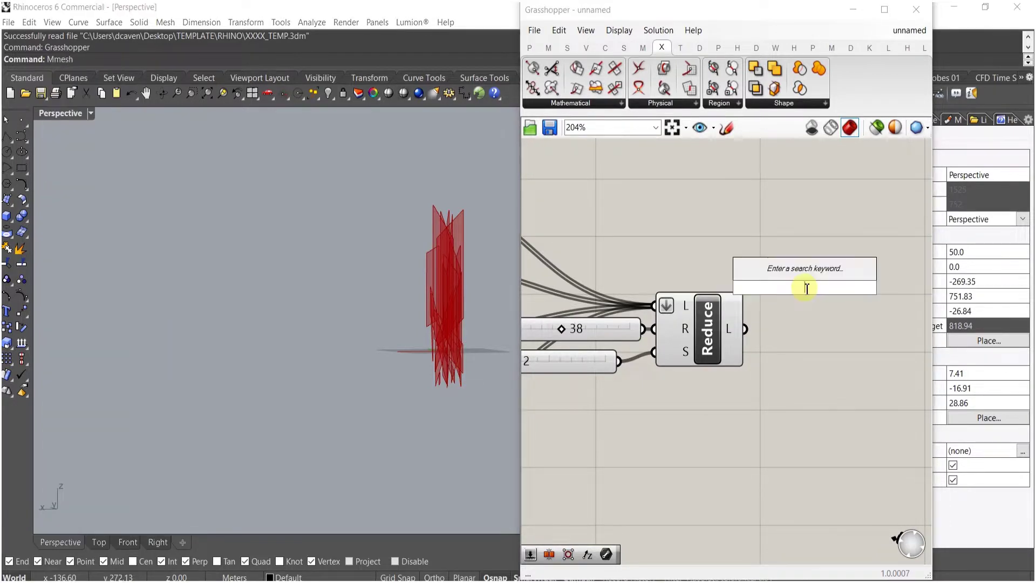
pyautogui.write('mesh')
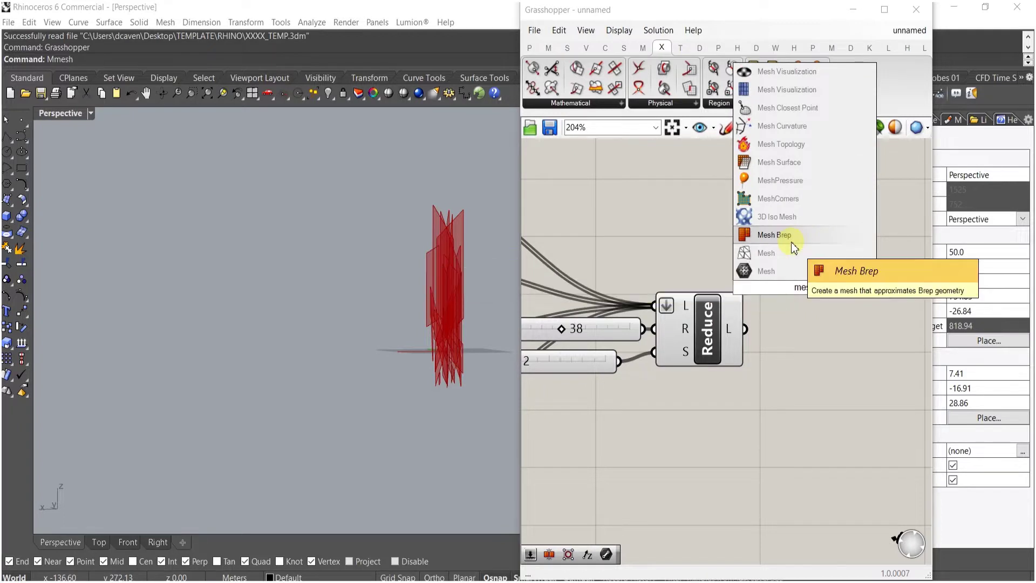
pyautogui.click(791, 238)
pyautogui.moveTo(764, 317); pyautogui.dragTo(763, 345)
pyautogui.moveTo(769, 301); pyautogui.dragTo(767, 274)
pyautogui.moveTo(803, 292); pyautogui.dragTo(800, 347)
pyautogui.click(838, 253)
pyautogui.moveTo(794, 217); pyautogui.dragTo(751, 239, button='right')
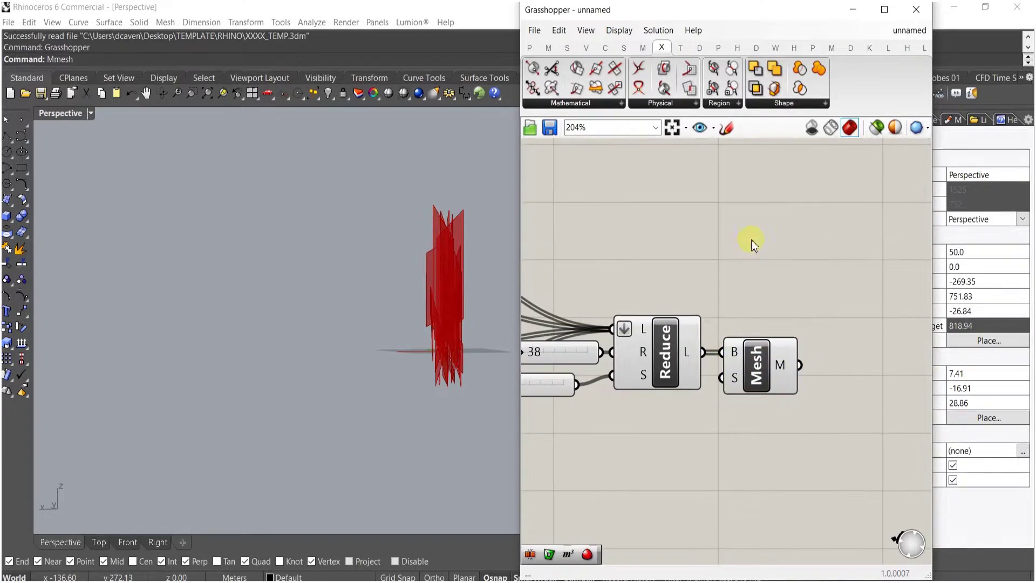
# - Add a Weaverbird wbThicken component after Mesh Brep and feed the mesh into its M input
pyautogui.click(775, 48)
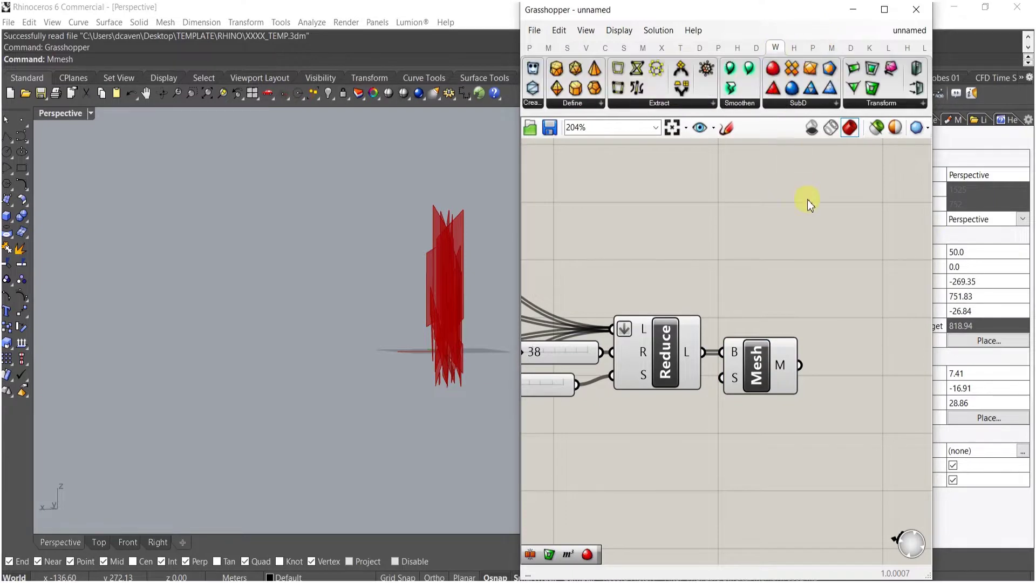
pyautogui.moveTo(916, 68); pyautogui.dragTo(846, 392)
pyautogui.moveTo(811, 364); pyautogui.dragTo(813, 363)
pyautogui.moveTo(844, 373); pyautogui.dragTo(858, 376)
# - Create a number slider with value 0.55 and connect it to the Distance input of wbThicken
pyautogui.click(733, 436)
pyautogui.doubleClick(733, 436)
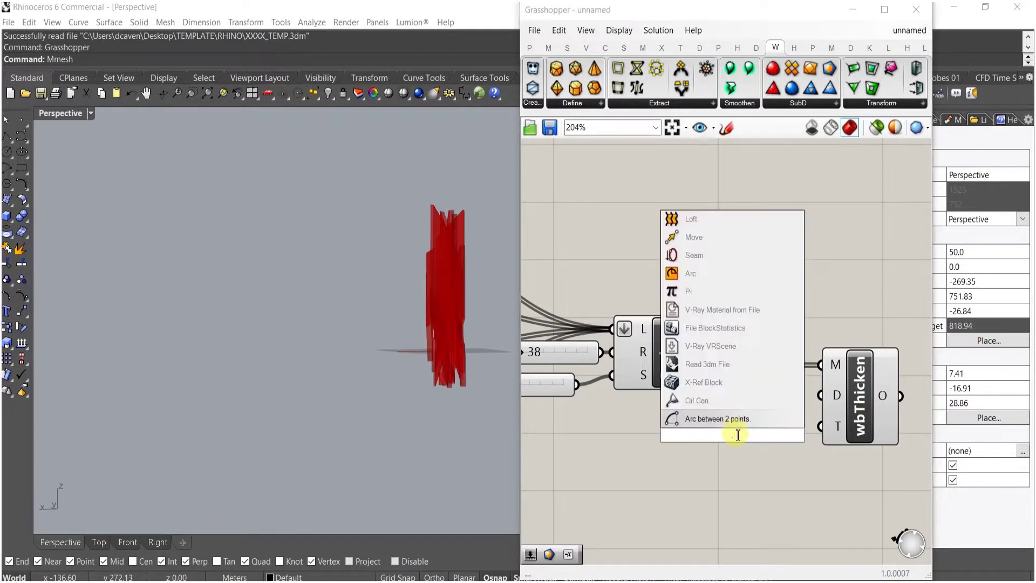
pyautogui.write('0.55')
pyautogui.press('Return')
pyautogui.moveTo(821, 436); pyautogui.dragTo(763, 414)
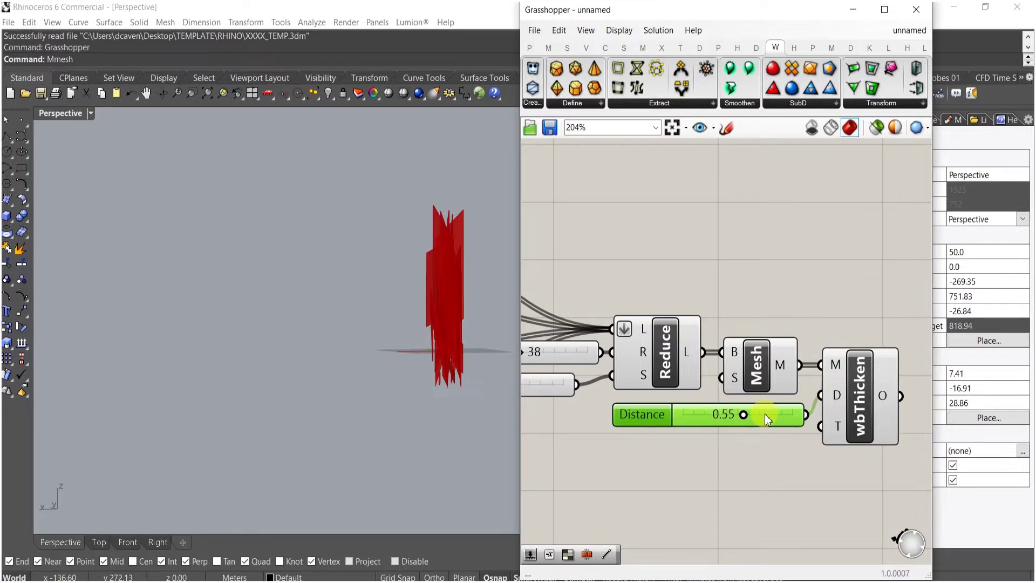
pyautogui.click(767, 439)
# - Move the Mesh Brep, Distance slider and wbThicken between the Extrude components and the Random Reduce group
pyautogui.moveTo(435, 283); pyautogui.dragTo(394, 349, button='right')
pyautogui.scroll(13, 441, 274)
pyautogui.moveTo(440, 274); pyautogui.dragTo(502, 227, button='right')
pyautogui.scroll(5, 352, 455)
pyautogui.scroll(-6, 346, 409)
pyautogui.scroll(-3, 770, 370)
pyautogui.moveTo(845, 398); pyautogui.dragTo(639, 251)
pyautogui.moveTo(739, 329); pyautogui.dragTo(760, 302)
pyautogui.scroll(-2, 751, 339)
pyautogui.moveTo(826, 398); pyautogui.dragTo(579, 261)
pyautogui.click(584, 209)
pyautogui.moveTo(658, 262); pyautogui.dragTo(687, 369, button='right')
pyautogui.moveTo(879, 388); pyautogui.dragTo(807, 288)
pyautogui.press('Delete')
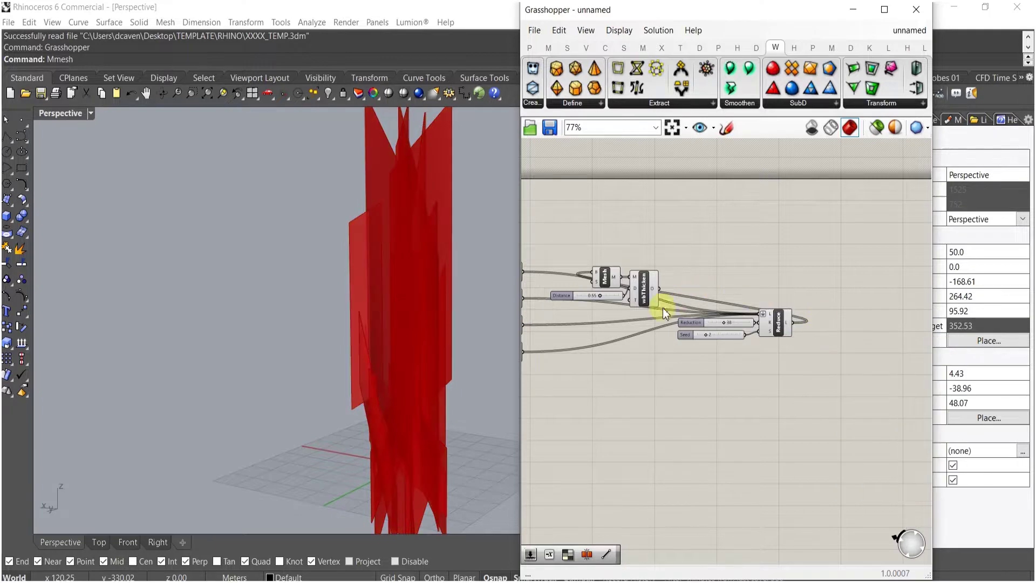
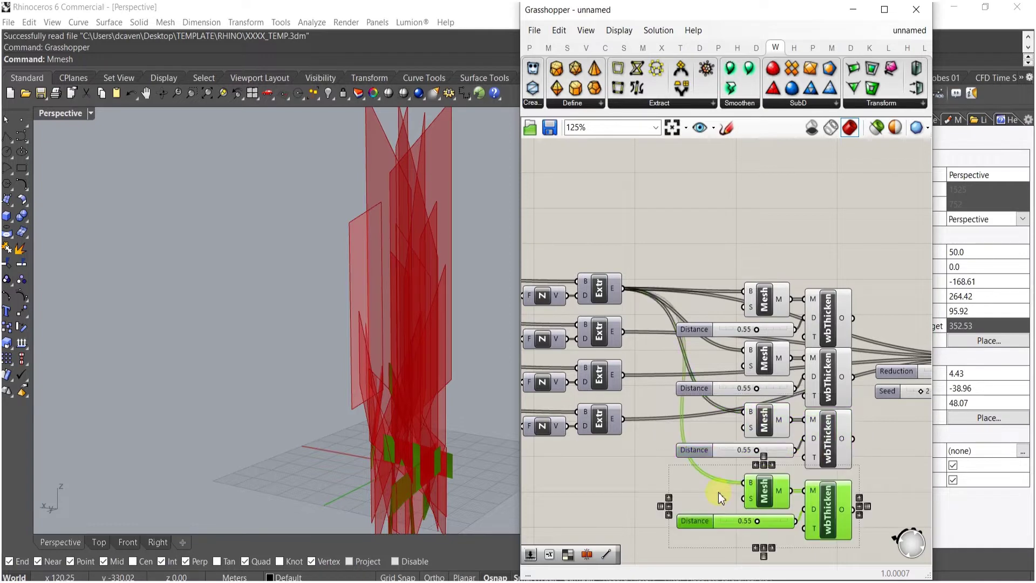
# - Connect the fourth, third and second Extrude outputs each to its own Mesh Brep copy
pyautogui.moveTo(649, 412); pyautogui.dragTo(625, 419)
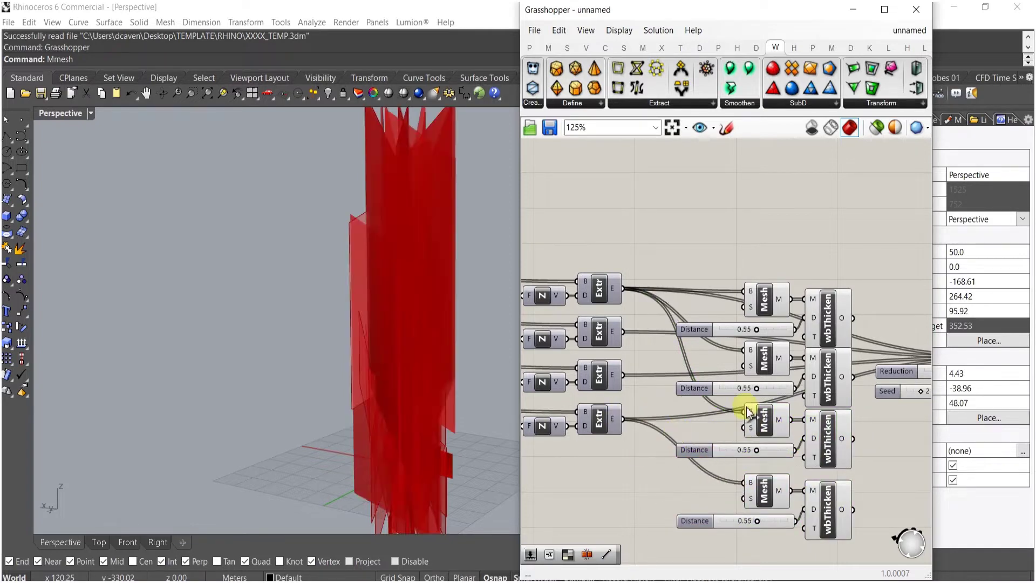
pyautogui.moveTo(668, 367); pyautogui.dragTo(672, 368)
pyautogui.moveTo(618, 335); pyautogui.dragTo(619, 334)
# - Align the four wbThicken components in one column, and evenly space and left-align the Mesh Breps with their Distance sliders
pyautogui.moveTo(870, 417); pyautogui.dragTo(785, 409, button='right')
pyautogui.moveTo(758, 279); pyautogui.dragTo(734, 519)
pyautogui.click(737, 273)
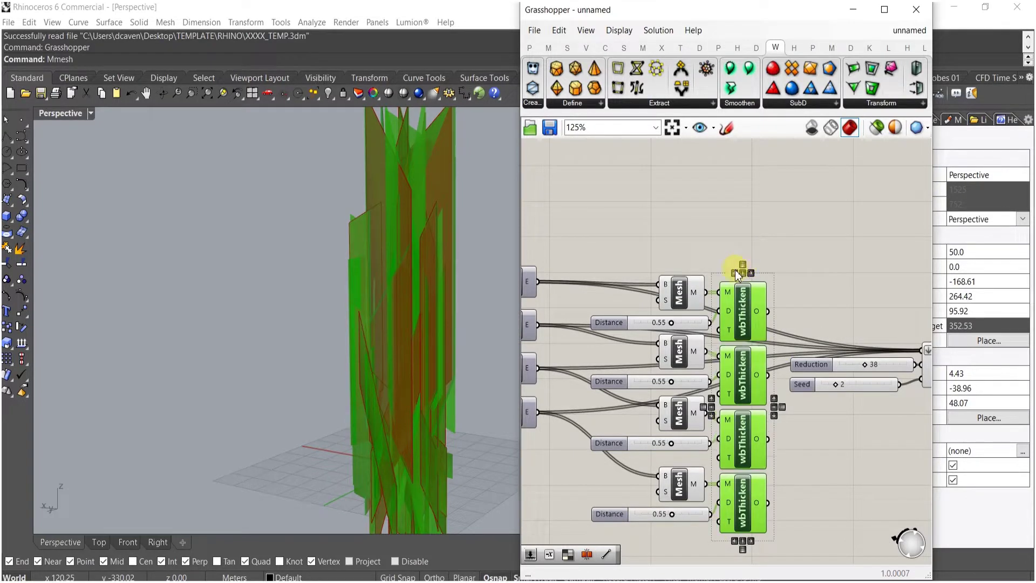
pyautogui.moveTo(702, 230); pyautogui.dragTo(645, 546)
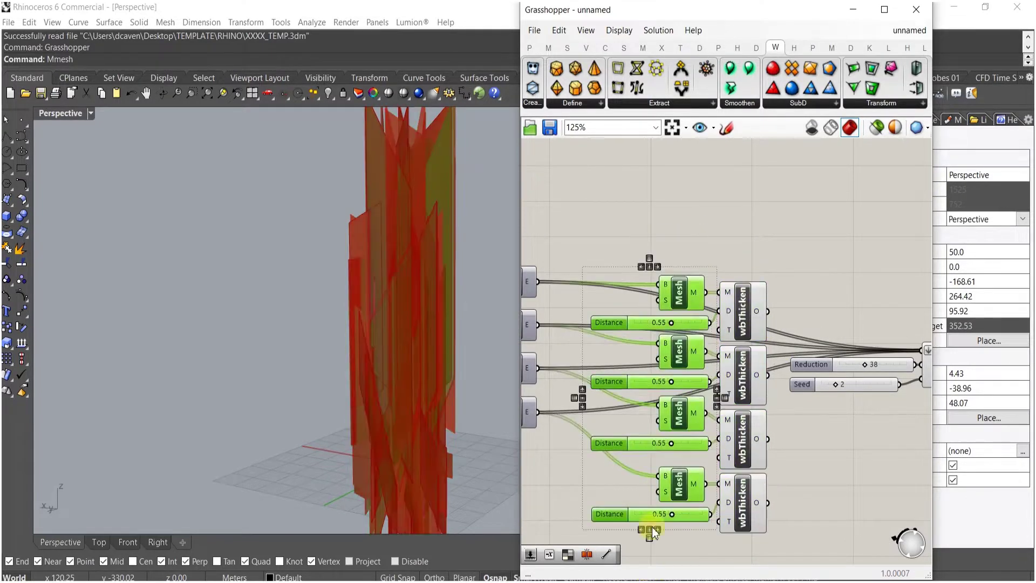
pyautogui.click(650, 260)
pyautogui.click(640, 267)
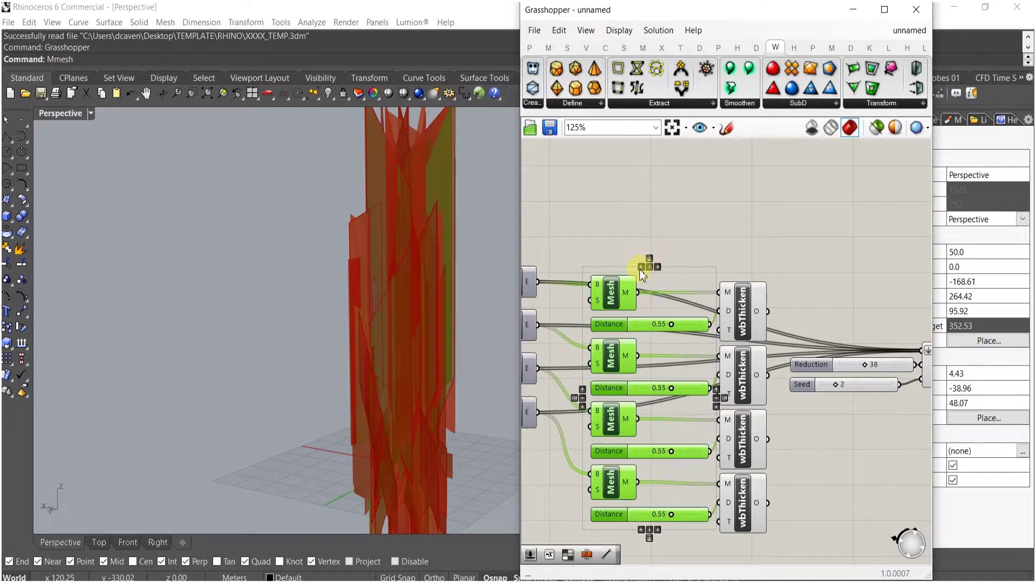
pyautogui.click(693, 210)
# - Connect all four wbThicken outputs to Random Reduce's list input in place of the Extrude outputs
pyautogui.moveTo(643, 349); pyautogui.dragTo(689, 300, button='right')
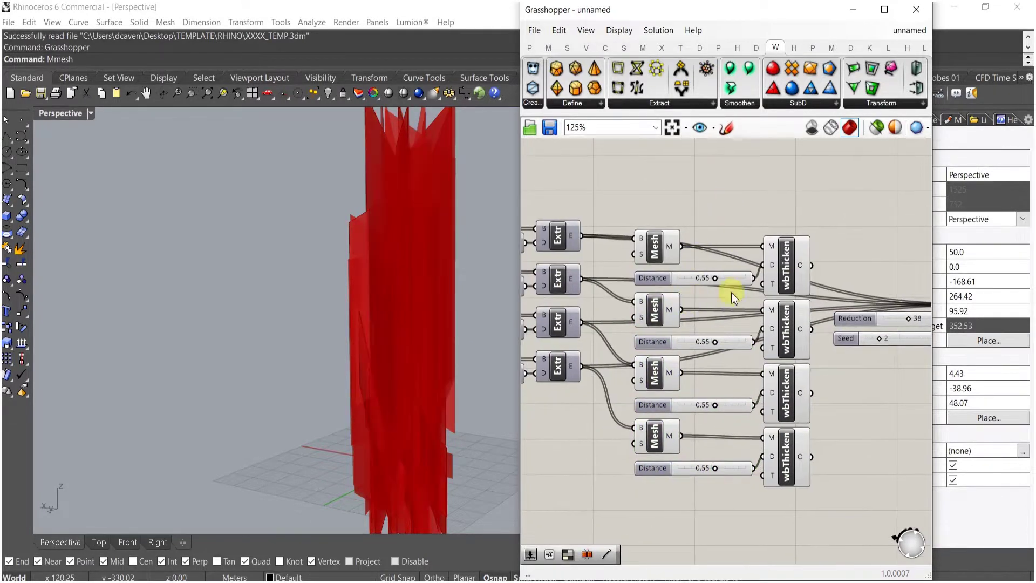
pyautogui.moveTo(835, 376); pyautogui.dragTo(718, 360, button='right')
pyautogui.moveTo(705, 433); pyautogui.dragTo(859, 289)
pyautogui.keyDown('shift'); pyautogui.moveTo(698, 313); pyautogui.dragTo(697, 246); pyautogui.keyUp('shift')
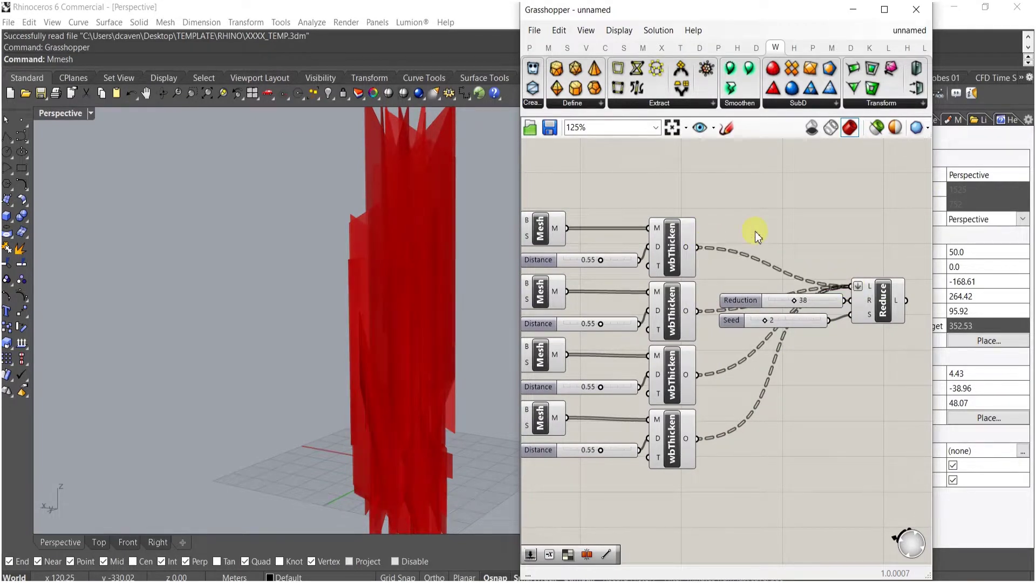
# - Turn off the preview of the Mesh Brep and wbThicken components, leaving only Random Reduce displayed
pyautogui.scroll(-4, 740, 232)
pyautogui.moveTo(734, 178); pyautogui.dragTo(546, 429)
pyautogui.middleClick(702, 261)
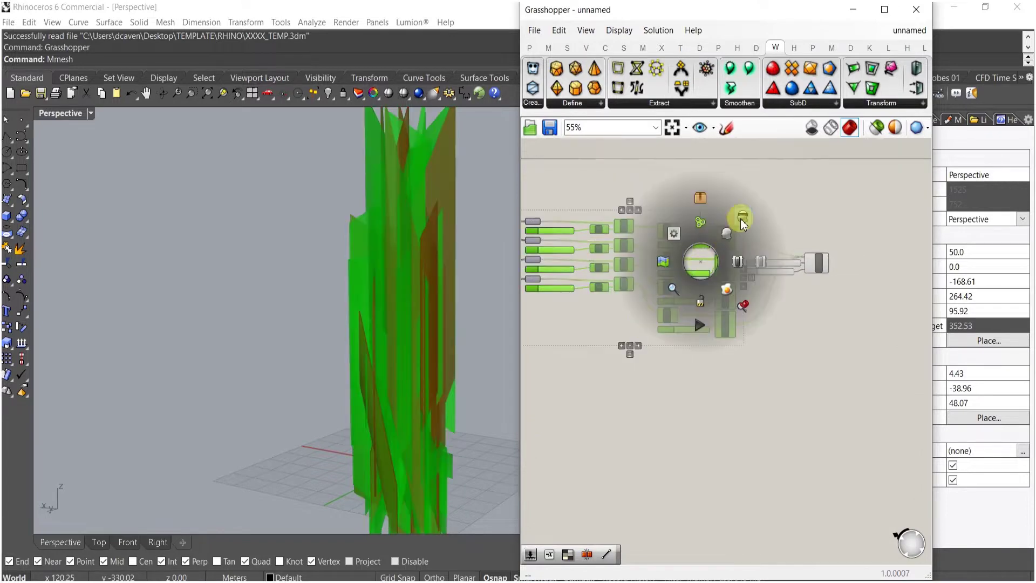
pyautogui.click(740, 214)
pyautogui.click(740, 208)
# - Set the first wbThicken's Distance slider to 1.00
pyautogui.moveTo(363, 454); pyautogui.dragTo(347, 393, button='right')
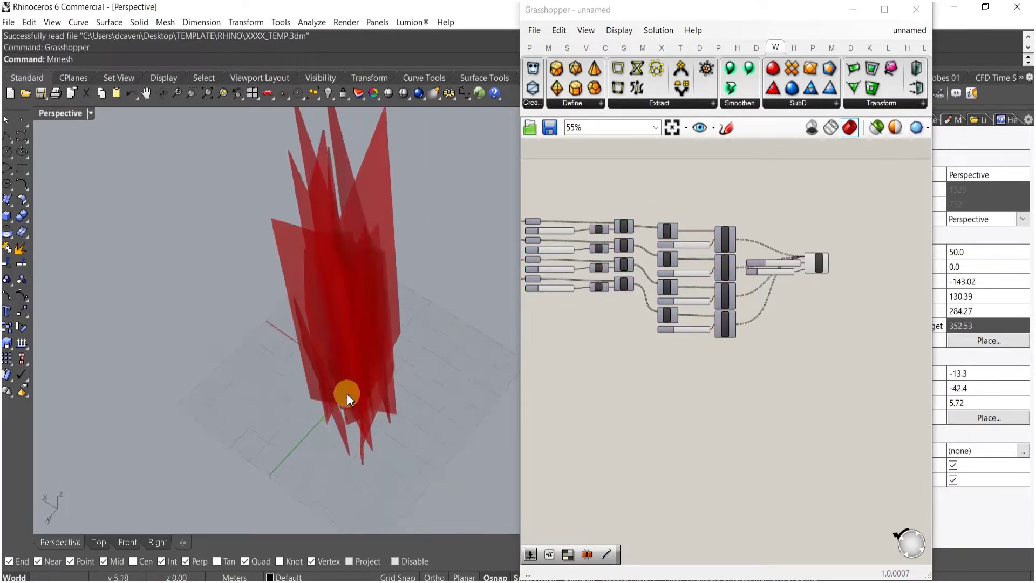
pyautogui.scroll(4, 348, 393)
pyautogui.scroll(8, 755, 298)
pyautogui.moveTo(742, 297); pyautogui.dragTo(808, 295)
pyautogui.scroll(-3, 702, 319)
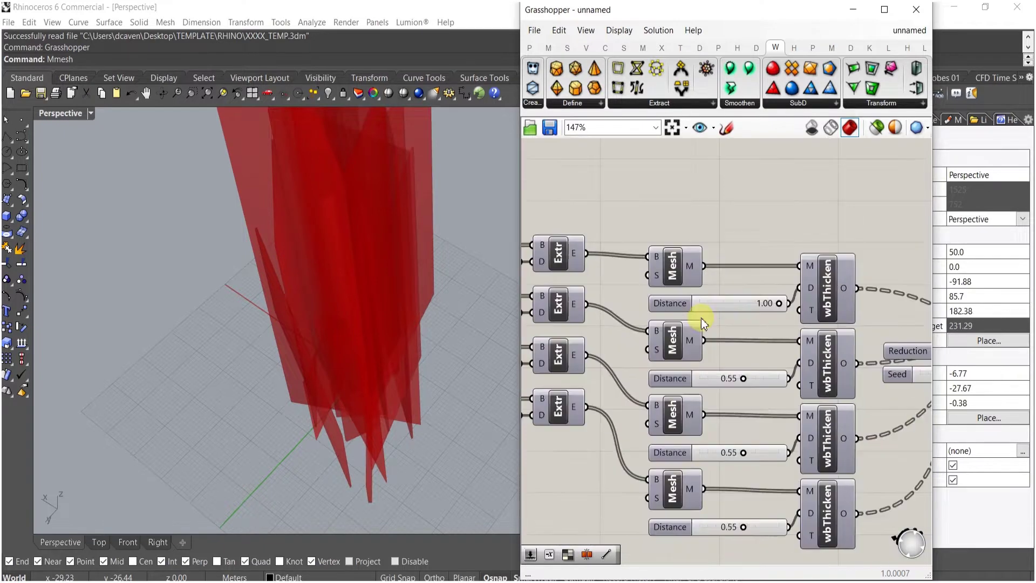
# - Raise the maximum of the first wbThicken's Distance slider to 9 and set its value to 2.90
pyautogui.doubleClick(662, 301)
pyautogui.scroll(3, 729, 338)
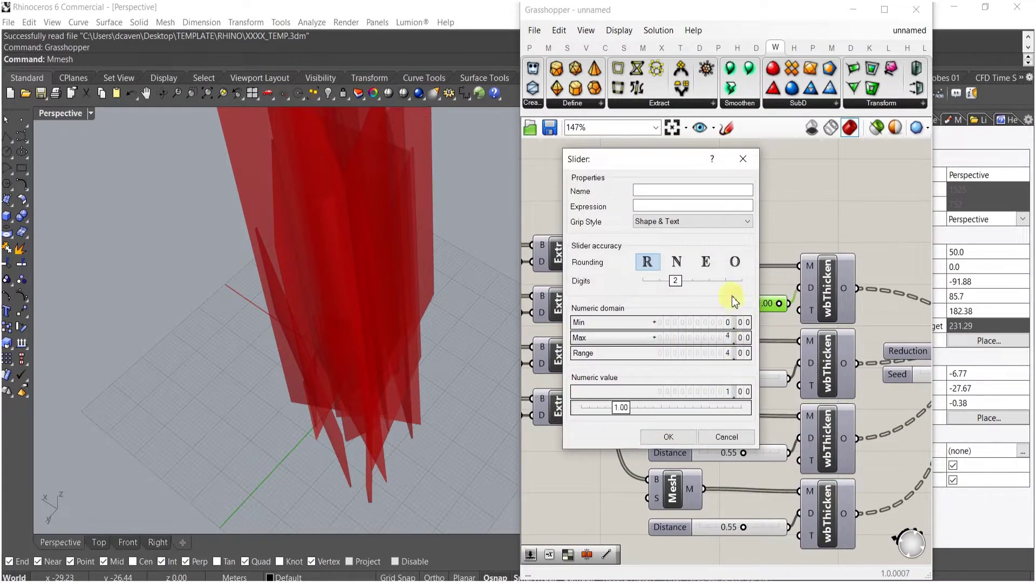
pyautogui.scroll(5, 727, 338)
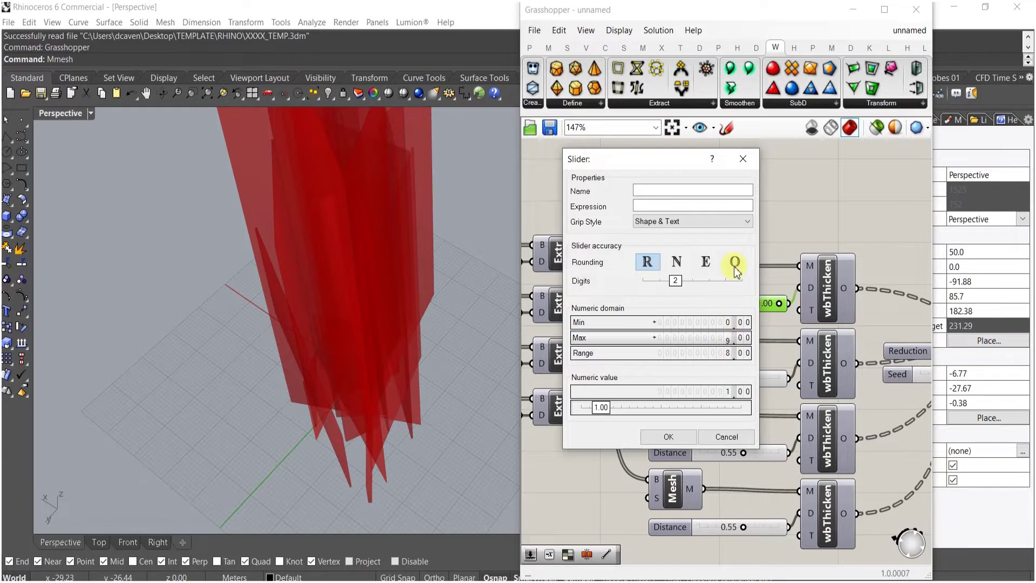
pyautogui.click(665, 438)
pyautogui.scroll(5, 724, 312)
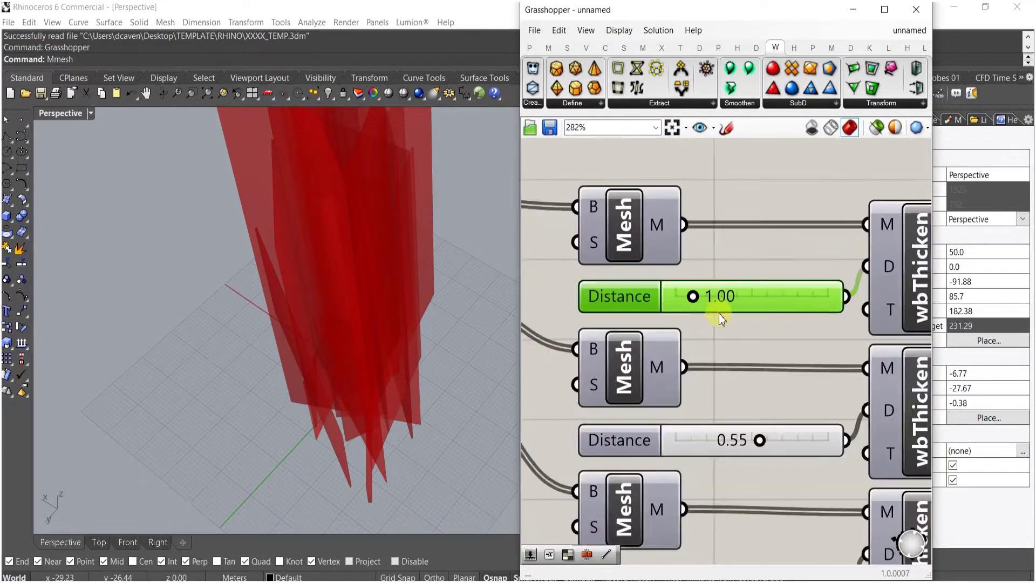
pyautogui.moveTo(685, 296); pyautogui.dragTo(724, 294)
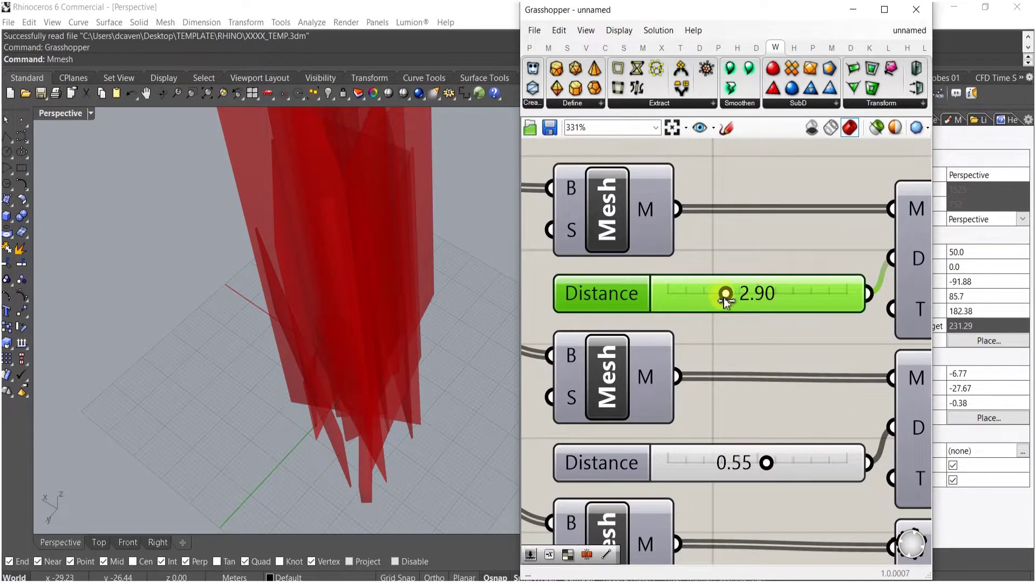
# - Raise the maximum of the second wbThicken's Distance slider to 3 and set its value to 3.00
pyautogui.scroll(-3, 723, 403)
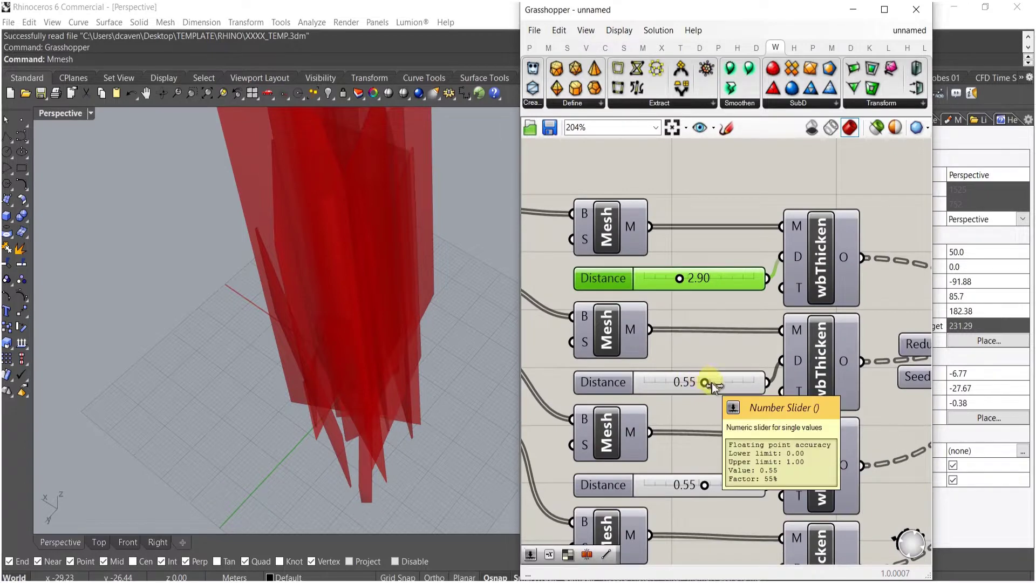
pyautogui.moveTo(708, 380); pyautogui.dragTo(785, 381)
pyautogui.doubleClick(620, 383)
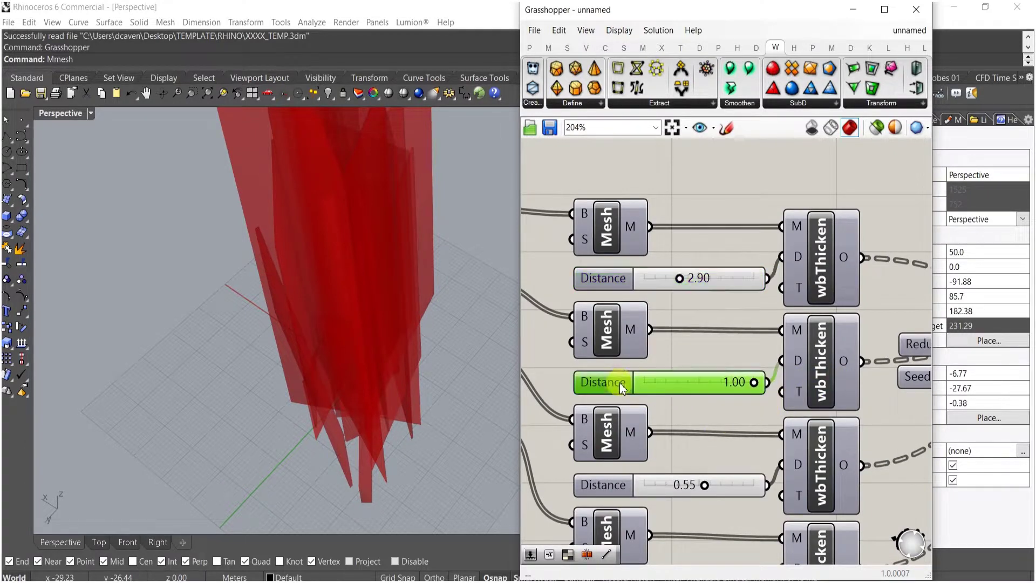
pyautogui.moveTo(687, 424); pyautogui.dragTo(691, 407)
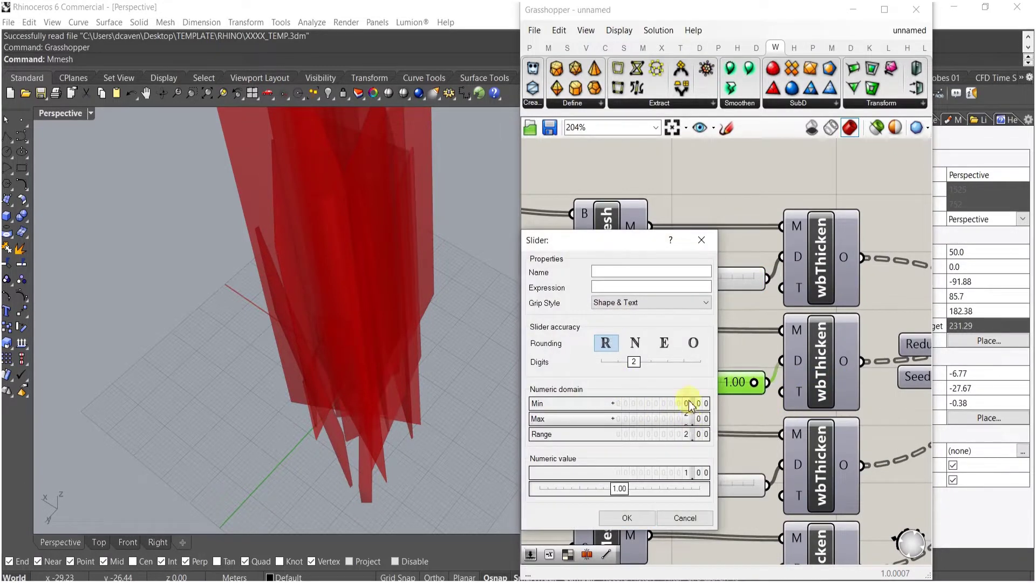
pyautogui.click(639, 518)
pyautogui.moveTo(684, 384); pyautogui.dragTo(773, 384)
# - Set the third wbThicken's Distance slider to 0.78 and the fourth one's to 0.22
pyautogui.scroll(2, 711, 451)
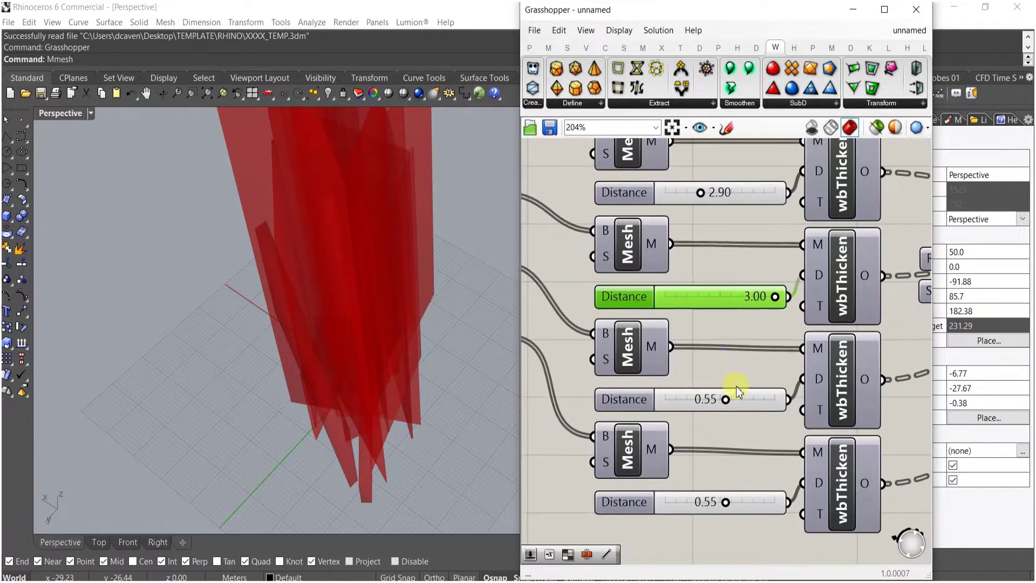
pyautogui.moveTo(721, 405); pyautogui.dragTo(765, 406)
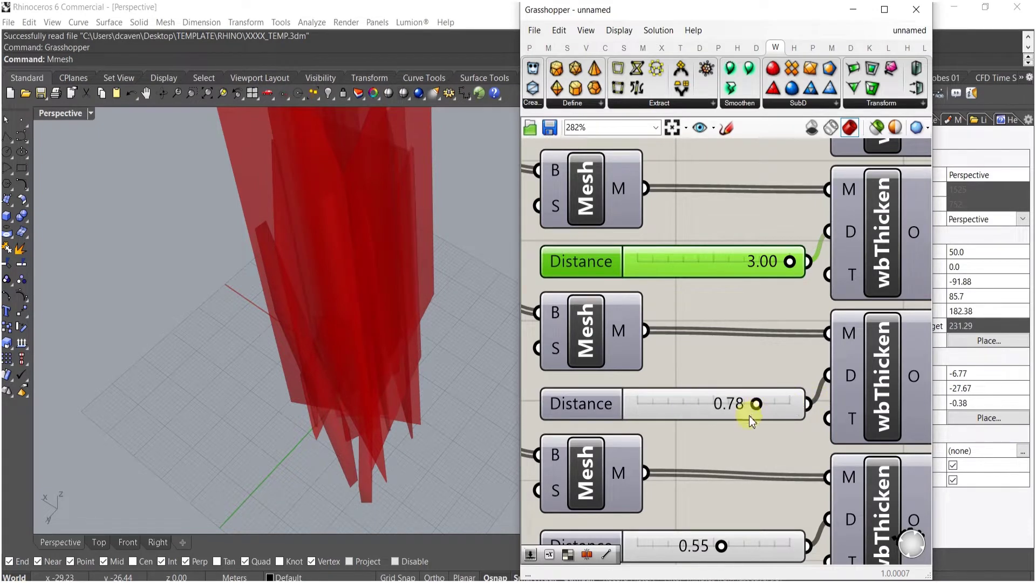
pyautogui.scroll(-2, 749, 416)
pyautogui.moveTo(732, 494); pyautogui.dragTo(701, 496)
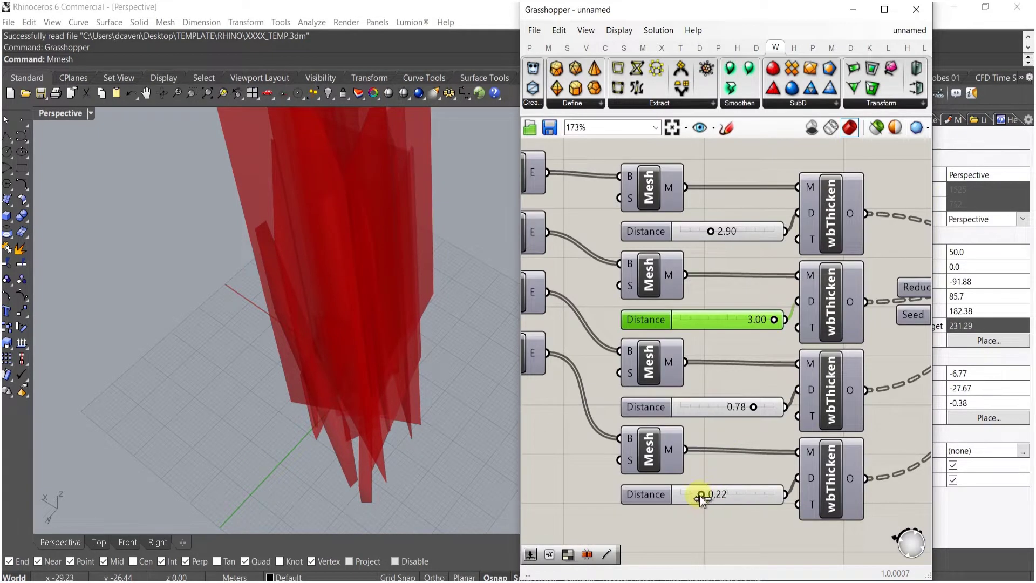
# - Bake the thickened panels from the Random Reduce component into the Rhino document
pyautogui.keyDown('shift'); pyautogui.moveTo(407, 279); pyautogui.dragTo(359, 336, button='right'); pyautogui.keyUp('shift')
pyautogui.scroll(4, 368, 382)
pyautogui.scroll(-2, 371, 345)
pyautogui.scroll(-6, 793, 390)
pyautogui.moveTo(901, 372); pyautogui.dragTo(833, 376, button='right')
pyautogui.scroll(5, 832, 375)
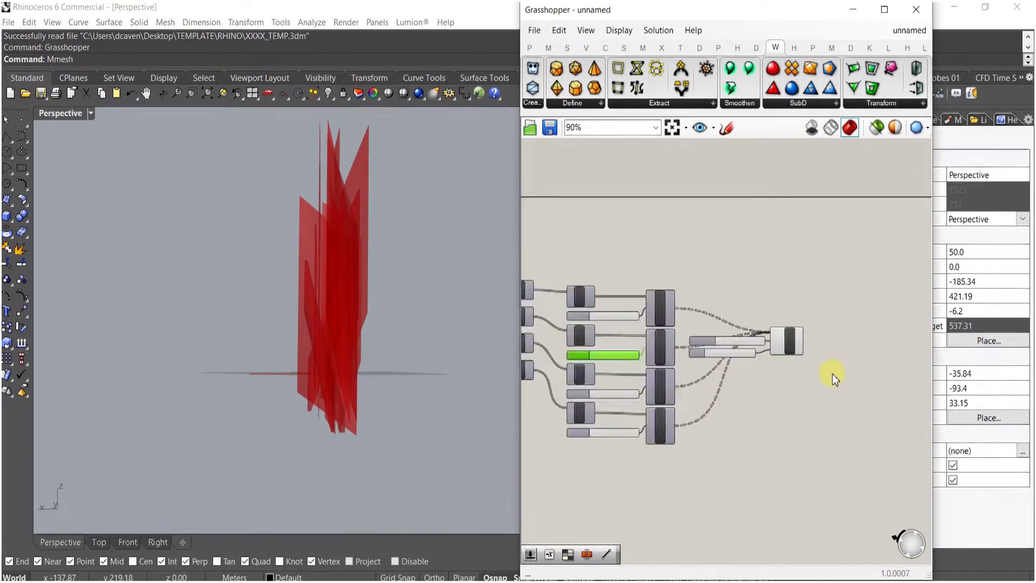
pyautogui.click(766, 340)
pyautogui.middleClick(768, 348)
pyautogui.click(799, 359)
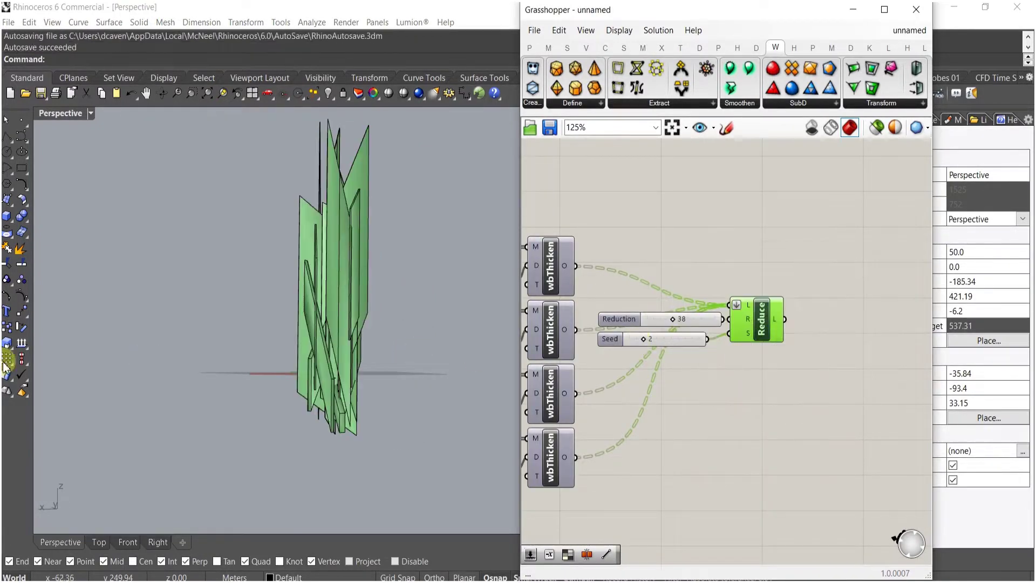
# - Switch the Perspective viewport to a display mode with a white background and inspect the baked panels up close
pyautogui.middleClick(124, 314)
pyautogui.click(93, 320)
pyautogui.moveTo(301, 324); pyautogui.dragTo(311, 283, button='right')
pyautogui.scroll(6, 316, 280)
pyautogui.moveTo(356, 326); pyautogui.dragTo(407, 378, button='right')
pyautogui.scroll(4, 697, 334)
# - Delete all of the baked meshes from the Rhino document
pyautogui.click(383, 394)
pyautogui.press('Delete')
pyautogui.scroll(-8, 445, 332)
pyautogui.moveTo(455, 262); pyautogui.dragTo(340, 412)
pyautogui.press('Delete')
pyautogui.press('Escape')
# - Examine the previewed panels and the definition back to Scale NU and the first Random Split List
pyautogui.scroll(3, 399, 321)
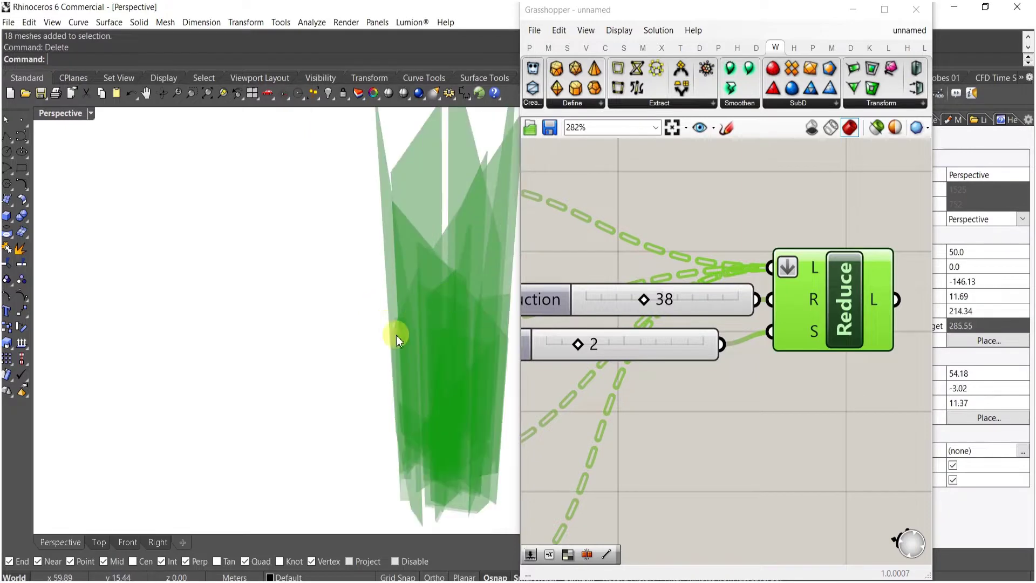
pyautogui.click(689, 413)
pyautogui.scroll(-3, 715, 364)
pyautogui.moveTo(679, 409); pyautogui.dragTo(775, 409, button='right')
pyautogui.scroll(-5, 755, 412)
pyautogui.moveTo(616, 397); pyautogui.dragTo(698, 404, button='right')
pyautogui.scroll(4, 657, 390)
pyautogui.moveTo(574, 359); pyautogui.dragTo(657, 365, button='right')
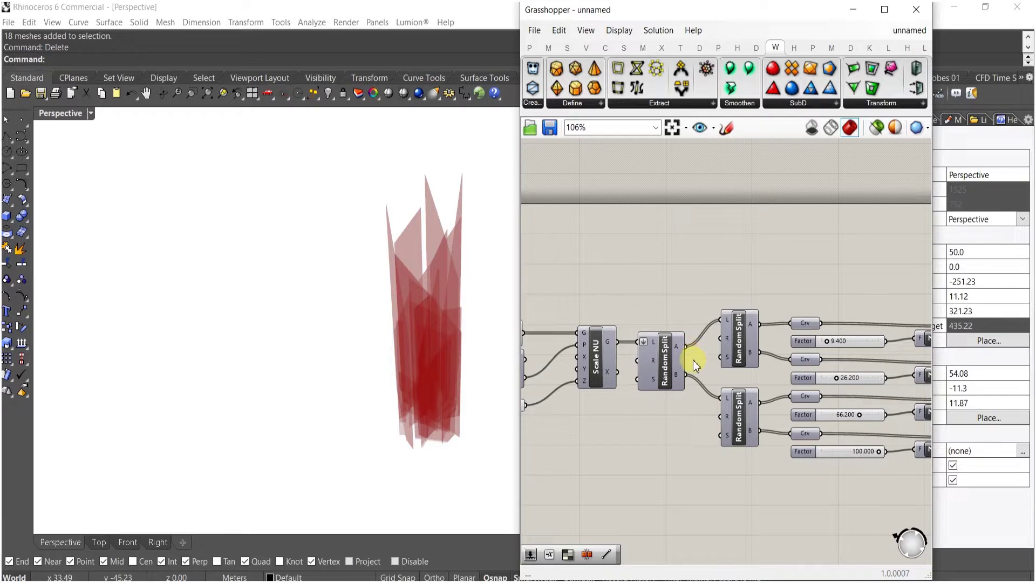
pyautogui.moveTo(492, 291); pyautogui.dragTo(412, 116, button='right')
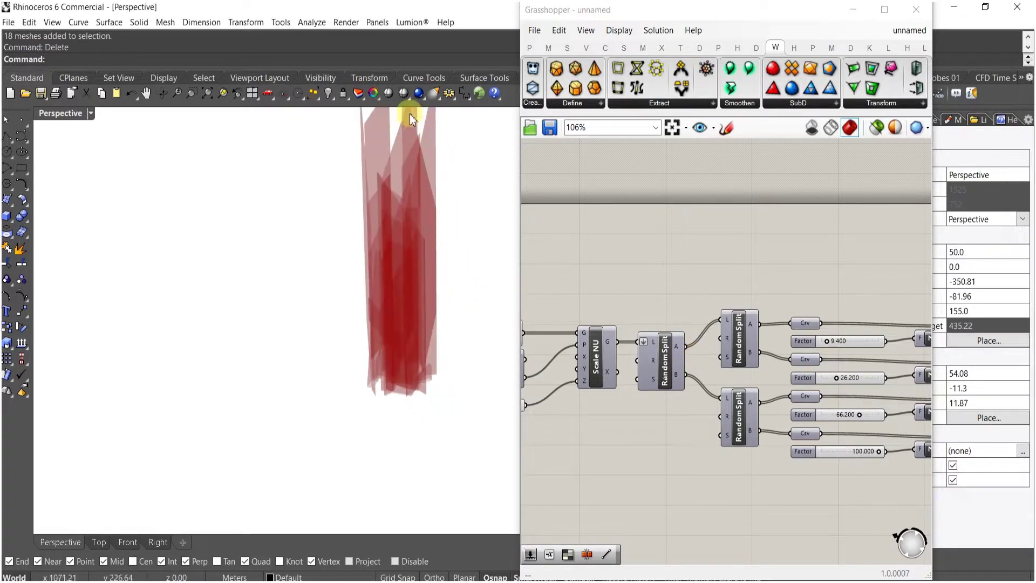
# - Move Random Reduce and its Reduction and Seed sliders farther away from the wbThicken components
pyautogui.scroll(-5, 671, 347)
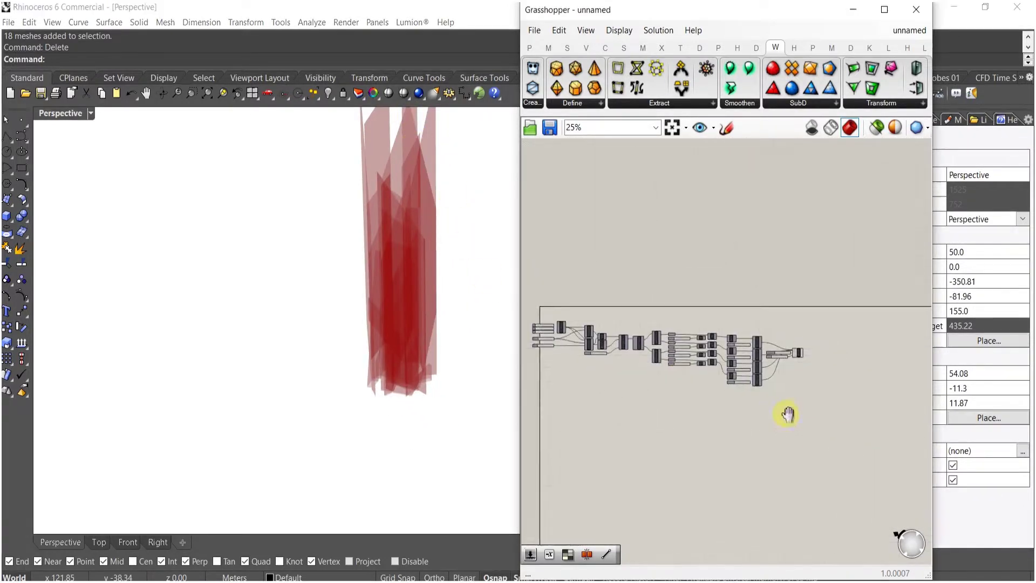
pyautogui.scroll(2, 812, 420)
pyautogui.moveTo(785, 383); pyautogui.dragTo(730, 271)
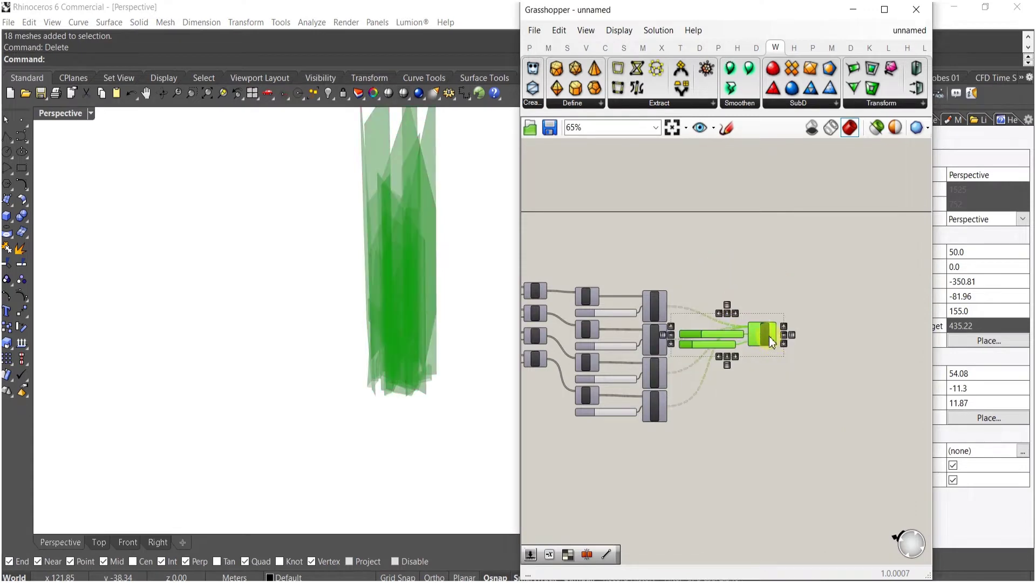
pyautogui.moveTo(769, 336); pyautogui.dragTo(820, 332)
pyautogui.click(776, 320)
# - Move all components from the first Random Split List onward away from Scale NU to make room between them
pyautogui.scroll(-4, 724, 378)
pyautogui.moveTo(654, 351); pyautogui.dragTo(773, 377, button='right')
pyautogui.scroll(2, 701, 349)
pyautogui.scroll(-2, 630, 345)
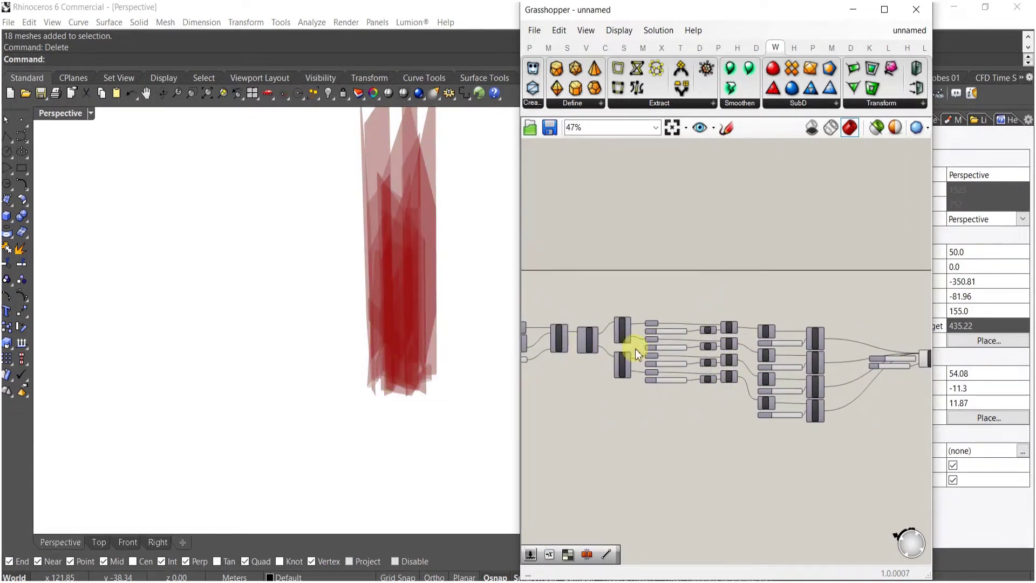
pyautogui.moveTo(883, 296); pyautogui.dragTo(647, 428)
pyautogui.scroll(3, 652, 349)
pyautogui.scroll(5, 619, 333)
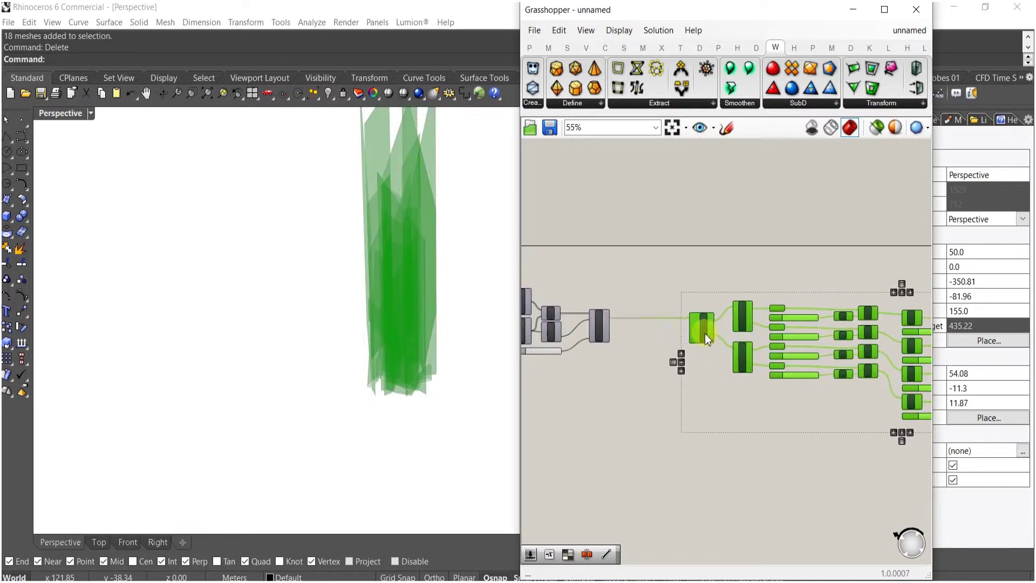
# - Add a Random Split List beside Scale NU and connect Scale NU's geometry output to its list input
pyautogui.doubleClick(624, 332)
pyautogui.write('ra')
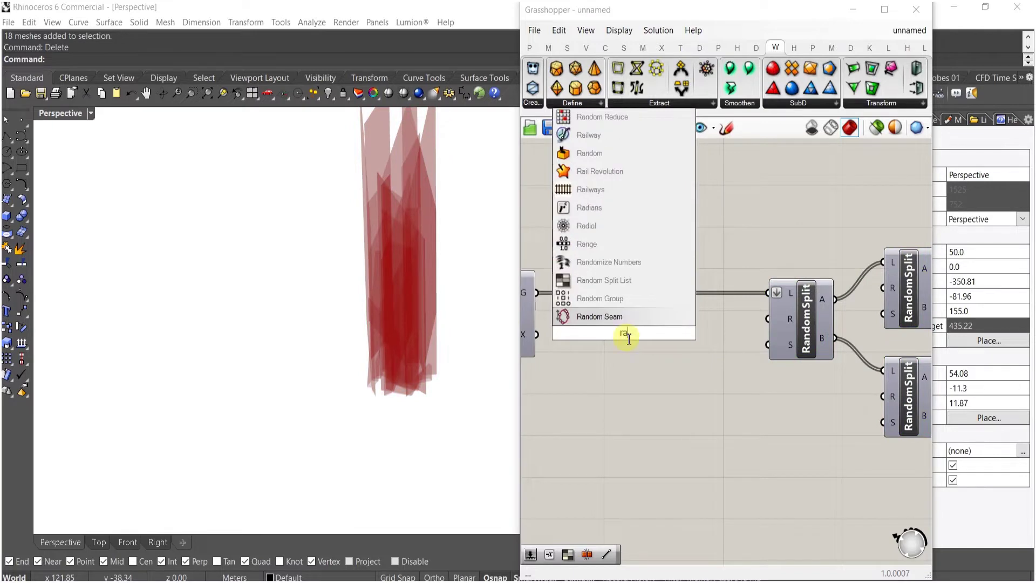
pyautogui.click(608, 281)
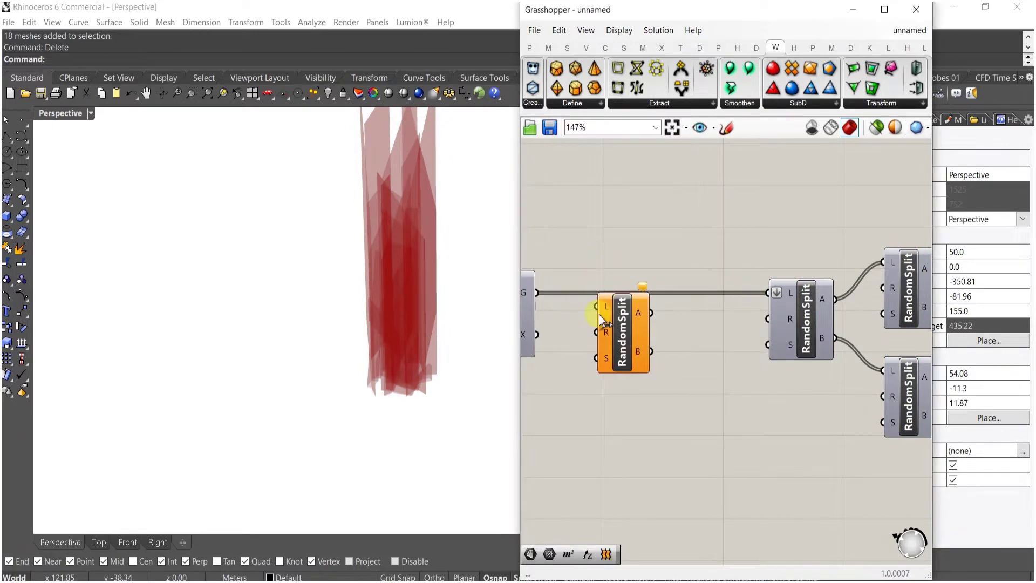
pyautogui.moveTo(545, 306); pyautogui.dragTo(544, 305)
pyautogui.moveTo(622, 334); pyautogui.dragTo(588, 322)
pyautogui.click(669, 327)
pyautogui.doubleClick(659, 313)
pyautogui.click(668, 369)
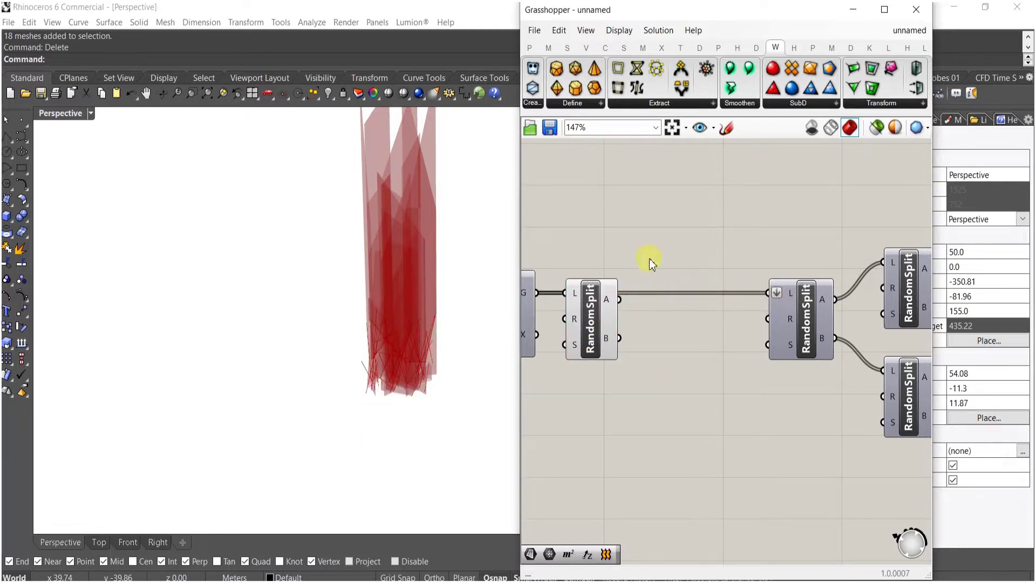
# - Add a Divide Curve fed by the new Random Split List's A output, and flatten that split component's list input
pyautogui.doubleClick(640, 305)
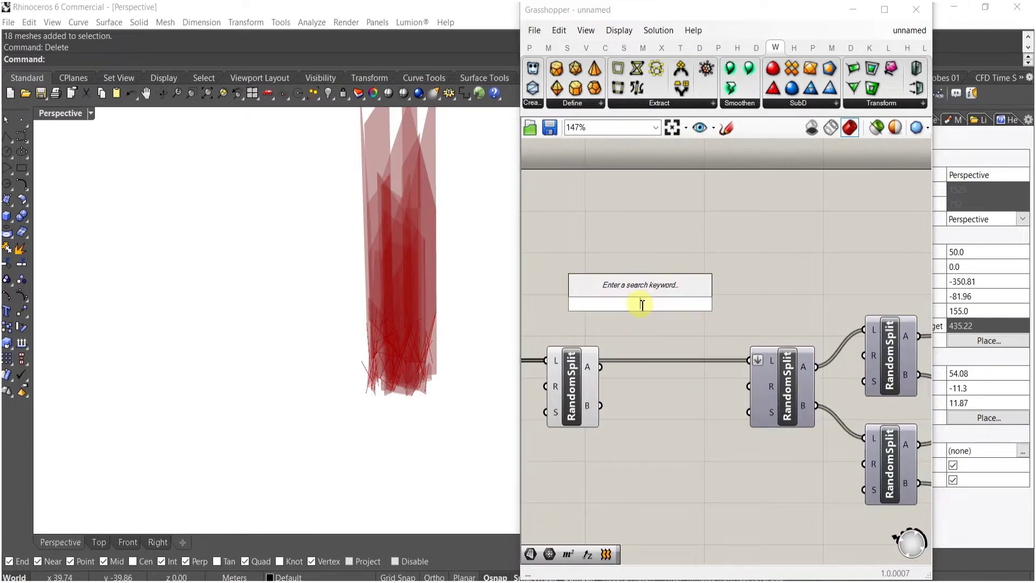
pyautogui.write('divide')
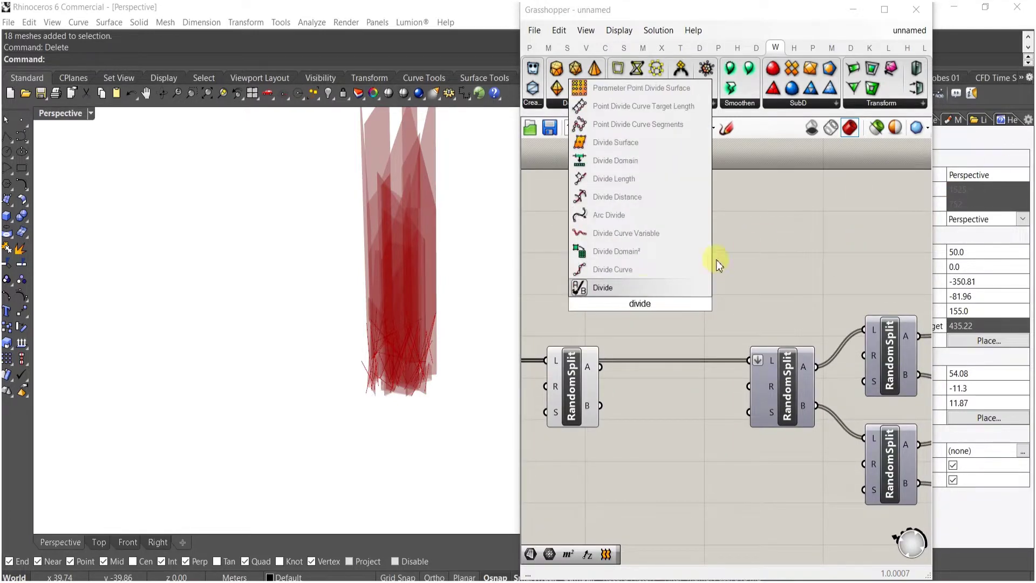
pyautogui.click(612, 286)
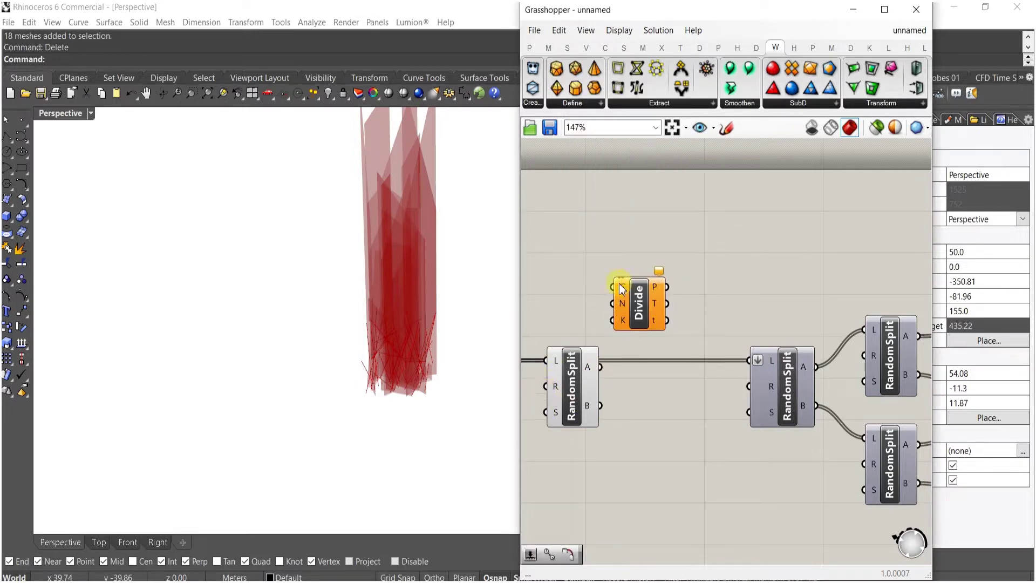
pyautogui.moveTo(599, 348); pyautogui.dragTo(600, 363)
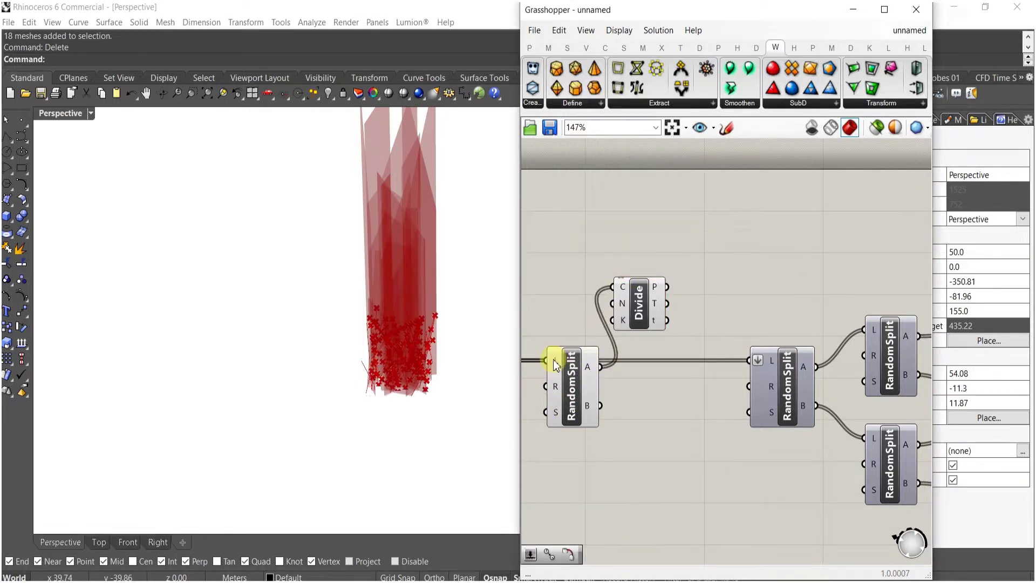
pyautogui.rightClick(554, 365)
pyautogui.click(598, 429)
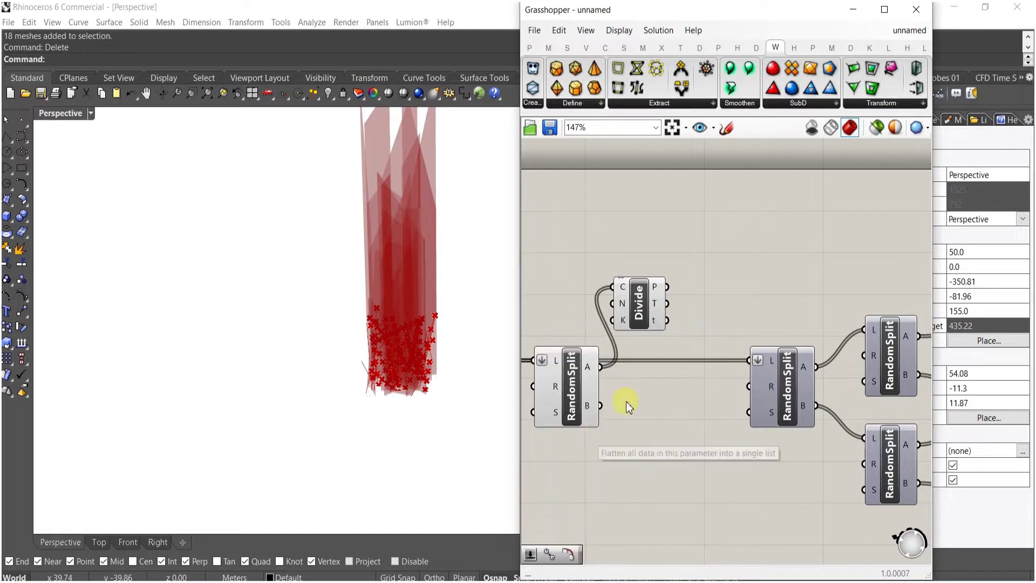
# - Connect a Count slider of 25 to Divide Curve's N input and reposition the component
pyautogui.doubleClick(566, 245)
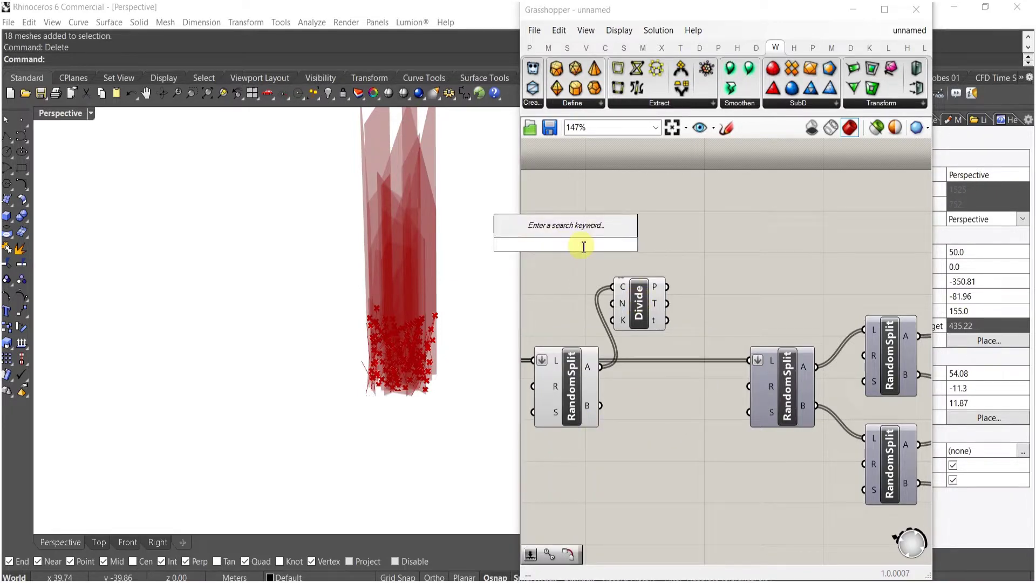
pyautogui.write('25')
pyautogui.press('Return')
pyautogui.moveTo(633, 244); pyautogui.dragTo(669, 251)
# - Add a Shatter component that takes curves from the new Random Split List's A output and parameters from Divide Curve's t output
pyautogui.doubleClick(748, 264)
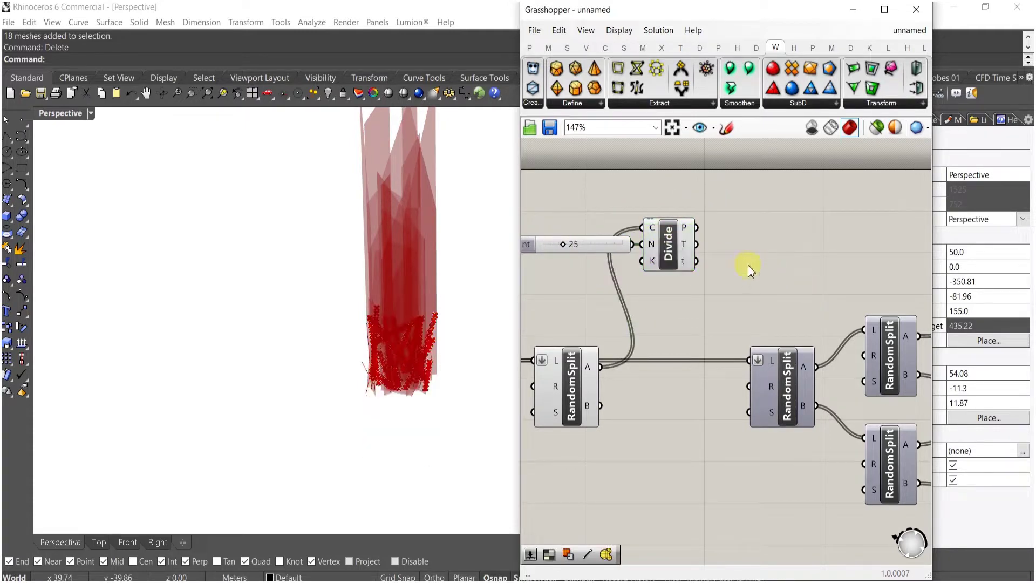
pyautogui.write('shatter')
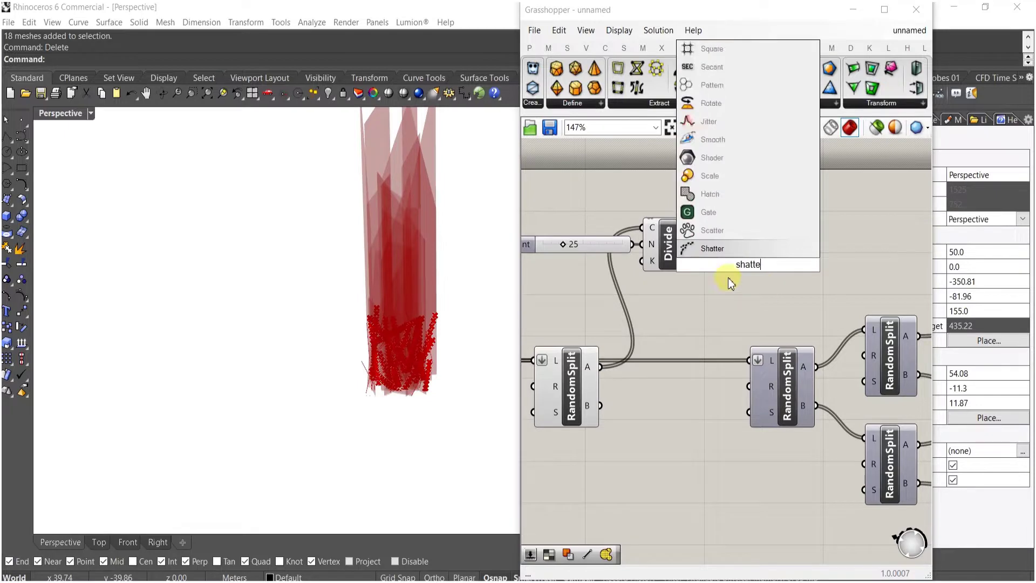
pyautogui.click(730, 250)
pyautogui.moveTo(724, 252); pyautogui.dragTo(621, 362)
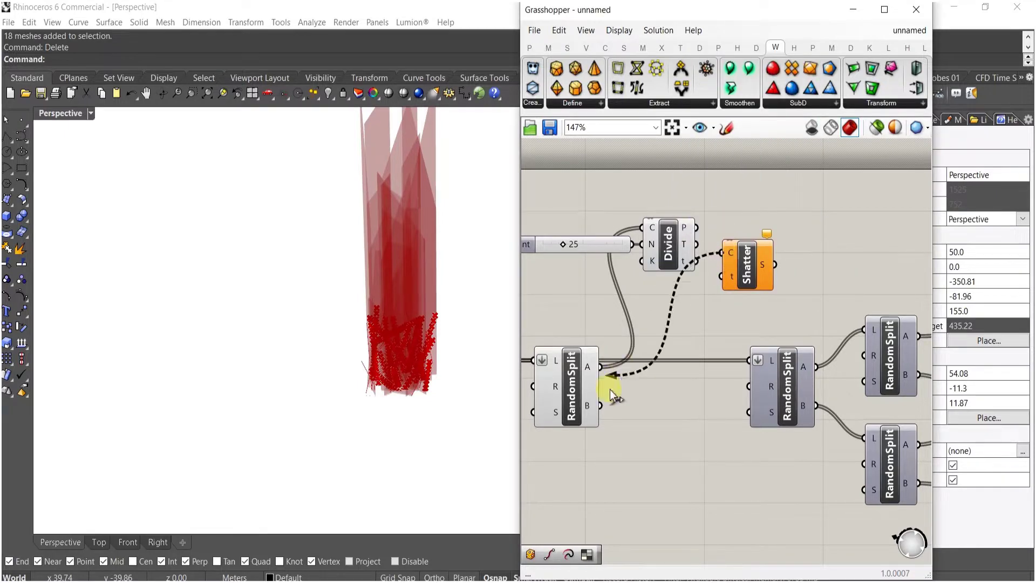
pyautogui.moveTo(697, 258); pyautogui.dragTo(731, 253)
pyautogui.click(719, 289)
# - Check Shatter's segment output and turn off the preview of Divide Curve and Shatter
pyautogui.moveTo(715, 270); pyautogui.dragTo(706, 299, button='right')
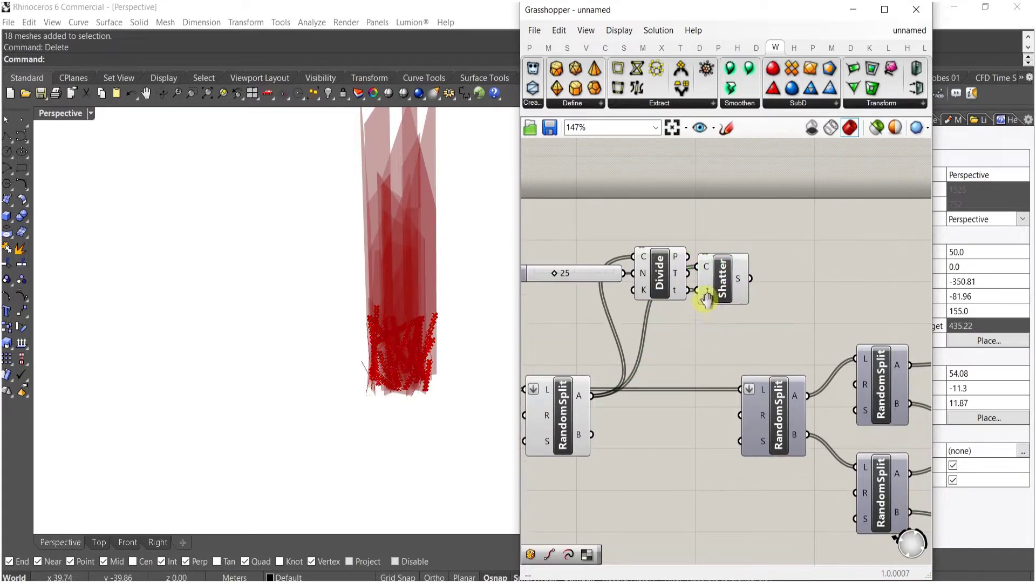
pyautogui.moveTo(738, 276)
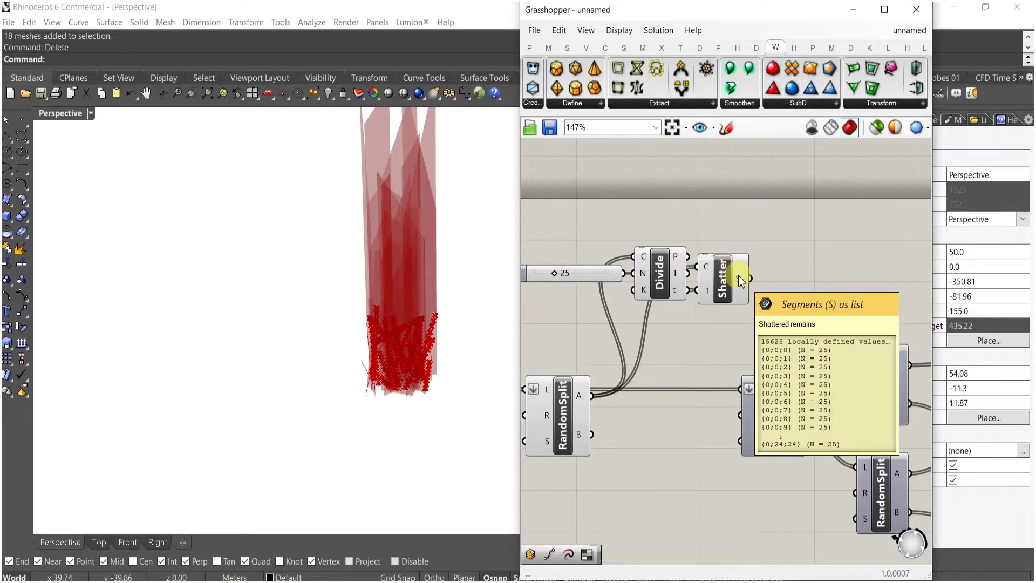
pyautogui.moveTo(715, 329); pyautogui.dragTo(634, 244)
pyautogui.moveTo(642, 317); pyautogui.dragTo(605, 345, button='right')
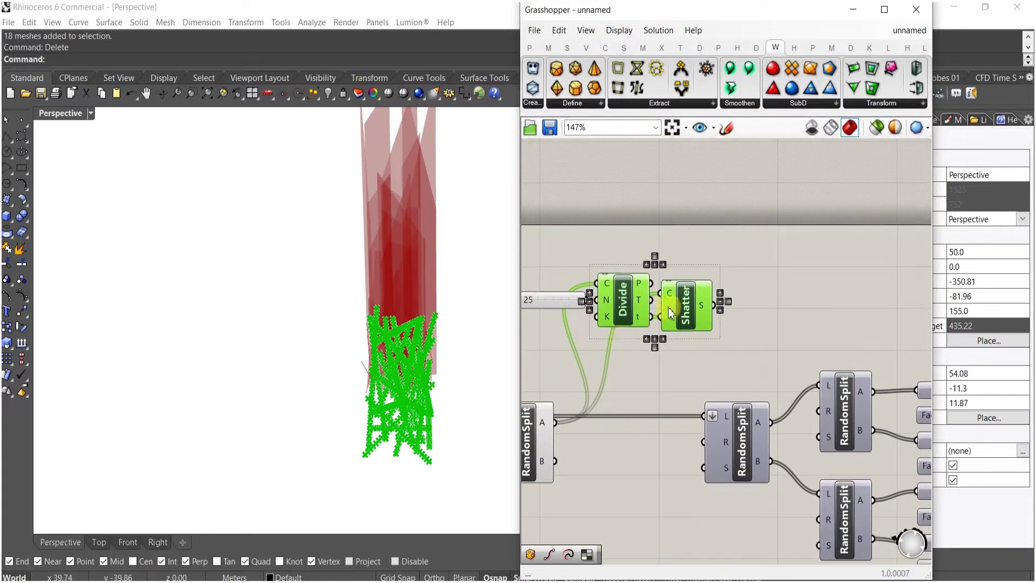
pyautogui.middleClick(670, 301)
pyautogui.click(709, 261)
pyautogui.click(755, 316)
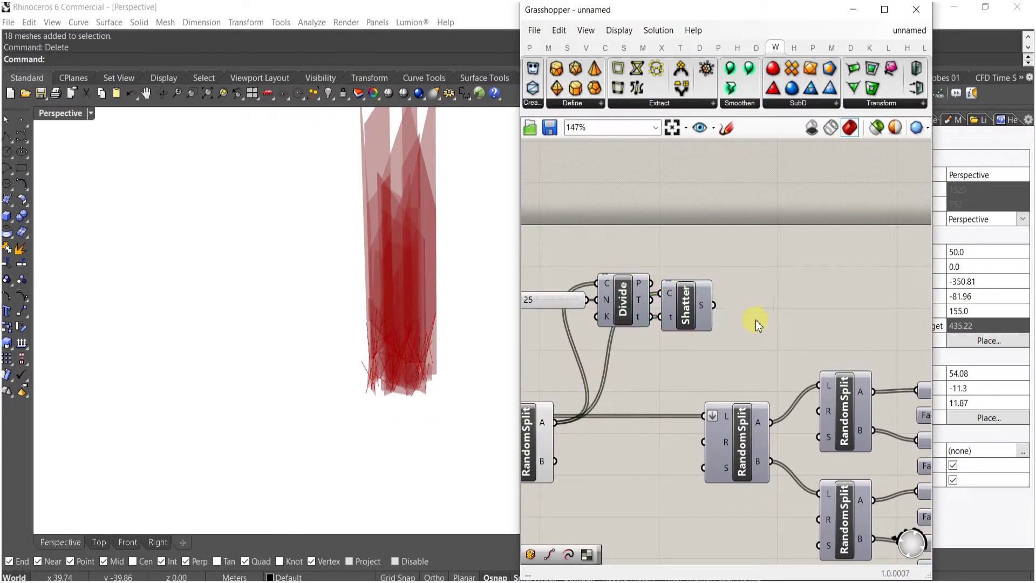
# - Add a Cull Pattern component to the canvas beside Shatter
pyautogui.doubleClick(756, 319)
pyautogui.write('cull')
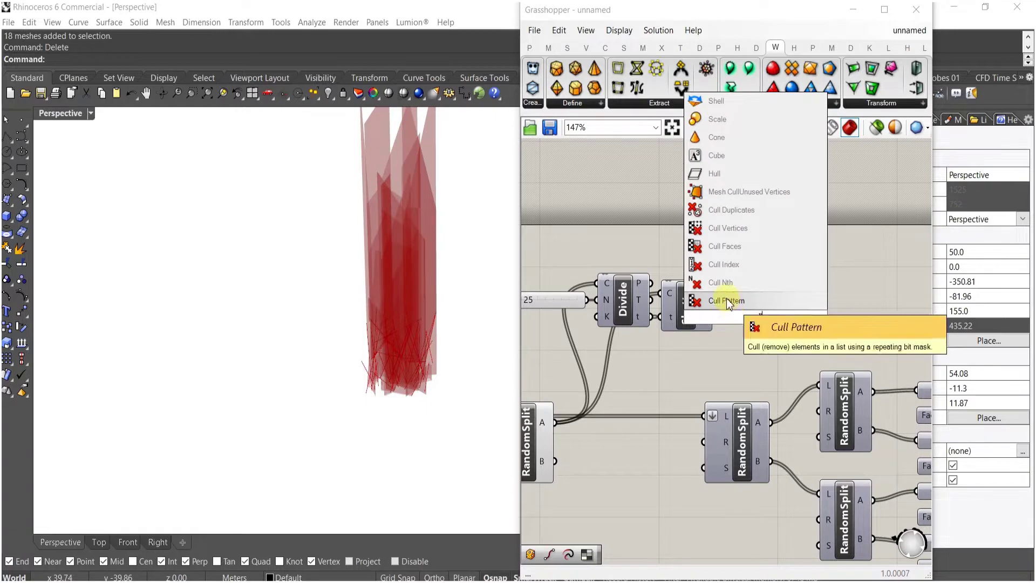
pyautogui.click(727, 298)
# - Set Cull Pattern's P input to a two-value boolean pattern of False, True
pyautogui.rightClick(740, 325)
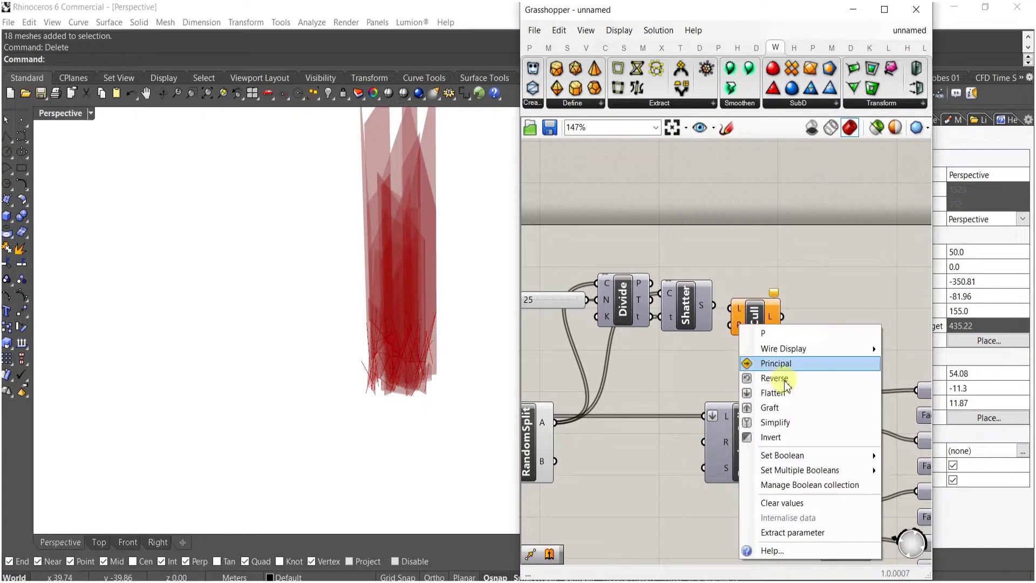
pyautogui.moveTo(788, 473)
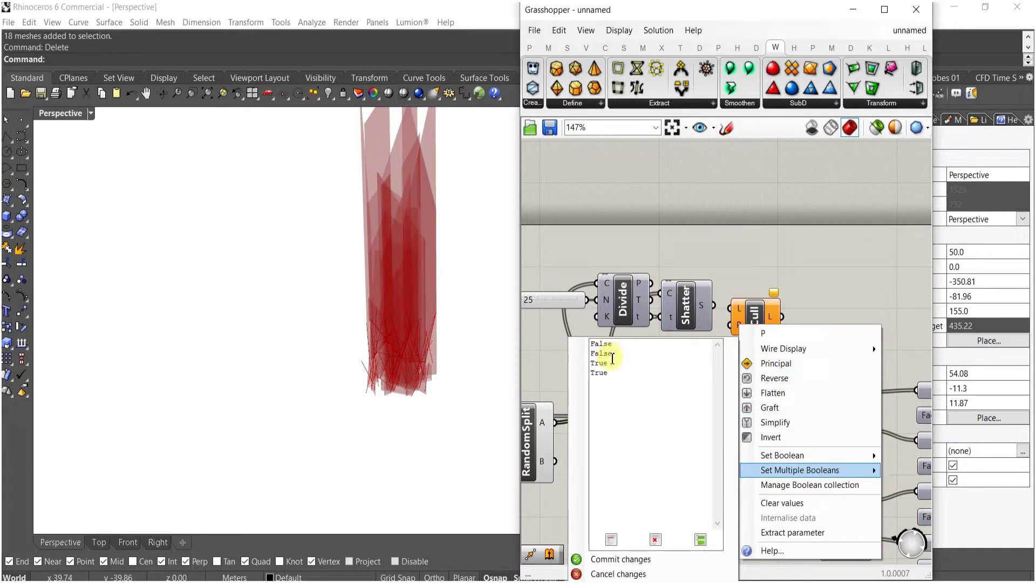
pyautogui.moveTo(612, 364); pyautogui.dragTo(592, 355)
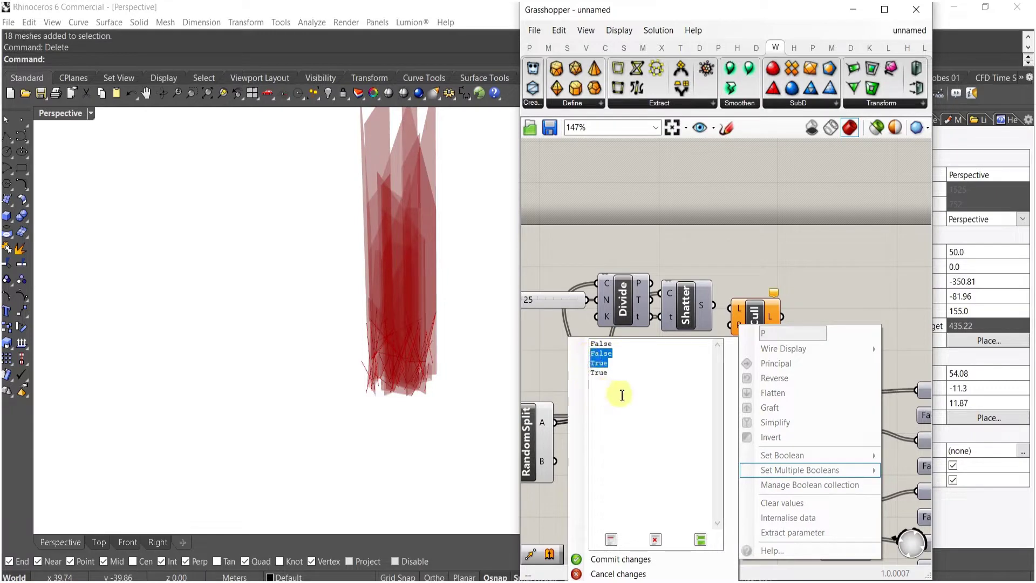
pyautogui.click(619, 559)
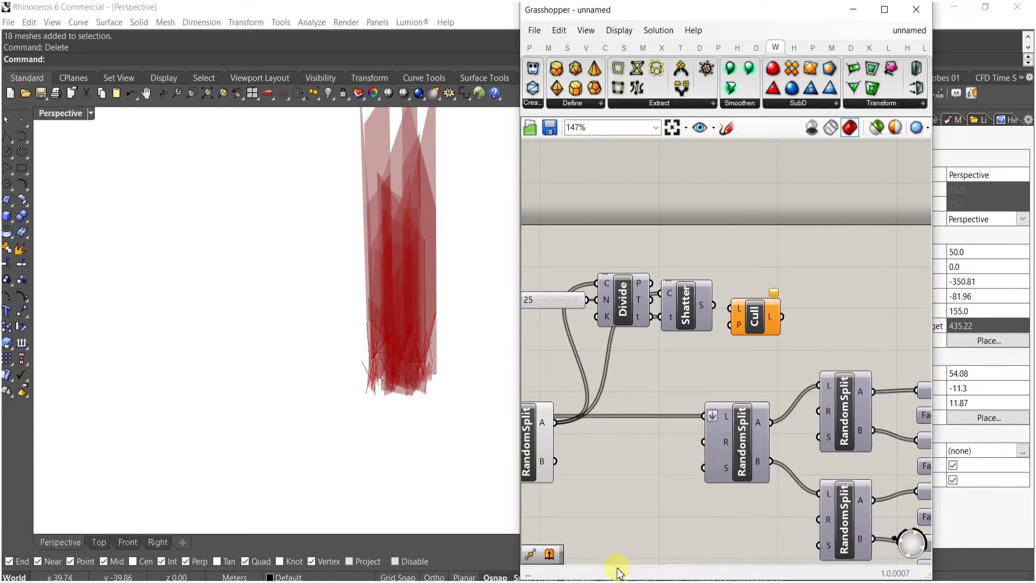
pyautogui.rightClick(743, 327)
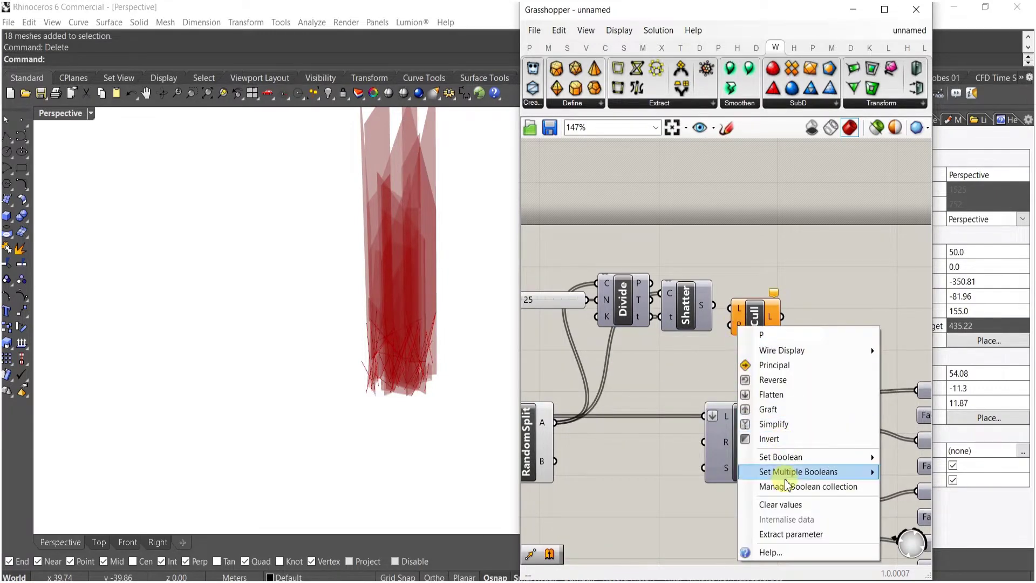
pyautogui.moveTo(783, 477)
pyautogui.moveTo(617, 364); pyautogui.dragTo(579, 349)
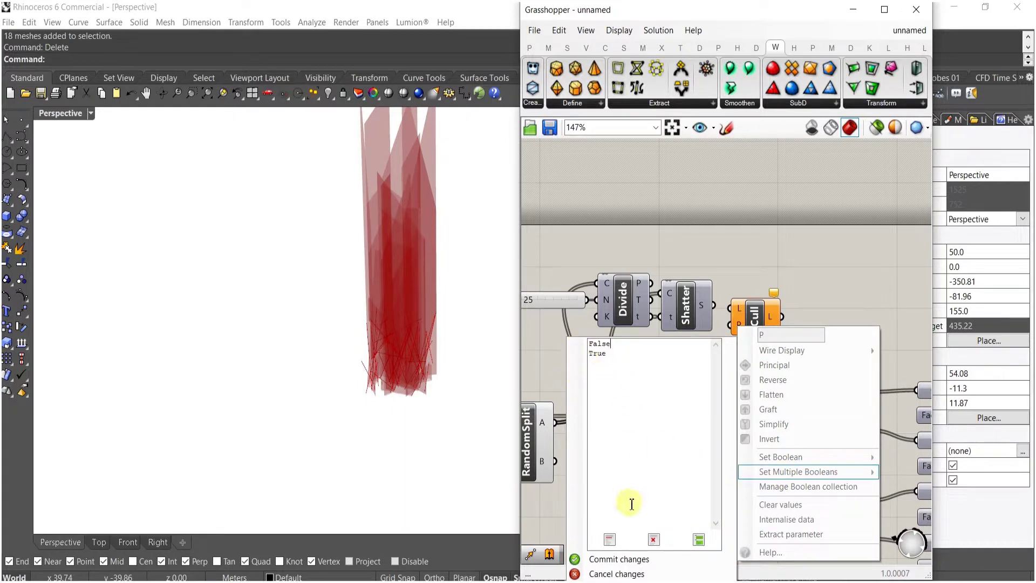
pyautogui.click(616, 559)
# - Connect Shatter's S output to Cull Pattern's L input, flatten that input, and shift the component slightly
pyautogui.moveTo(738, 311); pyautogui.dragTo(721, 307)
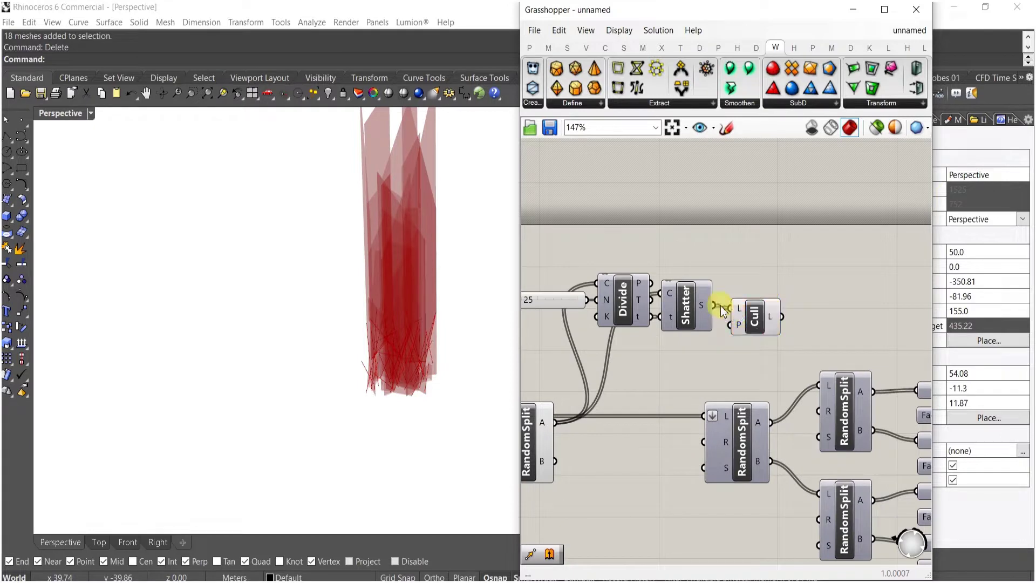
pyautogui.rightClick(741, 312)
pyautogui.click(778, 409)
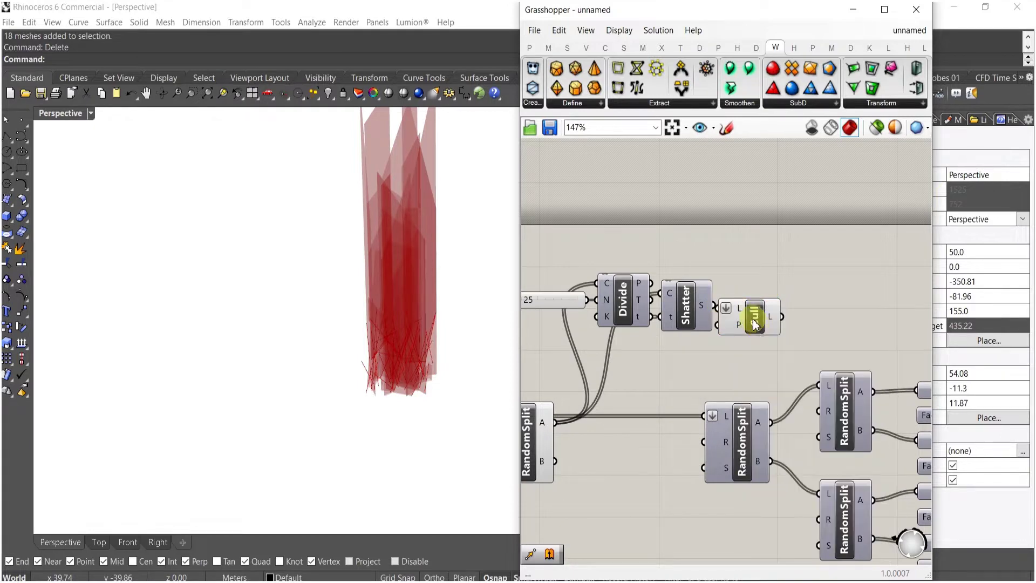
pyautogui.moveTo(763, 317); pyautogui.dragTo(769, 317)
# - Set the Perspective viewport to Shaded display and inspect the culled line segments up close
pyautogui.scroll(8, 375, 459)
pyautogui.moveTo(442, 354); pyautogui.dragTo(243, 335, button='right')
pyautogui.middleClick(308, 131)
pyautogui.click(340, 126)
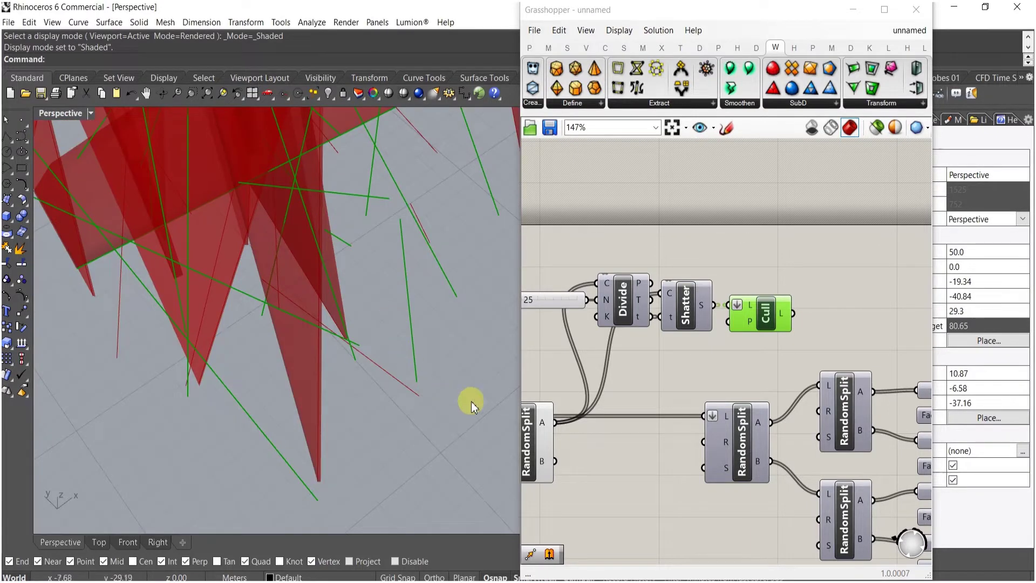
# - Remove the flatten from Cull Pattern's L input and inspect the resulting line segments in the viewport
pyautogui.click(759, 303)
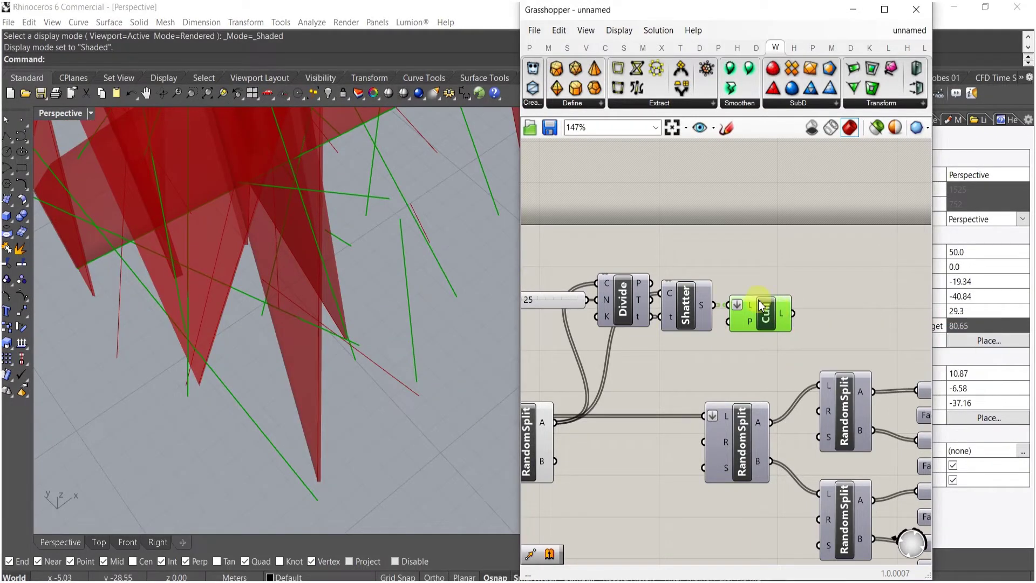
pyautogui.rightClick(736, 307)
pyautogui.click(776, 406)
pyautogui.moveTo(432, 340); pyautogui.dragTo(225, 224, button='right')
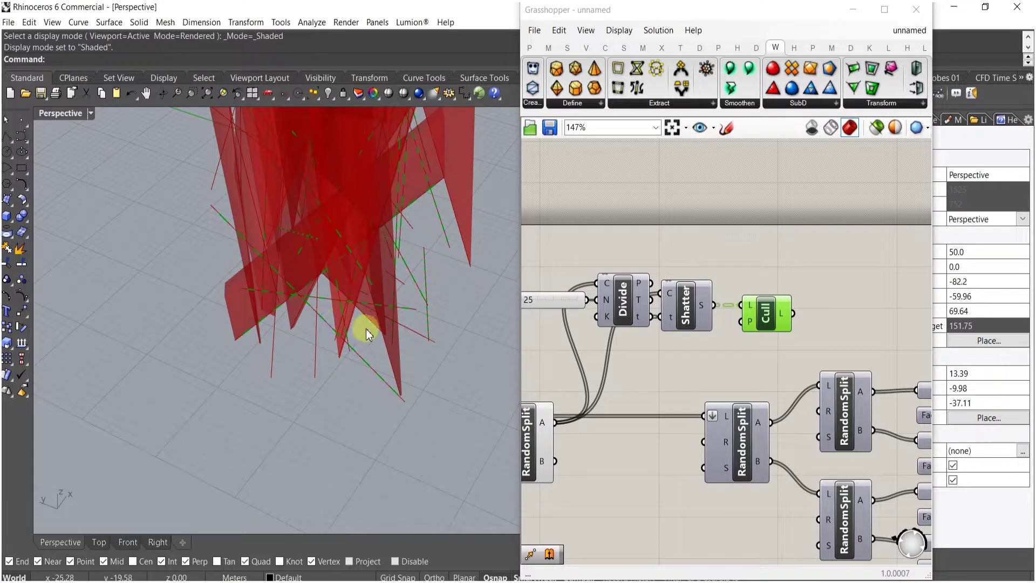
pyautogui.moveTo(366, 330); pyautogui.dragTo(310, 354, button='right')
pyautogui.scroll(8, 359, 314)
pyautogui.click(784, 370)
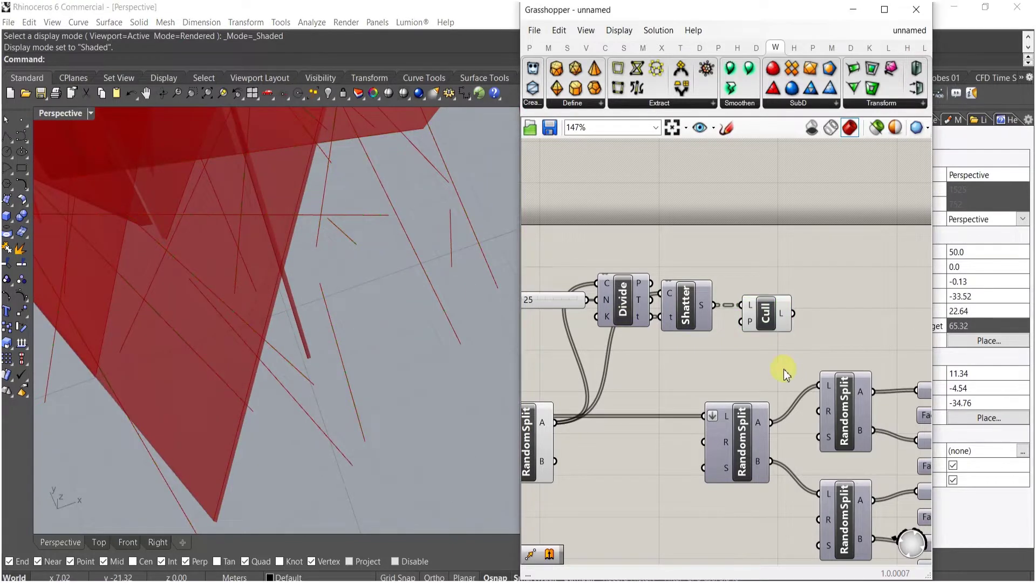
# - Feed the second Random Split List's L input from Cull Pattern's output plus the first Random Split List's B output
pyautogui.moveTo(692, 379); pyautogui.dragTo(725, 349, button='right')
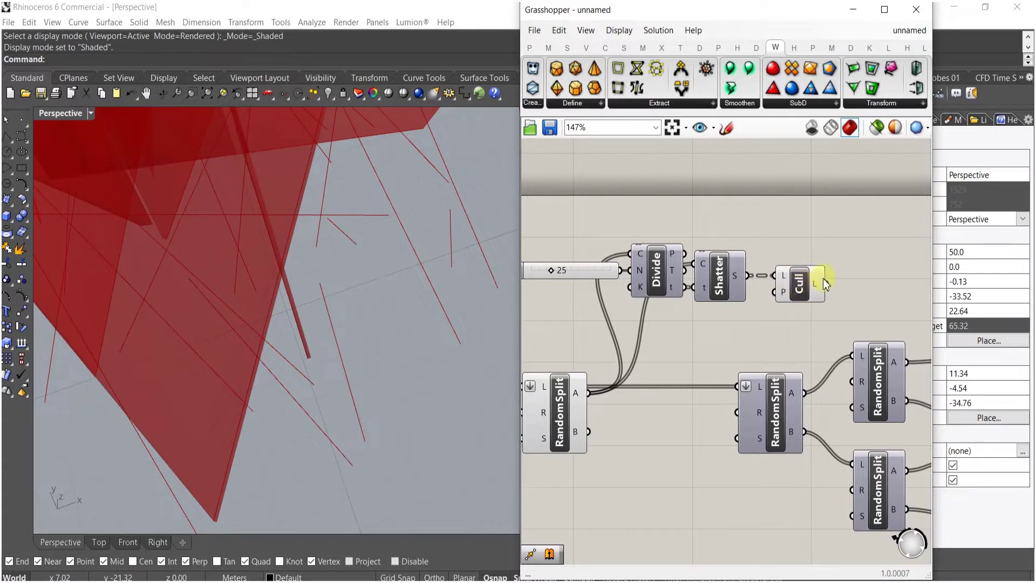
pyautogui.moveTo(733, 380); pyautogui.dragTo(736, 385)
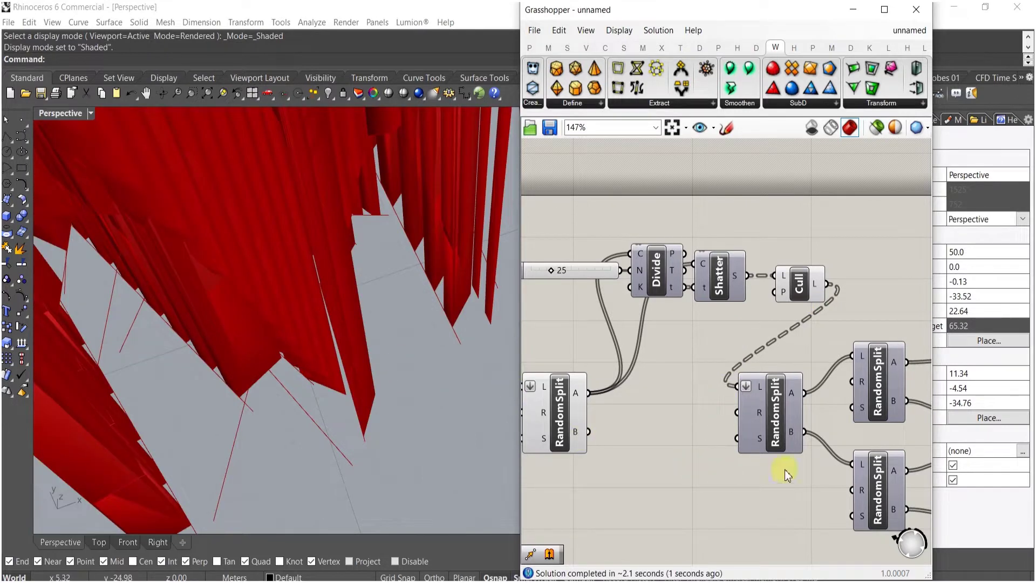
pyautogui.moveTo(741, 393); pyautogui.dragTo(689, 397)
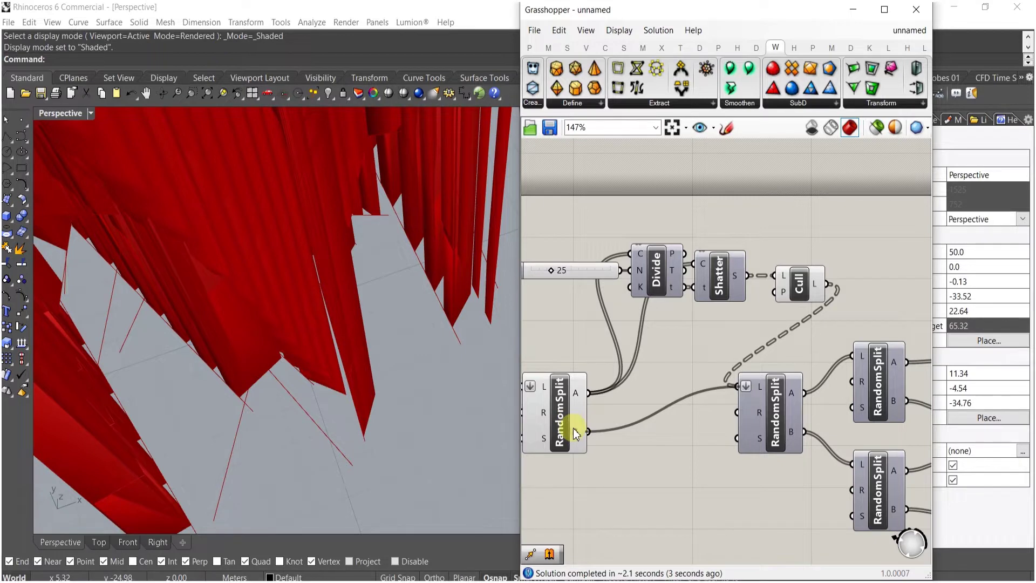
# - Examine the regenerated panel tower from several angles, from its lower tips to its upper ends
pyautogui.moveTo(601, 442); pyautogui.dragTo(668, 436, button='right')
pyautogui.keyDown('shift'); pyautogui.moveTo(273, 345); pyautogui.dragTo(443, 319, button='right'); pyautogui.keyUp('shift')
pyautogui.scroll(-20, 451, 305)
pyautogui.keyDown('shift'); pyautogui.moveTo(387, 209); pyautogui.dragTo(345, 294, button='right'); pyautogui.keyUp('shift')
pyautogui.scroll(2, 389, 313)
pyautogui.scroll(5, 342, 276)
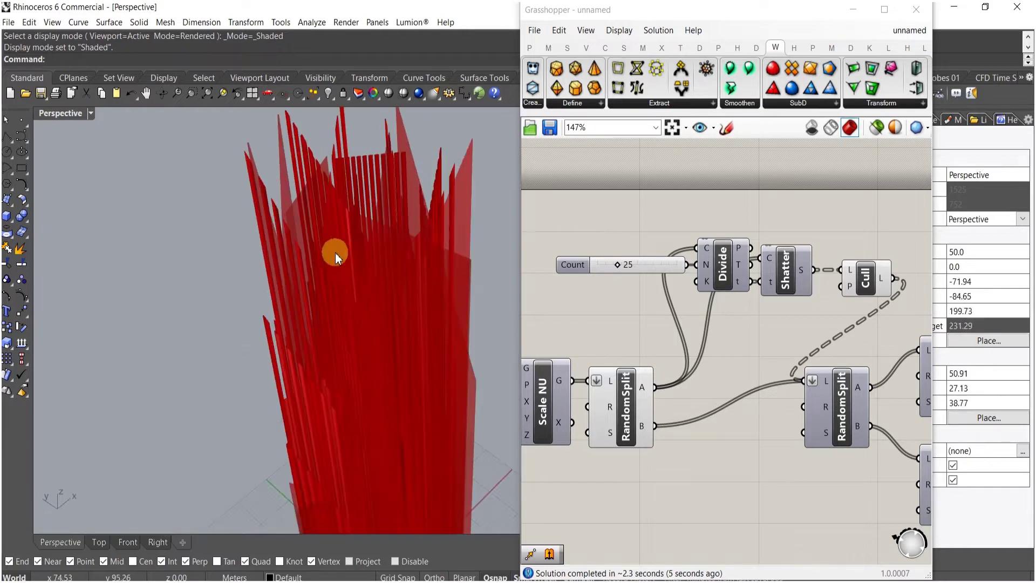
pyautogui.scroll(-5, 400, 291)
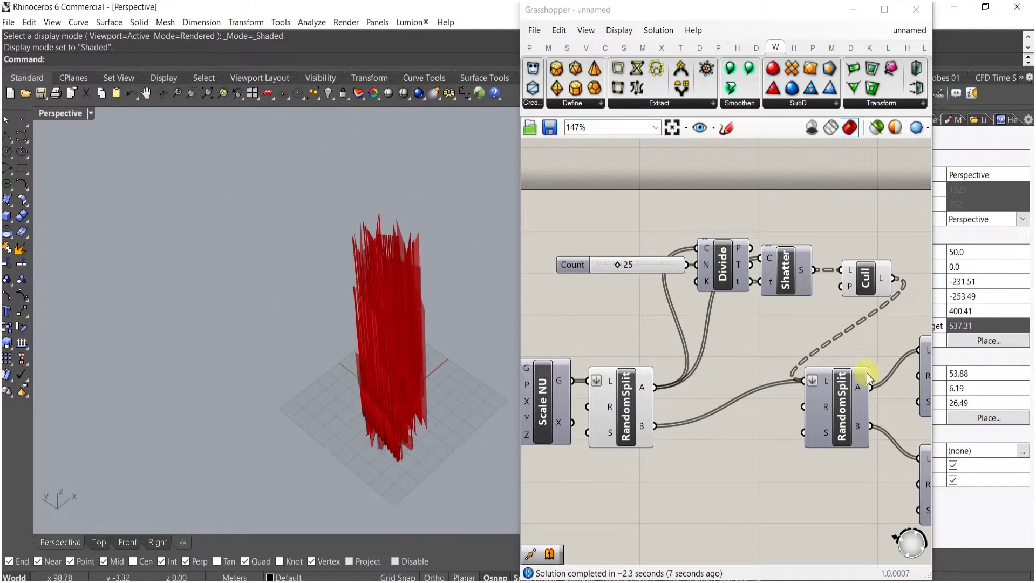
pyautogui.scroll(-4, 794, 342)
pyautogui.scroll(3, 767, 297)
# - Turn off the preview of the Cull Pattern component
pyautogui.click(769, 284)
pyautogui.middleClick(767, 283)
pyautogui.click(808, 238)
pyautogui.click(812, 253)
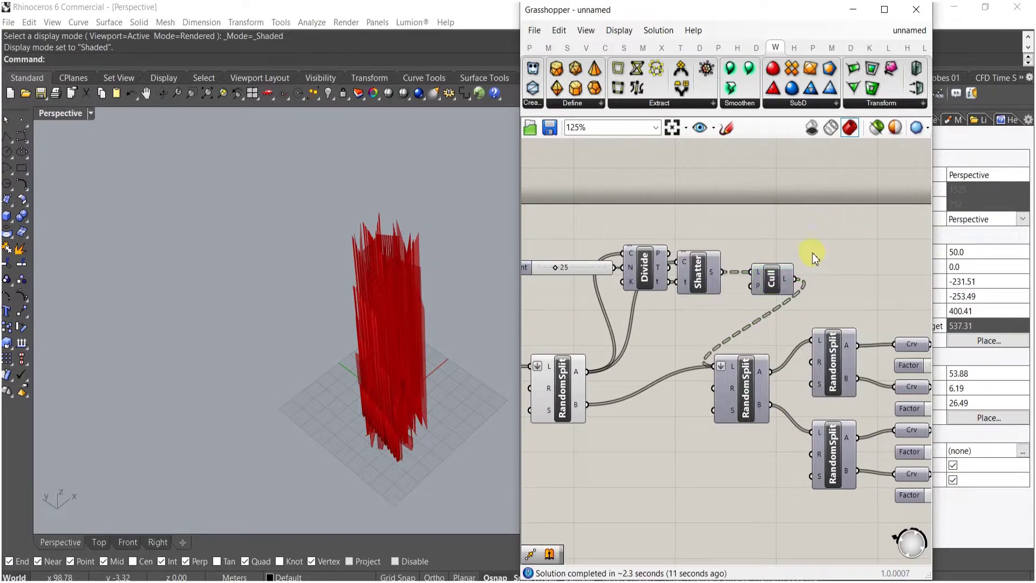
# - Bake the panel meshes from the Random Reduce component into the Rhino model
pyautogui.scroll(-5, 777, 297)
pyautogui.moveTo(845, 360); pyautogui.dragTo(697, 373, button='right')
pyautogui.moveTo(882, 383); pyautogui.dragTo(663, 354, button='right')
pyautogui.scroll(3, 805, 352)
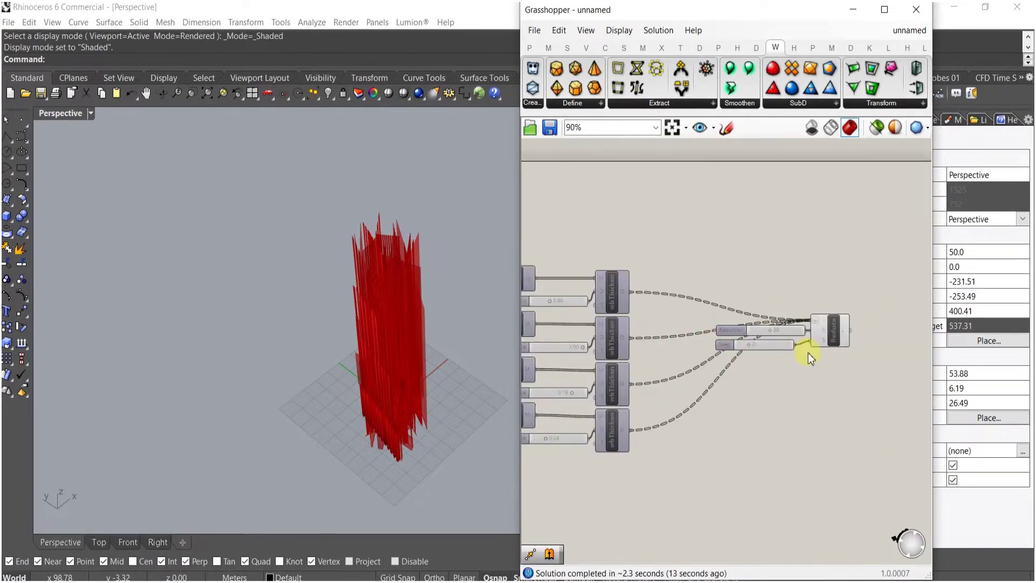
pyautogui.click(773, 335)
pyautogui.middleClick(772, 331)
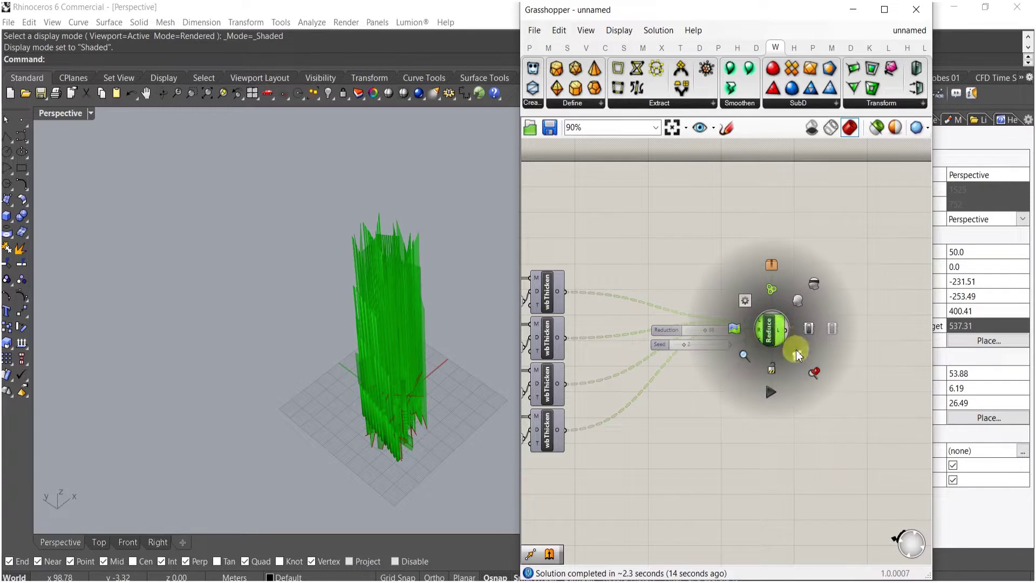
# - Set the Perspective viewport to Rendered display and close the Grasshopper window
pyautogui.moveTo(264, 416); pyautogui.dragTo(393, 323, button='right')
pyautogui.middleClick(383, 333)
pyautogui.click(369, 334)
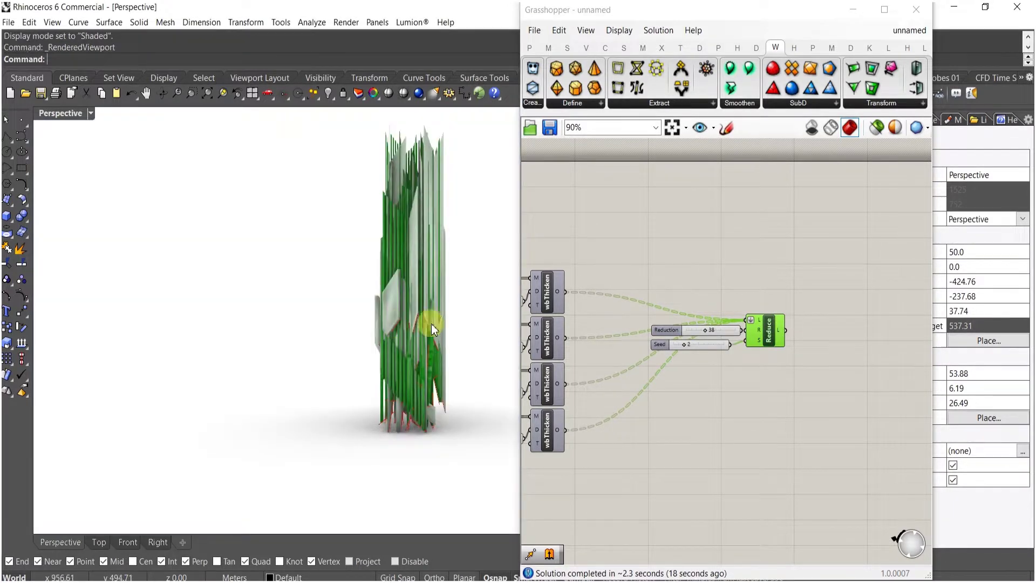
pyautogui.click(916, 10)
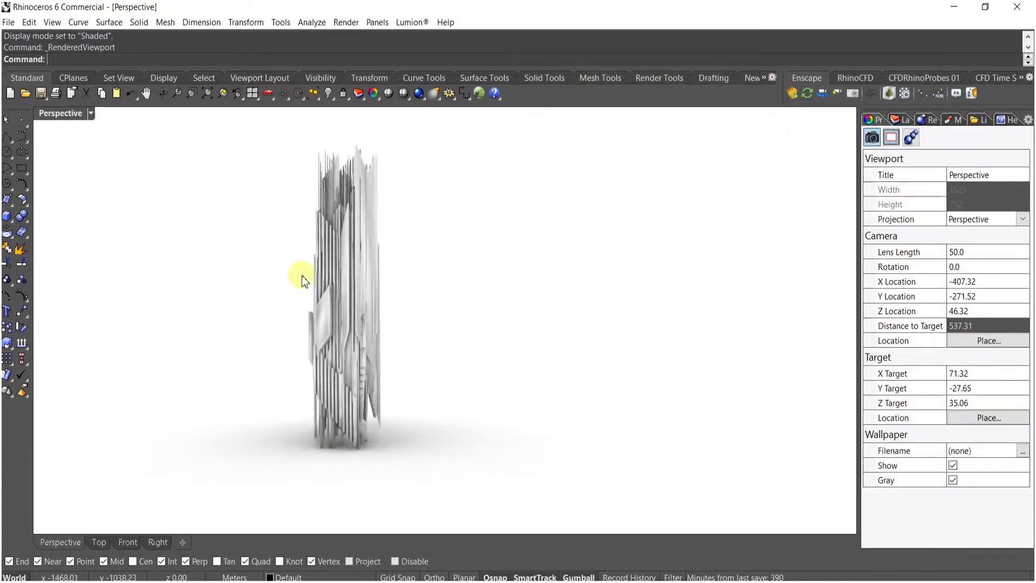
# - Examine the baked tower in Rendered display from the sides, up close, and from above
pyautogui.moveTo(447, 312); pyautogui.dragTo(562, 315, button='right')
pyautogui.scroll(6, 591, 326)
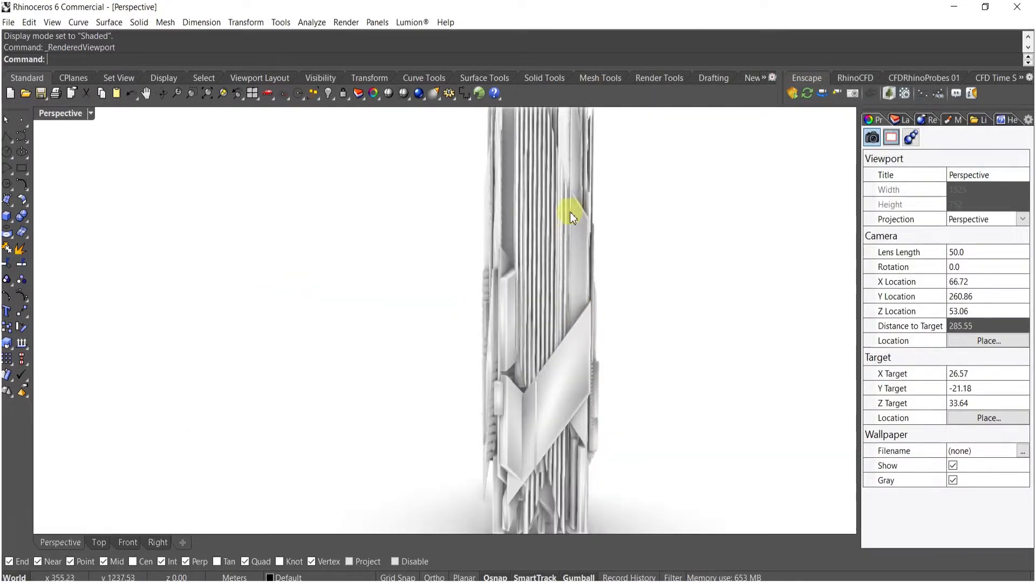
pyautogui.keyDown('shift'); pyautogui.moveTo(570, 211); pyautogui.dragTo(542, 289, button='right'); pyautogui.keyUp('shift')
pyautogui.scroll(-6, 454, 361)
pyautogui.scroll(6, 419, 343)
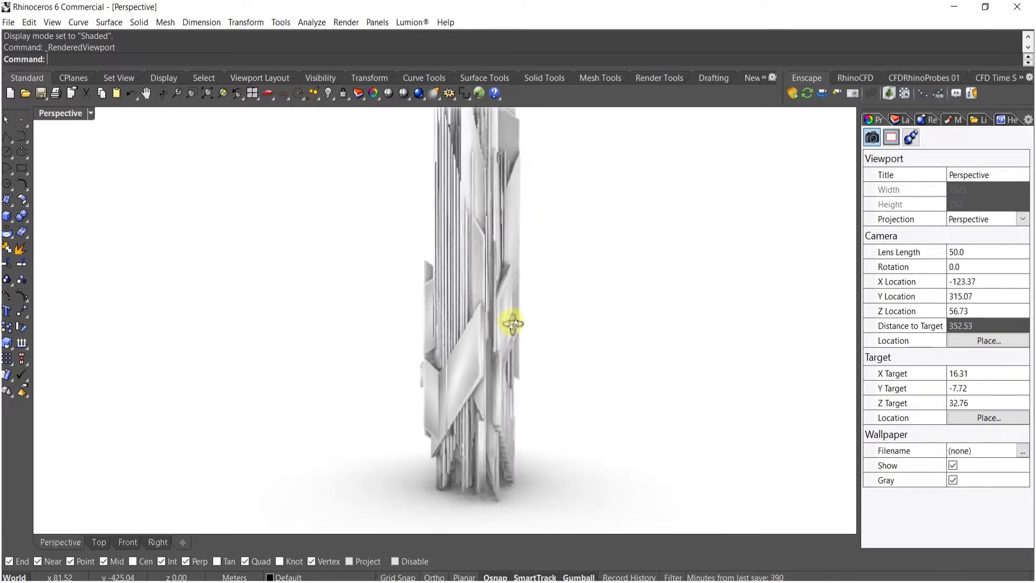
pyautogui.scroll(-6, 435, 330)
pyautogui.moveTo(449, 407); pyautogui.dragTo(513, 368, button='right')
pyautogui.scroll(4, 452, 386)
pyautogui.scroll(-5, 540, 354)
pyautogui.moveTo(558, 328); pyautogui.dragTo(560, 407, button='right')
pyautogui.scroll(2, 540, 374)
pyautogui.scroll(4, 539, 371)
pyautogui.keyDown('shift'); pyautogui.moveTo(516, 380); pyautogui.dragTo(419, 352, button='right'); pyautogui.keyUp('shift')
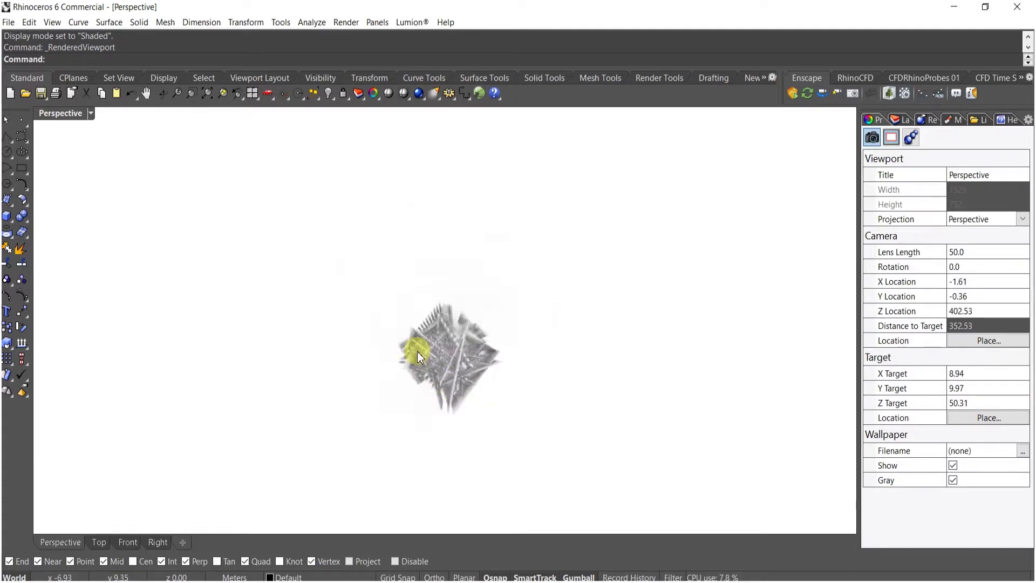
# - Select all baked meshes and stretch them in one direction with Scale1D using picked reference points
pyautogui.moveTo(350, 272); pyautogui.dragTo(650, 484)
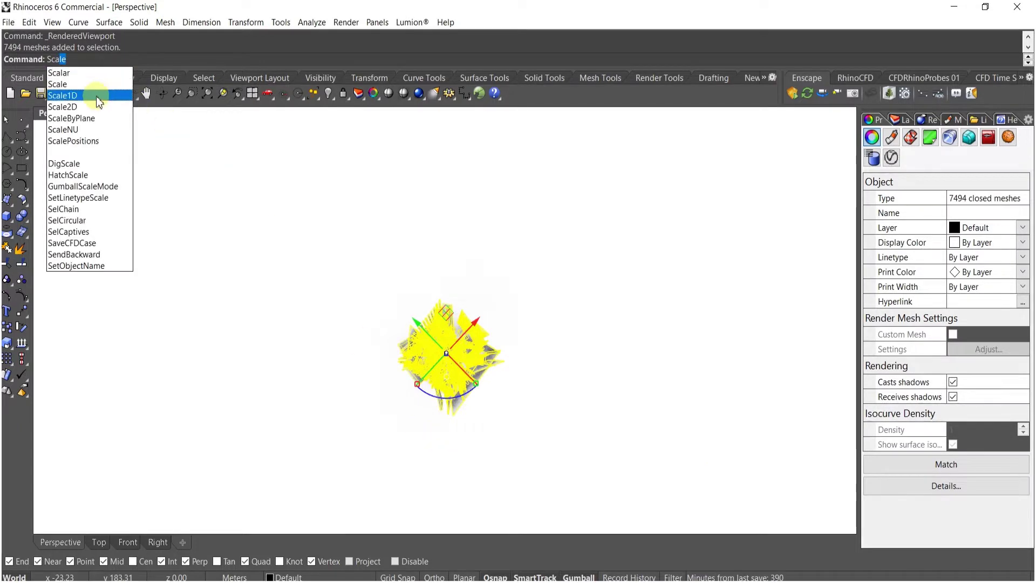
pyautogui.click(96, 96)
pyautogui.click(443, 443)
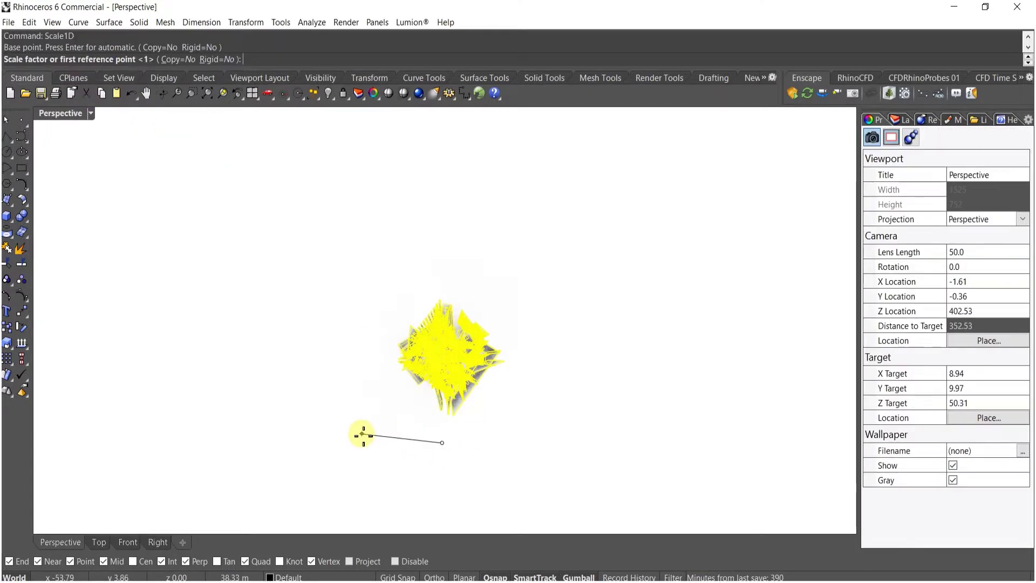
pyautogui.click(362, 435)
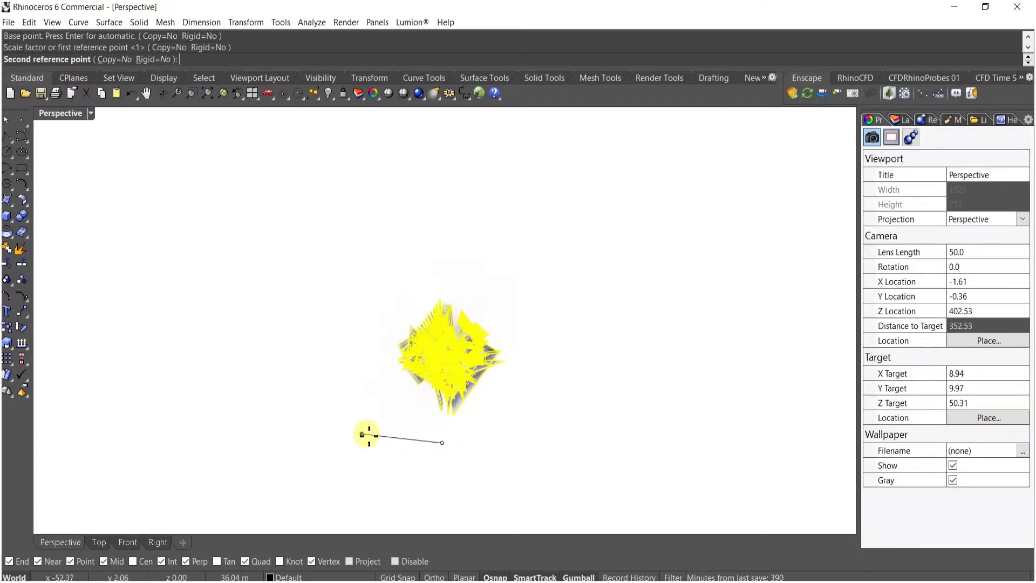
pyautogui.click(377, 403)
pyautogui.click(437, 435)
pyautogui.moveTo(442, 386); pyautogui.dragTo(498, 383, button='right')
pyautogui.scroll(-4, 498, 382)
# - Delete all baked meshes from the model and reopen Grasshopper
pyautogui.moveTo(219, 151); pyautogui.dragTo(634, 520)
pyautogui.press('Delete')
pyautogui.press('Return')
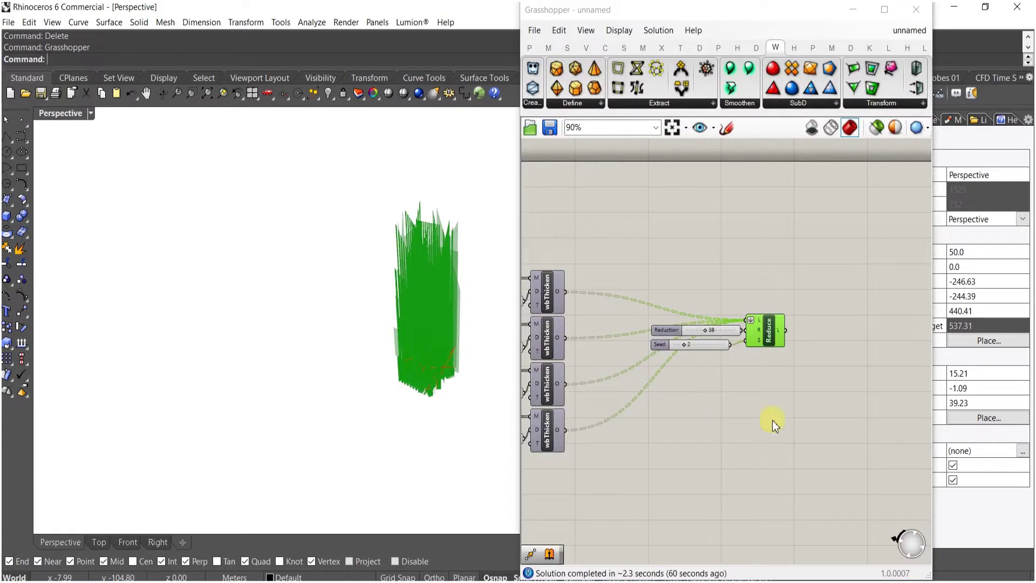
# - Add a Mesh Join component fed by Random Reduce's L output and flatten its M input
pyautogui.click(750, 365)
pyautogui.doubleClick(747, 363)
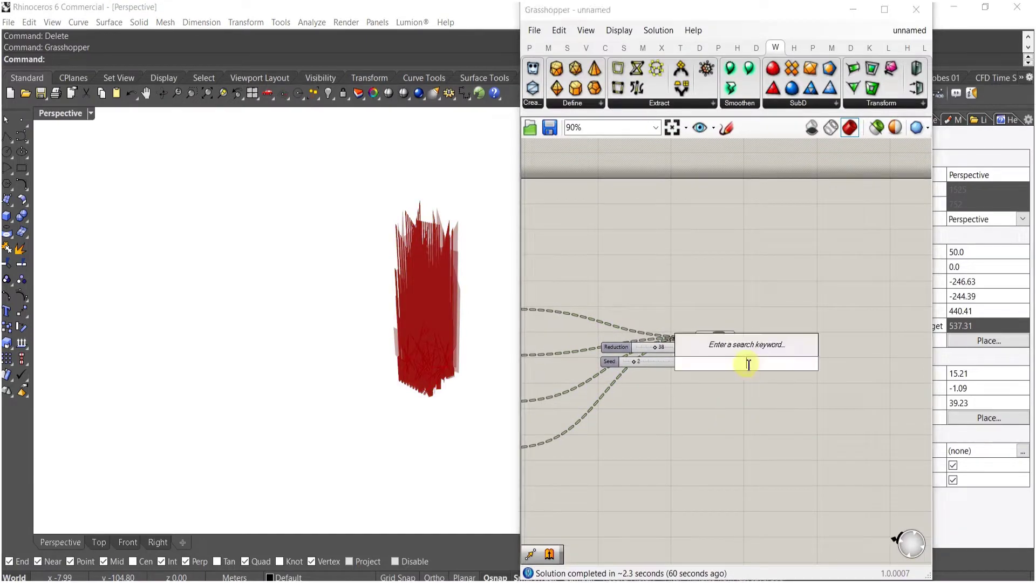
pyautogui.write('join')
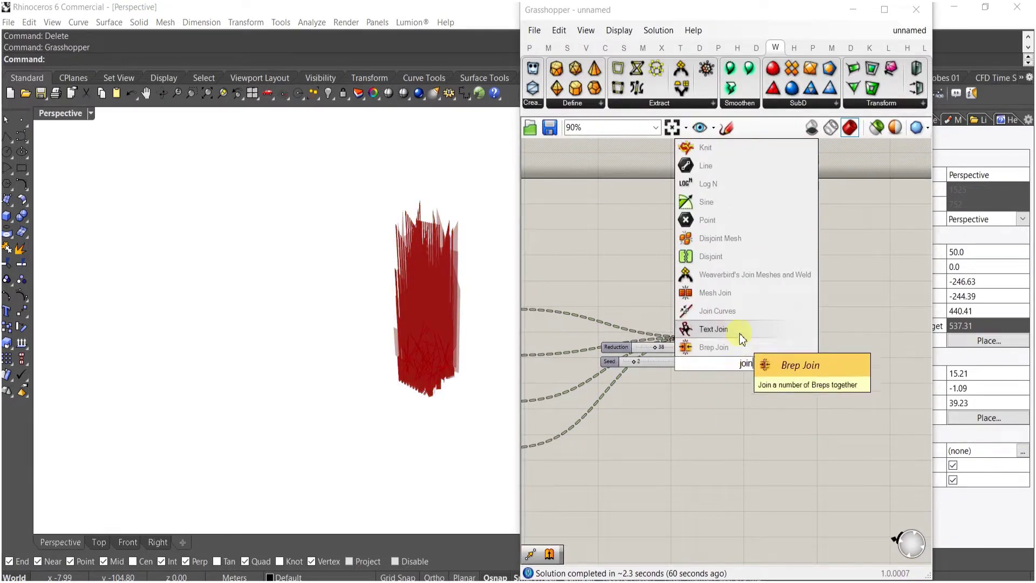
pyautogui.click(735, 294)
pyautogui.moveTo(746, 365); pyautogui.dragTo(775, 354)
pyautogui.rightClick(763, 351)
pyautogui.click(797, 431)
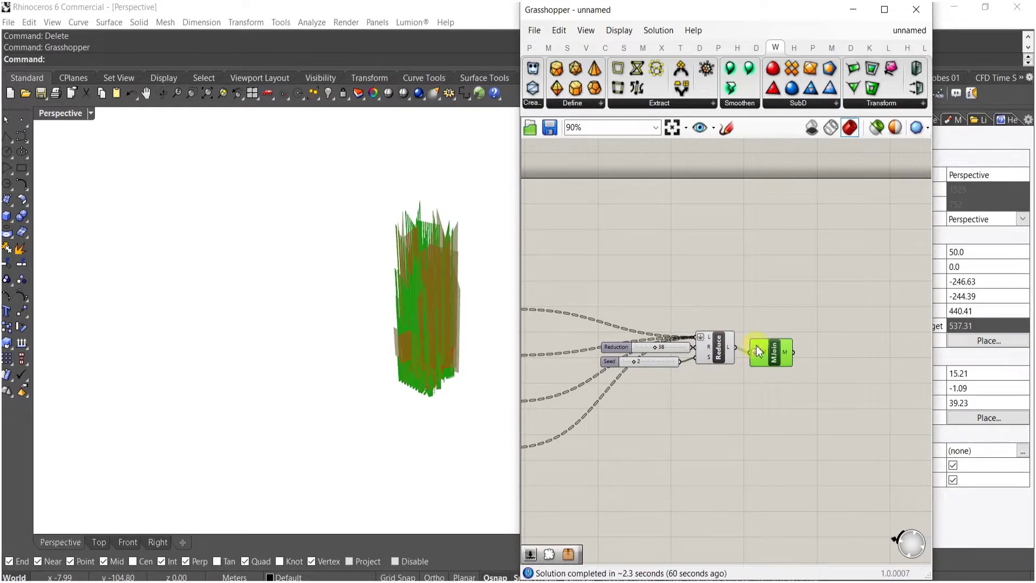
pyautogui.click(783, 391)
pyautogui.moveTo(784, 391); pyautogui.dragTo(753, 394, button='right')
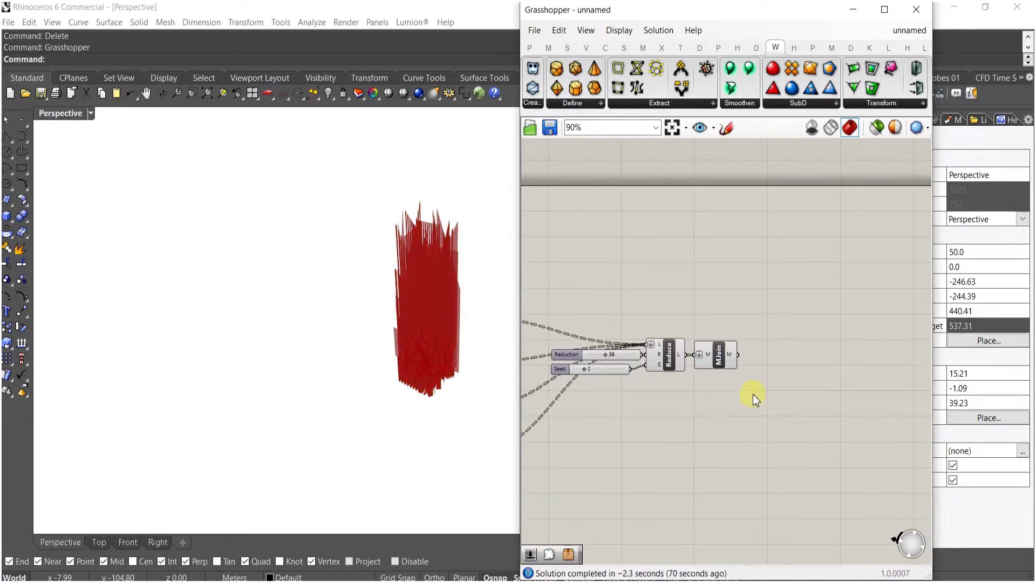
# - Add a Bounding Box component fed by Mesh Join's M output and place it beside Mesh Join
pyautogui.doubleClick(788, 440)
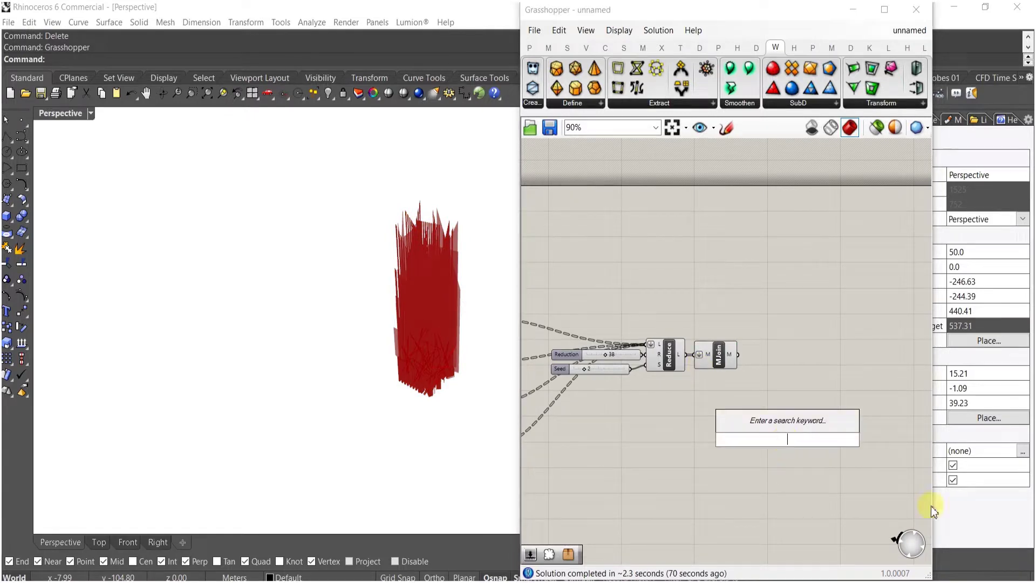
pyautogui.write('bound')
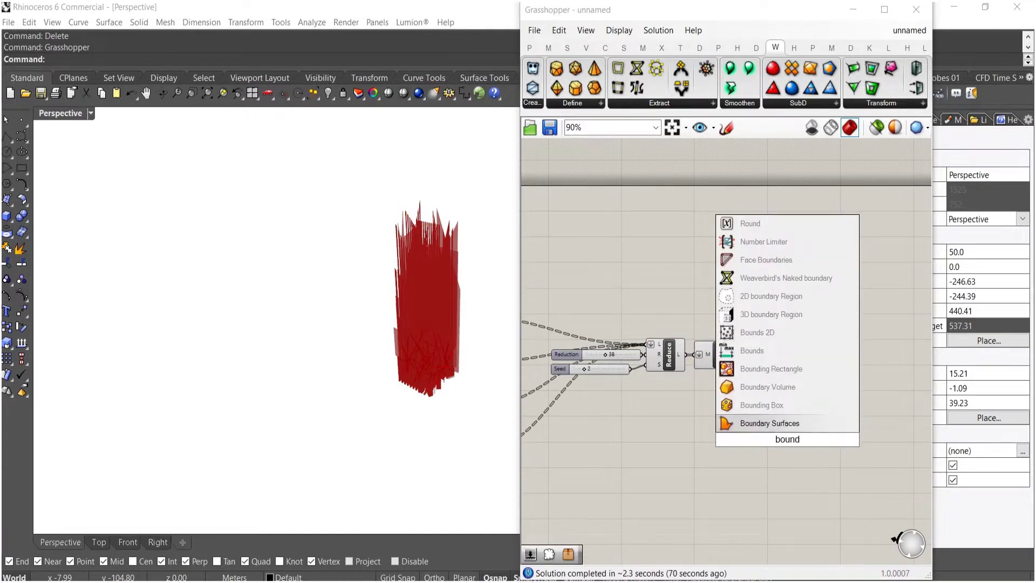
pyautogui.click(758, 405)
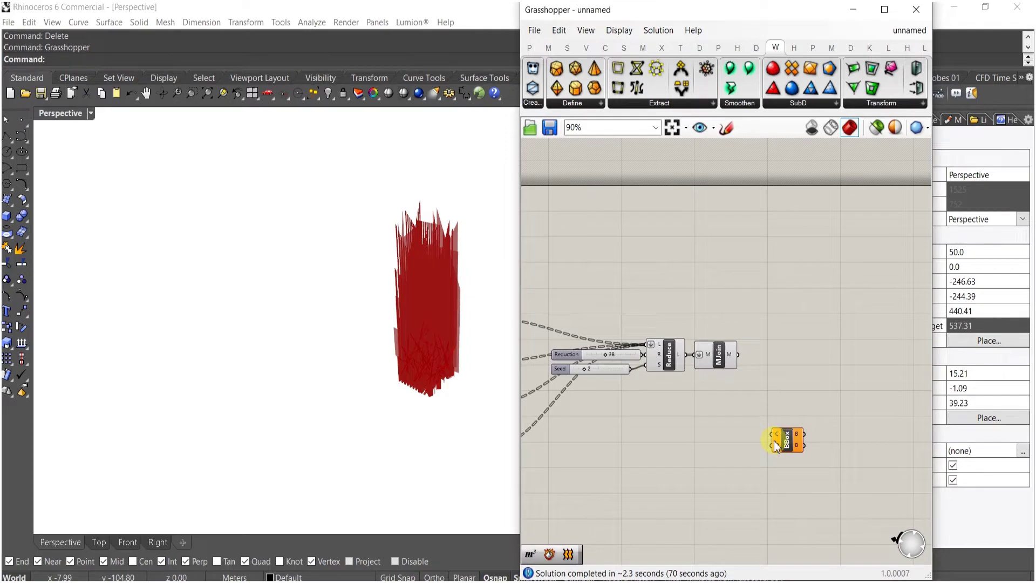
pyautogui.moveTo(739, 390); pyautogui.dragTo(737, 355)
pyautogui.moveTo(782, 441); pyautogui.dragTo(761, 371)
# - Add a Volume component and feed its G input from the Bounding Box's first output
pyautogui.doubleClick(784, 408)
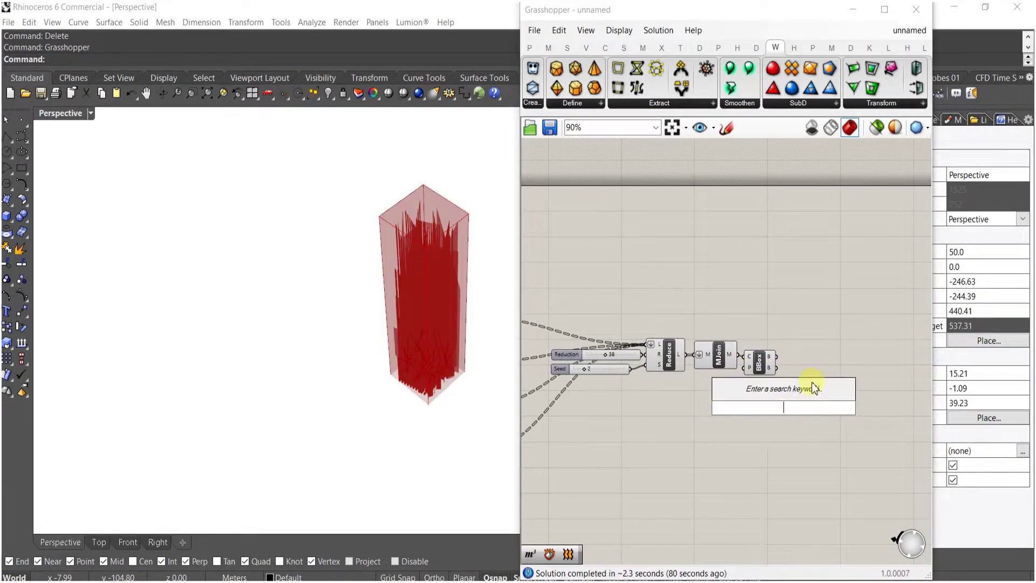
pyautogui.write('volume')
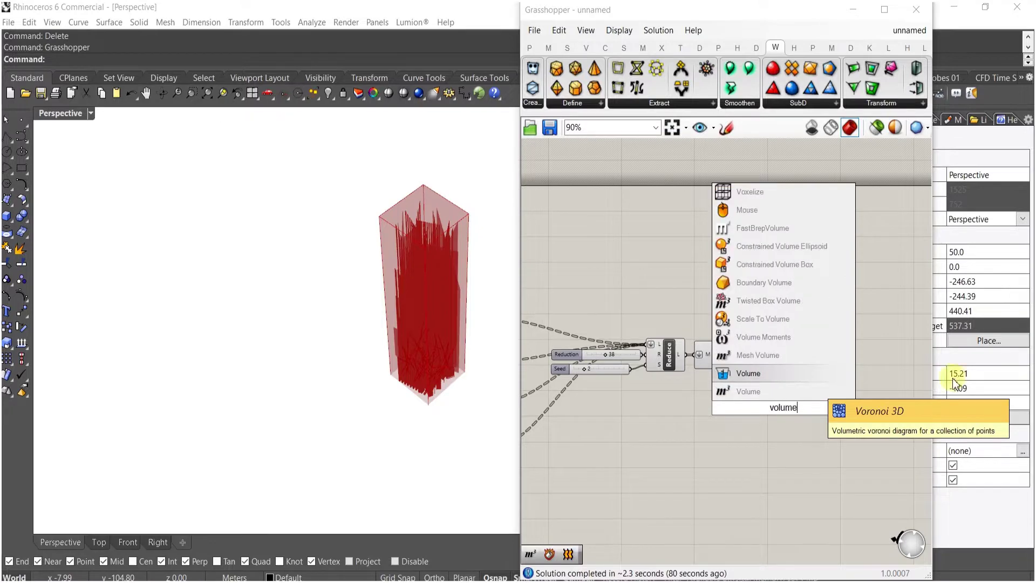
pyautogui.click(812, 393)
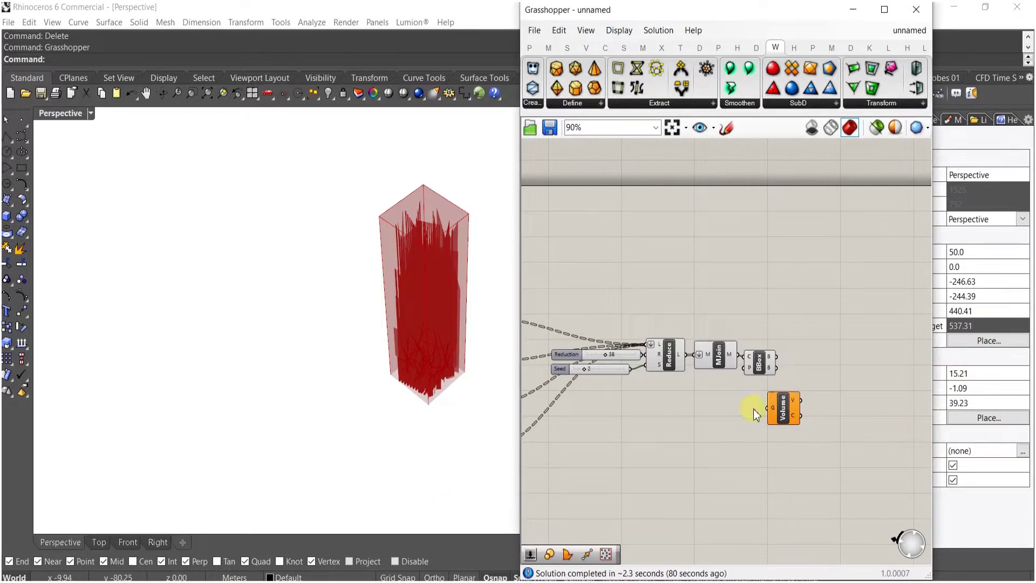
pyautogui.moveTo(773, 404); pyautogui.dragTo(776, 356)
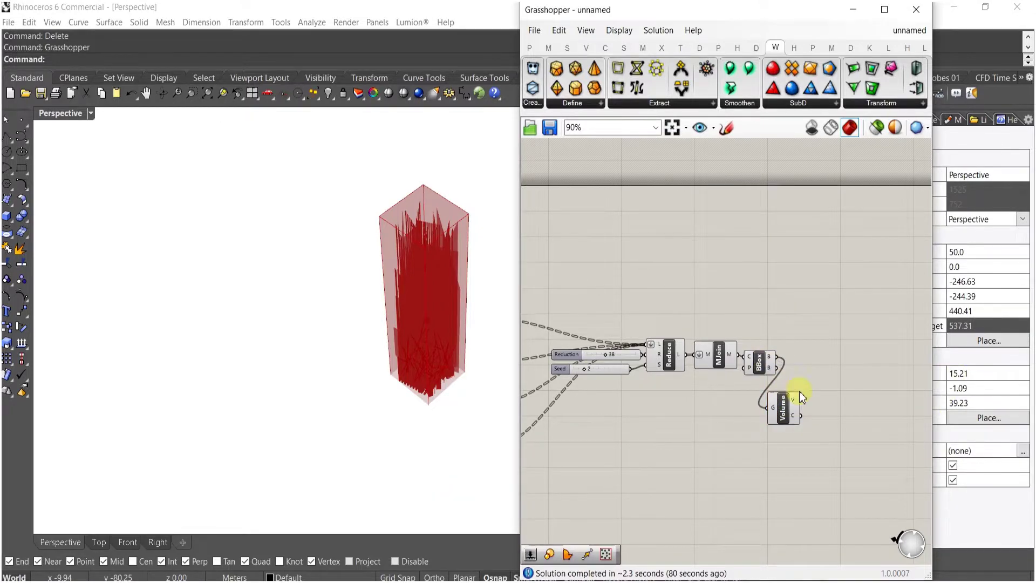
# - Add a Rotate component, feeding it the joined mesh as geometry and Volume's C output as the plane
pyautogui.moveTo(840, 390); pyautogui.dragTo(753, 367, button='right')
pyautogui.doubleClick(753, 367)
pyautogui.write('rot')
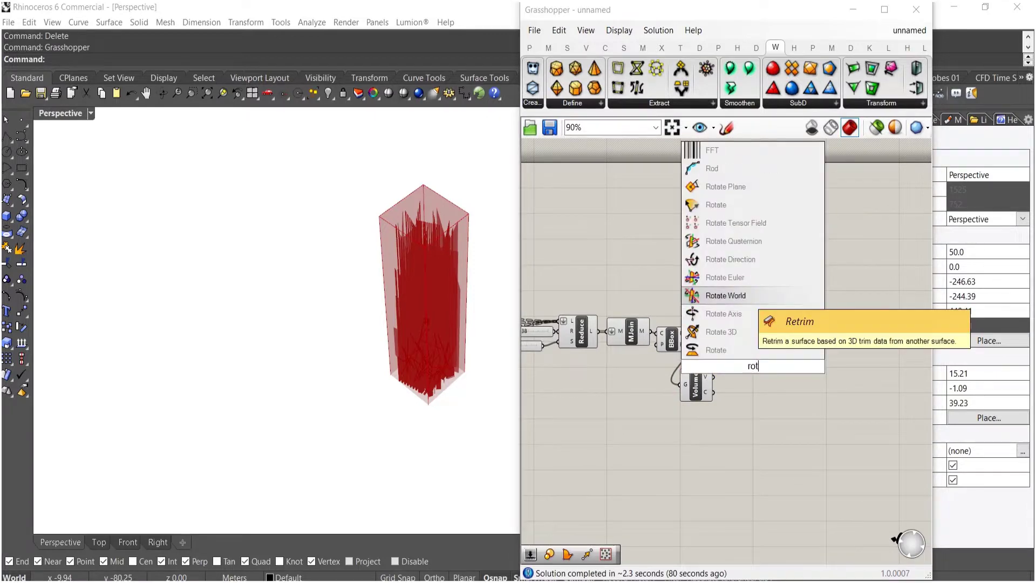
pyautogui.click(741, 351)
pyautogui.moveTo(738, 357); pyautogui.dragTo(651, 331)
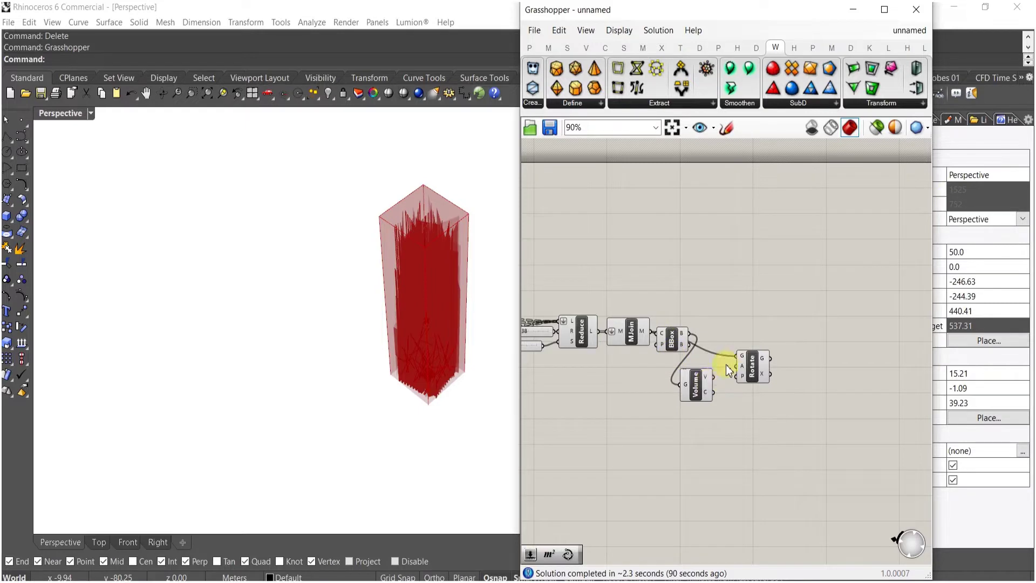
pyautogui.moveTo(739, 376)
pyautogui.mouseDown()
pyautogui.moveTo(717, 396)
pyautogui.moveTo(749, 390)
pyautogui.mouseUp()
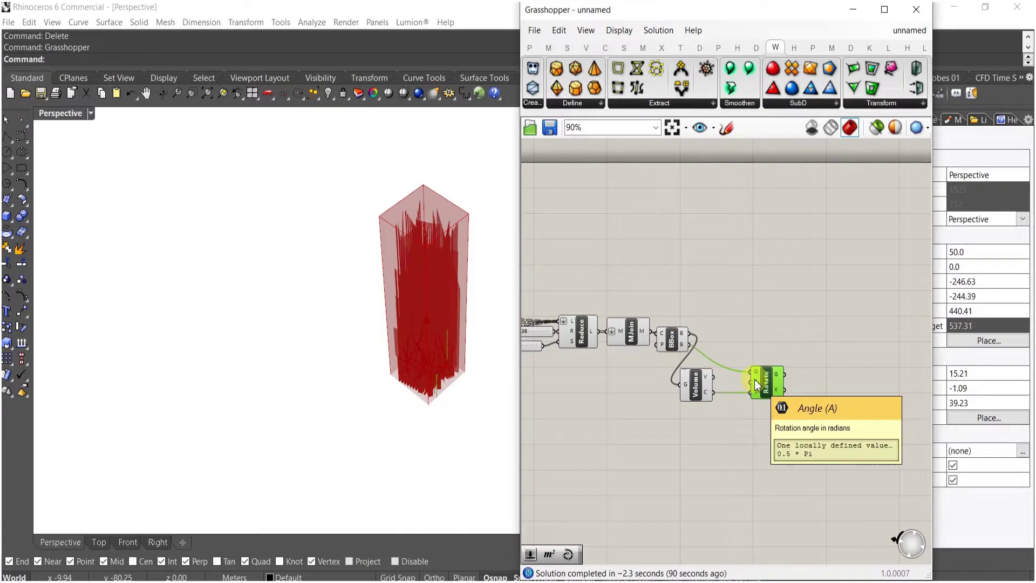
# - Set Rotate's A input to degrees and drive it with a 45.000 number slider
pyautogui.rightClick(755, 385)
pyautogui.click(783, 454)
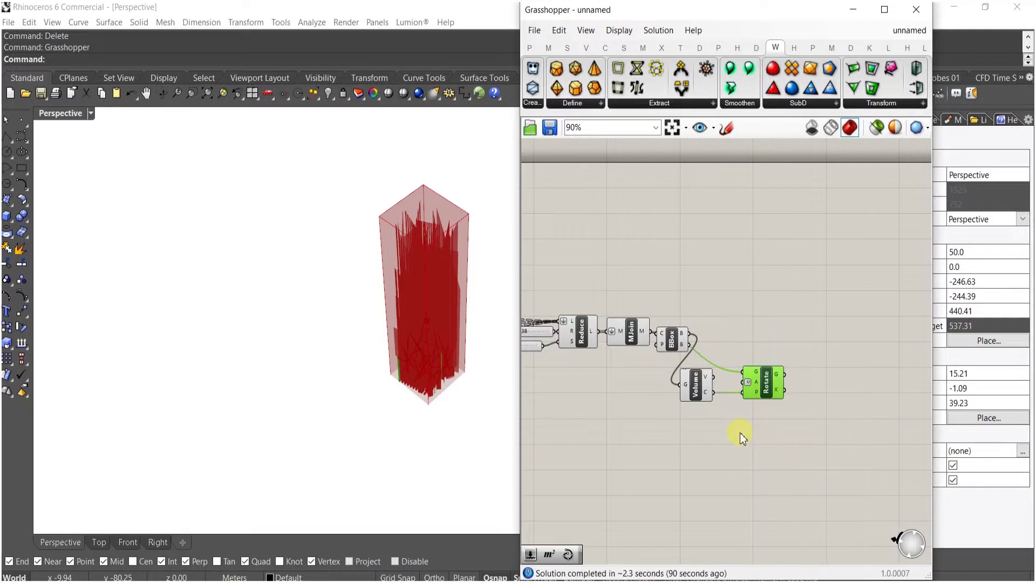
pyautogui.doubleClick(740, 432)
pyautogui.write('45')
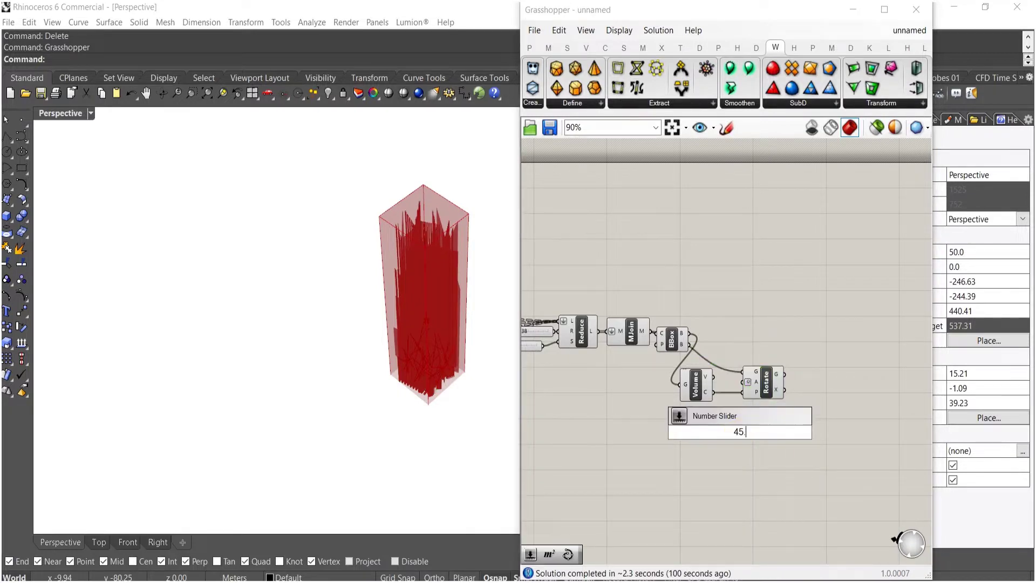
pyautogui.write('.')
pyautogui.press('Return')
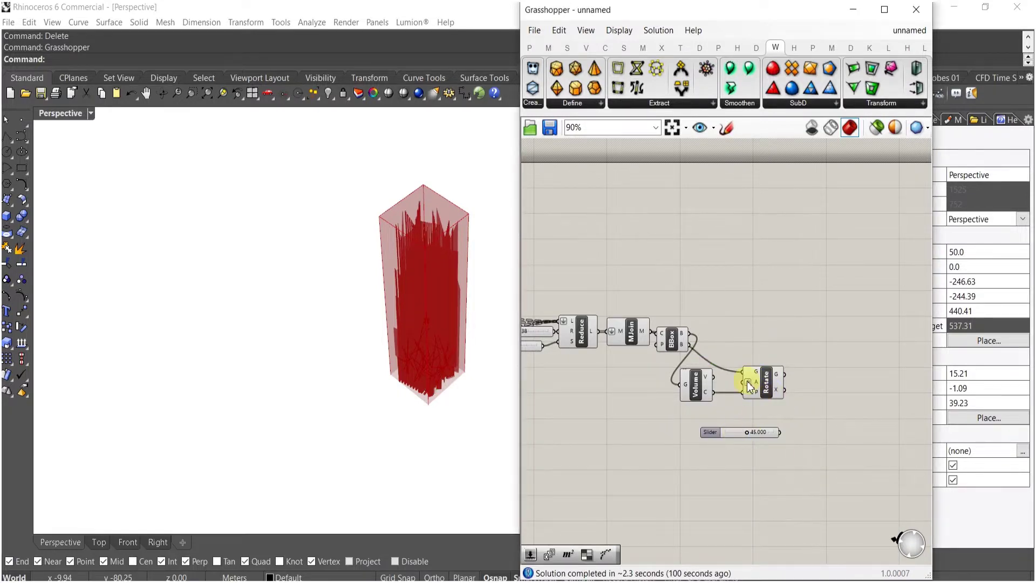
pyautogui.moveTo(777, 425); pyautogui.dragTo(782, 432)
# - Add a Scale NU component after the Rotate component
pyautogui.moveTo(808, 402); pyautogui.dragTo(775, 415, button='right')
pyautogui.doubleClick(780, 385)
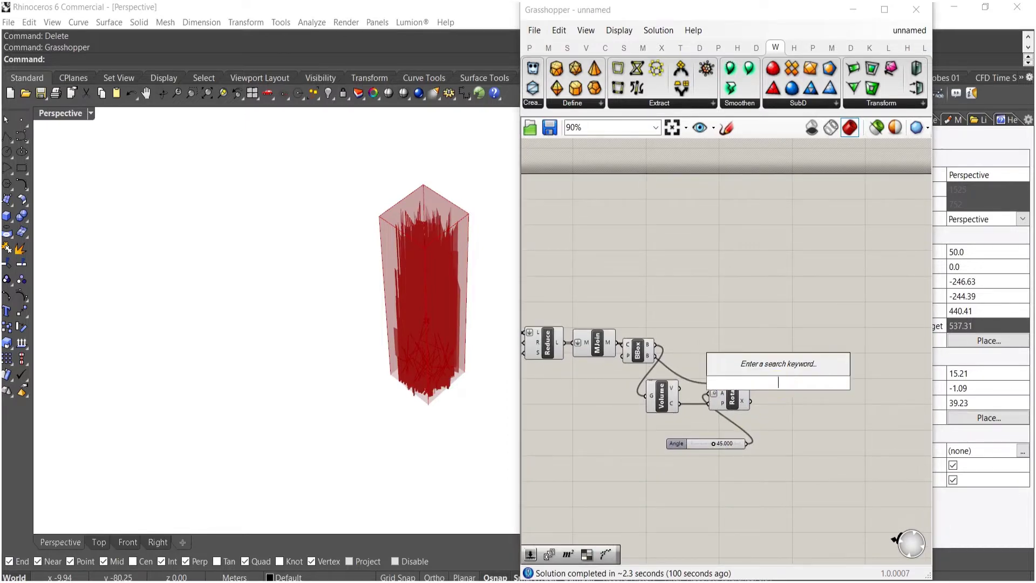
pyautogui.write('sca')
pyautogui.click(761, 332)
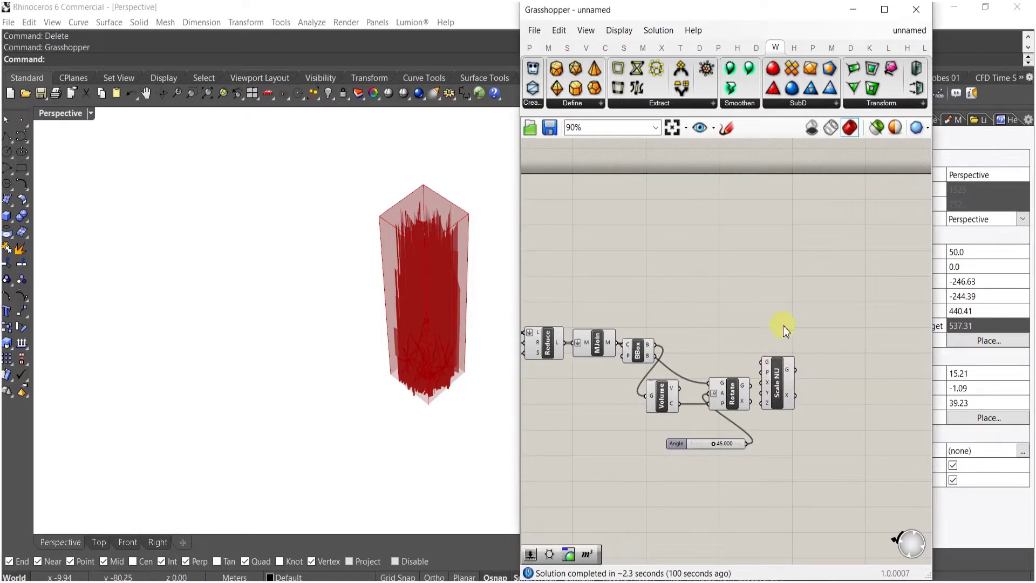
# - Switch the viewport to Shaded display and disable the preview of Reduce, Mesh Join, Bounding Box and Volume
pyautogui.middleClick(183, 405)
pyautogui.click(213, 396)
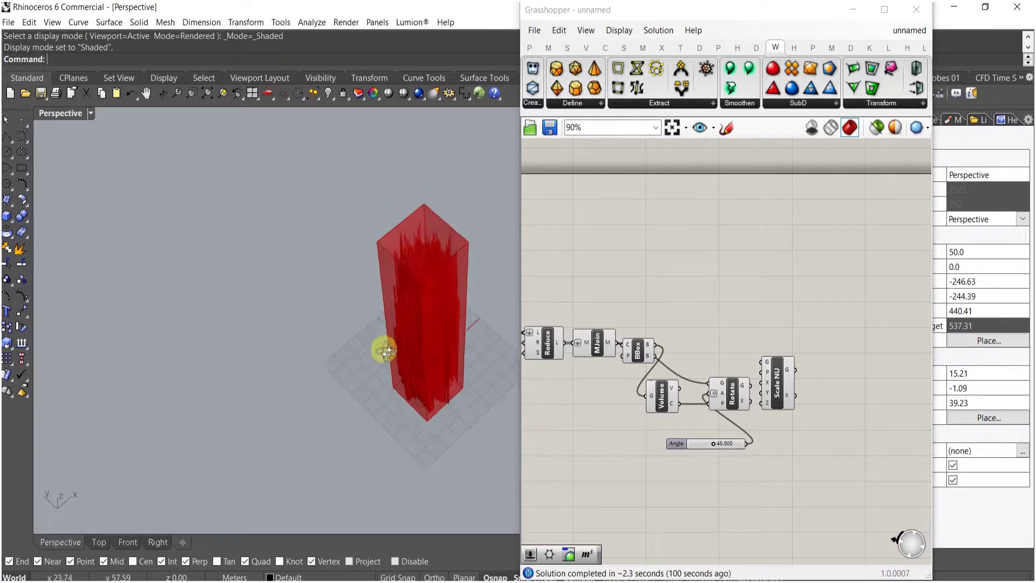
pyautogui.click(737, 392)
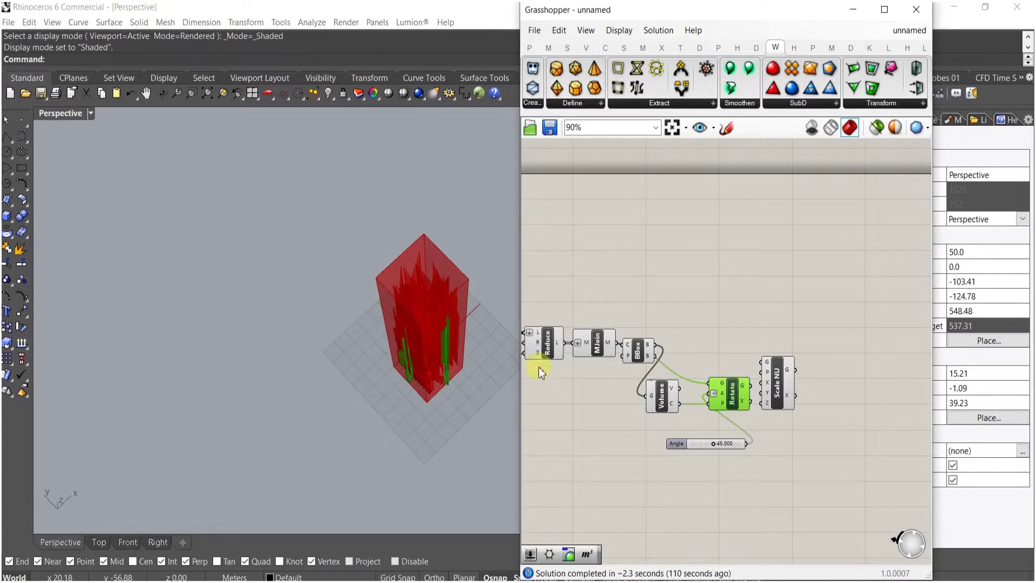
pyautogui.moveTo(722, 502); pyautogui.dragTo(652, 406)
pyautogui.moveTo(685, 476); pyautogui.dragTo(533, 293)
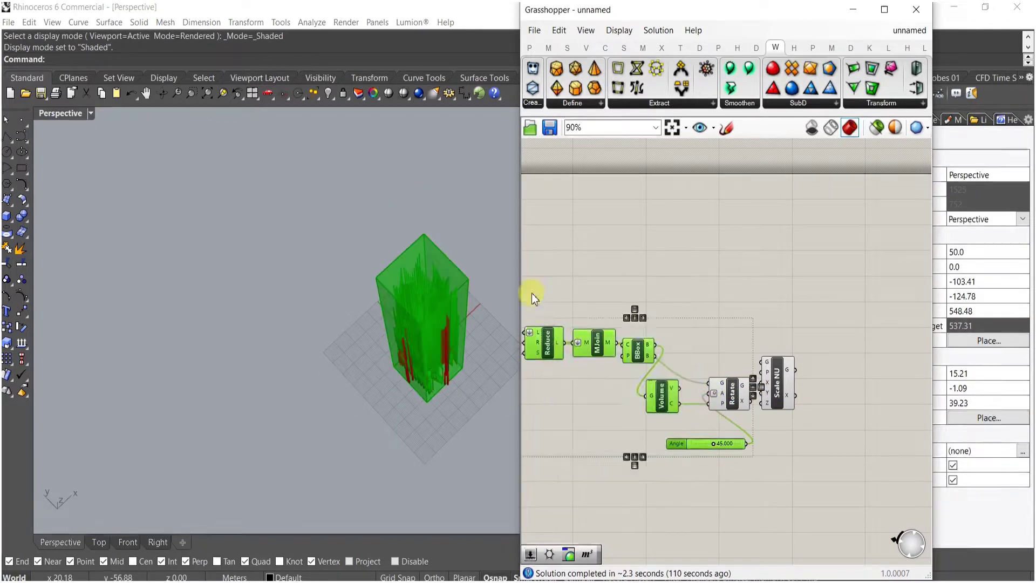
pyautogui.middleClick(566, 354)
pyautogui.click(608, 304)
pyautogui.moveTo(456, 331); pyautogui.dragTo(603, 405, button='right')
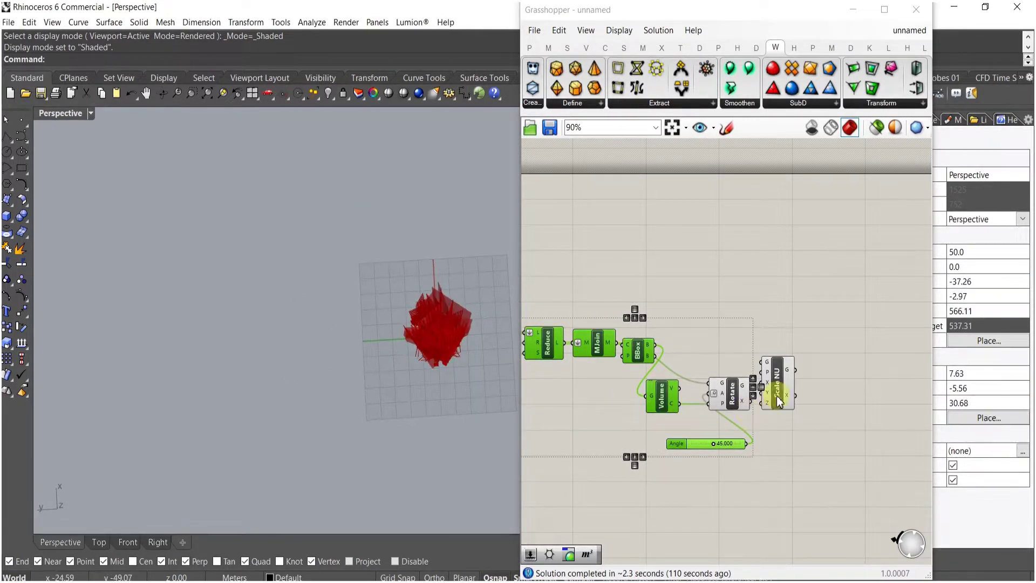
# - Feed Scale NU with the rotated geometry, Volume's centroid as plane, and a 0.955 slider for Scale Y
pyautogui.moveTo(779, 400); pyautogui.dragTo(834, 441)
pyautogui.doubleClick(787, 483)
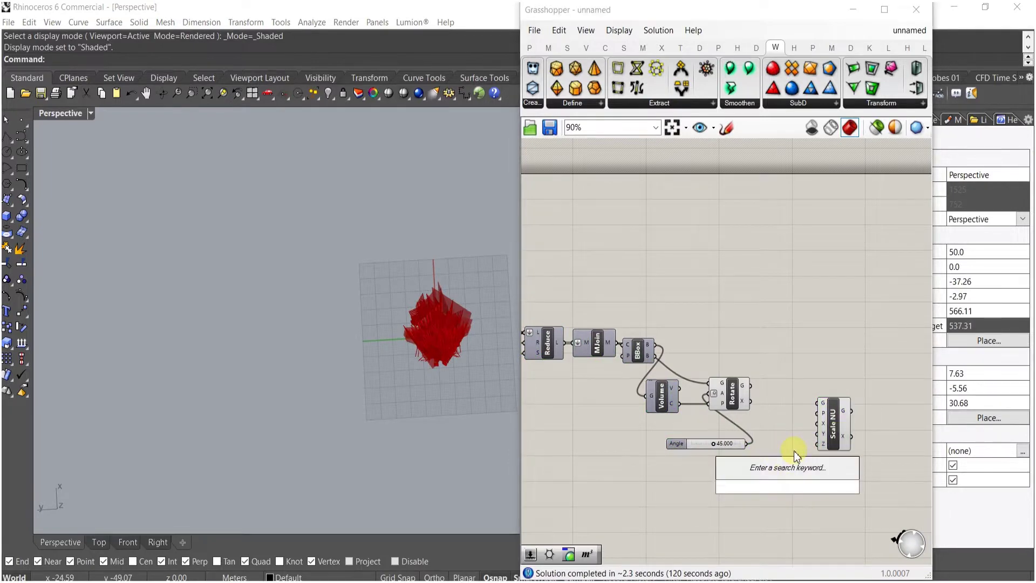
pyautogui.write('.955')
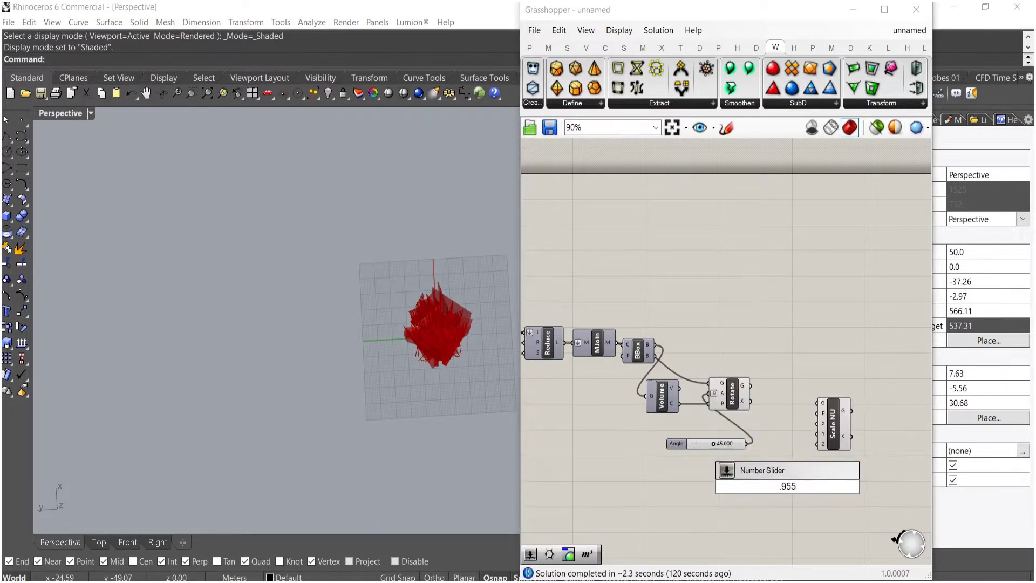
pyautogui.press('Return')
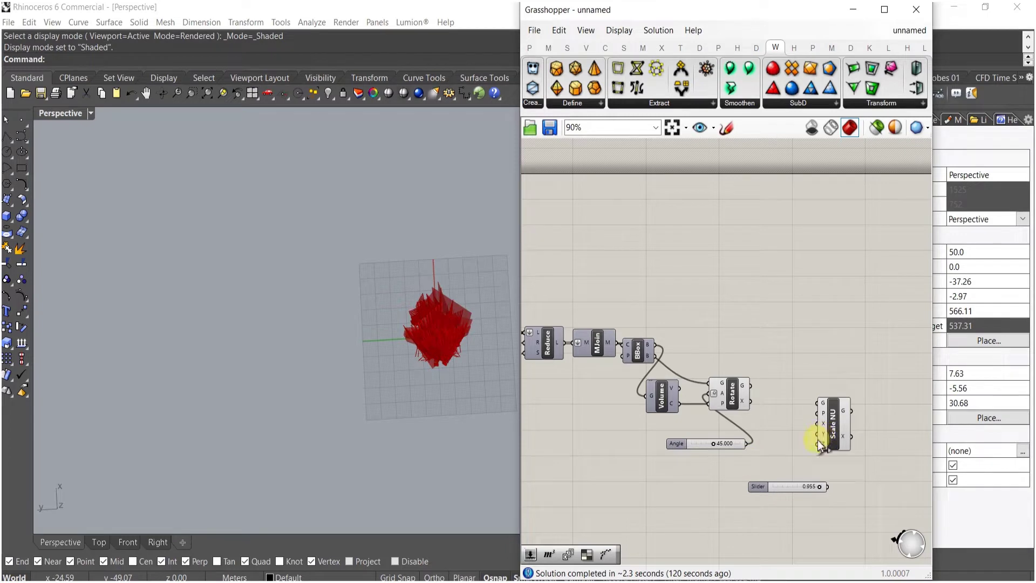
pyautogui.moveTo(821, 420); pyautogui.dragTo(683, 335)
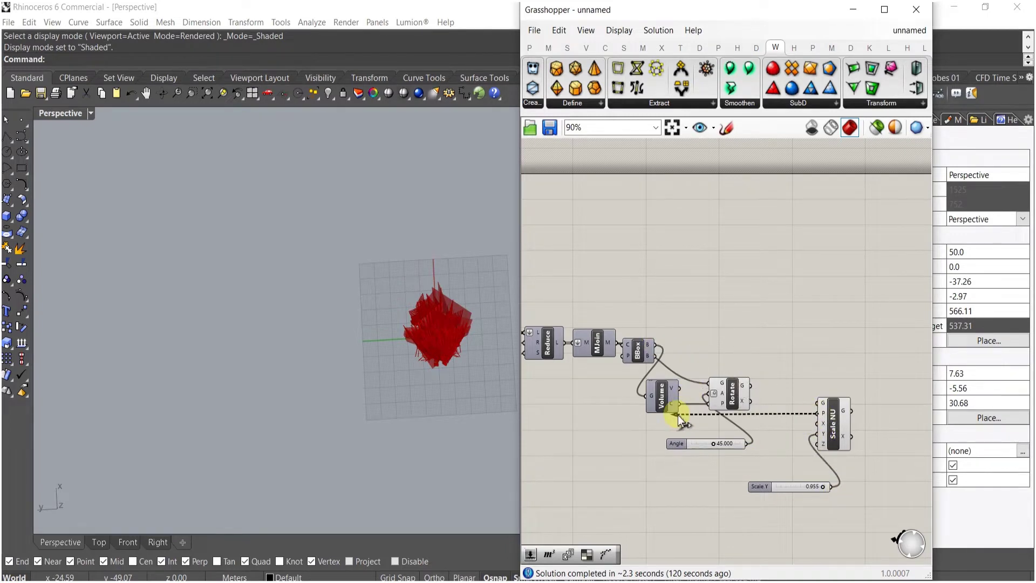
pyautogui.moveTo(847, 418); pyautogui.dragTo(860, 400)
# - Disable the preview of the Rotate component and view the scaled tower from the side
pyautogui.moveTo(733, 461); pyautogui.dragTo(713, 446)
pyautogui.keyDown('shift'); pyautogui.click(733, 394); pyautogui.keyUp('shift')
pyautogui.middleClick(732, 394)
pyautogui.click(775, 350)
pyautogui.click(781, 315)
pyautogui.moveTo(401, 347); pyautogui.dragTo(419, 178, button='right')
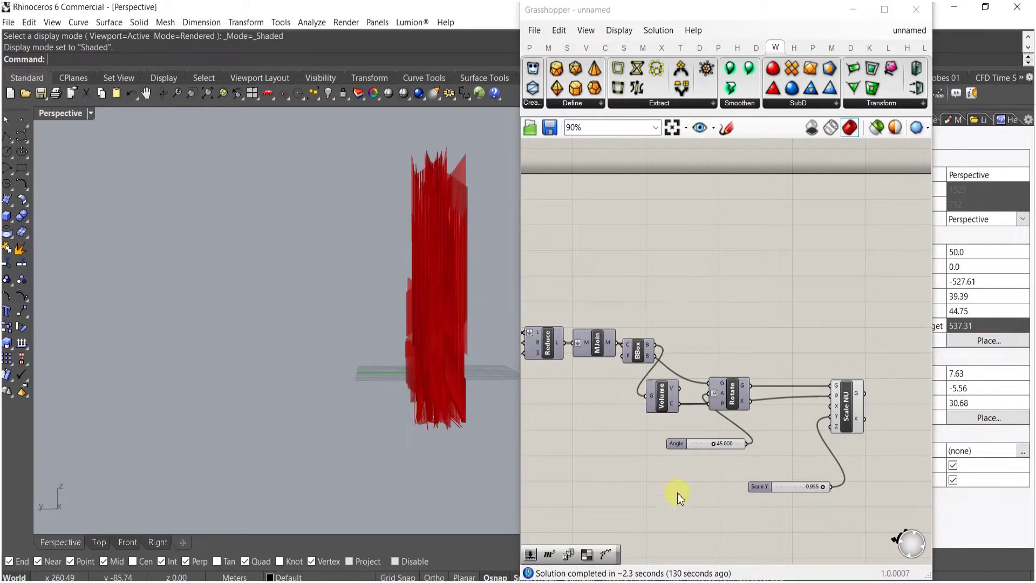
# - Lower the Scale Y slider to about 0.84
pyautogui.scroll(6, 814, 488)
pyautogui.moveTo(815, 470)
pyautogui.mouseDown()
pyautogui.moveTo(769, 472)
pyautogui.moveTo(799, 468)
pyautogui.mouseUp()
pyautogui.scroll(-6, 741, 358)
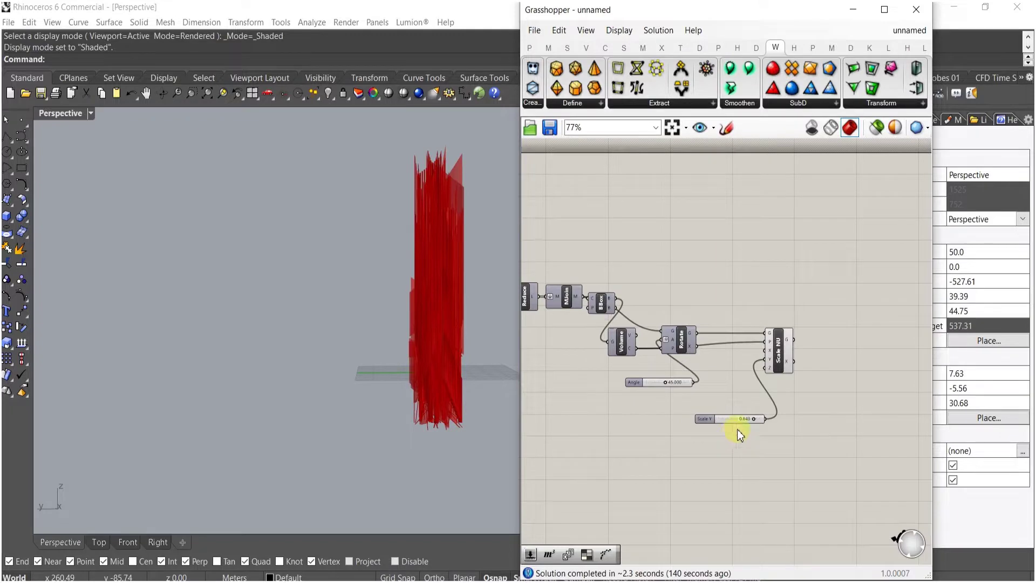
# - Arrange Volume, Rotate, Scale NU and their sliders in a tidy row after the Bounding Box
pyautogui.moveTo(783, 303); pyautogui.dragTo(728, 383)
pyautogui.moveTo(784, 356); pyautogui.dragTo(826, 356)
pyautogui.click(713, 404)
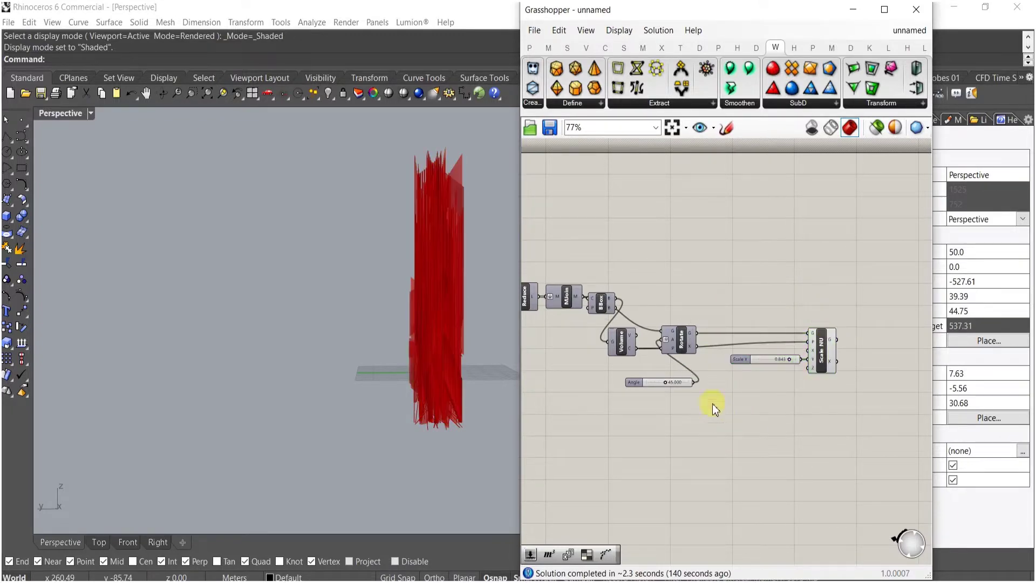
pyautogui.moveTo(672, 388); pyautogui.dragTo(718, 389, button='right')
pyautogui.moveTo(691, 387); pyautogui.dragTo(690, 298)
pyautogui.click(733, 378)
pyautogui.moveTo(743, 354); pyautogui.dragTo(787, 355, button='right')
pyautogui.moveTo(770, 394); pyautogui.dragTo(710, 327)
pyautogui.moveTo(776, 341); pyautogui.dragTo(832, 311)
pyautogui.moveTo(867, 346); pyautogui.dragTo(764, 344, button='right')
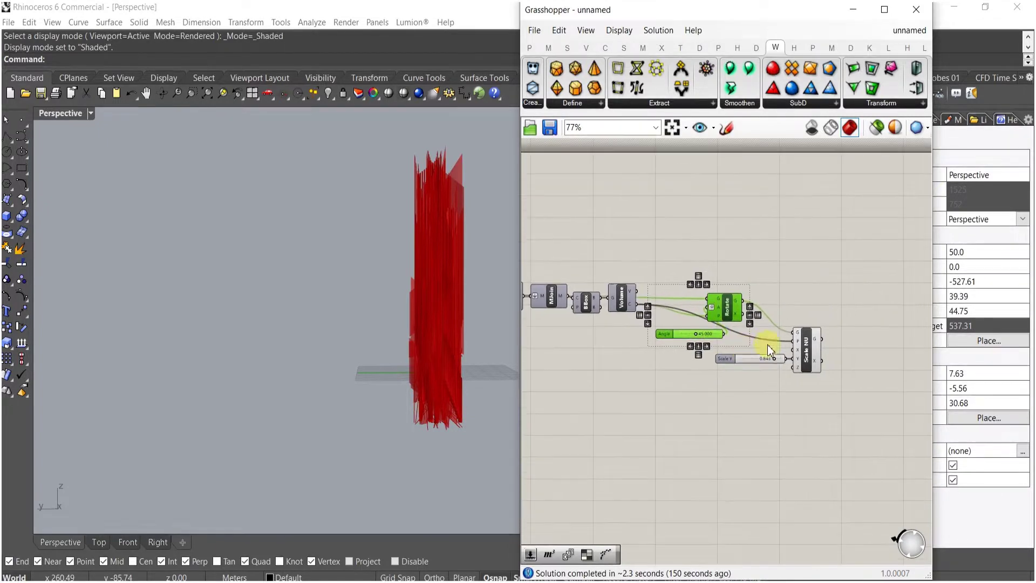
pyautogui.moveTo(830, 409); pyautogui.dragTo(851, 322)
pyautogui.click(828, 370)
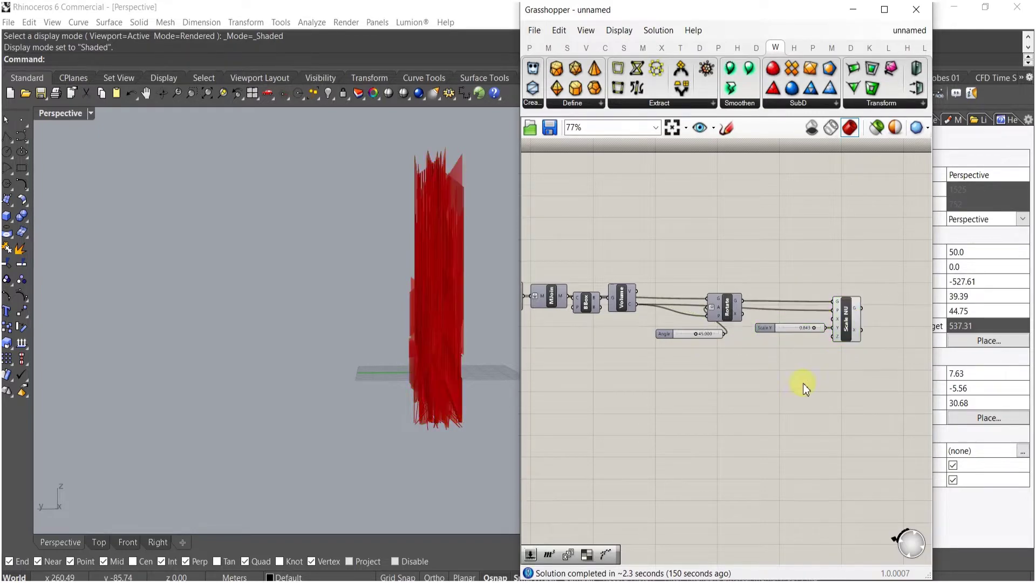
# - Disable the preview of the component group in the early part of the definition
pyautogui.scroll(-8, 828, 371)
pyautogui.scroll(-1, 798, 357)
pyautogui.scroll(3, 652, 352)
pyautogui.moveTo(725, 368); pyautogui.dragTo(637, 297)
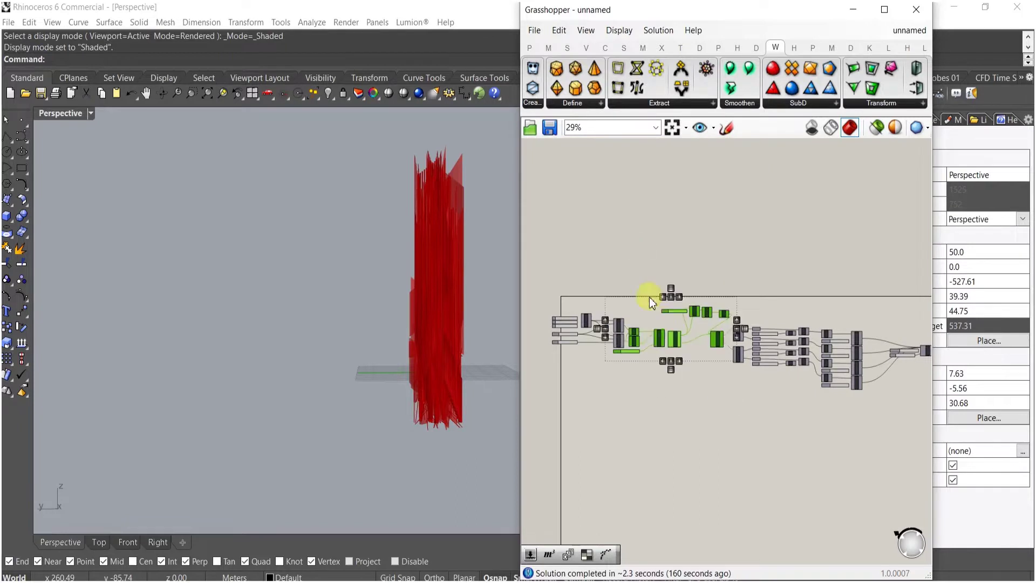
pyautogui.scroll(1, 668, 334)
pyautogui.middleClick(669, 335)
pyautogui.click(707, 299)
pyautogui.click(740, 404)
# - Bake the scaled mesh from the Scale NU component at the end of the definition
pyautogui.moveTo(748, 399); pyautogui.dragTo(805, 381, button='right')
pyautogui.scroll(-4, 708, 385)
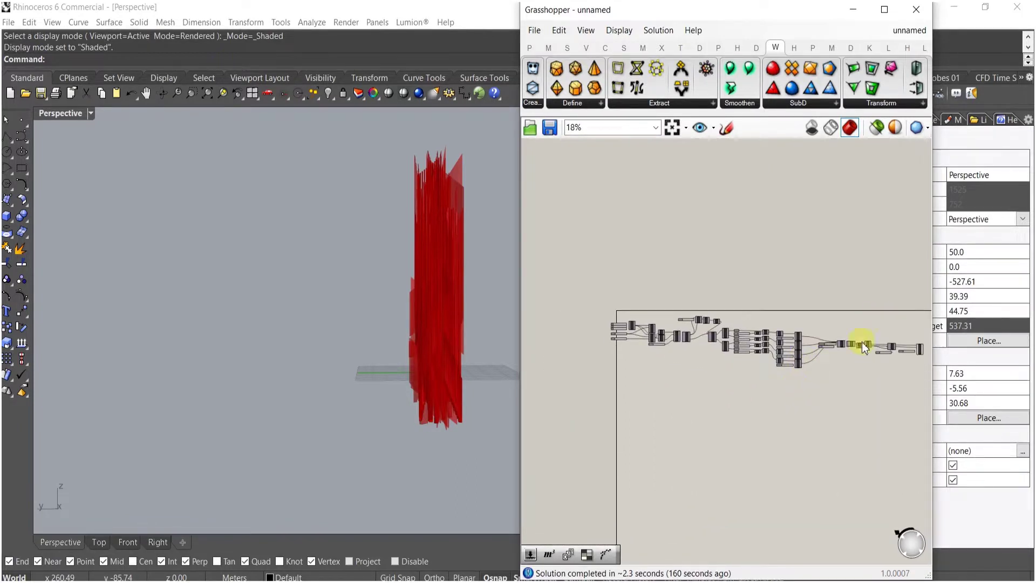
pyautogui.scroll(1, 690, 400)
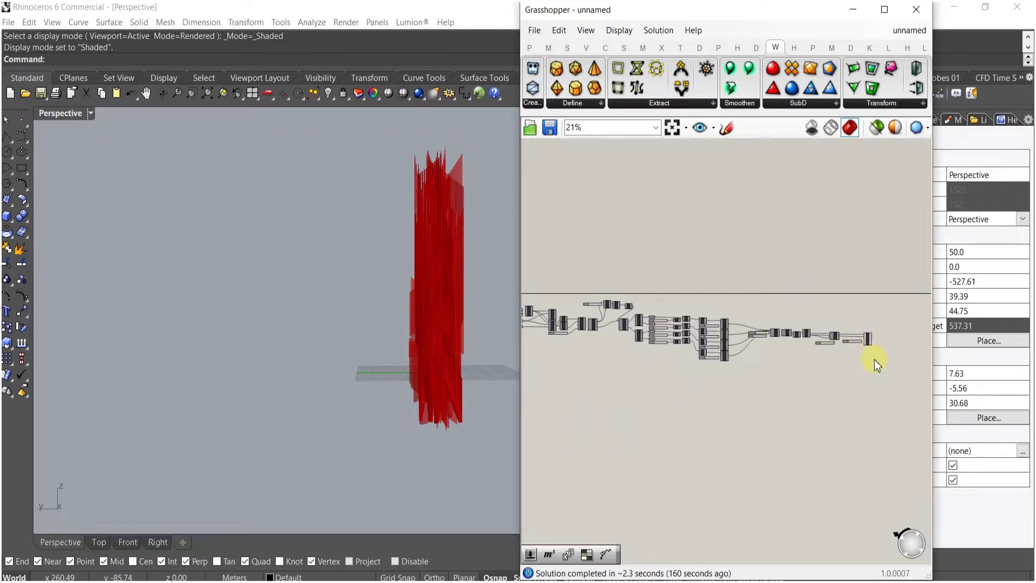
pyautogui.moveTo(866, 326); pyautogui.dragTo(865, 326)
pyautogui.middleClick(865, 334)
pyautogui.click(886, 357)
pyautogui.click(731, 408)
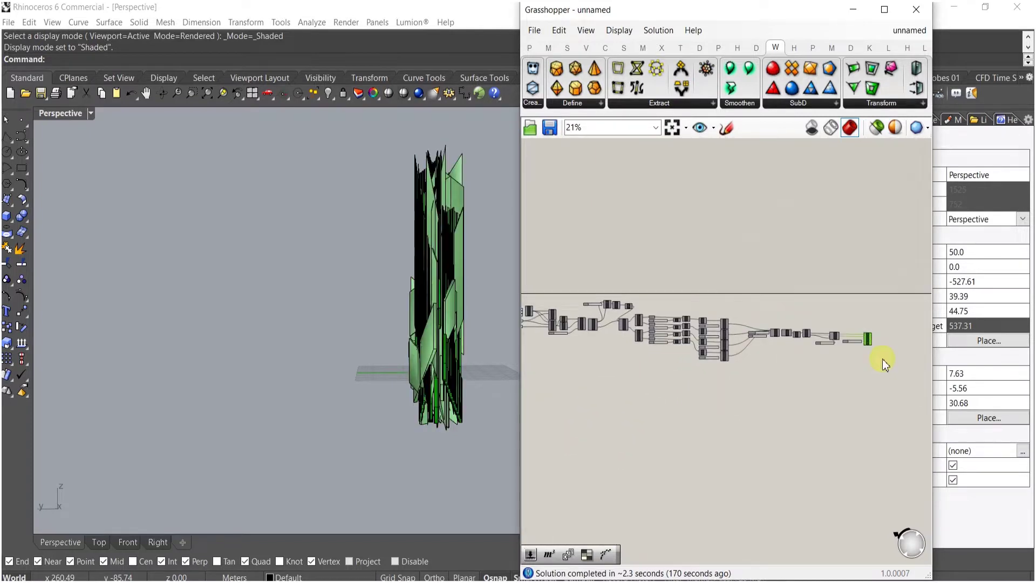
# - Select the baked mesh and move it away from the Grasshopper preview, beside the grid
pyautogui.moveTo(500, 230); pyautogui.dragTo(466, 372, button='right')
pyautogui.click(437, 299)
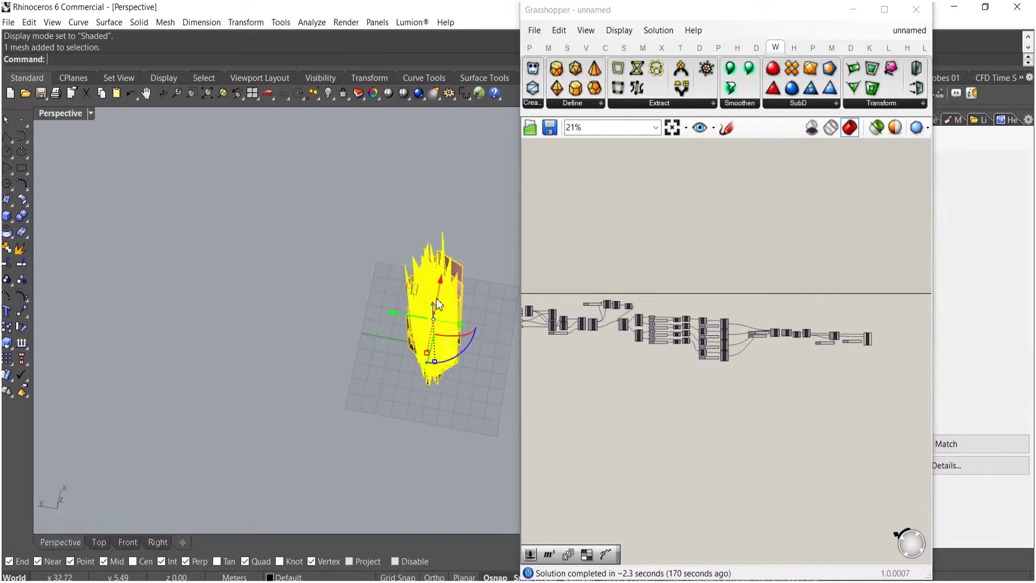
pyautogui.scroll(-6, 452, 277)
pyautogui.moveTo(448, 283); pyautogui.dragTo(391, 197)
pyautogui.press('alt')
pyautogui.moveTo(414, 319); pyautogui.dragTo(448, 279, button='right')
pyautogui.moveTo(584, 384); pyautogui.dragTo(633, 403, button='right')
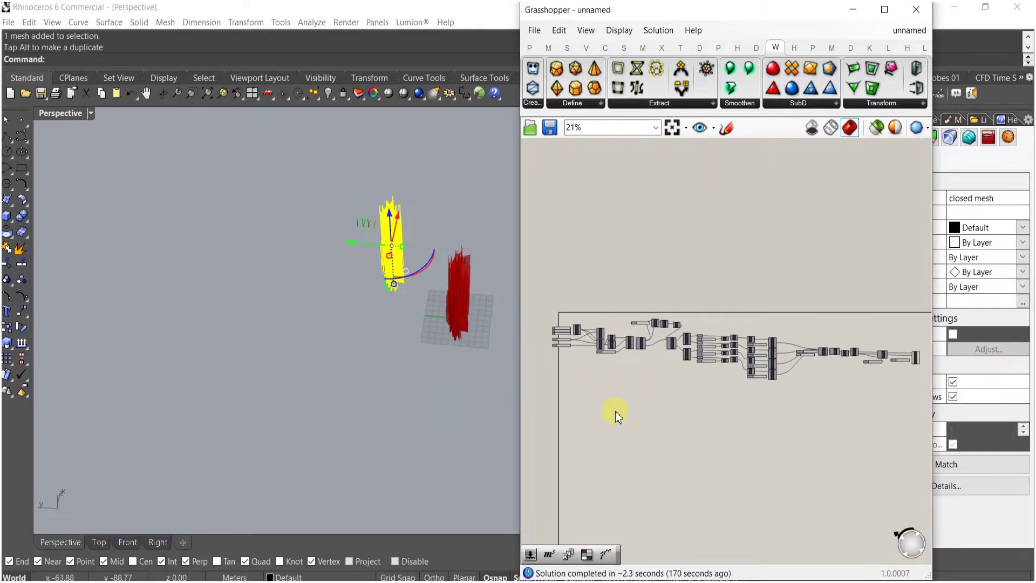
pyautogui.moveTo(415, 365)
pyautogui.mouseDown(button='right')
pyautogui.moveTo(409, 409)
pyautogui.moveTo(430, 356)
pyautogui.mouseUp(button='right')
pyautogui.scroll(9, 432, 378)
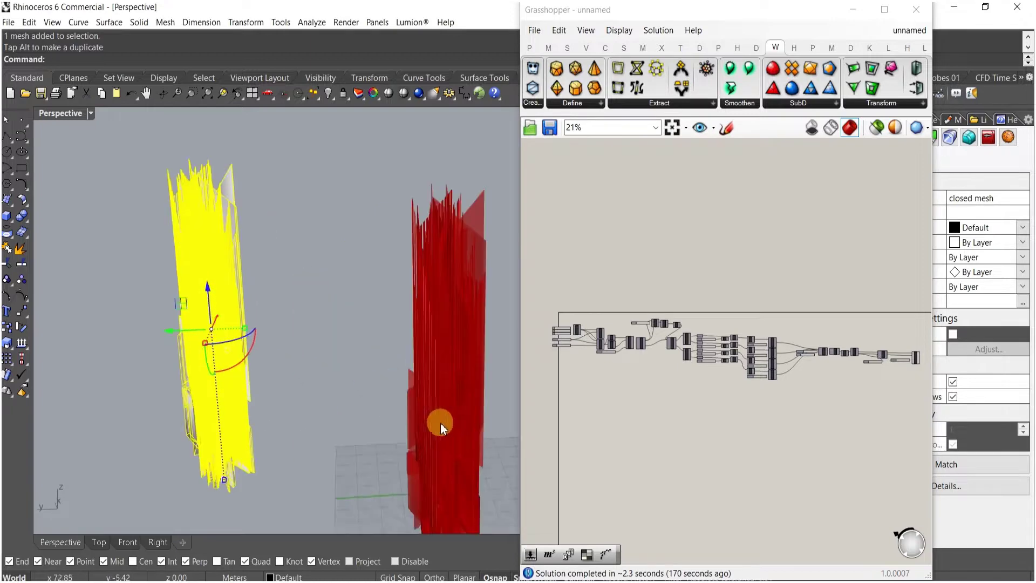
# - Set the Seed slider feeding the Populate 3D component to 5 to generate a new tower variation
pyautogui.moveTo(441, 423); pyautogui.dragTo(480, 405, button='right')
pyautogui.click(717, 400)
pyautogui.scroll(5, 711, 340)
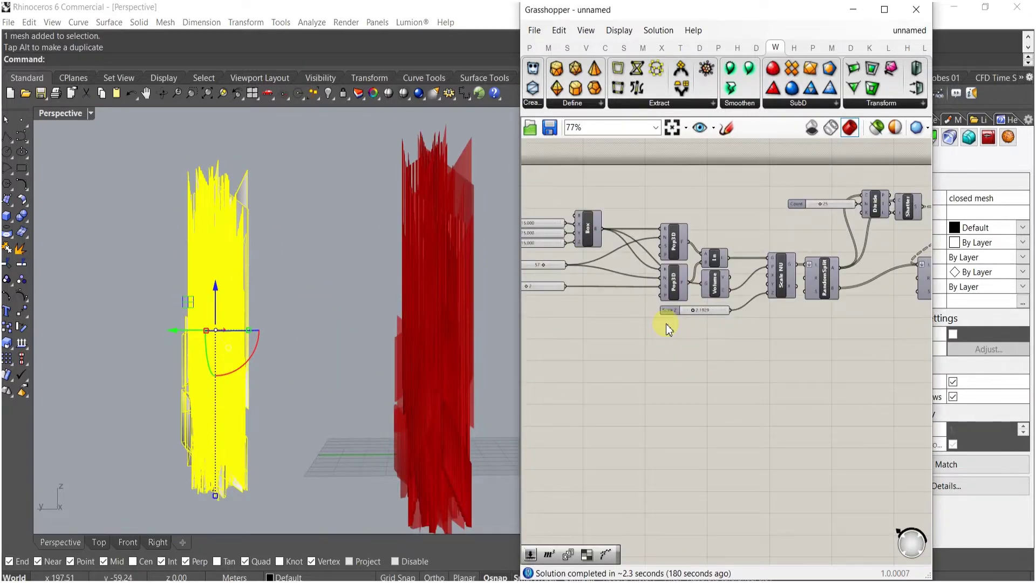
pyautogui.scroll(3, 672, 322)
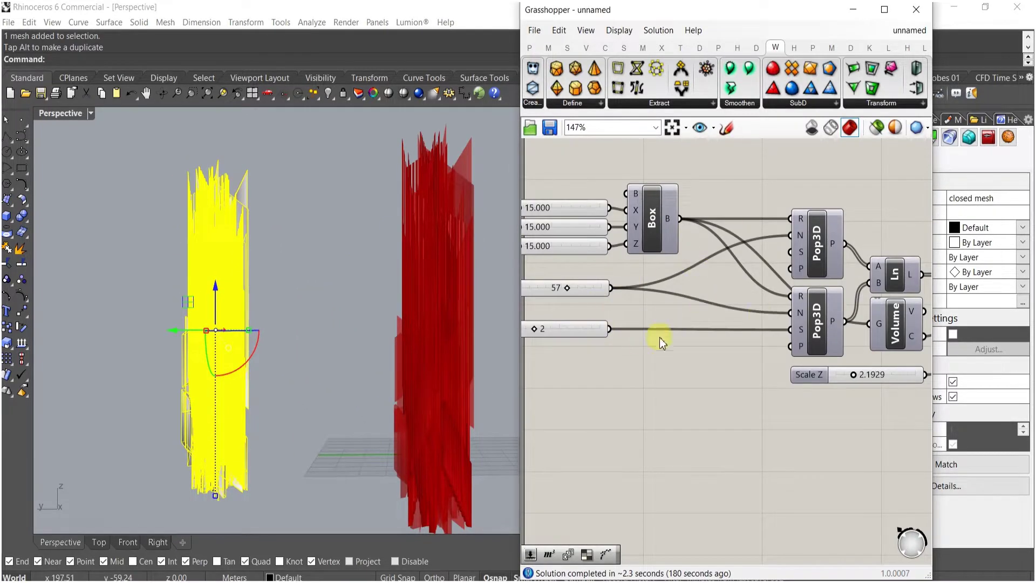
pyautogui.scroll(2, 660, 338)
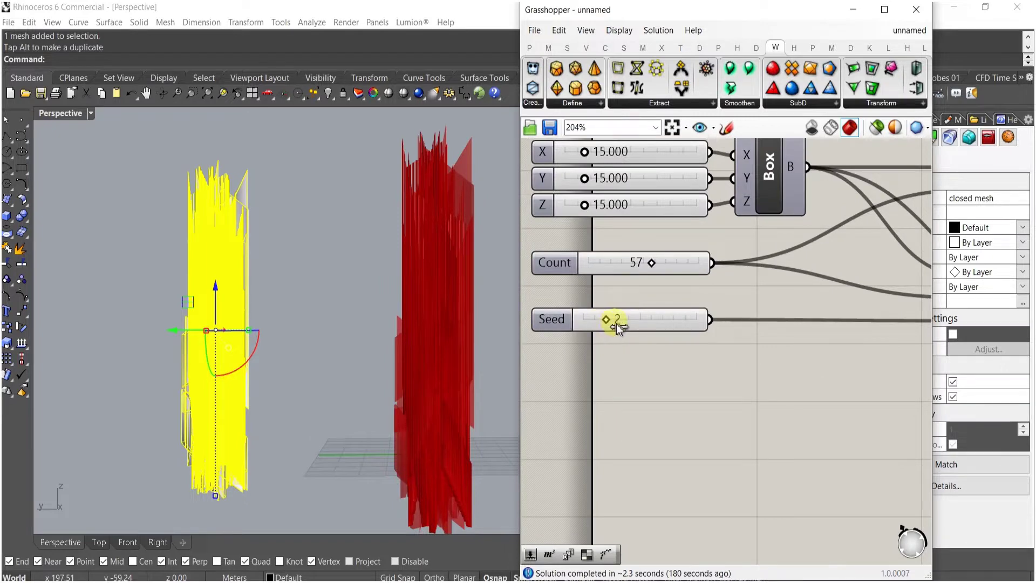
pyautogui.moveTo(647, 318); pyautogui.dragTo(636, 322)
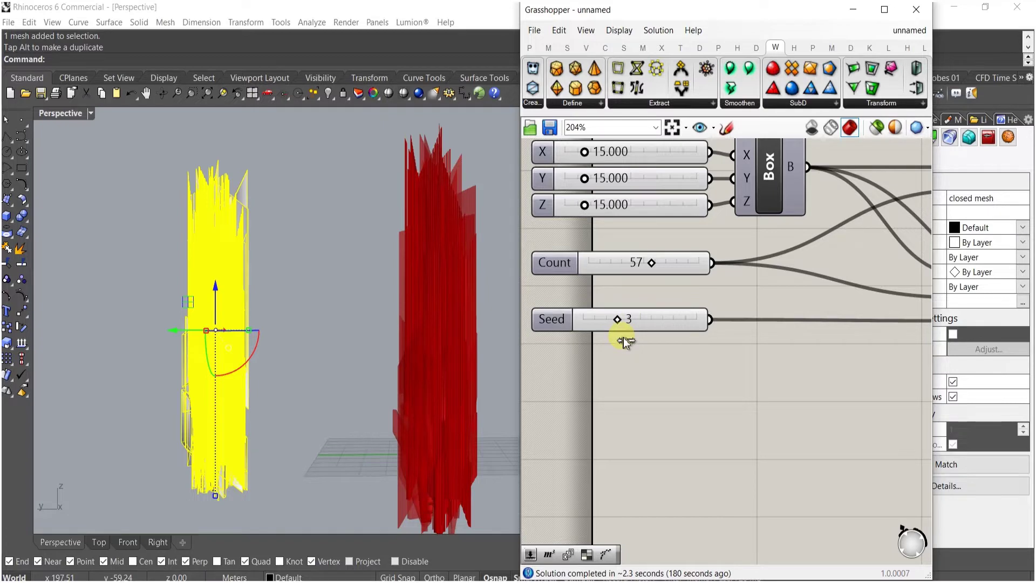
pyautogui.moveTo(625, 340); pyautogui.dragTo(623, 340)
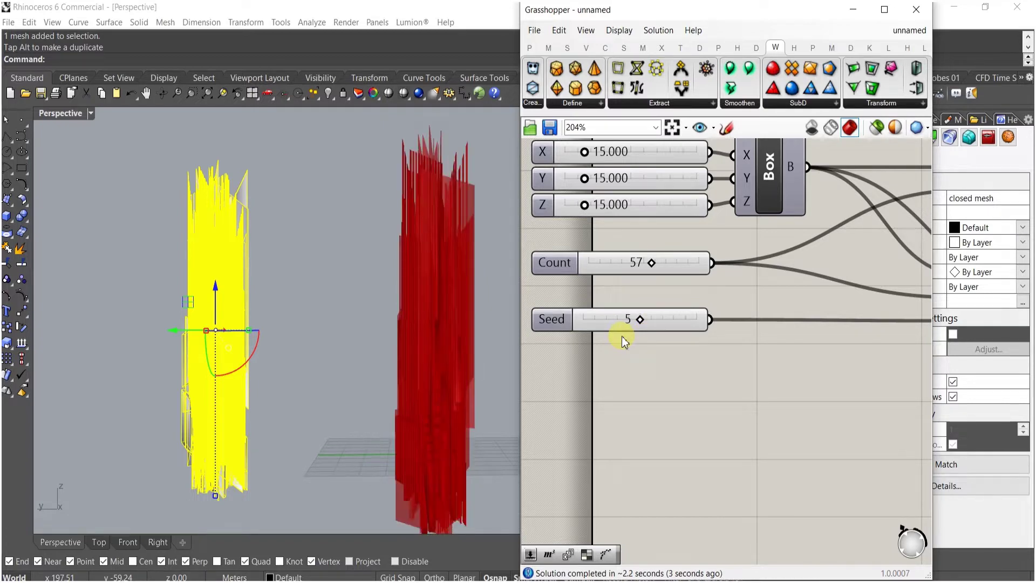
# - Bake the new tower variation from the Scale NU component at the end of the definition
pyautogui.moveTo(494, 375); pyautogui.dragTo(441, 394, button='right')
pyautogui.scroll(-8, 712, 347)
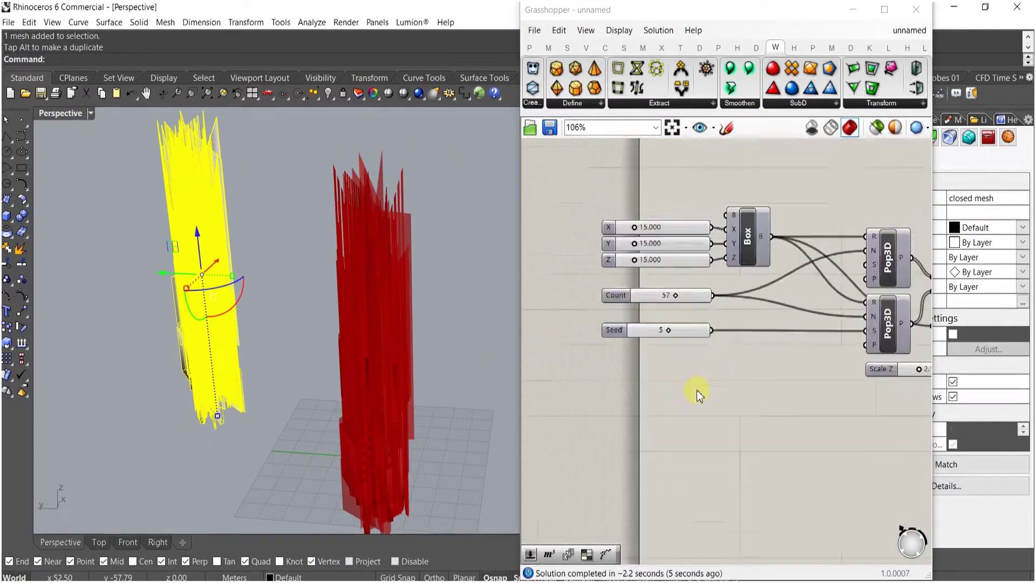
pyautogui.scroll(5, 766, 367)
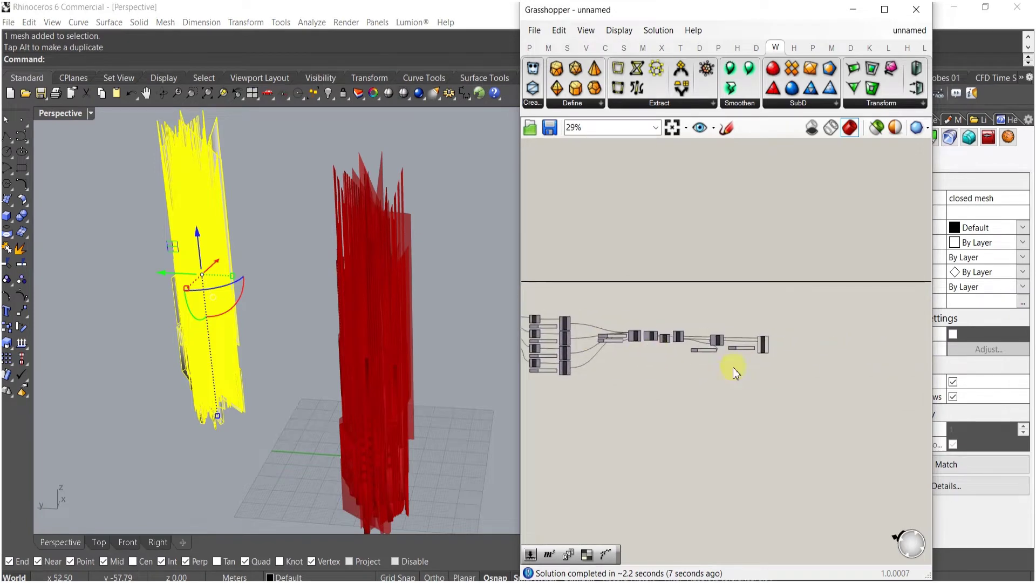
pyautogui.click(749, 340)
pyautogui.middleClick(749, 340)
pyautogui.click(776, 367)
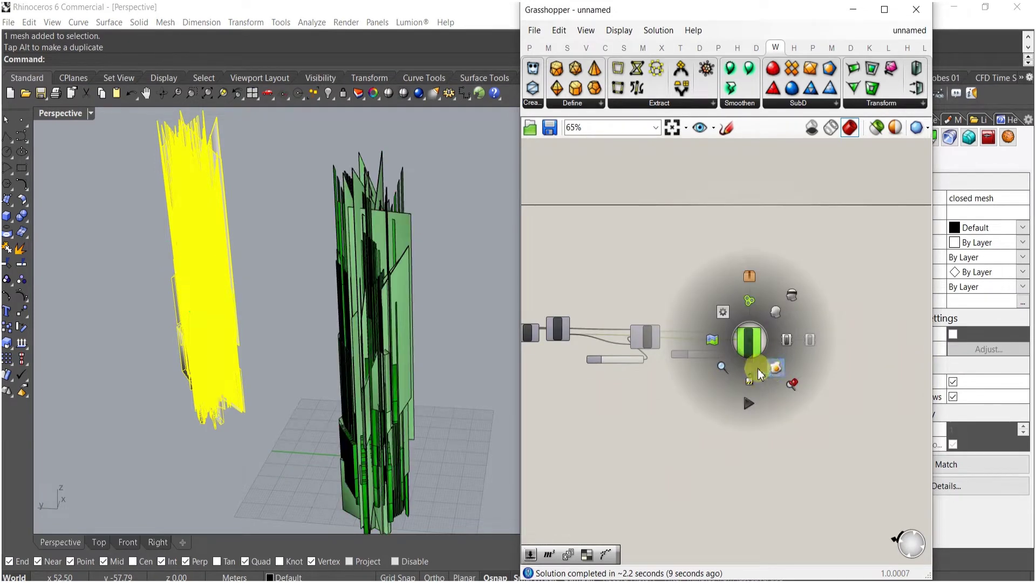
# - Move the newly baked mesh to the opposite side of the Grasshopper preview from the first baked tower
pyautogui.moveTo(458, 285); pyautogui.dragTo(375, 389, button='right')
pyautogui.moveTo(382, 376); pyautogui.dragTo(422, 213)
pyautogui.keyDown('shift'); pyautogui.moveTo(305, 406); pyautogui.dragTo(411, 229, button='right'); pyautogui.keyUp('shift')
pyautogui.keyDown('shift'); pyautogui.moveTo(385, 354); pyautogui.dragTo(396, 292, button='right'); pyautogui.keyUp('shift')
# - Set the Seed slider feeding the Populate 3D component to 10 for a third tower variation
pyautogui.moveTo(595, 407); pyautogui.dragTo(883, 340, button='right')
pyautogui.scroll(-5, 841, 350)
pyautogui.moveTo(605, 362); pyautogui.dragTo(695, 360, button='right')
pyautogui.scroll(10, 695, 365)
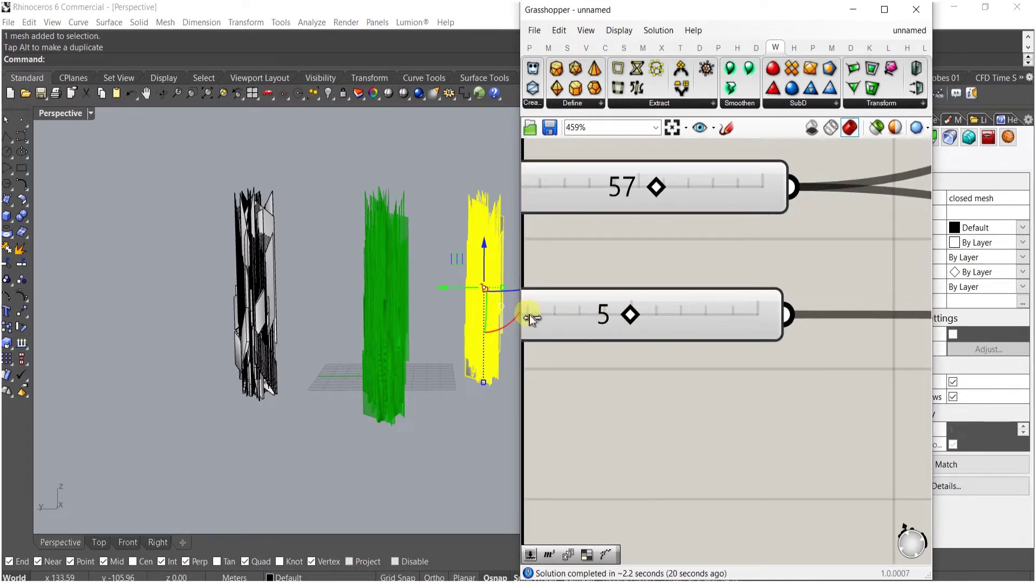
pyautogui.moveTo(542, 319); pyautogui.dragTo(757, 322)
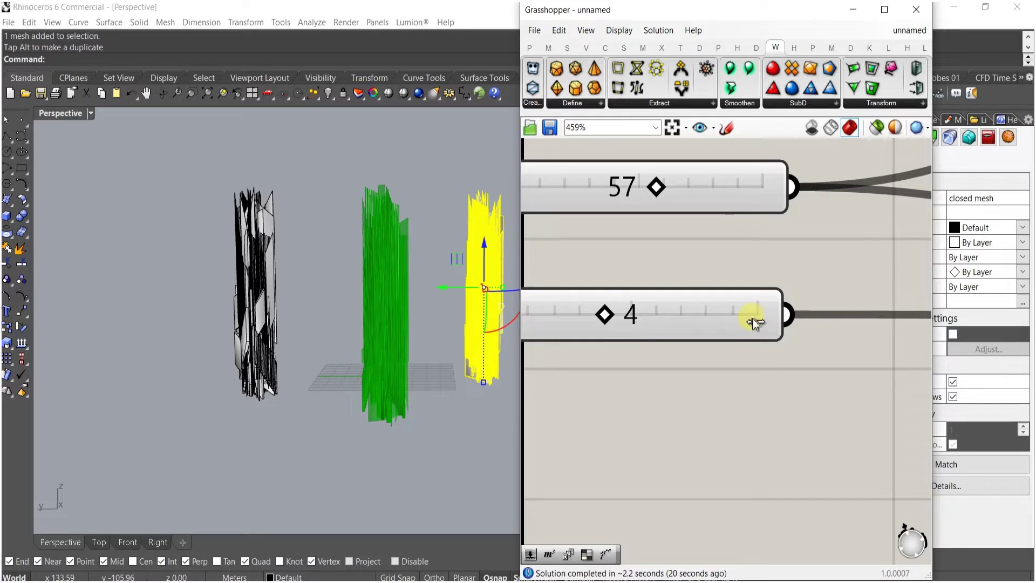
pyautogui.scroll(-8, 712, 325)
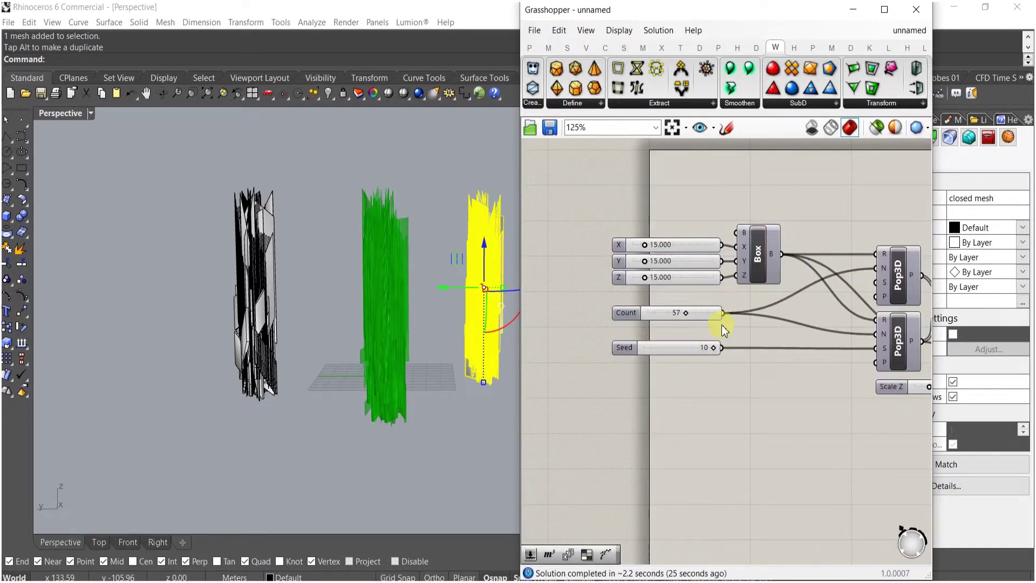
# - Bake the third tower variation from the Scale NU component and close the Grasshopper window
pyautogui.scroll(4, 760, 383)
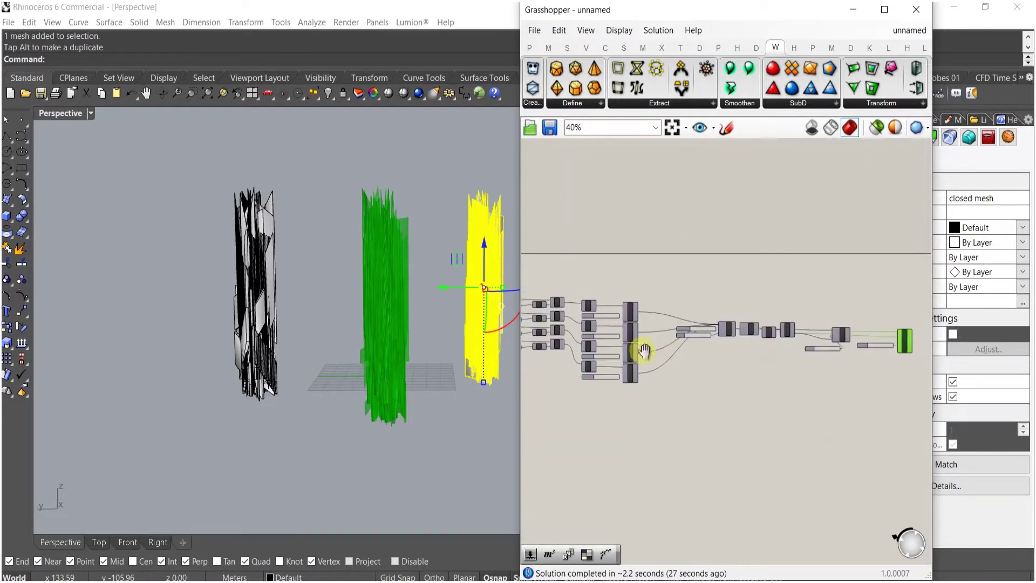
pyautogui.middleClick(766, 339)
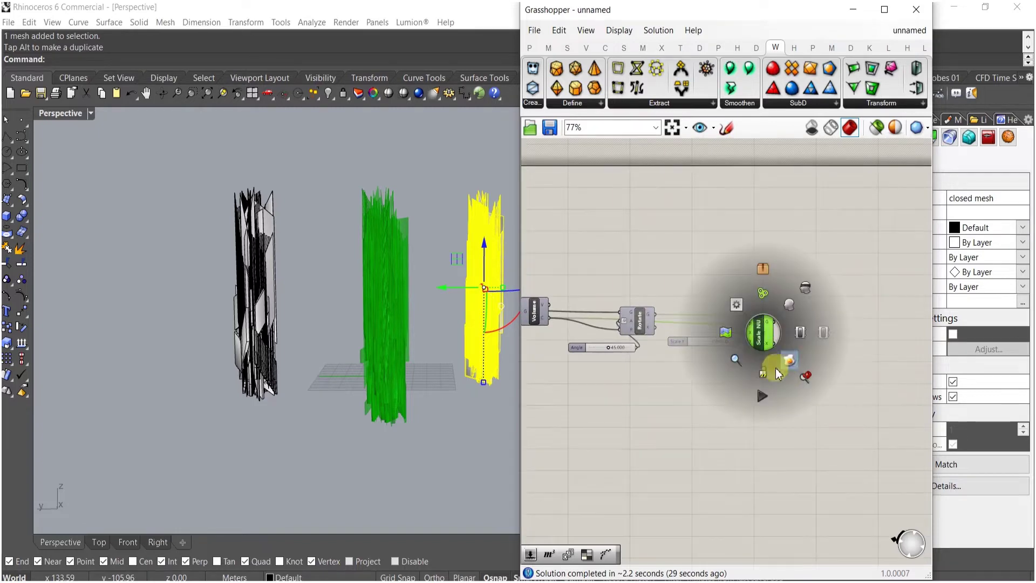
pyautogui.click(755, 406)
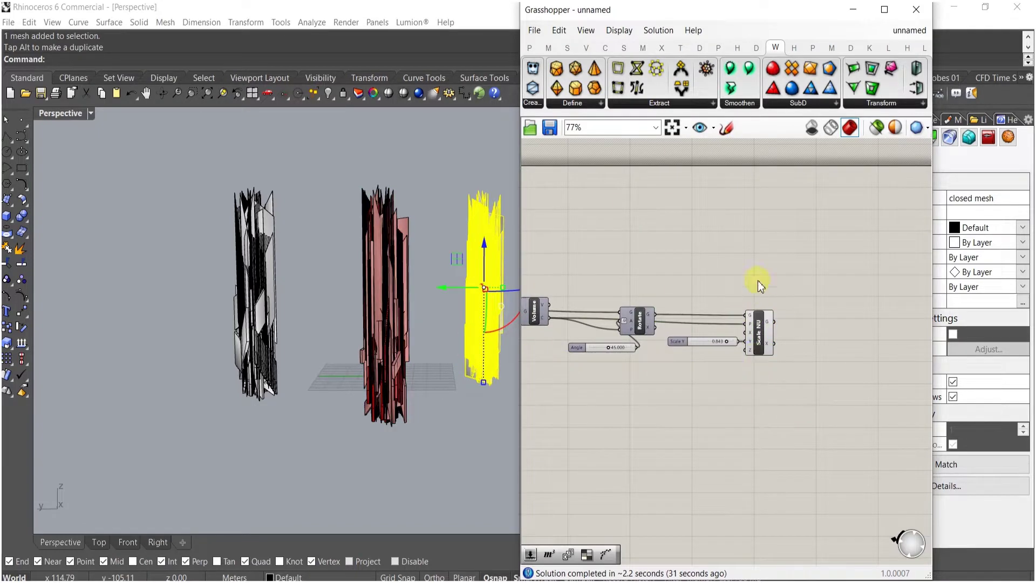
pyautogui.moveTo(760, 286); pyautogui.dragTo(802, 291, button='right')
pyautogui.click(915, 17)
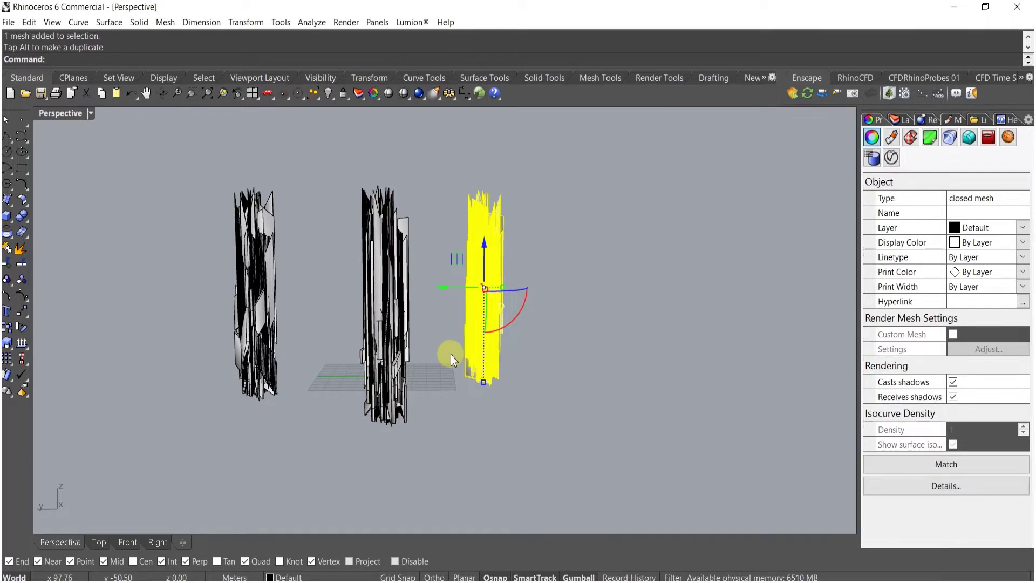
# - Deselect the baked tower and switch the Perspective viewport to the Rendered display mode
pyautogui.moveTo(451, 355)
pyautogui.mouseDown(button='right')
pyautogui.moveTo(507, 381)
pyautogui.moveTo(493, 393)
pyautogui.moveTo(463, 359)
pyautogui.mouseUp(button='right')
pyautogui.click(509, 383)
pyautogui.middleClick(440, 359)
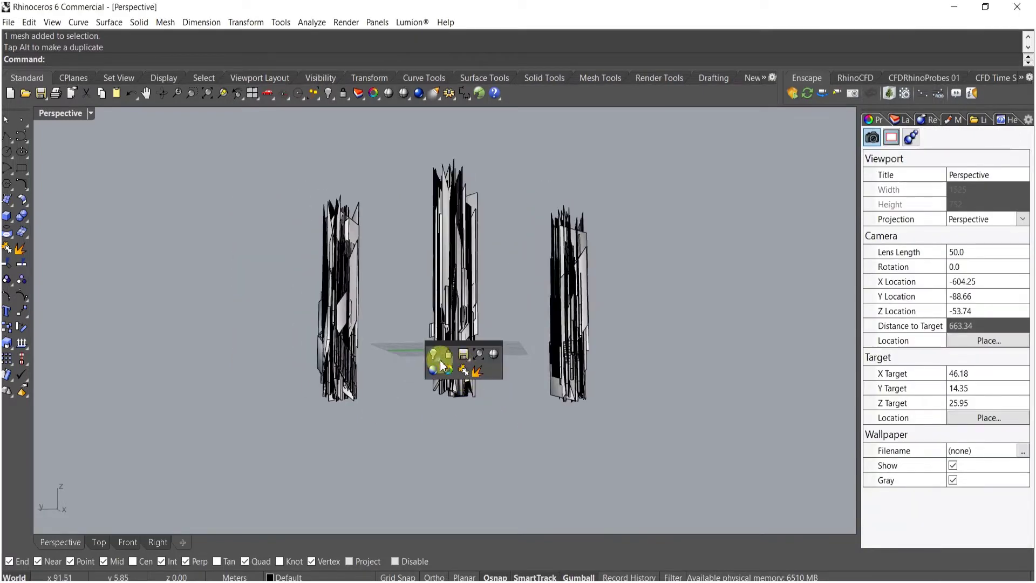
pyautogui.click(436, 372)
pyautogui.moveTo(457, 309); pyautogui.dragTo(464, 357, button='right')
pyautogui.scroll(4, 481, 300)
pyautogui.moveTo(463, 356); pyautogui.dragTo(528, 361, button='right')
# - Move the towers out of their straight row into a triangular layout and select the front tower
pyautogui.click(655, 290)
pyautogui.moveTo(654, 290); pyautogui.dragTo(553, 436, button='right')
pyautogui.moveTo(559, 433); pyautogui.dragTo(578, 436)
pyautogui.click(460, 370)
pyautogui.keyDown('shift'); pyautogui.moveTo(443, 210); pyautogui.dragTo(491, 353, button='right'); pyautogui.keyUp('shift')
pyautogui.click(406, 259)
pyautogui.moveTo(403, 311)
pyautogui.mouseDown()
pyautogui.moveTo(388, 311)
pyautogui.moveTo(401, 313)
pyautogui.mouseUp()
pyautogui.click(455, 349)
pyautogui.moveTo(455, 350); pyautogui.dragTo(500, 312, button='right')
pyautogui.click(501, 312)
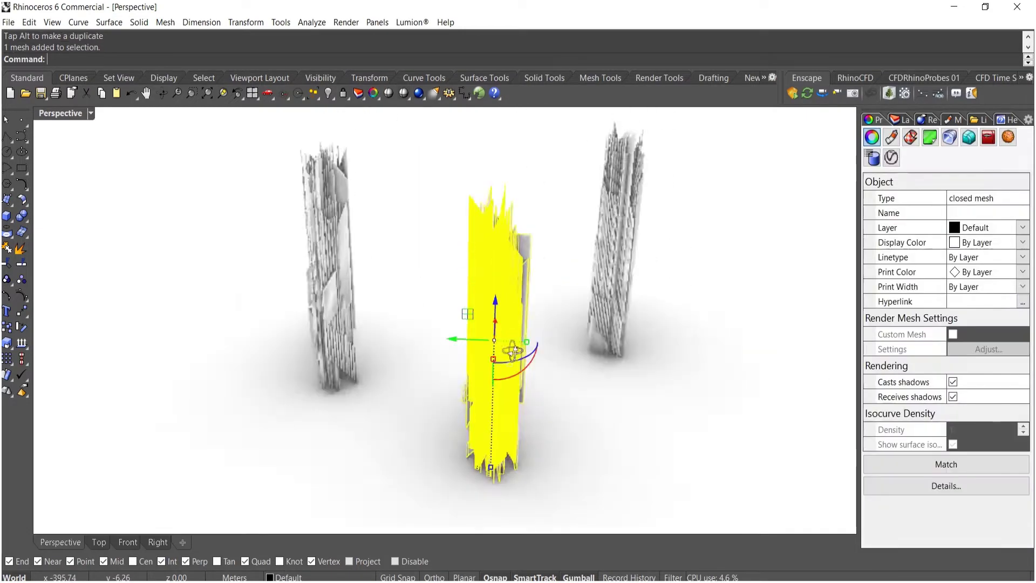
# - Try to rotate the front tower with the gumball and undo the rotation
pyautogui.moveTo(510, 351); pyautogui.dragTo(546, 444, button='right')
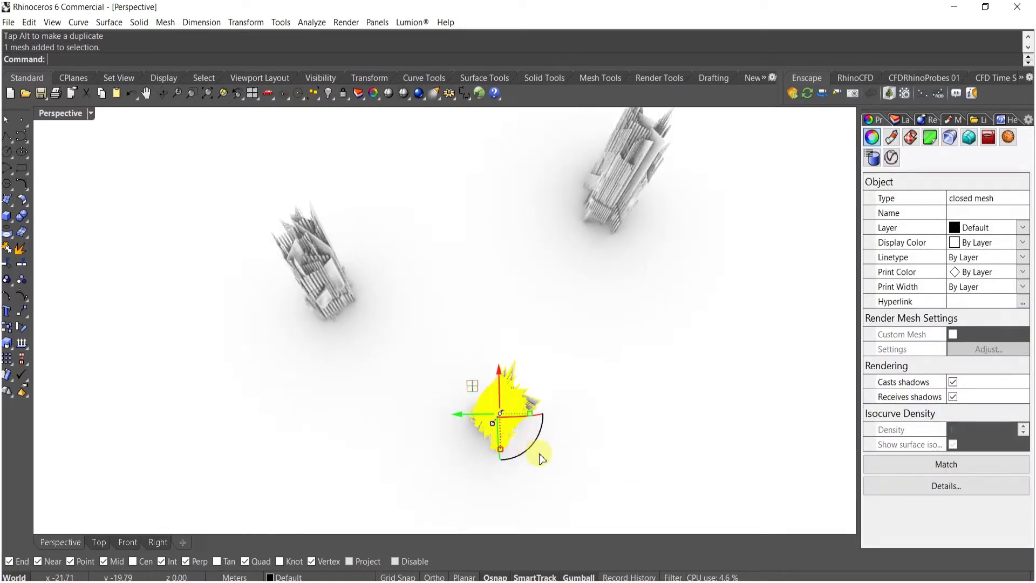
pyautogui.click(439, 358)
pyautogui.moveTo(453, 430); pyautogui.dragTo(335, 278, button='right')
pyautogui.moveTo(473, 243); pyautogui.dragTo(473, 354, button='right')
pyautogui.hotkey('ctrl', 'z')
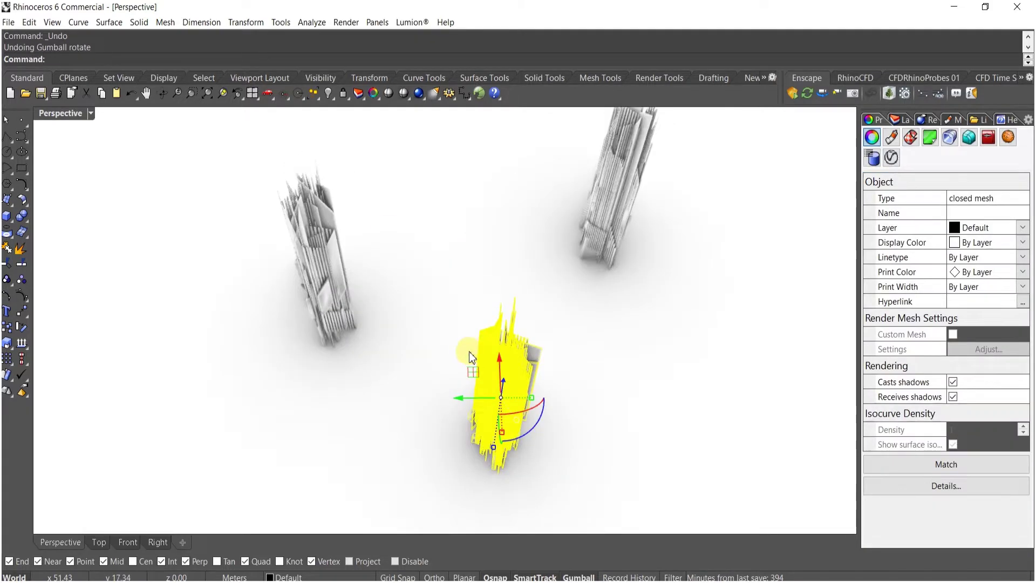
pyautogui.hotkey('ctrl', 'z')
# - Reposition the rear-left tower in plan to refine the triangular arrangement
pyautogui.click(472, 227)
pyautogui.moveTo(411, 281); pyautogui.dragTo(408, 359, button='right')
pyautogui.click(338, 280)
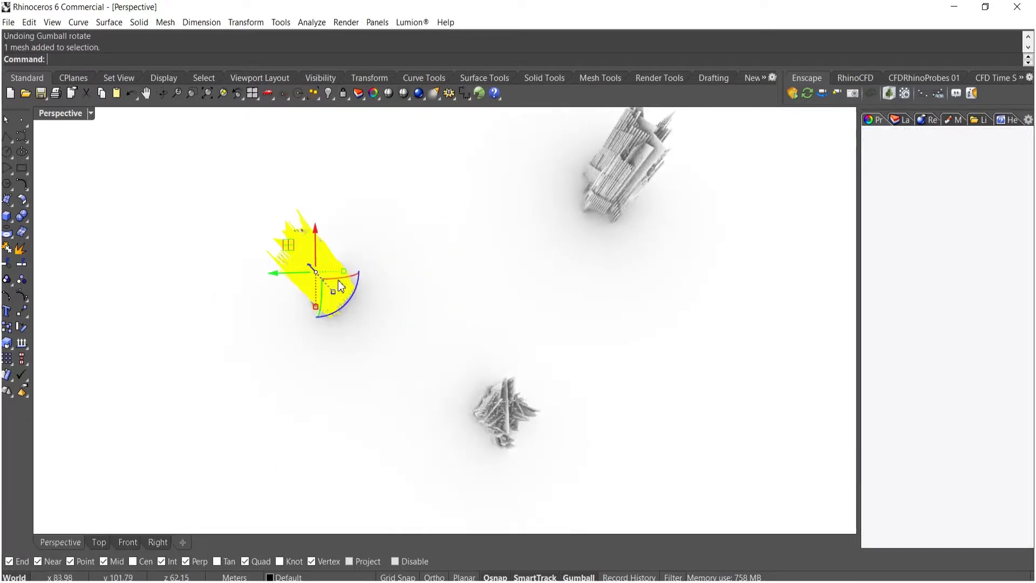
pyautogui.moveTo(287, 245); pyautogui.dragTo(317, 235)
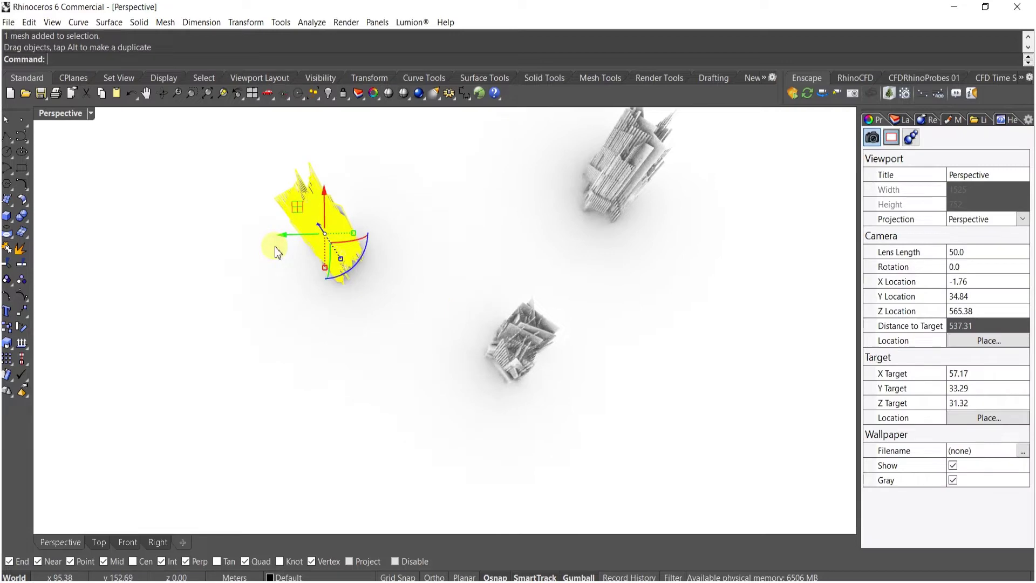
pyautogui.moveTo(362, 264); pyautogui.dragTo(521, 394)
pyautogui.moveTo(521, 394); pyautogui.dragTo(465, 300, button='right')
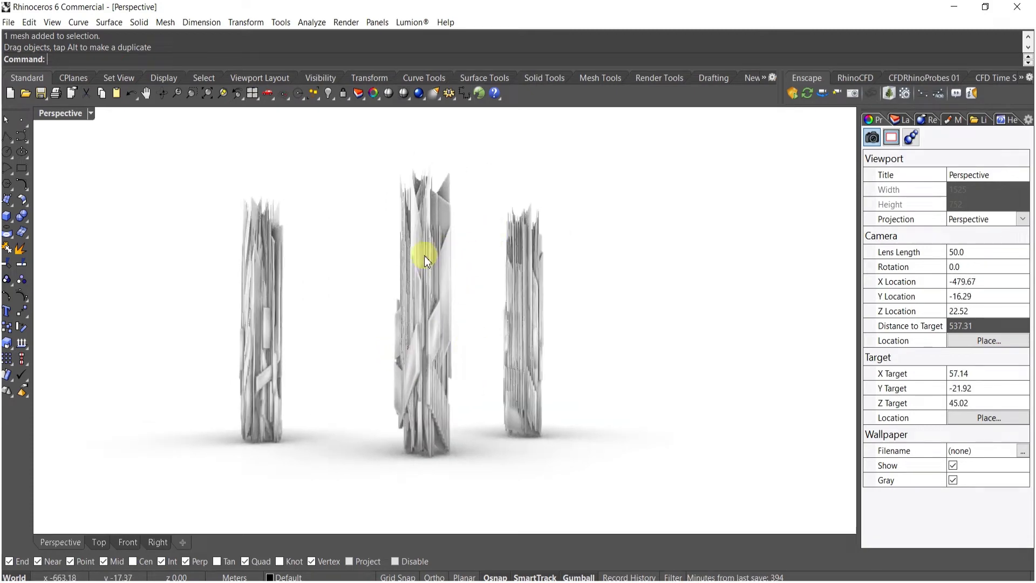
# - Select all three towers and set the Perspective viewport to the Shaded display mode
pyautogui.scroll(-6, 464, 379)
pyautogui.keyDown('shift'); pyautogui.moveTo(407, 385); pyautogui.dragTo(413, 322, button='right'); pyautogui.keyUp('shift')
pyautogui.moveTo(444, 292); pyautogui.dragTo(431, 333, button='right')
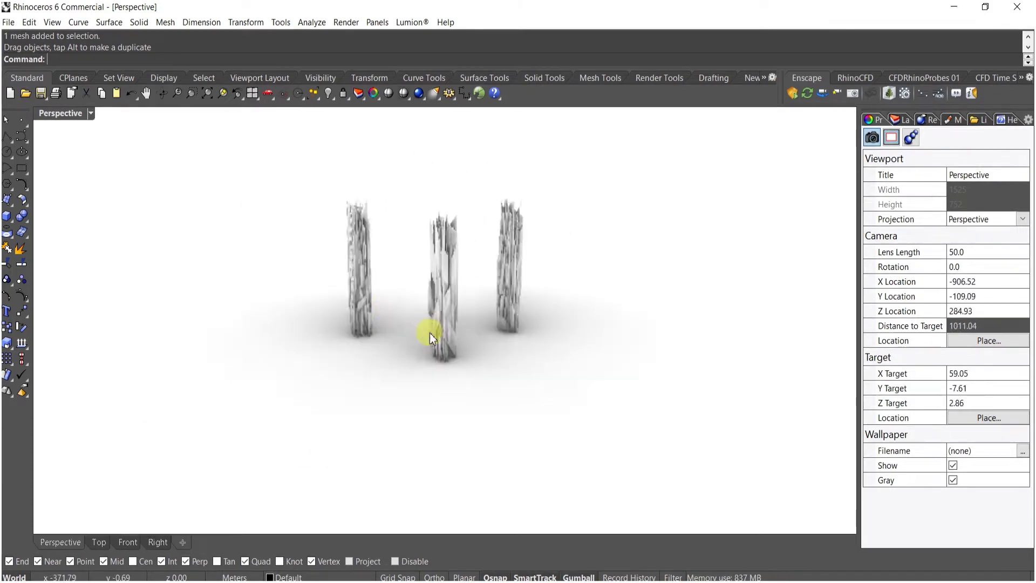
pyautogui.moveTo(443, 256); pyautogui.dragTo(447, 331, button='right')
pyautogui.moveTo(536, 373); pyautogui.dragTo(356, 270)
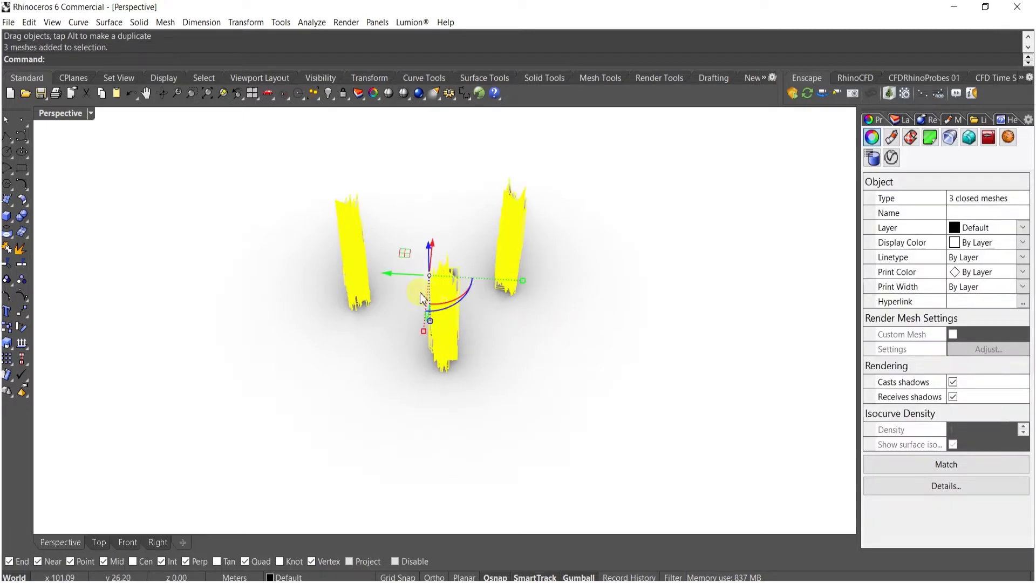
pyautogui.middleClick(450, 306)
pyautogui.click(453, 290)
pyautogui.moveTo(469, 338)
pyautogui.keyDown('shift'); pyautogui.mouseDown(button='right')
pyautogui.moveTo(474, 370)
pyautogui.moveTo(494, 295)
pyautogui.mouseUp(button='right'); pyautogui.keyUp('shift')
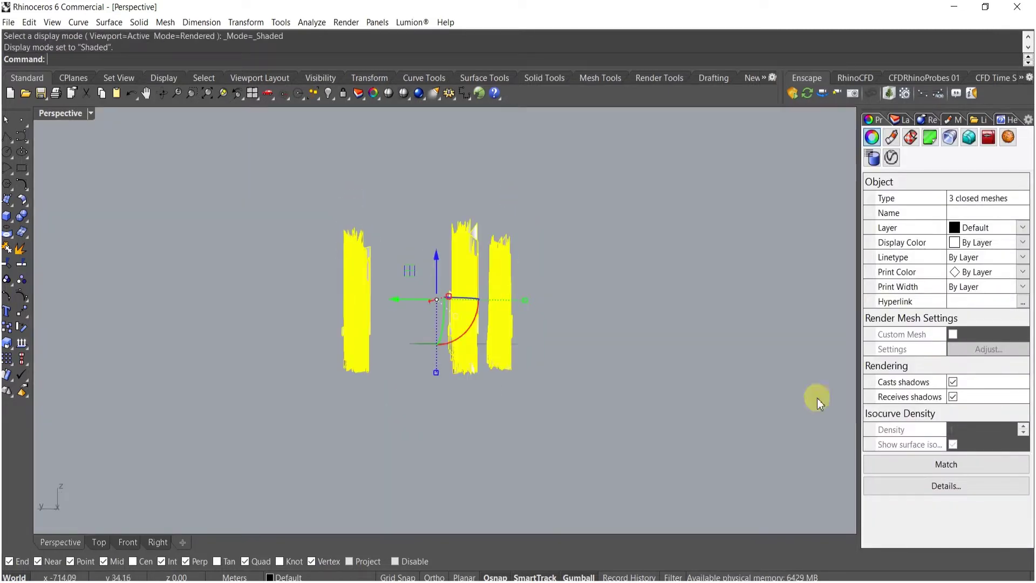
# - Create a bounding box around the three selected tower meshes
pyautogui.press('BackSpace')
pyautogui.press('BackSpace')
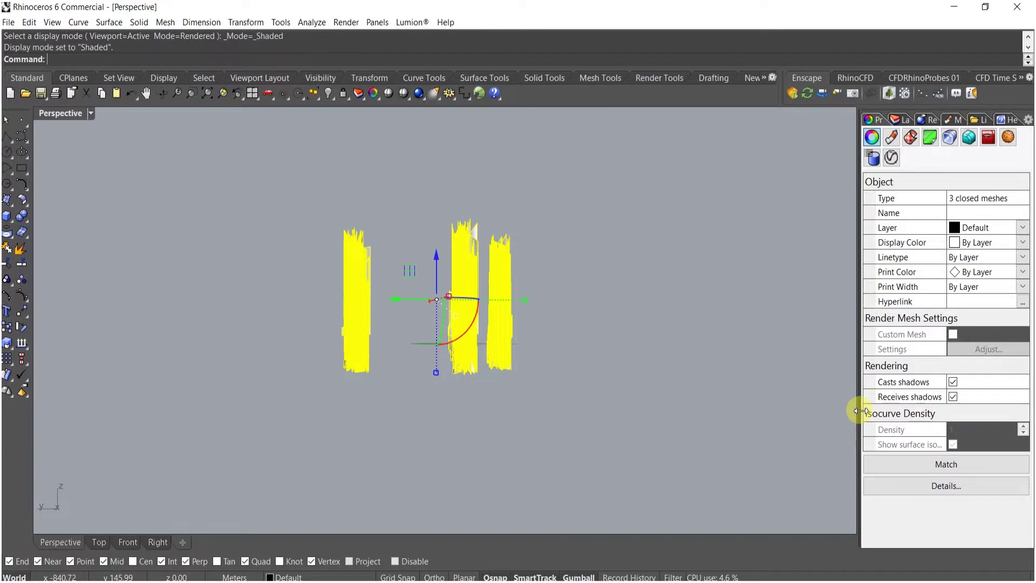
pyautogui.write('Bound')
pyautogui.press('Return')
pyautogui.press('Return')
# - Explode the bounding box and delete all its faces except the bottom surface
pyautogui.click(419, 402)
pyautogui.click(391, 377)
pyautogui.click(391, 378)
pyautogui.moveTo(393, 423); pyautogui.dragTo(384, 365, button='right')
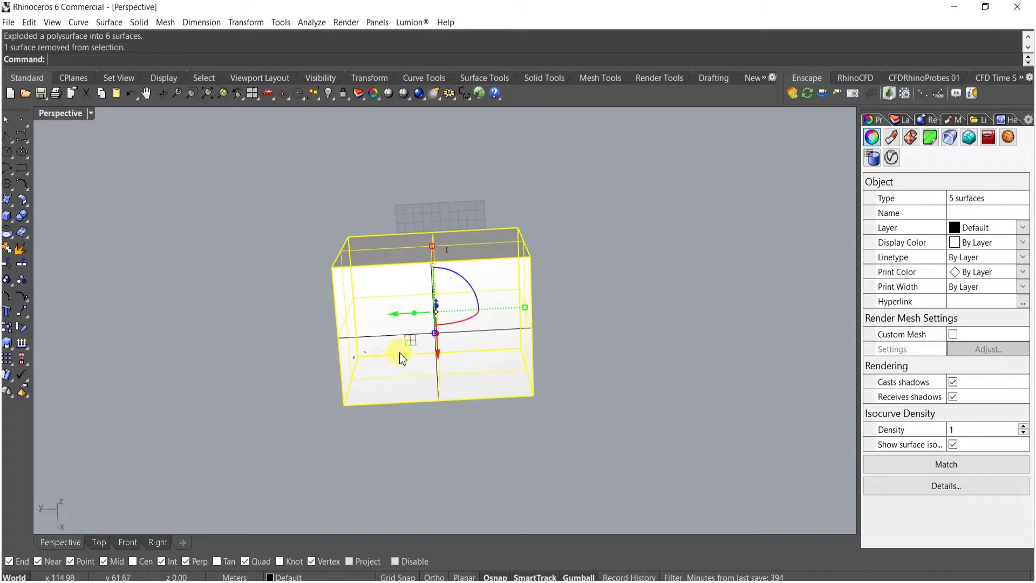
pyautogui.press('Delete')
# - Scale the remaining bottom surface into a large ground plane around the towers and adjust its position
pyautogui.click(398, 383)
pyautogui.moveTo(397, 309); pyautogui.dragTo(402, 337, button='right')
pyautogui.scroll(-7, 434, 391)
pyautogui.moveTo(420, 298); pyautogui.dragTo(274, 504)
pyautogui.keyDown('shift'); pyautogui.moveTo(318, 454); pyautogui.dragTo(435, 250, button='right'); pyautogui.keyUp('shift')
pyautogui.scroll(12, 435, 249)
pyautogui.keyDown('shift'); pyautogui.moveTo(459, 316); pyautogui.dragTo(462, 376, button='right'); pyautogui.keyUp('shift')
pyautogui.moveTo(462, 376); pyautogui.dragTo(498, 369)
pyautogui.moveTo(499, 372); pyautogui.dragTo(451, 258, button='right')
pyautogui.scroll(8, 427, 218)
pyautogui.keyDown('shift'); pyautogui.moveTo(475, 217); pyautogui.dragTo(586, 294, button='right'); pyautogui.keyUp('shift')
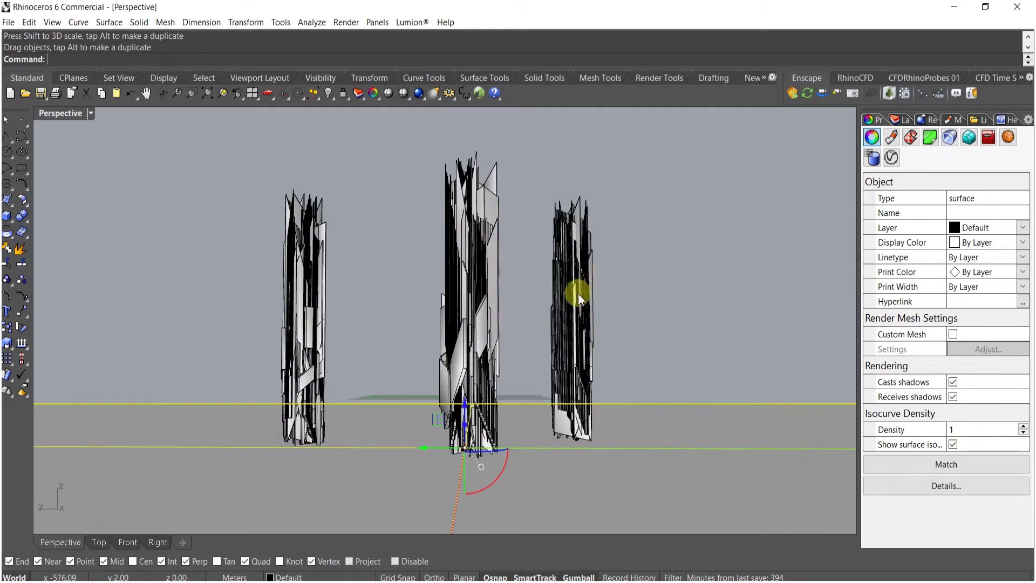
# - Enlarge the ground plane further with the gumball so it extends far beyond the three towers
pyautogui.click(593, 321)
pyautogui.moveTo(532, 333); pyautogui.dragTo(585, 319)
pyautogui.scroll(3, 462, 385)
pyautogui.moveTo(500, 294); pyautogui.dragTo(523, 316, button='right')
pyautogui.scroll(-20, 485, 277)
pyautogui.click(485, 277)
pyautogui.moveTo(486, 276); pyautogui.dragTo(454, 372, button='right')
pyautogui.click(460, 295)
pyautogui.moveTo(469, 356); pyautogui.dragTo(473, 376)
pyautogui.keyDown('shift'); pyautogui.moveTo(444, 299); pyautogui.dragTo(464, 355, button='right'); pyautogui.keyUp('shift')
# - Select the three tower meshes and lock them
pyautogui.moveTo(229, 243); pyautogui.dragTo(630, 389)
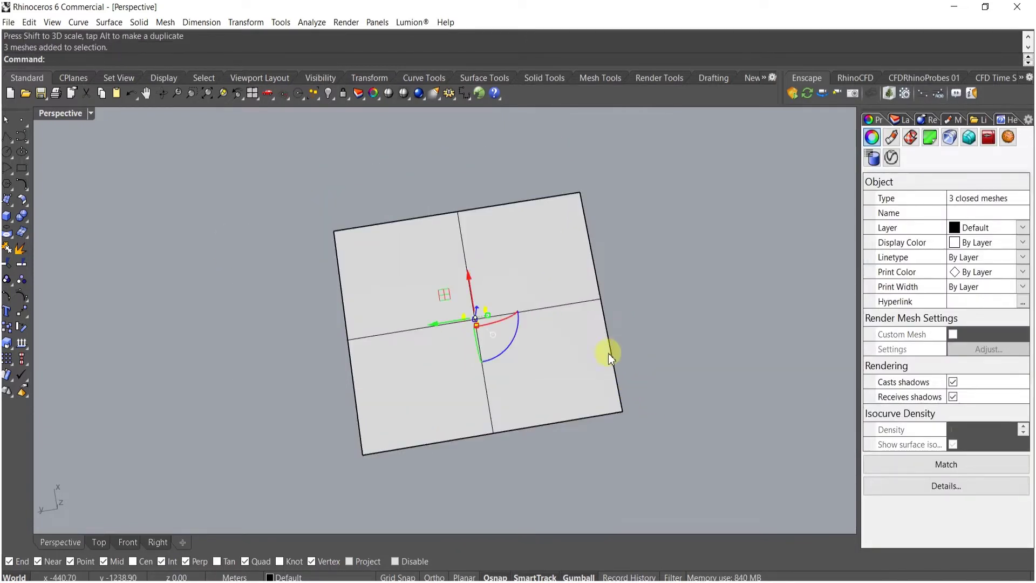
pyautogui.hotkey('ctrl', 'l')
pyautogui.scroll(6, 478, 331)
pyautogui.keyDown('shift'); pyautogui.moveTo(497, 363); pyautogui.dragTo(547, 363, button='right'); pyautogui.keyUp('shift')
pyautogui.moveTo(526, 363)
pyautogui.mouseDown(button='right')
pyautogui.moveTo(520, 314)
pyautogui.moveTo(477, 462)
pyautogui.moveTo(497, 384)
pyautogui.moveTo(521, 353)
pyautogui.mouseUp(button='right')
# - Raise the ground surface slightly at the tower bases and deselect it
pyautogui.click(527, 329)
pyautogui.scroll(8, 527, 329)
pyautogui.scroll(3, 477, 462)
pyautogui.keyDown('shift'); pyautogui.moveTo(548, 445); pyautogui.dragTo(528, 364, button='right'); pyautogui.keyUp('shift')
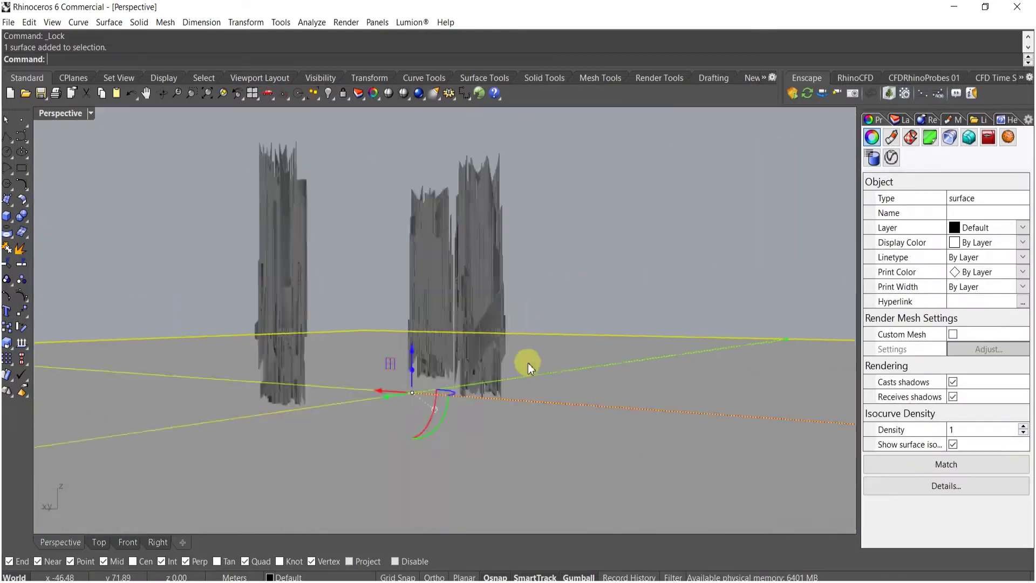
pyautogui.scroll(6, 497, 404)
pyautogui.moveTo(497, 405); pyautogui.dragTo(497, 371)
pyautogui.press('Escape')
# - Rebuild the ground surface with 75 points and degree 3 in both U and V, deleting the input
pyautogui.moveTo(493, 368); pyautogui.dragTo(479, 371, button='right')
pyautogui.scroll(-7, 480, 369)
pyautogui.moveTo(509, 287); pyautogui.dragTo(539, 387, button='right')
pyautogui.scroll(-7, 539, 388)
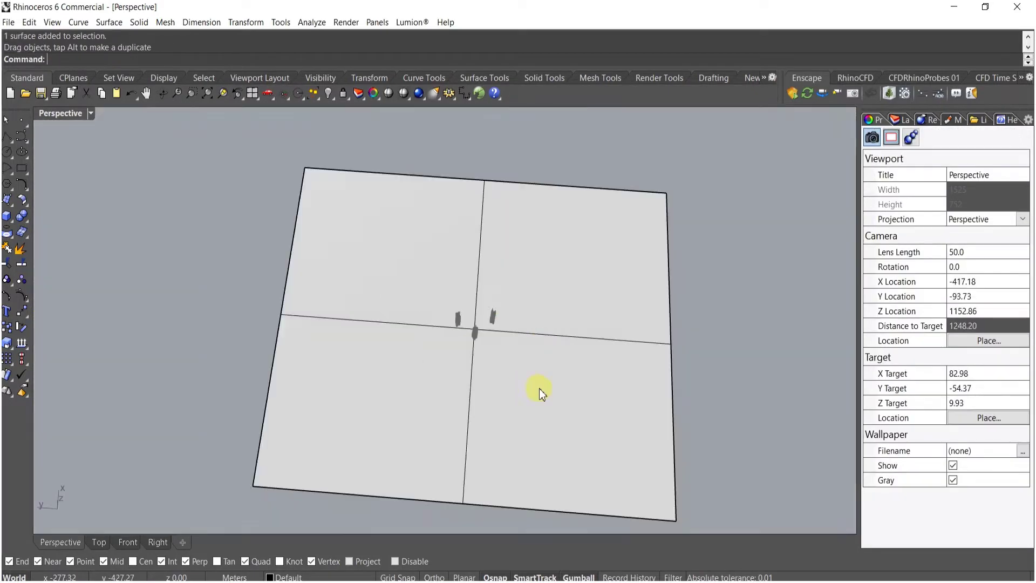
pyautogui.click(536, 388)
pyautogui.write('rebuild')
pyautogui.press('Return')
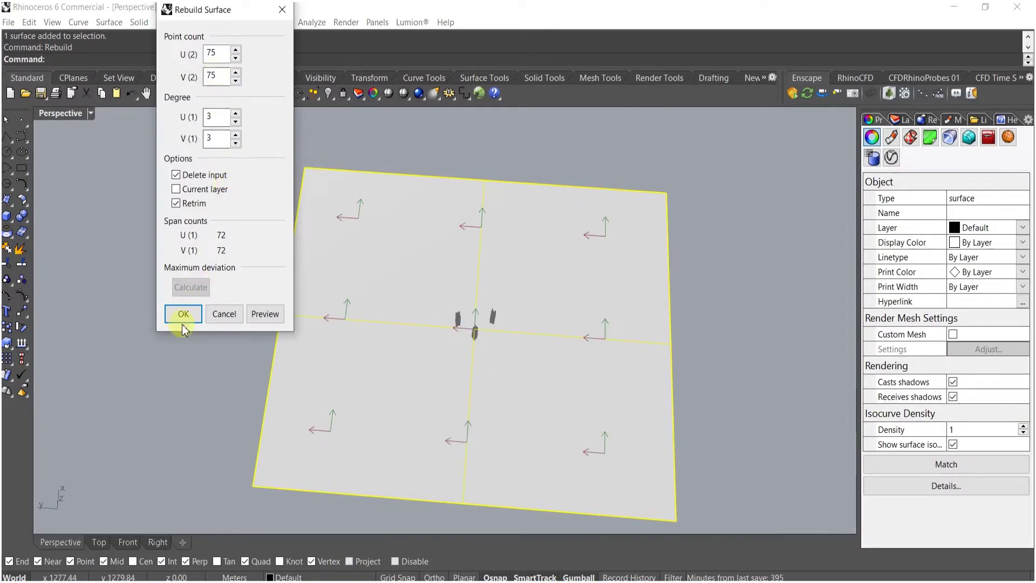
pyautogui.click(183, 317)
# - Turn on the control points of the rebuilt ground surface
pyautogui.keyDown('shift'); pyautogui.moveTo(374, 291); pyautogui.dragTo(323, 318, button='right'); pyautogui.keyUp('shift')
pyautogui.click(228, 124)
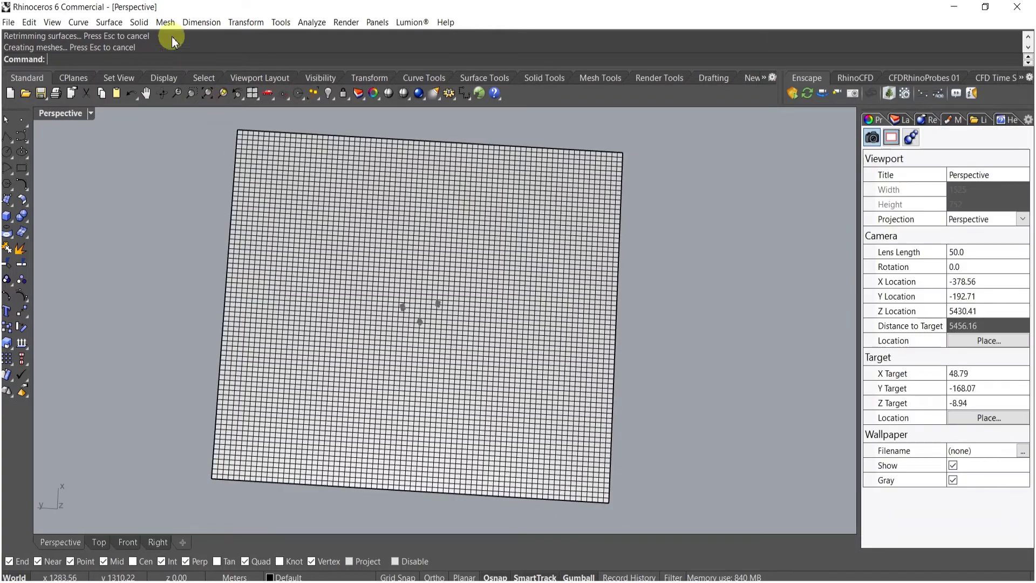
pyautogui.click(209, 78)
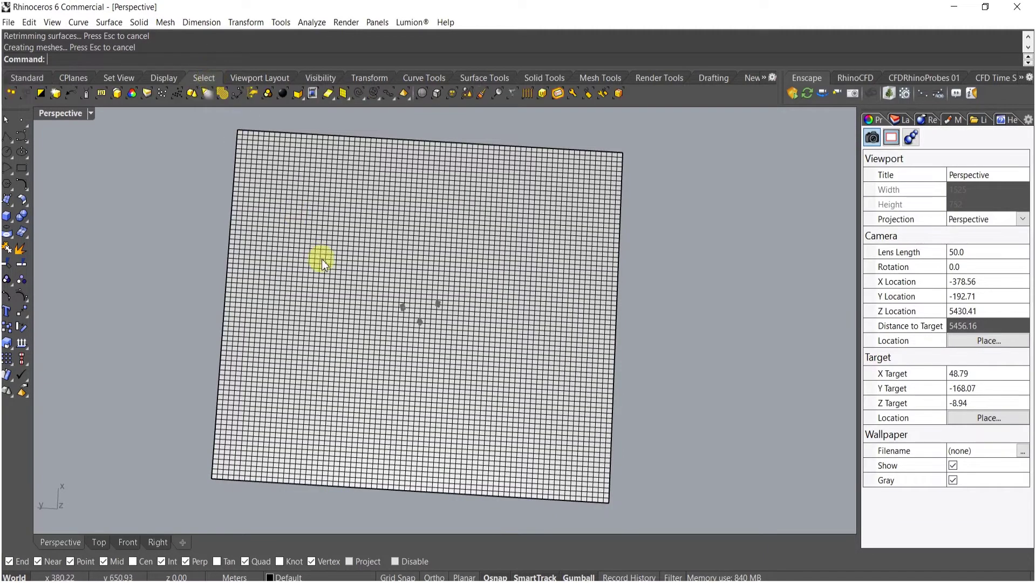
pyautogui.click(321, 261)
pyautogui.click(19, 296)
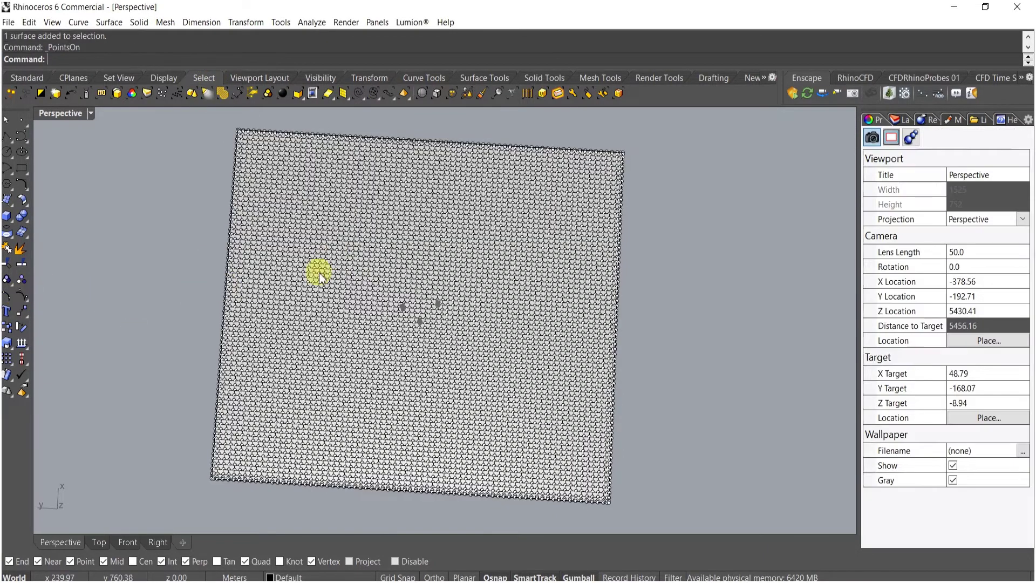
# - Brush-select narrow winding strips of control points on both sides of the three towers, adding a branch to each strip
pyautogui.click(480, 95)
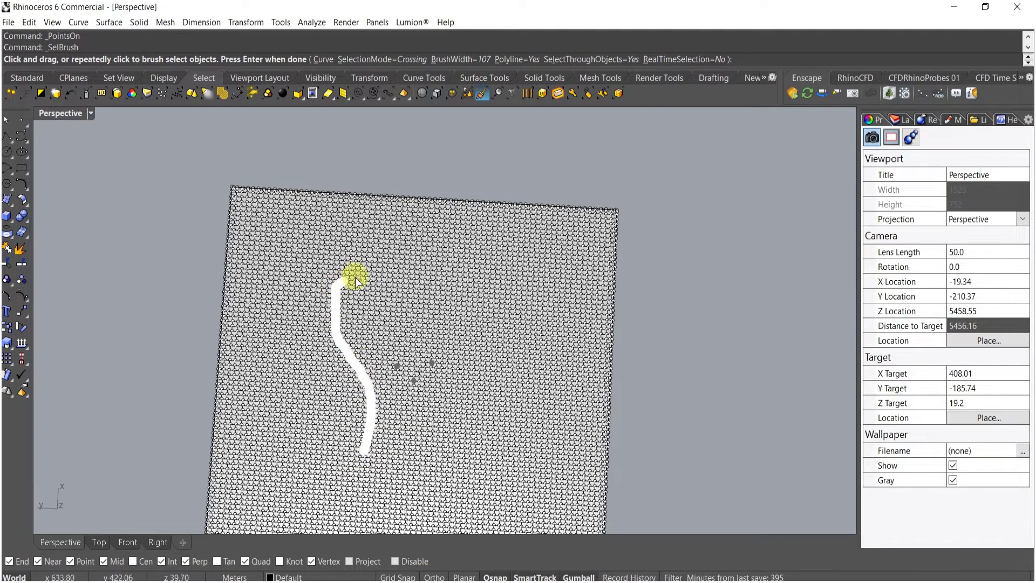
pyautogui.moveTo(403, 274); pyautogui.dragTo(406, 275)
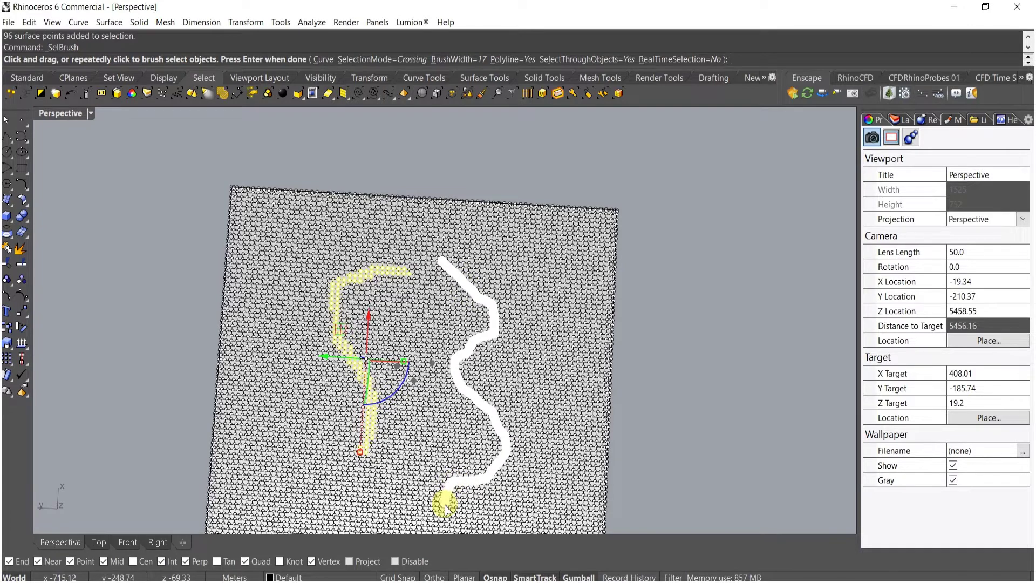
pyautogui.moveTo(445, 508); pyautogui.dragTo(445, 507)
pyautogui.moveTo(498, 429)
pyautogui.mouseDown()
pyautogui.moveTo(511, 346)
pyautogui.moveTo(488, 314)
pyautogui.mouseUp()
pyautogui.rightClick(480, 310)
pyautogui.moveTo(360, 342); pyautogui.dragTo(363, 348, button='right')
pyautogui.rightClick(363, 362)
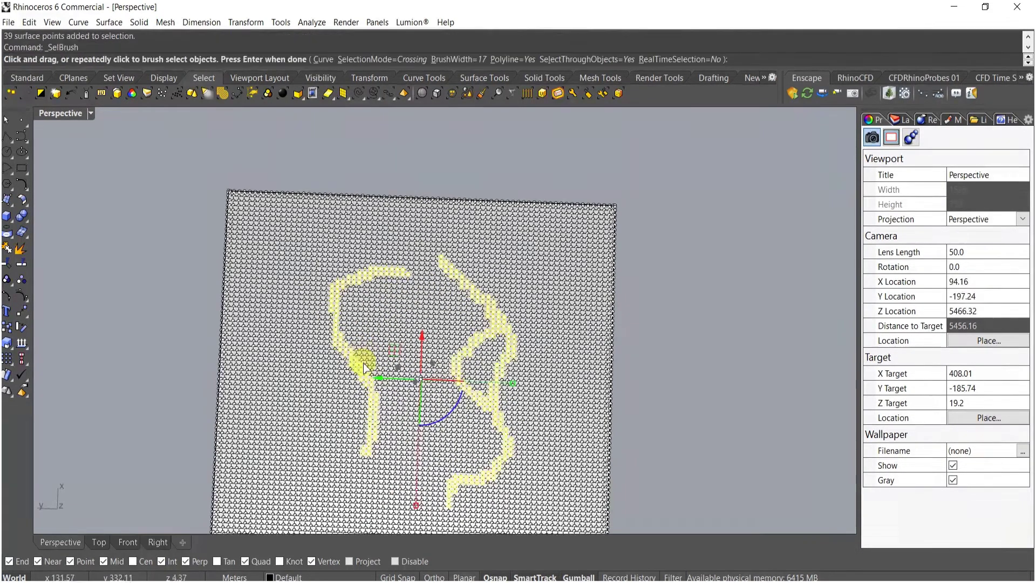
pyautogui.moveTo(392, 277); pyautogui.dragTo(393, 275)
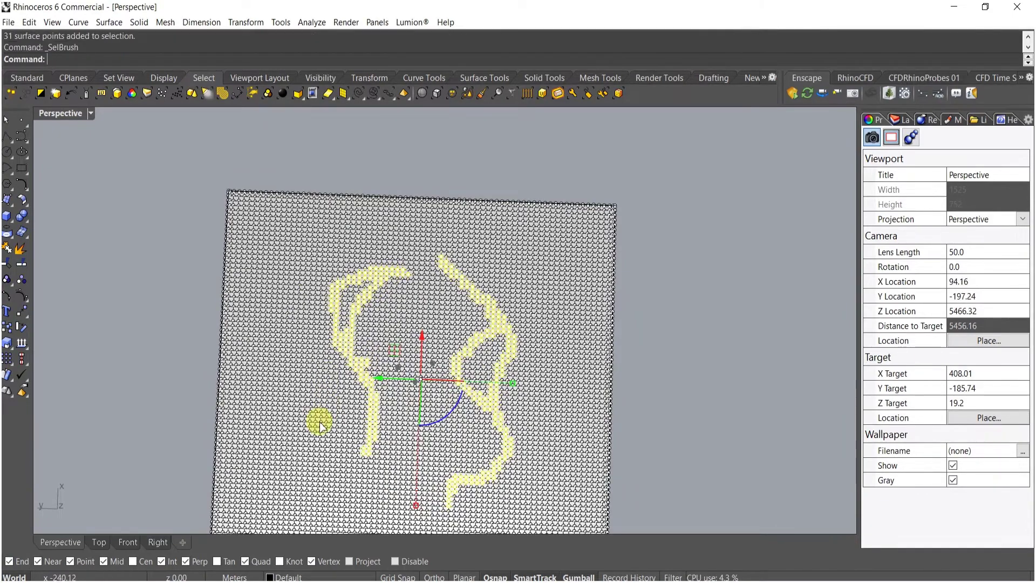
pyautogui.press('Return')
# - Raise the selected strips of control points into low ridges and deselect them
pyautogui.moveTo(366, 446); pyautogui.dragTo(447, 326, button='right')
pyautogui.moveTo(442, 317); pyautogui.dragTo(441, 319)
pyautogui.moveTo(440, 319); pyautogui.dragTo(432, 399, button='right')
pyautogui.press('Escape')
pyautogui.scroll(-6, 467, 301)
pyautogui.moveTo(466, 302); pyautogui.dragTo(388, 164, button='right')
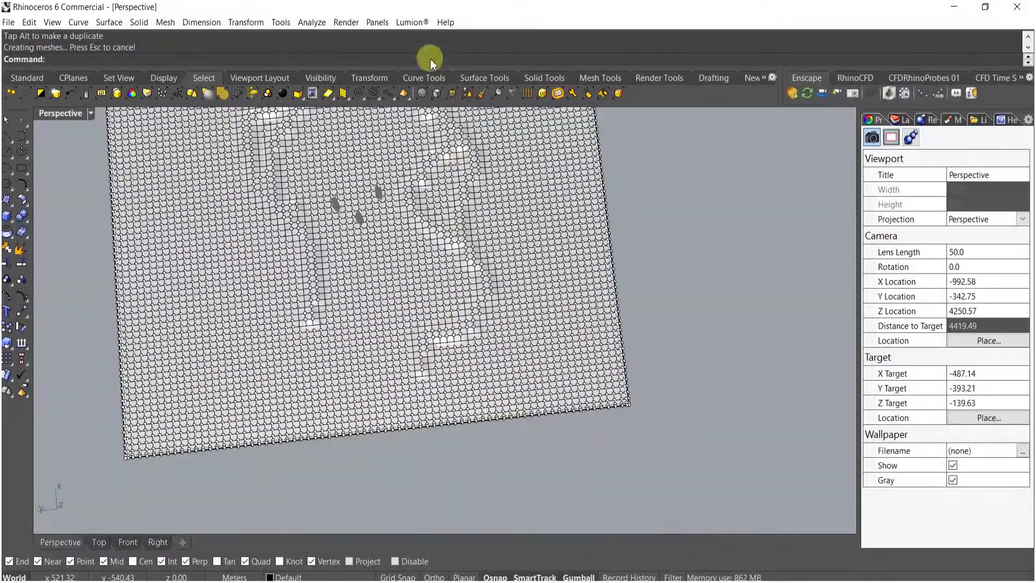
# - Brush-select wider bands of control points outside the ridges on both sides of the towers
pyautogui.click(482, 93)
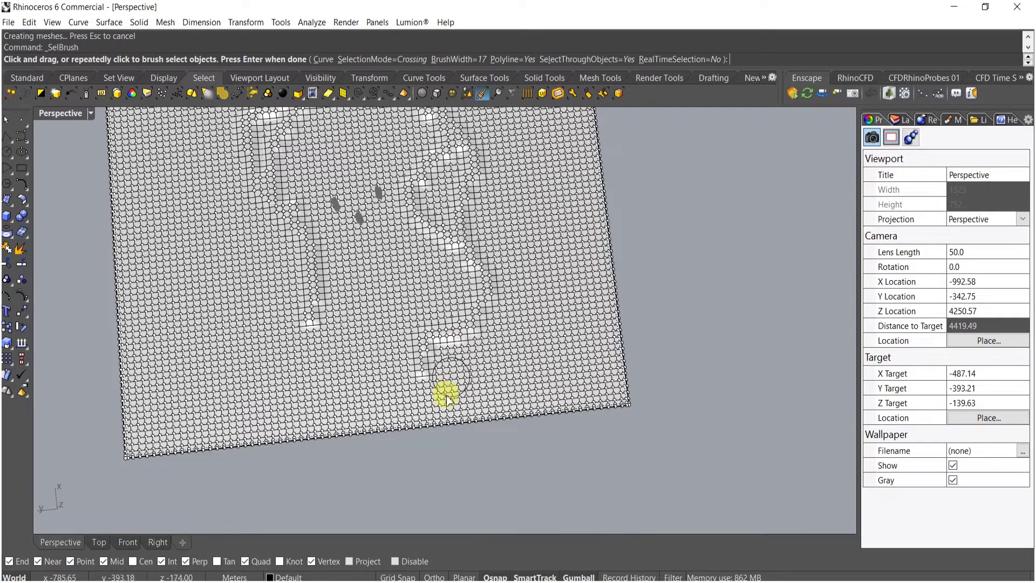
pyautogui.moveTo(447, 391); pyautogui.dragTo(514, 359)
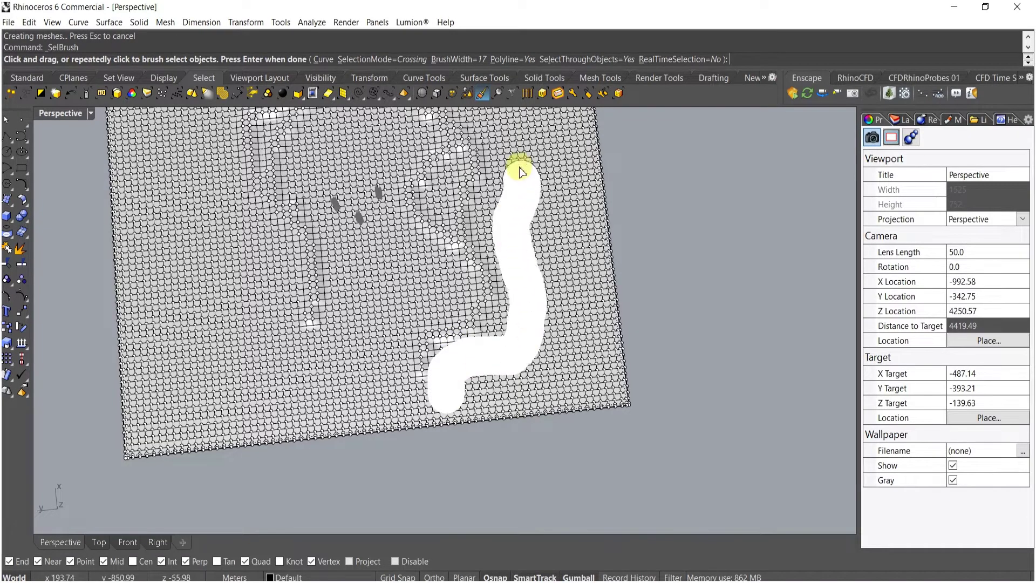
pyautogui.moveTo(517, 143); pyautogui.dragTo(513, 141)
pyautogui.moveTo(513, 140)
pyautogui.mouseDown(button='right')
pyautogui.moveTo(494, 366)
pyautogui.moveTo(536, 356)
pyautogui.mouseUp(button='right')
pyautogui.moveTo(536, 357); pyautogui.dragTo(485, 296)
pyautogui.moveTo(363, 248); pyautogui.dragTo(345, 242)
pyautogui.moveTo(308, 261); pyautogui.dragTo(294, 230, button='right')
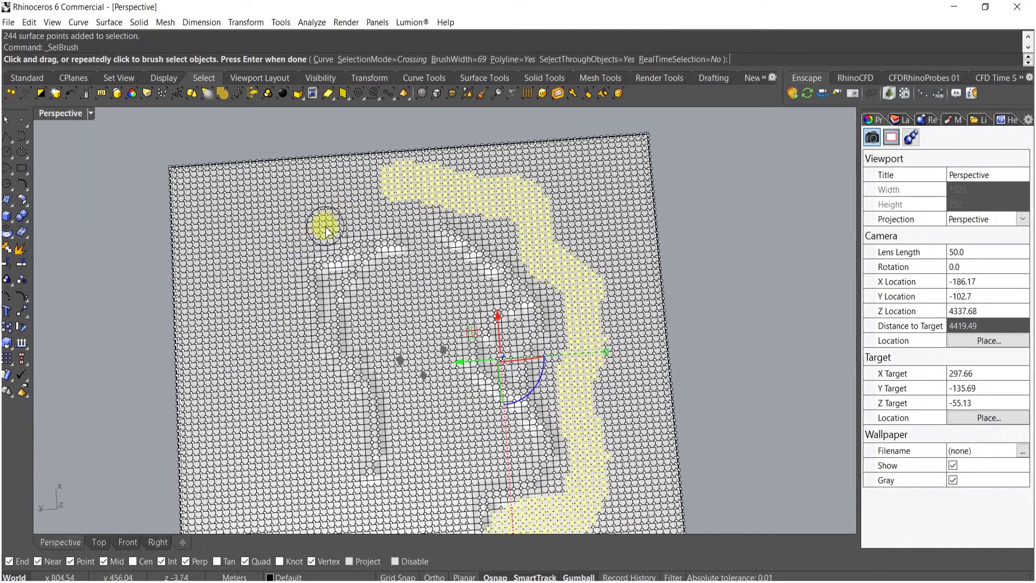
pyautogui.moveTo(326, 231); pyautogui.dragTo(270, 258)
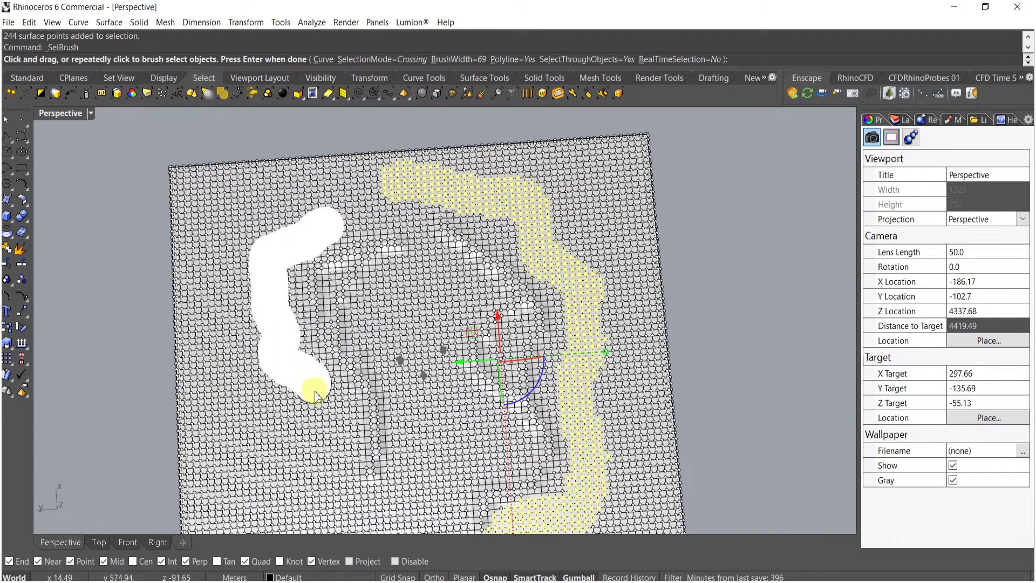
pyautogui.moveTo(336, 436); pyautogui.dragTo(331, 482)
# - Raise the selected wide bands to form a second, outer terrace and deselect them
pyautogui.moveTo(411, 458)
pyautogui.mouseDown(button='right')
pyautogui.moveTo(410, 317)
pyautogui.moveTo(436, 306)
pyautogui.mouseUp(button='right')
pyautogui.moveTo(419, 303); pyautogui.dragTo(421, 278)
pyautogui.moveTo(422, 272); pyautogui.dragTo(467, 391, button='right')
pyautogui.scroll(-10, 380, 354)
pyautogui.scroll(5, 468, 390)
pyautogui.moveTo(456, 446); pyautogui.dragTo(488, 352, button='right')
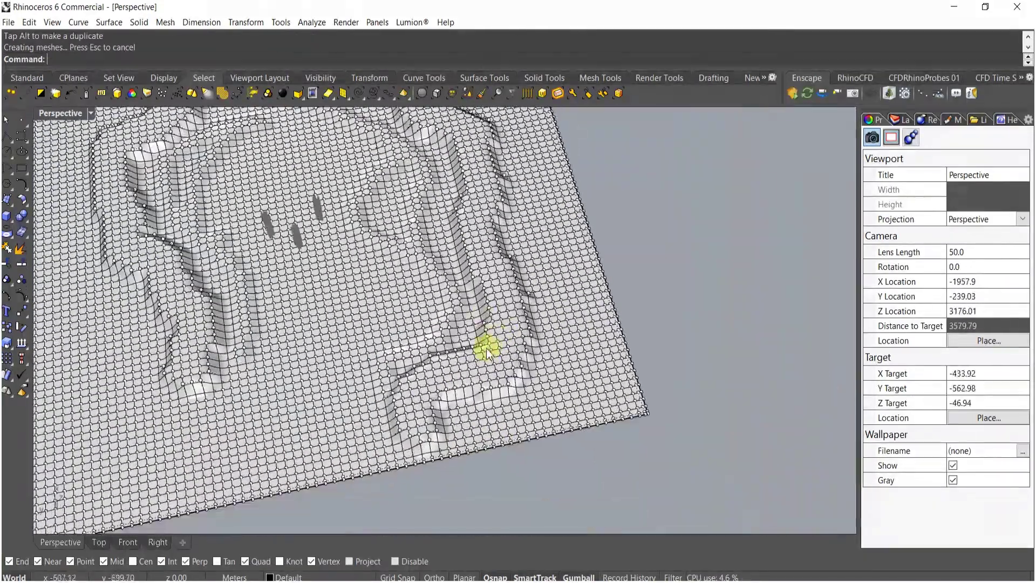
# - Brush-select a broad band of control points outside the right-hand terrace, from the near corner around to the far edge
pyautogui.click(485, 94)
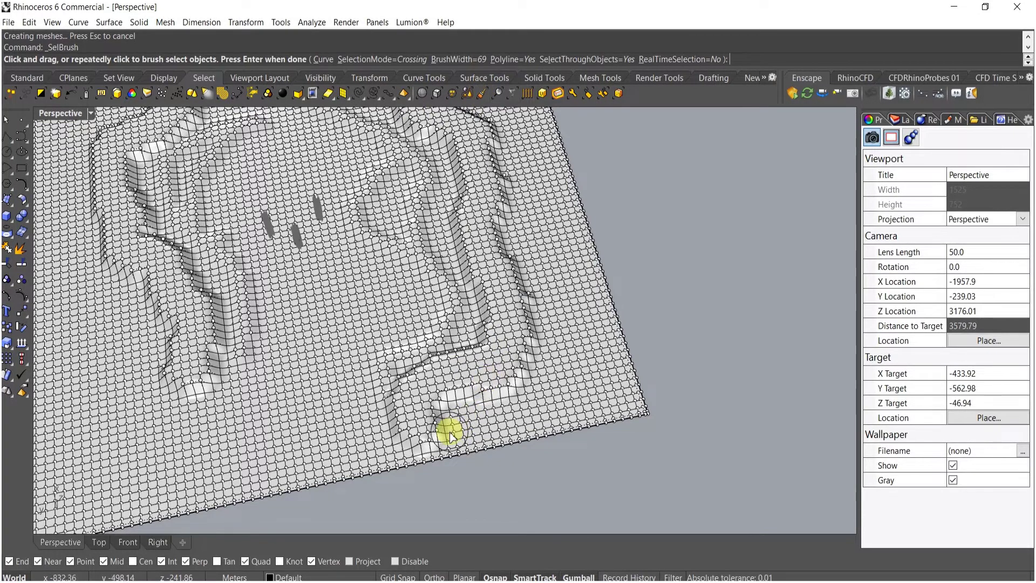
pyautogui.moveTo(522, 399); pyautogui.dragTo(534, 378)
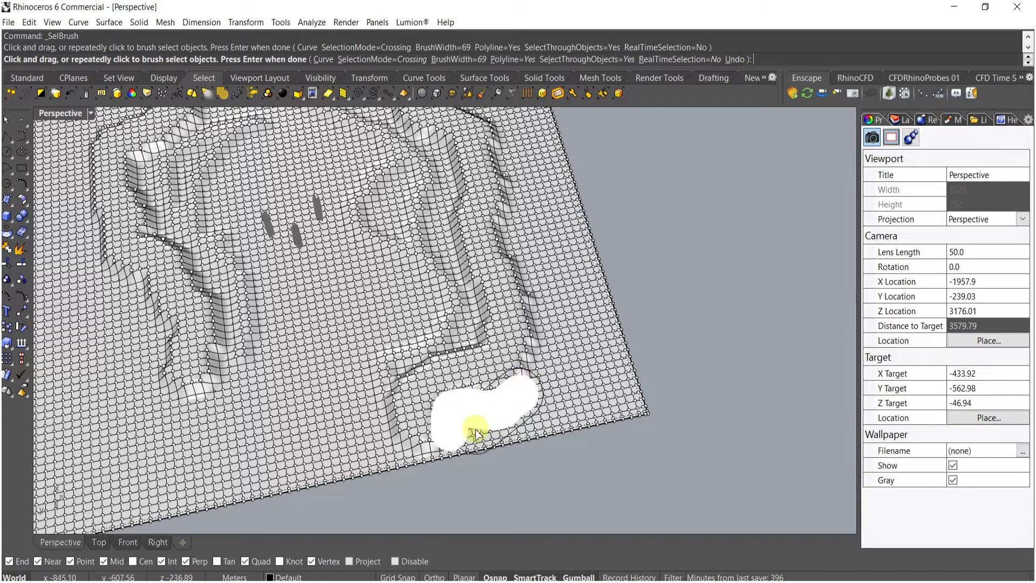
pyautogui.moveTo(474, 425); pyautogui.dragTo(483, 423)
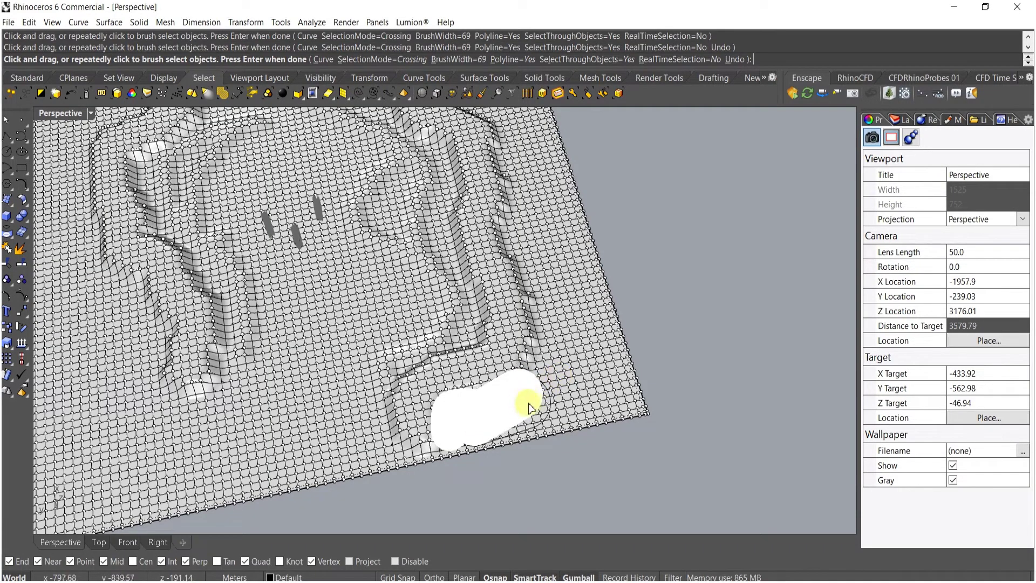
pyautogui.moveTo(540, 273); pyautogui.dragTo(527, 186)
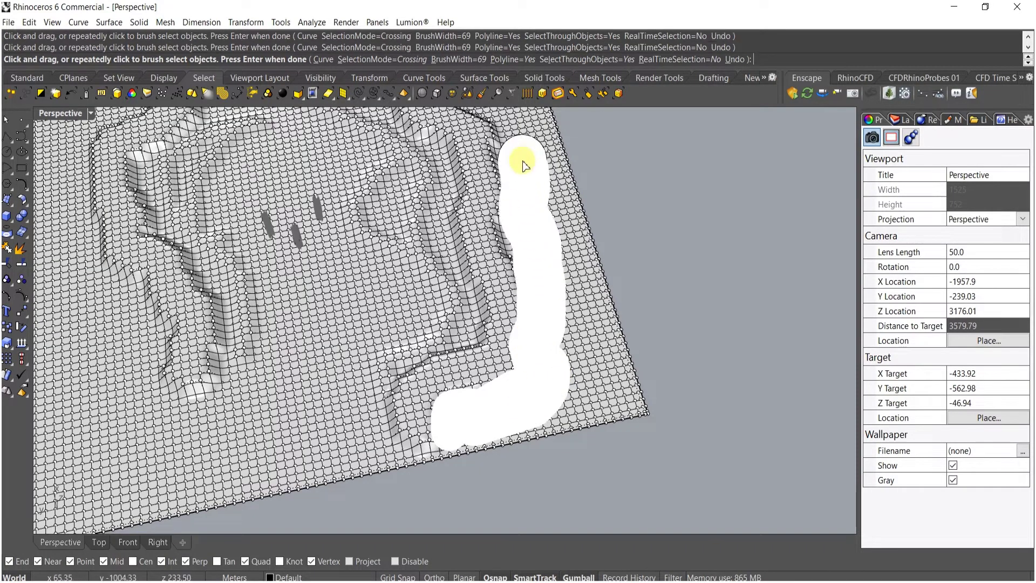
pyautogui.rightClick(521, 162)
pyautogui.keyDown('shift'); pyautogui.moveTo(508, 174); pyautogui.dragTo(573, 381, button='right'); pyautogui.keyUp('shift')
pyautogui.moveTo(573, 381); pyautogui.dragTo(555, 432, button='right')
pyautogui.rightClick(567, 359)
pyautogui.moveTo(581, 346)
pyautogui.mouseDown()
pyautogui.moveTo(580, 317)
pyautogui.moveTo(542, 264)
pyautogui.mouseUp()
pyautogui.moveTo(438, 203); pyautogui.dragTo(423, 197)
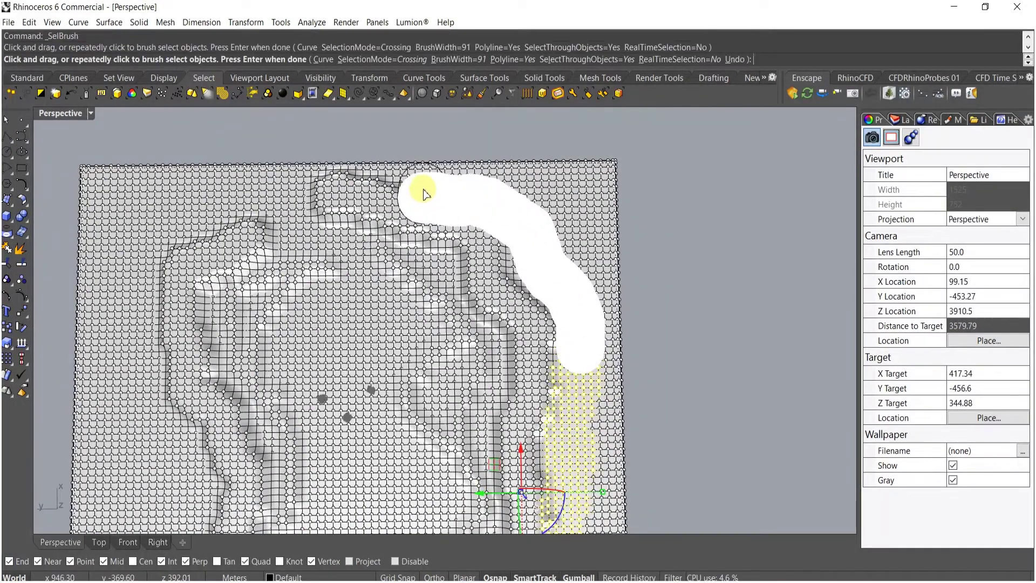
pyautogui.rightClick(470, 248)
# - Add a broad band of control points outside the left-hand terrace to the selection
pyautogui.keyDown('shift'); pyautogui.moveTo(472, 248); pyautogui.dragTo(569, 235, button='right'); pyautogui.keyUp('shift')
pyautogui.moveTo(266, 301); pyautogui.dragTo(270, 237, button='right')
pyautogui.press('Return')
pyautogui.moveTo(278, 220)
pyautogui.mouseDown()
pyautogui.moveTo(248, 238)
pyautogui.moveTo(227, 326)
pyautogui.moveTo(246, 396)
pyautogui.moveTo(319, 444)
pyautogui.moveTo(338, 488)
pyautogui.mouseUp()
pyautogui.press('Return')
# - Raise the selected outer bands above the existing terraces and deselect them
pyautogui.moveTo(338, 488); pyautogui.dragTo(420, 305, button='right')
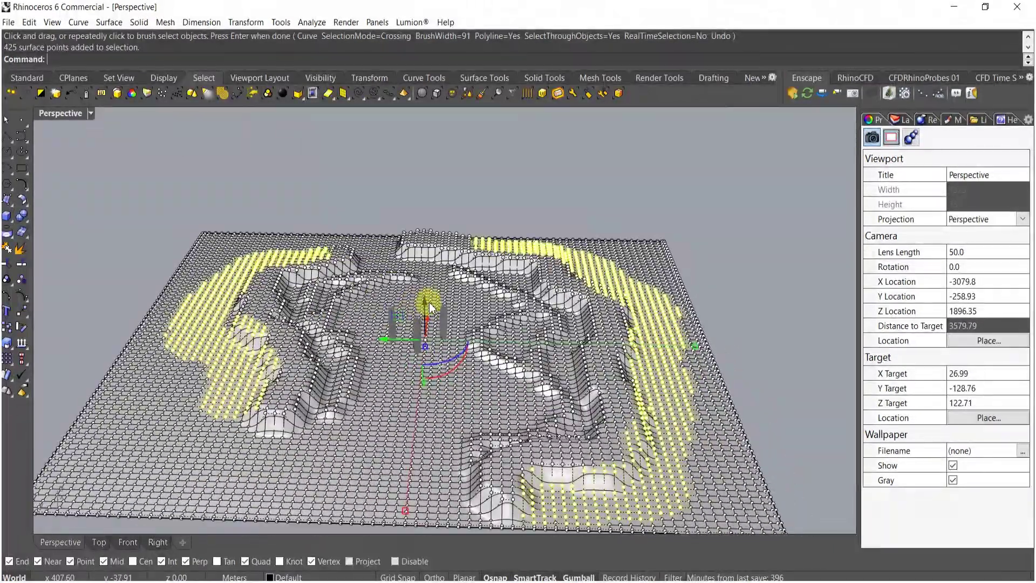
pyautogui.moveTo(427, 305); pyautogui.dragTo(428, 286)
pyautogui.press('Escape')
# - Turn off the ground surface's control points and select the whole surface
pyautogui.moveTo(366, 324)
pyautogui.mouseDown(button='right')
pyautogui.moveTo(445, 355)
pyautogui.moveTo(412, 343)
pyautogui.moveTo(422, 352)
pyautogui.mouseUp(button='right')
pyautogui.middleClick(422, 352)
pyautogui.click(448, 341)
pyautogui.scroll(10, 430, 340)
pyautogui.moveTo(391, 342); pyautogui.dragTo(435, 283, button='right')
pyautogui.scroll(-9, 475, 302)
pyautogui.moveTo(486, 316); pyautogui.dragTo(500, 337, button='right')
pyautogui.click(499, 337)
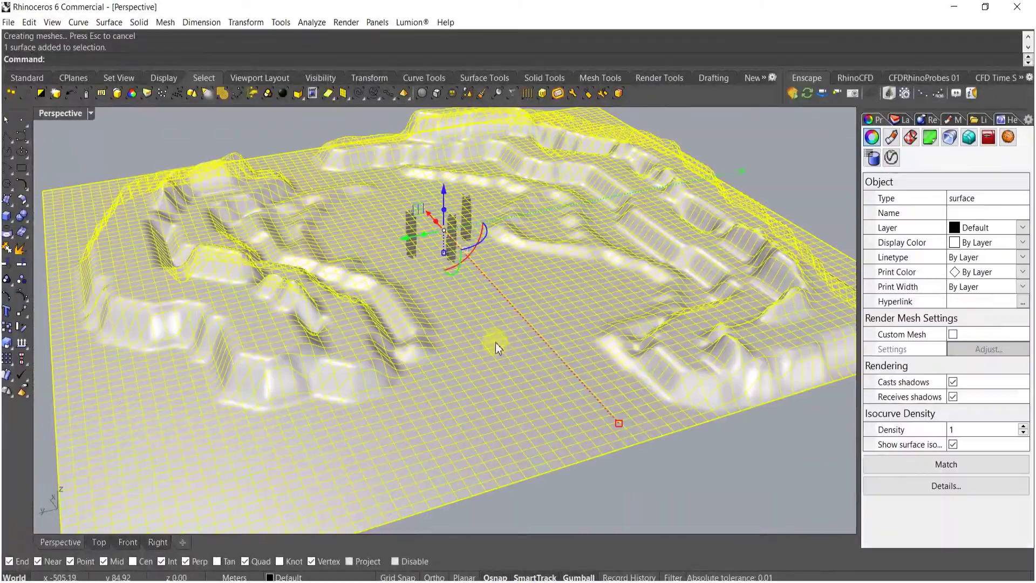
# - Try smoothing the ground surface with a factor of 0.113916 over 100 steps, and undo it
pyautogui.press('Return')
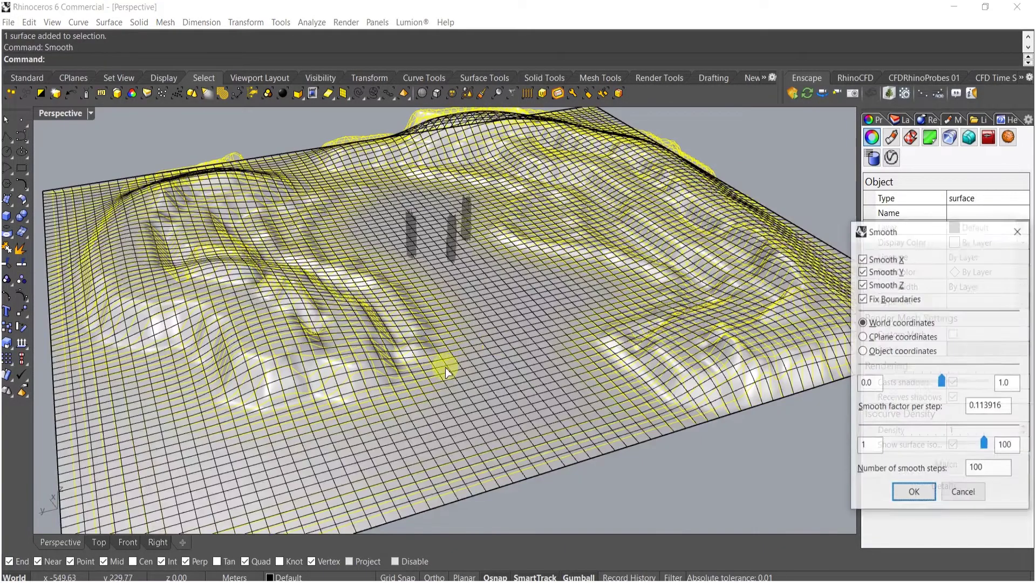
pyautogui.press('Return')
pyautogui.hotkey('ctrl', 'z')
# - Smooth the ground surface with a factor of 0.0113916 and 75 steps, repeat the smoothing, and deselect it
pyautogui.moveTo(449, 312); pyautogui.dragTo(395, 316, button='right')
pyautogui.press('Return')
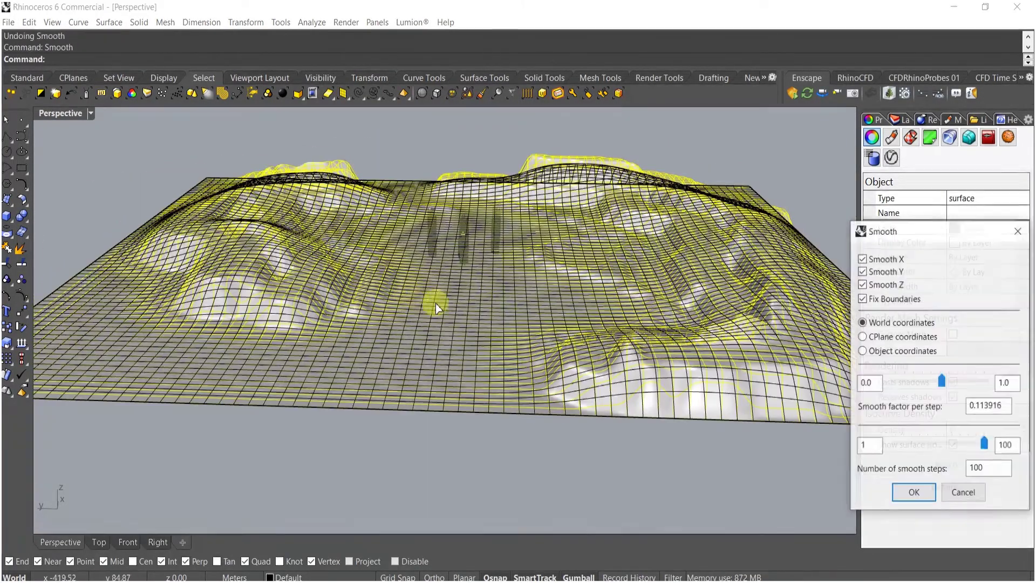
pyautogui.moveTo(943, 383); pyautogui.dragTo(921, 379)
pyautogui.moveTo(985, 443)
pyautogui.mouseDown()
pyautogui.moveTo(916, 448)
pyautogui.moveTo(964, 446)
pyautogui.mouseUp()
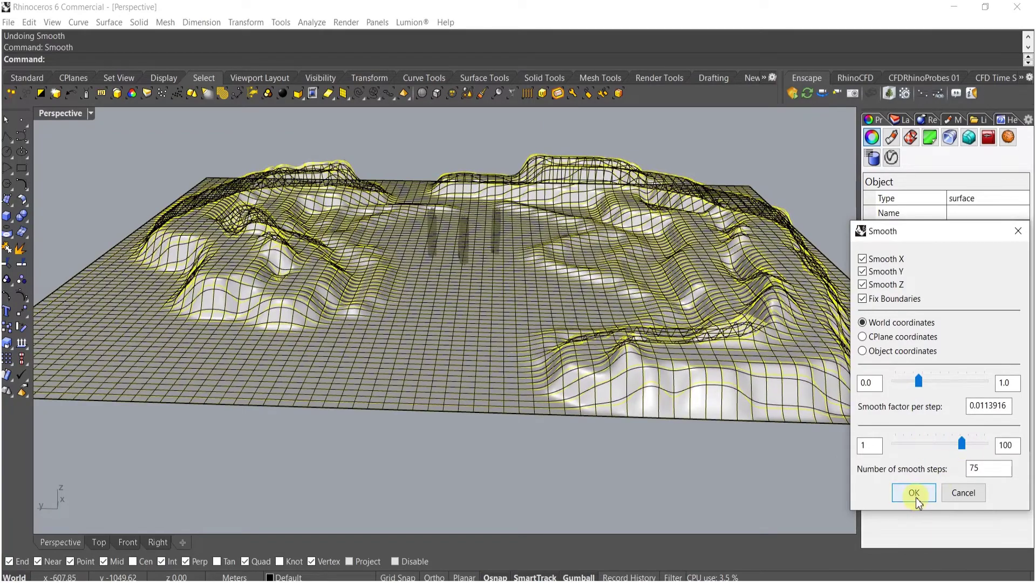
pyautogui.click(914, 493)
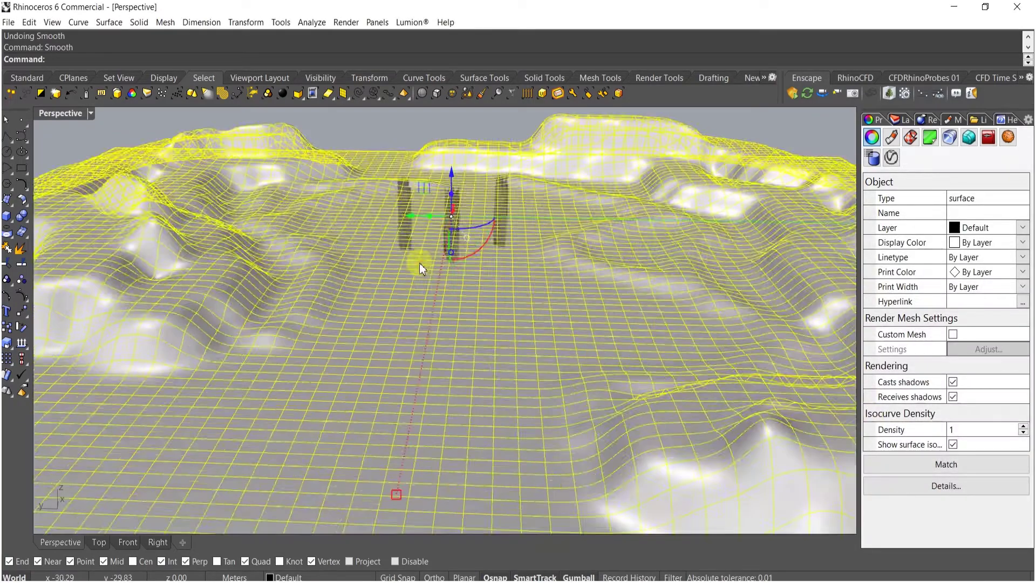
pyautogui.moveTo(419, 263); pyautogui.dragTo(416, 355, button='right')
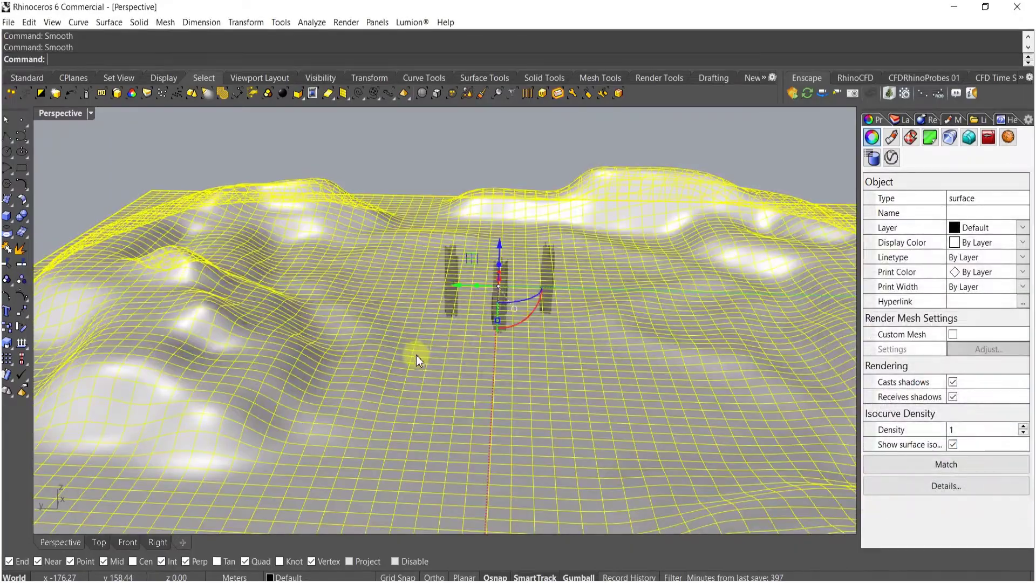
pyautogui.press('Escape')
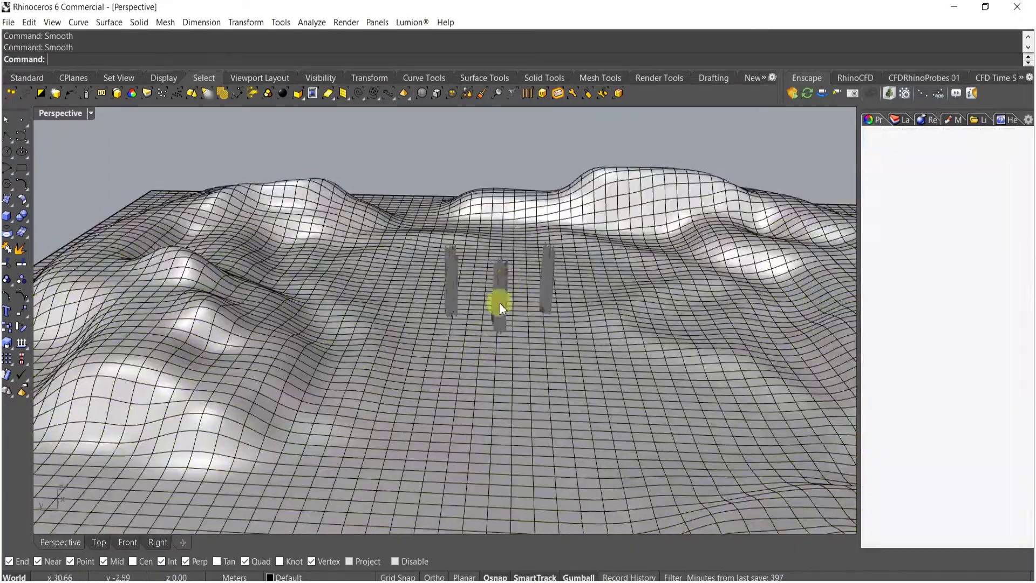
# - Reselect the ground surface, apply the same Smooth settings several more times, and deselect it
pyautogui.scroll(4, 513, 316)
pyautogui.scroll(-10, 540, 280)
pyautogui.moveTo(490, 297); pyautogui.dragTo(707, 308, button='right')
pyautogui.moveTo(467, 365); pyautogui.dragTo(384, 347, button='right')
pyautogui.click(384, 351)
pyautogui.press('Return')
pyautogui.press('Return')
pyautogui.press('Return')
pyautogui.press('Return')
pyautogui.press('Return')
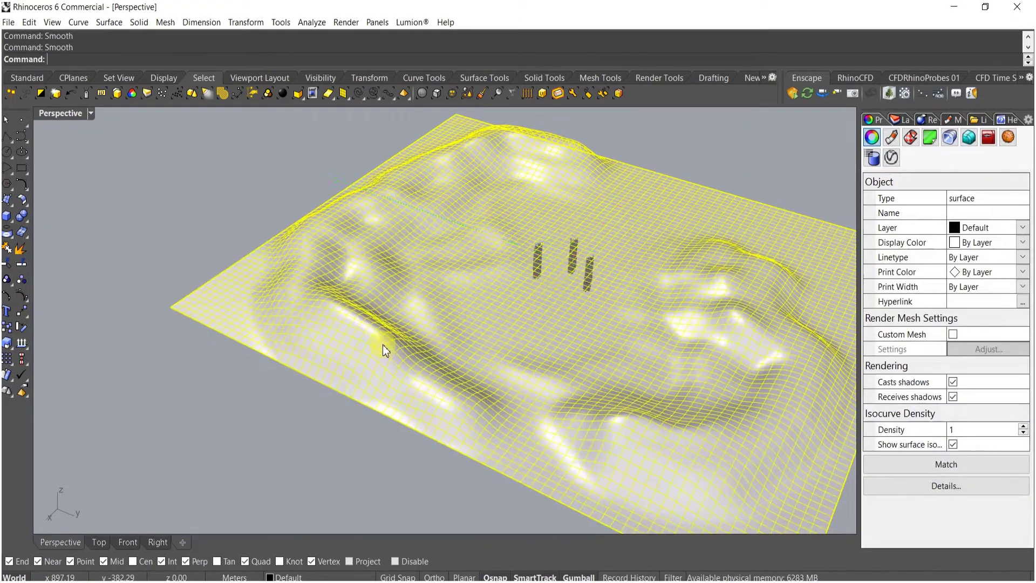
pyautogui.click(383, 344)
pyautogui.press('Escape')
# - Select the smoothed ground surface and turn its control points back on
pyautogui.moveTo(601, 326); pyautogui.dragTo(360, 272, button='right')
pyautogui.scroll(10, 456, 349)
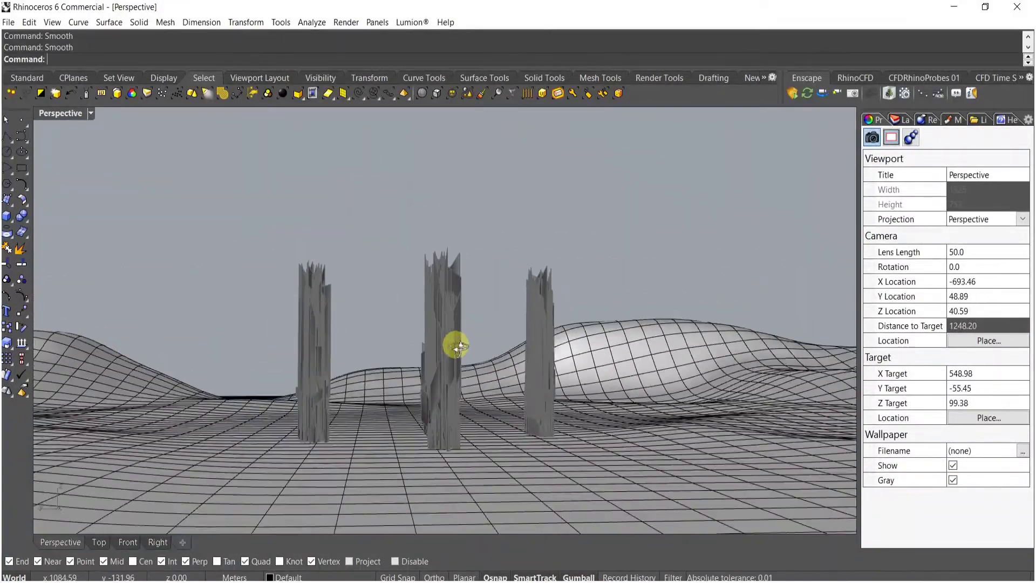
pyautogui.scroll(2, 423, 338)
pyautogui.moveTo(457, 345); pyautogui.dragTo(520, 424, button='right')
pyautogui.scroll(-5, 483, 370)
pyautogui.click(521, 425)
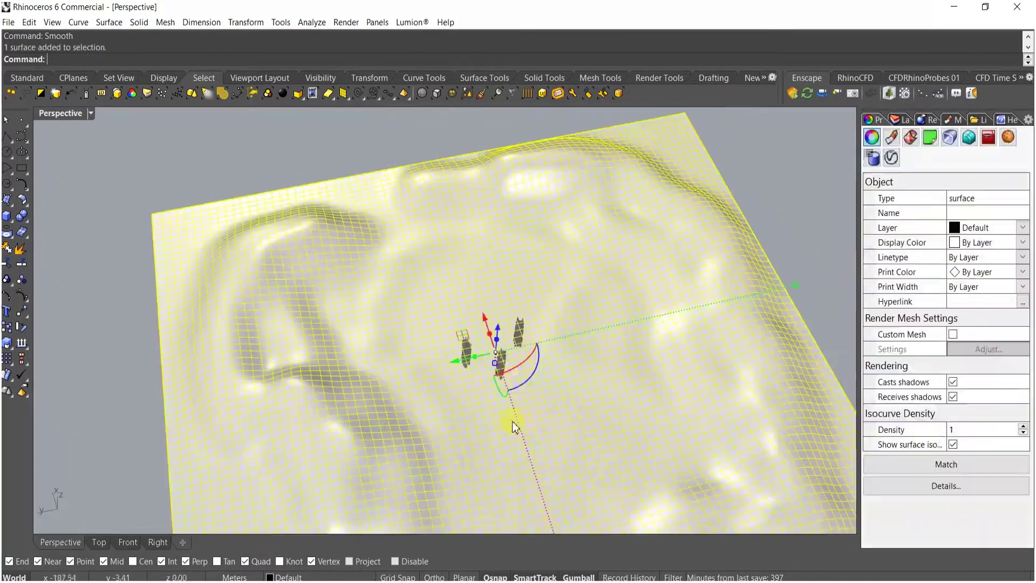
pyautogui.scroll(4, 467, 280)
pyautogui.scroll(2, 466, 280)
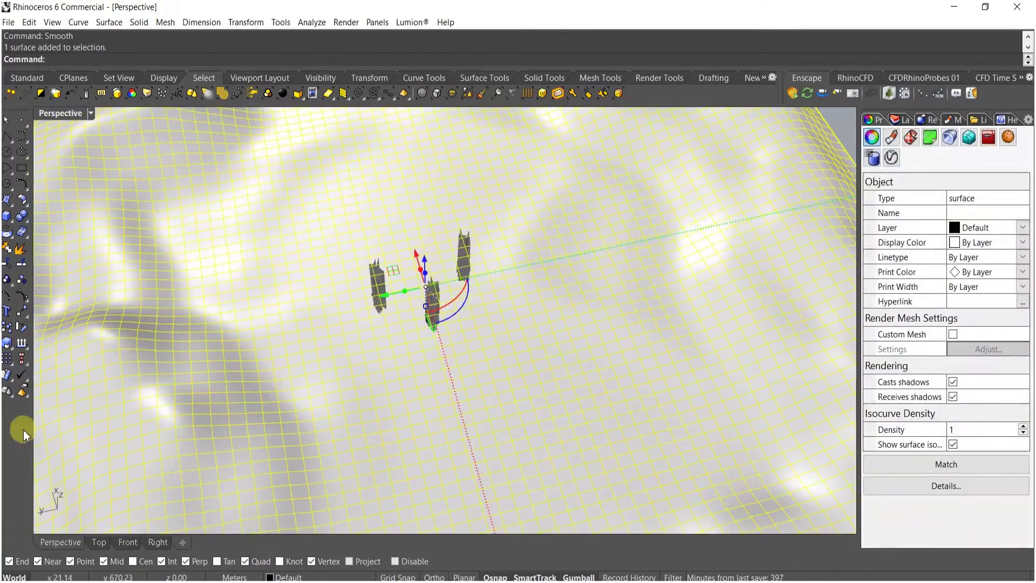
pyautogui.click(18, 298)
pyautogui.keyDown('shift'); pyautogui.moveTo(534, 398); pyautogui.dragTo(468, 326, button='right'); pyautogui.keyUp('shift')
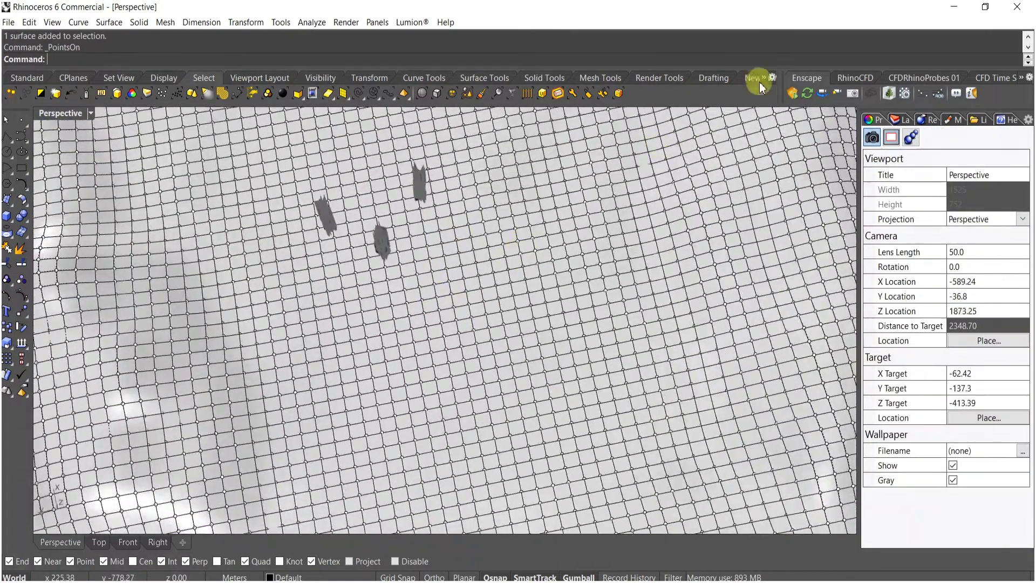
# - Brush-select a winding strip of ground control points running from the area in front of the towers to behind them
pyautogui.click(482, 93)
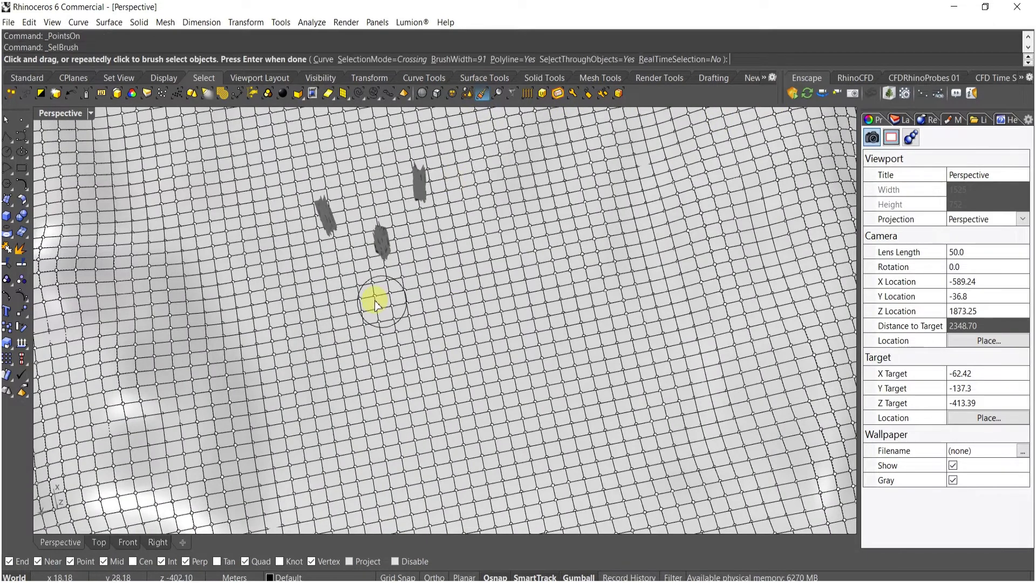
pyautogui.scroll(-8, 410, 297)
pyautogui.moveTo(412, 289); pyautogui.dragTo(417, 432, button='right')
pyautogui.scroll(2, 411, 349)
pyautogui.scroll(6, 411, 359)
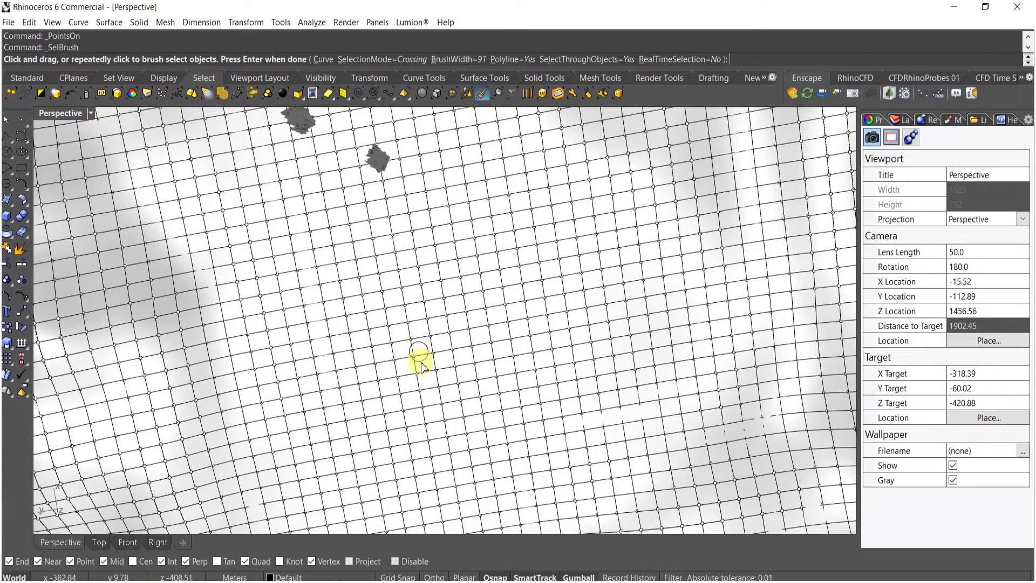
pyautogui.scroll(-3, 421, 372)
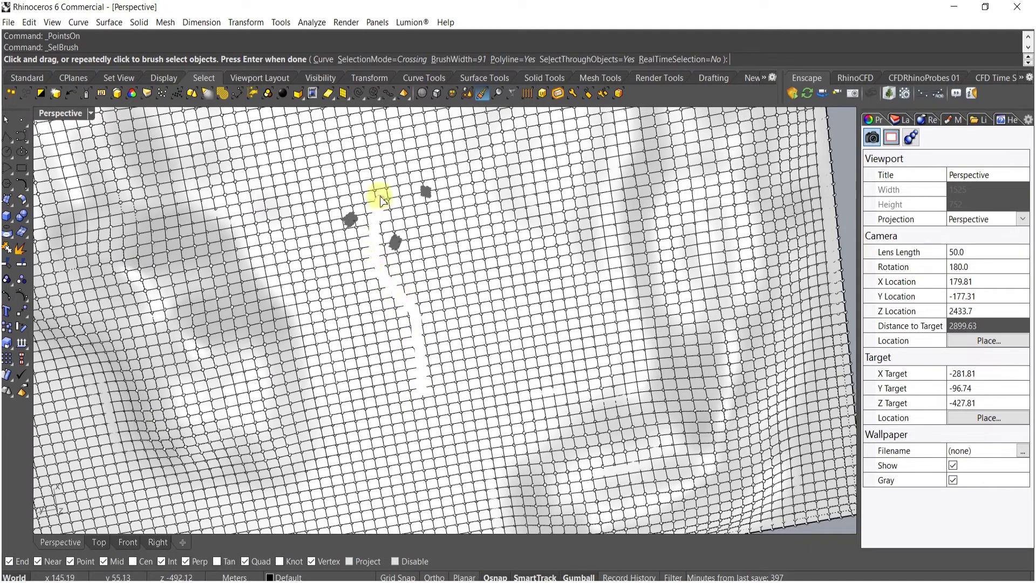
pyautogui.moveTo(298, 119); pyautogui.dragTo(273, 115)
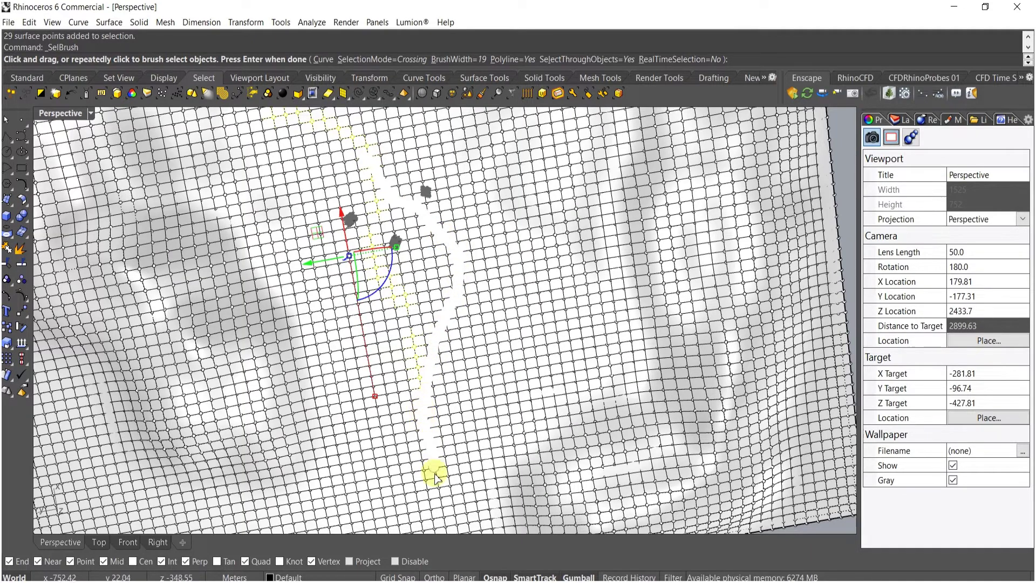
# - Add further strips of control points along both sides of the towers, connect them to the first strip, and finish the brush selection
pyautogui.moveTo(435, 471); pyautogui.dragTo(435, 473)
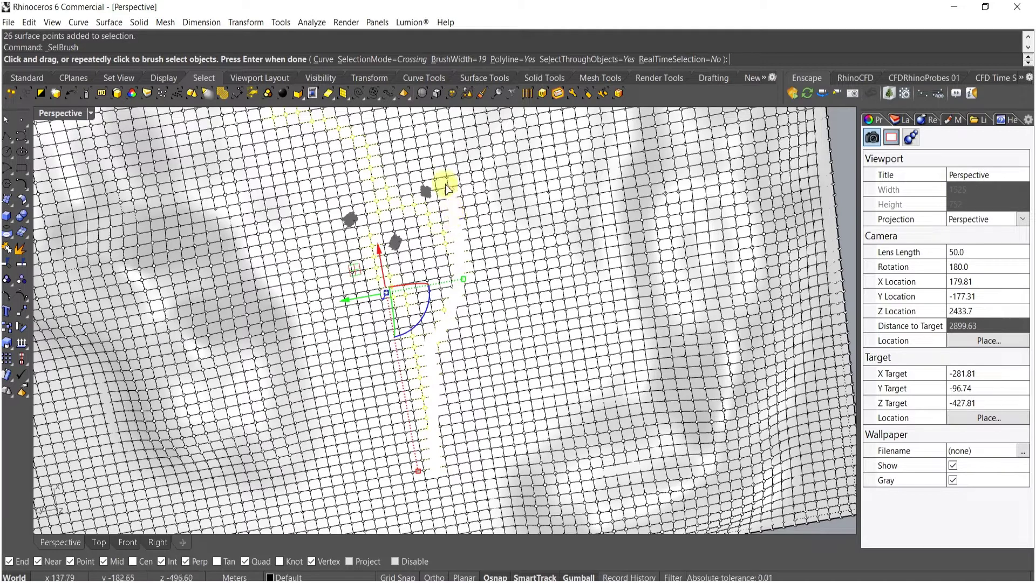
pyautogui.moveTo(418, 159); pyautogui.dragTo(342, 134)
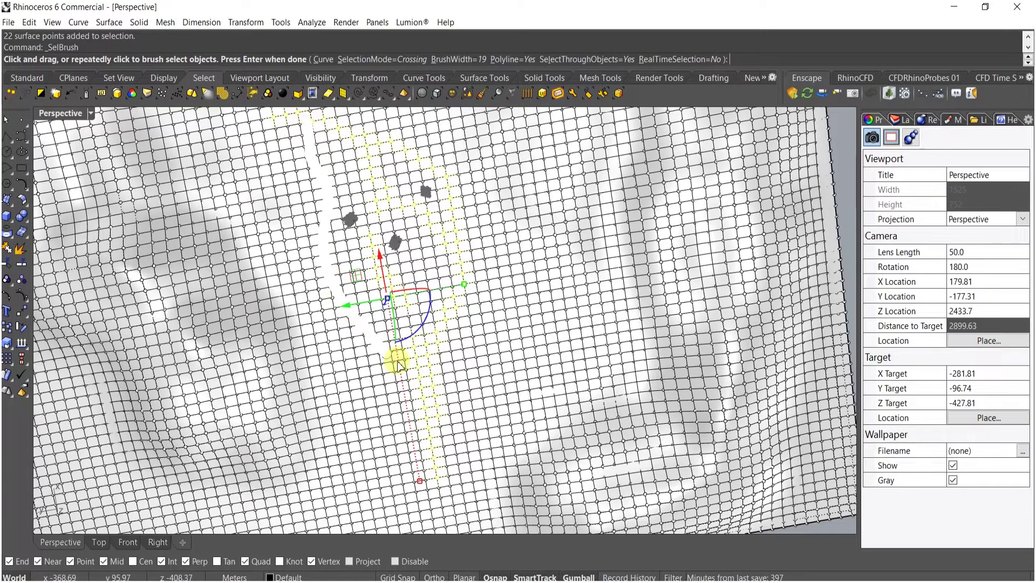
pyautogui.moveTo(426, 400); pyautogui.dragTo(430, 434)
pyautogui.rightClick(429, 434)
pyautogui.rightClick(424, 378)
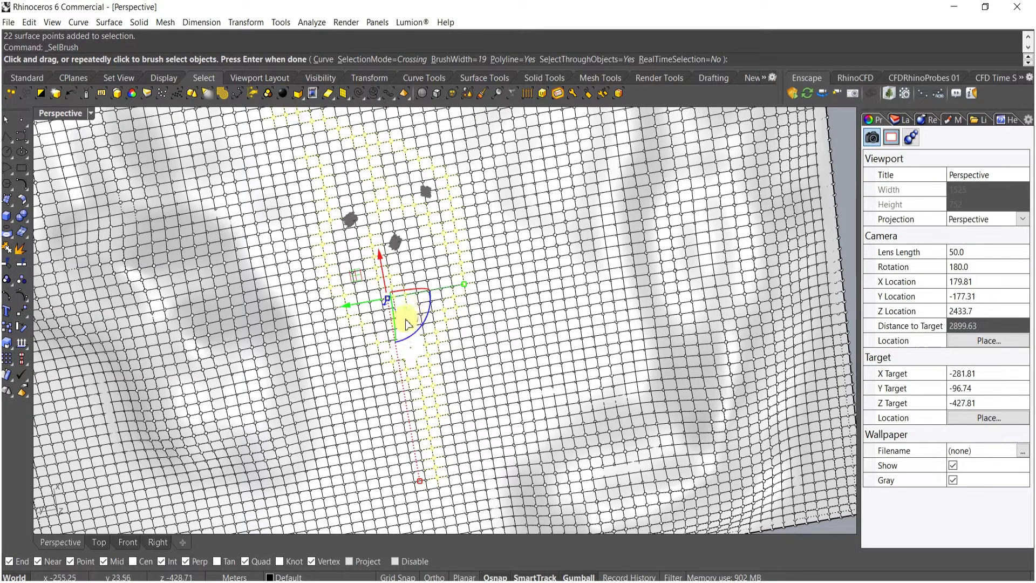
pyautogui.moveTo(386, 294); pyautogui.dragTo(391, 301)
pyautogui.rightClick(391, 301)
# - Lower the selected control points about 18 m to carve channels into the ground, and turn the control points off
pyautogui.keyDown('shift'); pyautogui.moveTo(399, 305); pyautogui.dragTo(427, 373, button='right'); pyautogui.keyUp('shift')
pyautogui.moveTo(427, 373)
pyautogui.mouseDown(button='right')
pyautogui.moveTo(388, 232)
pyautogui.moveTo(402, 191)
pyautogui.mouseUp(button='right')
pyautogui.scroll(10, 420, 173)
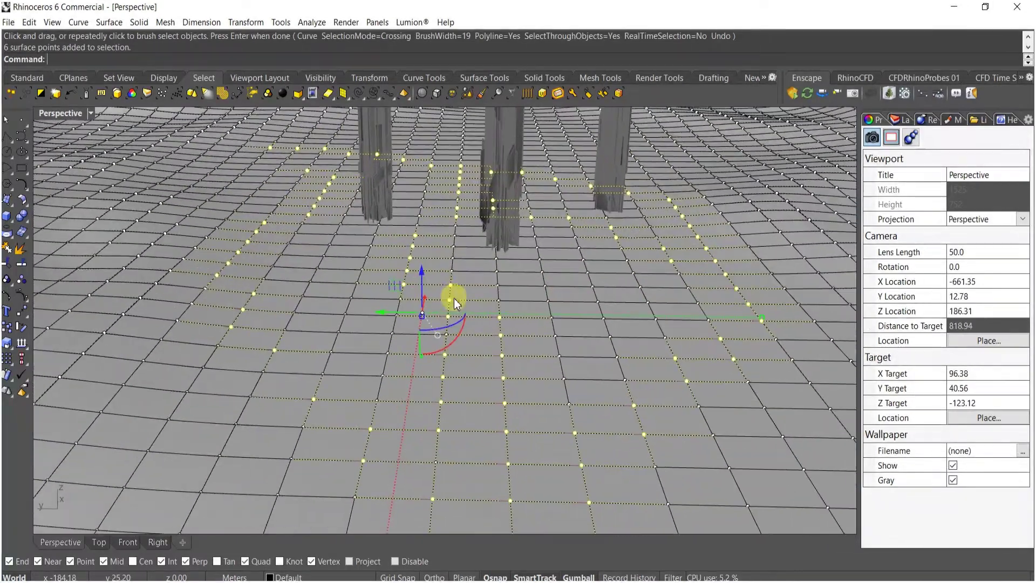
pyautogui.moveTo(423, 232); pyautogui.dragTo(423, 249)
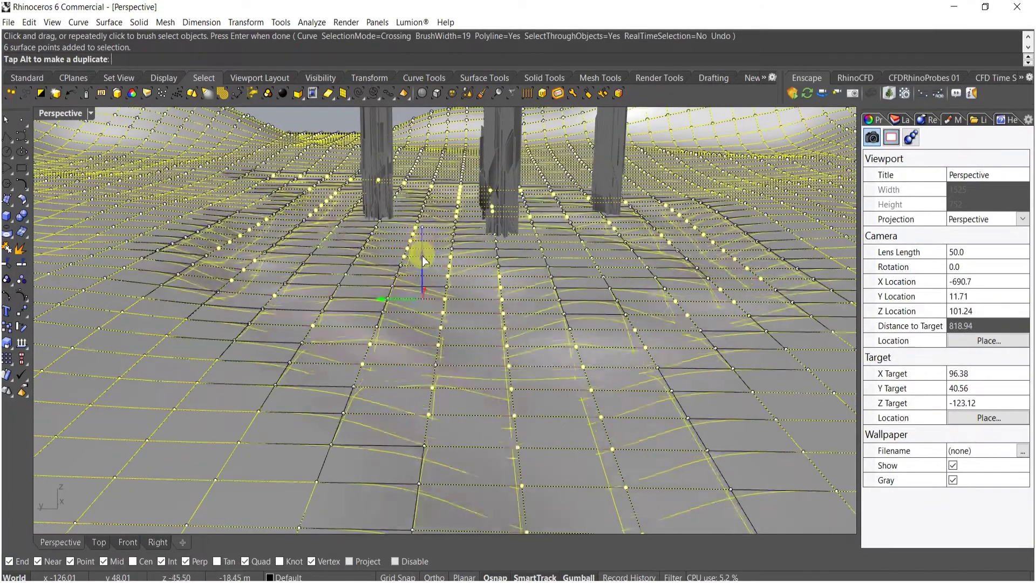
pyautogui.moveTo(517, 248); pyautogui.dragTo(508, 246, button='right')
pyautogui.press('Escape')
pyautogui.press('Escape')
pyautogui.scroll(-4, 475, 250)
# - Create a flat plane spanning the ground surface between its two opposite corners
pyautogui.moveTo(461, 270); pyautogui.dragTo(464, 340, button='right')
pyautogui.scroll(-16, 430, 342)
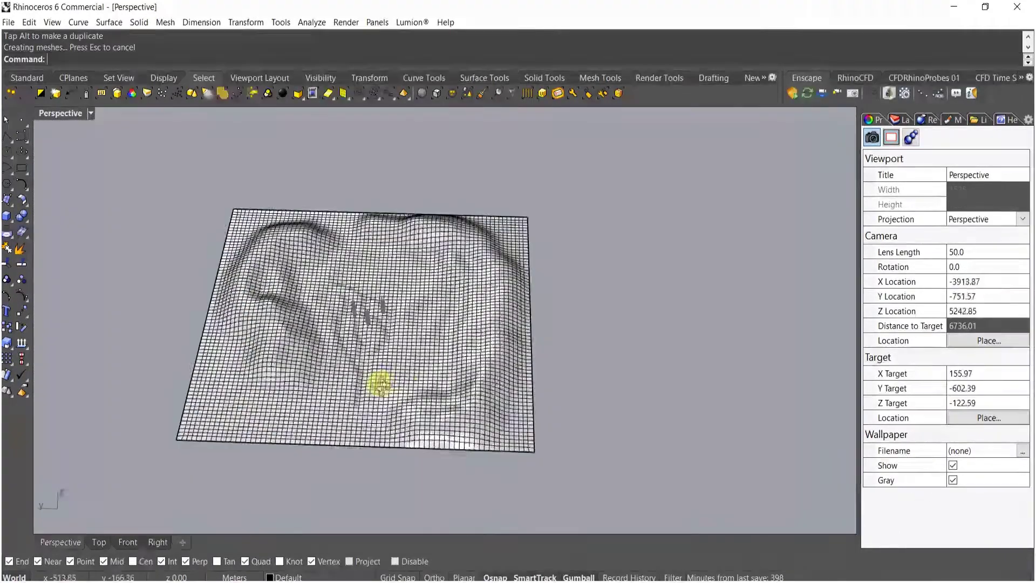
pyautogui.moveTo(380, 382); pyautogui.dragTo(322, 356, button='right')
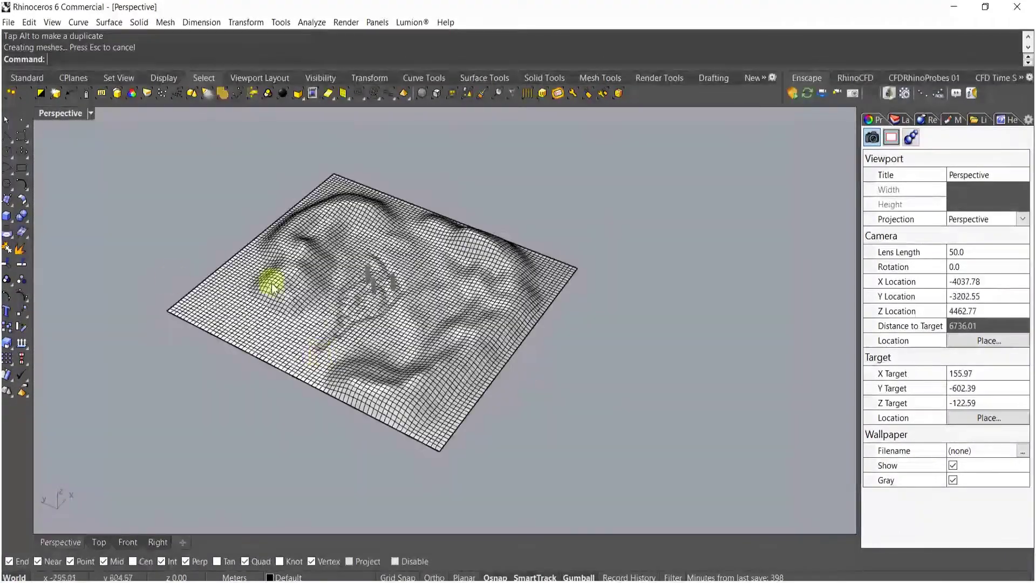
pyautogui.click(7, 208)
pyautogui.click(113, 205)
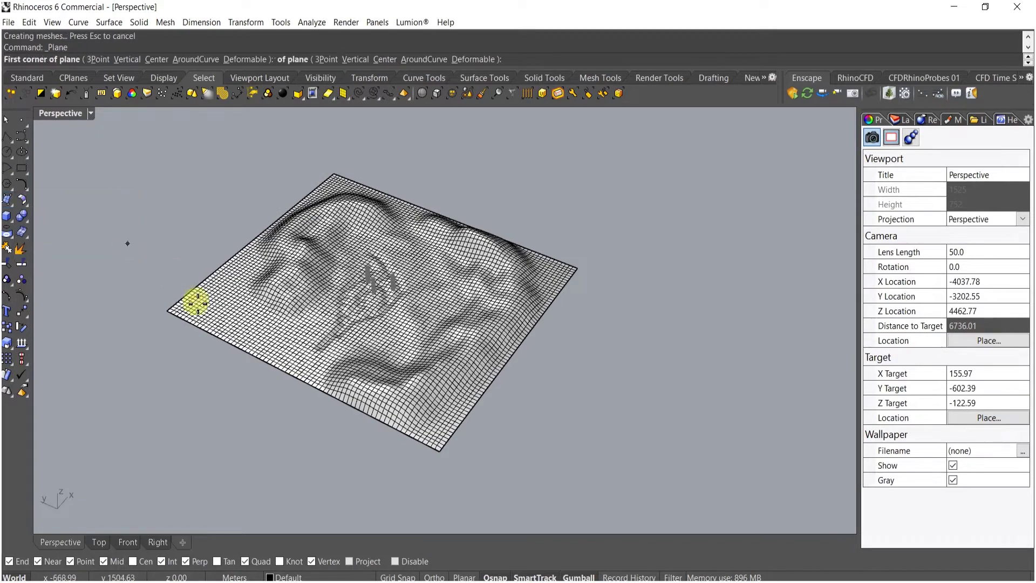
pyautogui.click(168, 311)
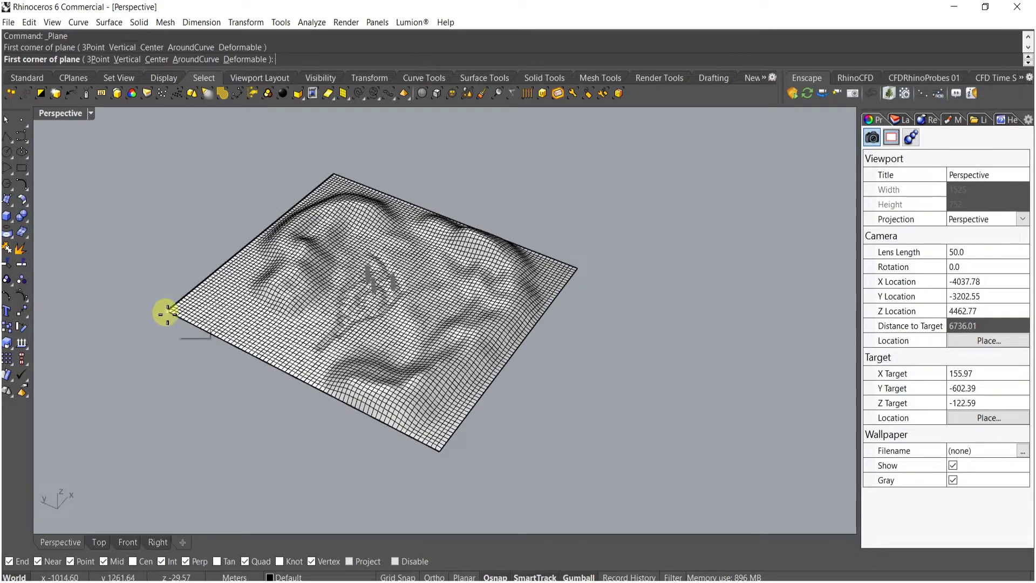
pyautogui.click(577, 267)
# - Lower the new plane about 2 m within the carved channels around the towers, and deselect it
pyautogui.scroll(8, 440, 283)
pyautogui.click(407, 288)
pyautogui.scroll(5, 408, 288)
pyautogui.keyDown('ctrl'); pyautogui.moveTo(412, 285); pyautogui.dragTo(414, 290); pyautogui.keyUp('ctrl')
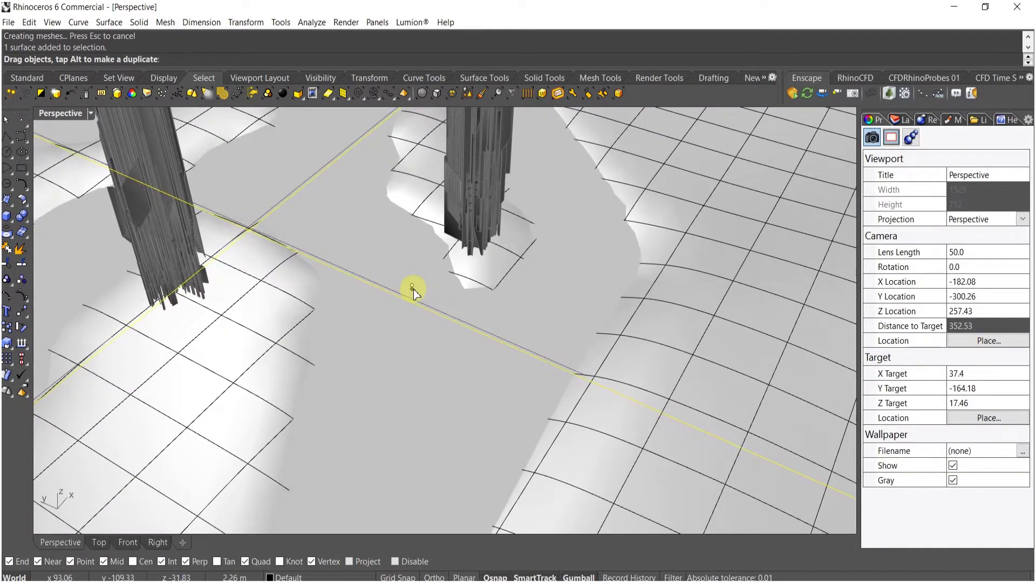
pyautogui.scroll(-6, 413, 297)
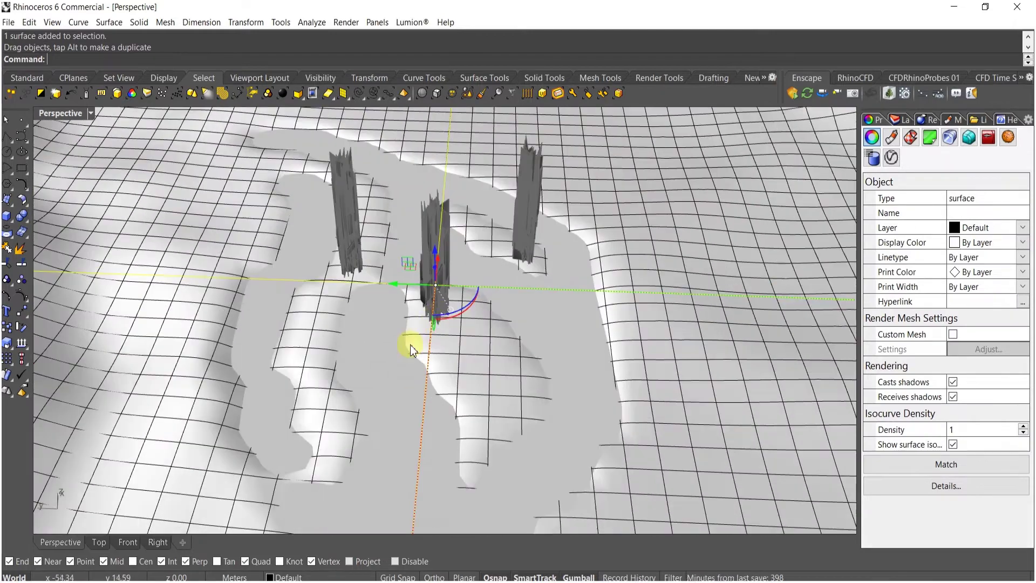
pyautogui.press('Escape')
# - Assign the flat plane in the channels to the WATER layer
pyautogui.scroll(-7, 408, 356)
pyautogui.moveTo(407, 363); pyautogui.dragTo(377, 389, button='right')
pyautogui.click(431, 439)
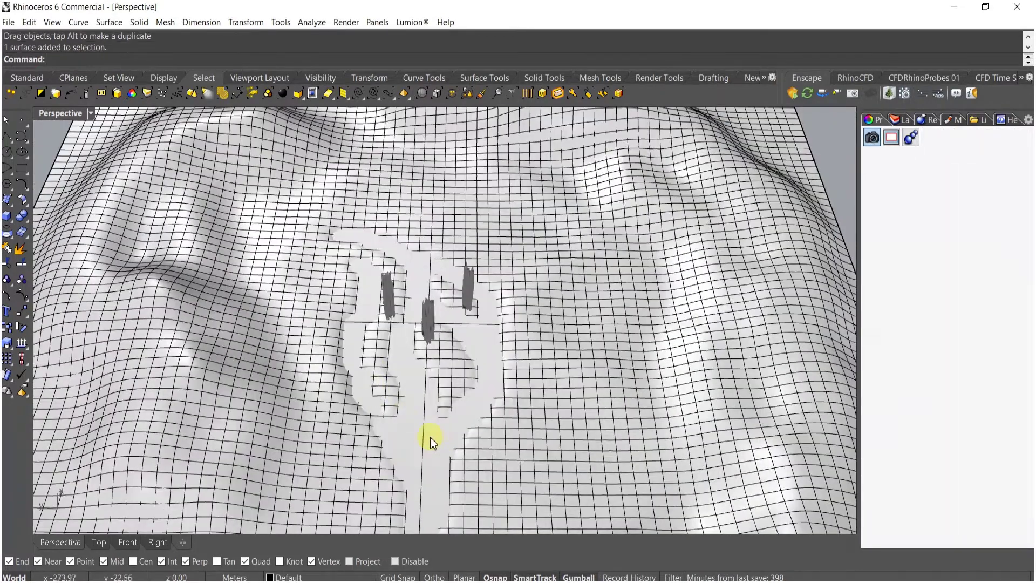
pyautogui.click(896, 120)
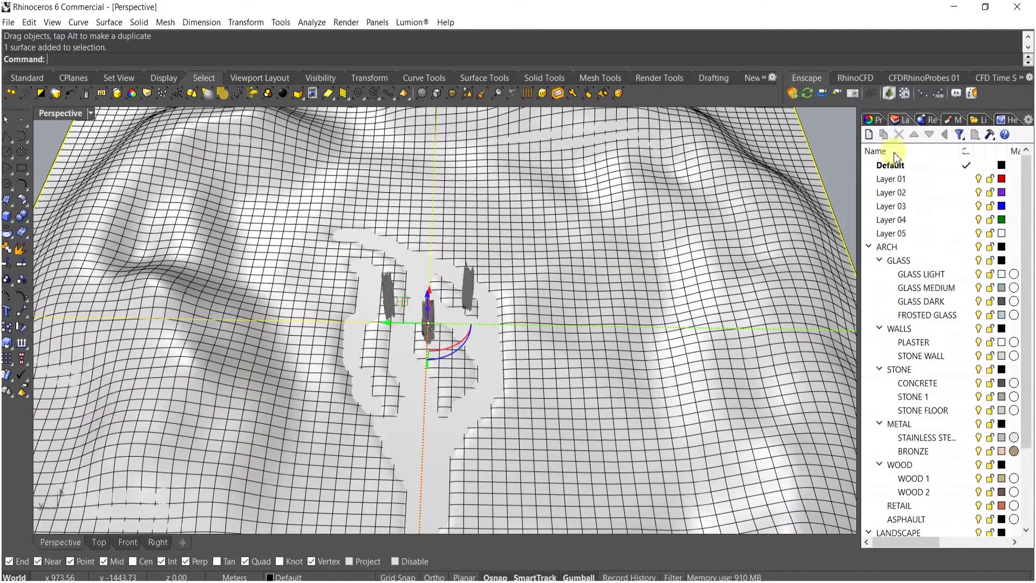
pyautogui.scroll(-3, 935, 462)
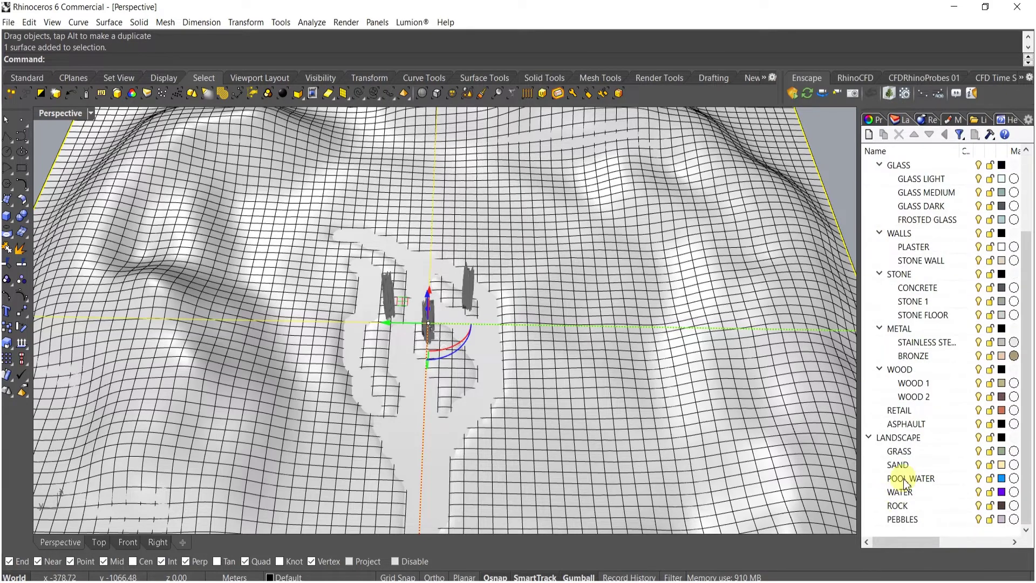
pyautogui.rightClick(900, 496)
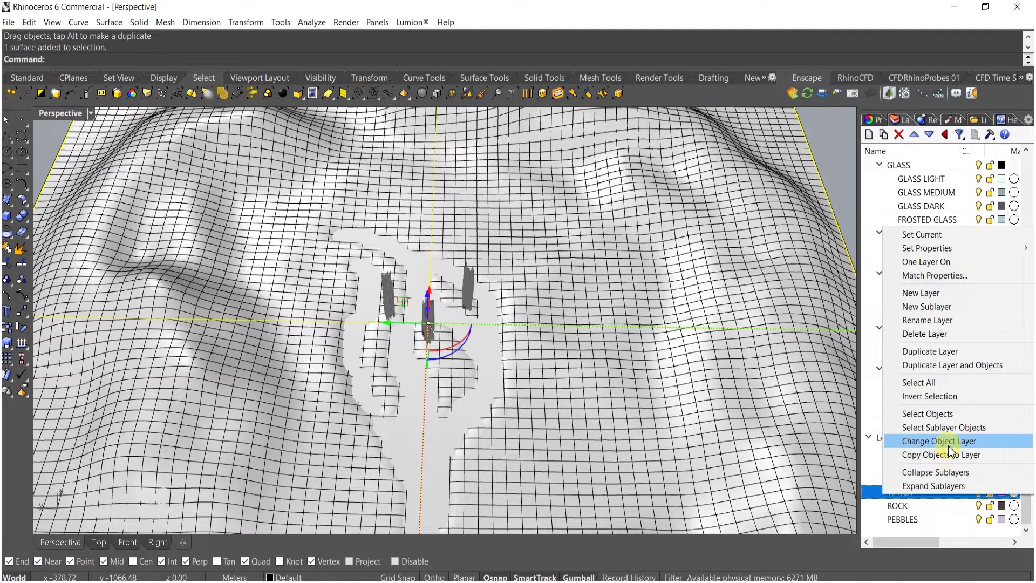
pyautogui.click(945, 440)
# - Assign the hilly ground surface to the ROCK layer and deselect it
pyautogui.click(559, 400)
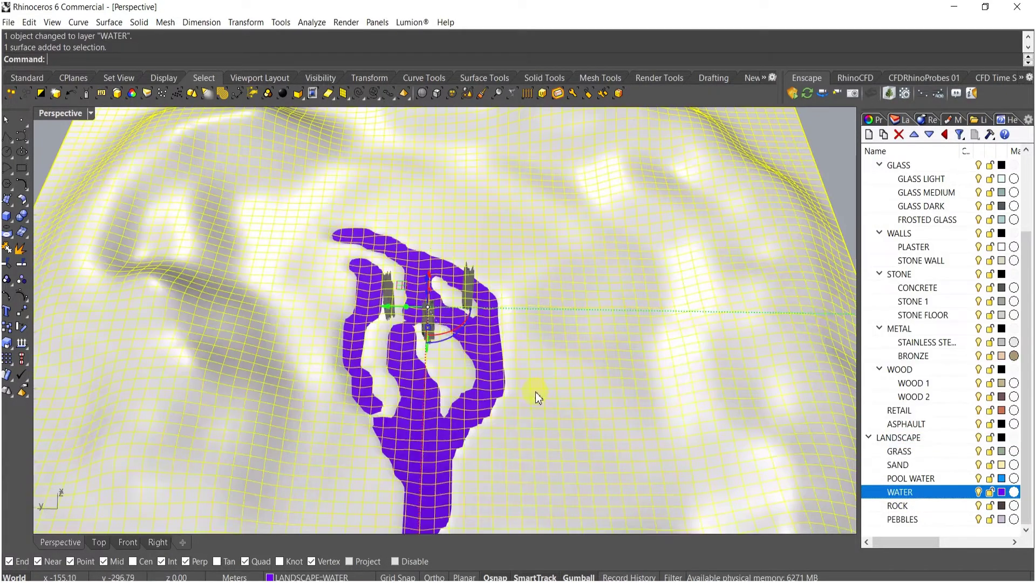
pyautogui.rightClick(902, 506)
pyautogui.click(918, 455)
pyautogui.moveTo(536, 370); pyautogui.dragTo(468, 354, button='right')
pyautogui.press('Escape')
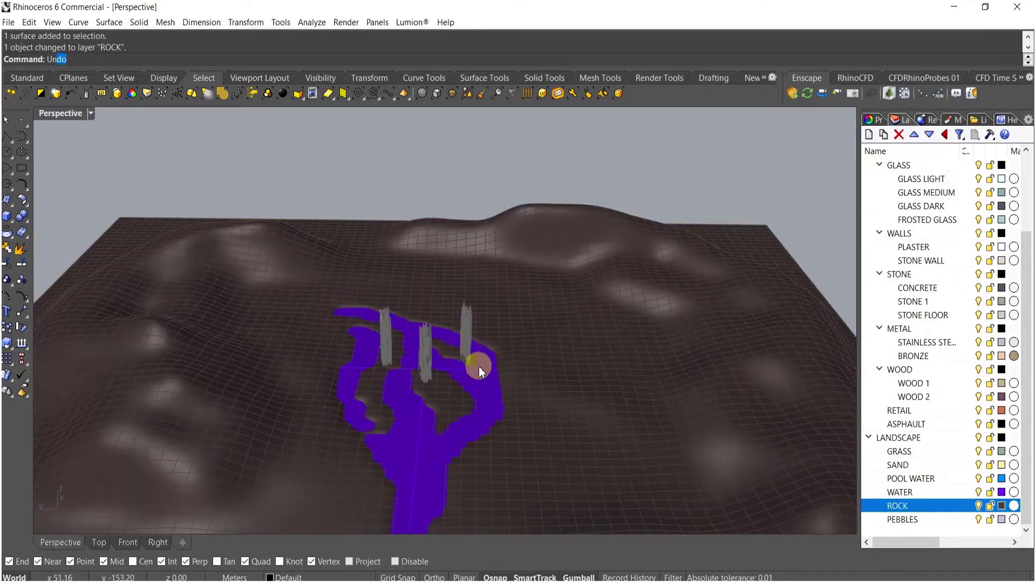
# - Unlock the three tower meshes, assign them to the CONCRETE layer, and deselect them
pyautogui.rightClick(485, 369)
pyautogui.scroll(8, 427, 331)
pyautogui.click(413, 342)
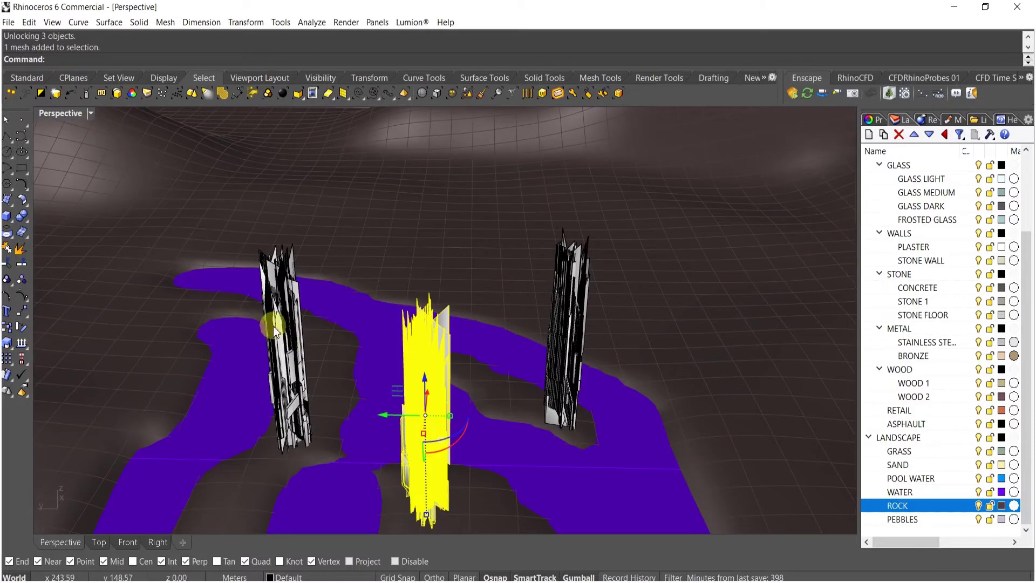
pyautogui.keyDown('shift'); pyautogui.click(273, 326); pyautogui.keyUp('shift')
pyautogui.keyDown('shift'); pyautogui.click(556, 311); pyautogui.keyUp('shift')
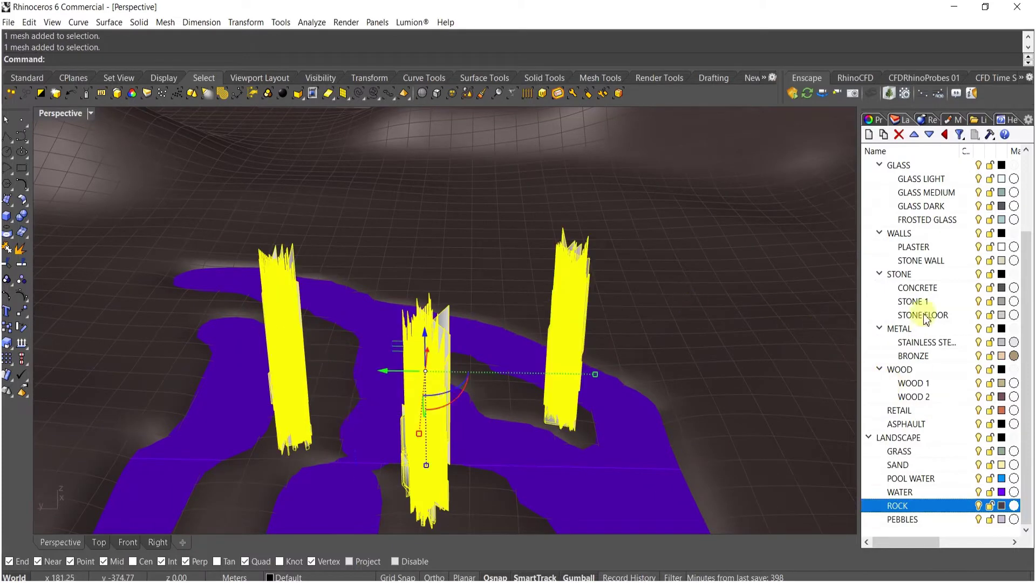
pyautogui.scroll(1, 930, 308)
pyautogui.rightClick(916, 335)
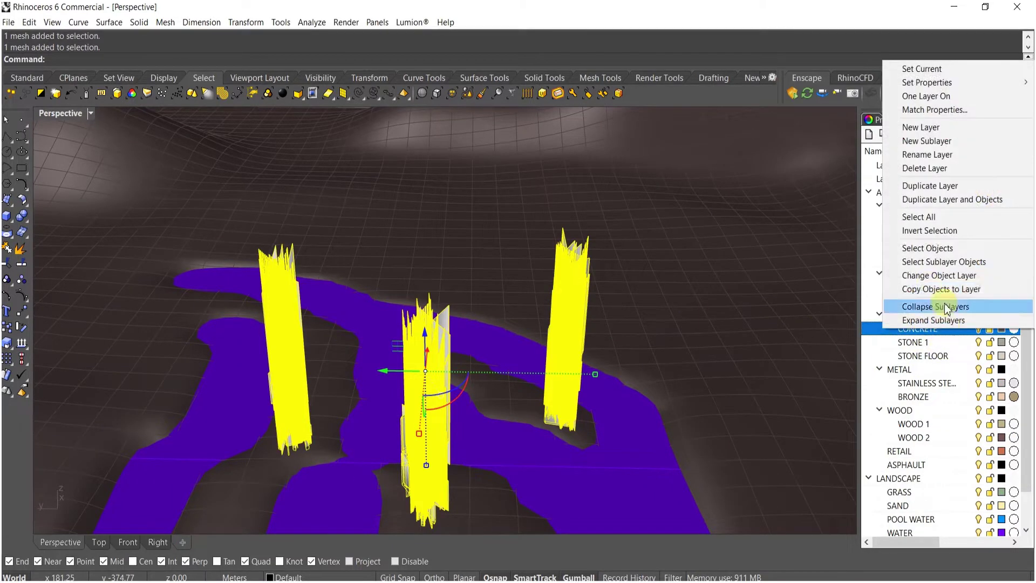
pyautogui.click(921, 274)
pyautogui.moveTo(426, 378); pyautogui.dragTo(465, 319, button='right')
pyautogui.press('Escape')
# - Select all objects in the scene and export them in COLLADA (*.dae) format
pyautogui.scroll(-15, 492, 316)
pyautogui.hotkey('ctrl', 'a')
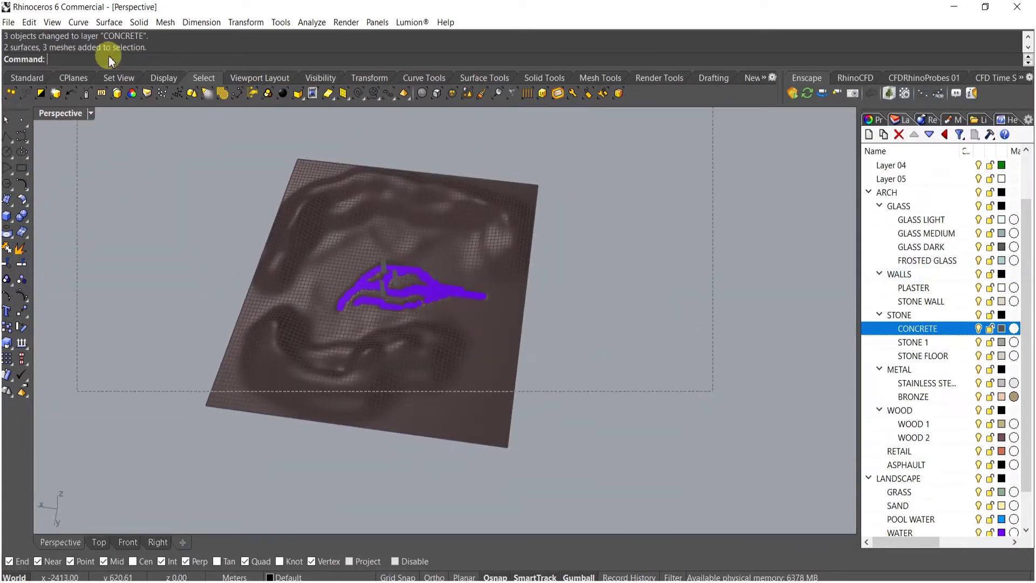
pyautogui.write('ort')
pyautogui.press('Return')
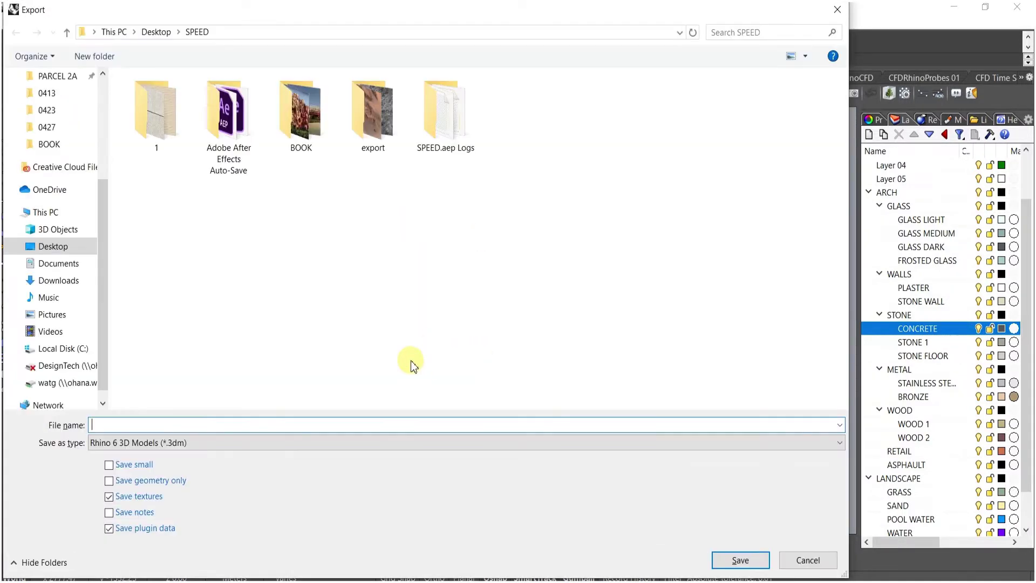
pyautogui.click(287, 444)
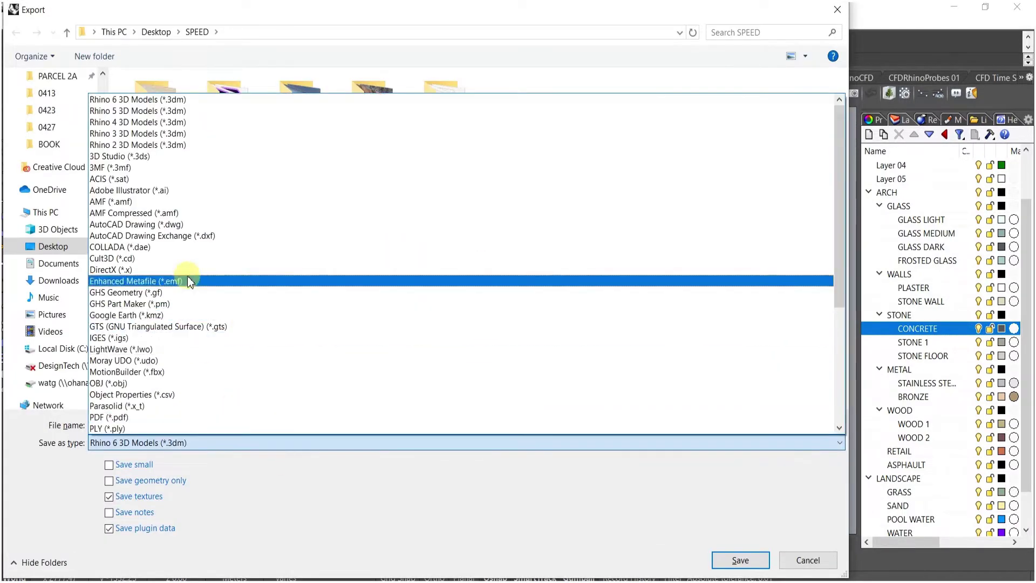
pyautogui.click(158, 250)
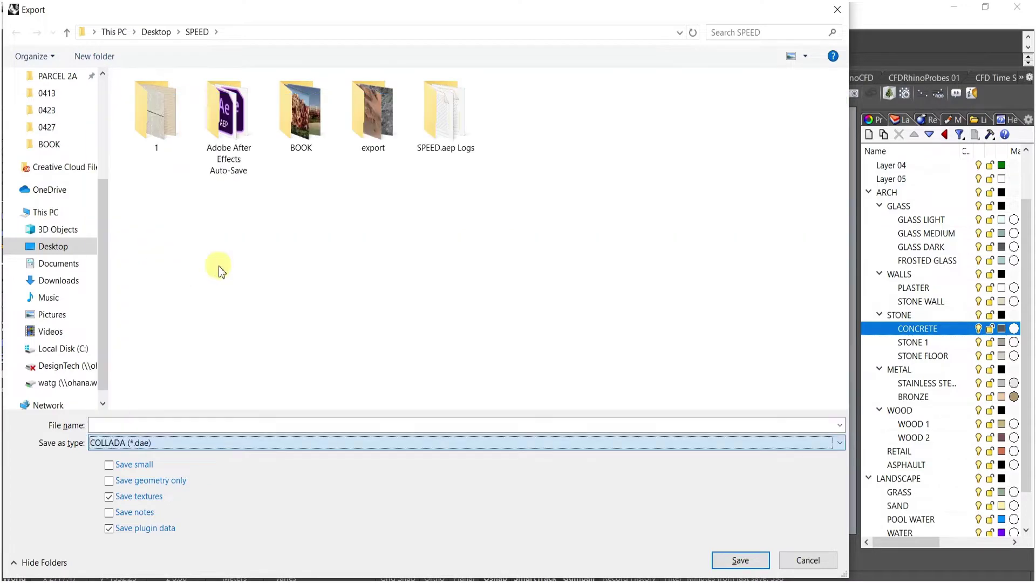
# - Export the selected model as a COLLADA file, replacing 1.dae in the SPEED folder, and clear the selection
pyautogui.click(527, 140)
pyautogui.click(756, 563)
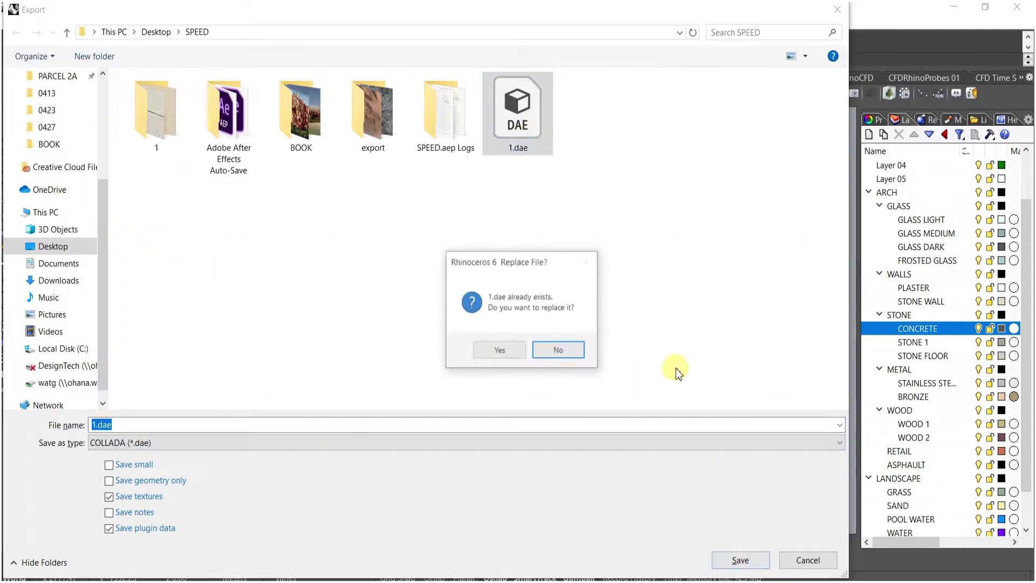
pyautogui.click(495, 345)
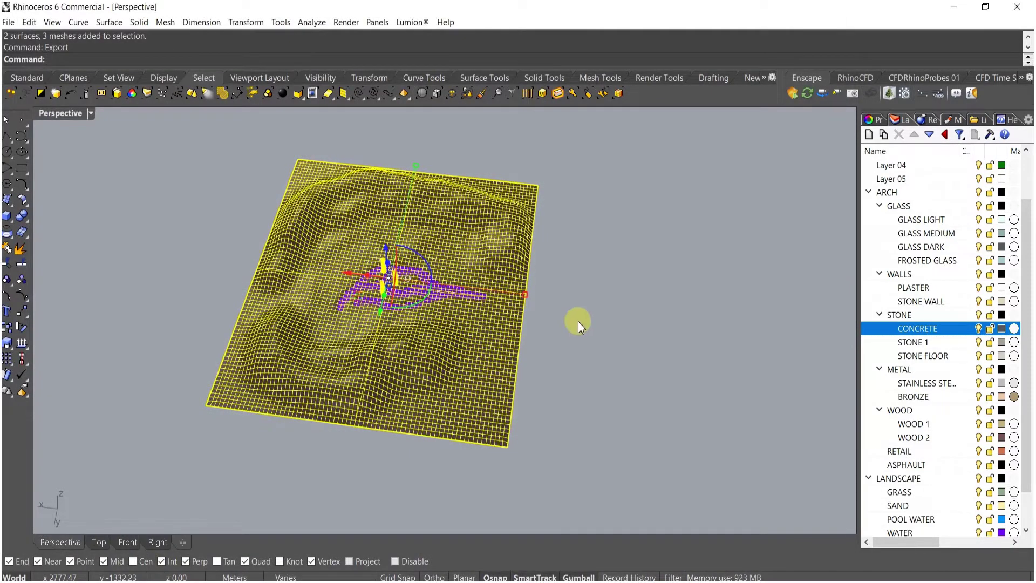
pyautogui.click(592, 277)
pyautogui.moveTo(514, 300); pyautogui.dragTo(570, 304, button='right')
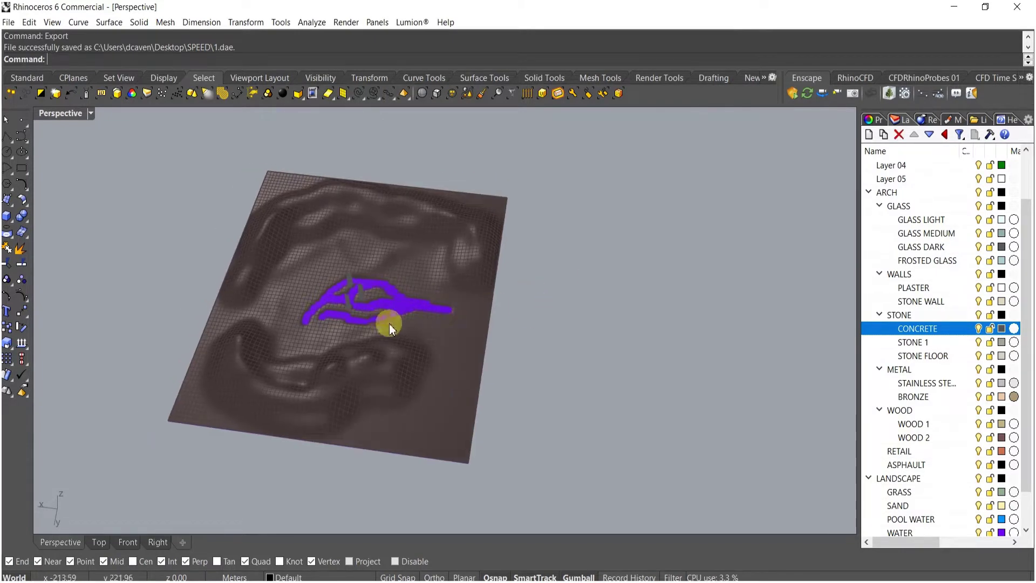
pyautogui.scroll(3, 390, 326)
# - Switch to Lumion and import 1.dae from the SPEED folder as a new model named 1dfghj
pyautogui.click(465, 526)
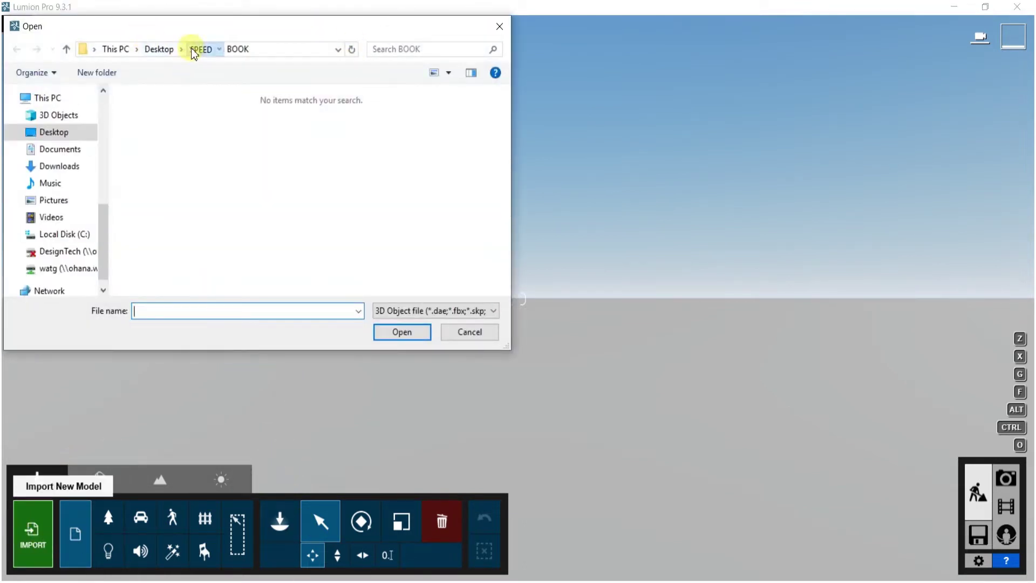
pyautogui.click(194, 49)
pyautogui.doubleClick(167, 241)
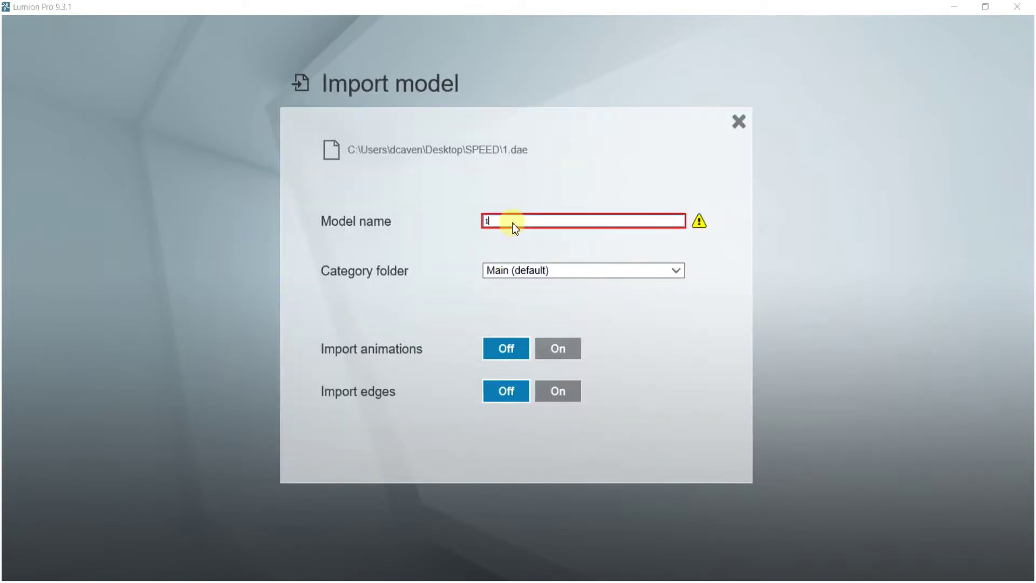
pyautogui.write('dfghj')
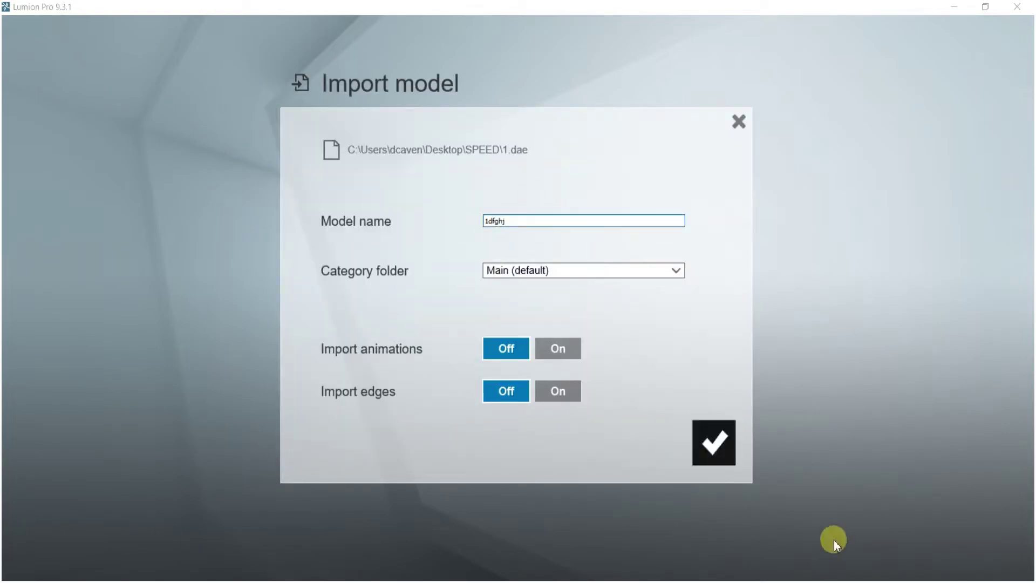
pyautogui.click(707, 445)
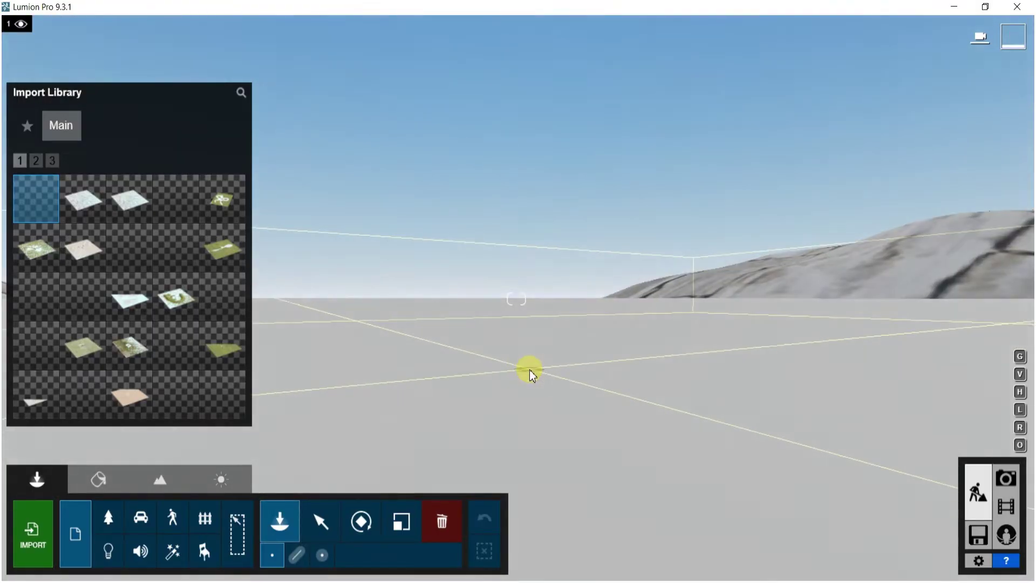
# - Place the imported terrain model in the scene and raise it vertically above the default ground
pyautogui.click(529, 370)
pyautogui.click(318, 522)
pyautogui.click(337, 554)
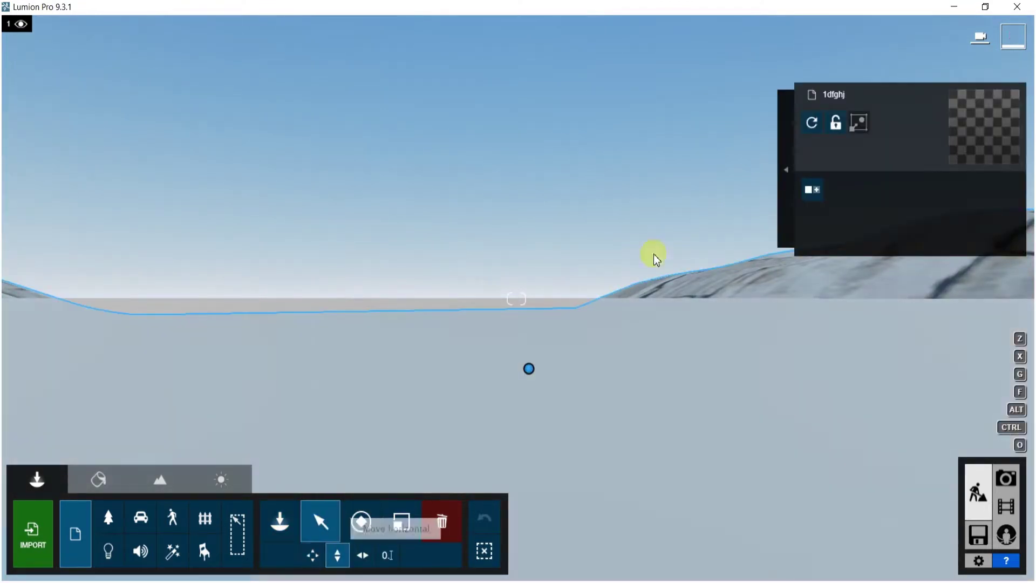
pyautogui.moveTo(529, 370); pyautogui.dragTo(507, 91)
# - Assign the dark blue wavy preset from the Nature water materials to the model's WATER surface
pyautogui.moveTo(507, 91); pyautogui.dragTo(556, 216, button='right')
pyautogui.press('s')
pyautogui.press('s')
pyautogui.moveTo(637, 458); pyautogui.dragTo(572, 325, button='right')
pyautogui.press('s')
pyautogui.moveTo(620, 350); pyautogui.dragTo(616, 361, button='right')
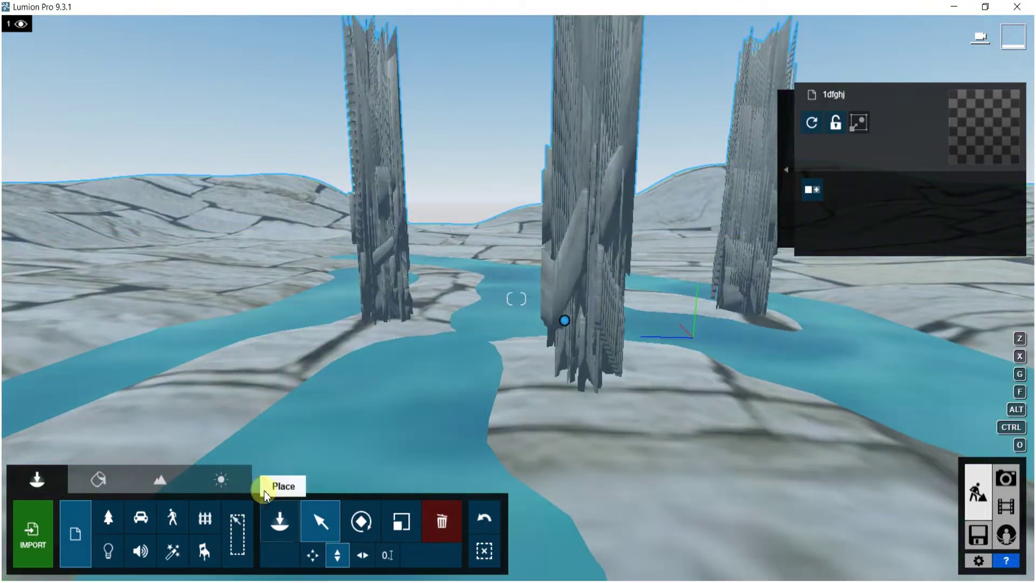
pyautogui.click(101, 479)
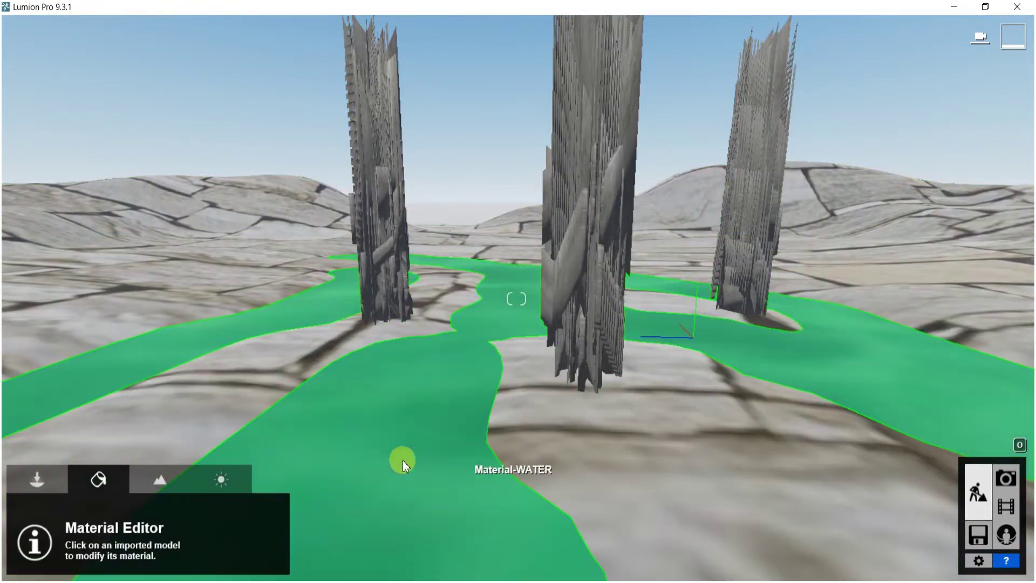
pyautogui.click(393, 463)
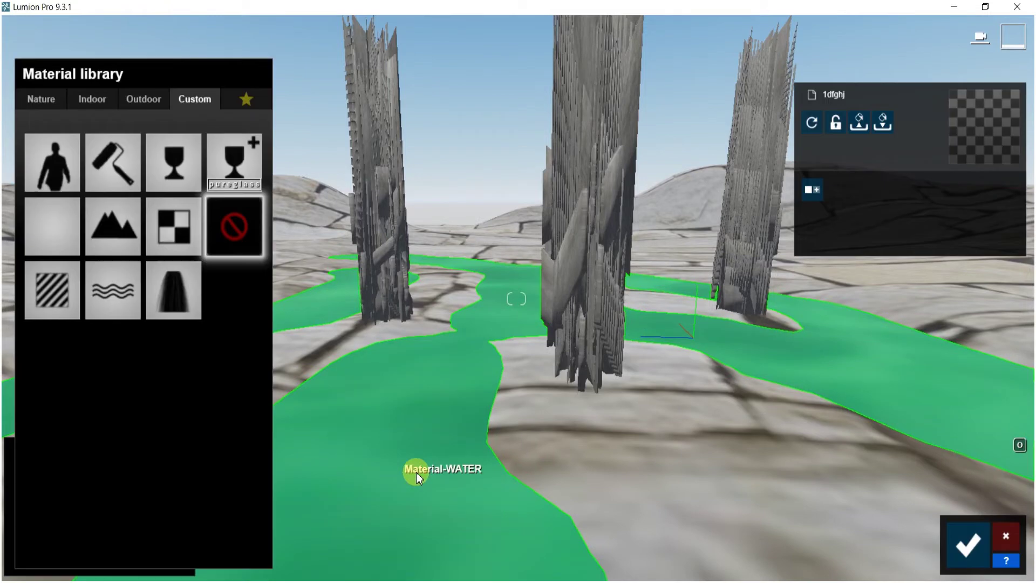
pyautogui.click(39, 96)
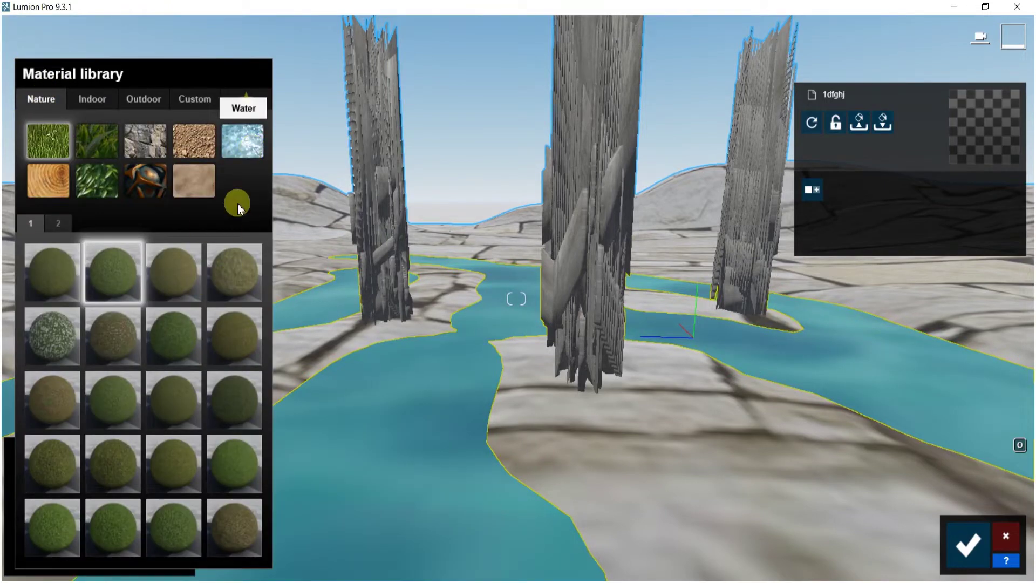
pyautogui.click(243, 141)
pyautogui.click(234, 283)
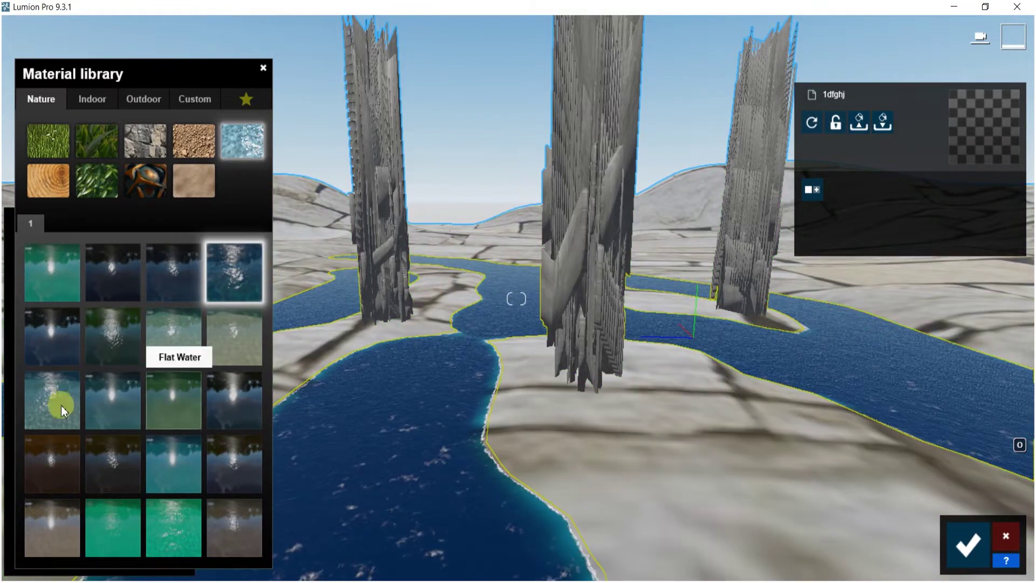
# - Select the terrain's ROCK surface and assign the brown cracked soil material from the Nature soil category
pyautogui.click(568, 435)
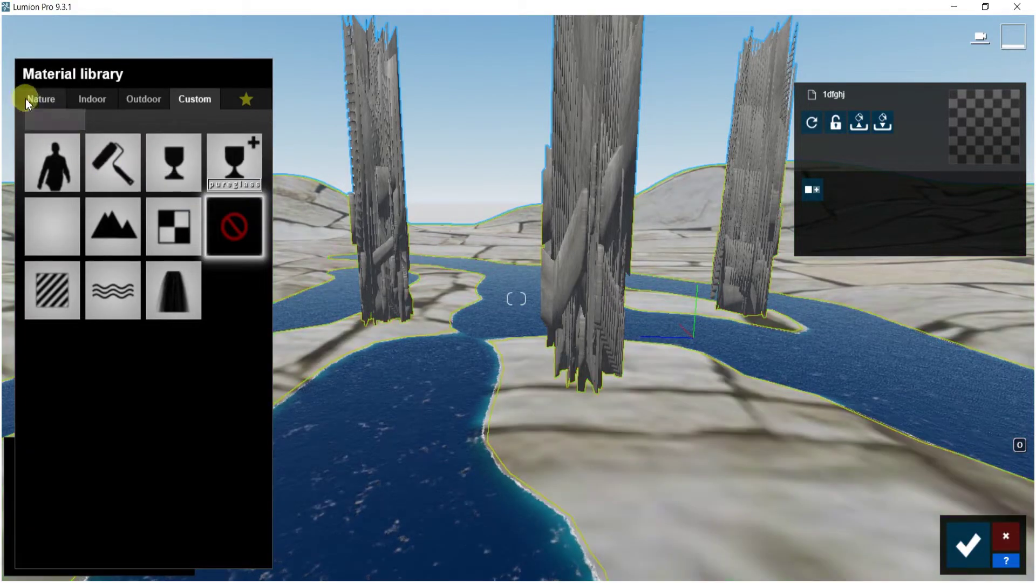
pyautogui.click(33, 101)
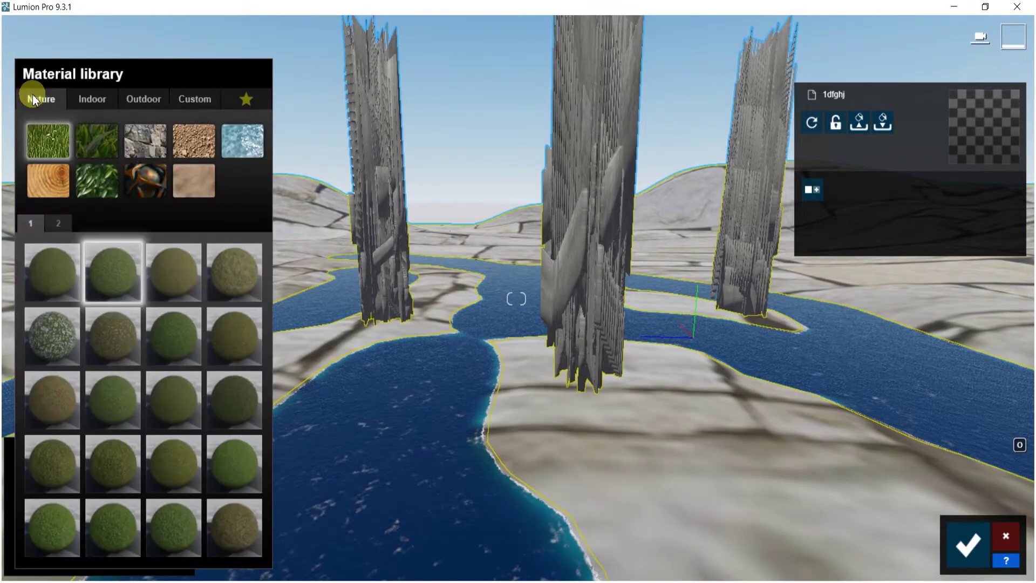
pyautogui.click(196, 146)
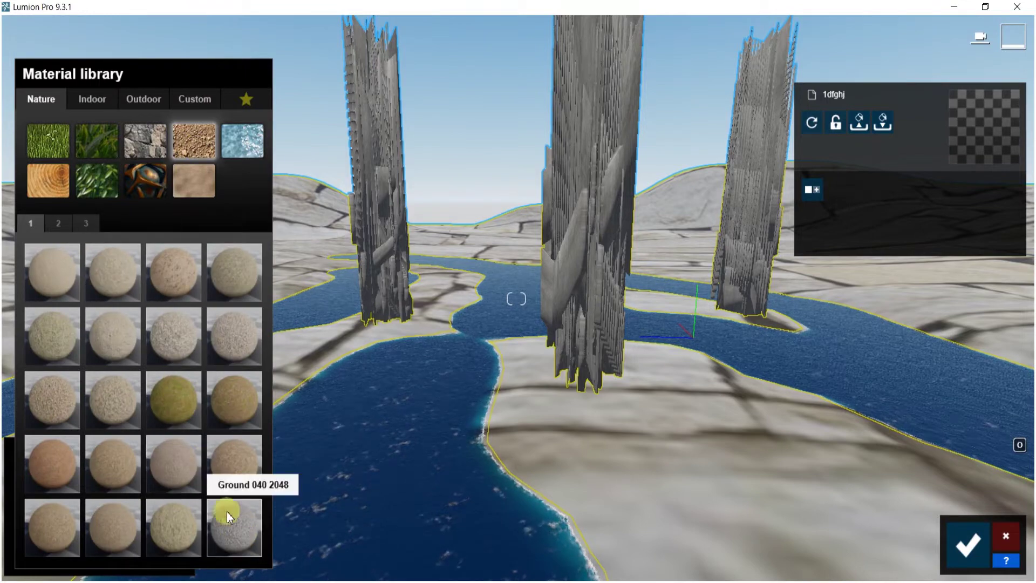
pyautogui.click(58, 223)
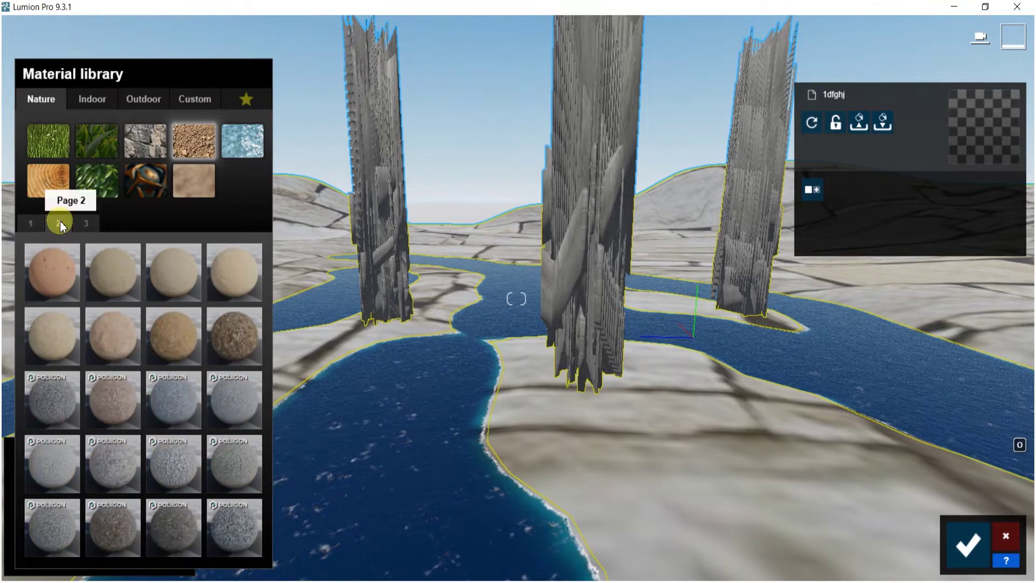
pyautogui.click(260, 351)
pyautogui.click(169, 328)
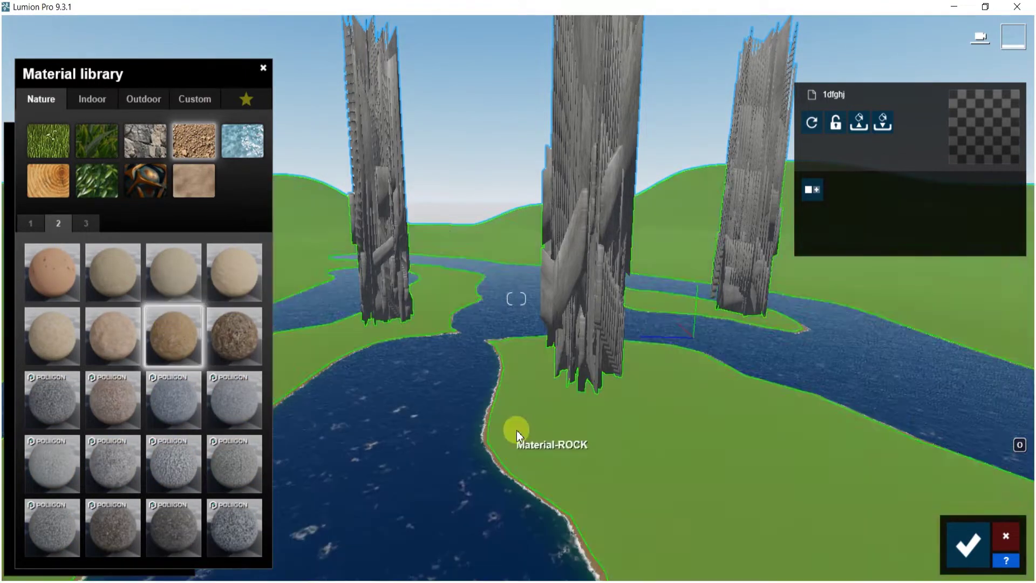
# - Inspect the ground texture up close and try the Landscape 06 B and Landscape 06 C soils on the terrain
pyautogui.moveTo(516, 430); pyautogui.dragTo(564, 481, button='right')
pyautogui.moveTo(561, 427); pyautogui.dragTo(648, 216, button='right')
pyautogui.moveTo(516, 298); pyautogui.dragTo(494, 157, button='right')
pyautogui.press('w')
pyautogui.moveTo(670, 70); pyautogui.dragTo(638, 133, button='right')
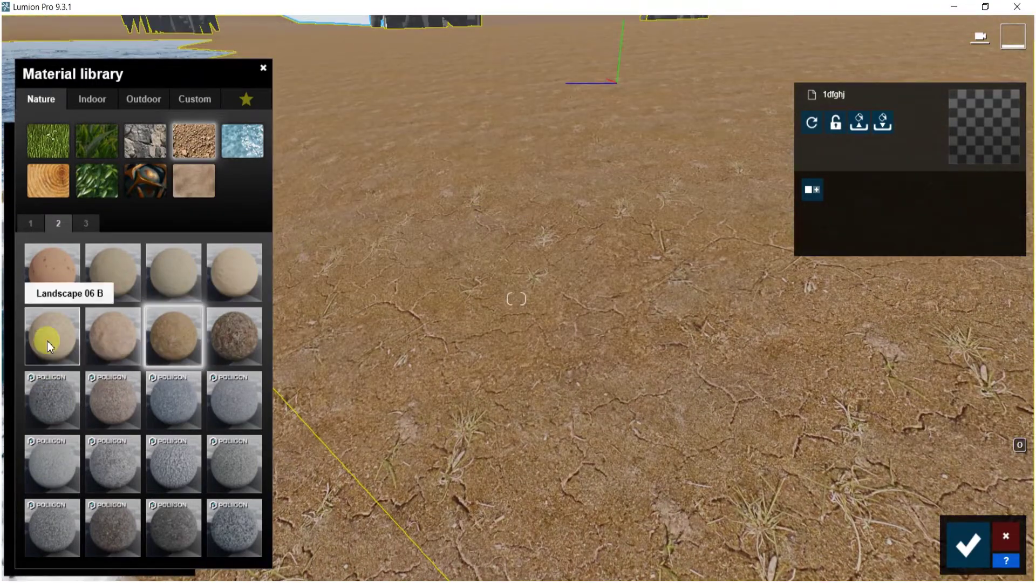
pyautogui.click(47, 341)
pyautogui.click(123, 352)
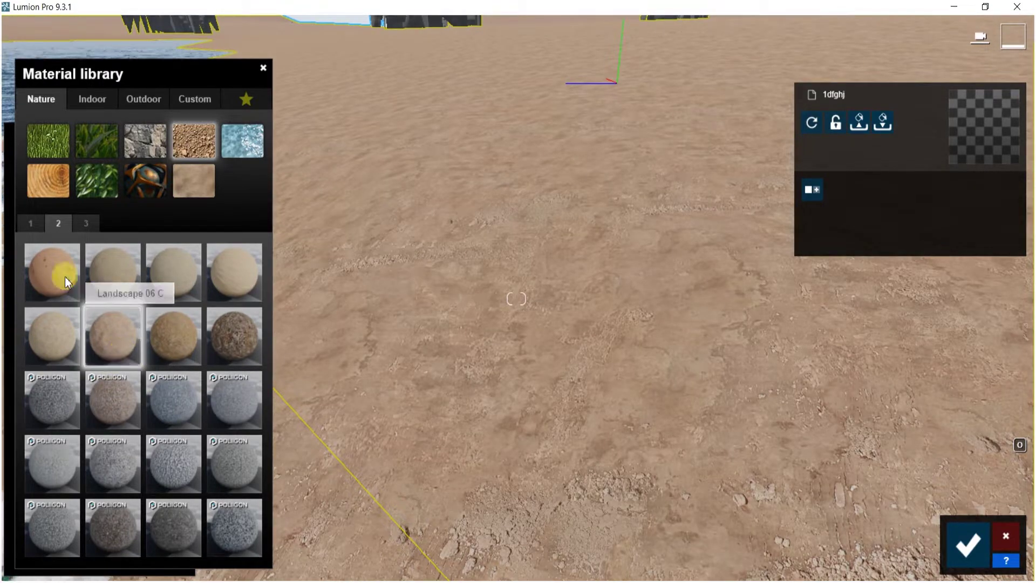
# - Try a dark Poliigon pebble gravel and the Landscape 02 B soil on the terrain
pyautogui.click(91, 223)
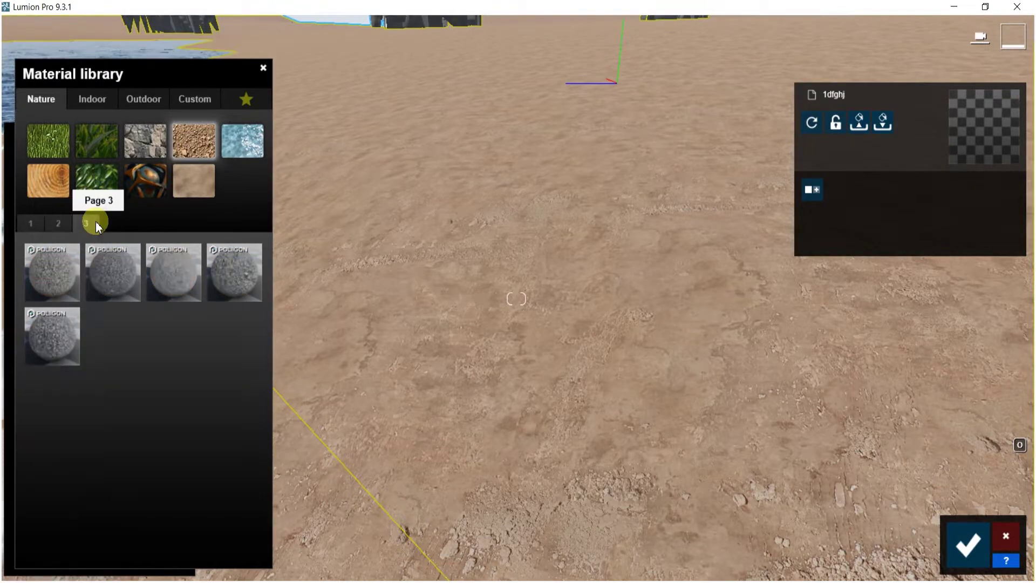
pyautogui.click(121, 283)
pyautogui.click(66, 225)
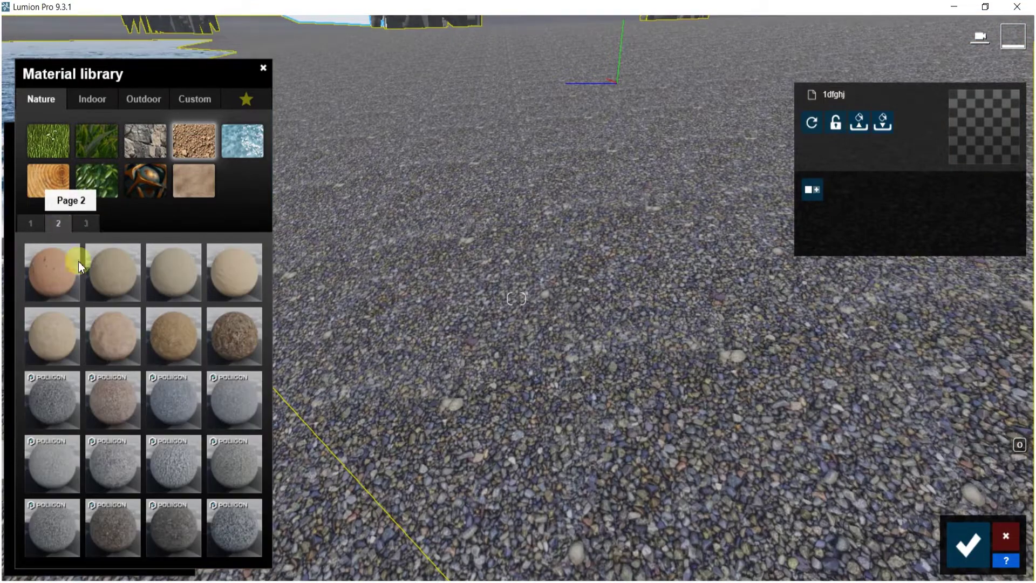
pyautogui.click(52, 283)
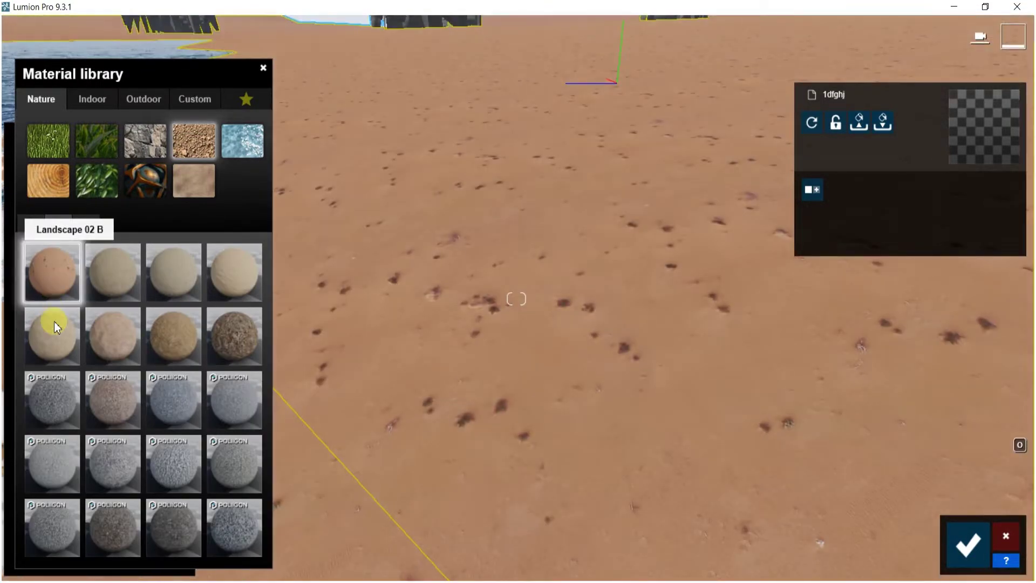
# - Compare Landscape 06 B, Landscape 06 C and the brown cracked soil on the terrain, ending on Landscape 06 C
pyautogui.click(60, 339)
pyautogui.click(100, 339)
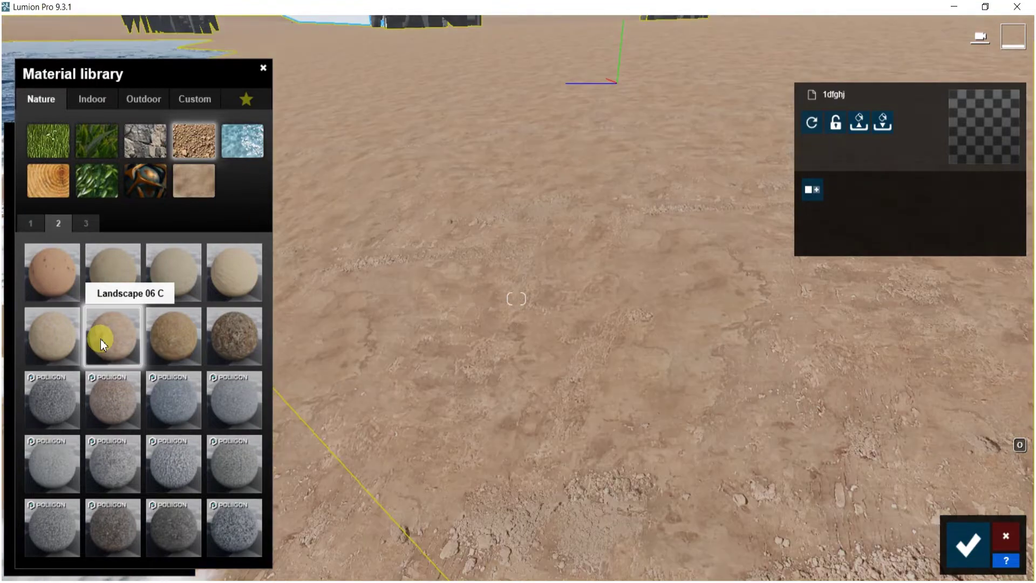
pyautogui.click(170, 341)
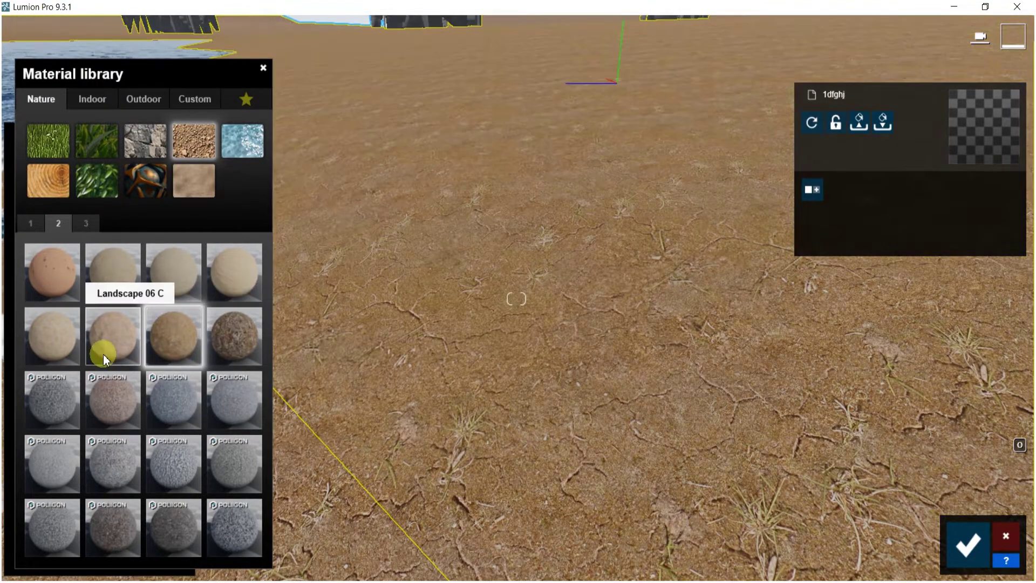
pyautogui.click(102, 354)
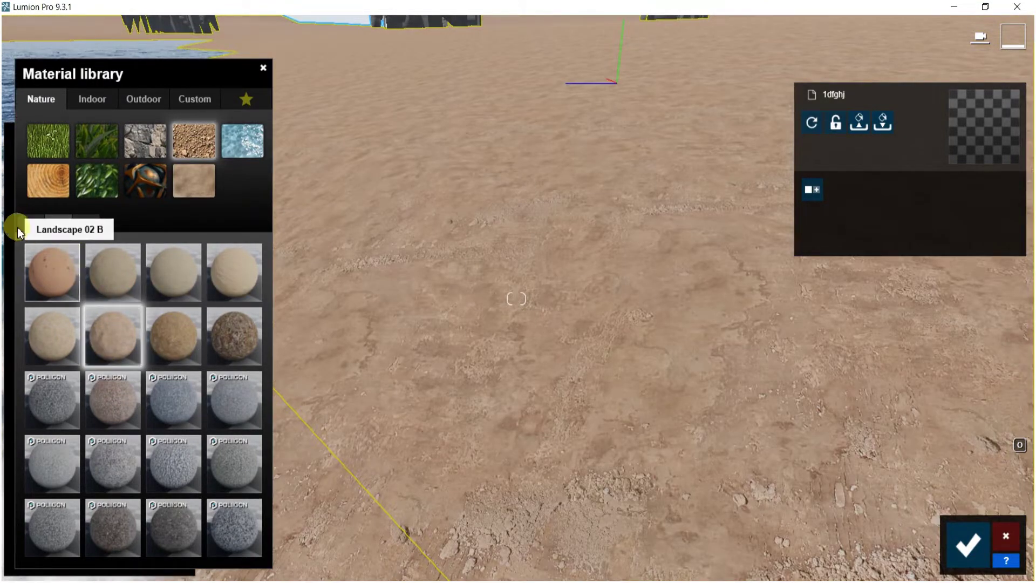
# - Try the Ground 014 2048 material and a mossy, leaf-covered ground material on the terrain
pyautogui.click(30, 226)
pyautogui.click(46, 472)
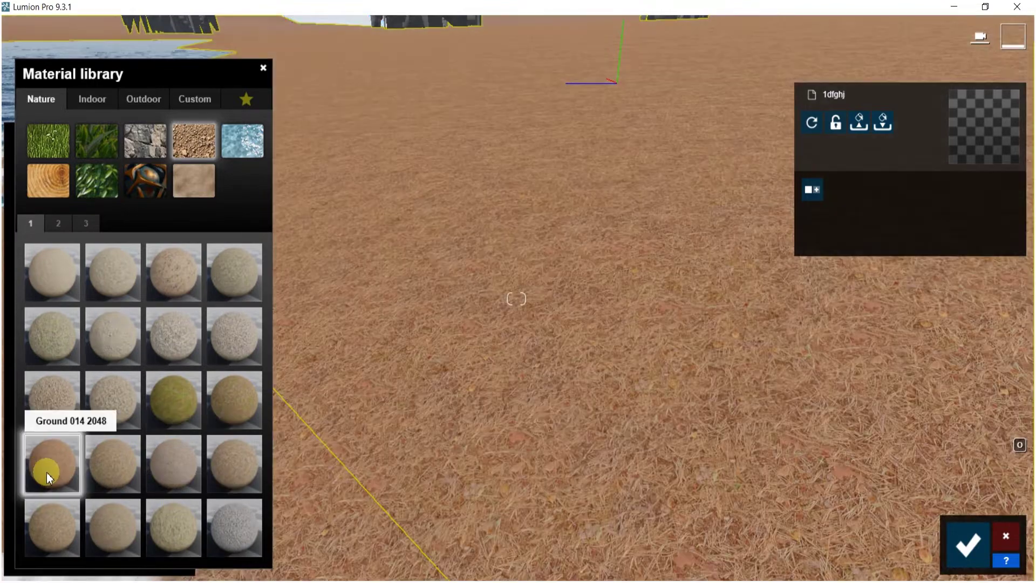
pyautogui.click(238, 400)
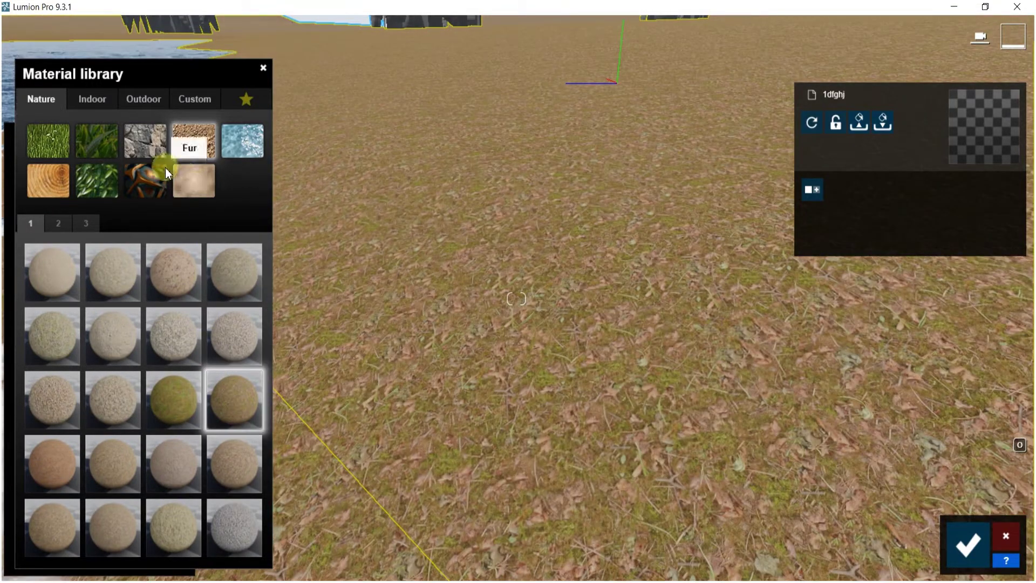
# - Try Landscape 02 C, a red cracked rock and Polii Rock Desert 006 VAR1 3K from the Nature rocks on the terrain
pyautogui.click(160, 140)
pyautogui.click(219, 279)
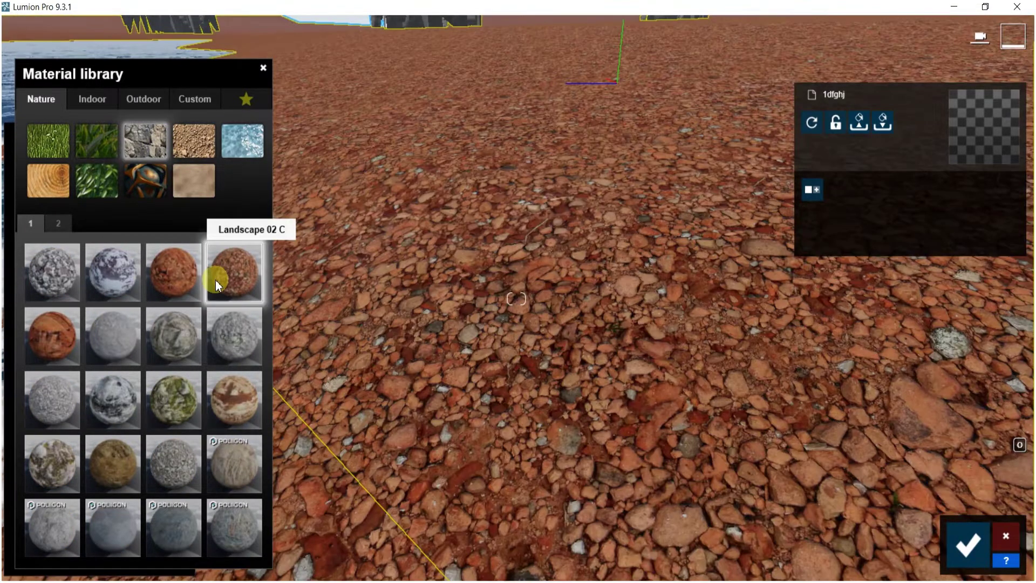
pyautogui.click(183, 273)
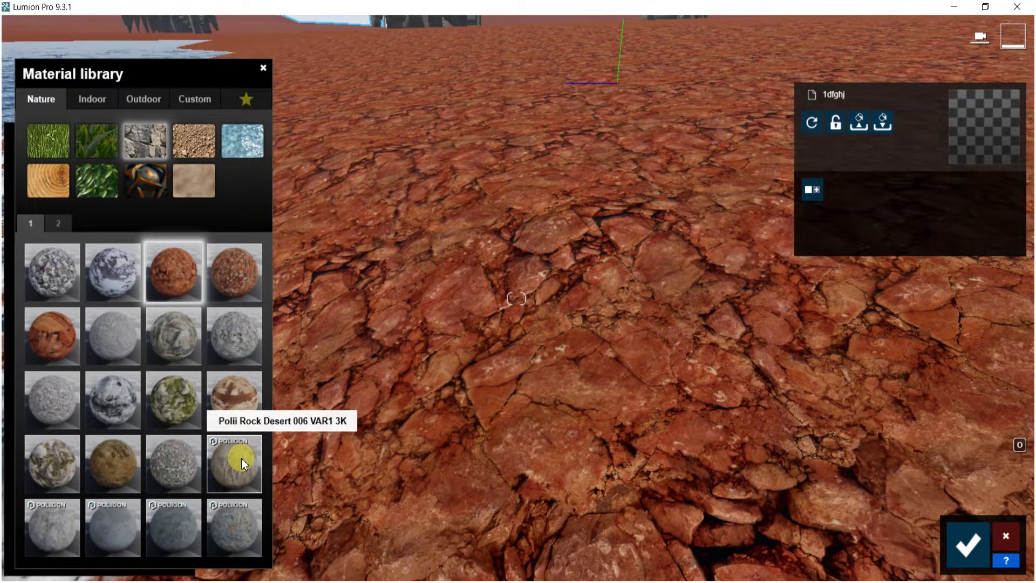
pyautogui.click(261, 446)
# - Pull the view back to the towers and try the Landscape 06 E and Landscape 09 E rock materials on the terrain
pyautogui.moveTo(609, 122); pyautogui.dragTo(600, 67, button='right')
pyautogui.press('s')
pyautogui.press('a')
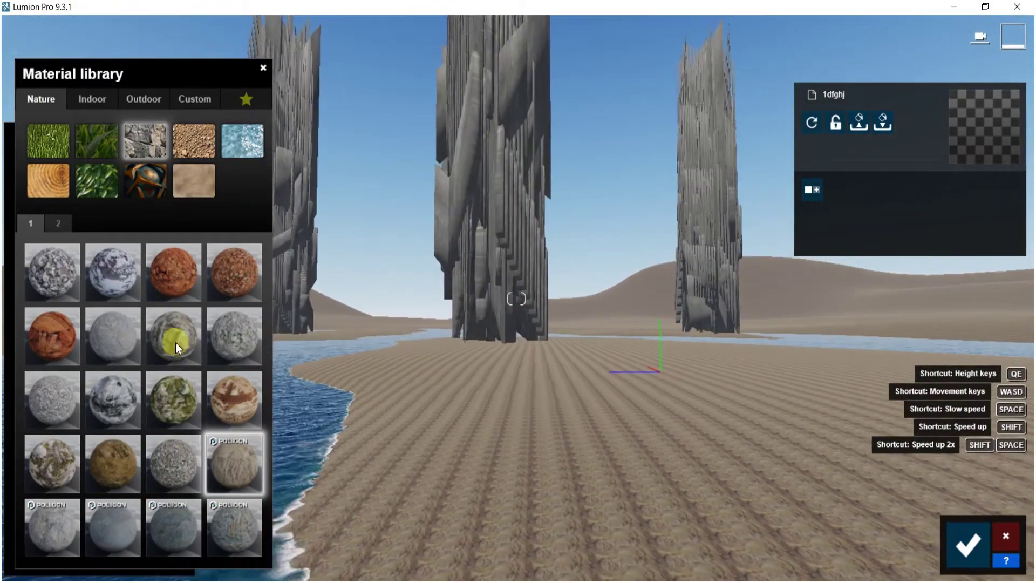
pyautogui.click(224, 417)
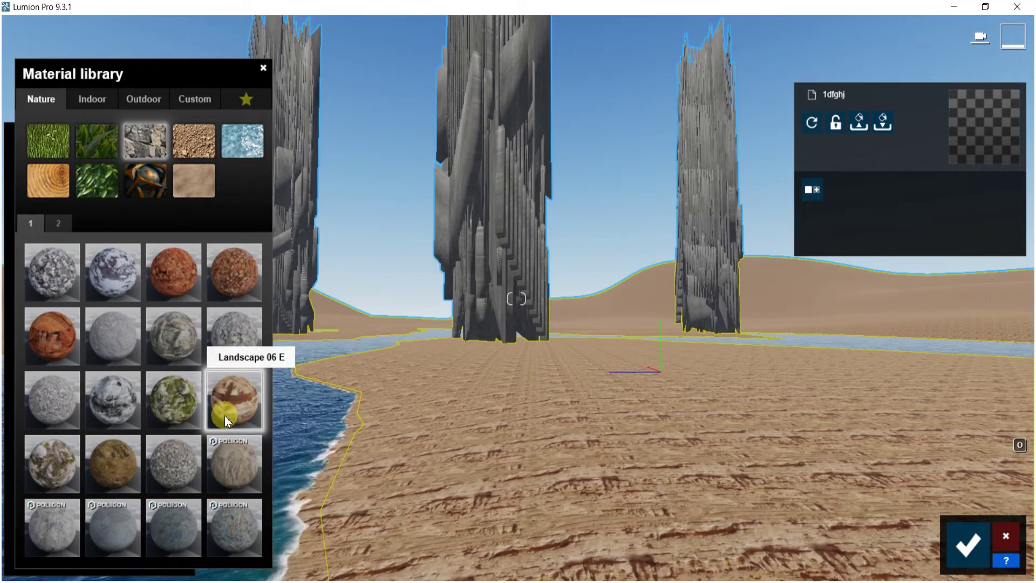
pyautogui.click(122, 474)
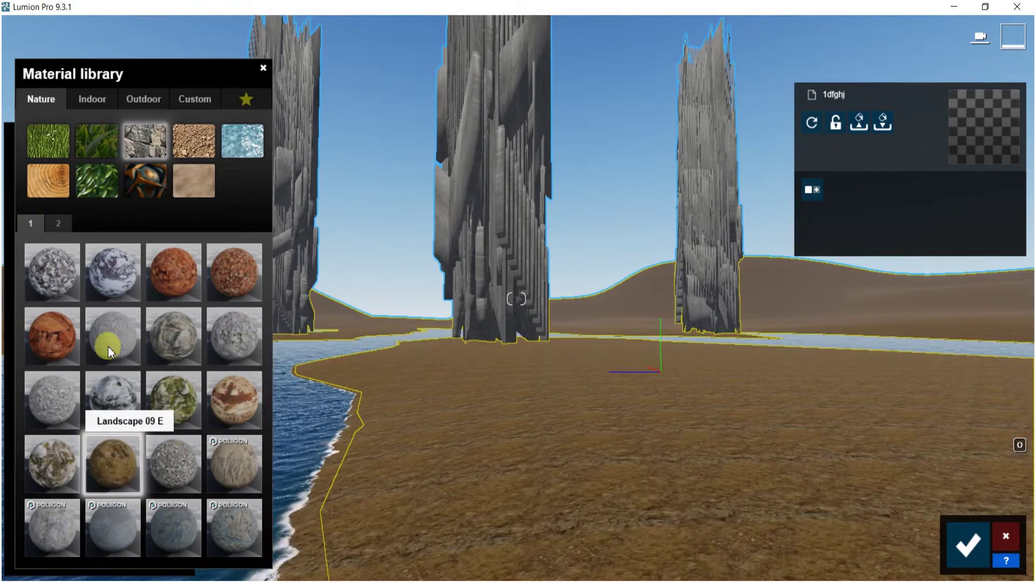
# - Assign the Rock 002 material from the Nature rock category to the terrain, after trying a striped rock
pyautogui.click(60, 223)
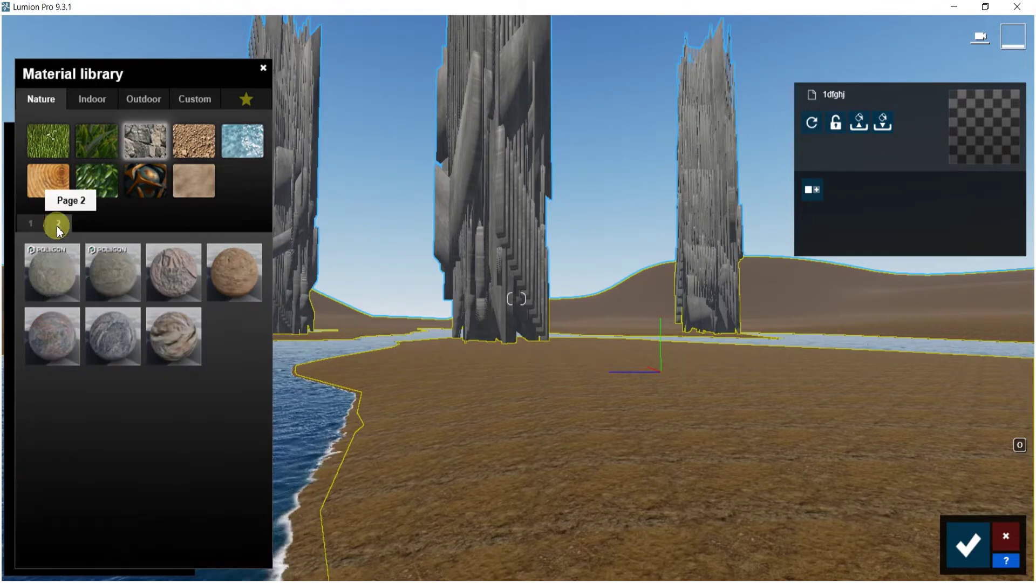
pyautogui.click(165, 336)
pyautogui.click(242, 271)
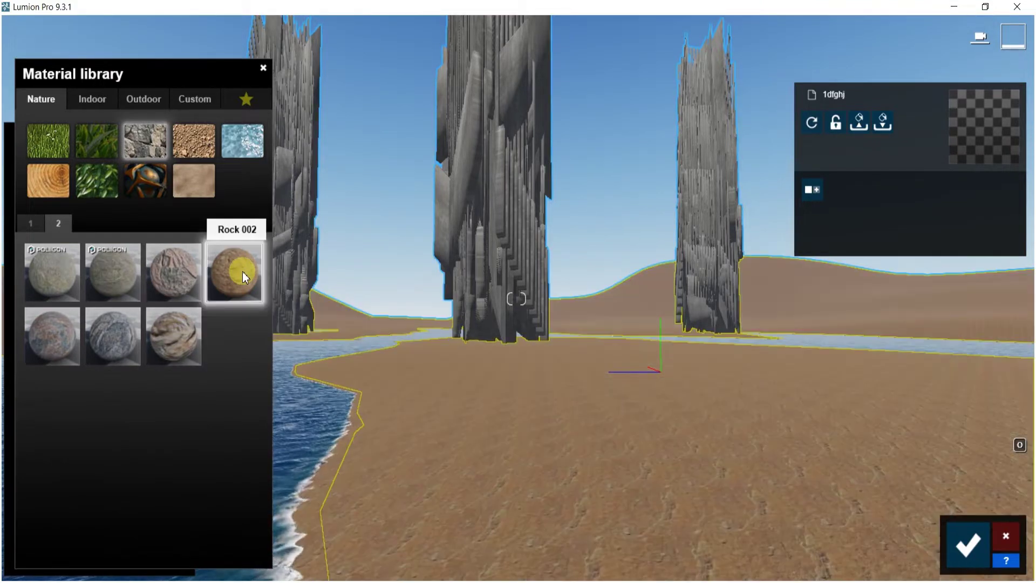
# - Try a speckled reddish rock, Polii Rock SpottyMoss 007 VAR1 3K and Rock 005 on the terrain
pyautogui.click(45, 329)
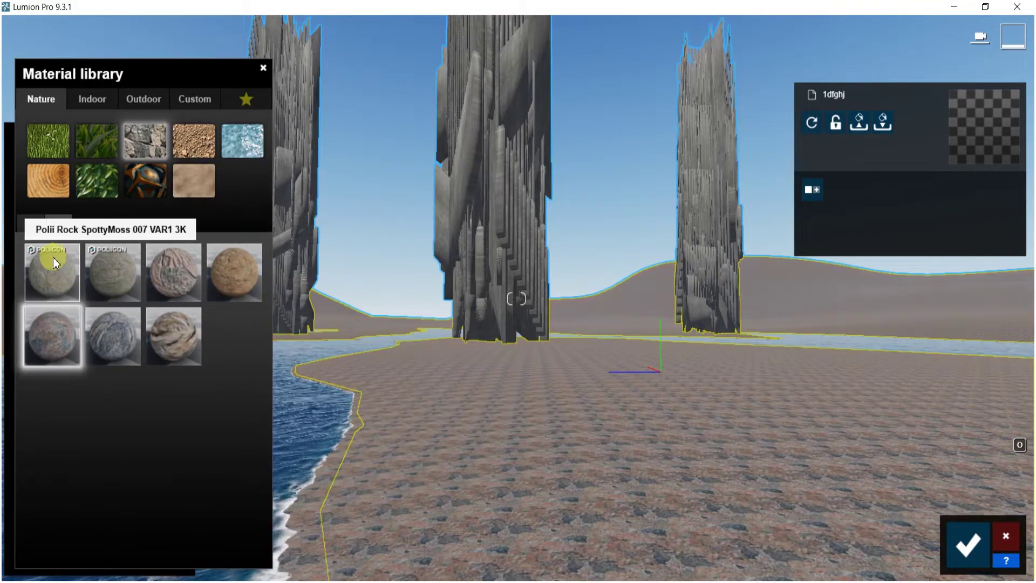
pyautogui.click(55, 248)
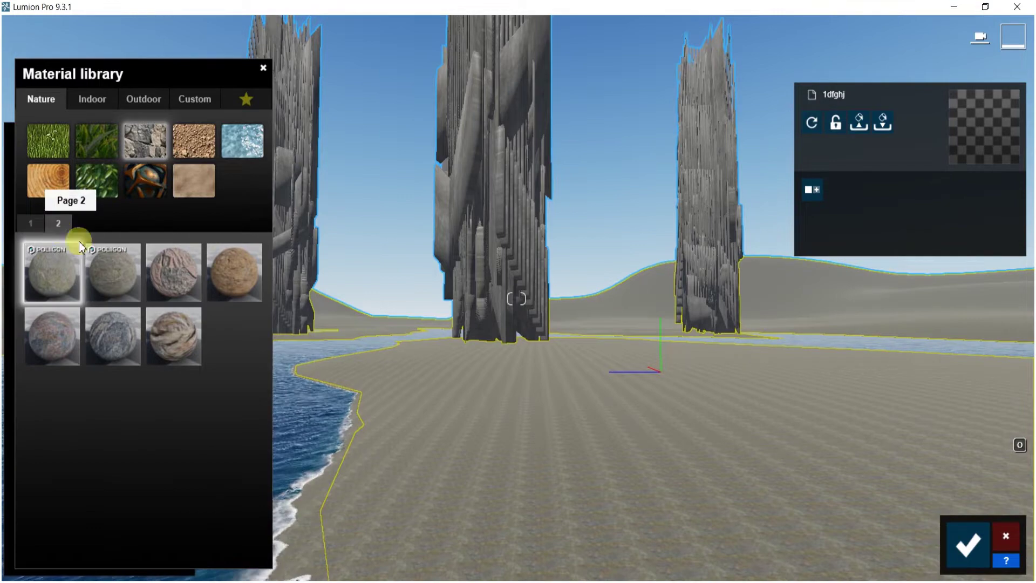
pyautogui.click(179, 264)
pyautogui.click(171, 329)
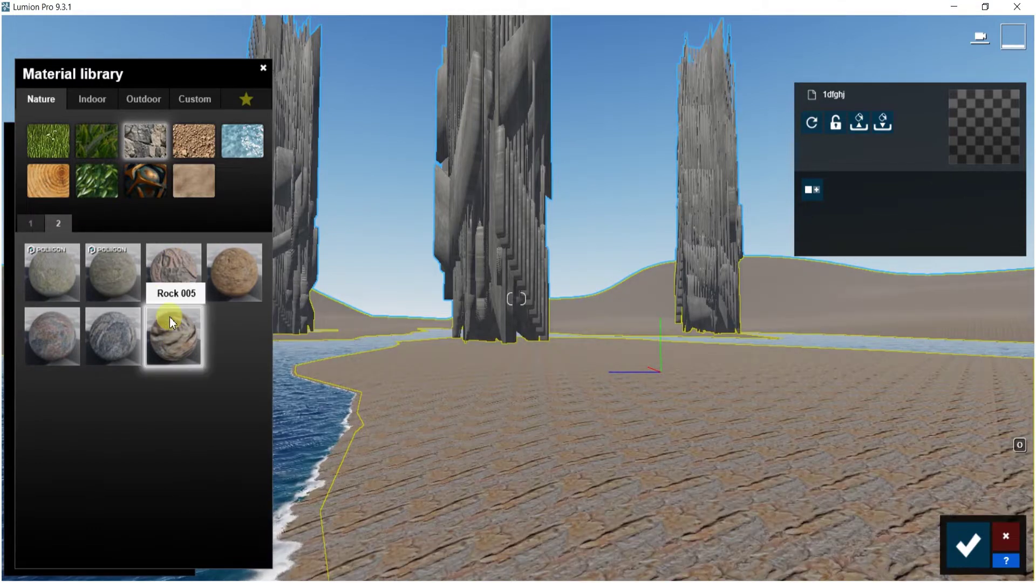
# - Try the Landscape 02 E, Landscape 06 E and Polii Rock Desert 006 VAR1 3K rock materials on the terrain
pyautogui.click(31, 223)
pyautogui.click(63, 334)
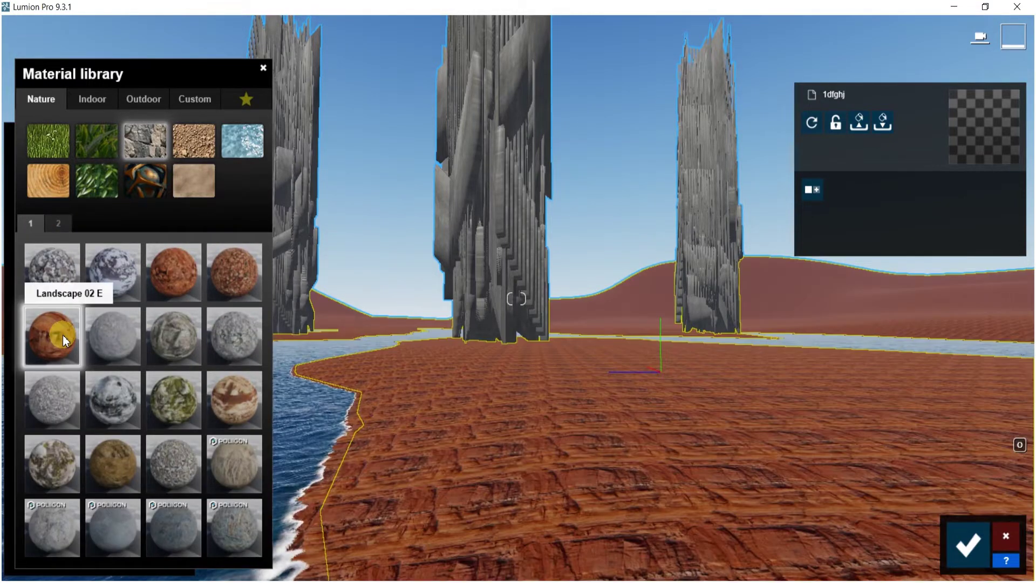
pyautogui.click(235, 403)
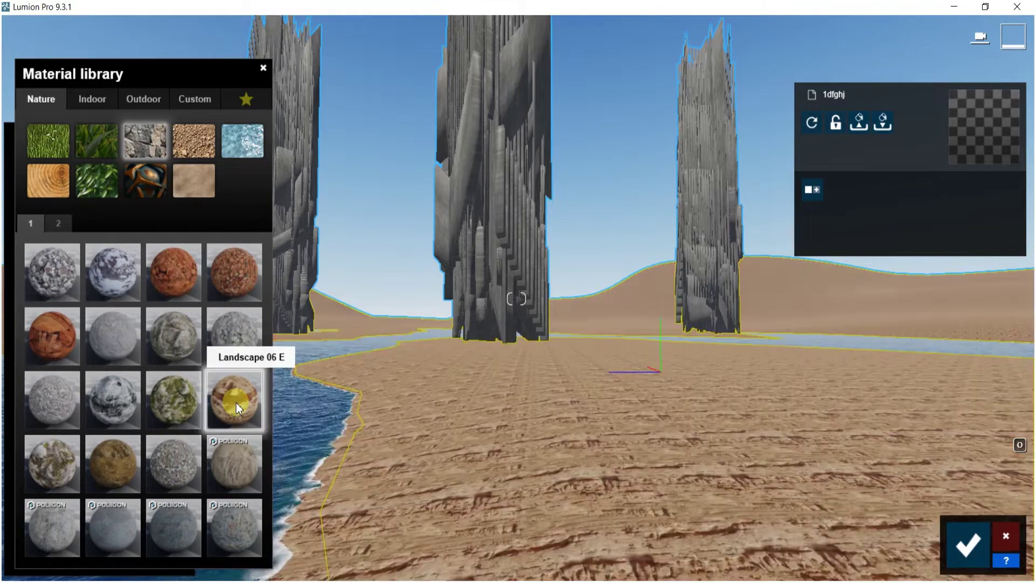
pyautogui.click(248, 472)
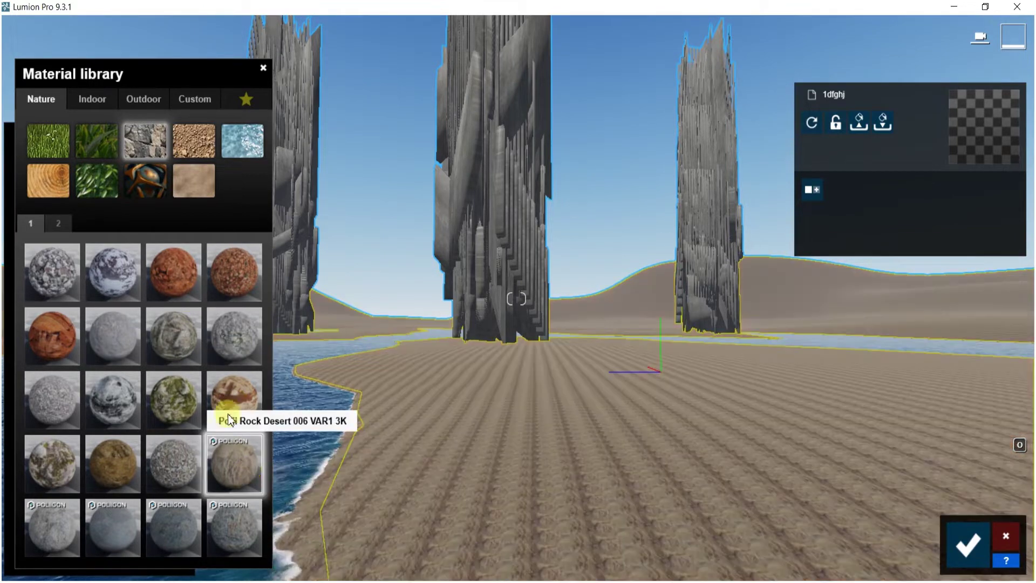
# - Assign the Landscape 02 A rock material to the terrain, enlarge its map scale and set its relief to 2.0
pyautogui.click(224, 267)
pyautogui.click(182, 274)
pyautogui.click(181, 275)
pyautogui.moveTo(56, 406); pyautogui.dragTo(266, 389)
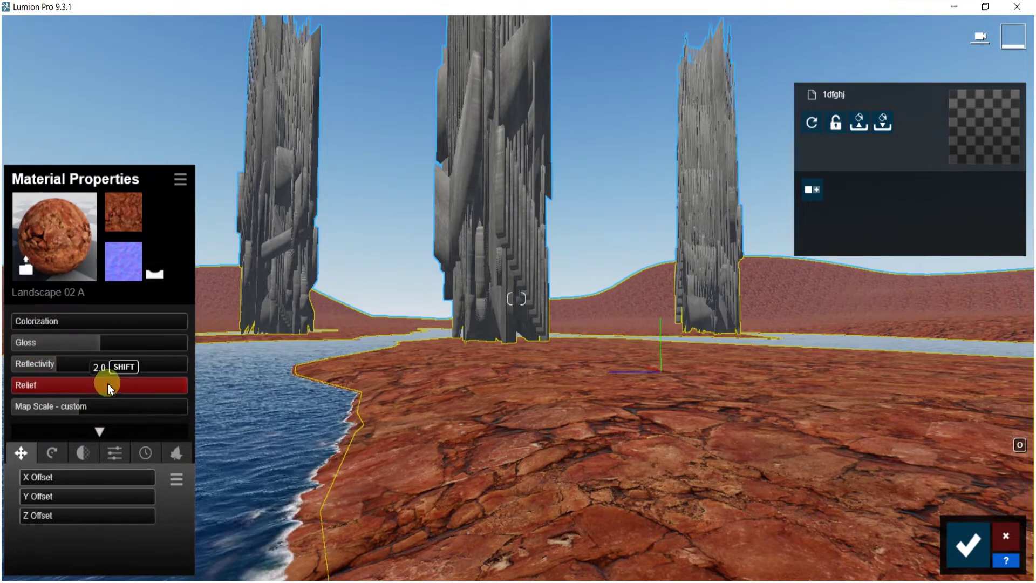
# - Apply stone weathering of about 0.5 to the terrain material and raise its edge softening to past the middle of its range
pyautogui.click(146, 454)
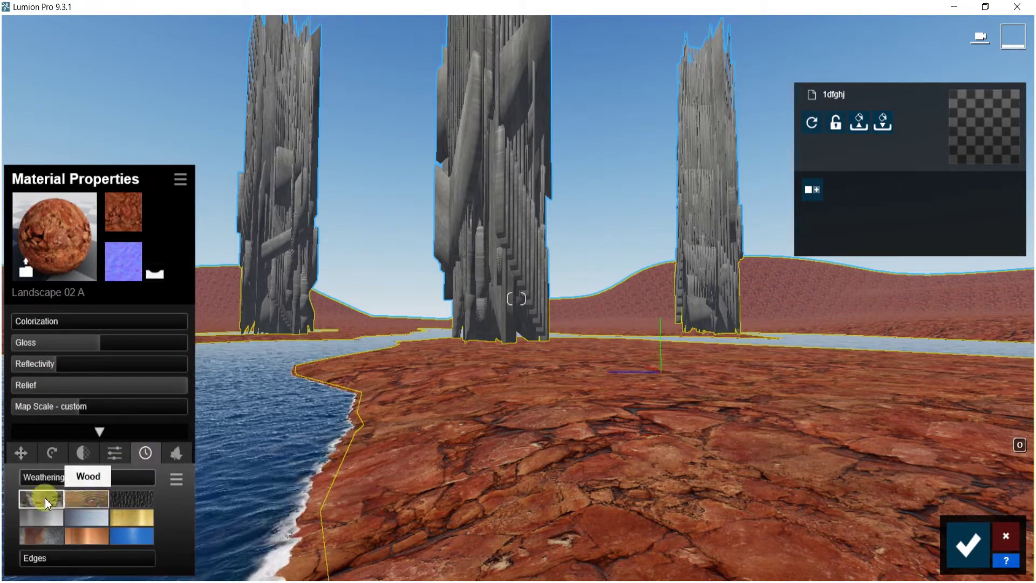
pyautogui.moveTo(46, 481); pyautogui.dragTo(68, 478)
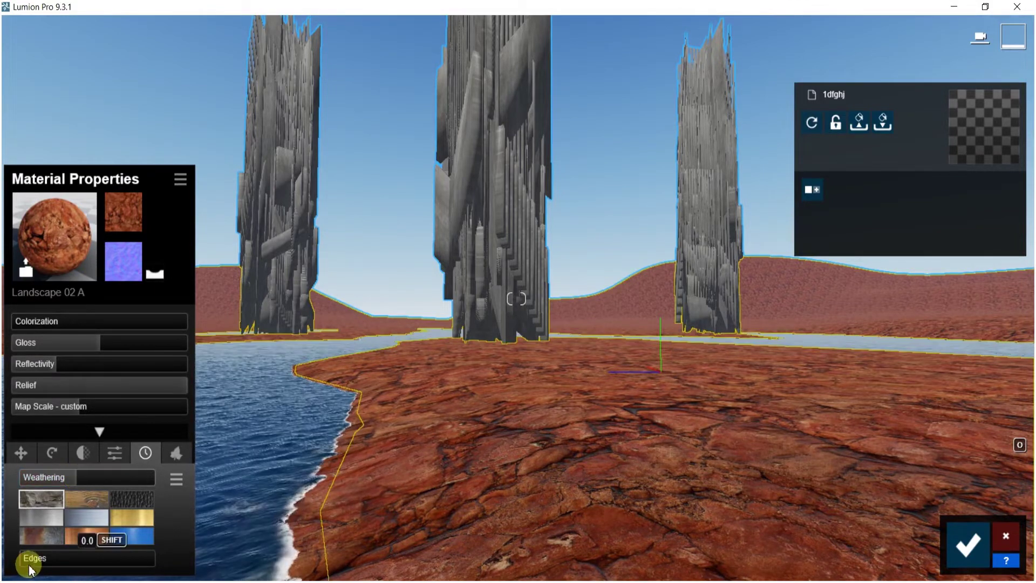
pyautogui.moveTo(30, 568); pyautogui.dragTo(104, 566)
pyautogui.moveTo(73, 480); pyautogui.dragTo(145, 478)
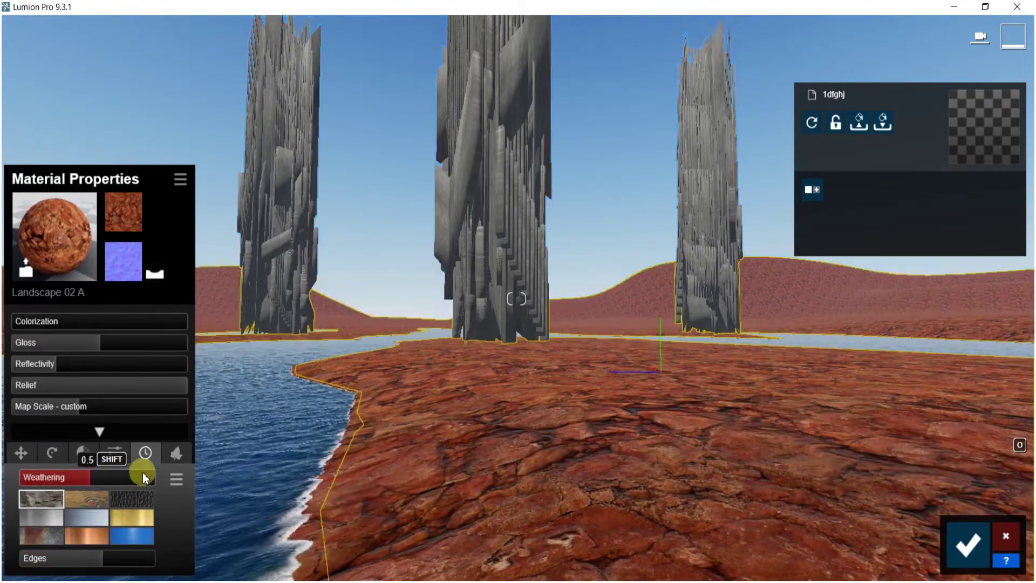
# - Replace the towers' concrete with the Marble 014 1024 material from the Indoor stone category and inspect the texture up close
pyautogui.moveTo(502, 313)
pyautogui.mouseDown(button='right')
pyautogui.moveTo(477, 305)
pyautogui.moveTo(488, 306)
pyautogui.mouseUp(button='right')
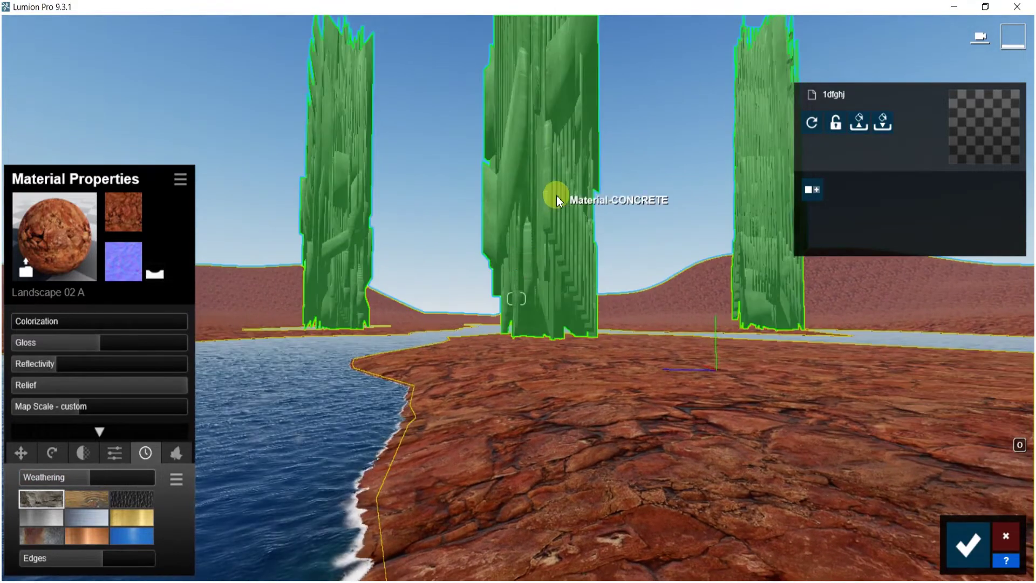
pyautogui.click(556, 198)
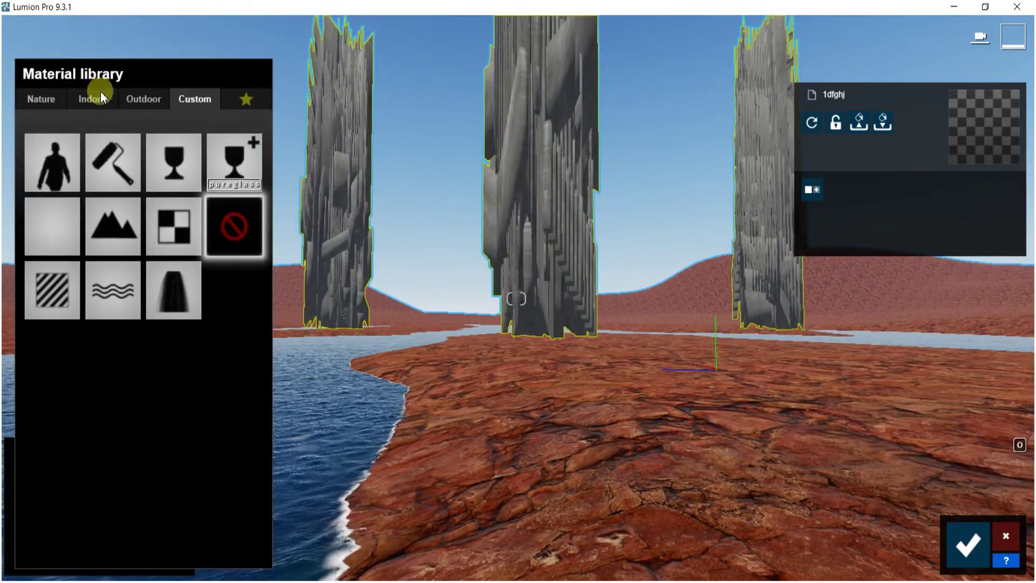
pyautogui.click(99, 101)
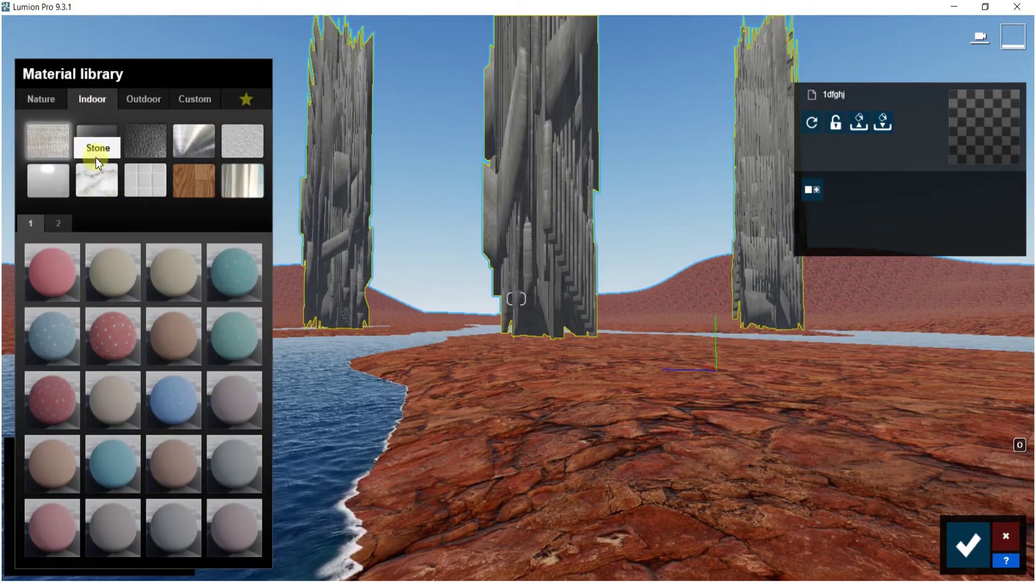
pyautogui.click(102, 173)
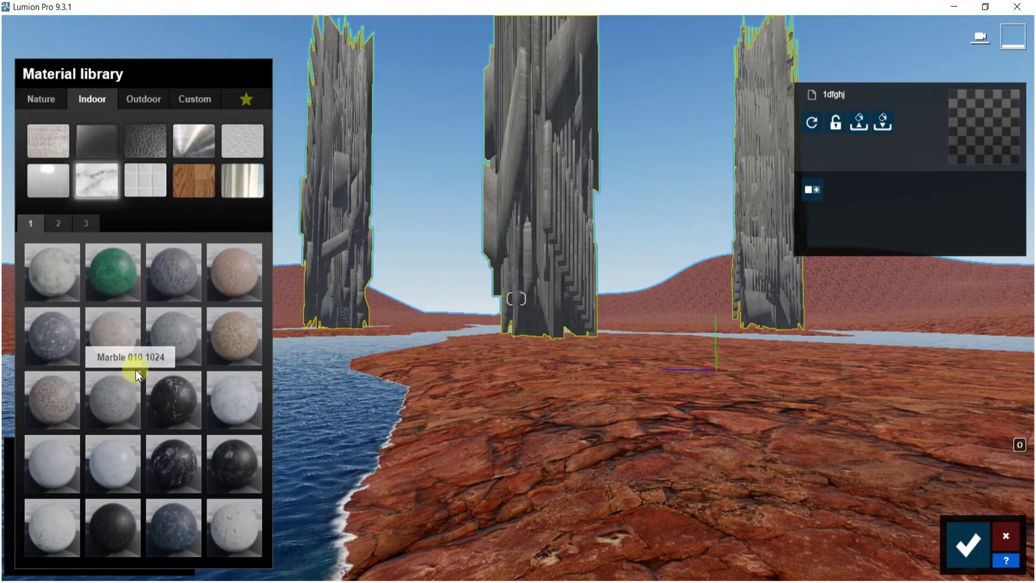
pyautogui.click(119, 465)
pyautogui.moveTo(448, 174); pyautogui.dragTo(525, 496, button='right')
pyautogui.press('w')
pyautogui.press('w')
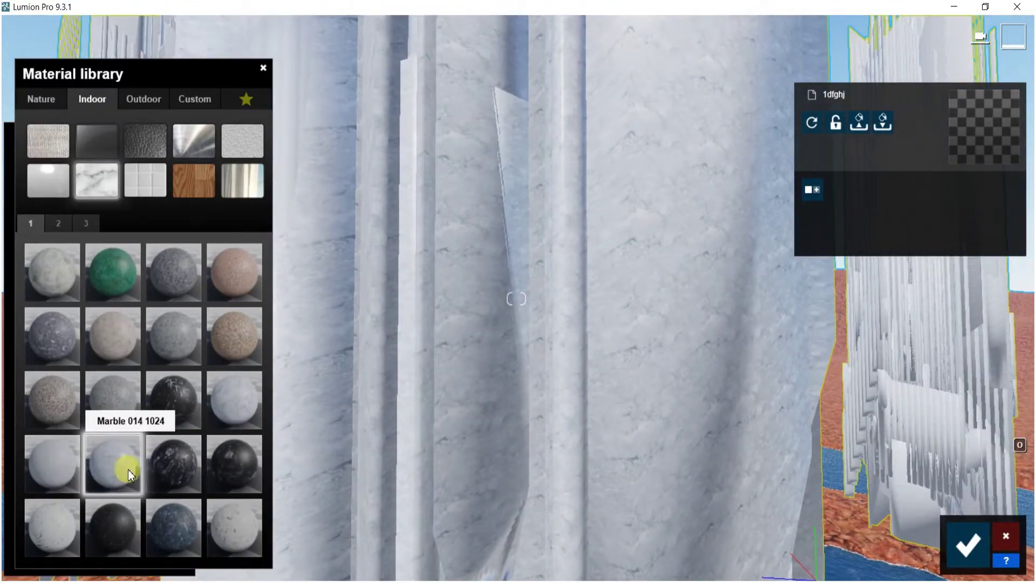
# - Adjust the map scale of the towers' marble slightly, check it on all the towers and save the material changes
pyautogui.click(124, 468)
pyautogui.moveTo(74, 407); pyautogui.dragTo(79, 407)
pyautogui.scroll(-10, 338, 356)
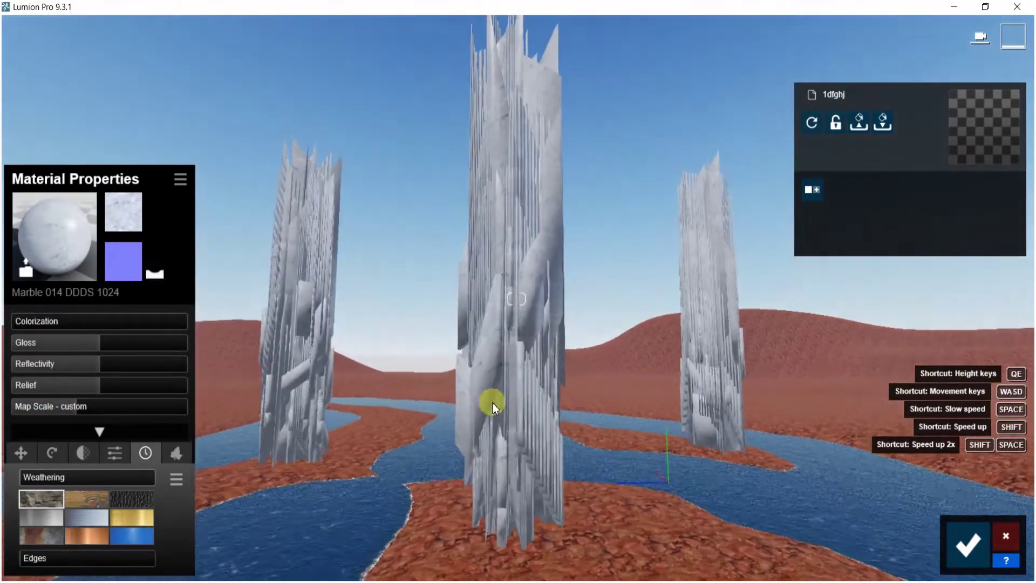
pyautogui.moveTo(492, 405); pyautogui.dragTo(482, 423, button='right')
pyautogui.scroll(3, 528, 391)
pyautogui.moveTo(528, 393); pyautogui.dragTo(560, 454, button='right')
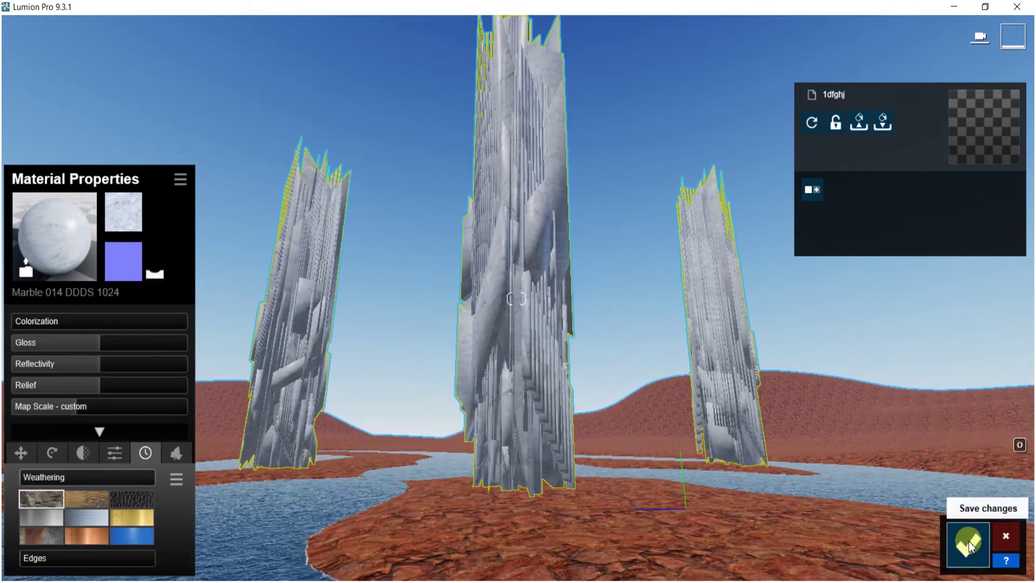
pyautogui.click(967, 542)
# - Pick a green broadleaf tree from page 4 of the Nature Library and compare its size with the towers
pyautogui.click(44, 484)
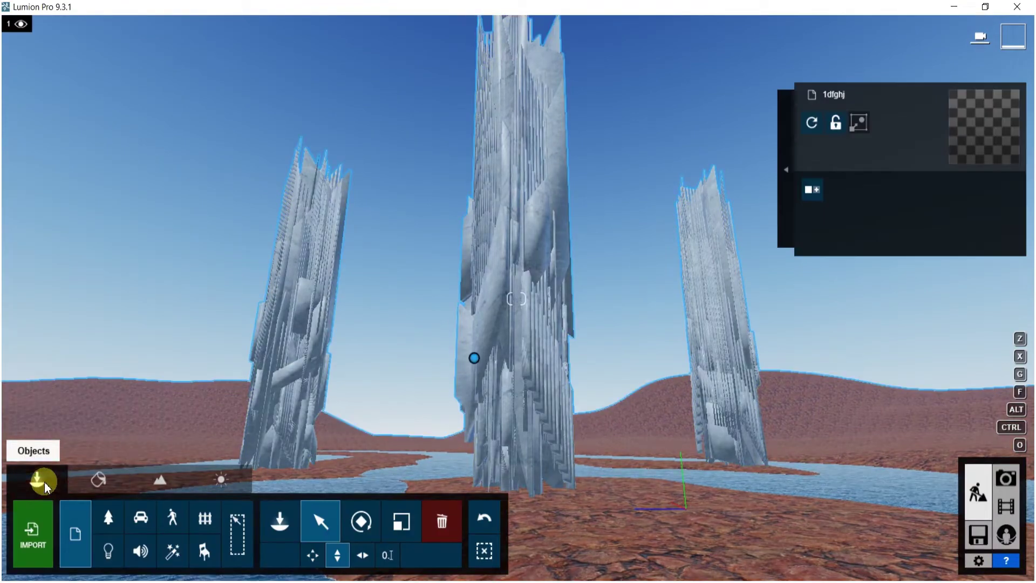
pyautogui.click(109, 522)
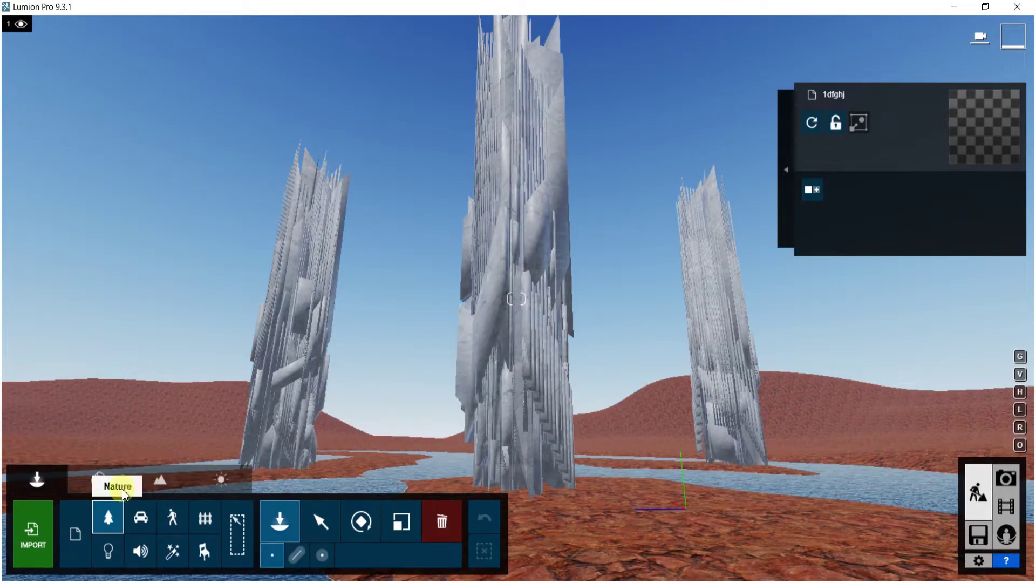
pyautogui.click(122, 512)
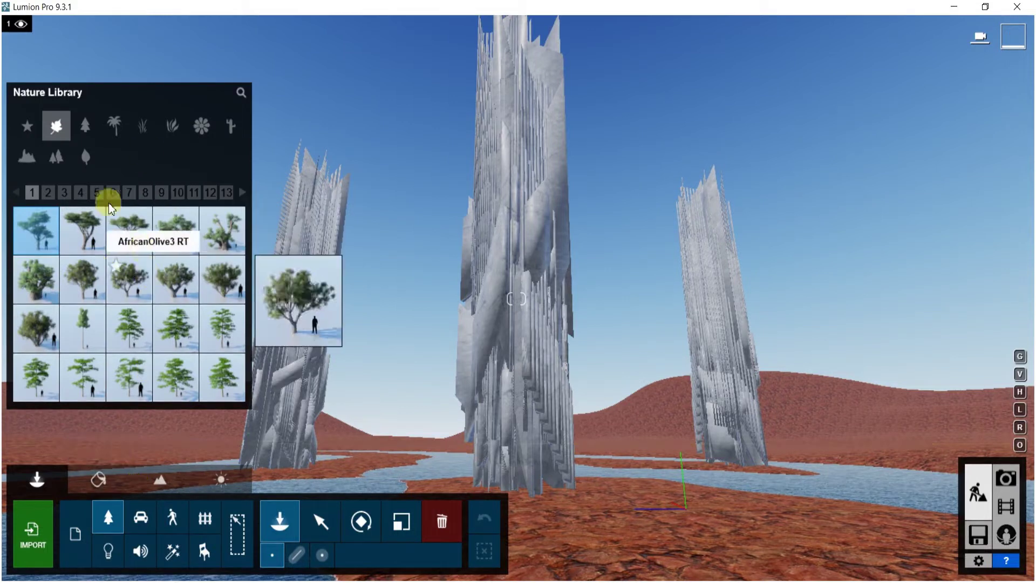
pyautogui.click(47, 193)
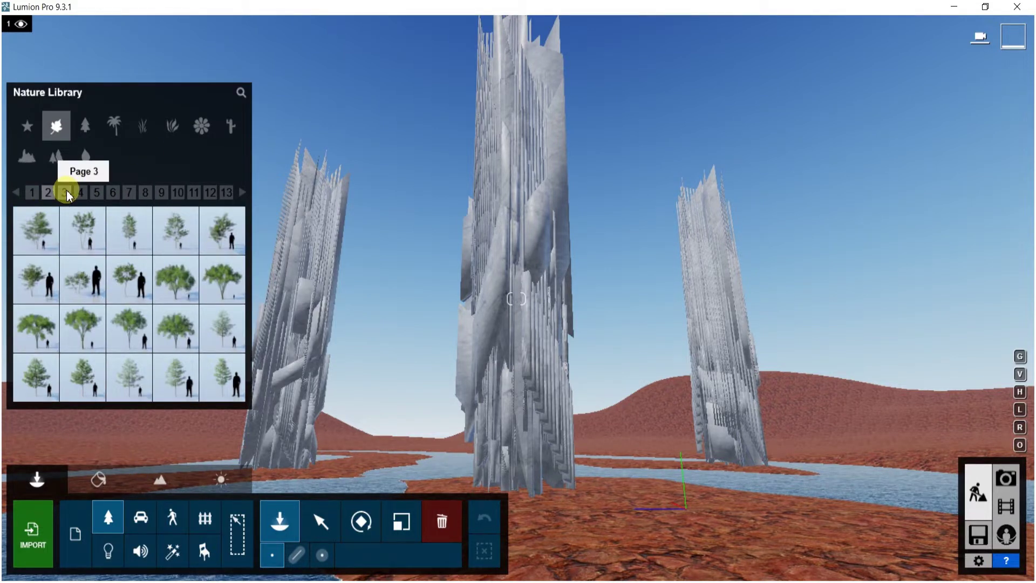
pyautogui.click(66, 193)
pyautogui.click(81, 194)
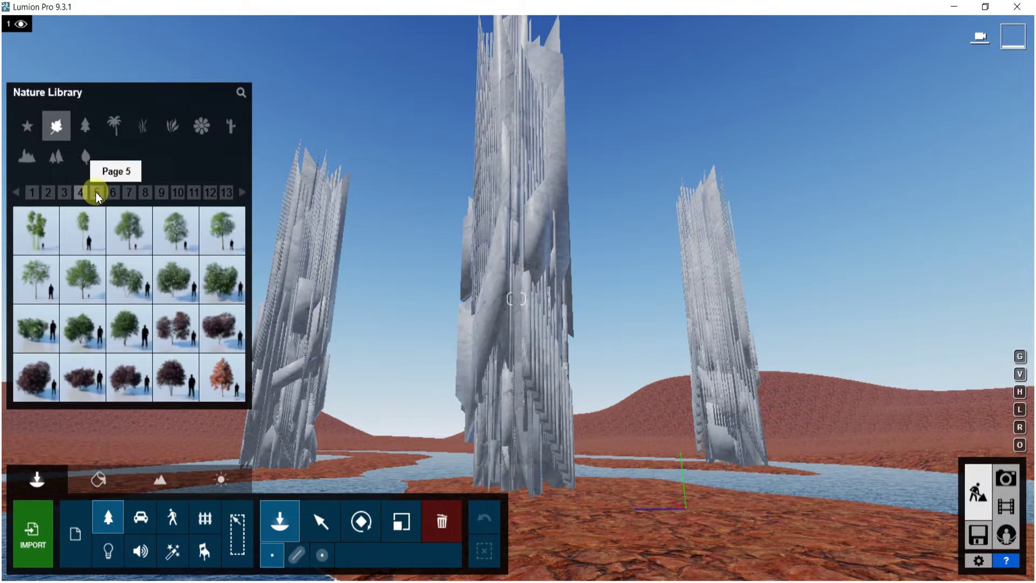
pyautogui.click(143, 344)
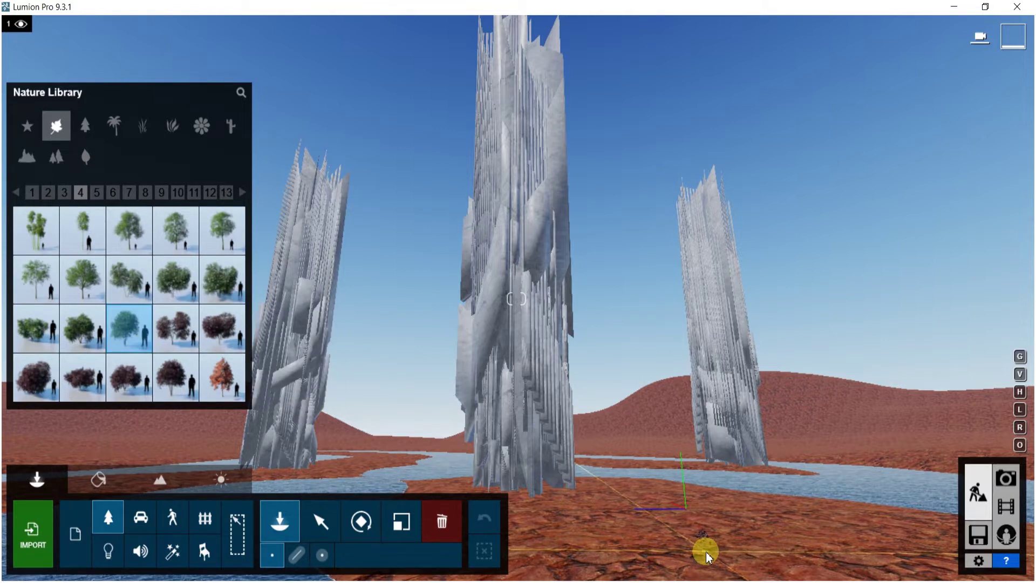
# - Scale the imported tower and terrain model down to a size factor below 1
pyautogui.click(319, 521)
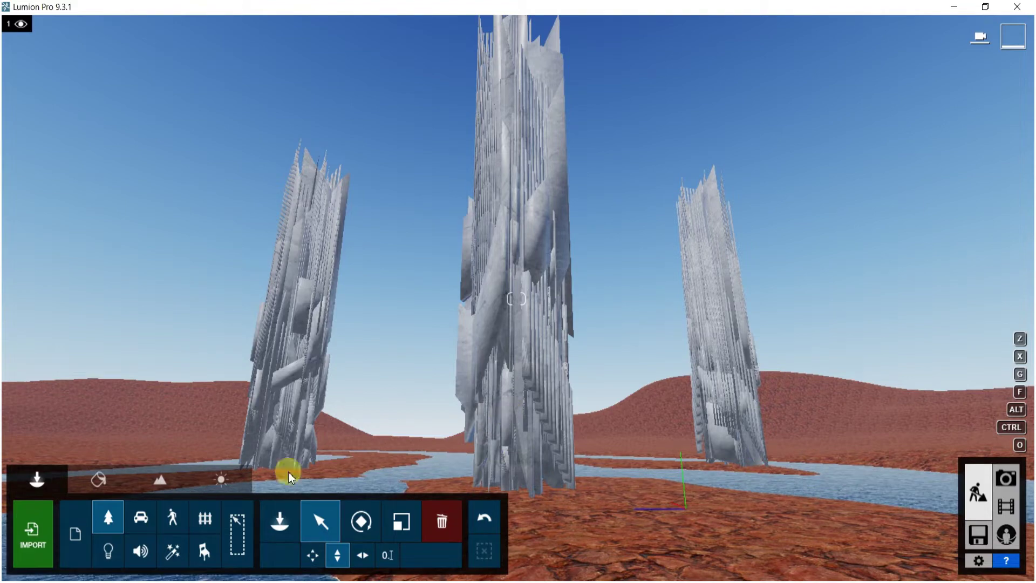
pyautogui.click(81, 534)
pyautogui.click(534, 383)
pyautogui.click(402, 526)
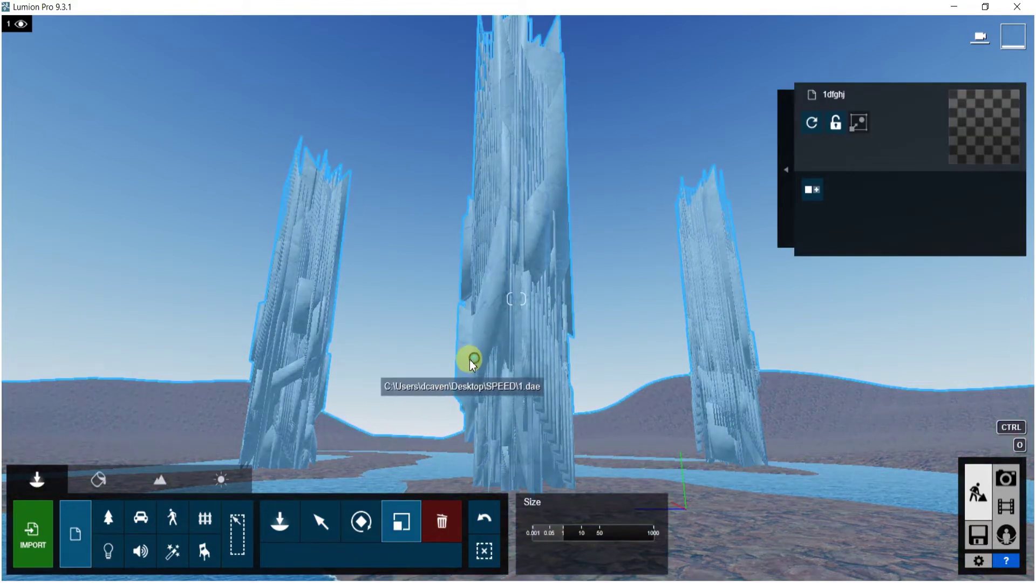
pyautogui.moveTo(571, 538); pyautogui.dragTo(556, 533)
pyautogui.moveTo(556, 486); pyautogui.dragTo(556, 378, button='right')
pyautogui.moveTo(552, 537); pyautogui.dragTo(551, 537, button='right')
pyautogui.press('w')
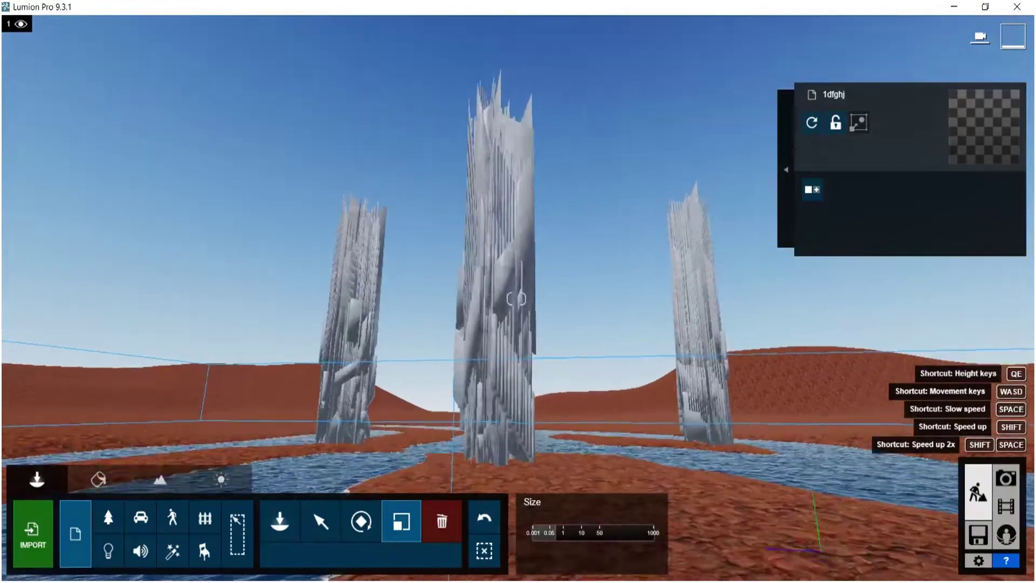
pyautogui.press('w')
pyautogui.moveTo(306, 302); pyautogui.dragTo(305, 412, button='right')
# - Choose a fallen tree from page 9 of the broadleaf trees for placement near the central tower
pyautogui.click(114, 516)
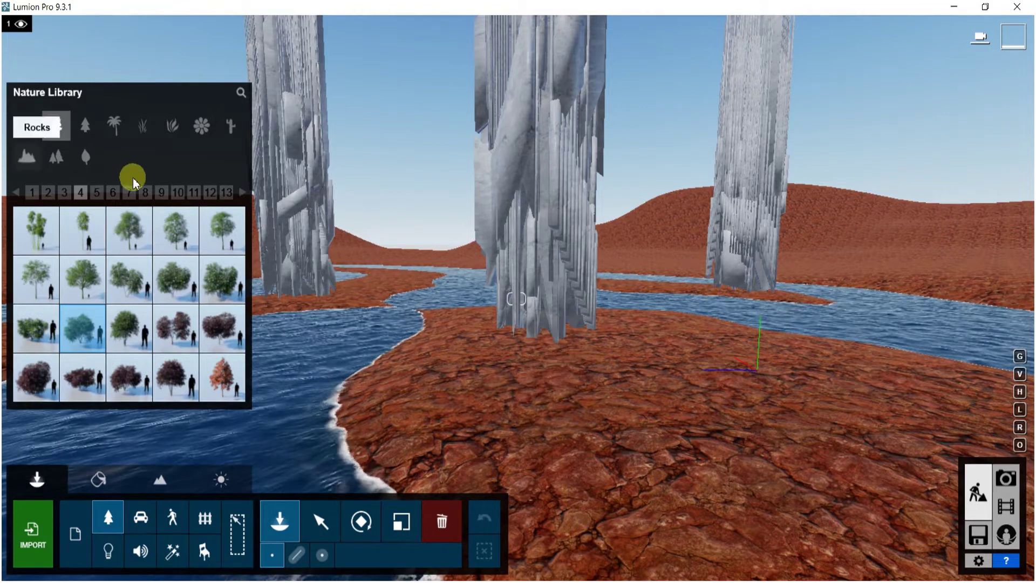
pyautogui.click(100, 196)
pyautogui.click(113, 197)
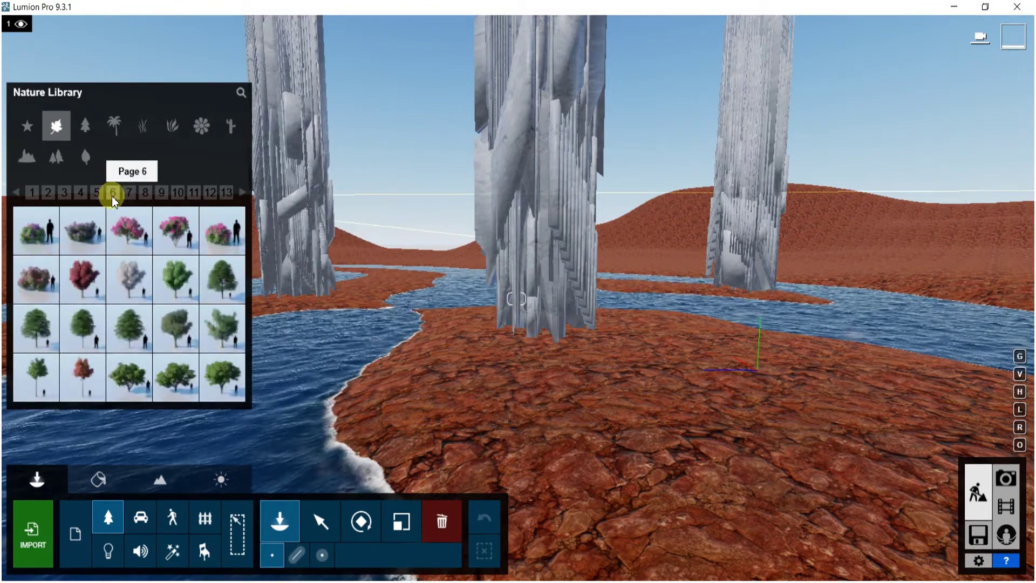
pyautogui.click(130, 194)
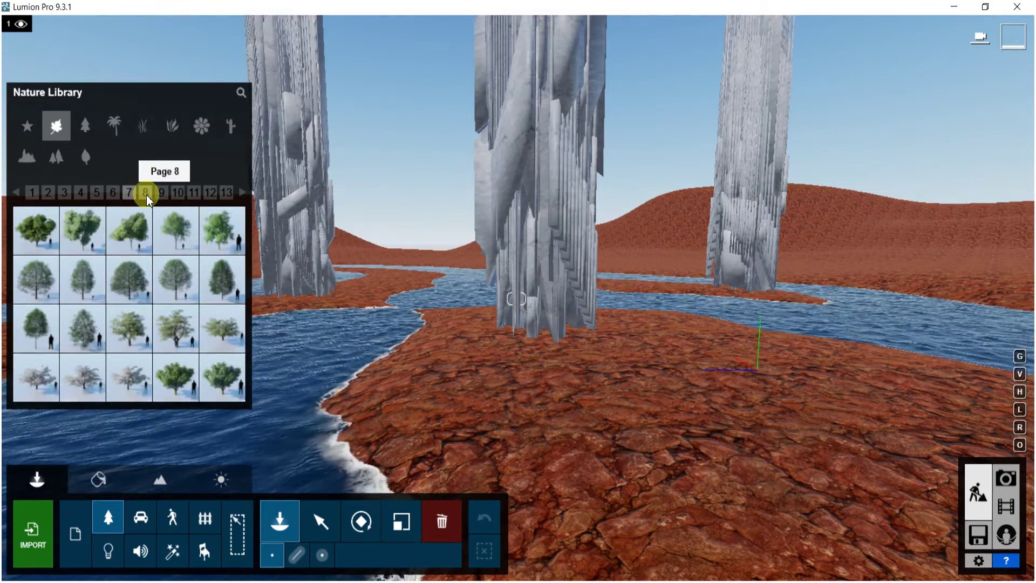
pyautogui.click(161, 194)
pyautogui.click(162, 197)
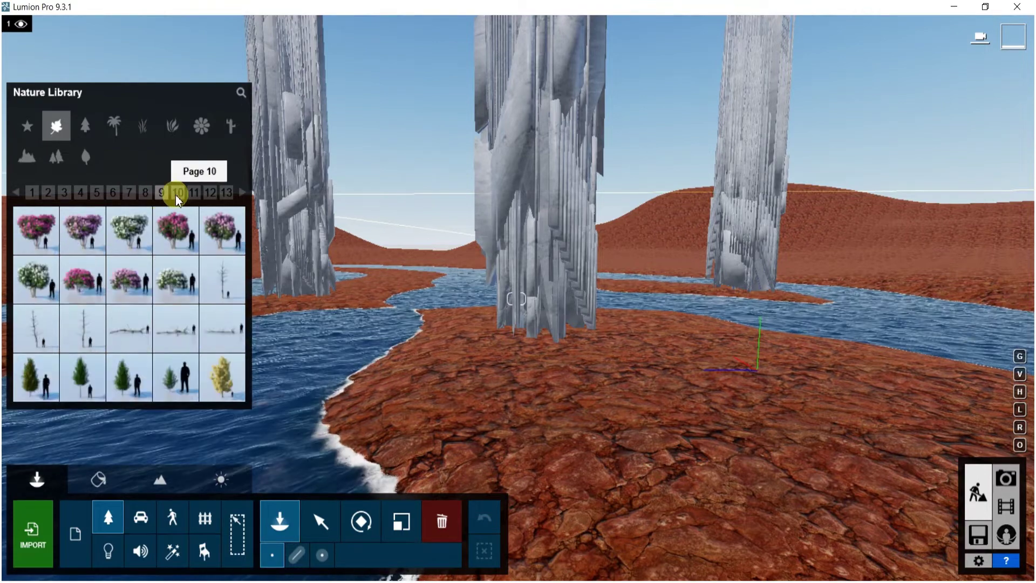
pyautogui.click(185, 343)
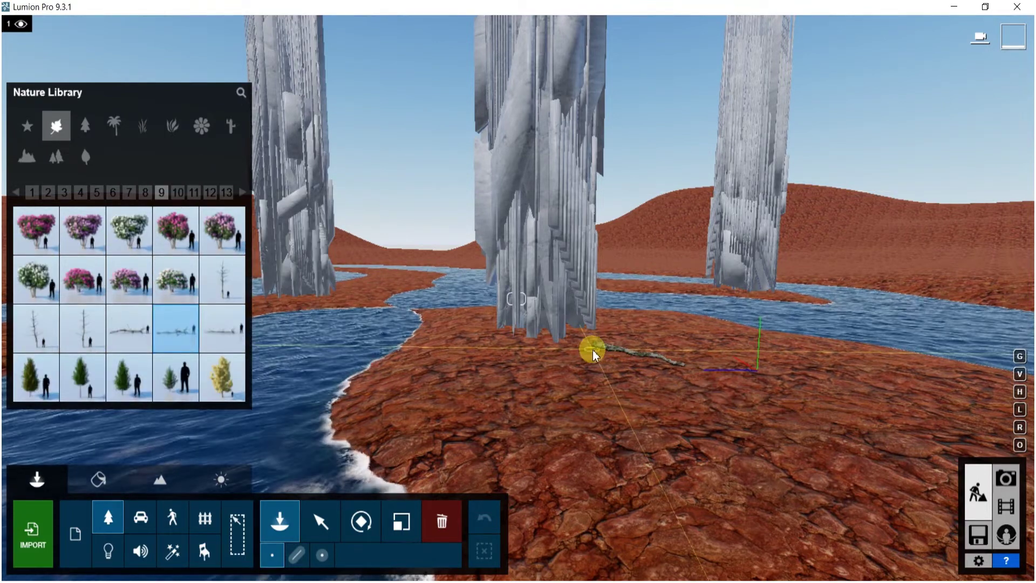
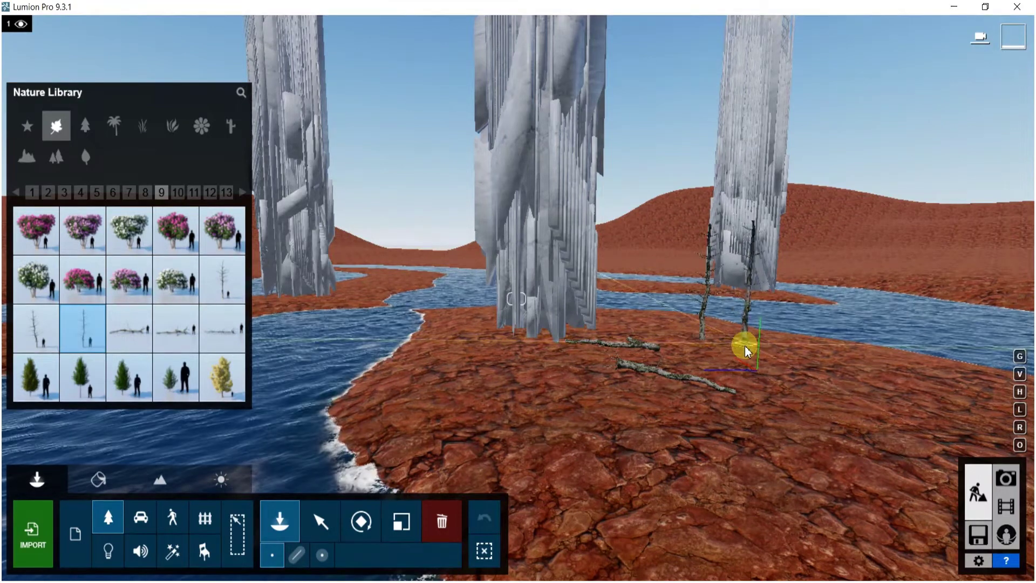
# - Place bare, upright dead trees on the far riverbanks and on the rocky ground beside the central tower
pyautogui.click(644, 281)
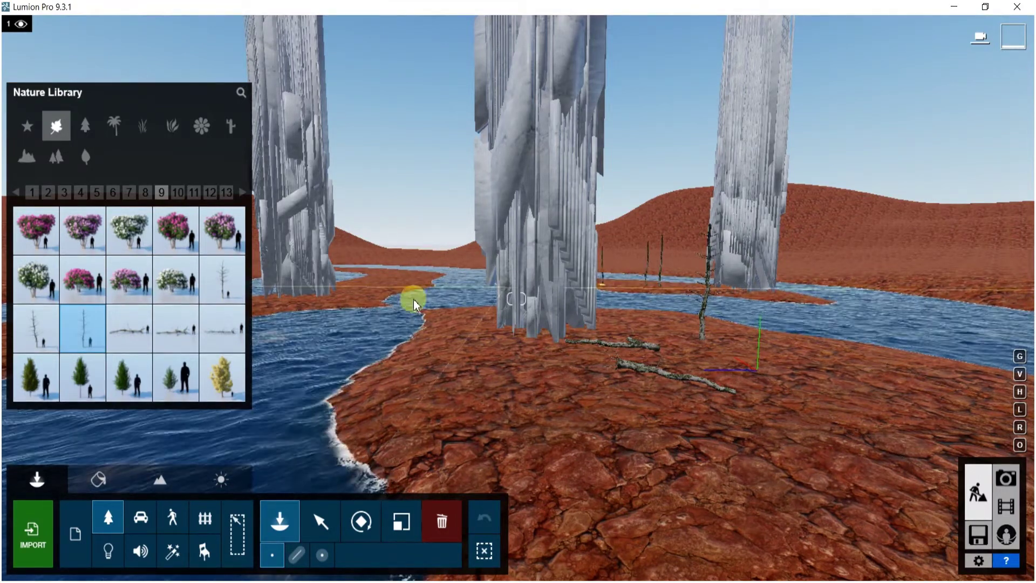
pyautogui.click(230, 282)
pyautogui.click(675, 275)
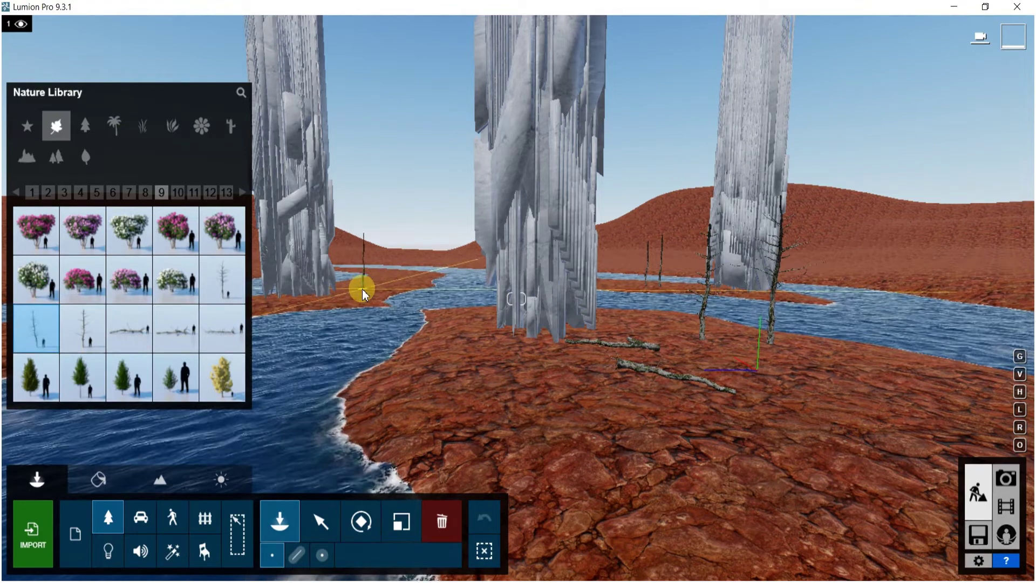
pyautogui.click(407, 277)
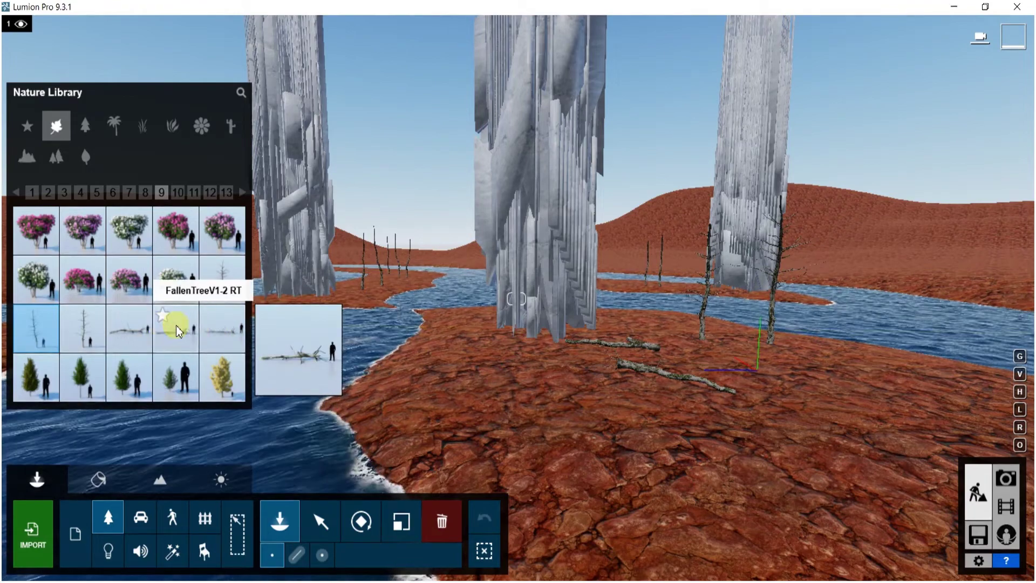
# - Place FallenTreeV1-2 and another fallen tree variant on the rocky bank beside the river inlet, near the tower
pyautogui.click(174, 324)
pyautogui.moveTo(393, 296); pyautogui.dragTo(394, 296, button='right')
pyautogui.press('w')
pyautogui.press('w')
pyautogui.moveTo(517, 299); pyautogui.dragTo(477, 241, button='right')
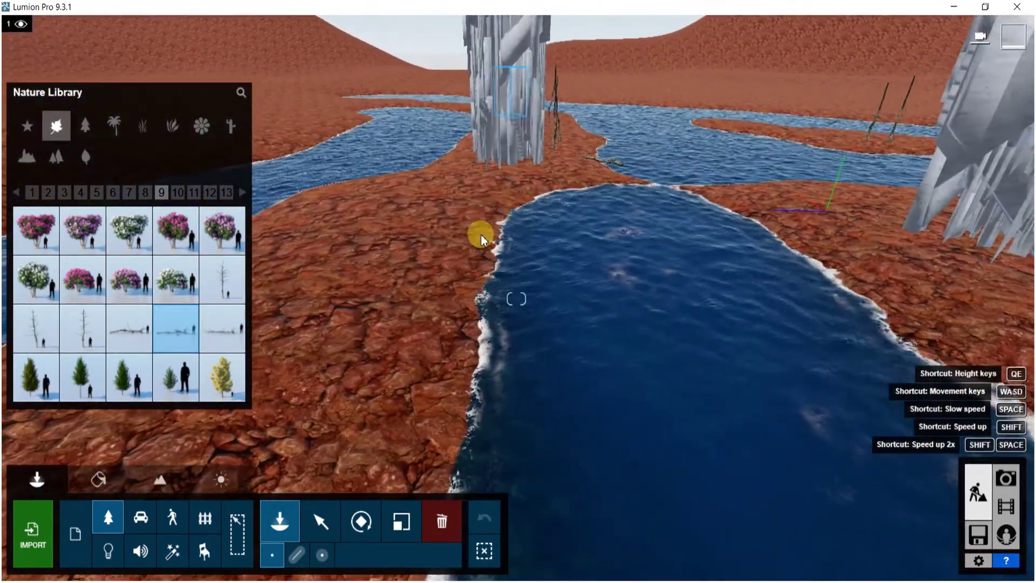
pyautogui.click(375, 205)
pyautogui.click(370, 222)
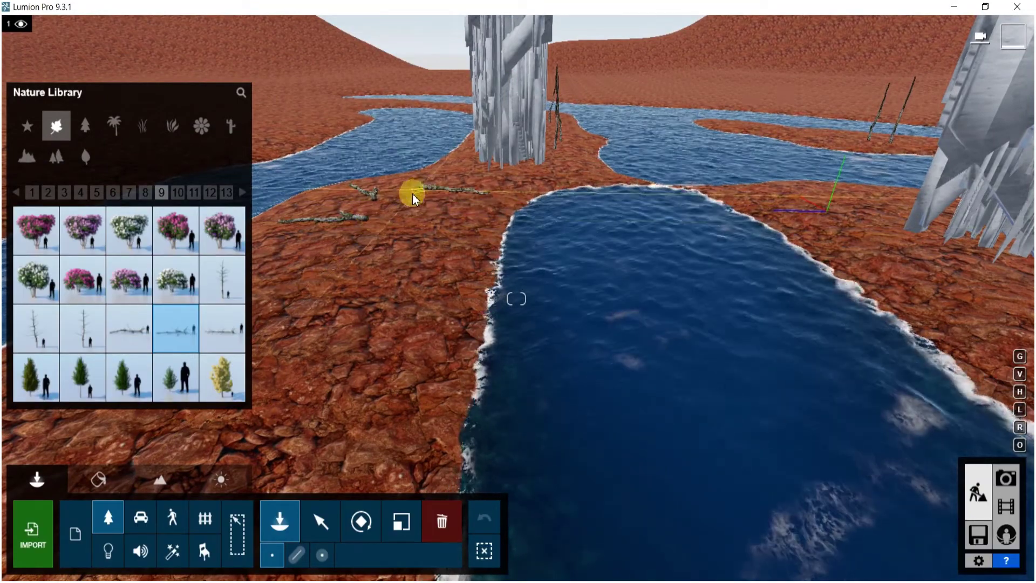
pyautogui.click(222, 331)
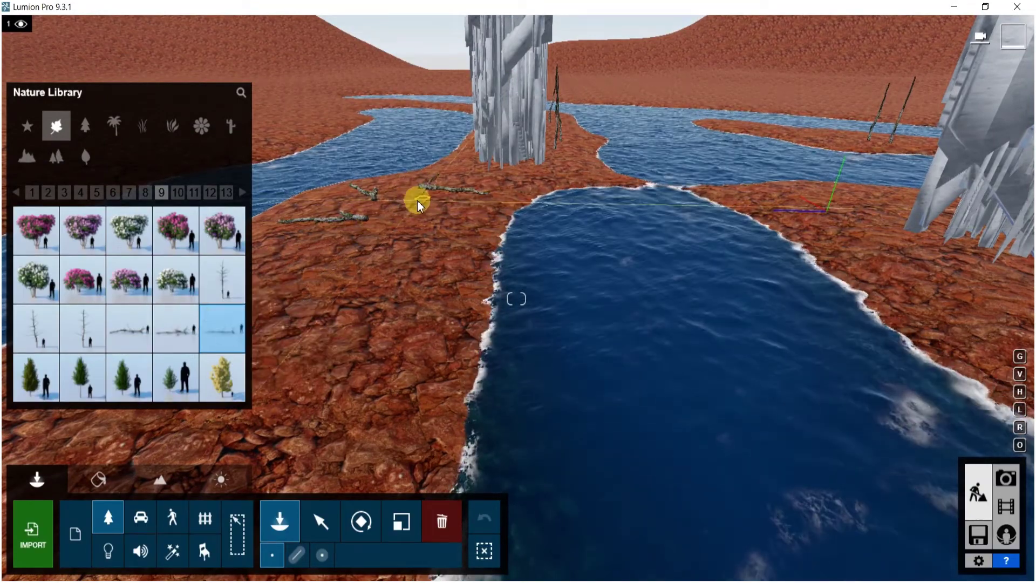
pyautogui.click(391, 215)
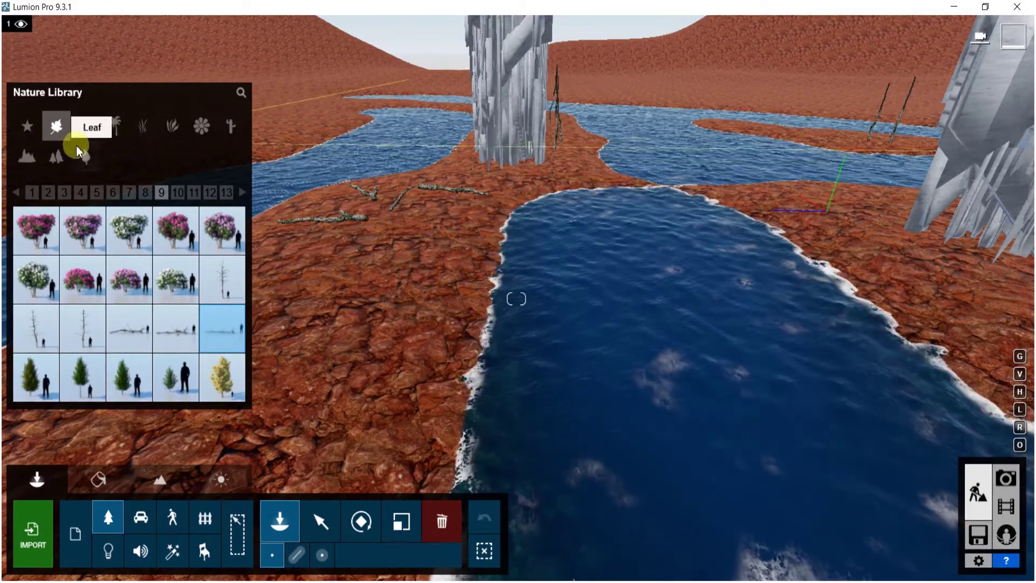
# - Place clusters of bare dead trunks from the Clusters category along the far bank beyond the river arm beside the tower
pyautogui.click(59, 163)
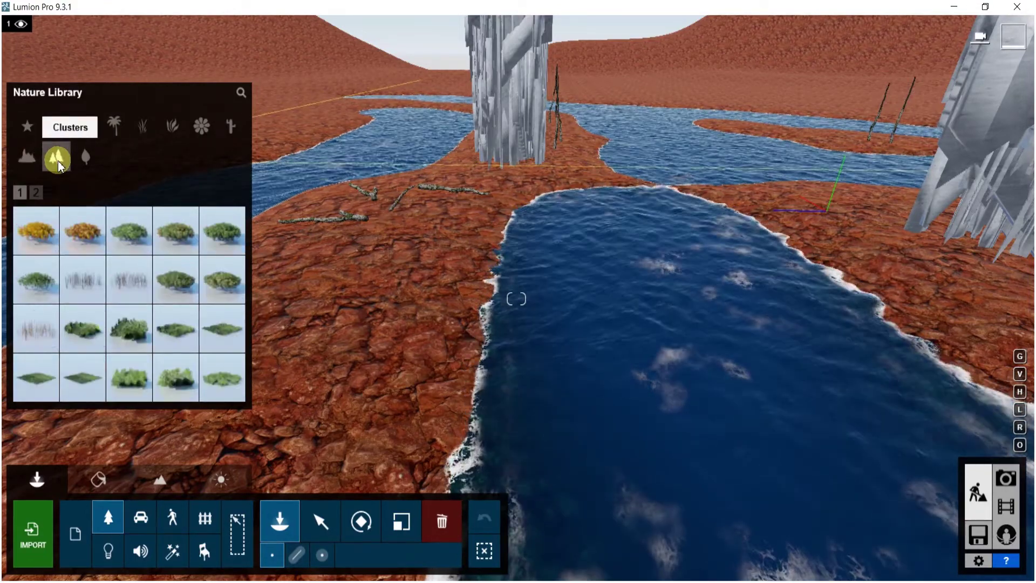
pyautogui.click(134, 283)
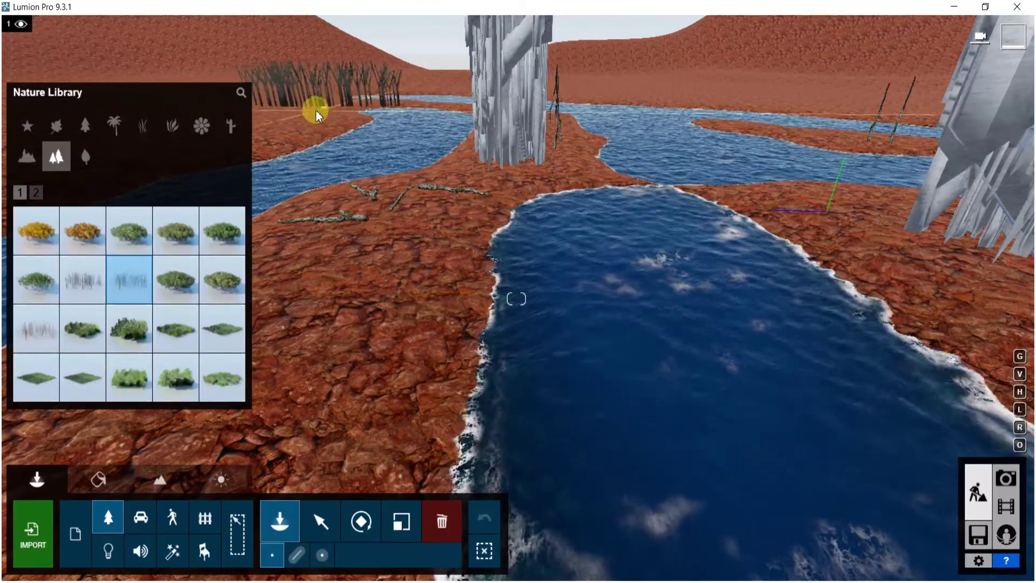
pyautogui.click(37, 336)
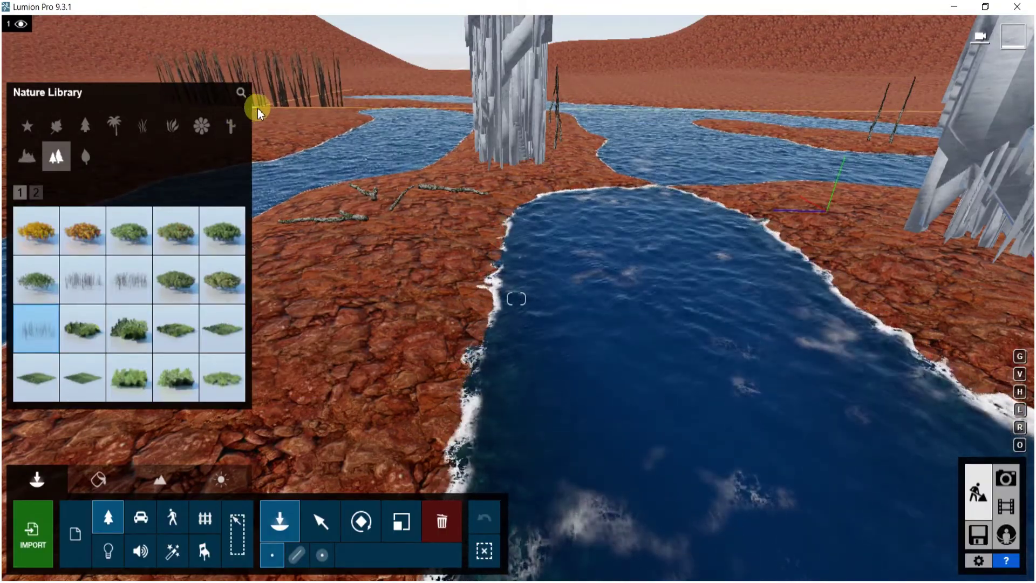
pyautogui.click(286, 107)
pyautogui.moveTo(279, 108); pyautogui.dragTo(367, 102, button='right')
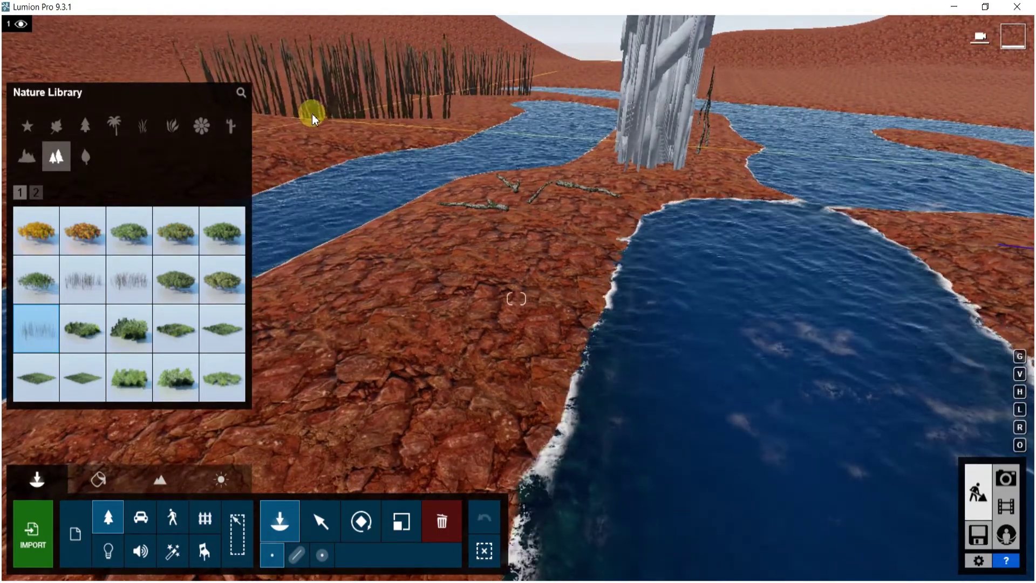
pyautogui.click(409, 109)
pyautogui.moveTo(409, 109); pyautogui.dragTo(588, 117, button='right')
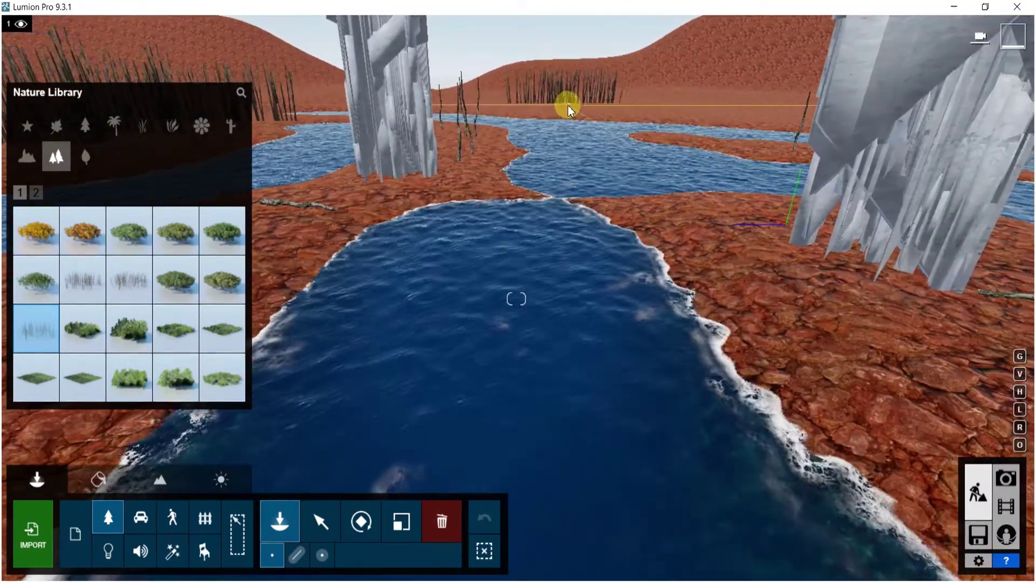
# - Extend the bare trunk clusters along the distant riverbank at the foot of the hills between the two towers
pyautogui.click(568, 99)
pyautogui.click(609, 107)
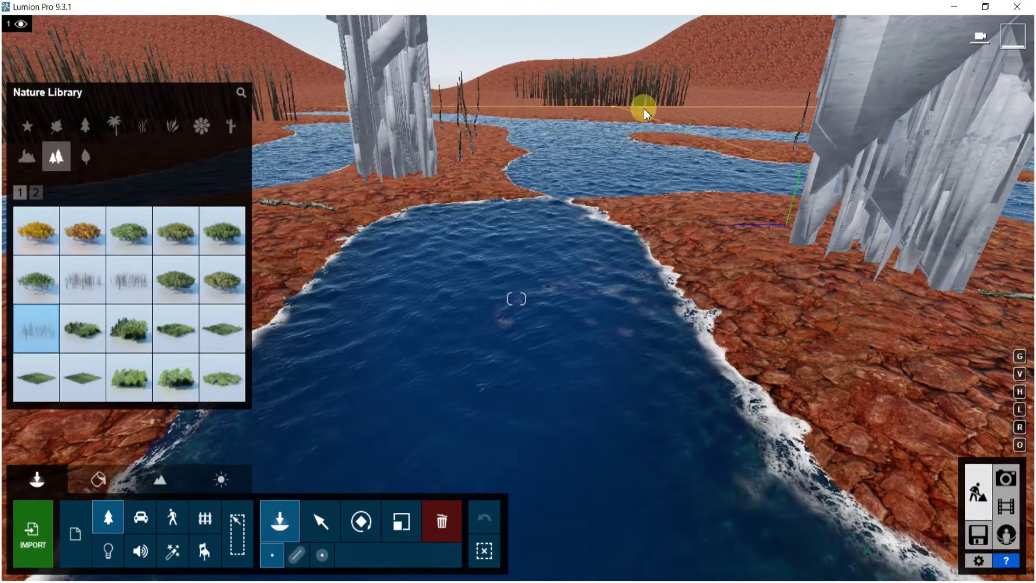
pyautogui.click(742, 118)
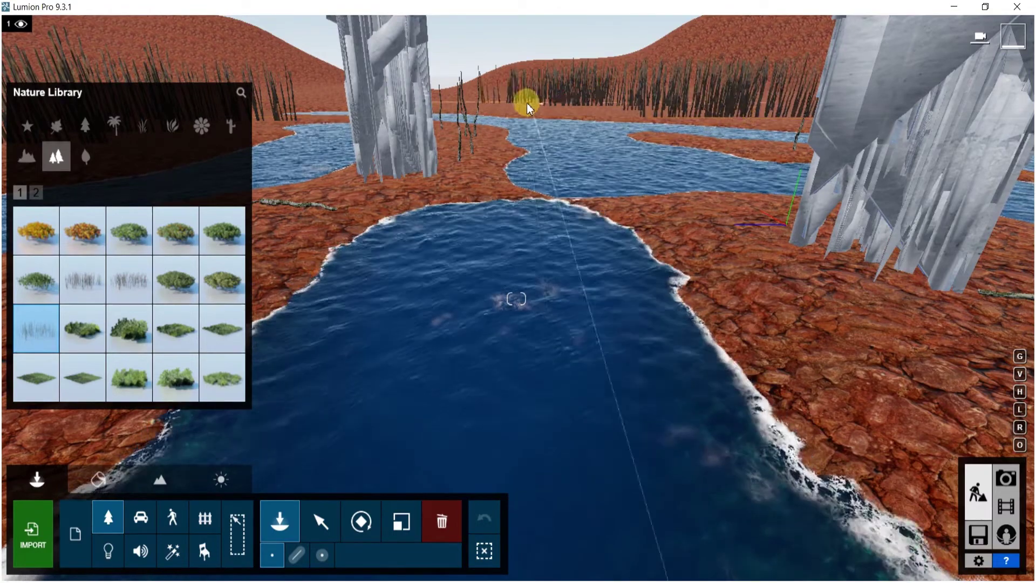
pyautogui.click(500, 105)
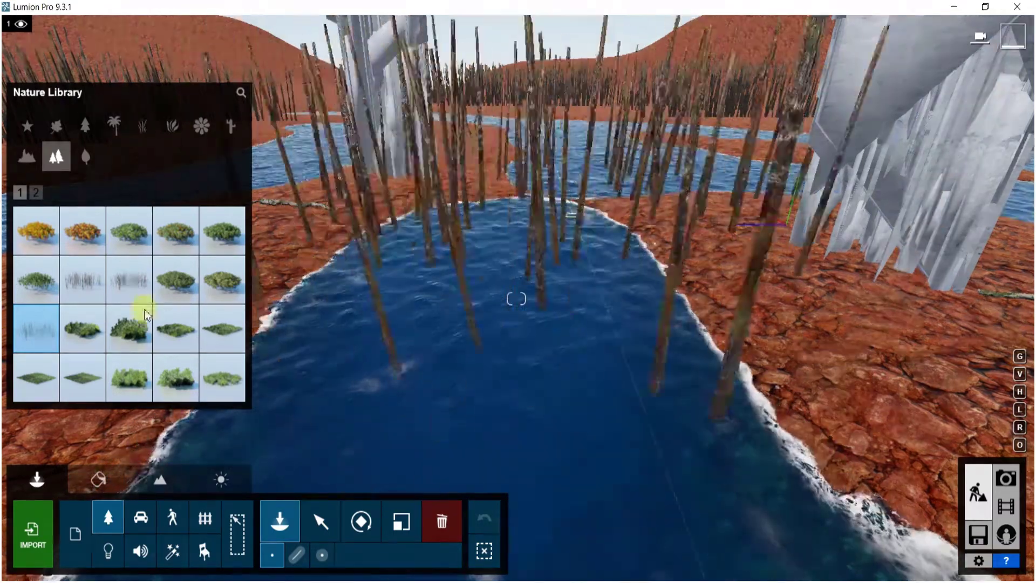
# - Look through the broadleaf tree pages and the plant and flower categories for further vegetation that suits the dry landscape
pyautogui.moveTo(77, 226)
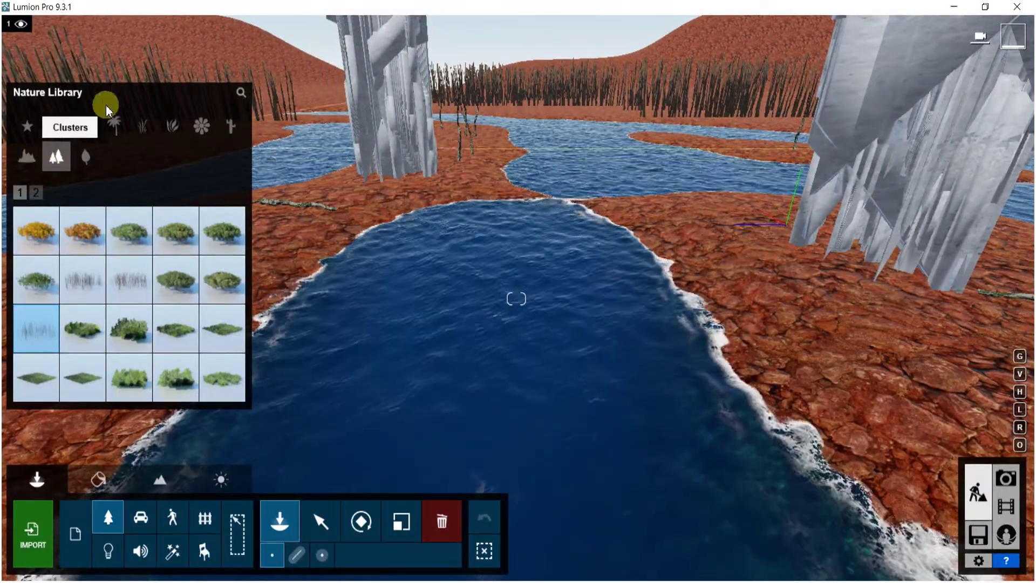
pyautogui.click(57, 128)
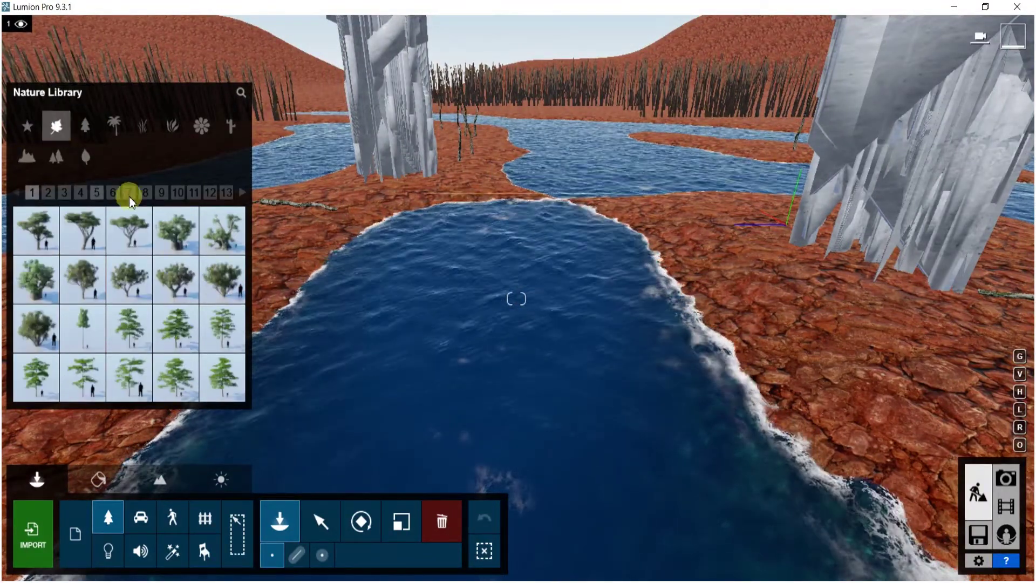
pyautogui.click(96, 193)
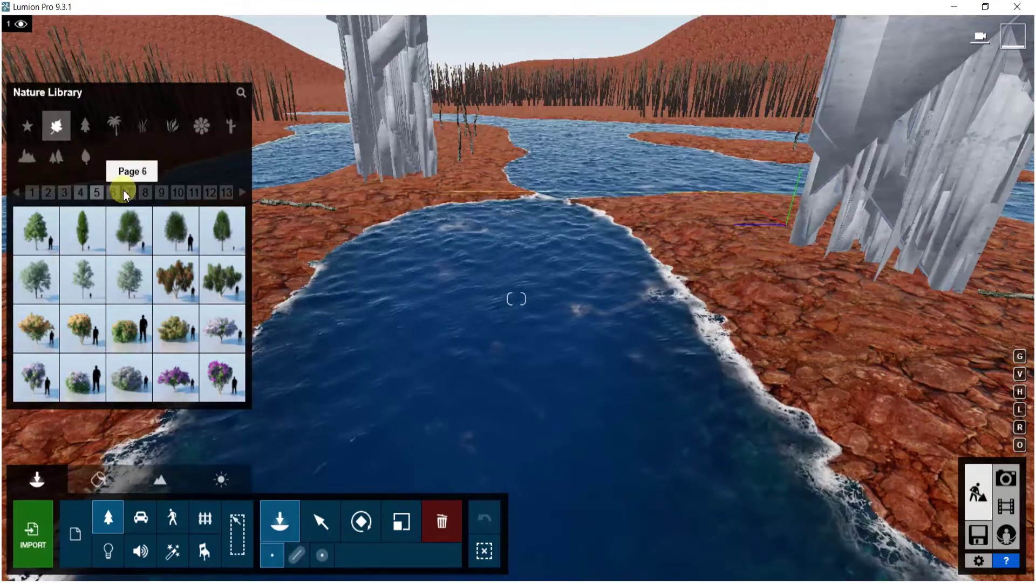
pyautogui.click(144, 192)
pyautogui.click(165, 193)
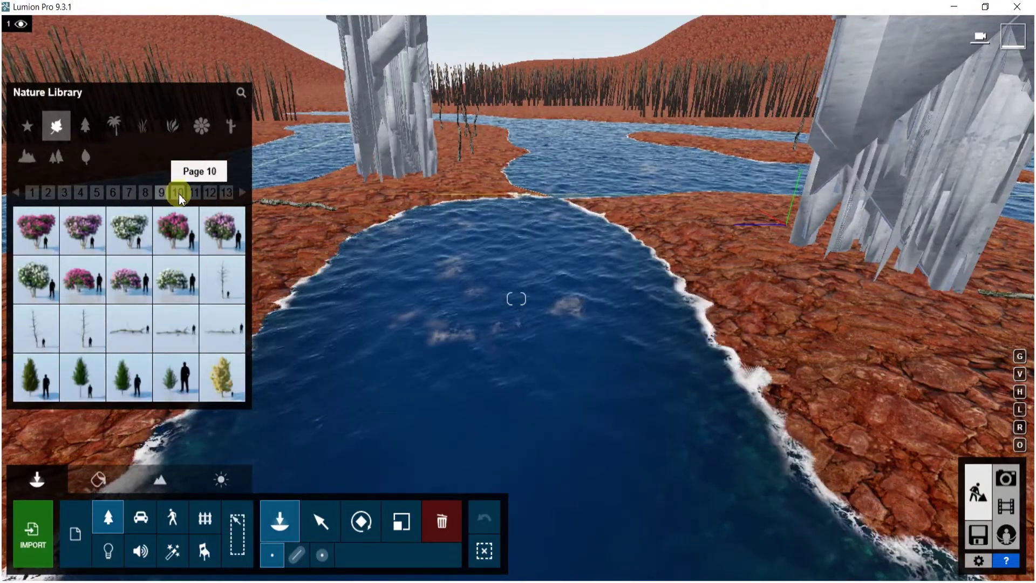
pyautogui.click(179, 192)
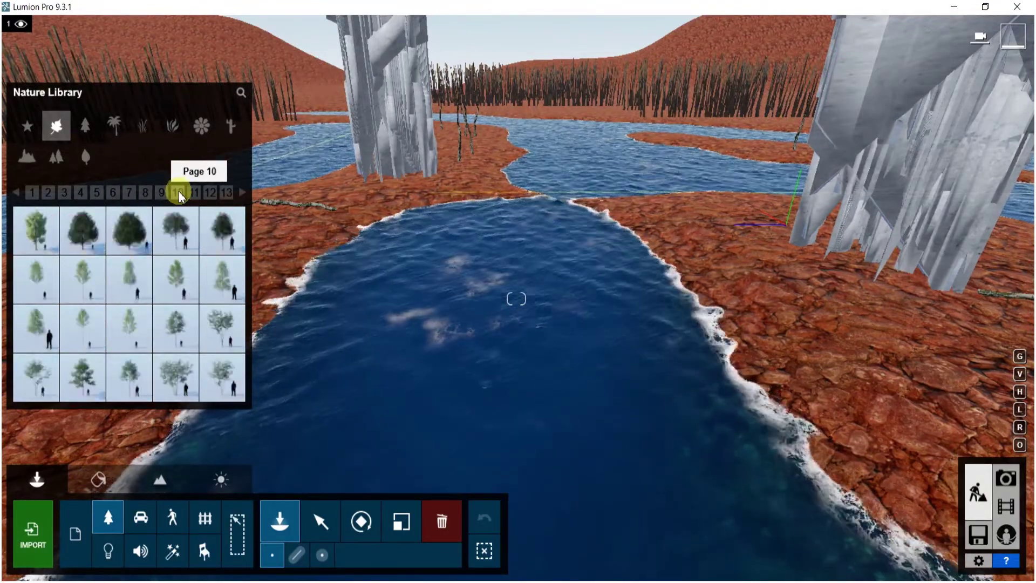
pyautogui.click(213, 193)
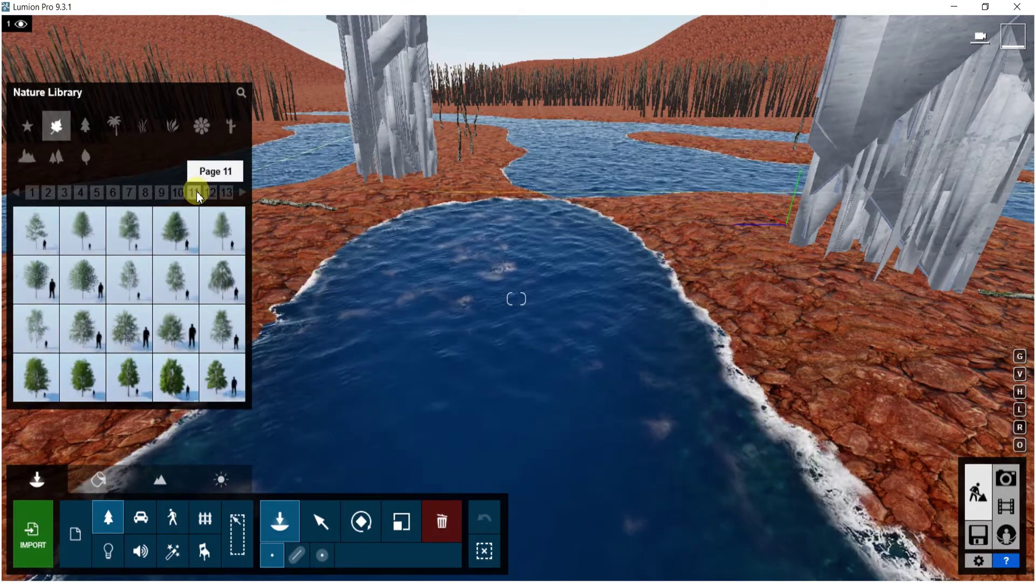
pyautogui.click(174, 126)
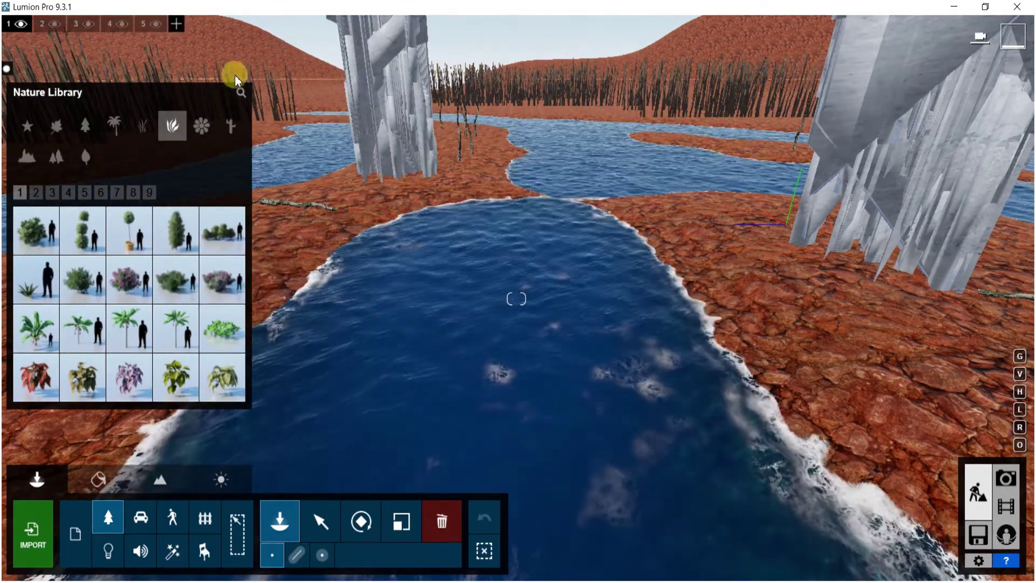
pyautogui.click(202, 132)
# - Place several AloeVera plants from the Cactus category around the fallen logs near the central tower
pyautogui.click(233, 126)
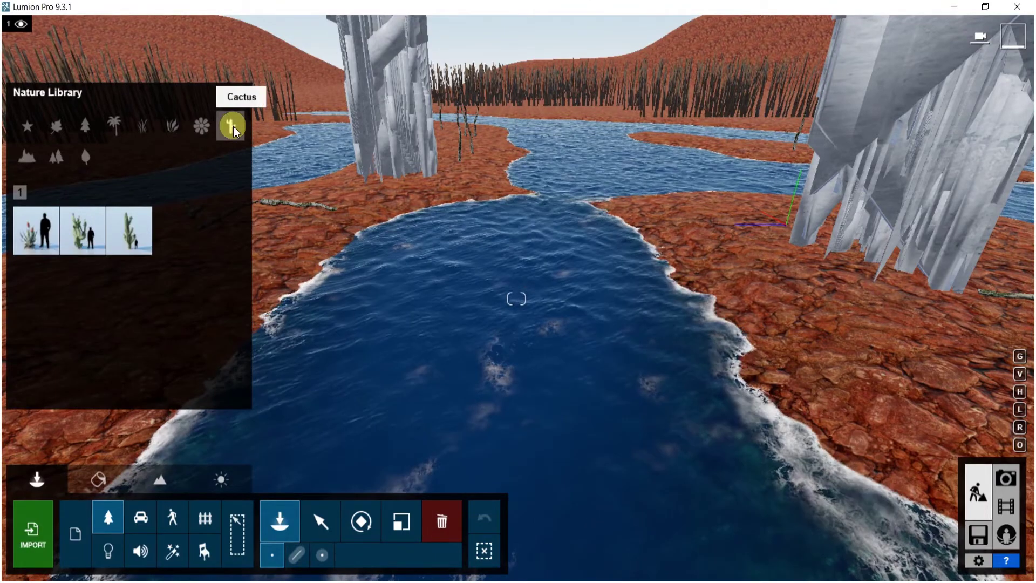
pyautogui.click(20, 243)
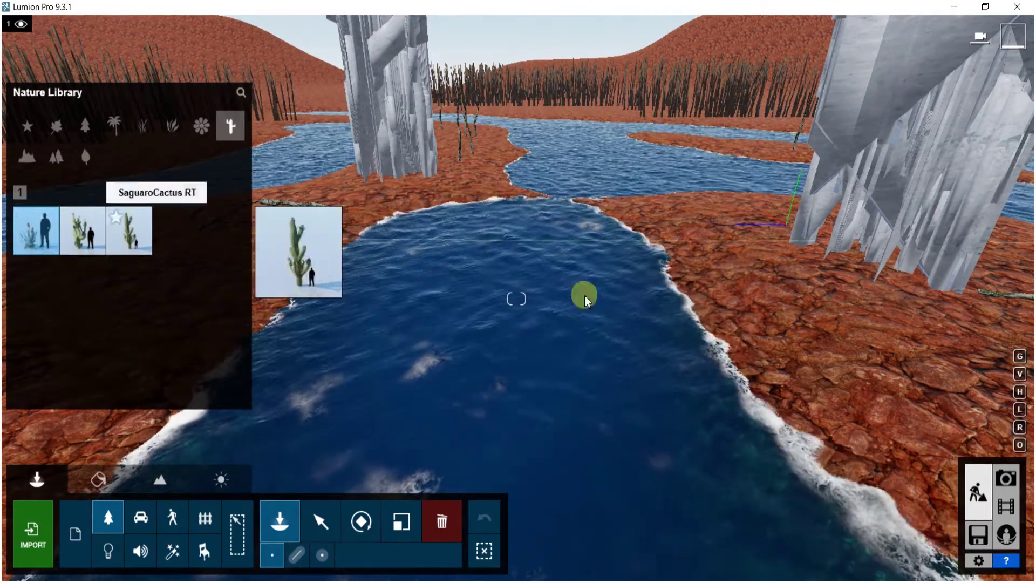
pyautogui.press('w')
pyautogui.moveTo(828, 327); pyautogui.dragTo(939, 389, button='right')
pyautogui.moveTo(847, 383); pyautogui.dragTo(884, 324, button='right')
pyautogui.press('w')
pyautogui.click(649, 303)
pyautogui.click(624, 204)
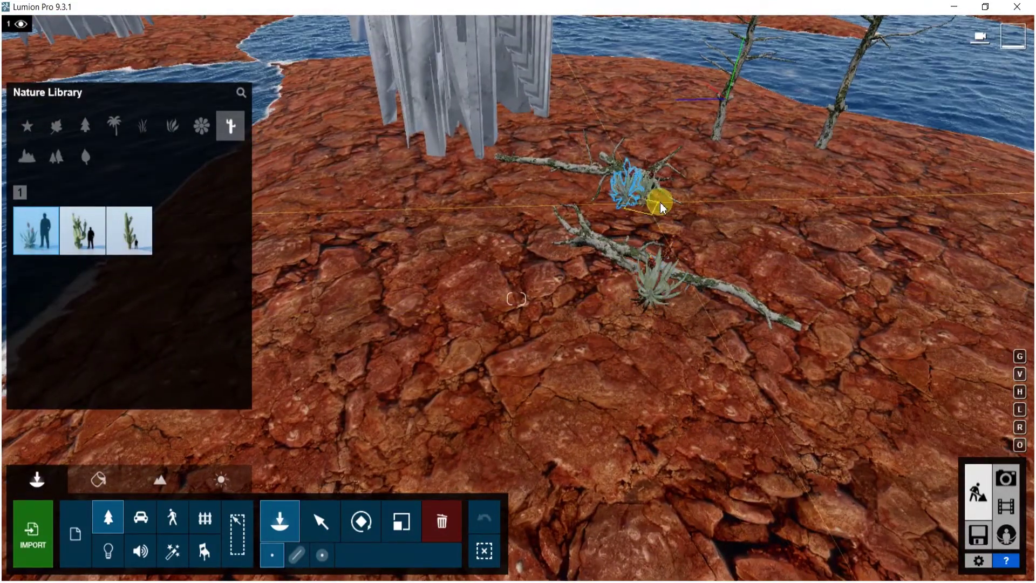
pyautogui.click(703, 189)
pyautogui.click(678, 174)
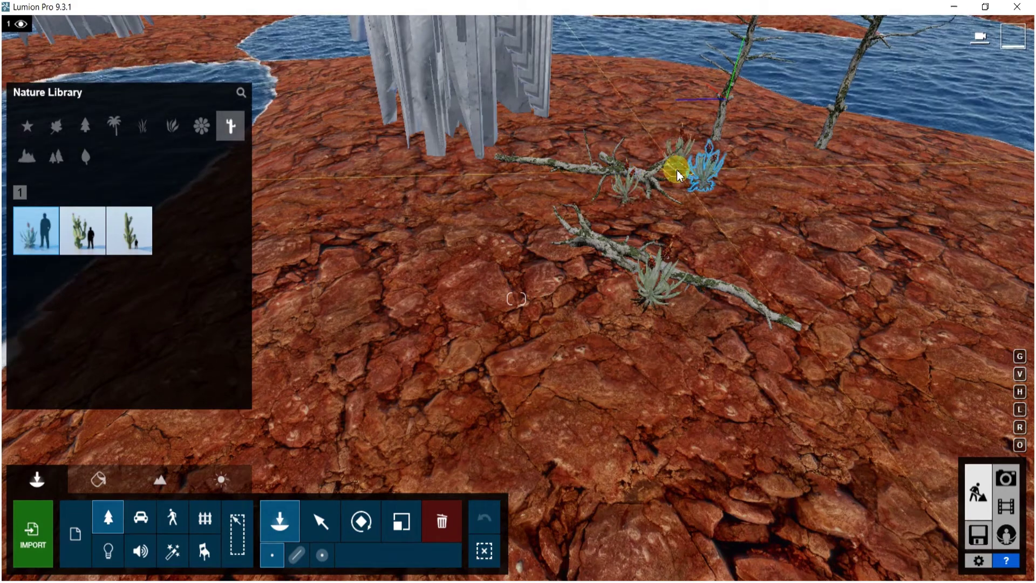
# - Place BeavertailCactus plants around the fallen logs and next to the upright dead trees near the central tower
pyautogui.click(76, 231)
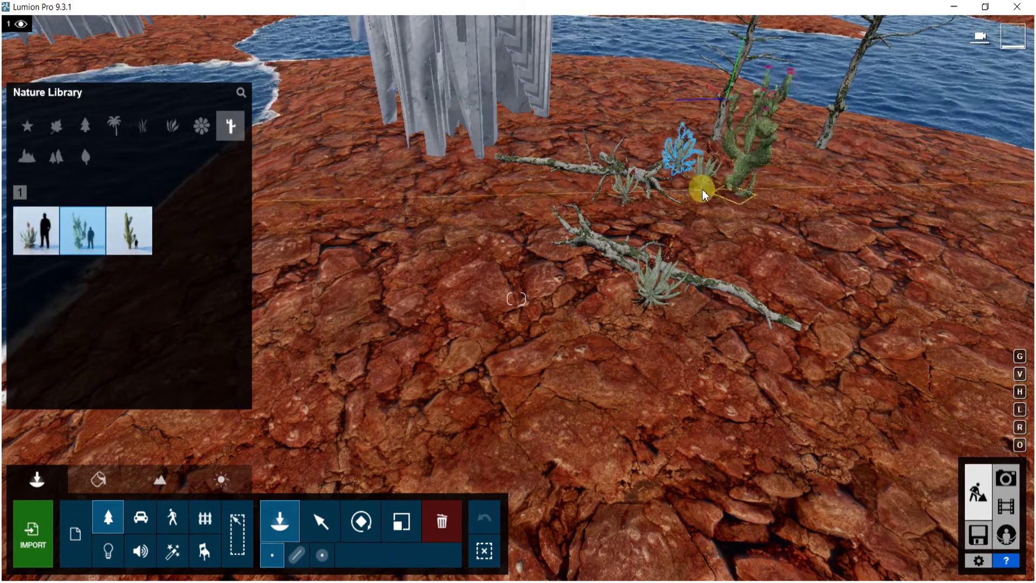
pyautogui.click(666, 208)
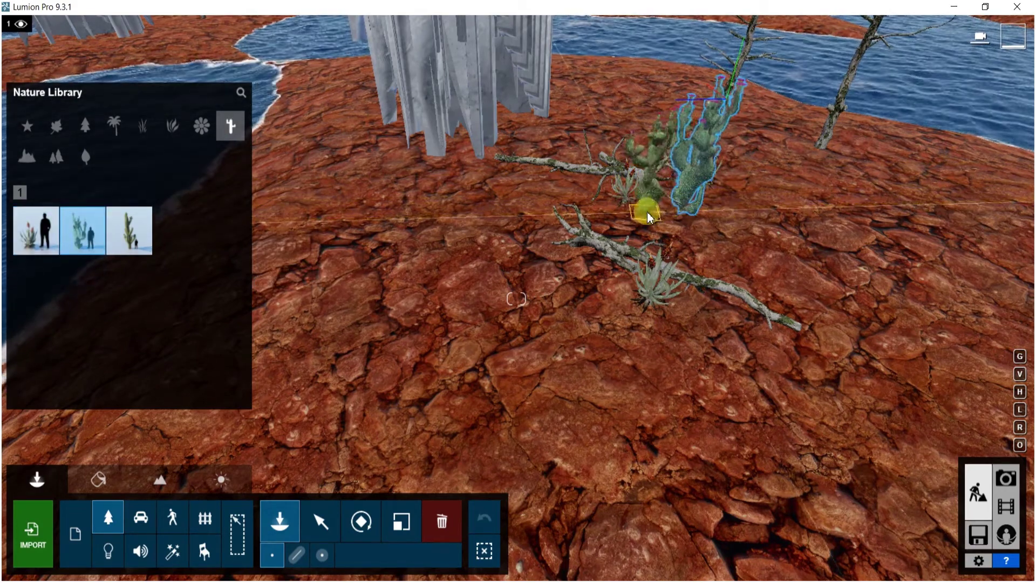
pyautogui.click(642, 162)
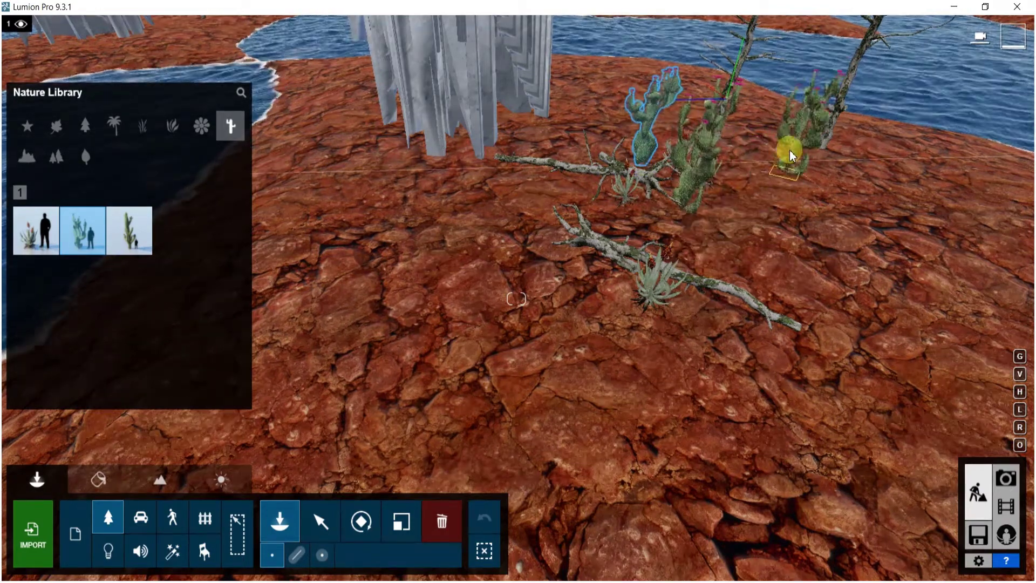
pyautogui.click(803, 161)
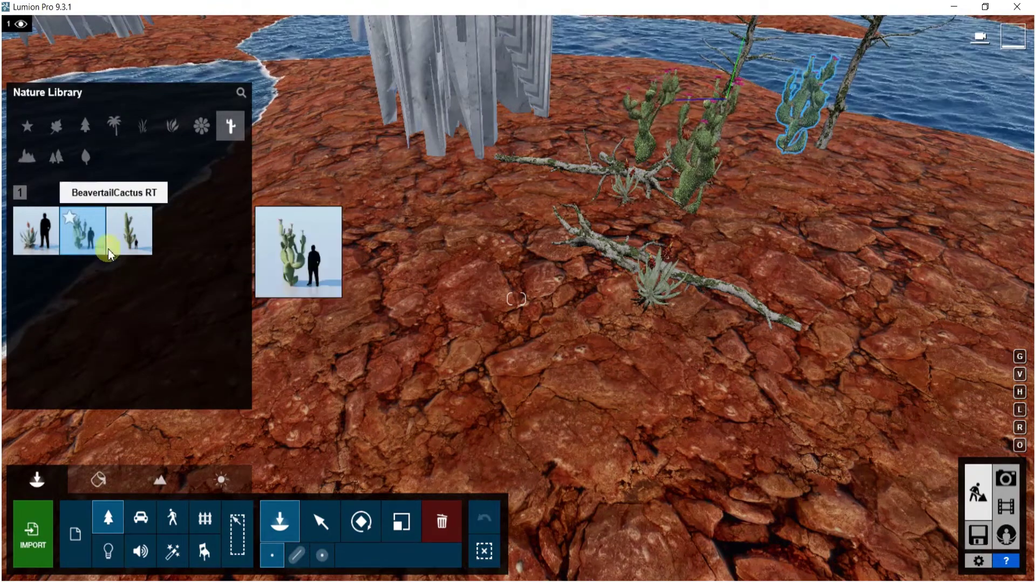
# - Add Beavertail cacti among the fallen trees on the rocky bank beside the river inlet
pyautogui.moveTo(330, 177); pyautogui.dragTo(162, 211, button='right')
pyautogui.moveTo(475, 216); pyautogui.dragTo(432, 138, button='right')
pyautogui.click(378, 149)
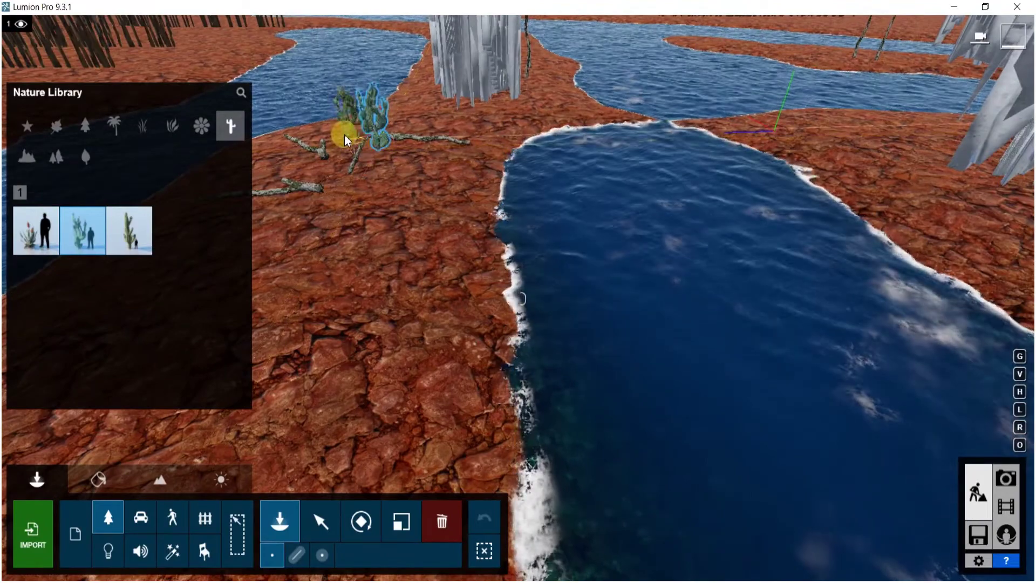
pyautogui.click(279, 162)
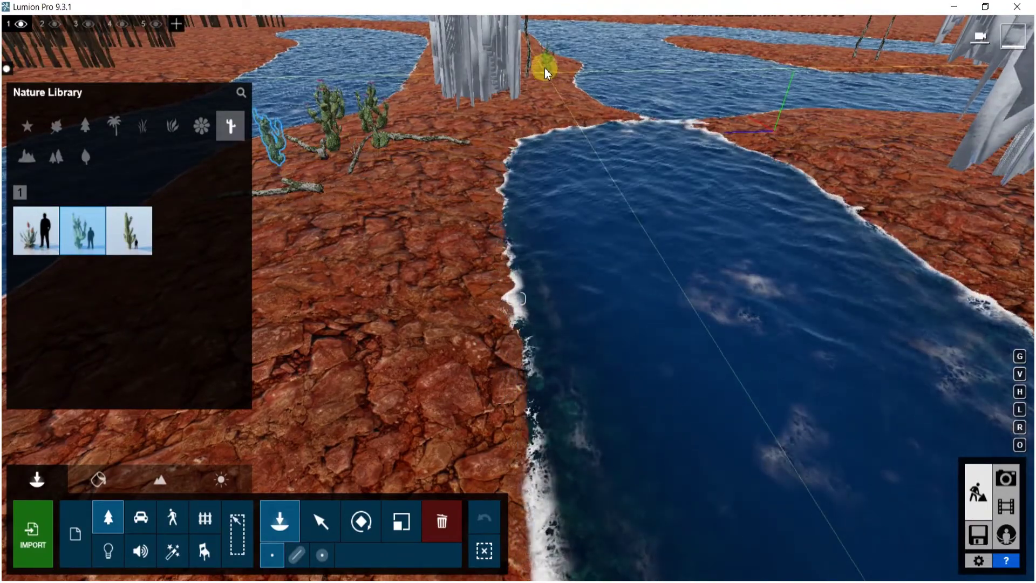
# - Place Beavertail cacti around the upright dead trees beside the towers across the river
pyautogui.click(542, 65)
pyautogui.press('d')
pyautogui.press('w')
pyautogui.moveTo(773, 131); pyautogui.dragTo(766, 139, button='right')
pyautogui.moveTo(698, 131); pyautogui.dragTo(575, 165, button='right')
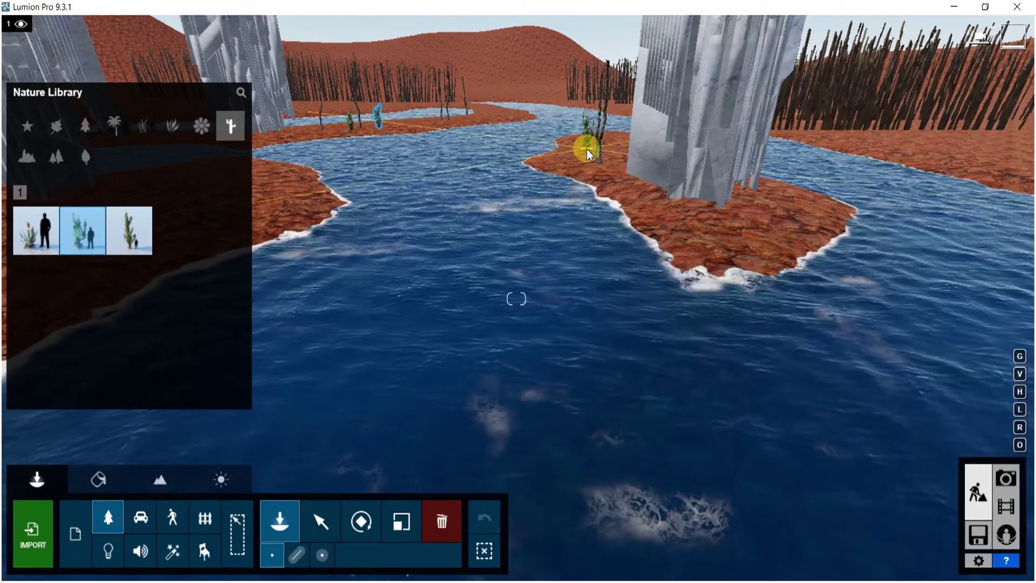
pyautogui.click(576, 158)
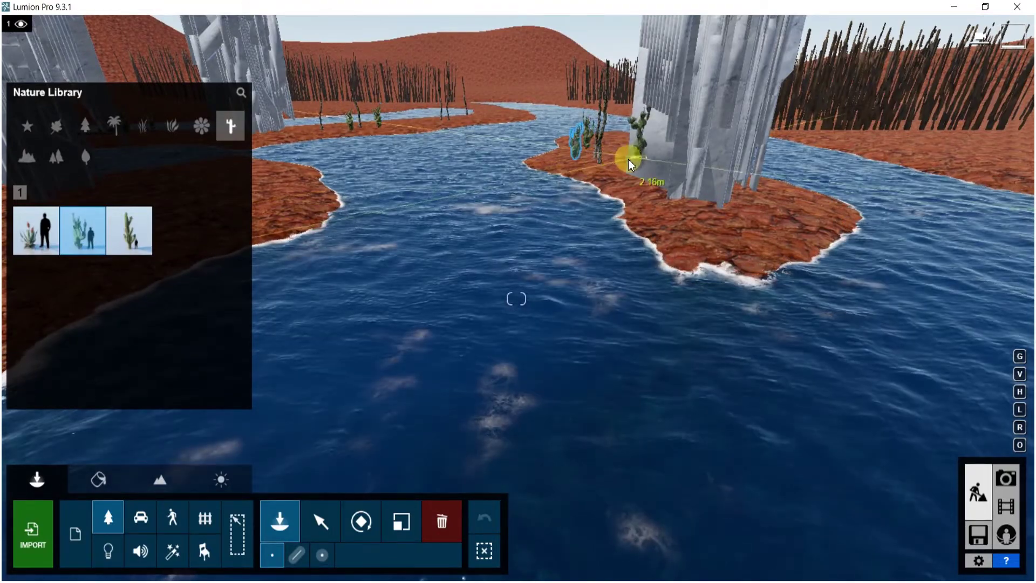
pyautogui.click(613, 156)
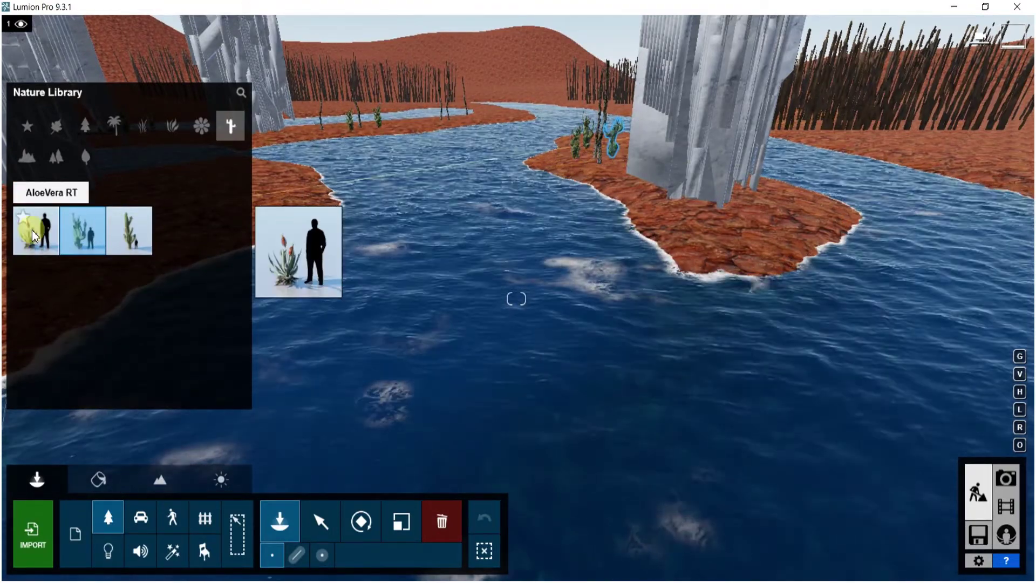
# - Scatter AloeVera plants among the cacti and dead trees beside the tower and on the neighbouring riverbank
pyautogui.click(54, 240)
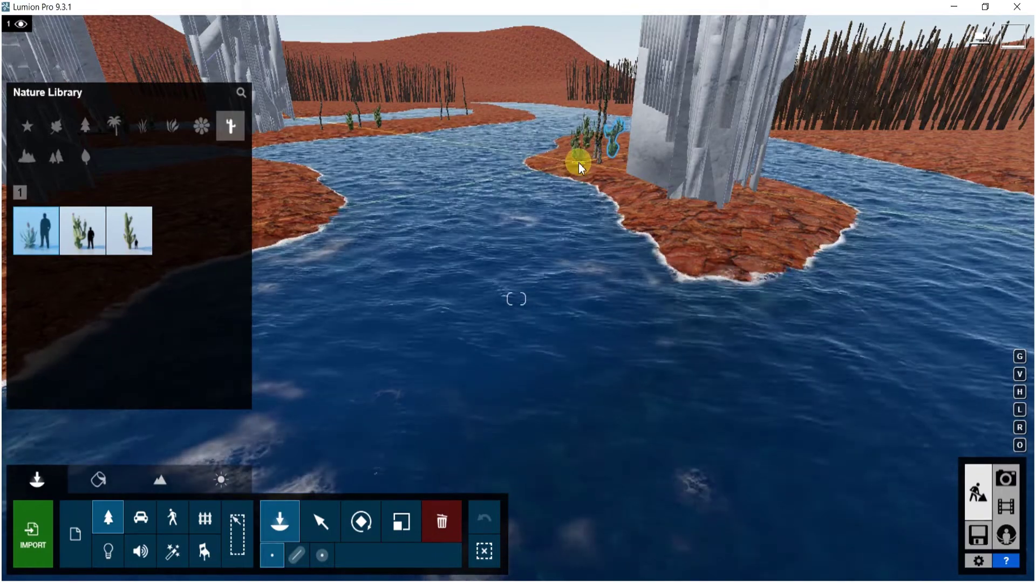
pyautogui.click(612, 165)
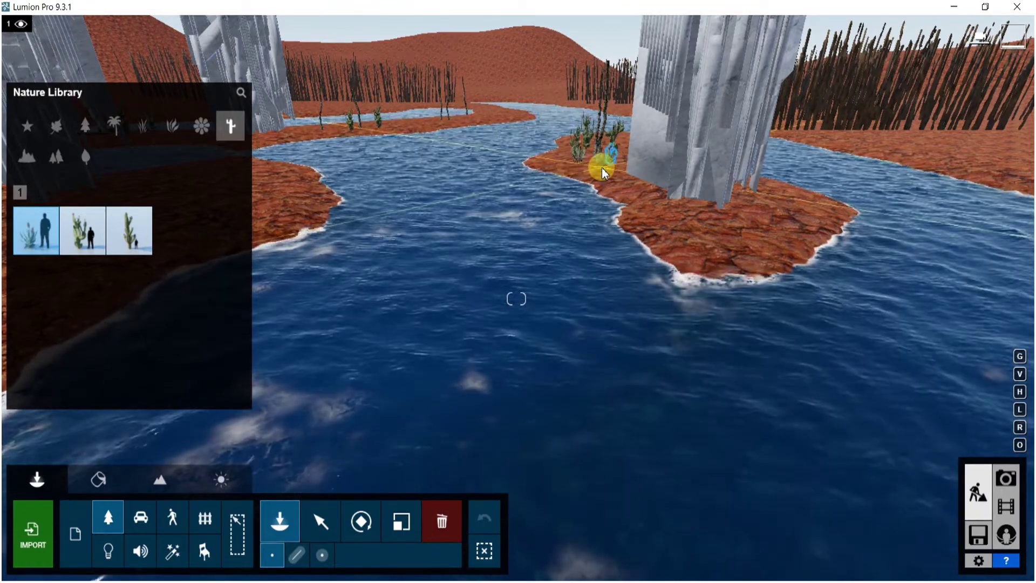
pyautogui.moveTo(517, 170); pyautogui.dragTo(539, 215, button='right')
pyautogui.press('w')
pyautogui.moveTo(562, 506); pyautogui.dragTo(574, 461, button='right')
pyautogui.click(589, 307)
pyautogui.click(558, 301)
pyautogui.click(541, 311)
pyautogui.click(501, 318)
pyautogui.click(481, 311)
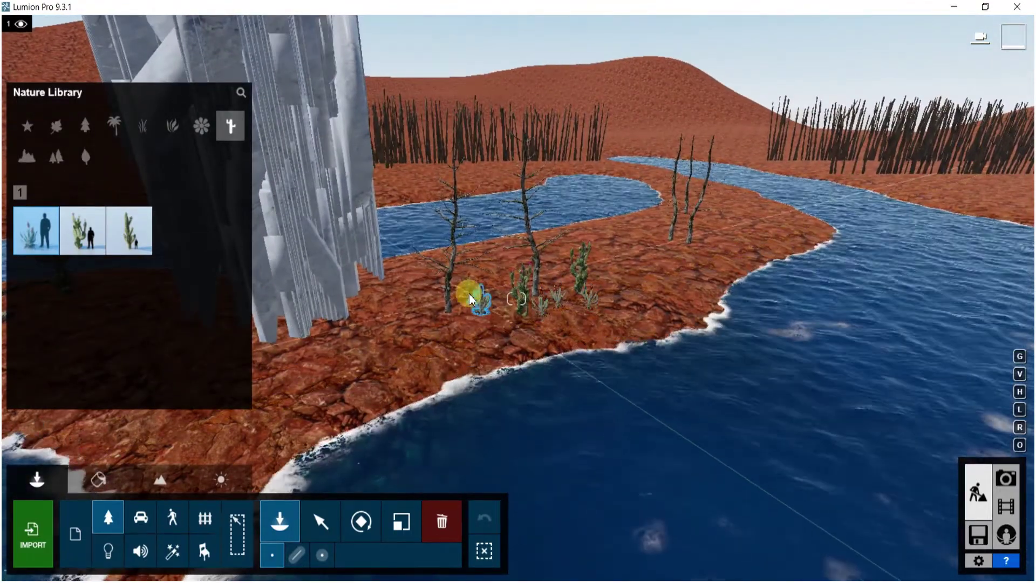
# - Place AloeVera plants near the upright dead trees by the tower and around the cacti and fallen trees beside the river inlet
pyautogui.click(465, 283)
pyautogui.click(636, 253)
pyautogui.moveTo(630, 273); pyautogui.dragTo(467, 255, button='right')
pyautogui.press('s')
pyautogui.click(480, 297)
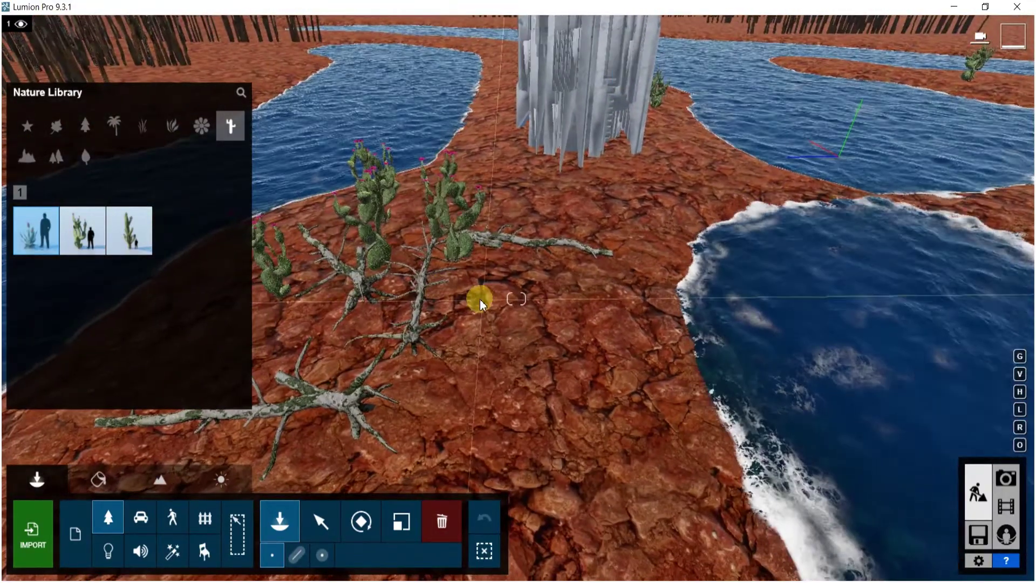
pyautogui.click(514, 274)
pyautogui.click(489, 267)
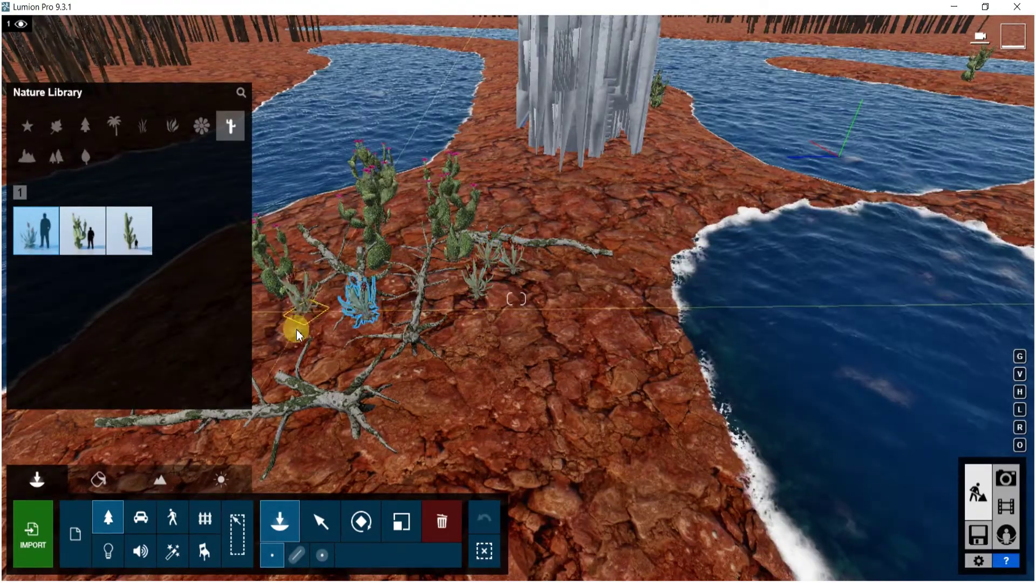
pyautogui.click(302, 314)
pyautogui.click(271, 328)
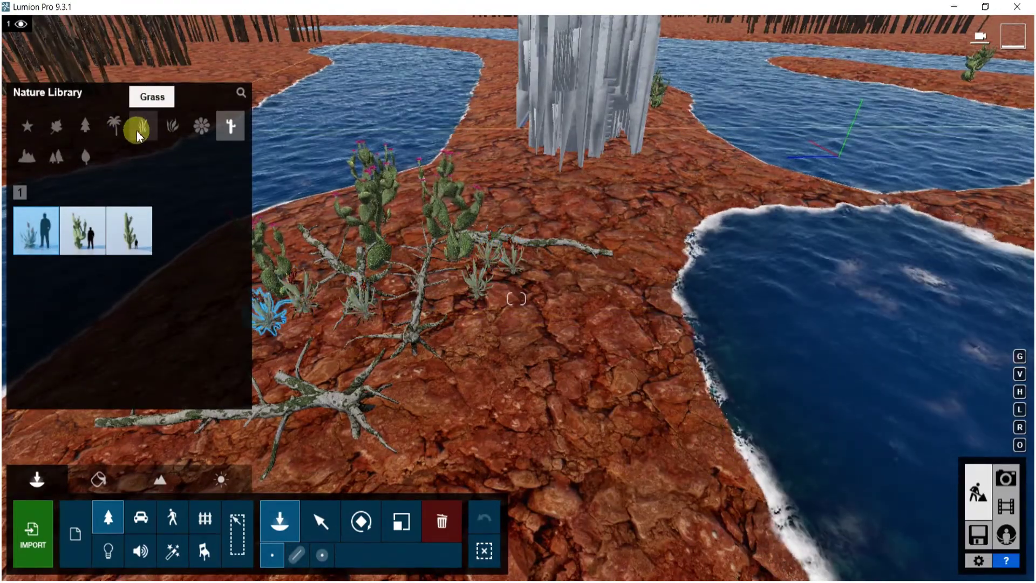
# - Scatter clumps of the starred wild grass along the inlet's shore and across the rocky ground beside the fallen trees
pyautogui.click(138, 130)
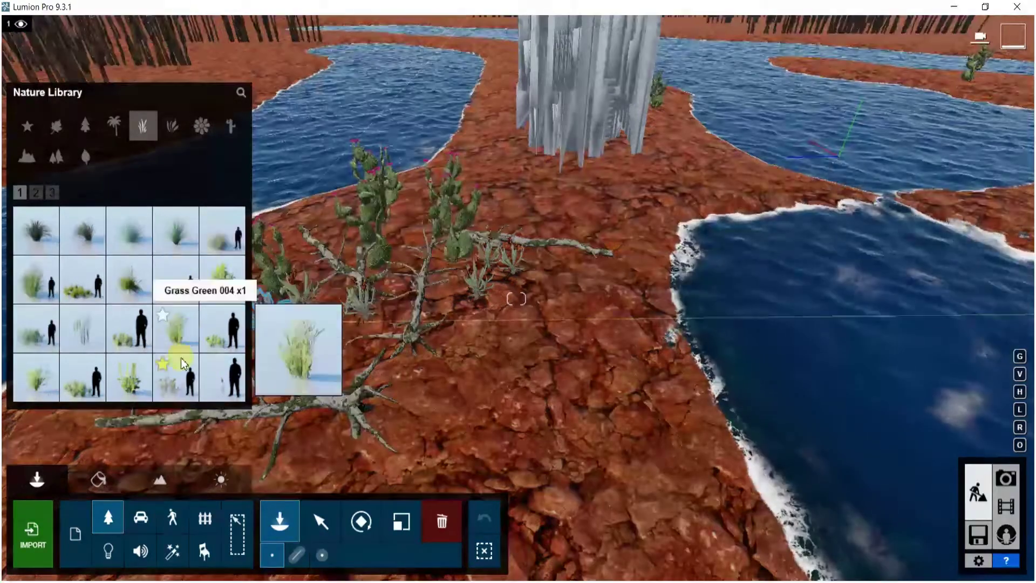
pyautogui.click(184, 383)
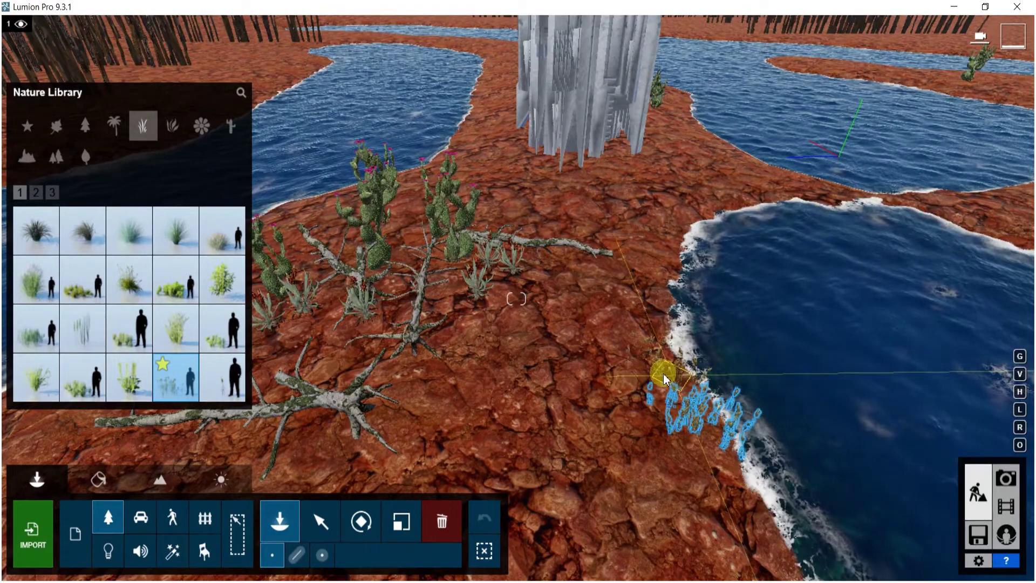
pyautogui.click(649, 338)
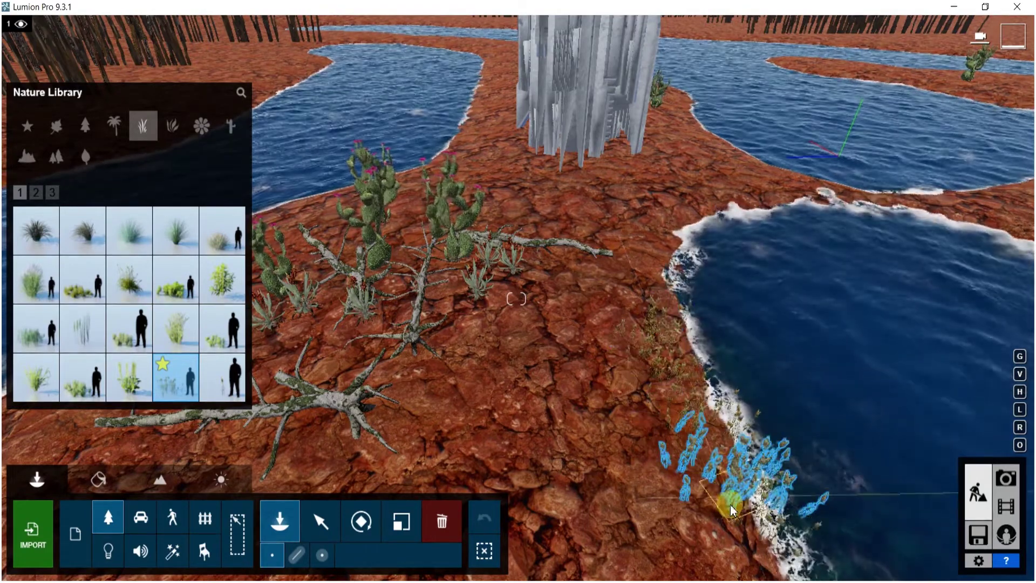
pyautogui.click(615, 408)
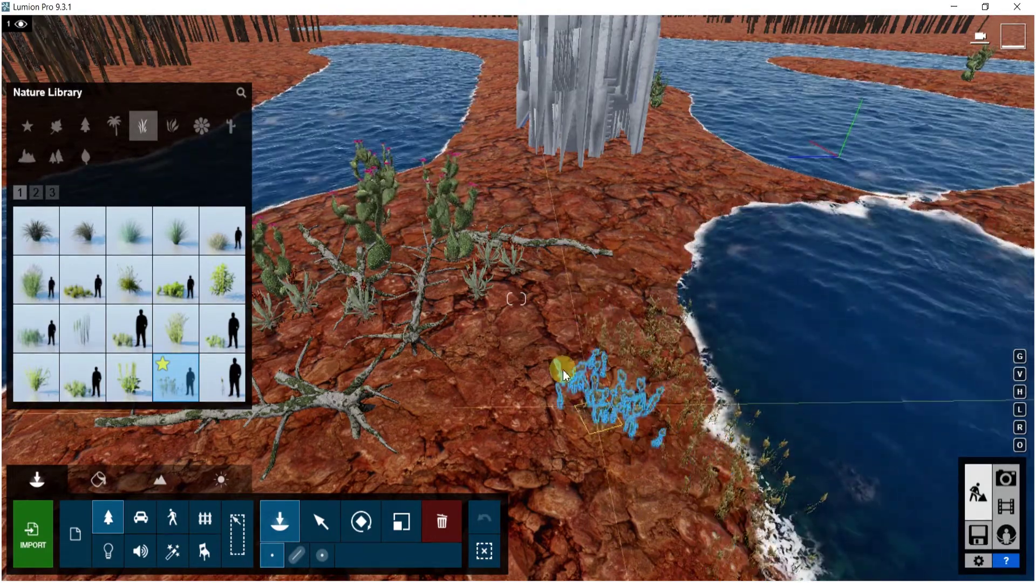
pyautogui.click(491, 374)
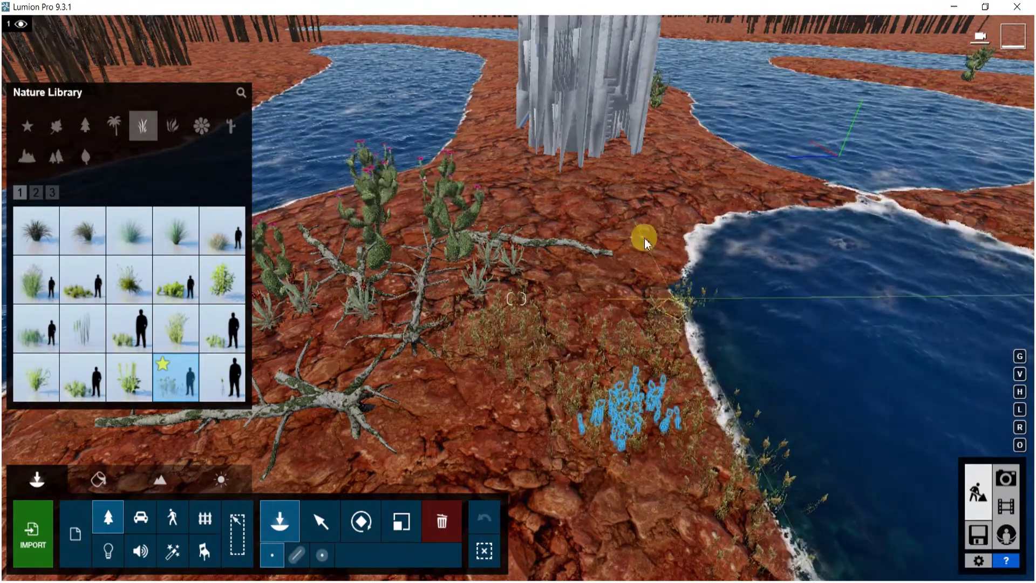
pyautogui.click(747, 209)
pyautogui.click(747, 208)
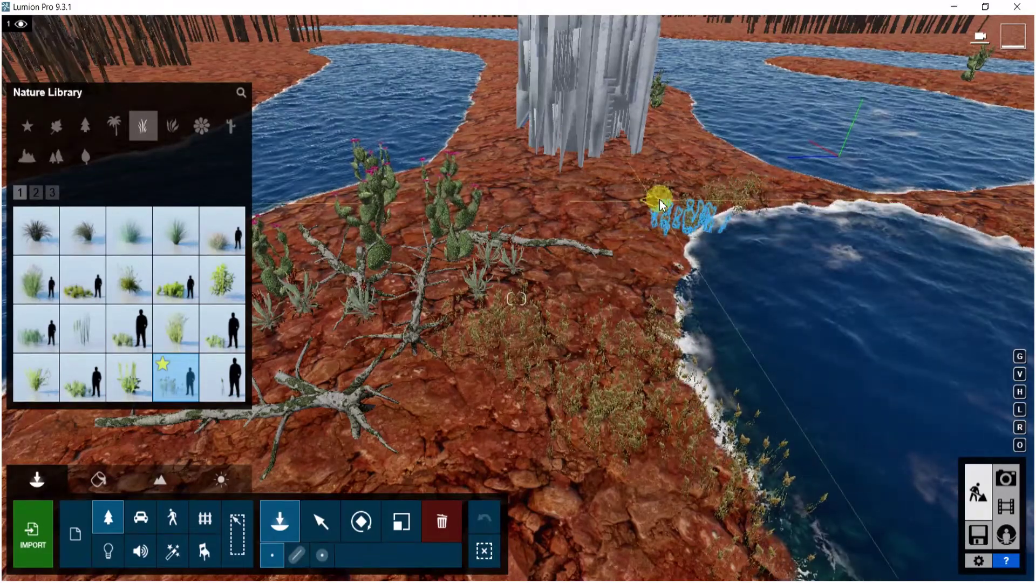
# - Spread the same grass along the opposite bank of the inlet, from the shoreline toward the base of the central tower
pyautogui.press('w')
pyautogui.moveTo(765, 229); pyautogui.dragTo(734, 111, button='right')
pyautogui.click(529, 193)
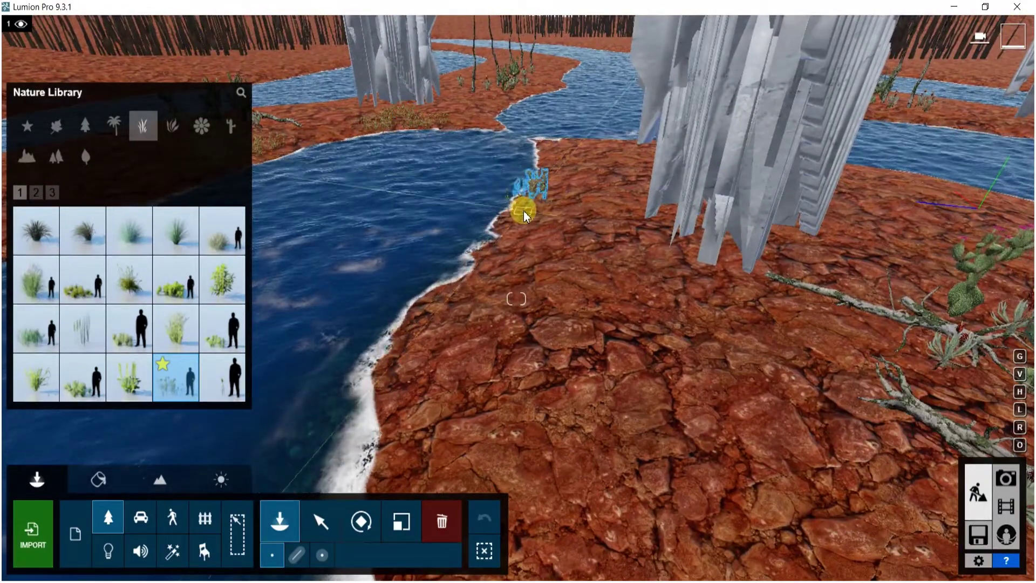
pyautogui.click(568, 195)
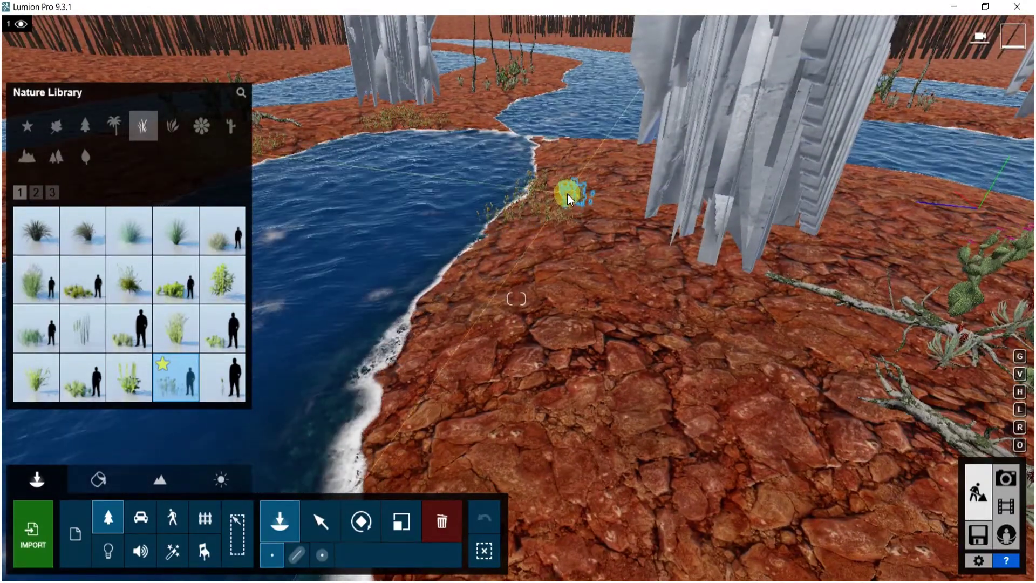
pyautogui.click(549, 161)
pyautogui.click(553, 200)
pyautogui.click(592, 209)
pyautogui.click(628, 229)
pyautogui.click(499, 230)
pyautogui.click(475, 238)
pyautogui.click(452, 249)
pyautogui.click(460, 257)
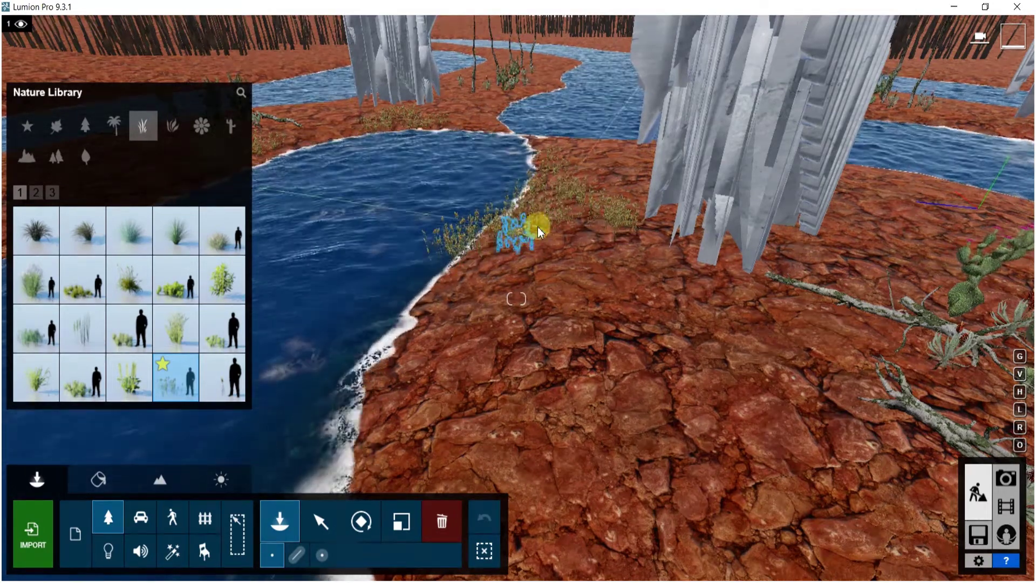
# - Add grass clumps along the riverbank beside the two upright dead trees behind the central tower
pyautogui.moveTo(678, 250); pyautogui.dragTo(710, 222, button='right')
pyautogui.press('w')
pyautogui.press('d')
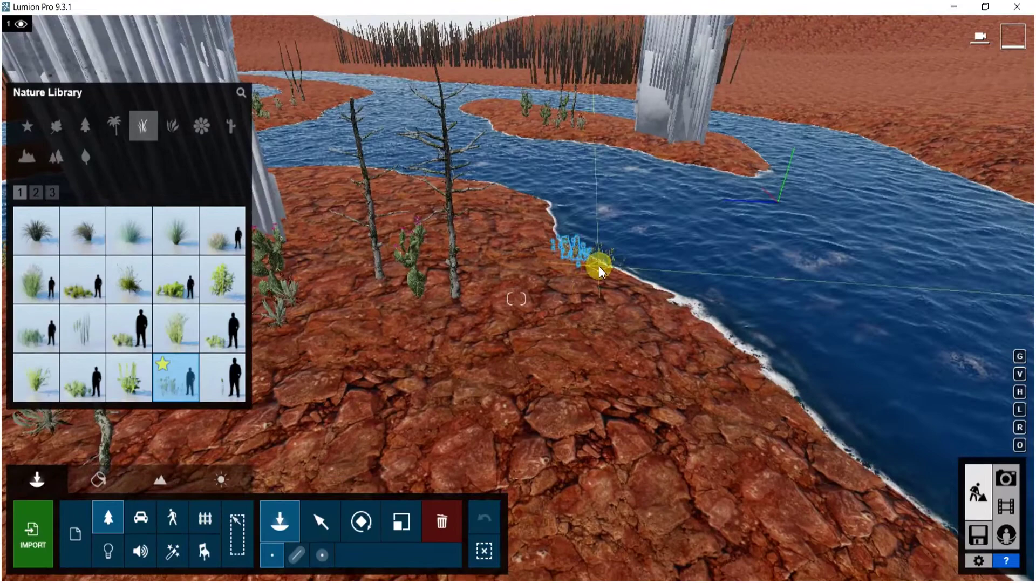
pyautogui.click(552, 278)
pyautogui.click(540, 246)
pyautogui.click(502, 280)
pyautogui.click(630, 290)
pyautogui.click(668, 305)
# - Place grass clumps around the cacti, aloe plants and fallen logs on the ground in front of the central tower
pyautogui.moveTo(661, 316); pyautogui.dragTo(755, 302, button='right')
pyautogui.press('w')
pyautogui.press('a')
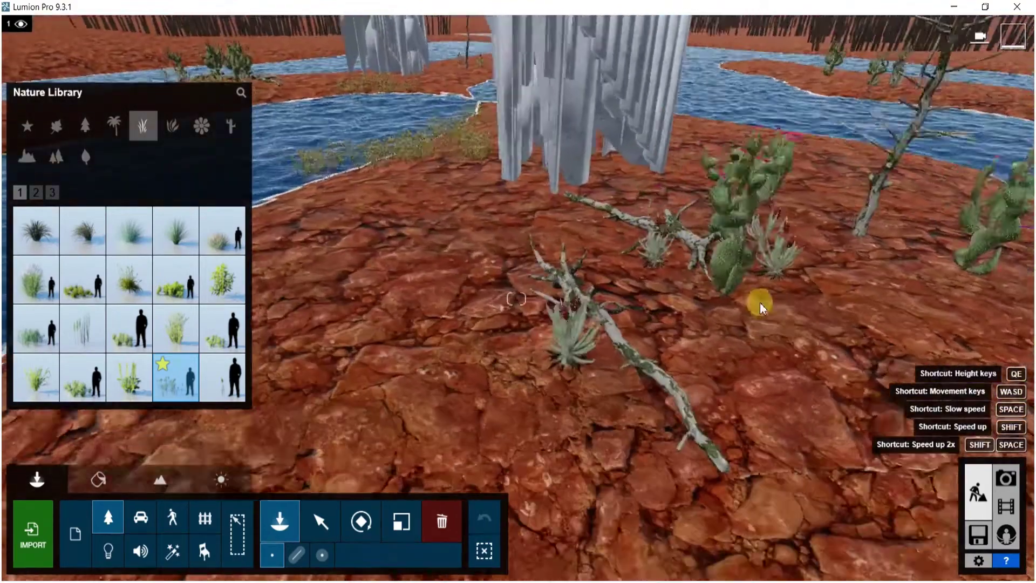
pyautogui.click(709, 280)
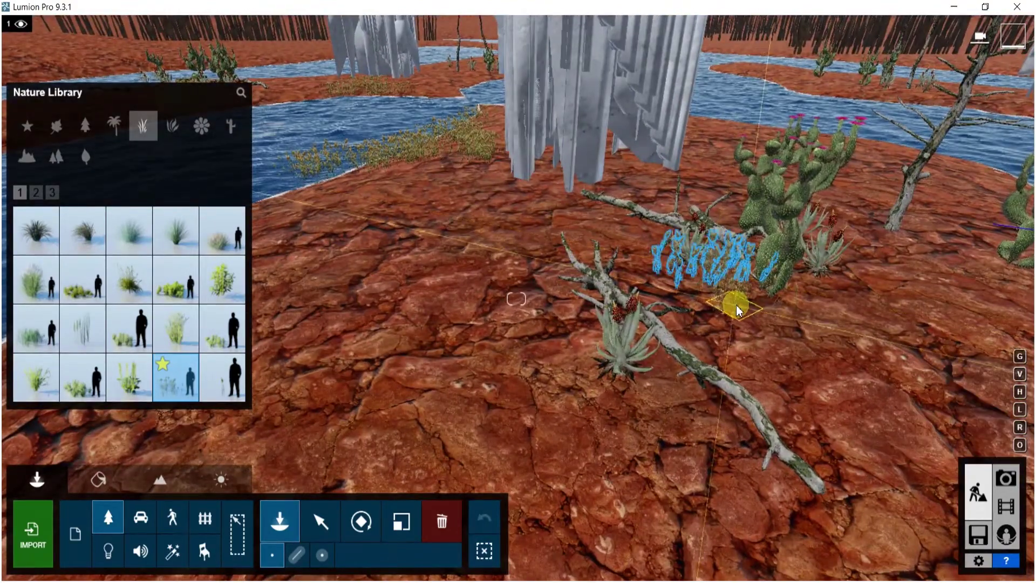
pyautogui.moveTo(892, 297); pyautogui.dragTo(806, 247, button='right')
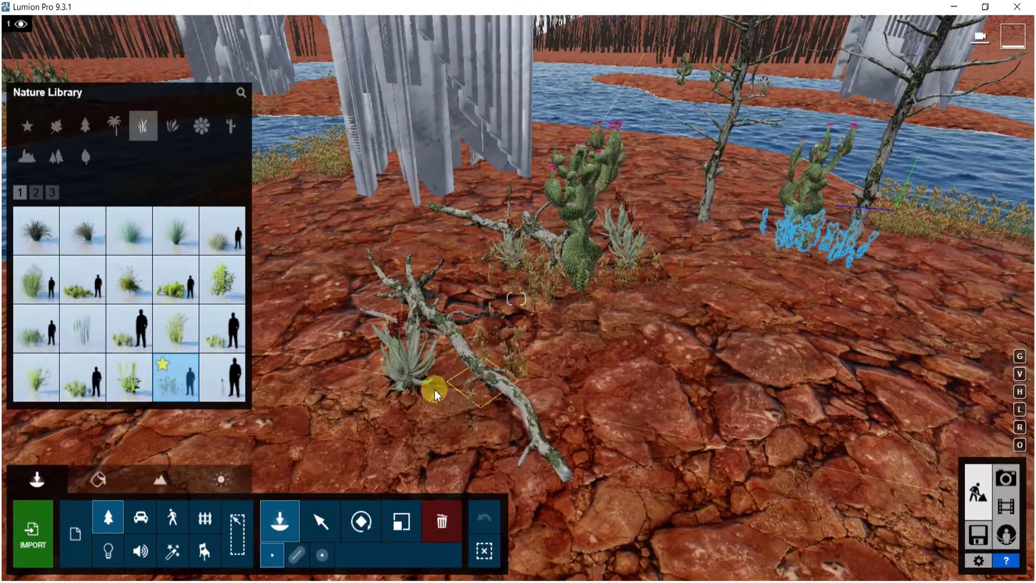
pyautogui.click(405, 381)
# - Place the Woman Caucasian 0007 Walk character on the narrow strip of land between the two waters and adjust her facing direction
pyautogui.press('a')
pyautogui.press('a')
pyautogui.press('s')
pyautogui.moveTo(517, 298); pyautogui.dragTo(510, 232, button='right')
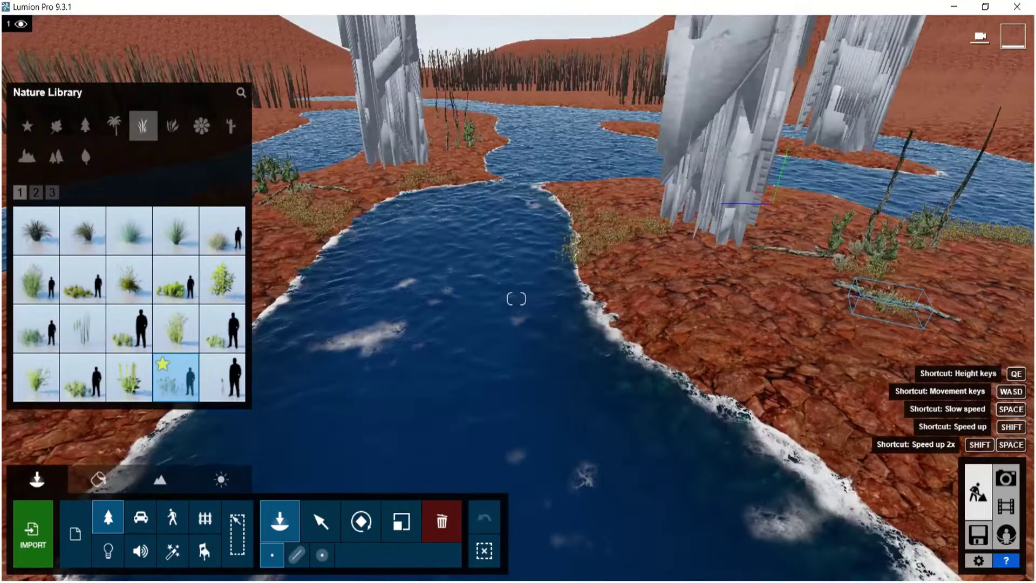
pyautogui.press('w')
pyautogui.moveTo(517, 299); pyautogui.dragTo(558, 351, button='right')
pyautogui.press('w')
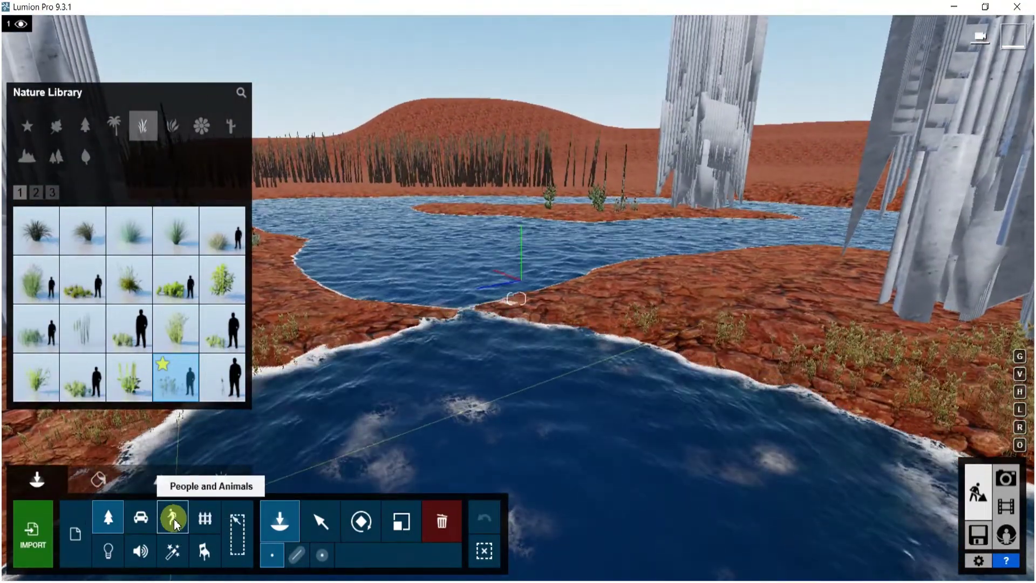
pyautogui.click(173, 520)
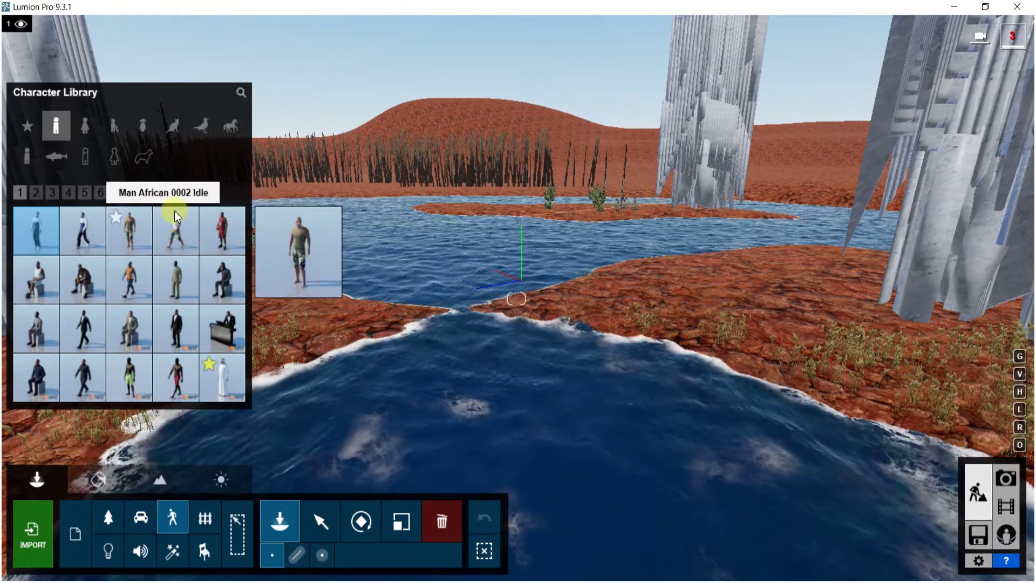
pyautogui.click(88, 125)
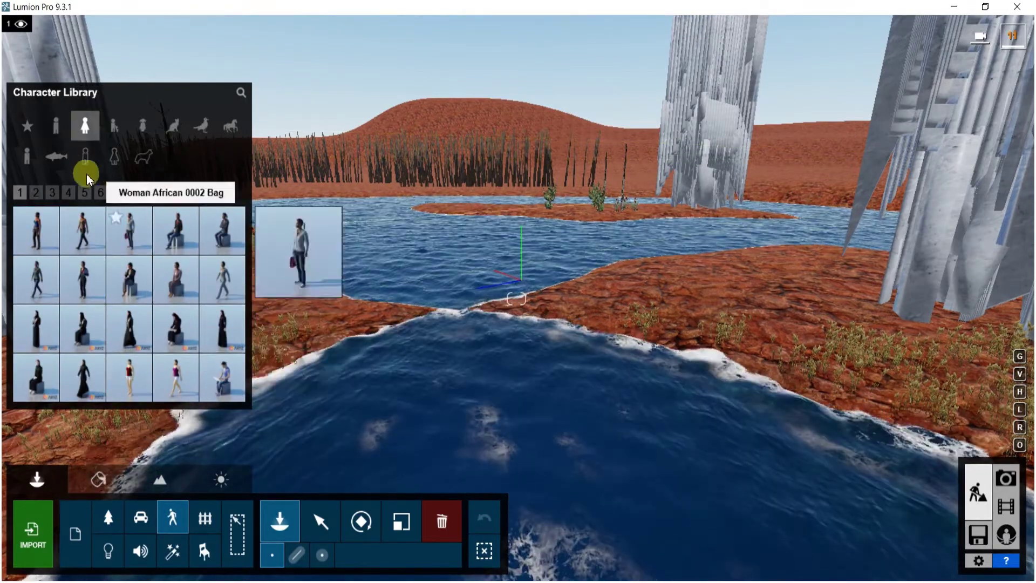
pyautogui.click(35, 190)
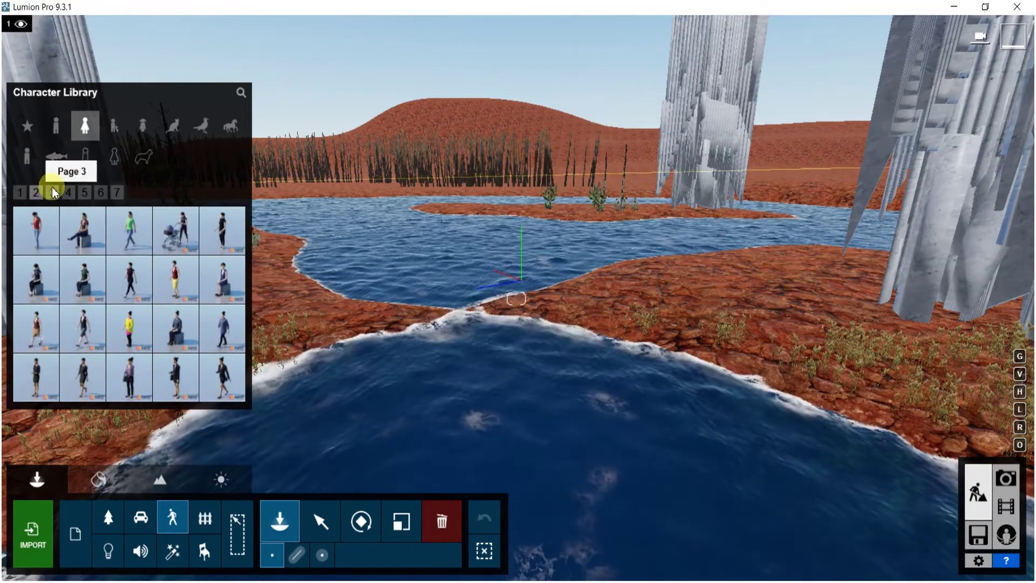
pyautogui.click(52, 193)
pyautogui.click(74, 191)
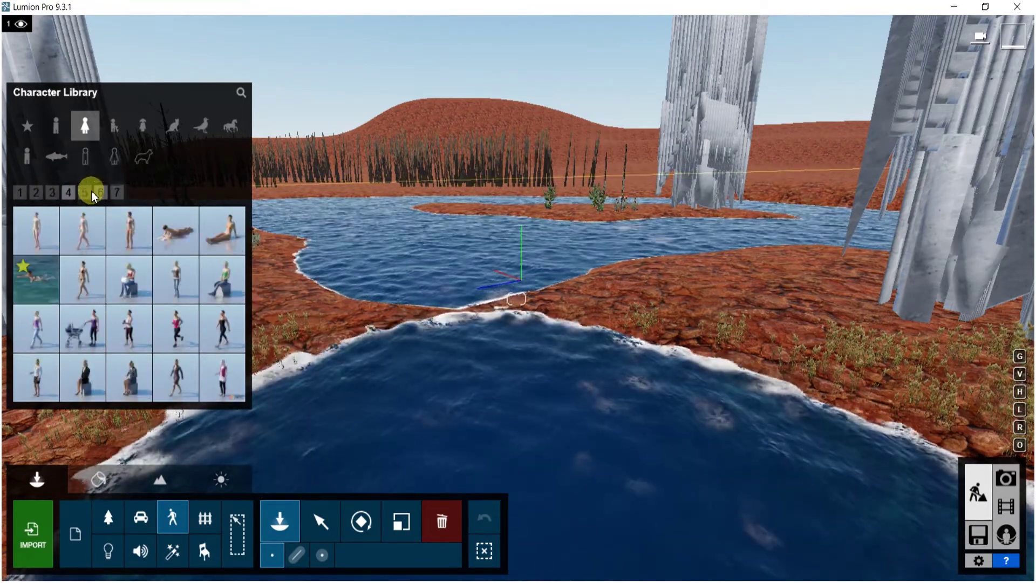
pyautogui.click(92, 192)
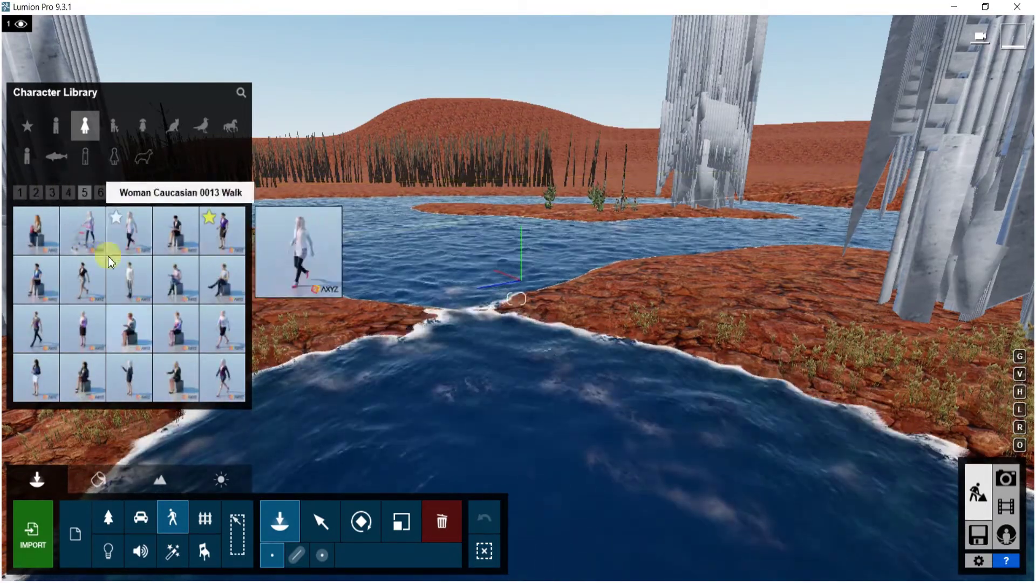
pyautogui.click(68, 192)
pyautogui.click(79, 238)
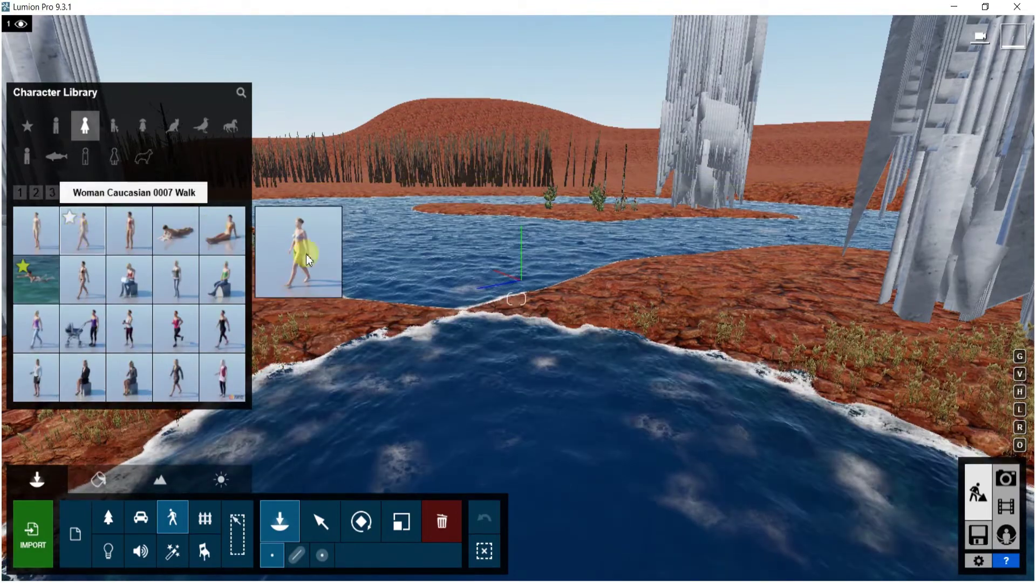
pyautogui.click(517, 302)
pyautogui.moveTo(532, 296)
pyautogui.mouseDown()
pyautogui.moveTo(543, 286)
pyautogui.moveTo(534, 309)
pyautogui.moveTo(520, 294)
pyautogui.mouseUp()
pyautogui.press('r')
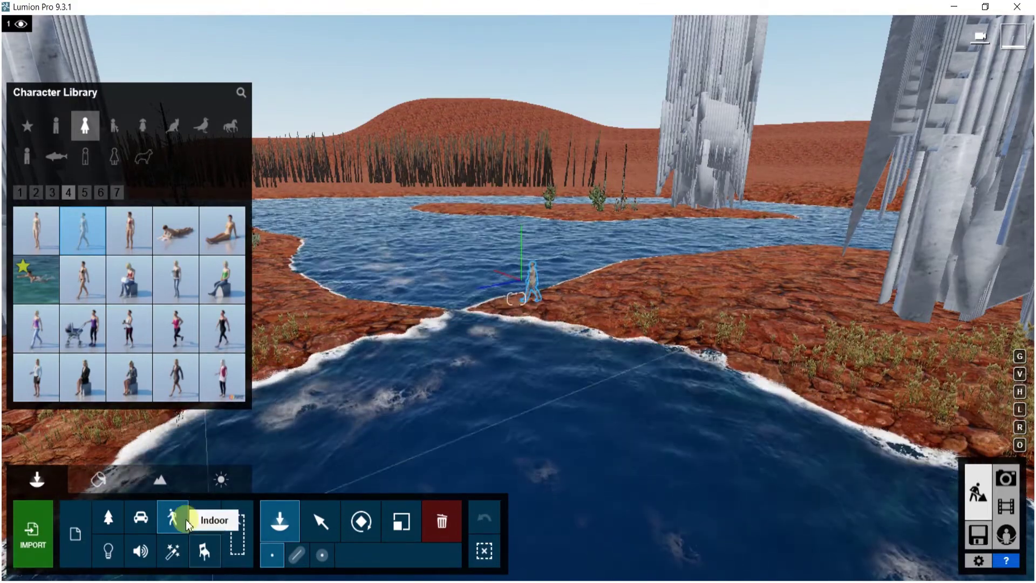
pyautogui.click(141, 517)
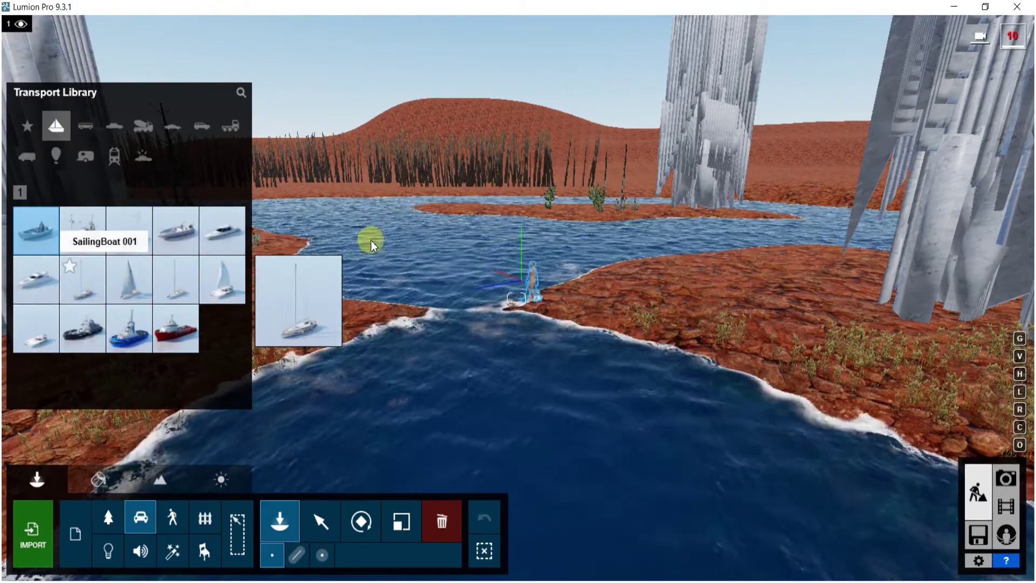
pyautogui.click(79, 294)
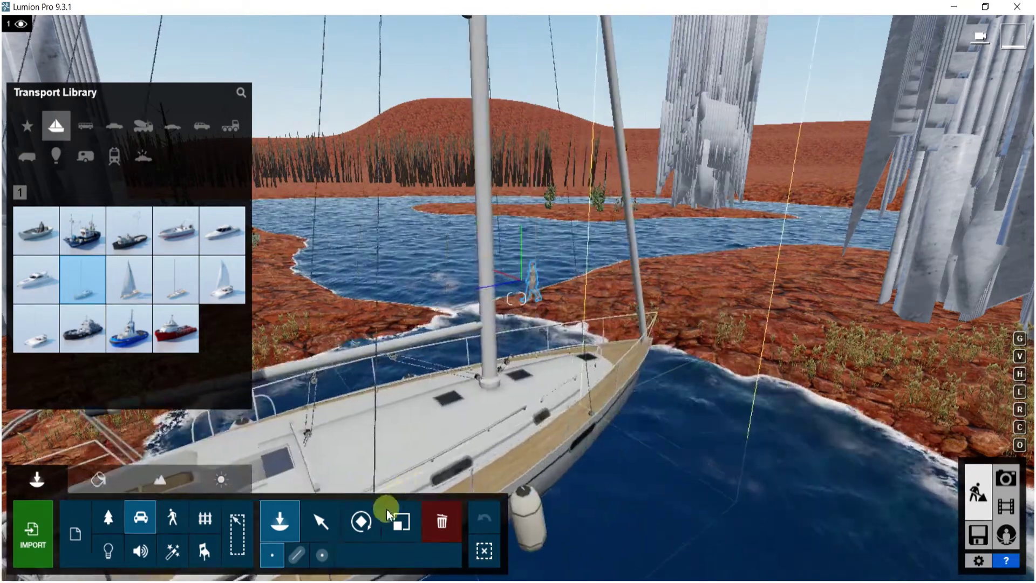
pyautogui.click(320, 522)
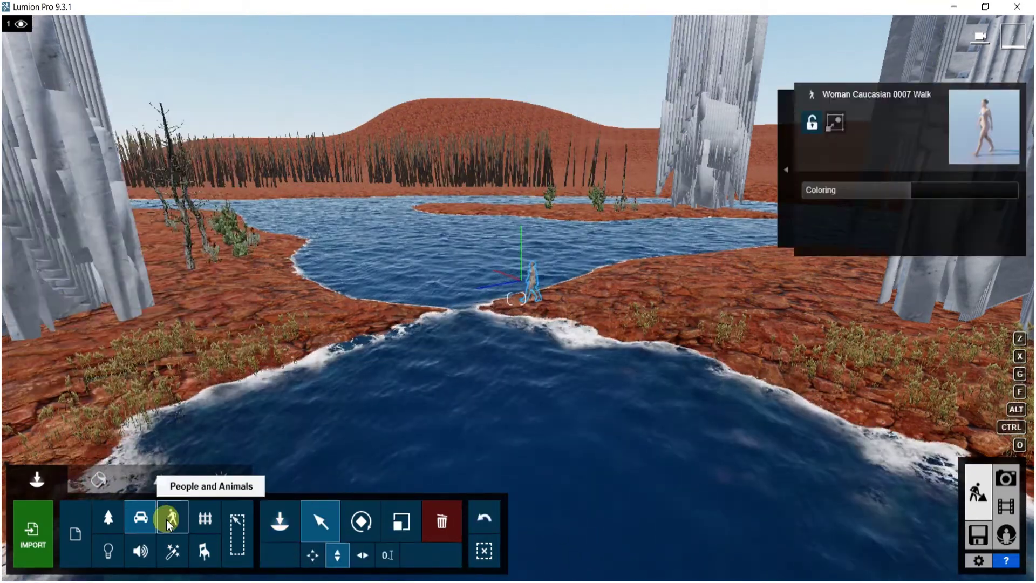
# - Place a cluster of Swan 001 Flying birds over the wide part of the river using cluster placement
pyautogui.click(170, 520)
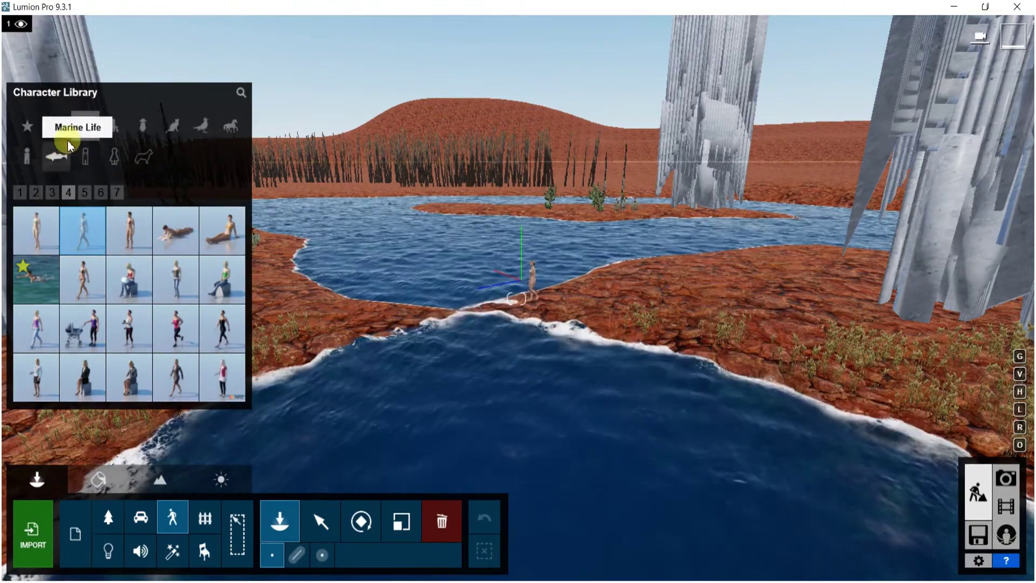
pyautogui.click(206, 128)
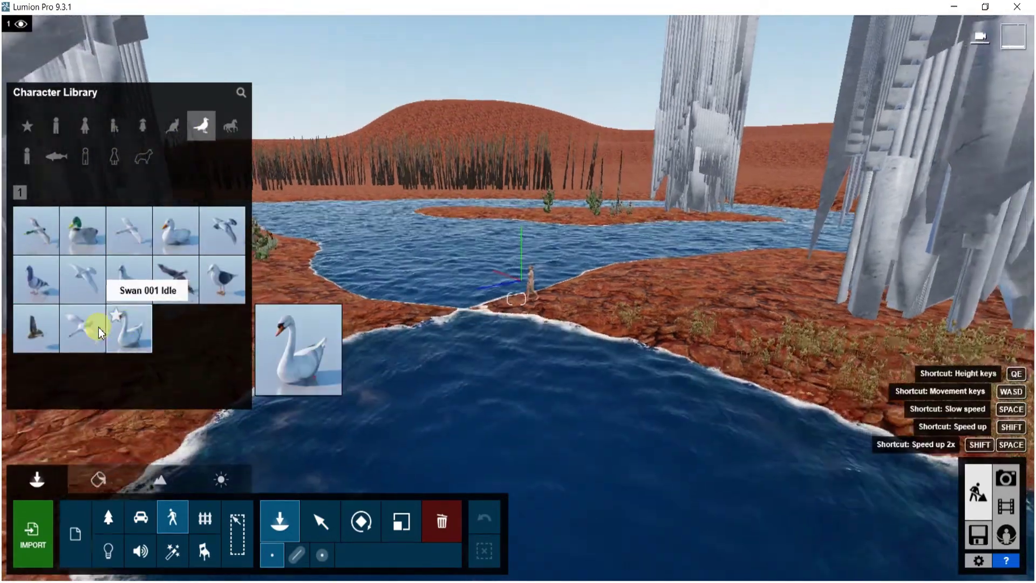
pyautogui.click(91, 328)
pyautogui.moveTo(516, 296); pyautogui.dragTo(518, 297, button='right')
pyautogui.scroll(-5, 518, 298)
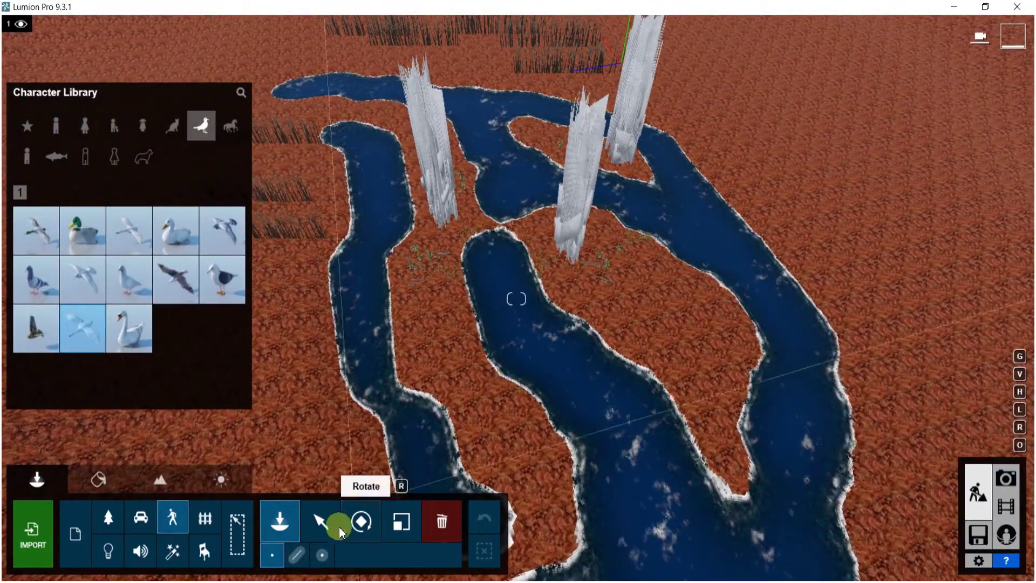
pyautogui.click(322, 554)
pyautogui.click(631, 467)
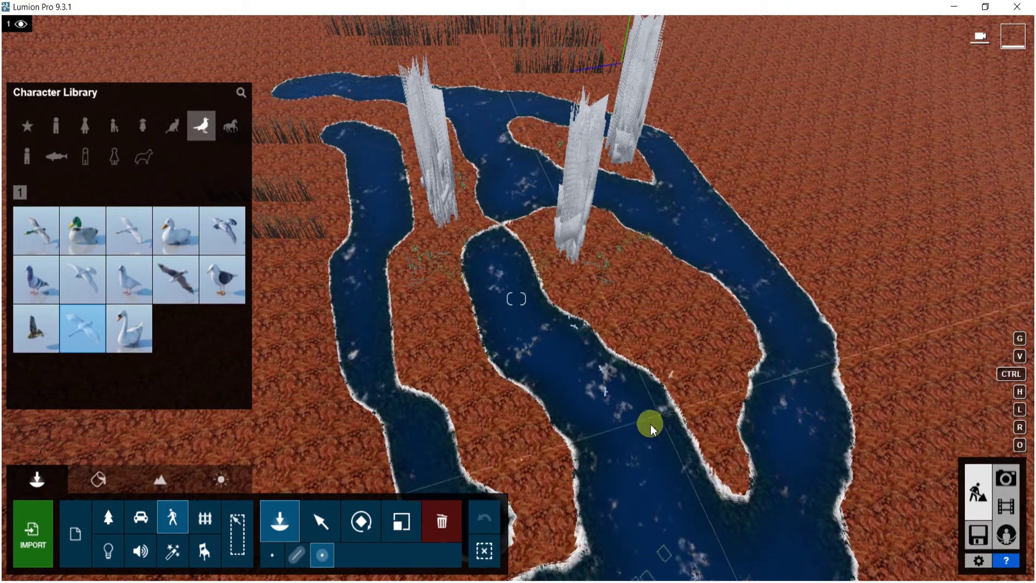
# - Select the whole group of flying swans and move it over the water between the towers
pyautogui.click(321, 520)
pyautogui.moveTo(584, 363); pyautogui.dragTo(582, 267, button='right')
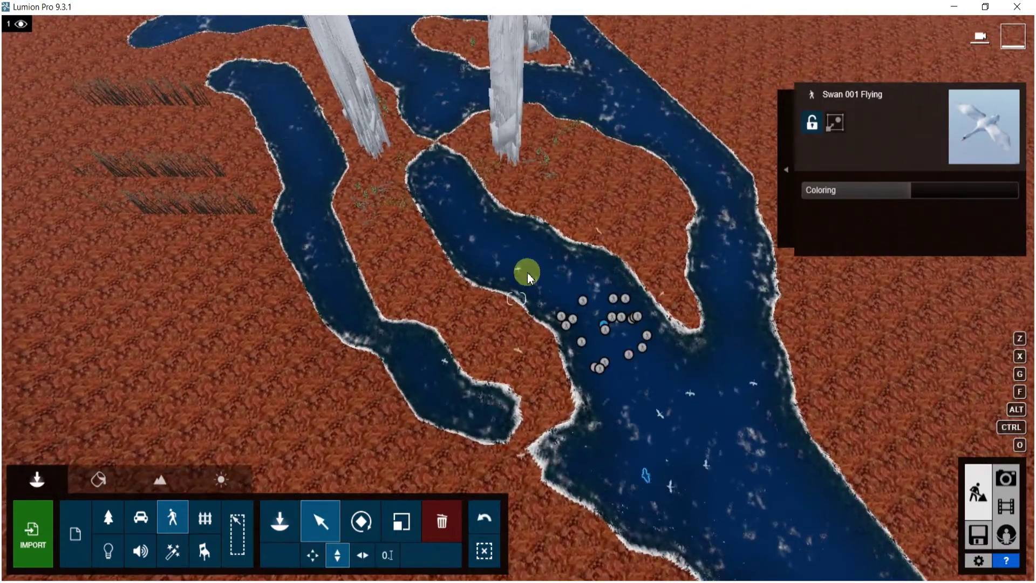
pyautogui.keyDown('ctrl'); pyautogui.moveTo(495, 242); pyautogui.dragTo(782, 450); pyautogui.keyUp('ctrl')
pyautogui.click(314, 556)
pyautogui.moveTo(604, 335); pyautogui.dragTo(444, 100)
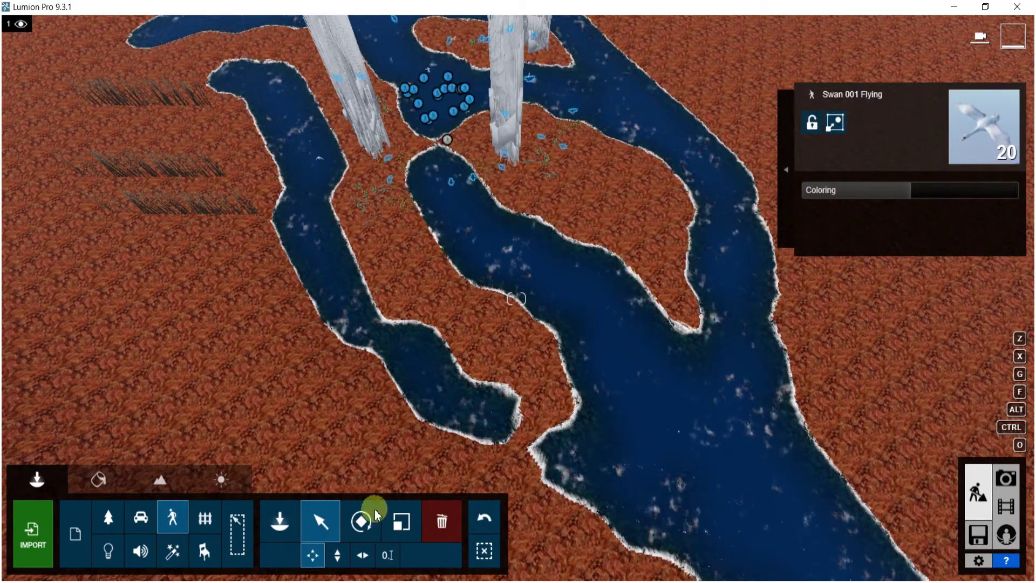
pyautogui.moveTo(521, 63); pyautogui.dragTo(551, 295, button='right')
pyautogui.press('w')
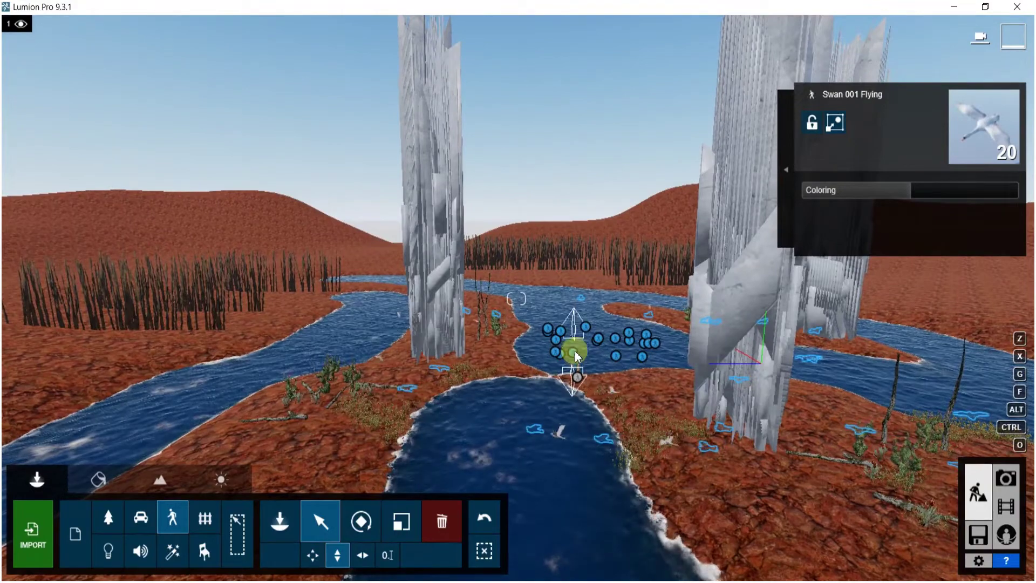
# - Raise the whole group of flying swans from the river surface high into the sky between the towers
pyautogui.moveTo(572, 359); pyautogui.dragTo(521, 7)
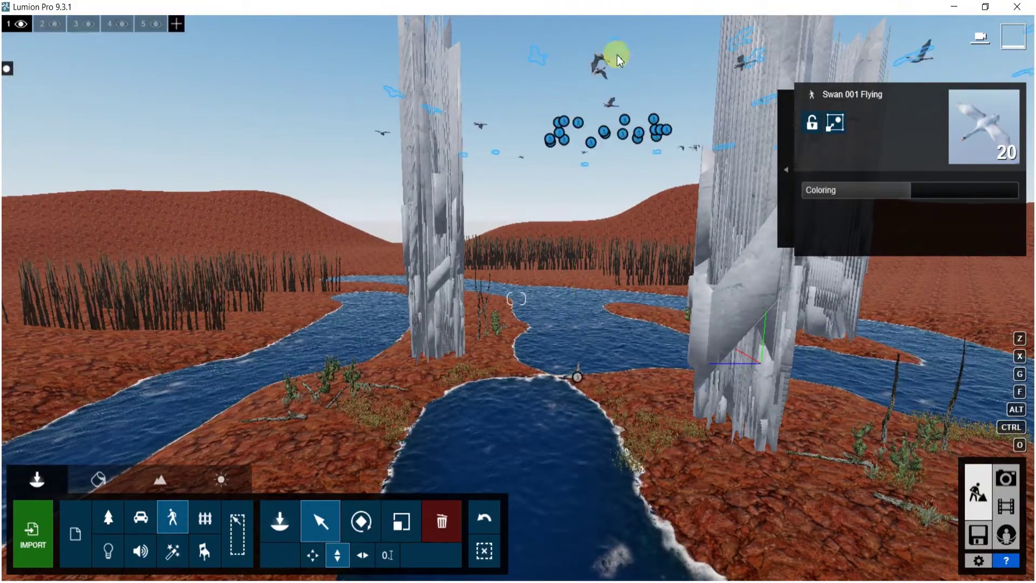
pyautogui.moveTo(736, 319); pyautogui.dragTo(891, 318, button='right')
pyautogui.moveTo(517, 298); pyautogui.dragTo(606, 291, button='right')
# - Choose the Stone 036 rock with single placement and place the first one on the bank in front of the central tower
pyautogui.press('w')
pyautogui.moveTo(493, 271); pyautogui.dragTo(313, 243, button='right')
pyautogui.moveTo(515, 233); pyautogui.dragTo(500, 266, button='right')
pyautogui.press('s')
pyautogui.click(101, 519)
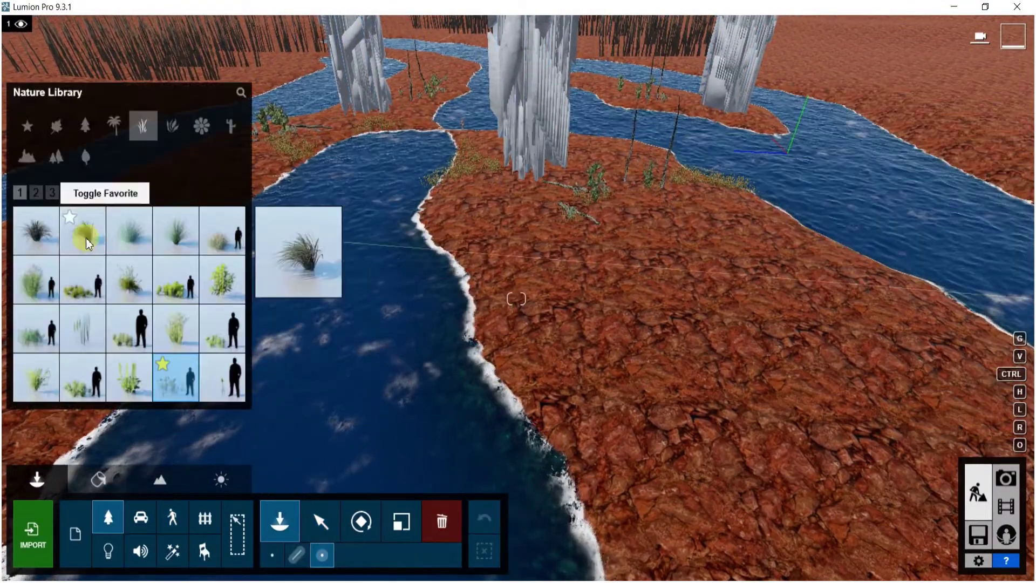
pyautogui.click(33, 162)
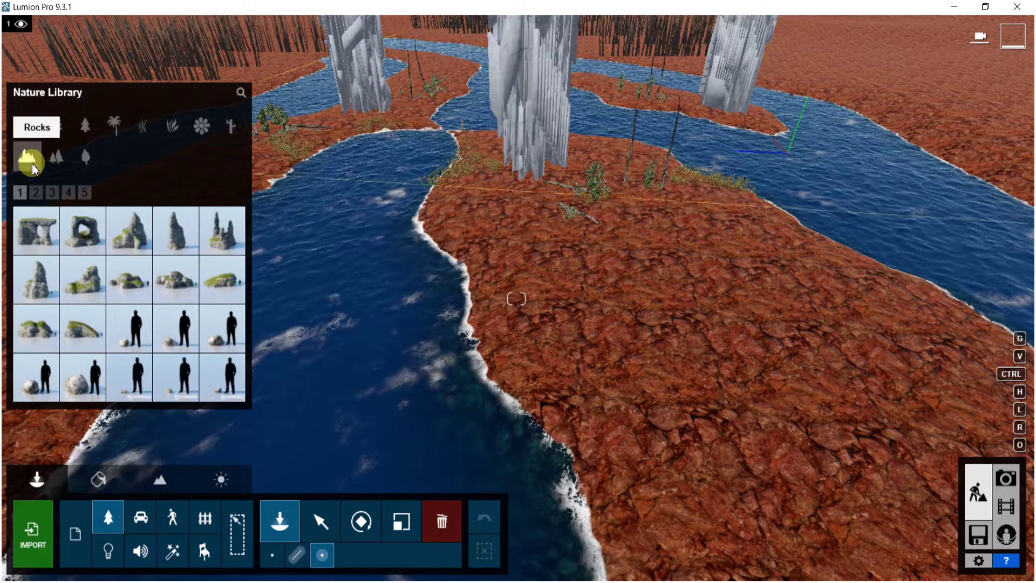
pyautogui.click(36, 193)
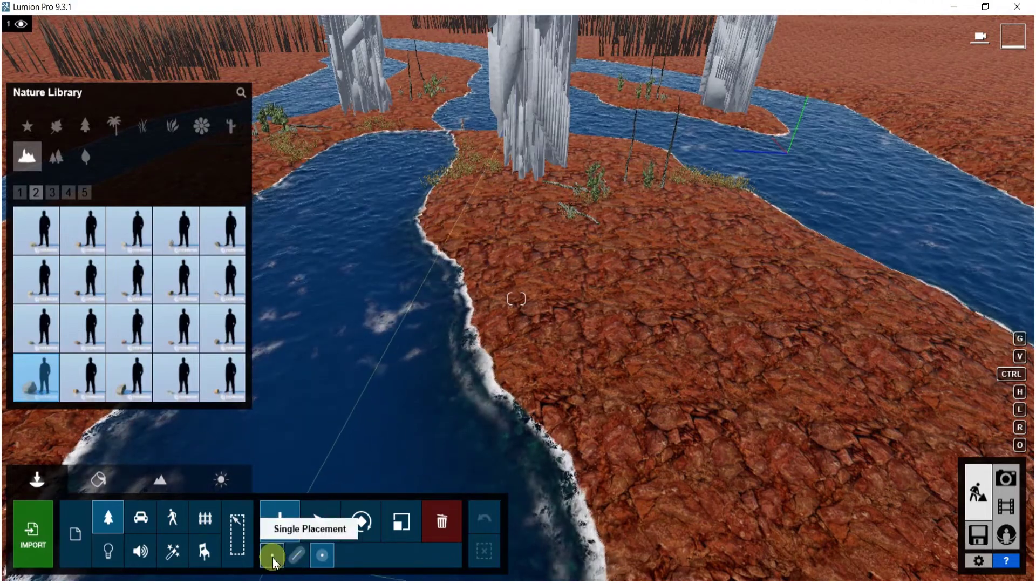
pyautogui.moveTo(455, 223); pyautogui.dragTo(455, 213, button='right')
pyautogui.rightClick(484, 269)
pyautogui.rightClick(484, 270)
pyautogui.moveTo(484, 269); pyautogui.dragTo(493, 390, button='right')
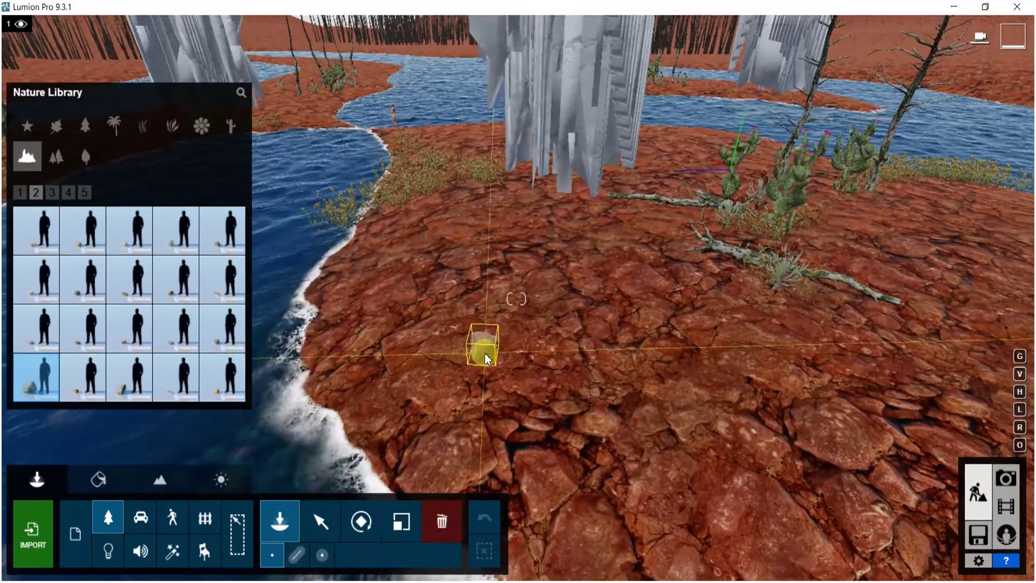
# - Place more Stone 036 rocks of varied sizes around the first one and near the grass along the far shores
pyautogui.click(419, 375)
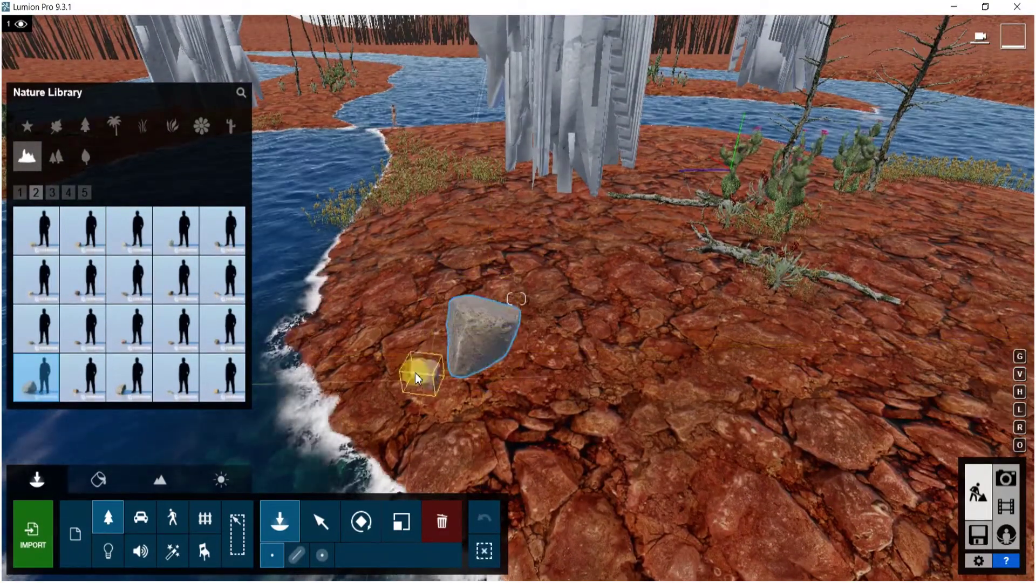
pyautogui.click(415, 372)
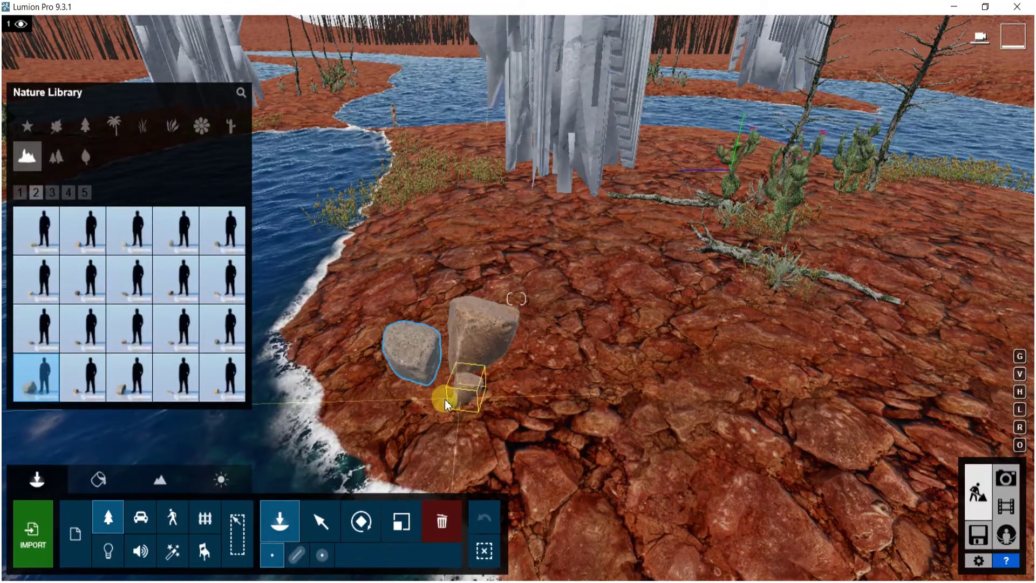
pyautogui.press('l')
pyautogui.click(447, 397)
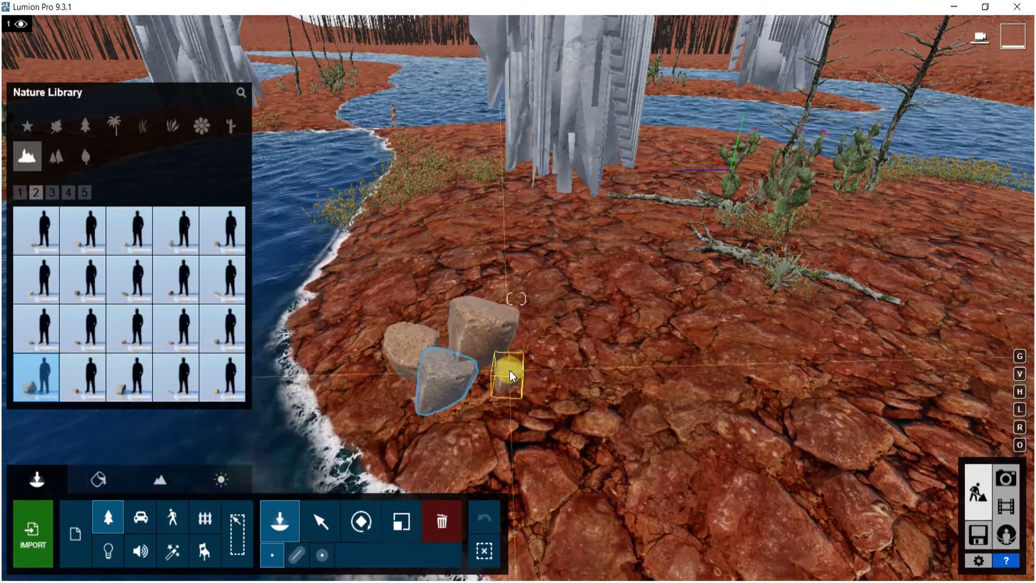
pyautogui.click(509, 371)
pyautogui.press('l')
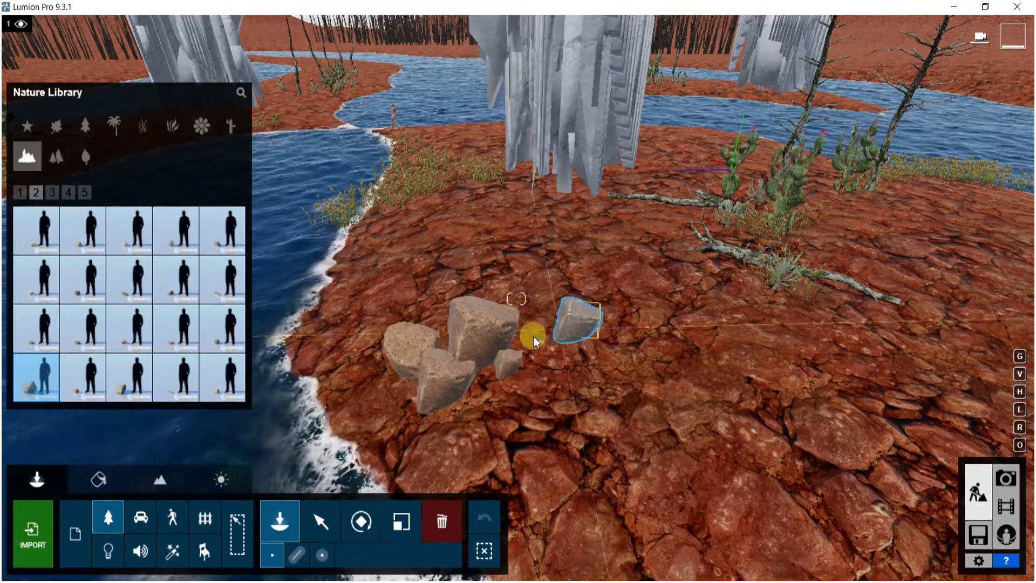
pyautogui.click(483, 266)
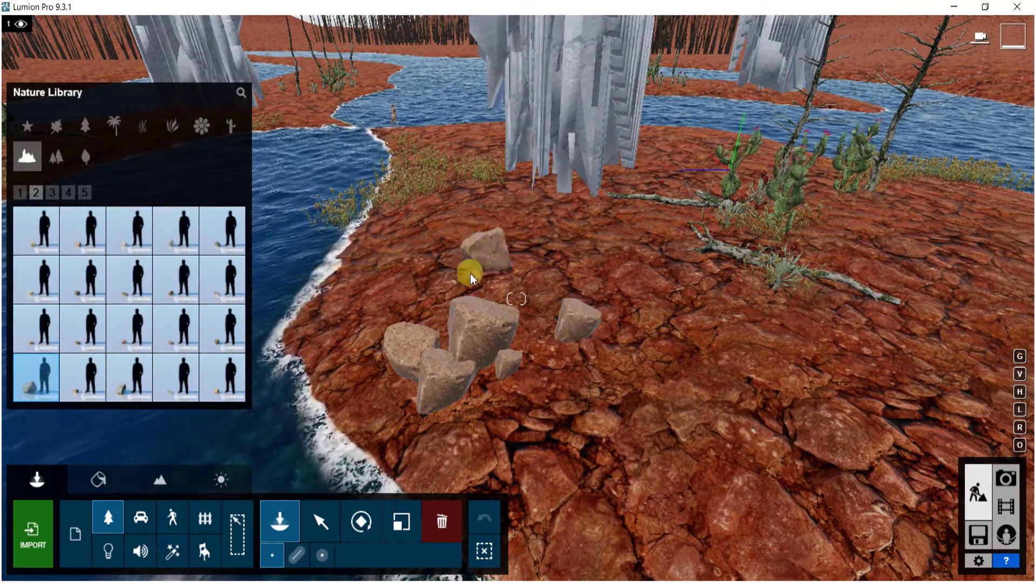
pyautogui.click(453, 279)
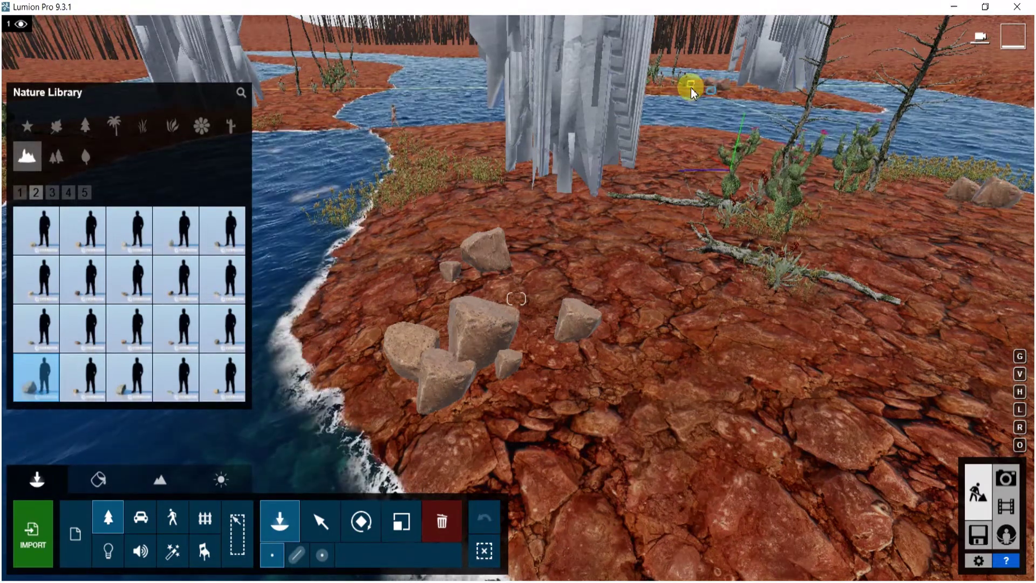
pyautogui.press('l')
# - Place one large Stone 036 rock in the river beside the bank and lower it partly into the water
pyautogui.moveTo(143, 356)
pyautogui.moveTo(511, 270); pyautogui.dragTo(467, 283, button='right')
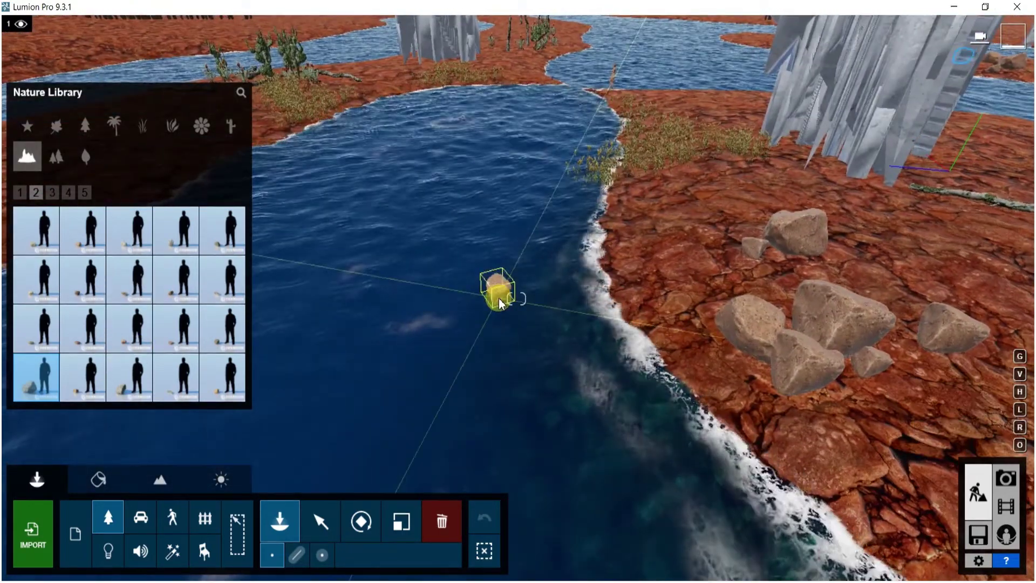
pyautogui.press('l')
pyautogui.click(500, 302)
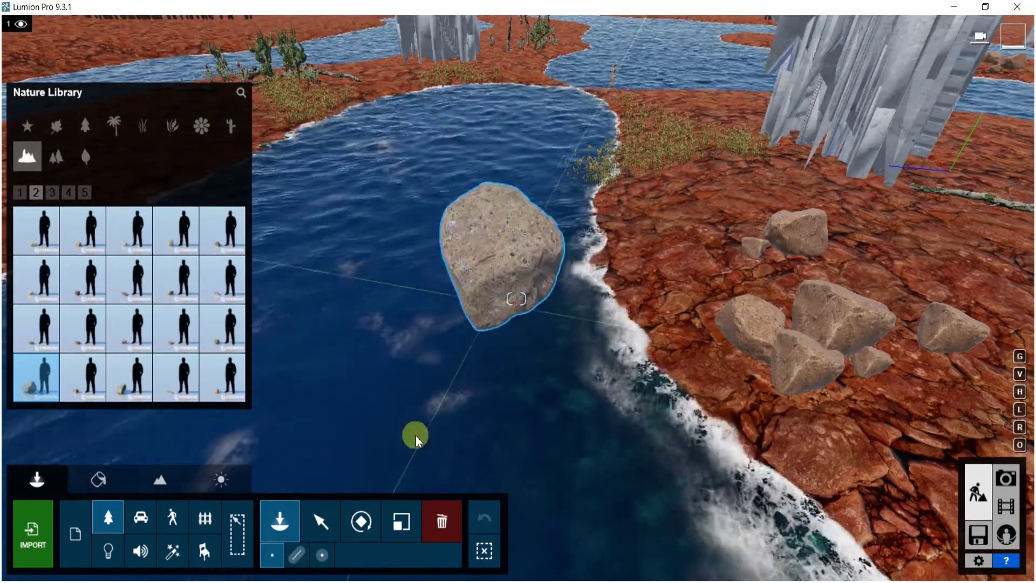
pyautogui.click(320, 521)
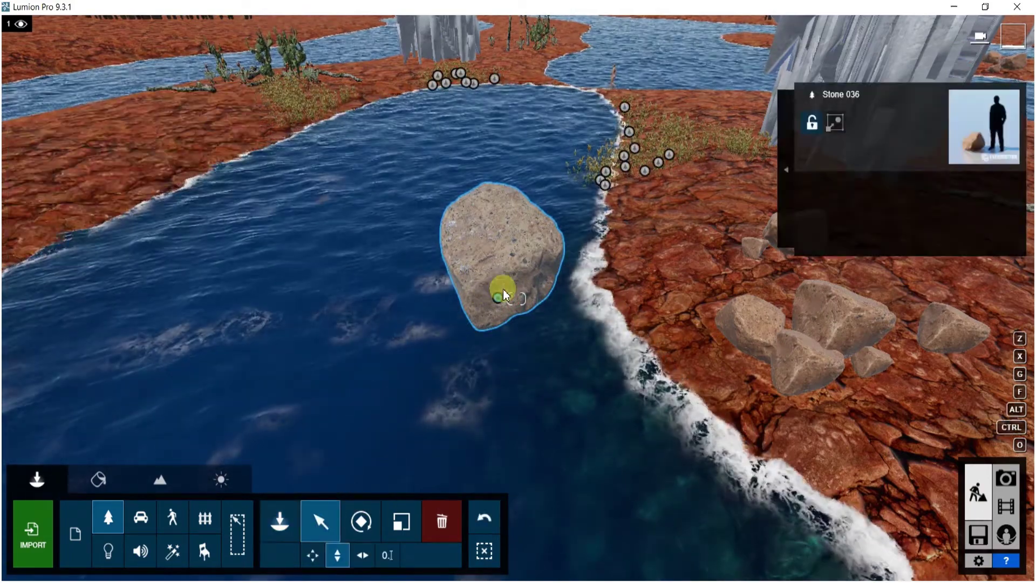
pyautogui.moveTo(505, 294); pyautogui.dragTo(511, 496)
# - Add foliage to the towers' marble material by increasing its spread and setting the ground level to about 49.3 m
pyautogui.moveTo(523, 429); pyautogui.dragTo(669, 353, button='right')
pyautogui.press('d')
pyautogui.press('s')
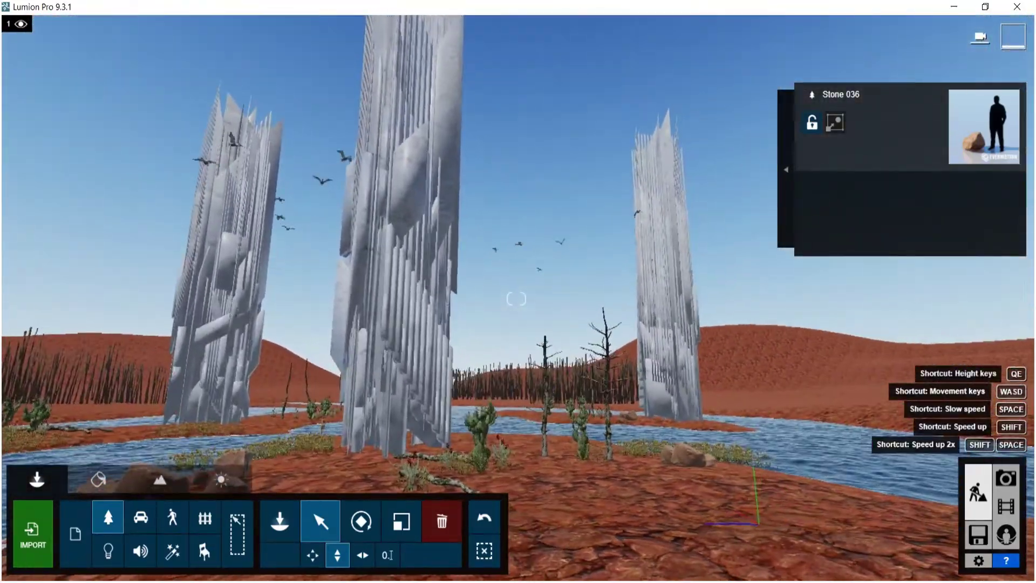
pyautogui.click(99, 479)
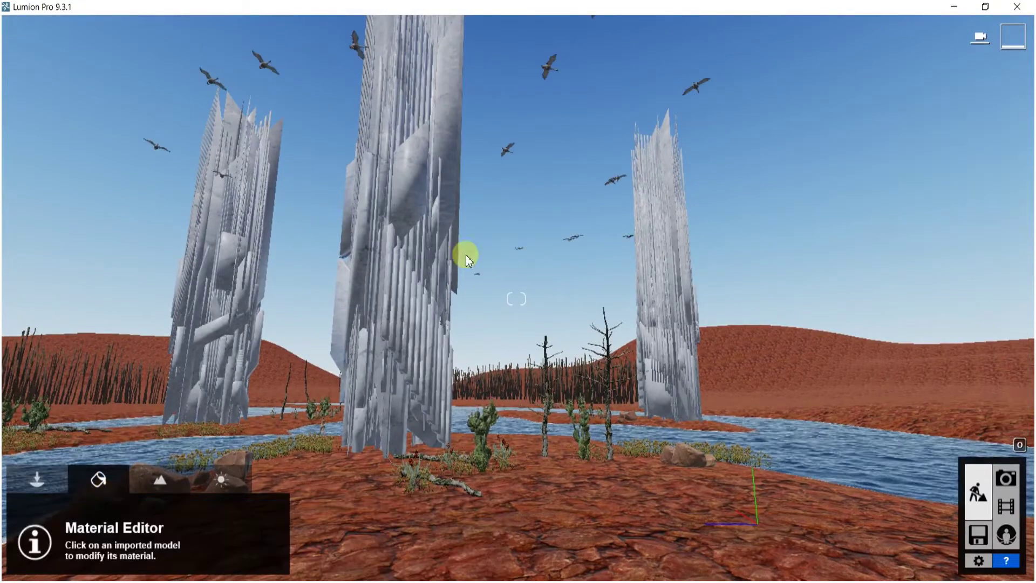
pyautogui.click(483, 269)
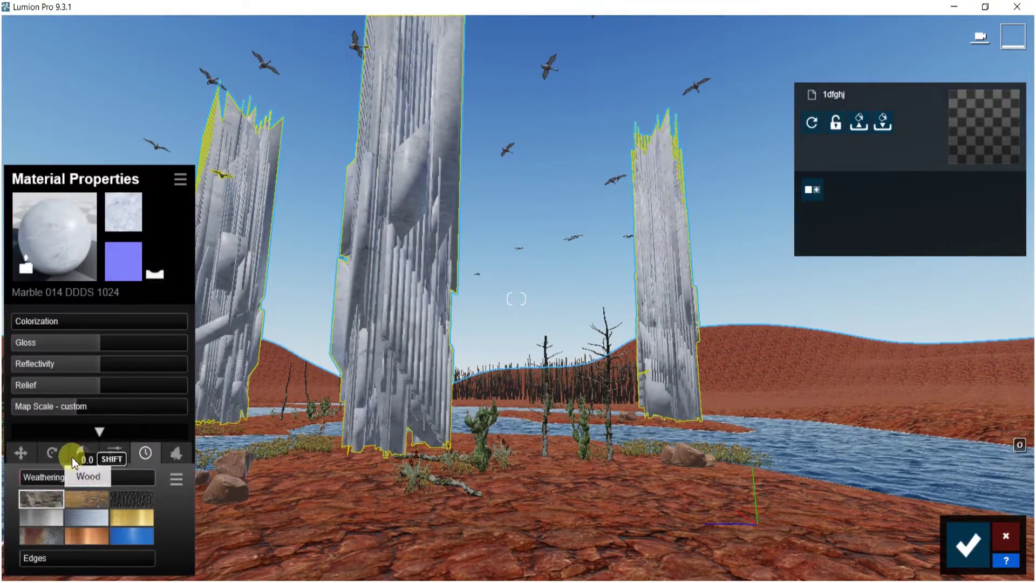
pyautogui.click(183, 454)
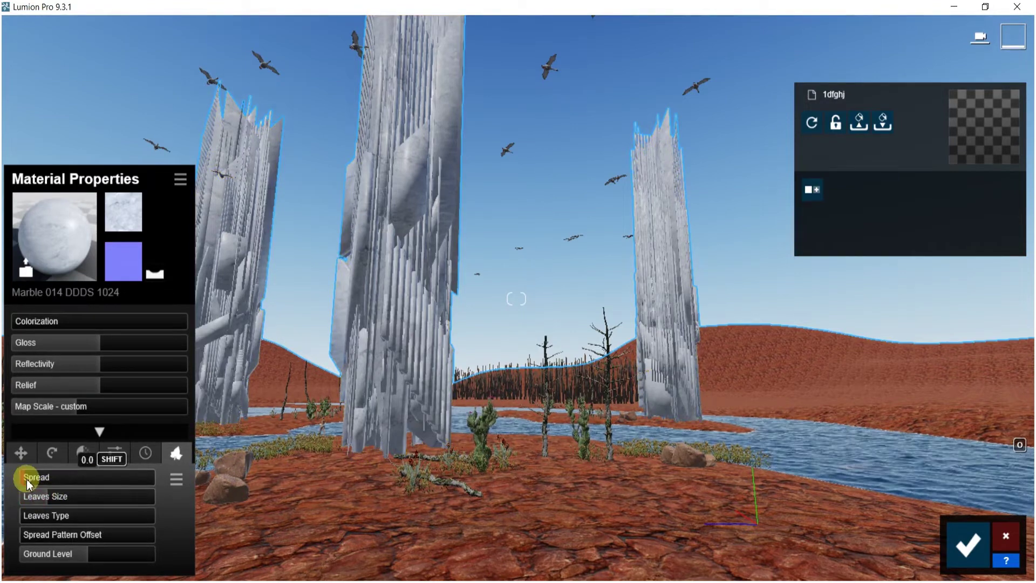
pyautogui.moveTo(81, 554); pyautogui.dragTo(261, 562)
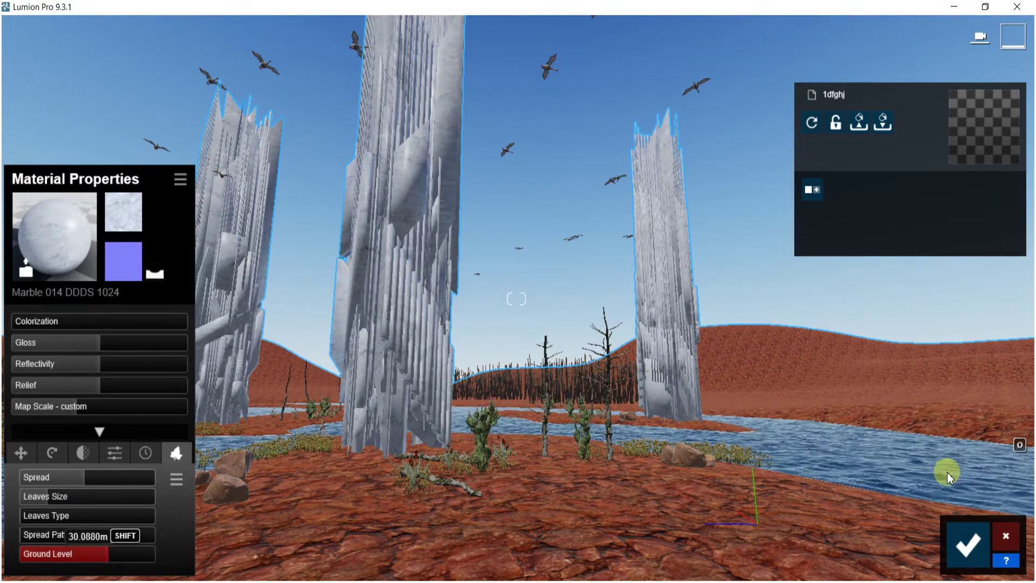
pyautogui.moveTo(1033, 7); pyautogui.dragTo(1031, 257)
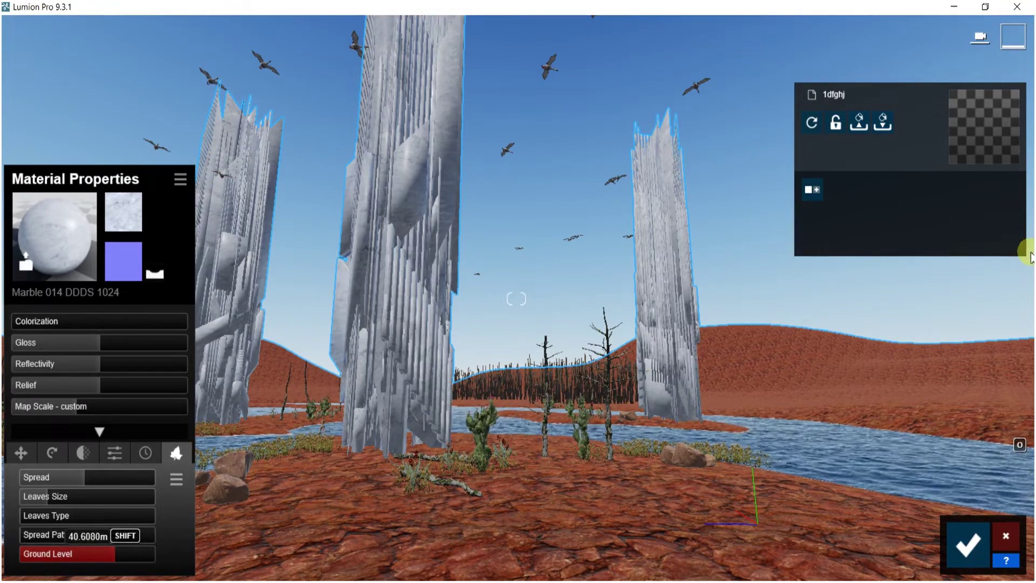
pyautogui.keyDown('shift'); pyautogui.moveTo(1032, 6); pyautogui.dragTo(661, 6); pyautogui.keyUp('shift')
pyautogui.moveTo(452, 6); pyautogui.dragTo(210, 7)
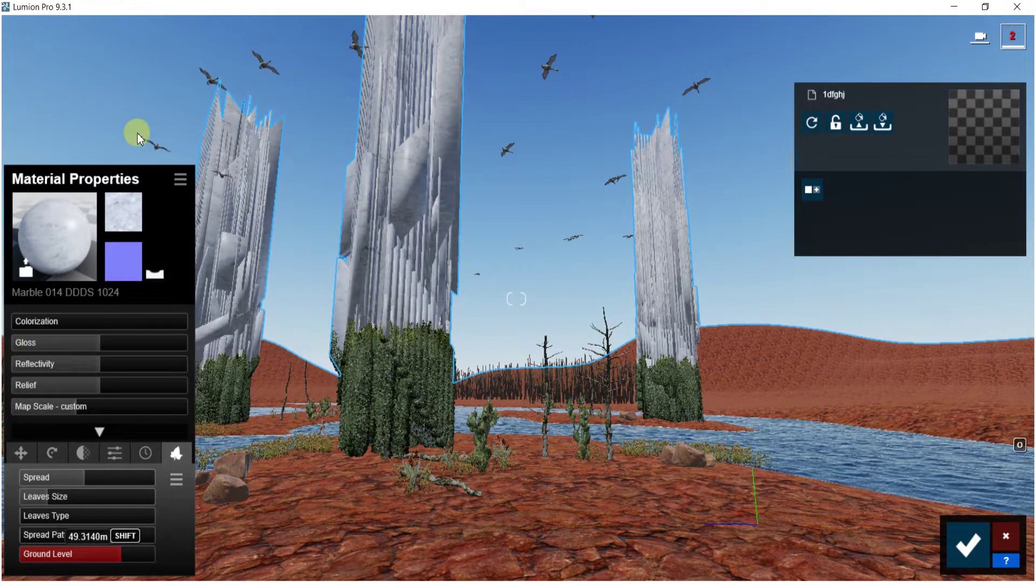
pyautogui.keyDown('shift'); pyautogui.moveTo(75, 240); pyautogui.dragTo(52, 432); pyautogui.keyUp('shift')
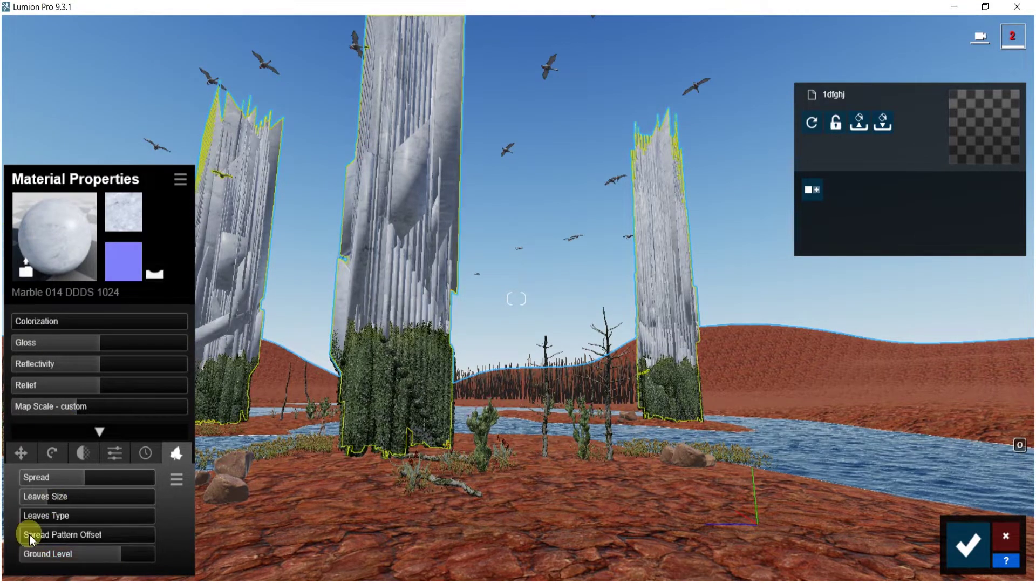
# - Set the towers' foliage spread to 1.0 and spread pattern offset to 0.5, lower its ground level slightly, and save the material
pyautogui.moveTo(71, 537); pyautogui.dragTo(101, 535)
pyautogui.moveTo(86, 477); pyautogui.dragTo(121, 506)
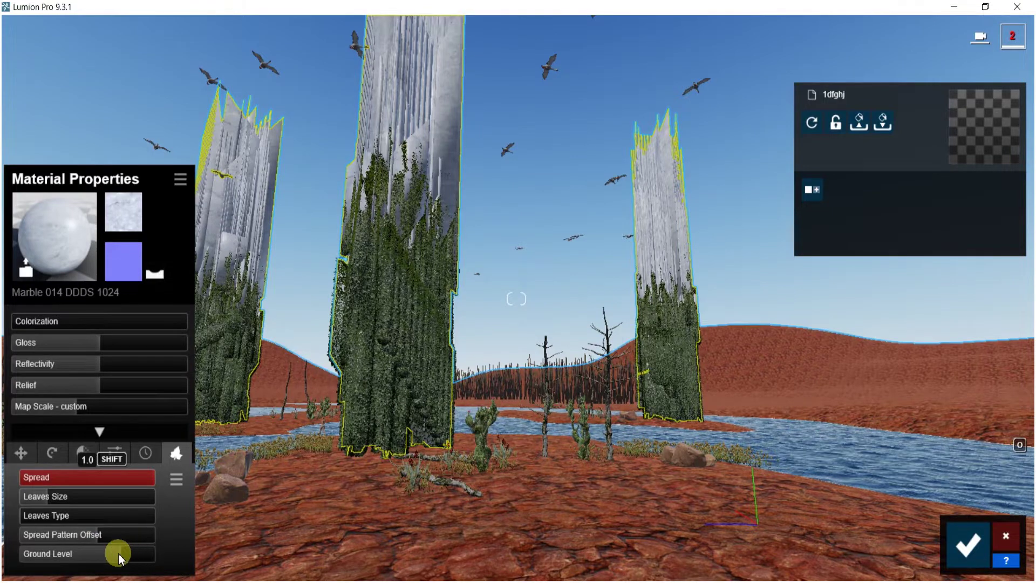
pyautogui.moveTo(3, 563); pyautogui.dragTo(99, 558)
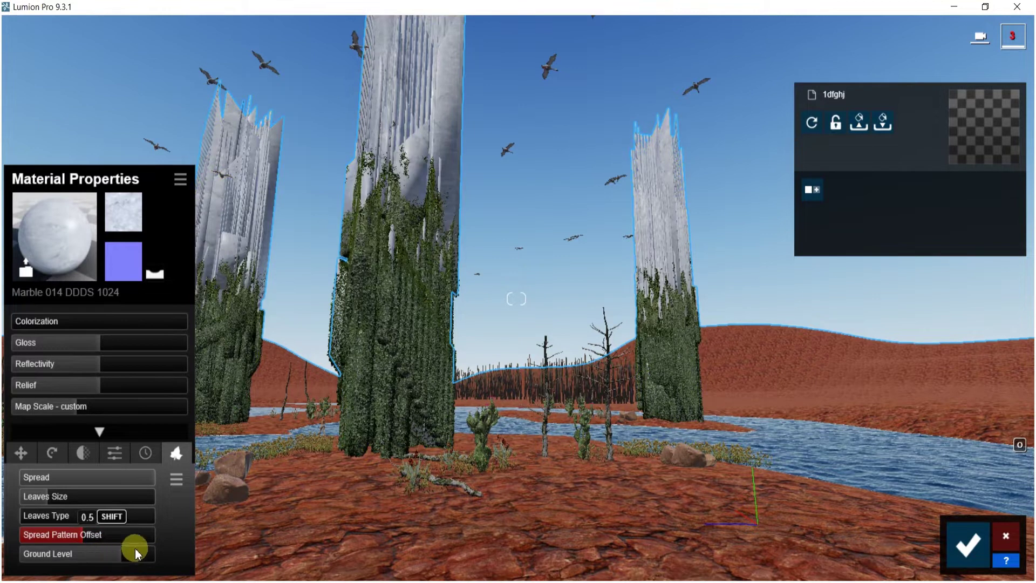
pyautogui.moveTo(136, 535); pyautogui.dragTo(45, 571)
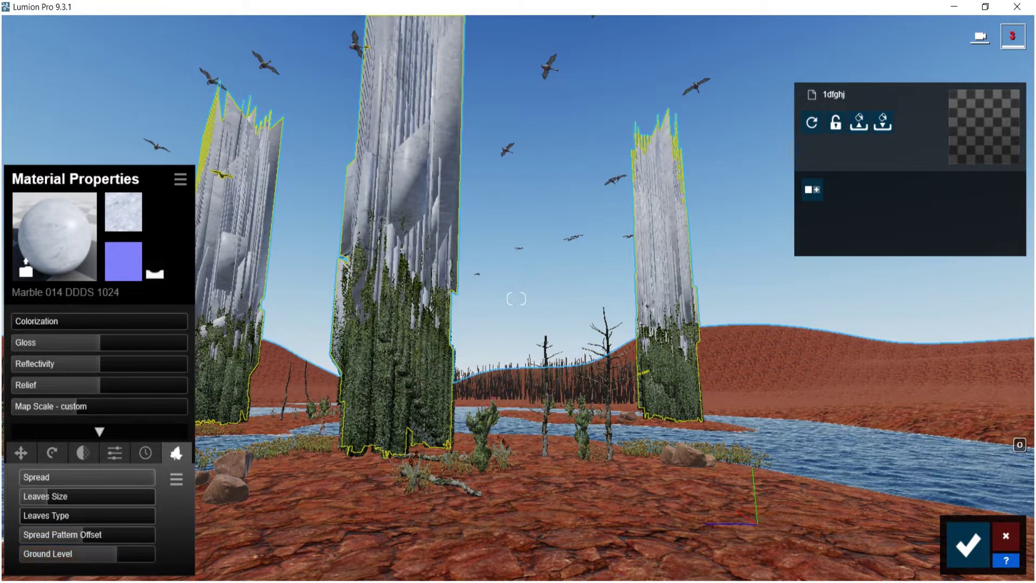
pyautogui.moveTo(384, 388); pyautogui.dragTo(559, 403, button='right')
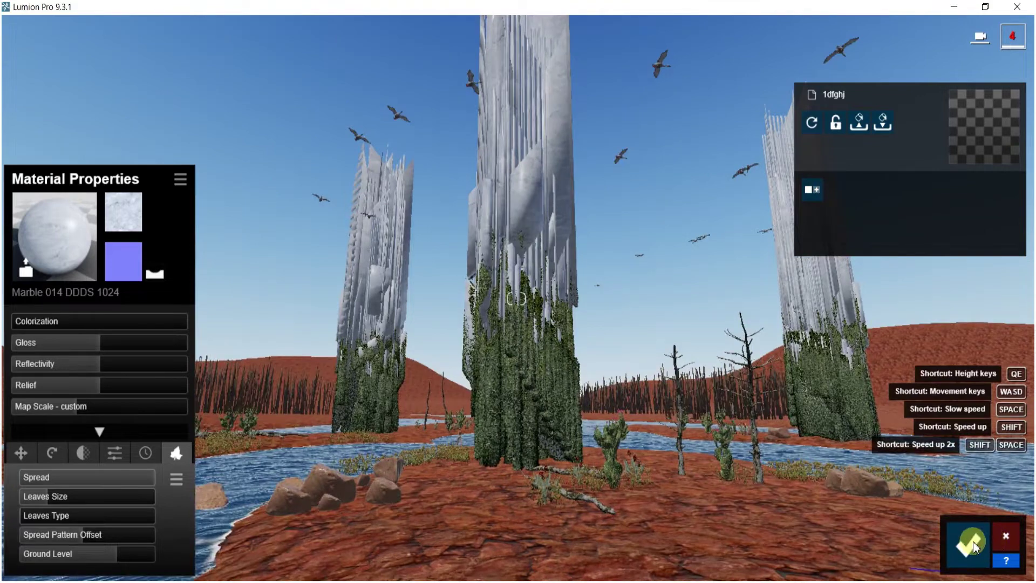
pyautogui.press('a')
pyautogui.press('a')
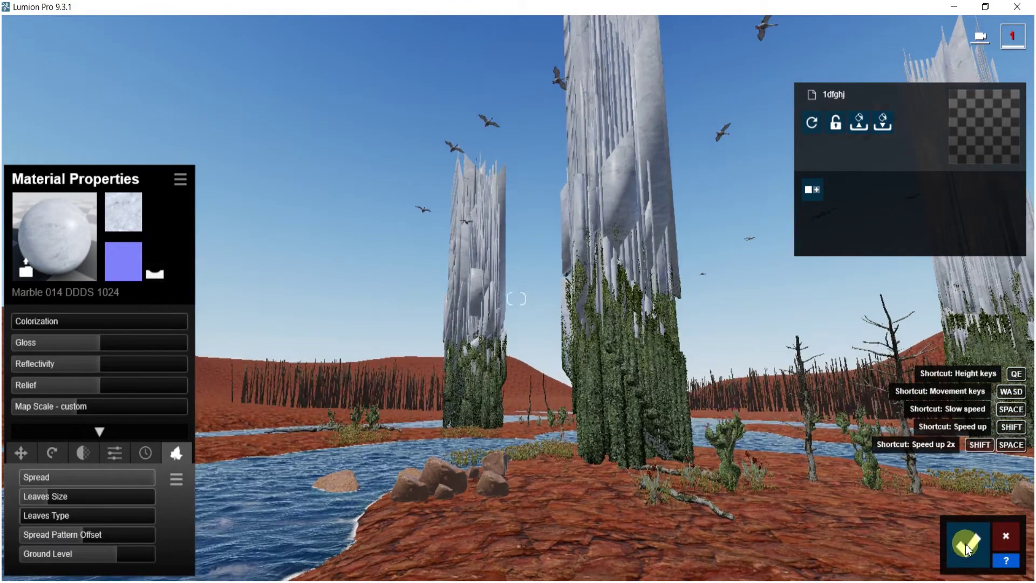
pyautogui.click(967, 543)
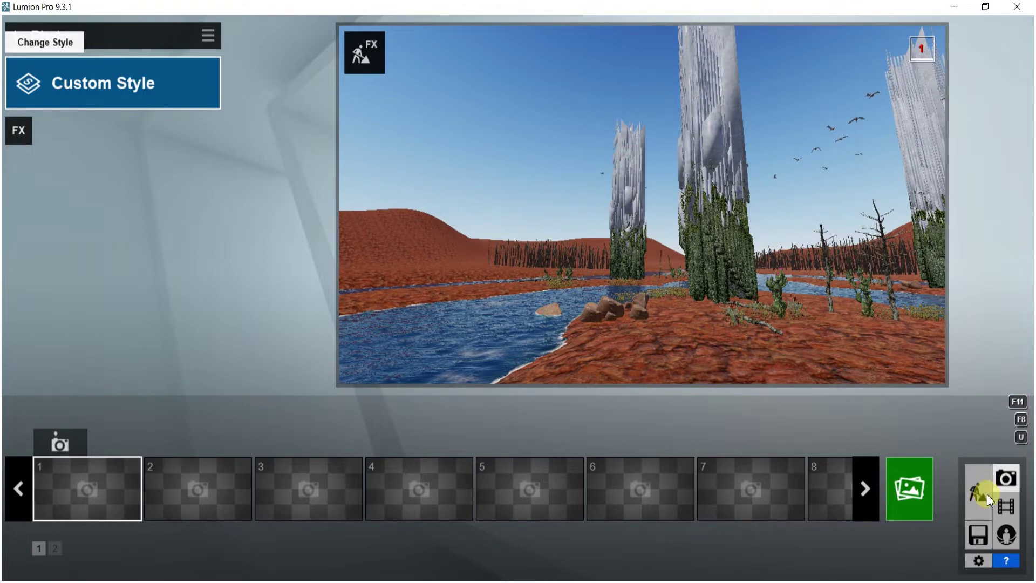
# - Return to build mode, remove the foliage from the towers by reducing its spread to the minimum, and save the material
pyautogui.click(654, 191)
pyautogui.click(38, 480)
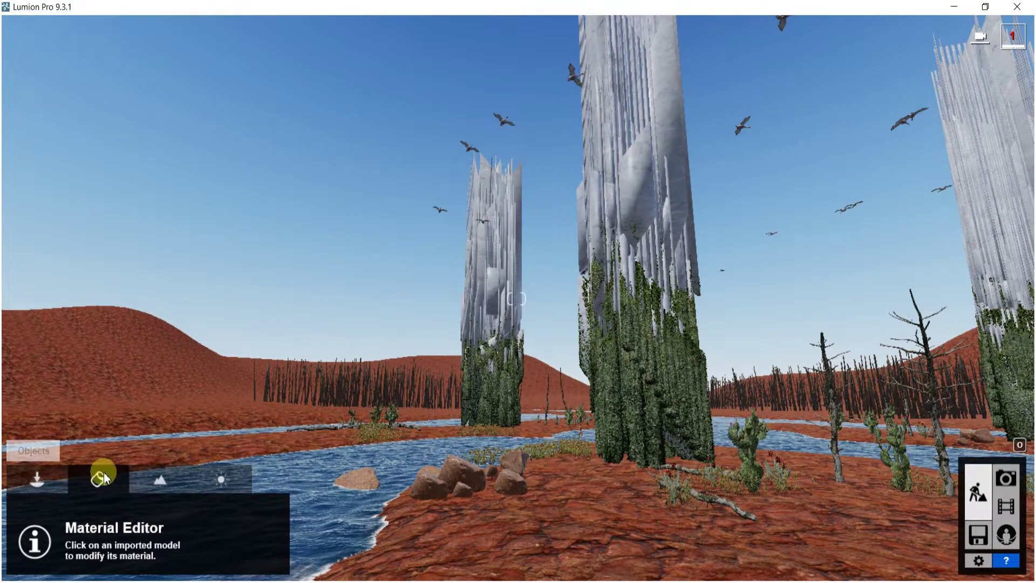
pyautogui.click(97, 474)
pyautogui.click(762, 285)
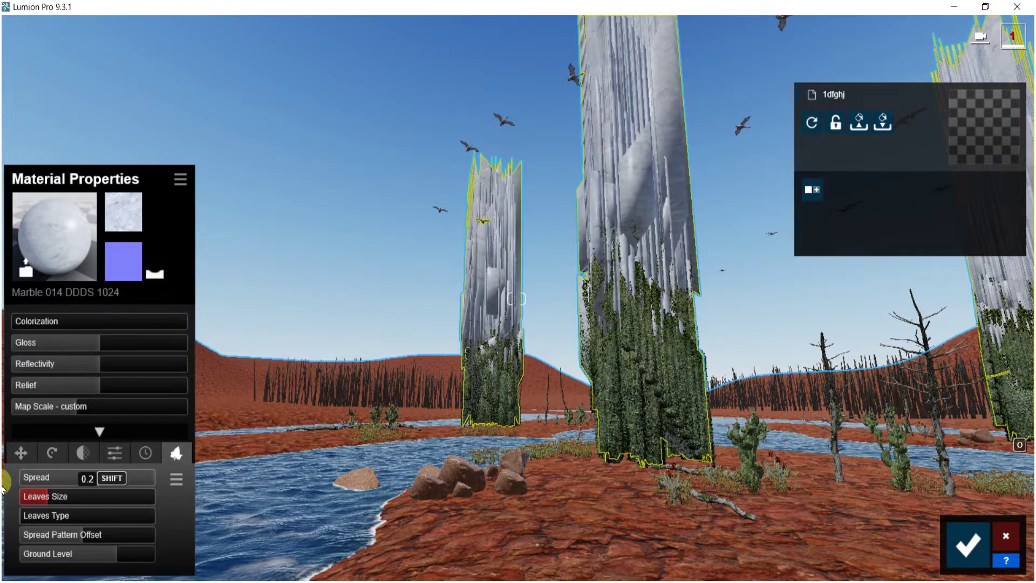
pyautogui.click(2, 479)
pyautogui.moveTo(110, 550); pyautogui.dragTo(106, 550)
pyautogui.moveTo(465, 455); pyautogui.dragTo(532, 459, button='right')
pyautogui.click(968, 545)
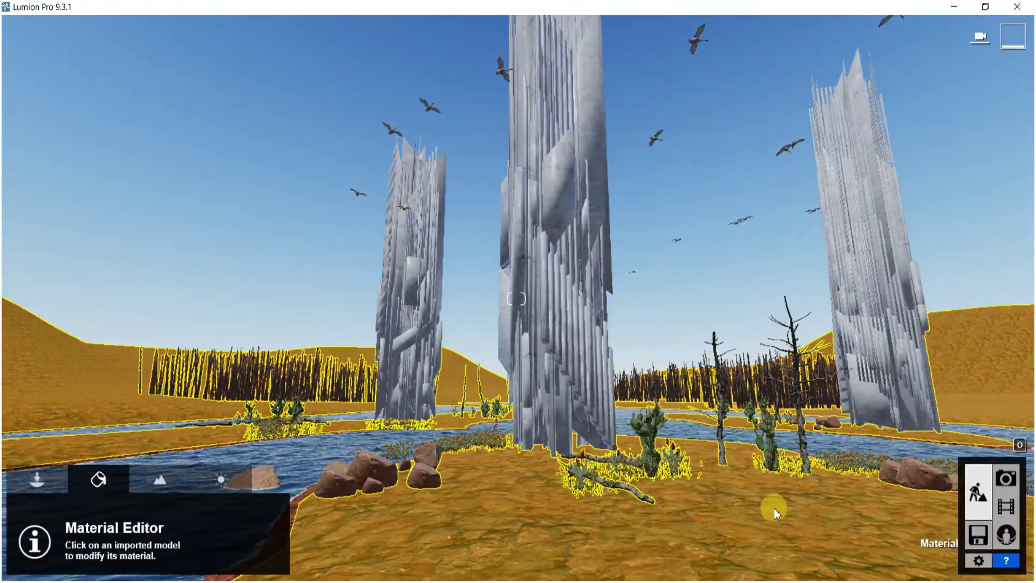
# - Frame the three towers with the river and rocks, switch to photo mode, and apply the Realistic style
pyautogui.moveTo(577, 515); pyautogui.dragTo(561, 516, button='right')
pyautogui.moveTo(540, 400)
pyautogui.mouseDown(button='right')
pyautogui.moveTo(537, 407)
pyautogui.moveTo(562, 377)
pyautogui.moveTo(544, 398)
pyautogui.mouseUp(button='right')
pyautogui.press('a')
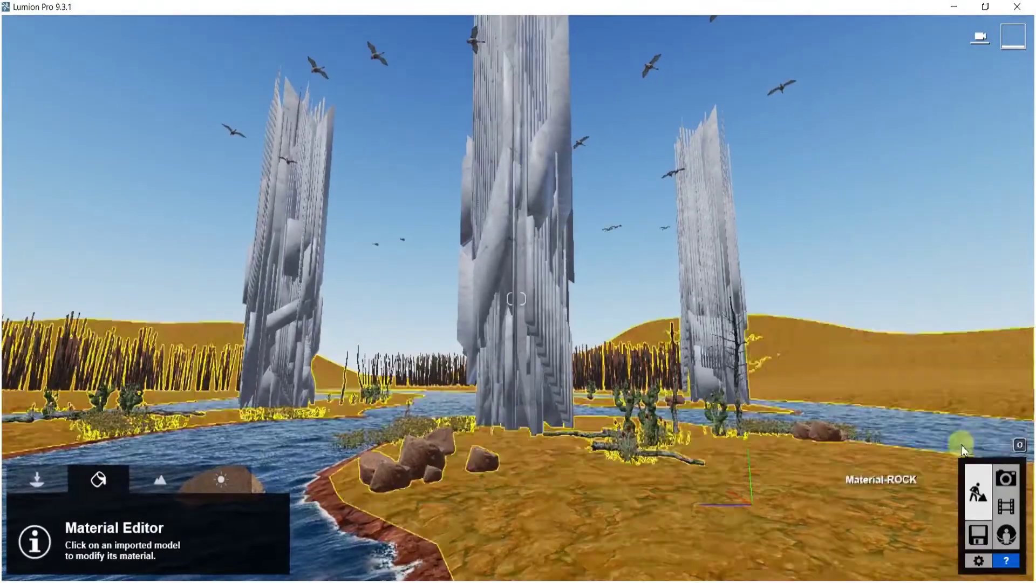
pyautogui.click(1007, 478)
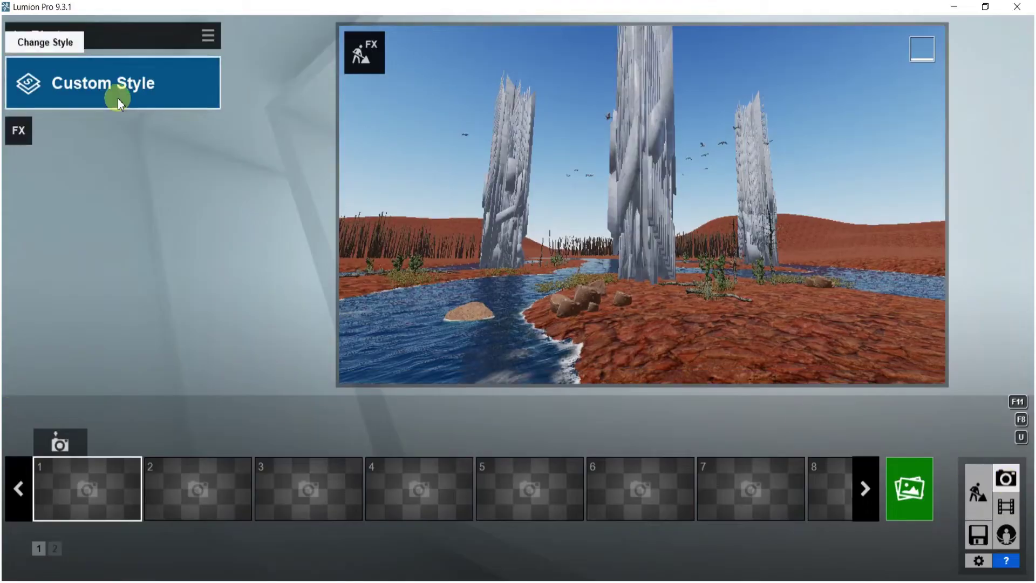
pyautogui.click(118, 98)
pyautogui.click(467, 159)
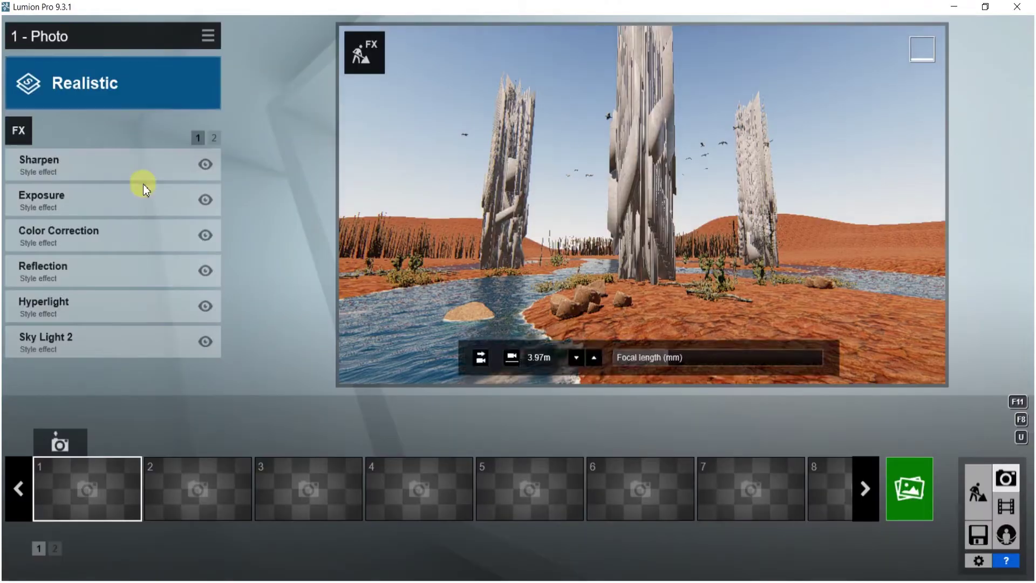
# - Add the 2-Point Perspective effect to photo 1, turned on, and move the camera slightly closer to the towers
pyautogui.click(19, 132)
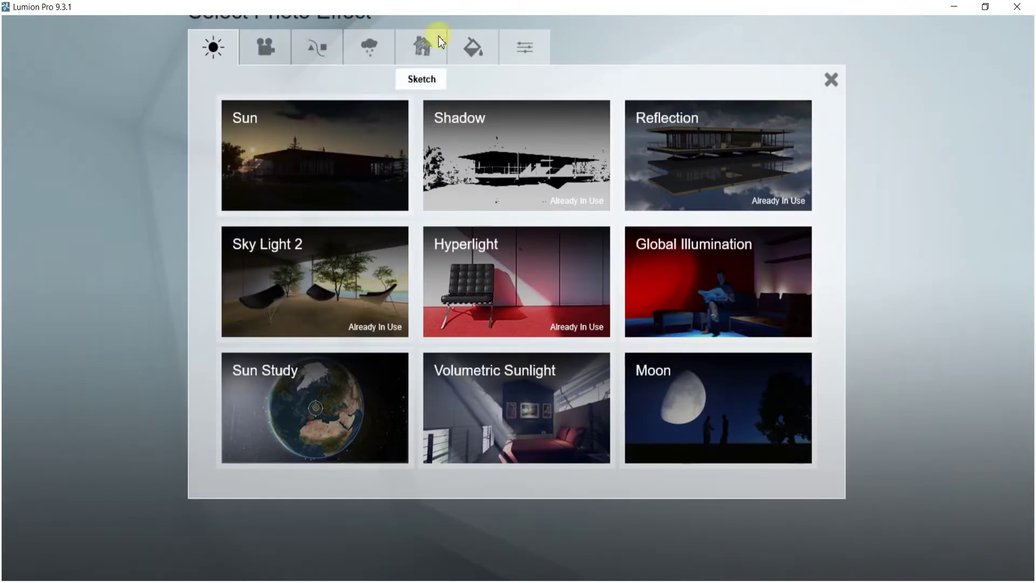
pyautogui.click(266, 43)
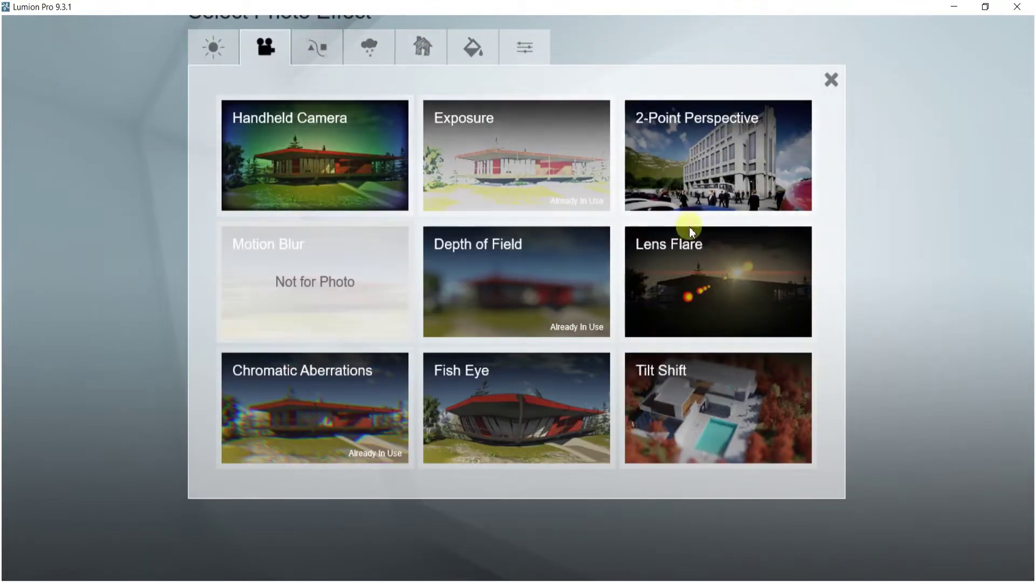
pyautogui.click(667, 160)
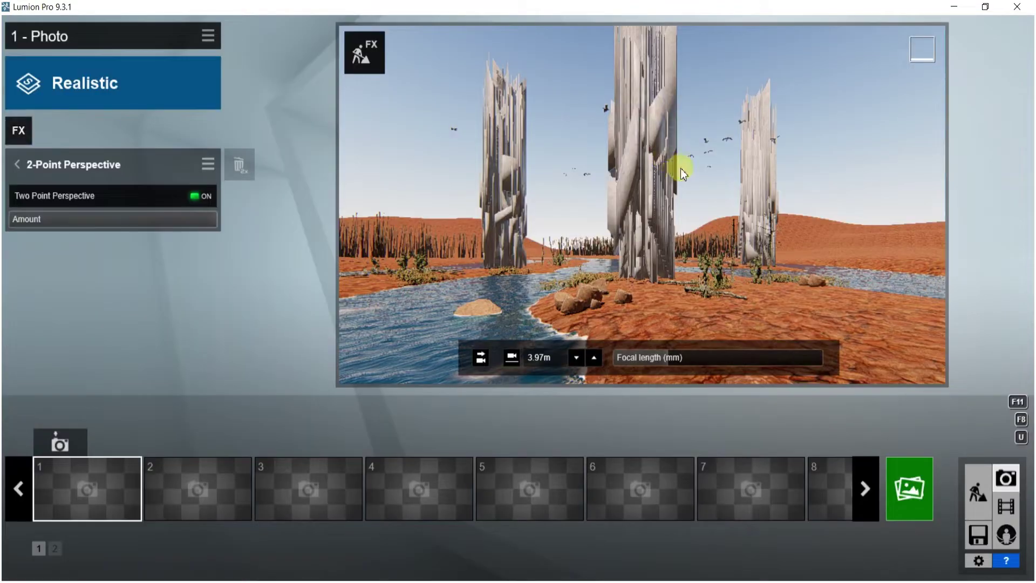
pyautogui.moveTo(644, 150)
pyautogui.press('w')
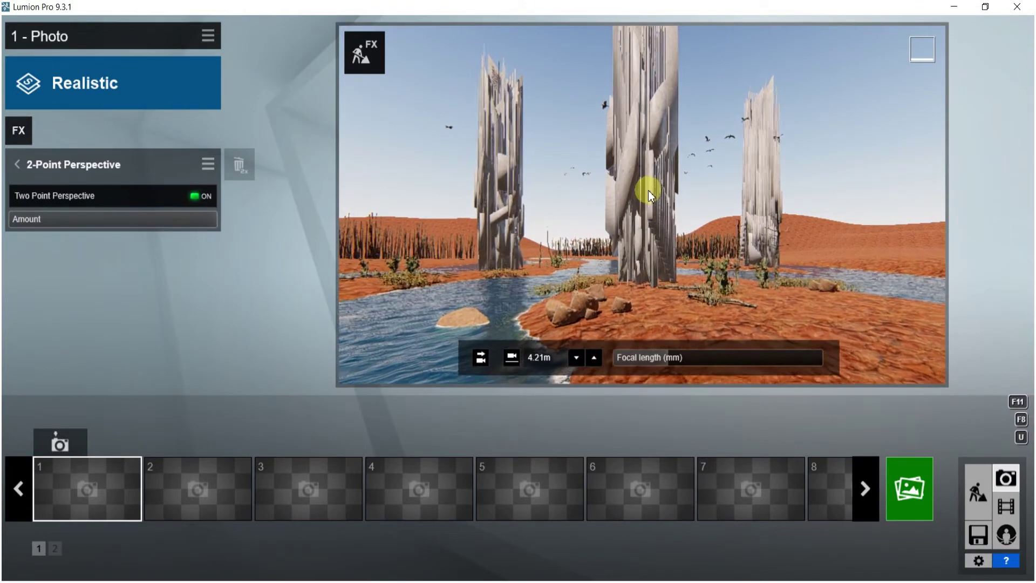
pyautogui.click(16, 164)
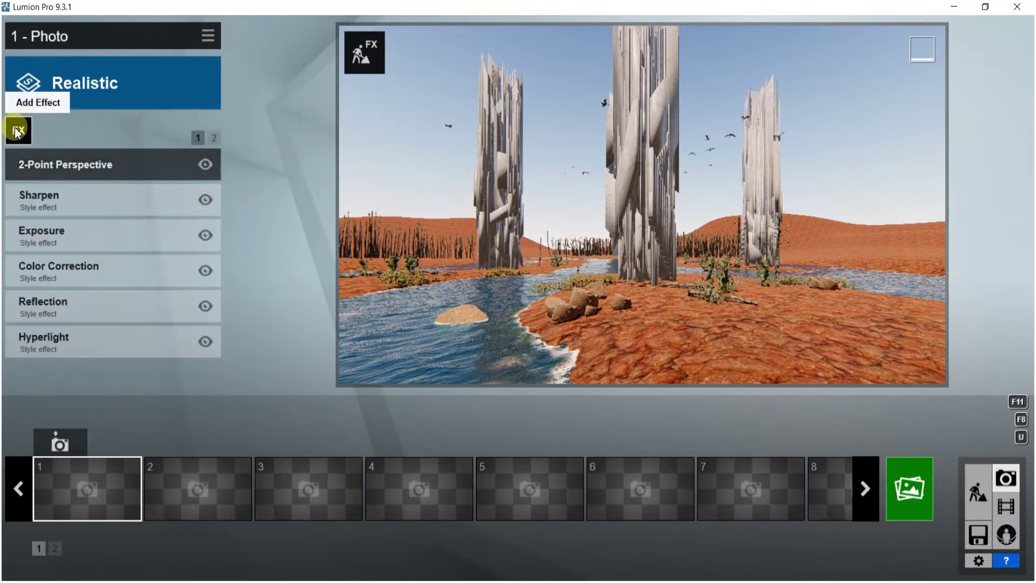
pyautogui.click(18, 133)
pyautogui.click(213, 44)
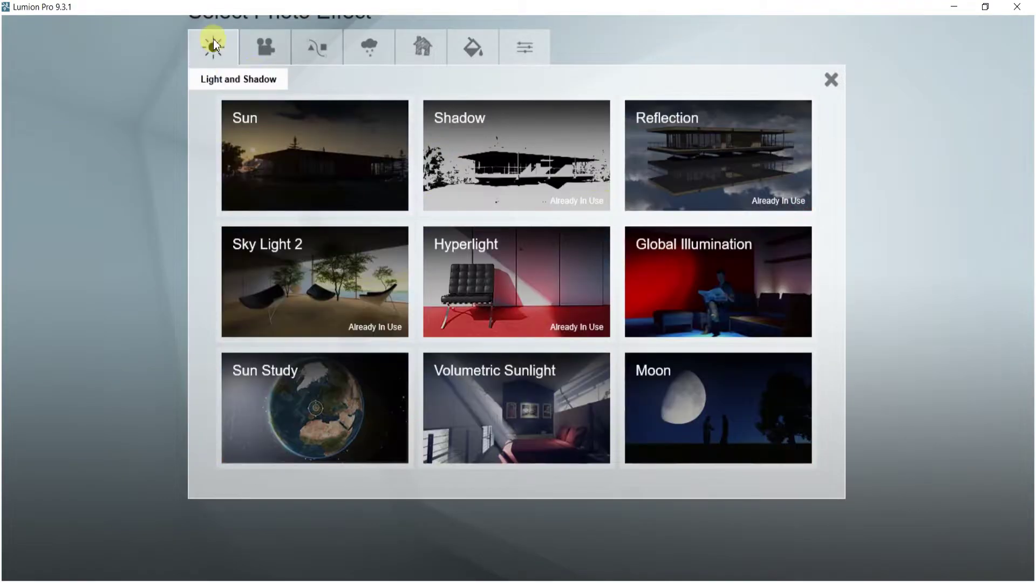
pyautogui.click(298, 149)
pyautogui.moveTo(569, 197); pyautogui.dragTo(567, 183, button='right')
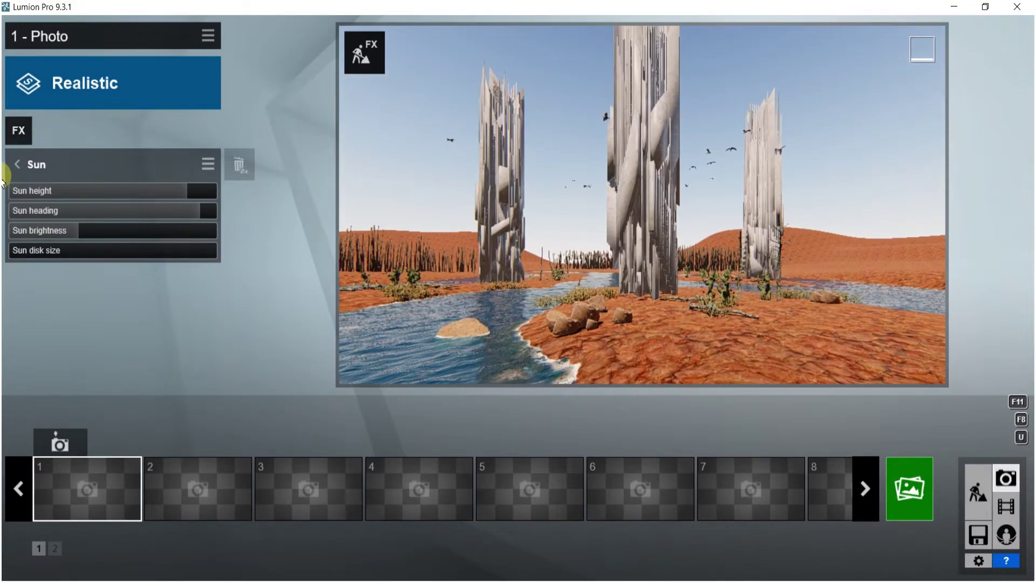
pyautogui.click(19, 167)
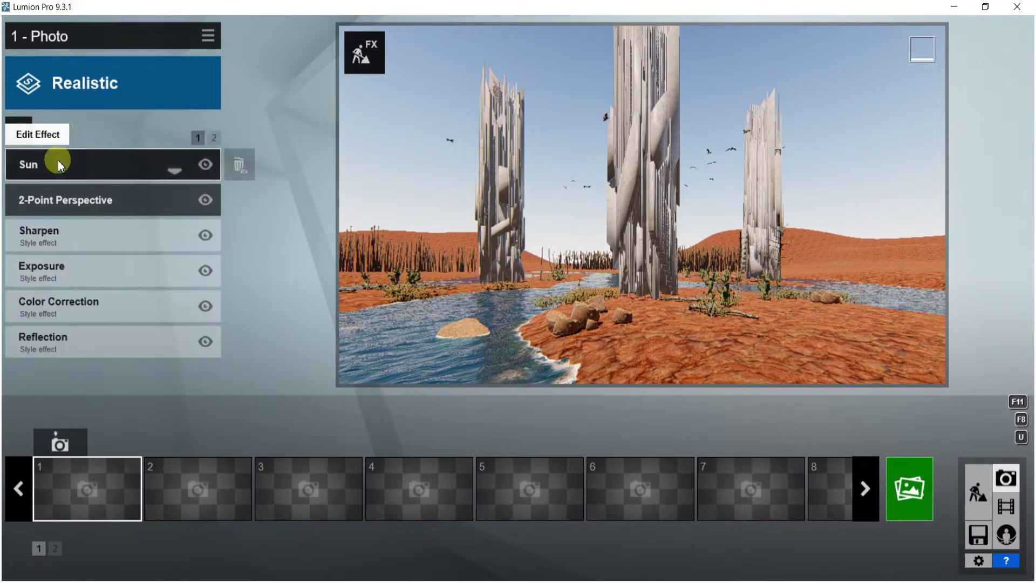
pyautogui.doubleClick(239, 166)
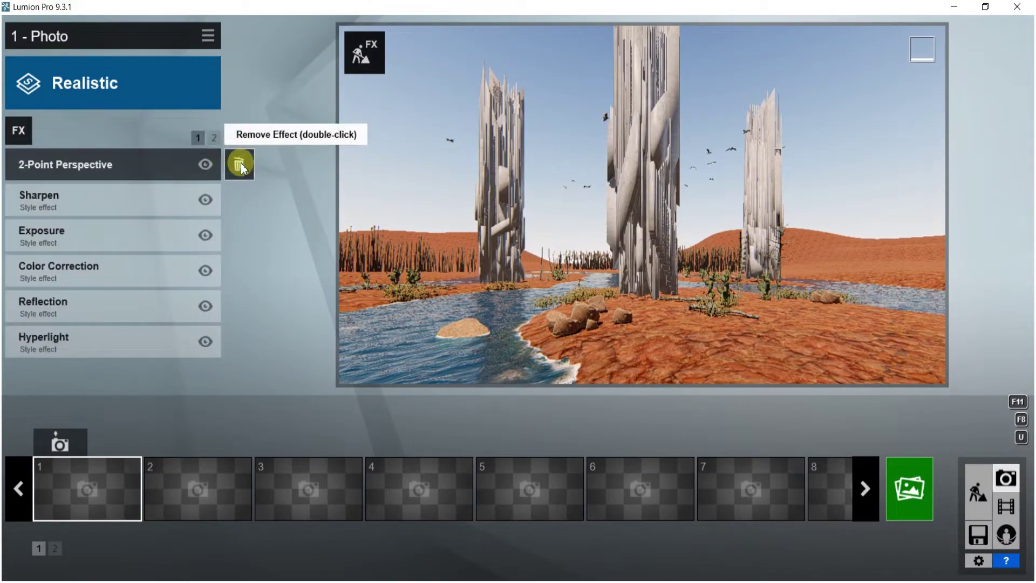
# - Add the Real Skies effect and lower the camera to about 1.11 m, looking up at the three towers
pyautogui.click(19, 131)
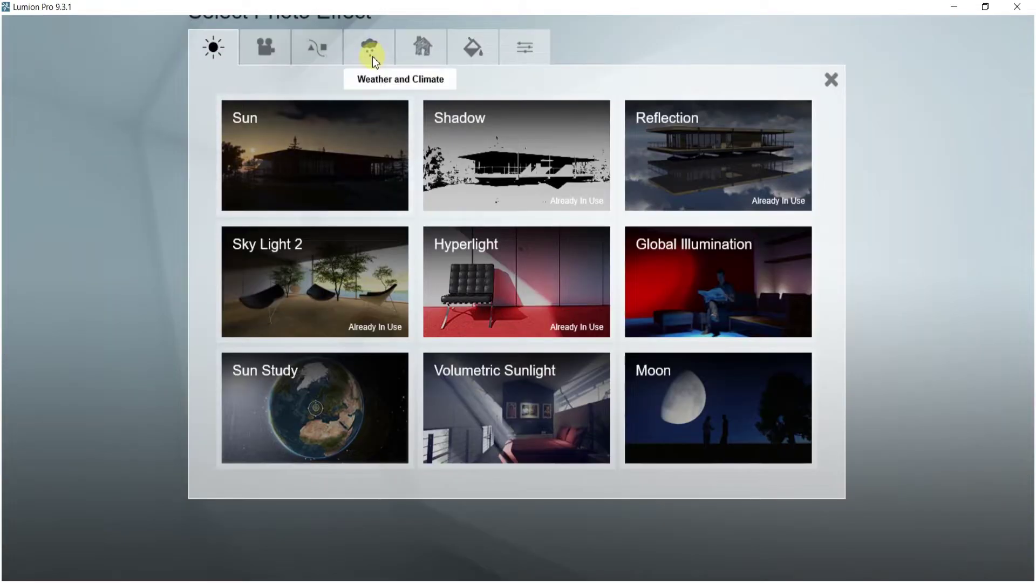
pyautogui.click(356, 48)
pyautogui.click(370, 161)
pyautogui.moveTo(614, 217); pyautogui.dragTo(608, 265, button='right')
pyautogui.press('w')
pyautogui.press('s')
pyautogui.moveTo(685, 265); pyautogui.dragTo(669, 372, button='right')
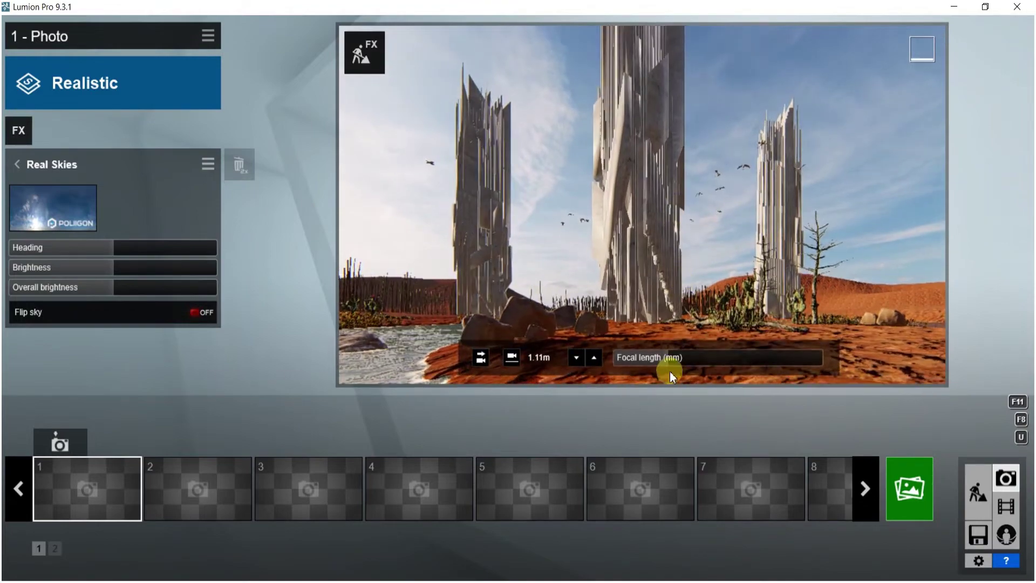
# - Try a longer and a much shorter focal length, down to about 10.3 mm, while reframing the towers
pyautogui.moveTo(665, 360); pyautogui.dragTo(682, 359)
pyautogui.moveTo(682, 193); pyautogui.dragTo(683, 157, button='right')
pyautogui.press('s')
pyautogui.press('s')
pyautogui.moveTo(662, 277); pyautogui.dragTo(668, 271, button='right')
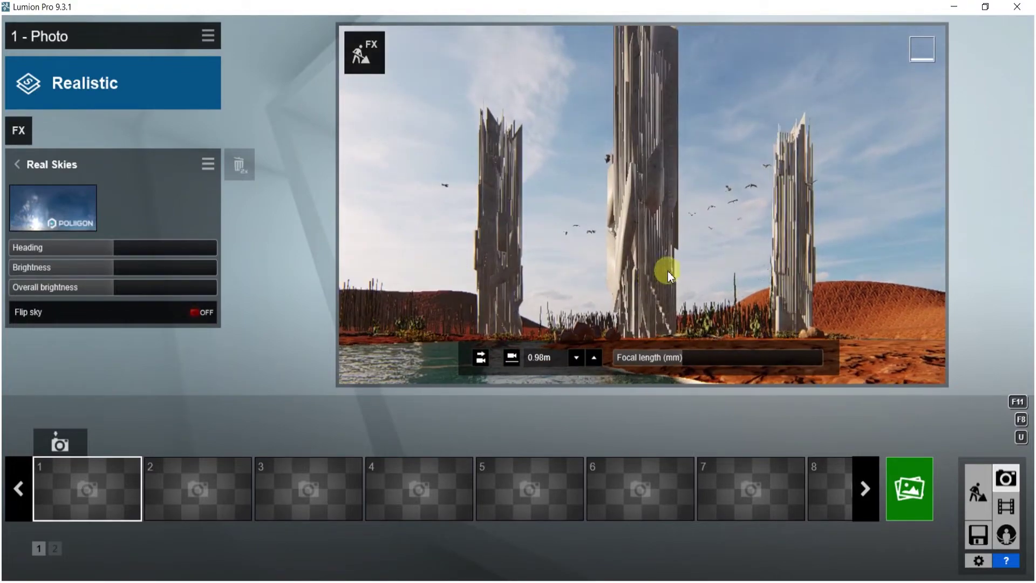
pyautogui.moveTo(660, 360); pyautogui.dragTo(635, 361)
pyautogui.press('w')
pyautogui.moveTo(639, 207)
pyautogui.mouseDown(button='right')
pyautogui.moveTo(640, 235)
pyautogui.moveTo(643, 183)
pyautogui.moveTo(642, 219)
pyautogui.mouseUp(button='right')
pyautogui.press('w')
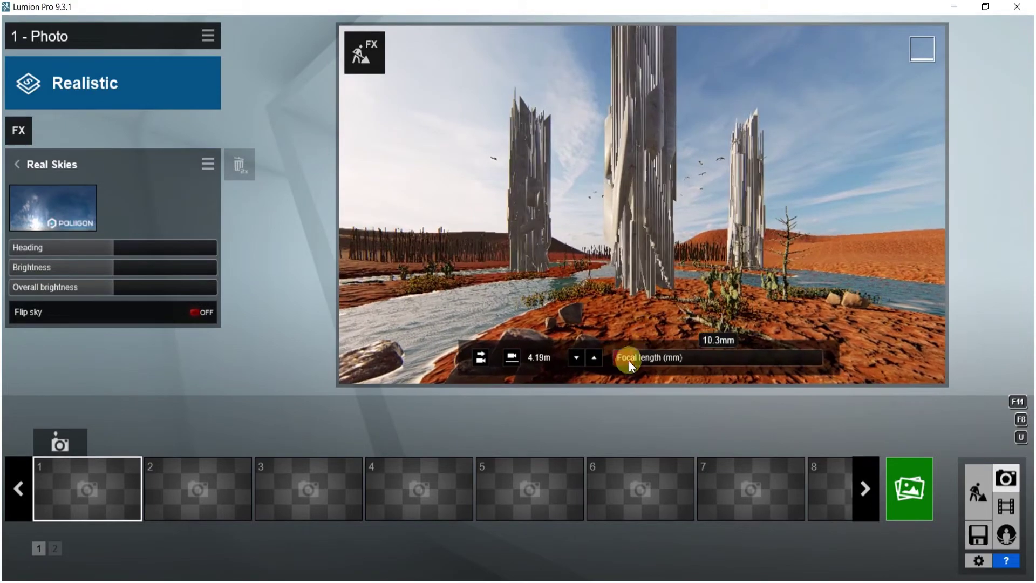
# - Lengthen the focal length, pull the camera back to about 1.07 m height with all three towers in frame, and store photo 1
pyautogui.moveTo(649, 363); pyautogui.dragTo(672, 363)
pyautogui.press('s')
pyautogui.moveTo(660, 280); pyautogui.dragTo(663, 229, button='right')
pyautogui.press('s')
pyautogui.press('w')
pyautogui.moveTo(669, 363); pyautogui.dragTo(677, 361)
pyautogui.press('s')
pyautogui.moveTo(662, 228)
pyautogui.mouseDown(button='right')
pyautogui.moveTo(663, 243)
pyautogui.moveTo(661, 228)
pyautogui.mouseUp(button='right')
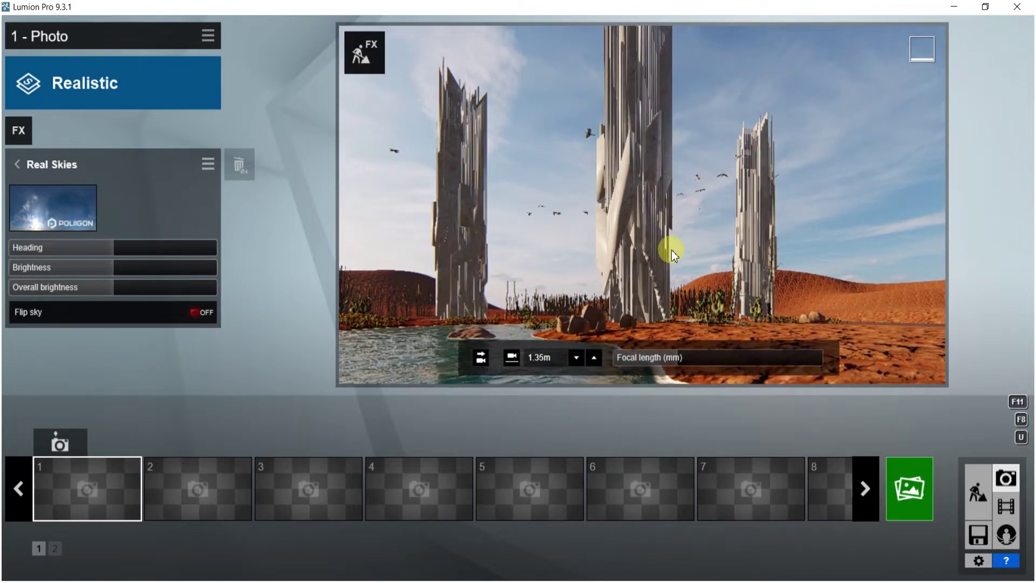
pyautogui.moveTo(661, 227); pyautogui.dragTo(641, 204, button='right')
pyautogui.press('s')
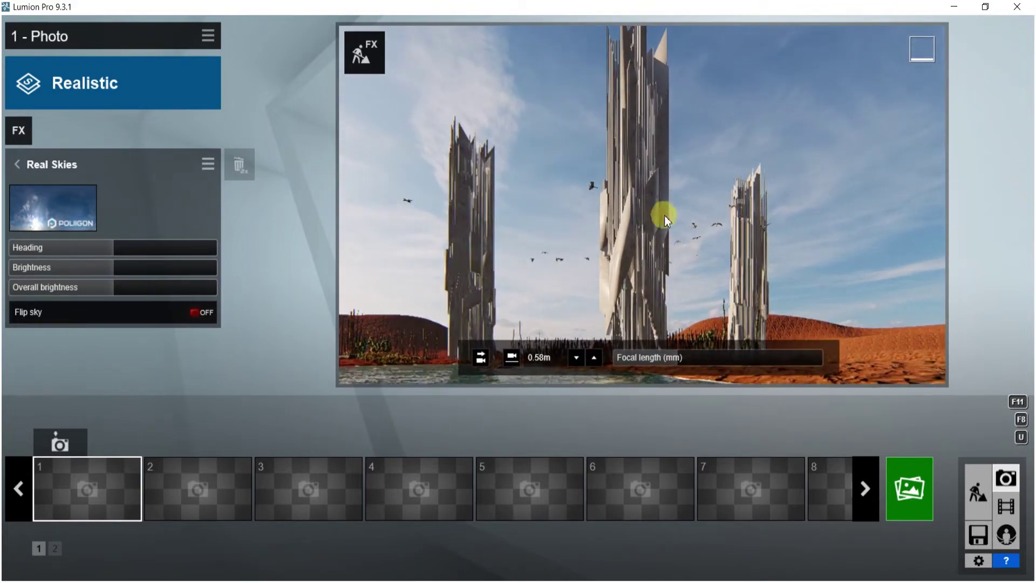
pyautogui.moveTo(642, 204); pyautogui.dragTo(641, 204, button='right')
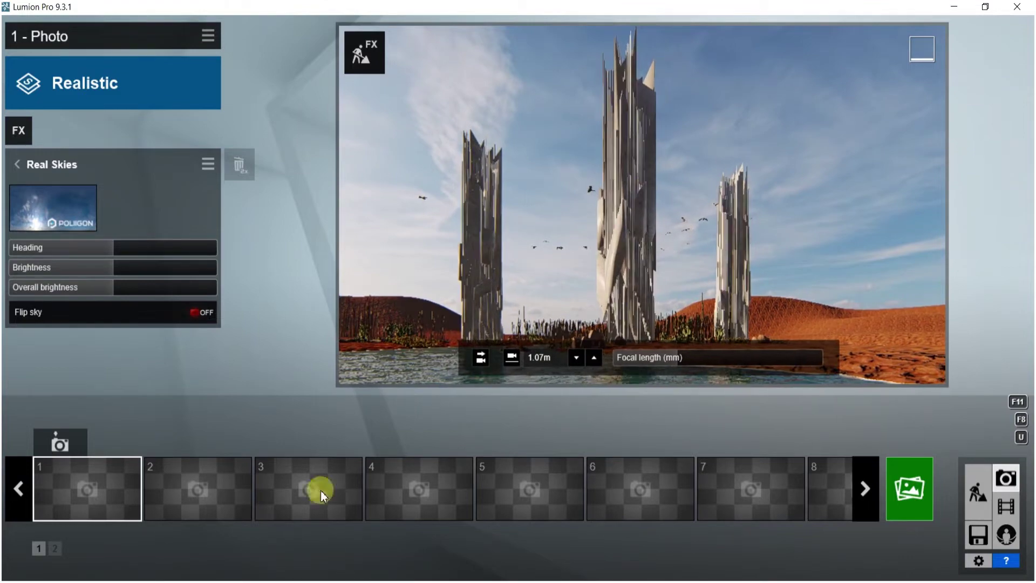
pyautogui.click(55, 443)
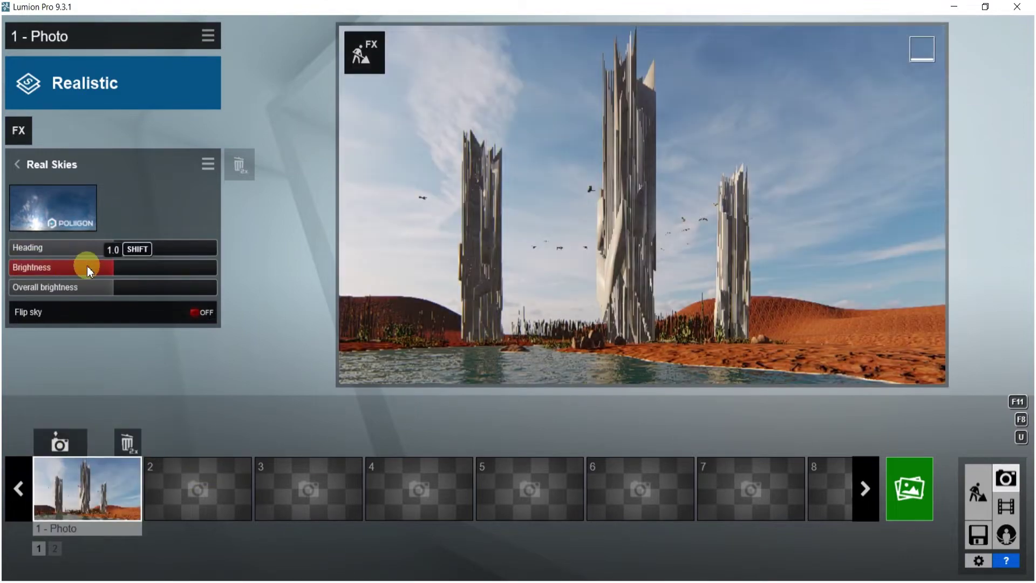
# - Reduce the real sky's heading and re-store photo 1 from a viewpoint moved sideways, with the flanking towers spaced around the central one
pyautogui.moveTo(115, 247); pyautogui.dragTo(89, 248)
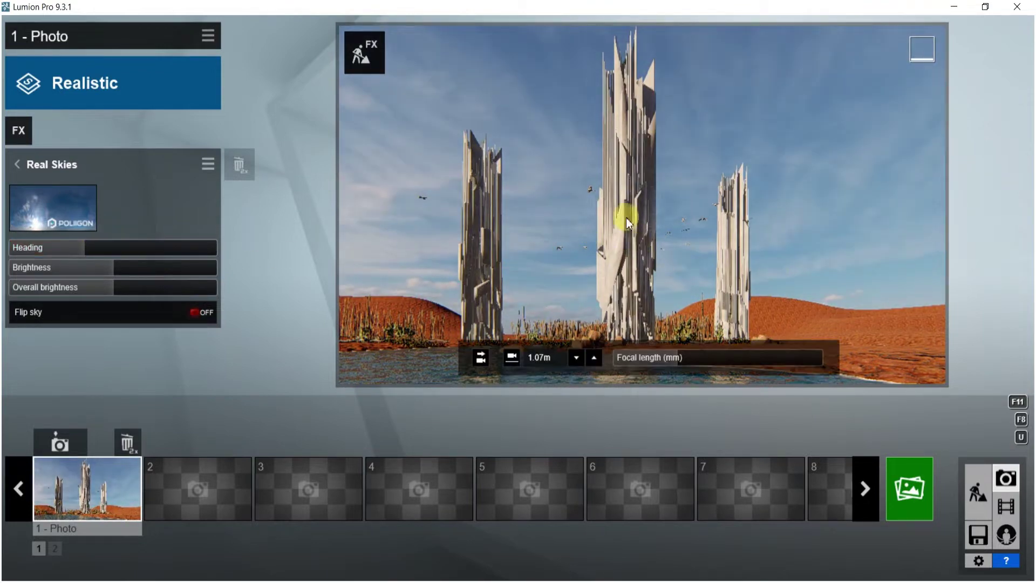
pyautogui.press('d')
pyautogui.moveTo(643, 205); pyautogui.dragTo(643, 202, button='right')
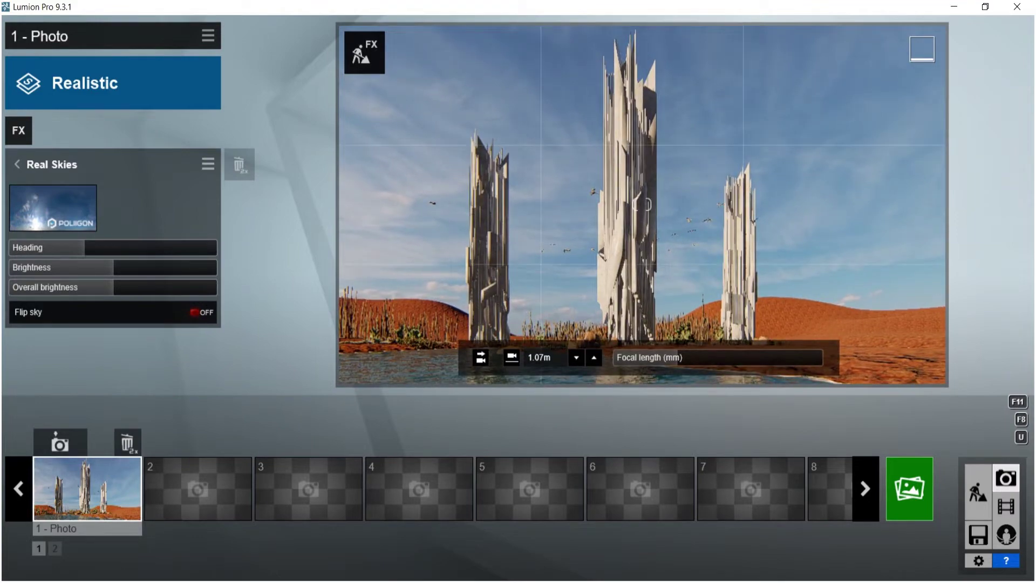
pyautogui.press('d')
pyautogui.moveTo(642, 204); pyautogui.dragTo(630, 205, button='right')
pyautogui.press('d')
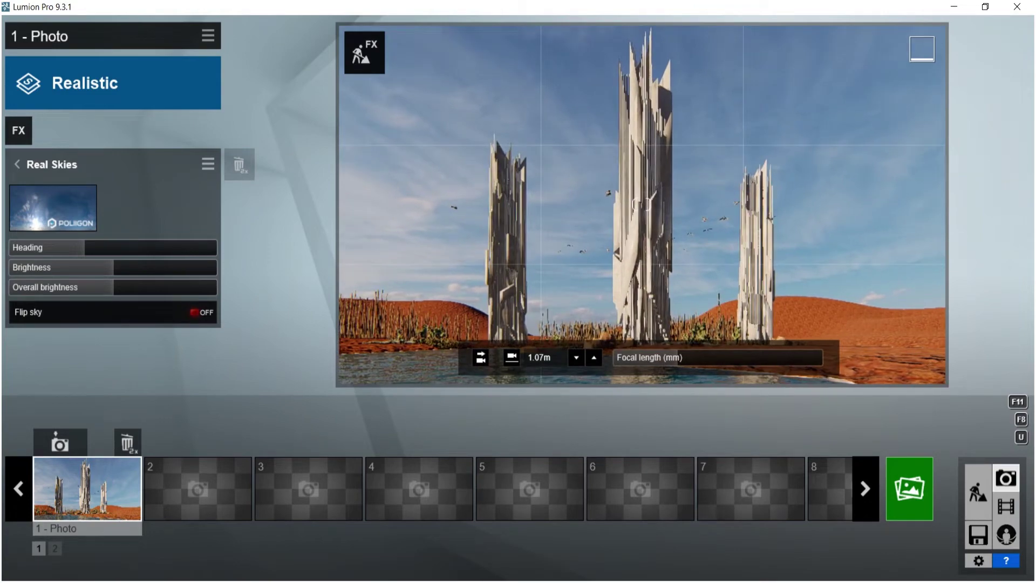
pyautogui.press('d')
pyautogui.moveTo(643, 205); pyautogui.dragTo(639, 205, button='right')
pyautogui.moveTo(702, 270); pyautogui.dragTo(699, 270, button='right')
pyautogui.press('d')
pyautogui.moveTo(643, 204); pyautogui.dragTo(638, 204, button='right')
pyautogui.press('d')
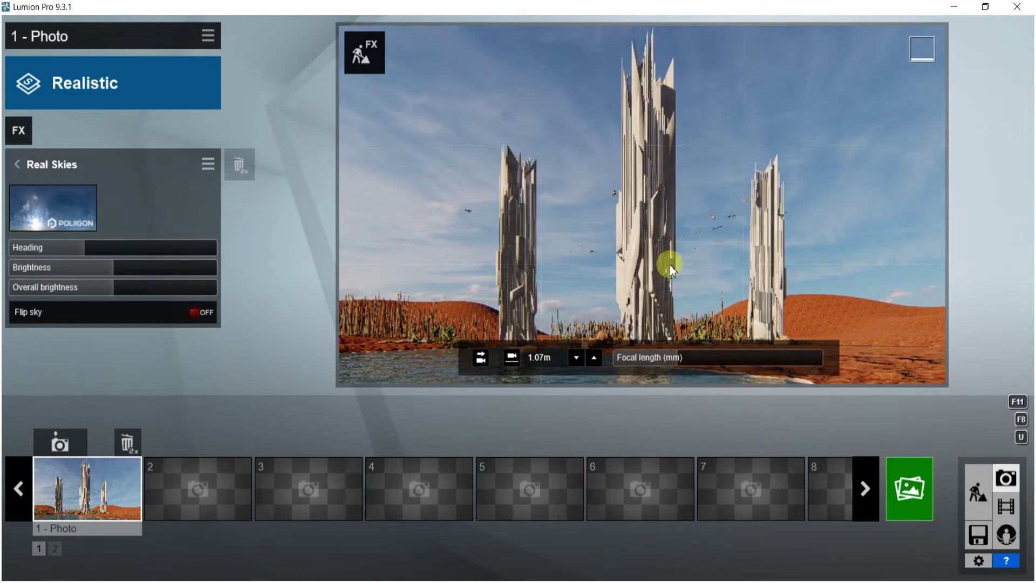
pyautogui.click(50, 447)
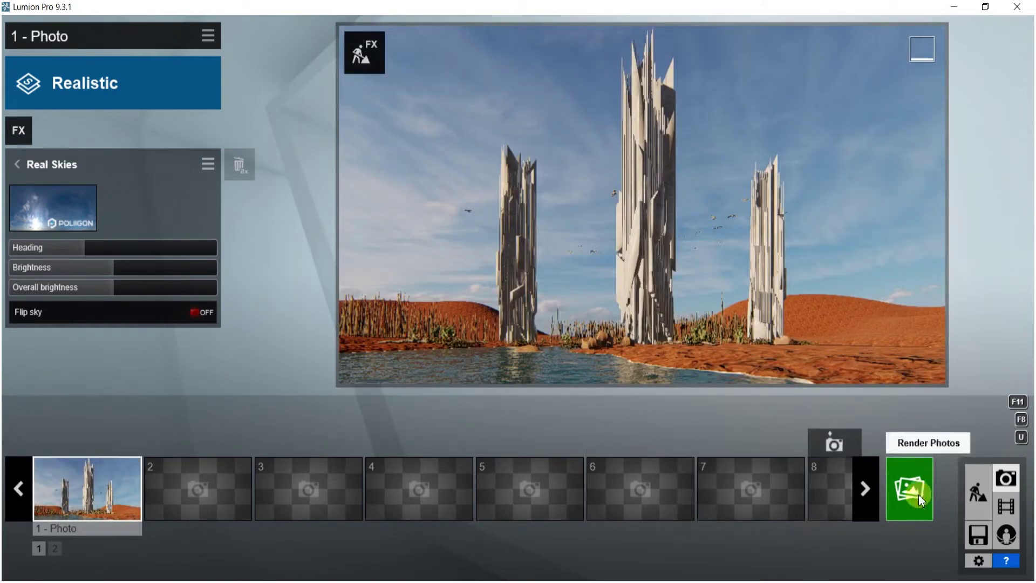
# - Render the current shot at Desktop size (1920x1080) as JPG file 50 in the BOOK folder and close the finished render
pyautogui.click(900, 489)
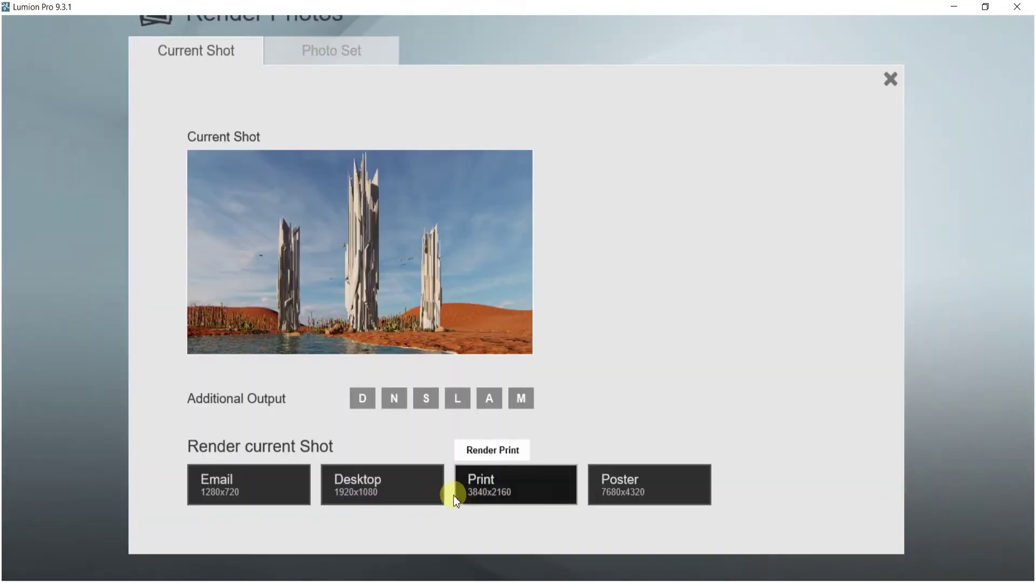
pyautogui.click(361, 488)
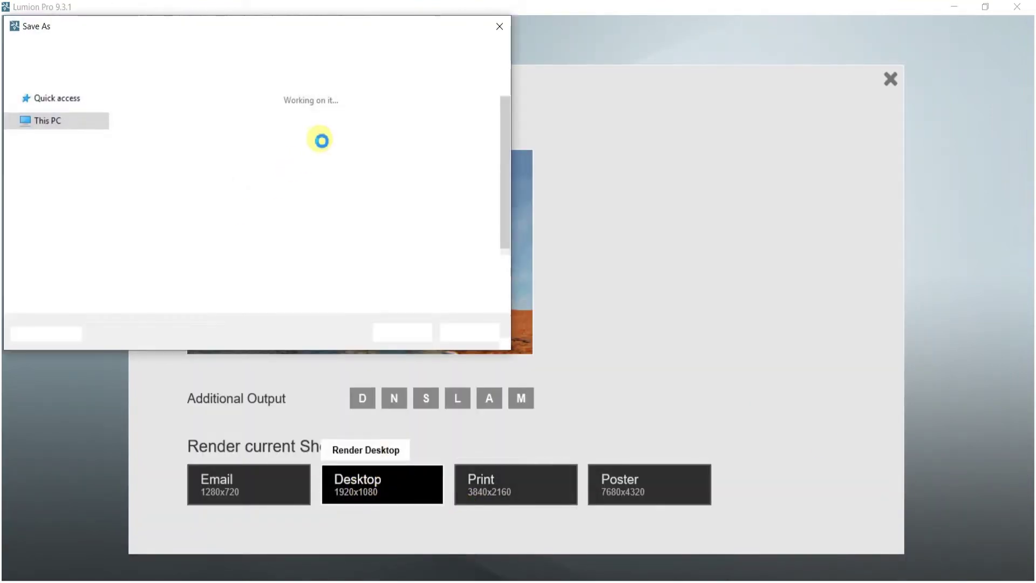
pyautogui.doubleClick(289, 140)
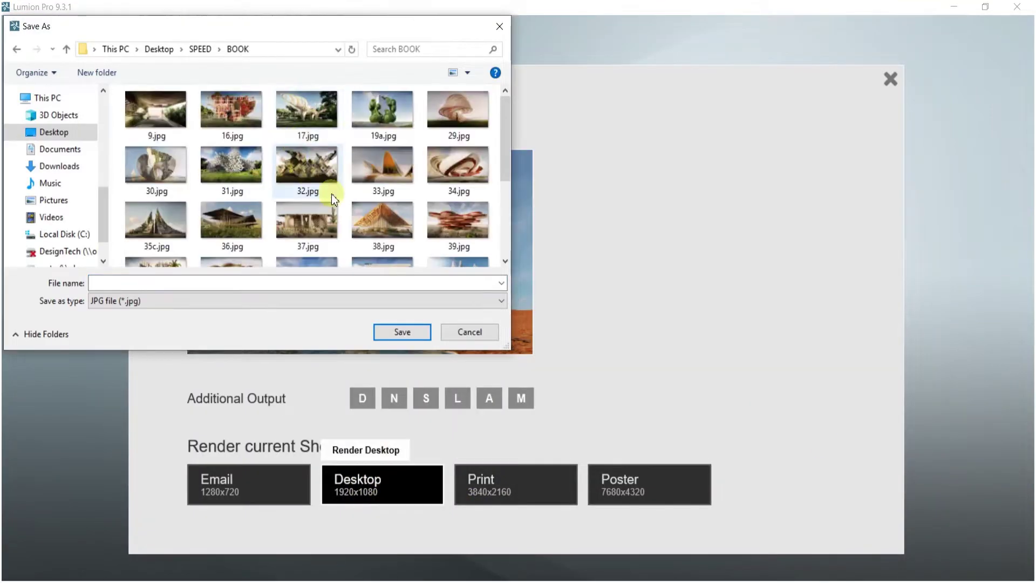
pyautogui.scroll(-5, 331, 193)
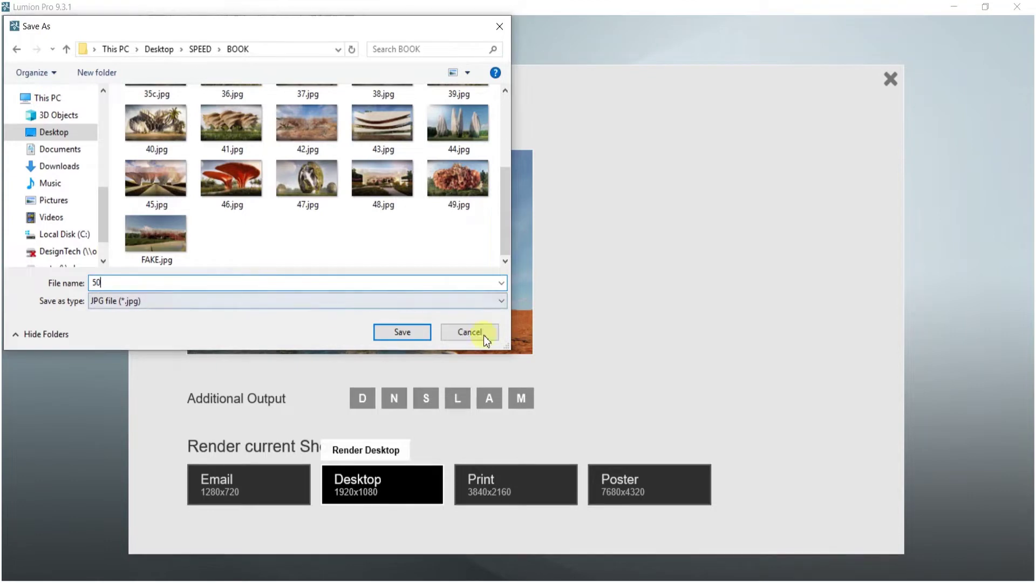
pyautogui.click(405, 333)
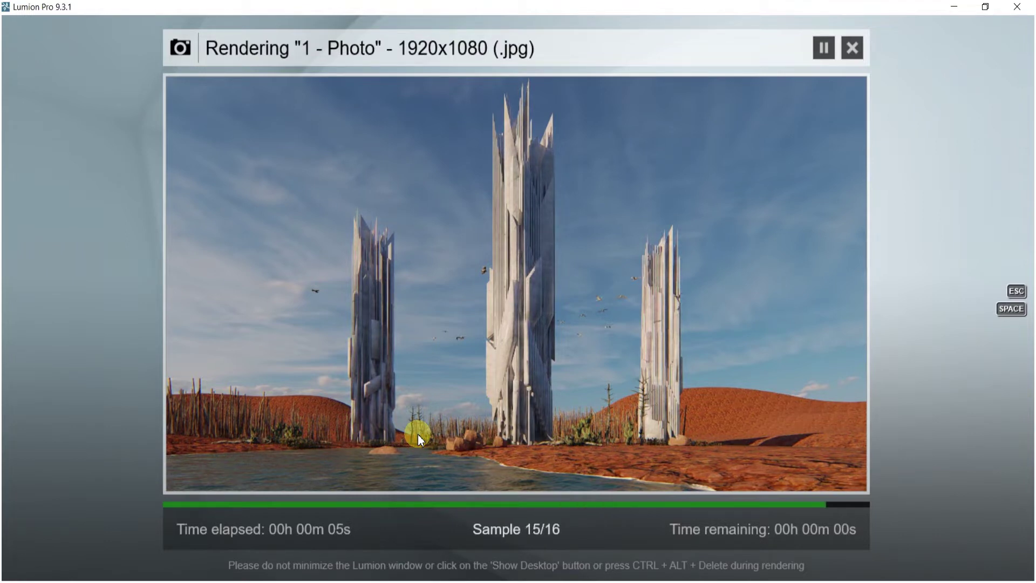
pyautogui.press('ctrl')
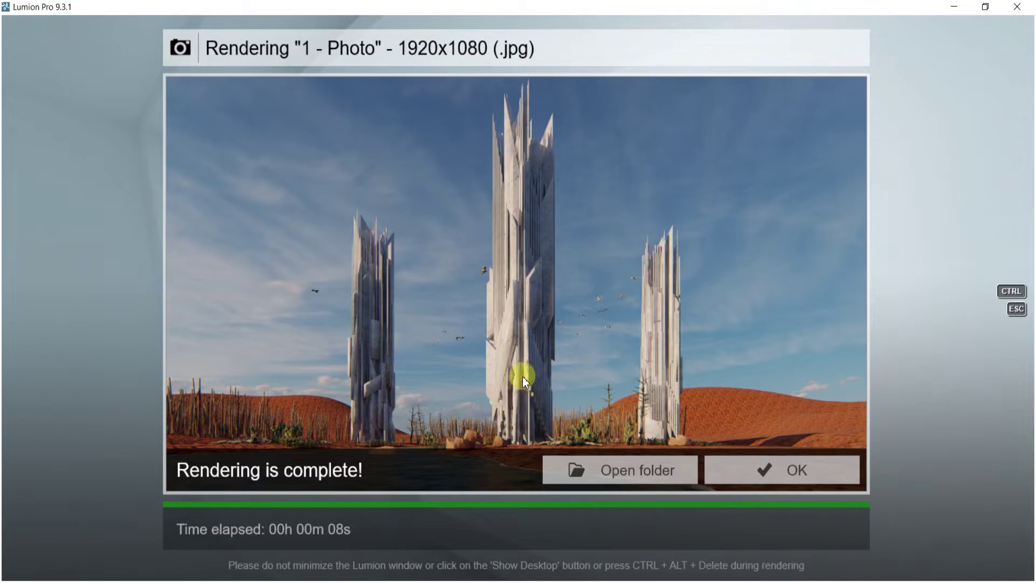
pyautogui.click(792, 485)
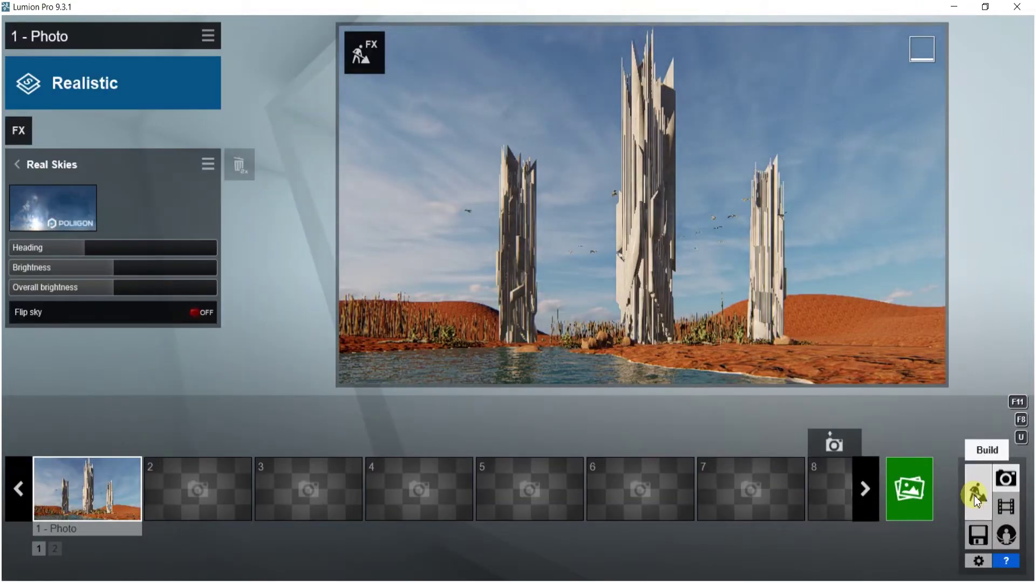
# - Return to build mode and grow foliage on the towers' marble material with raised spread and ground level and leaves size about 0.77
pyautogui.click(976, 492)
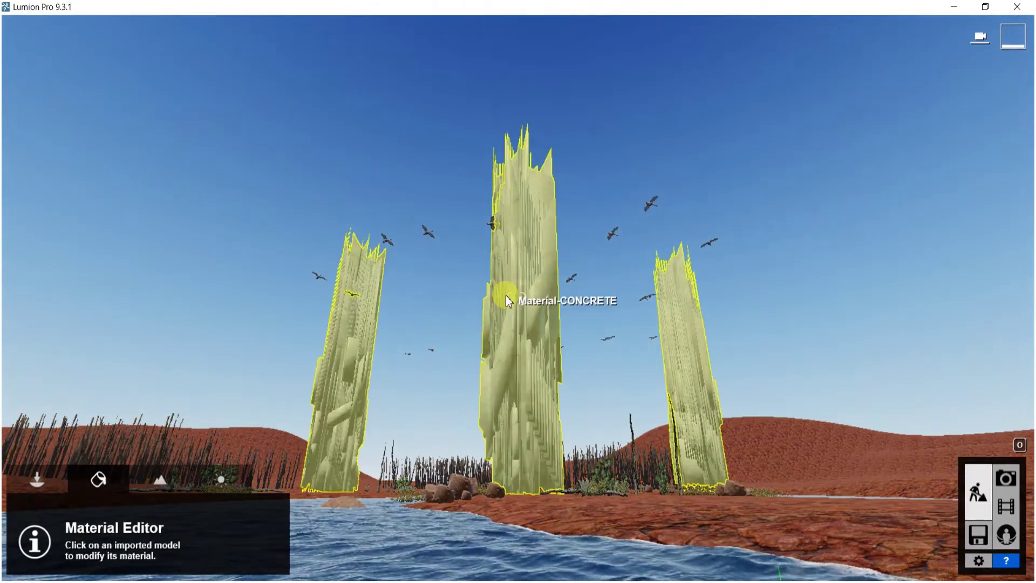
pyautogui.click(509, 302)
pyautogui.moveTo(46, 502); pyautogui.dragTo(80, 497)
pyautogui.moveTo(28, 477); pyautogui.dragTo(90, 476)
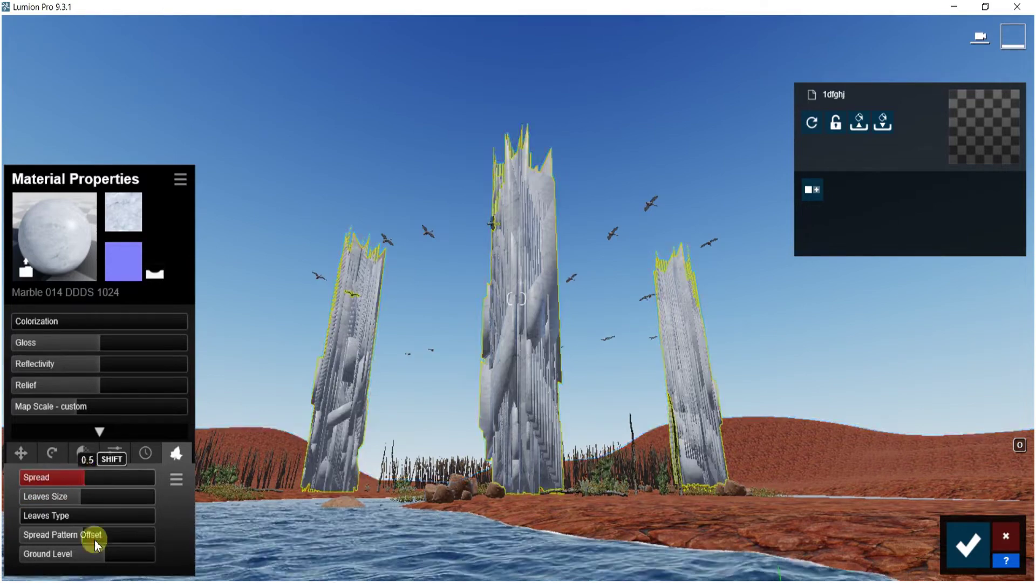
pyautogui.click(104, 559)
pyautogui.moveTo(106, 565); pyautogui.dragTo(959, 231)
pyautogui.moveTo(85, 497); pyautogui.dragTo(1032, 180)
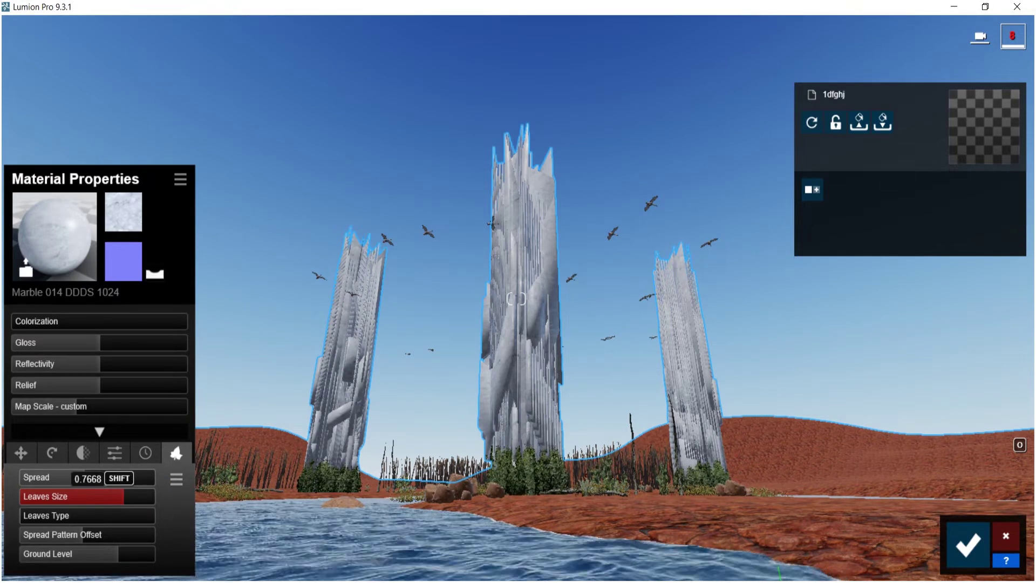
# - Set the towers' foliage spread to 1.0 and ground level to about 42.8 m, and save the material
pyautogui.moveTo(116, 553); pyautogui.dragTo(145, 494)
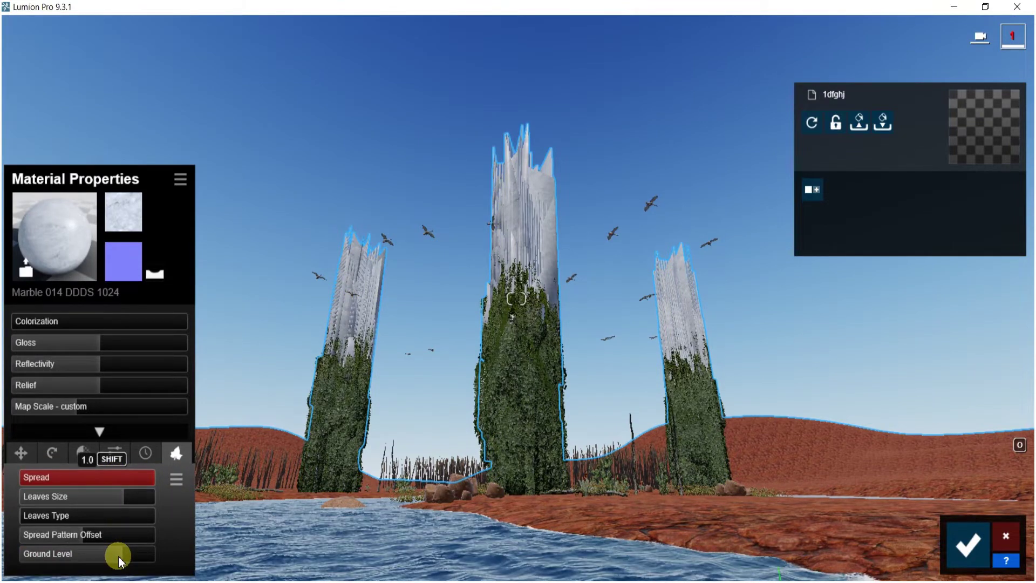
pyautogui.moveTo(3, 565); pyautogui.dragTo(2, 572)
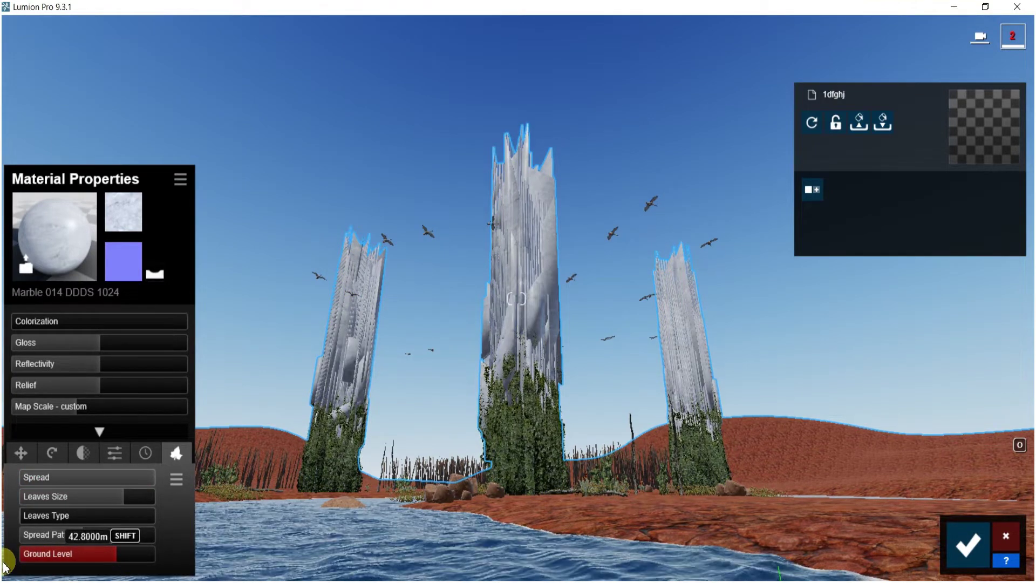
pyautogui.click(968, 548)
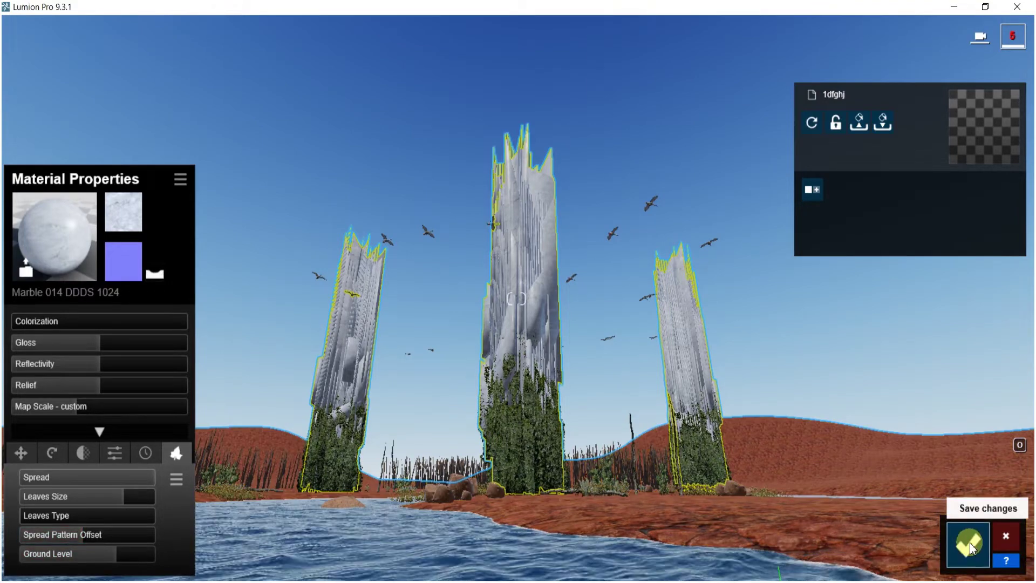
# - Save the towers' foliage material and restore photo 1's stored camera view in photo mode
pyautogui.click(964, 546)
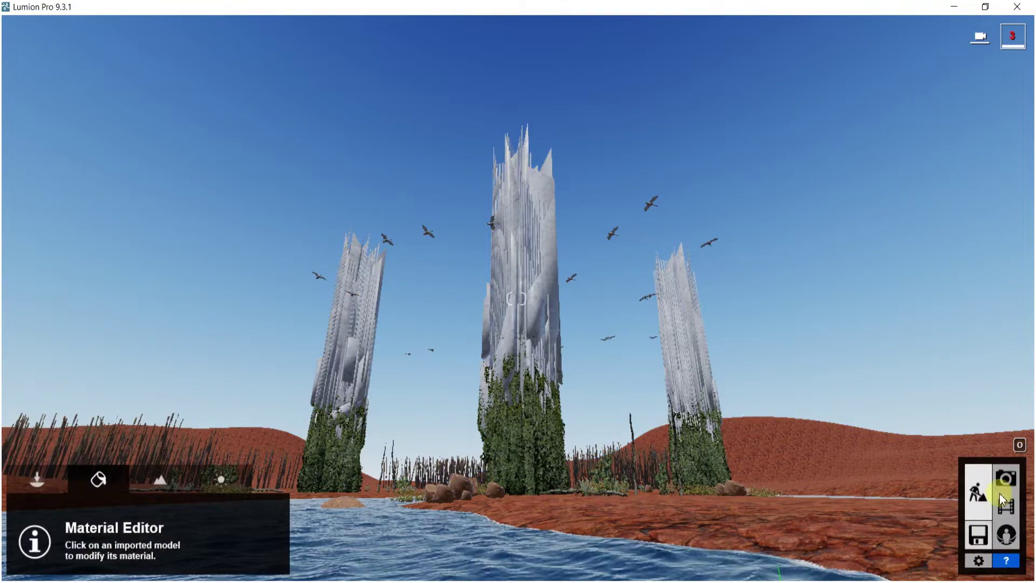
pyautogui.click(1028, 479)
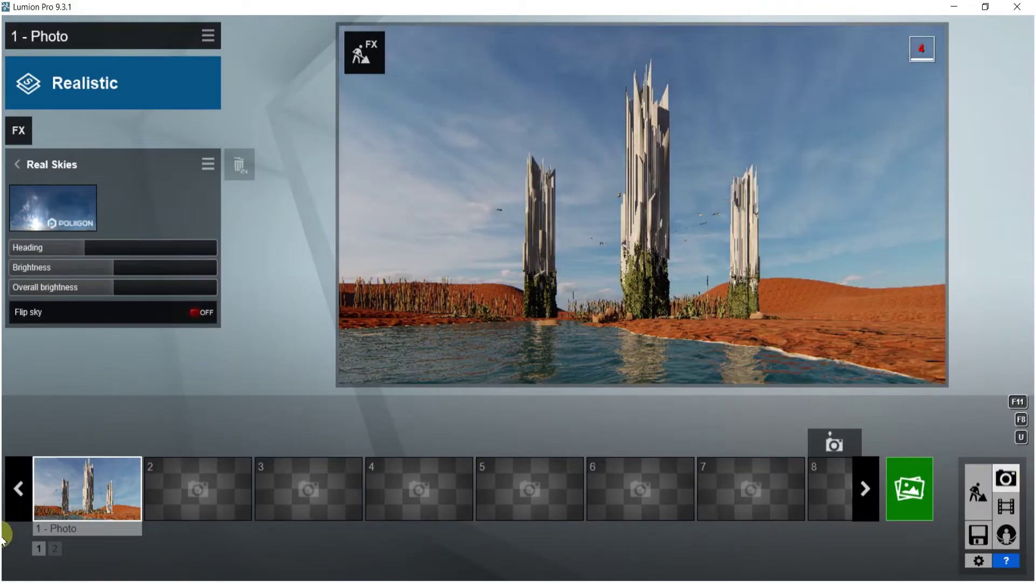
pyautogui.moveTo(69, 493)
pyautogui.click(70, 494)
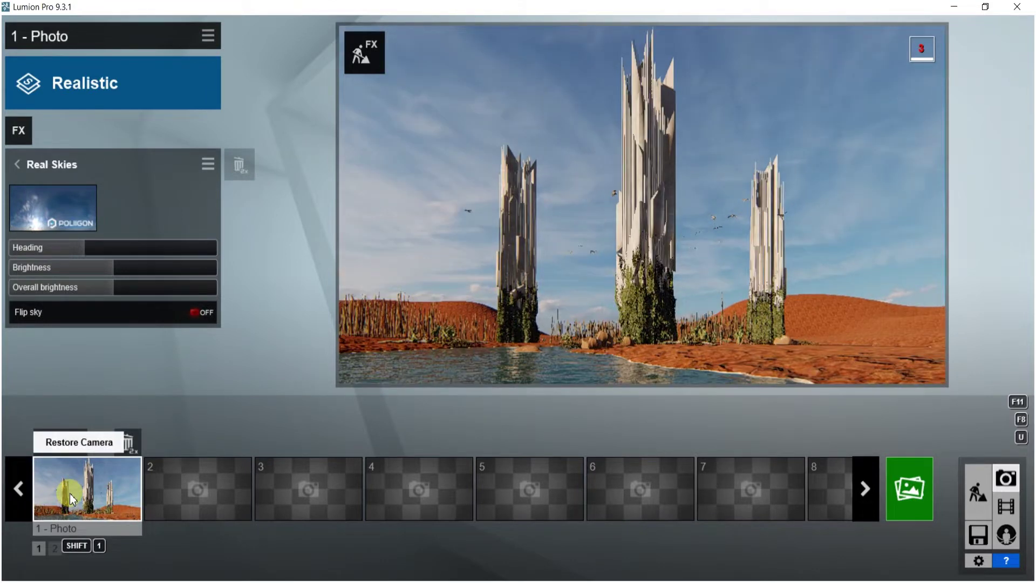
pyautogui.moveTo(853, 327)
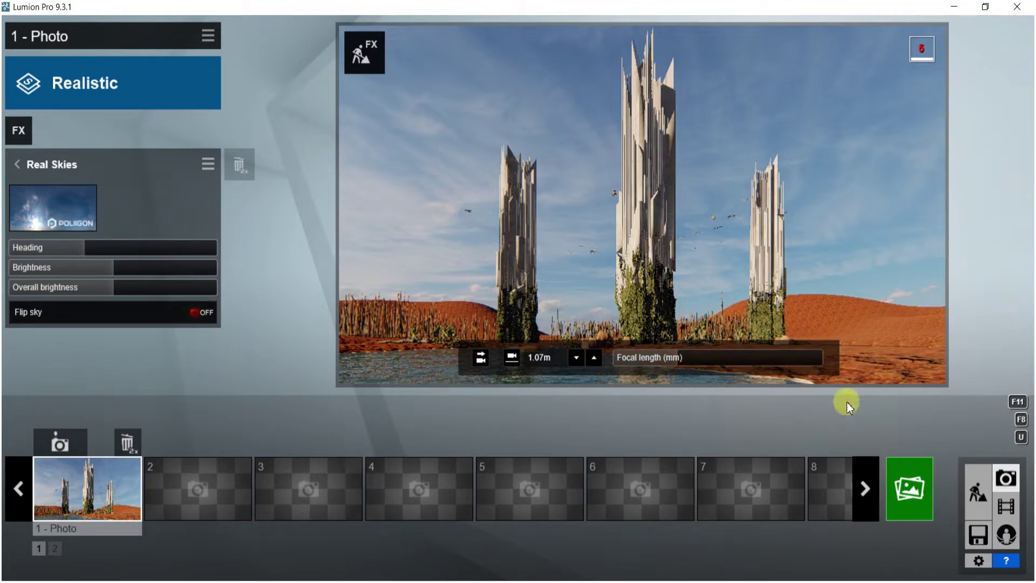
# - Render the current shot at Desktop size (1920x1080), overwriting 50.jpg in the BOOK folder, and close the finished render
pyautogui.click(917, 485)
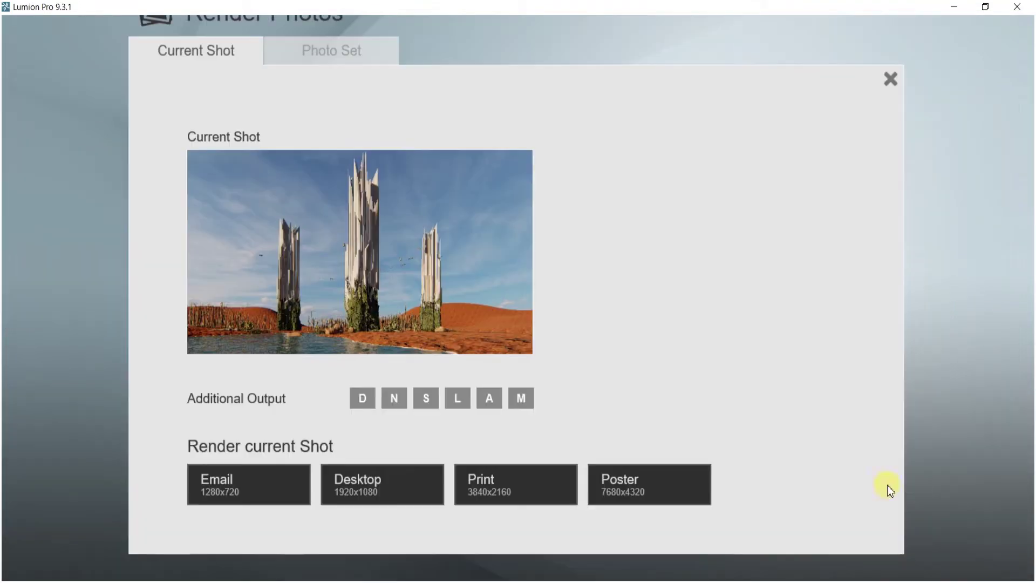
pyautogui.click(382, 496)
pyautogui.scroll(-5, 423, 215)
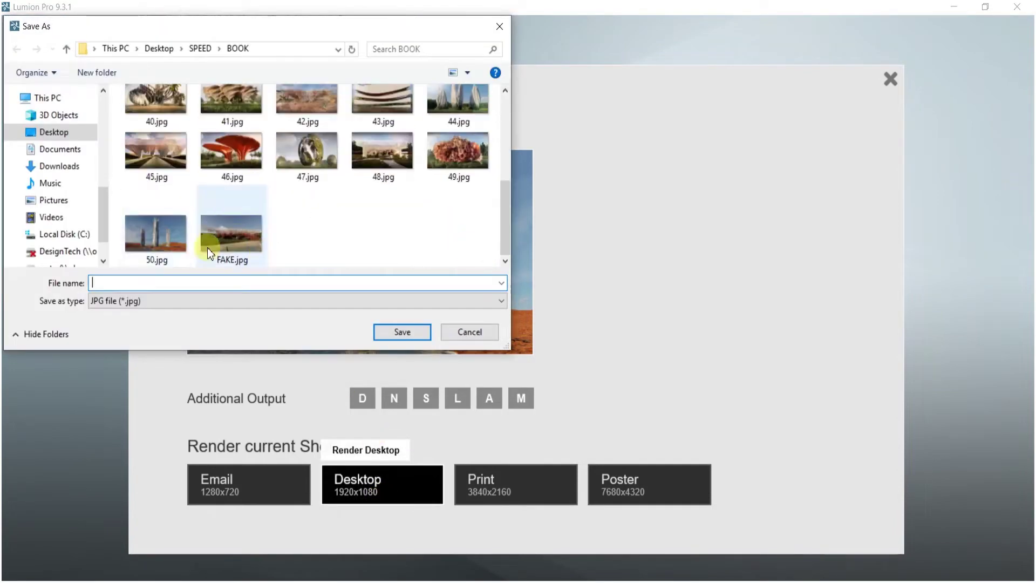
pyautogui.click(155, 248)
pyautogui.click(392, 333)
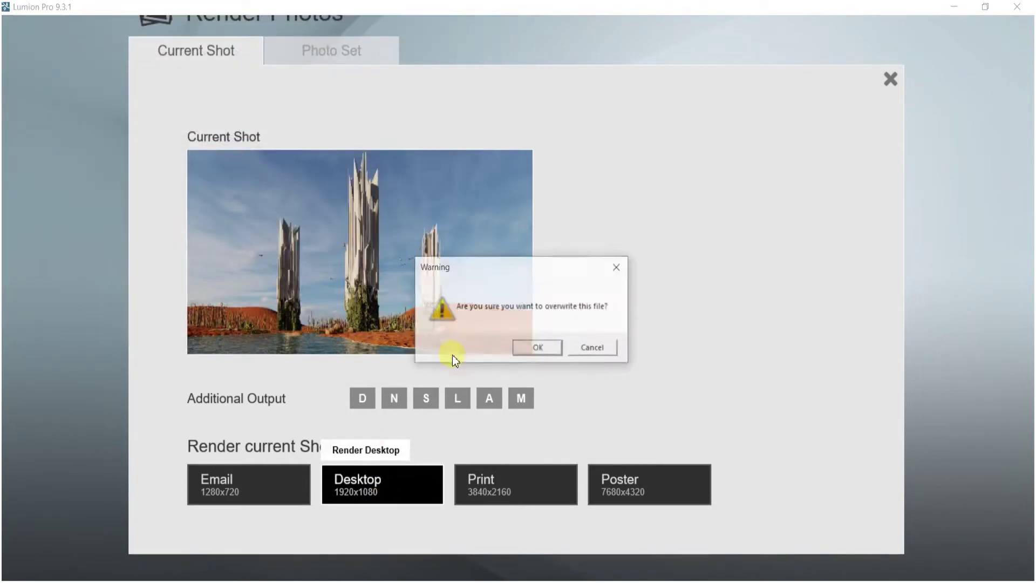
pyautogui.click(537, 352)
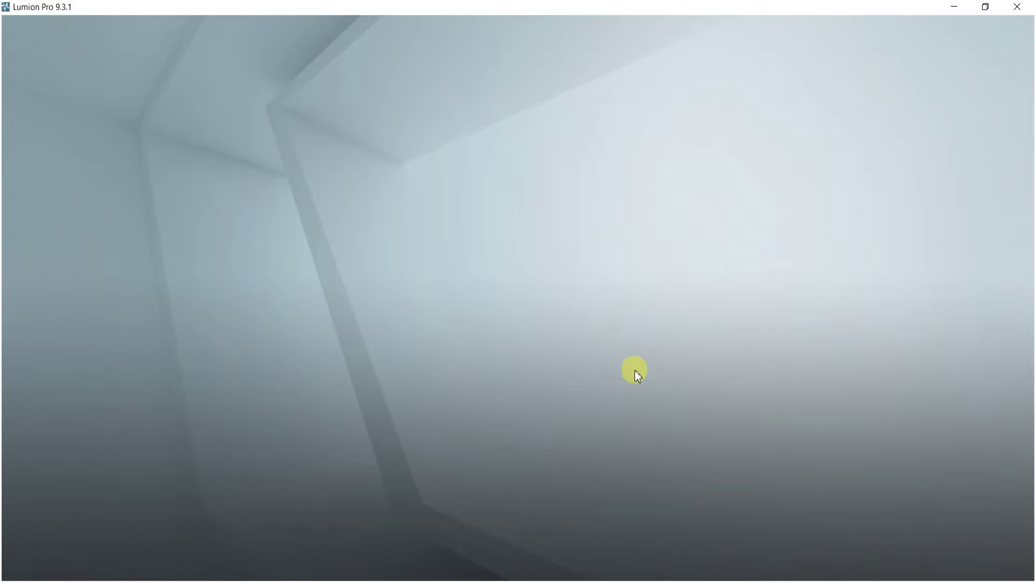
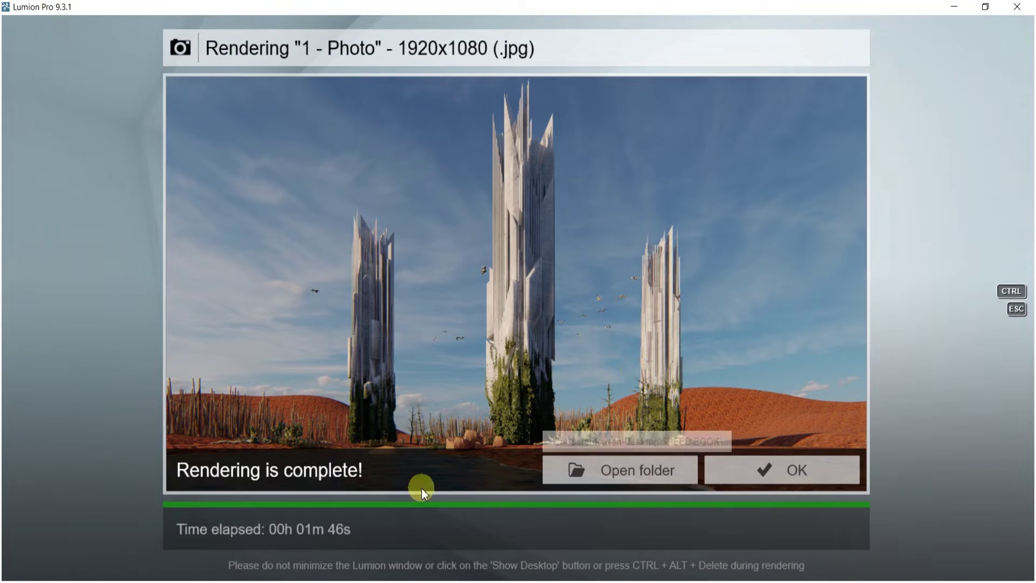
pyautogui.click(751, 465)
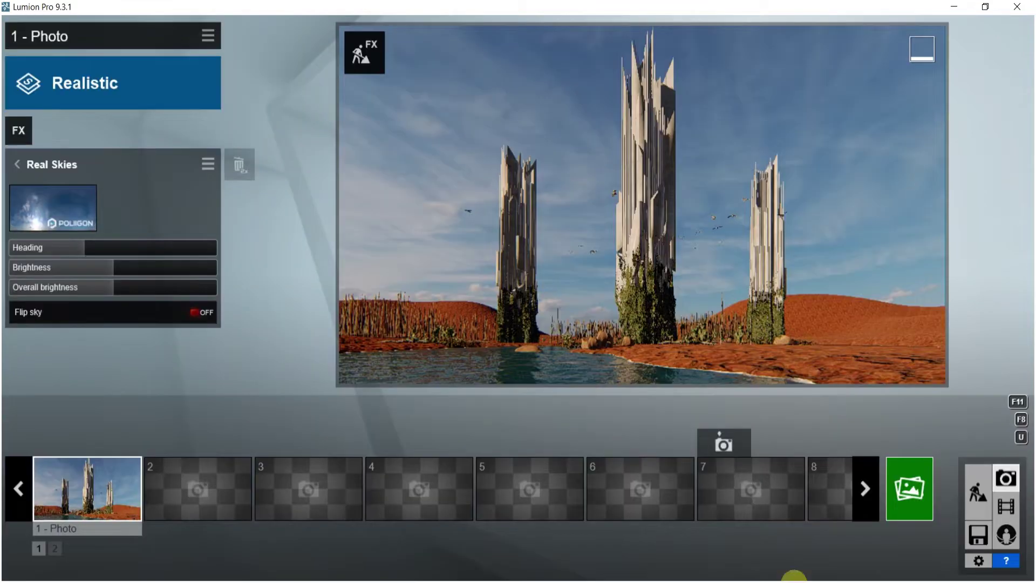
# - Return to build mode, lower the towers' foliage ground level to about 29.06 m, and save the material
pyautogui.click(982, 491)
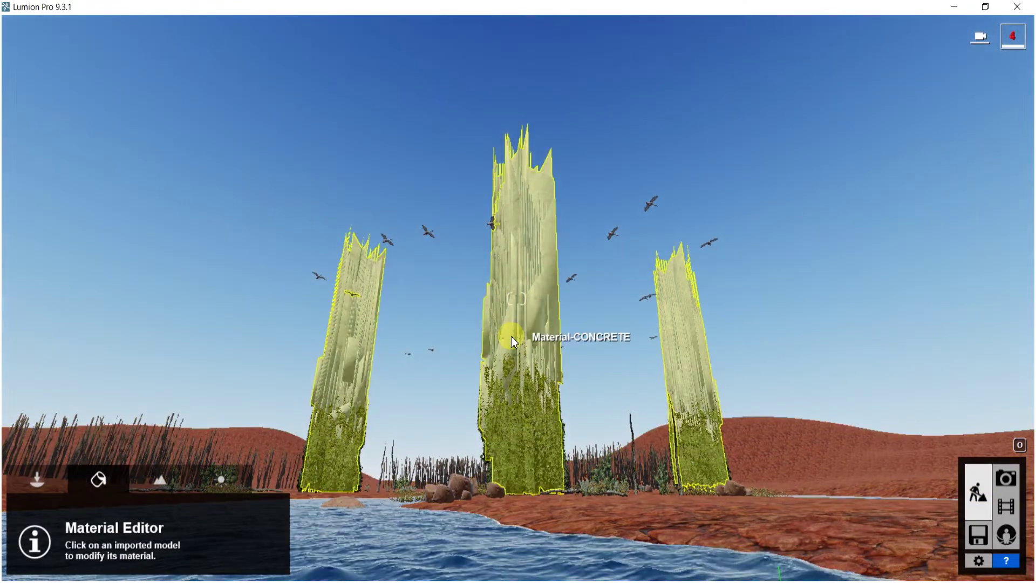
pyautogui.click(509, 334)
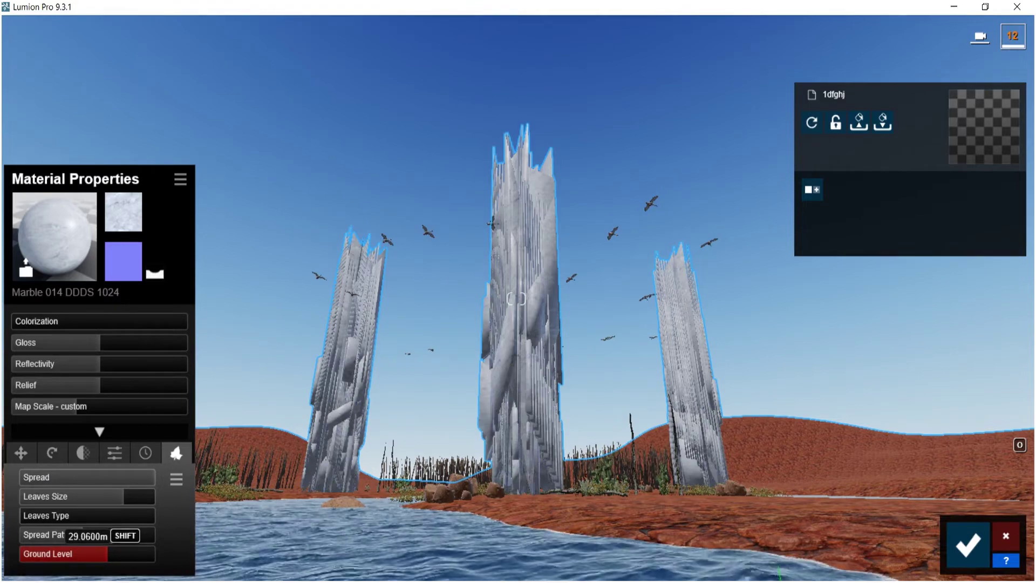
pyautogui.press('w')
pyautogui.moveTo(565, 433); pyautogui.dragTo(578, 386, button='right')
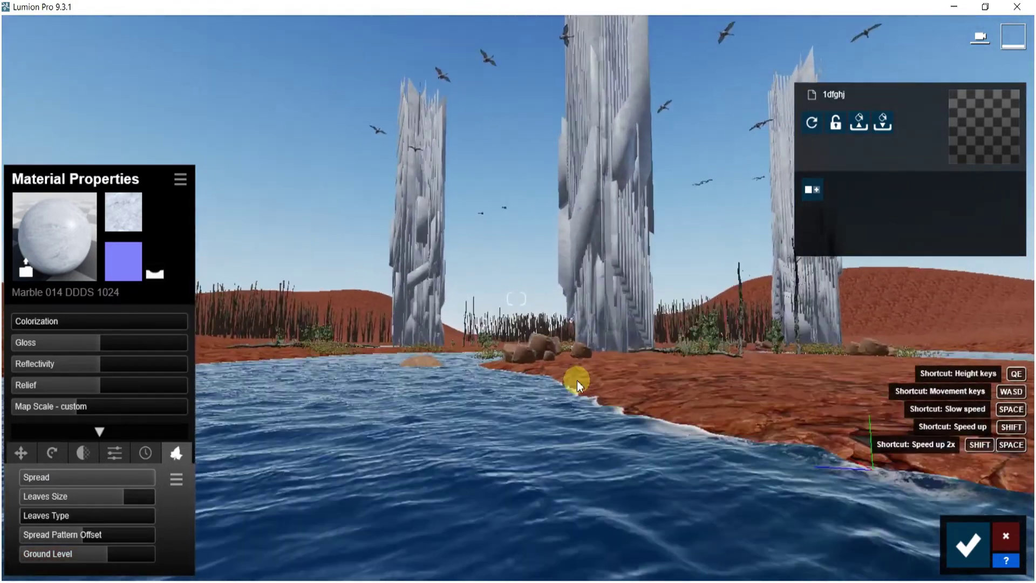
pyautogui.click(971, 561)
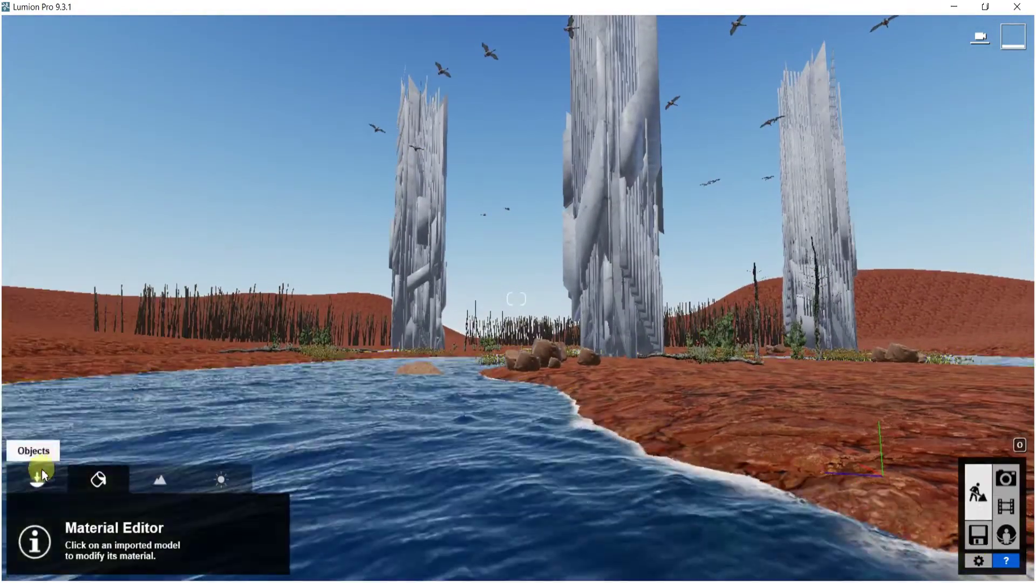
# - Place a large Stone 036 boulder from the nature library on the near riverbank
pyautogui.click(48, 491)
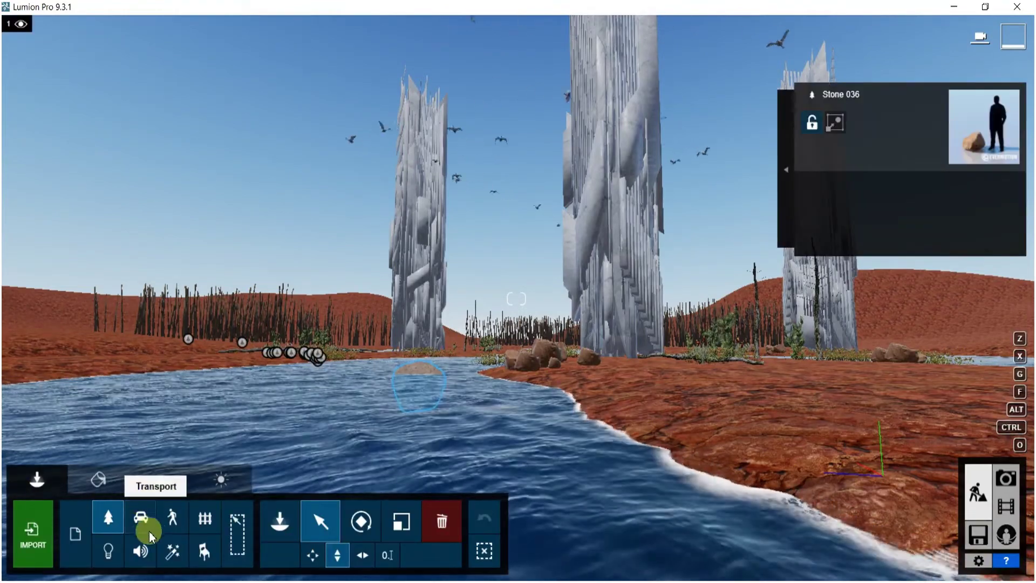
pyautogui.click(111, 517)
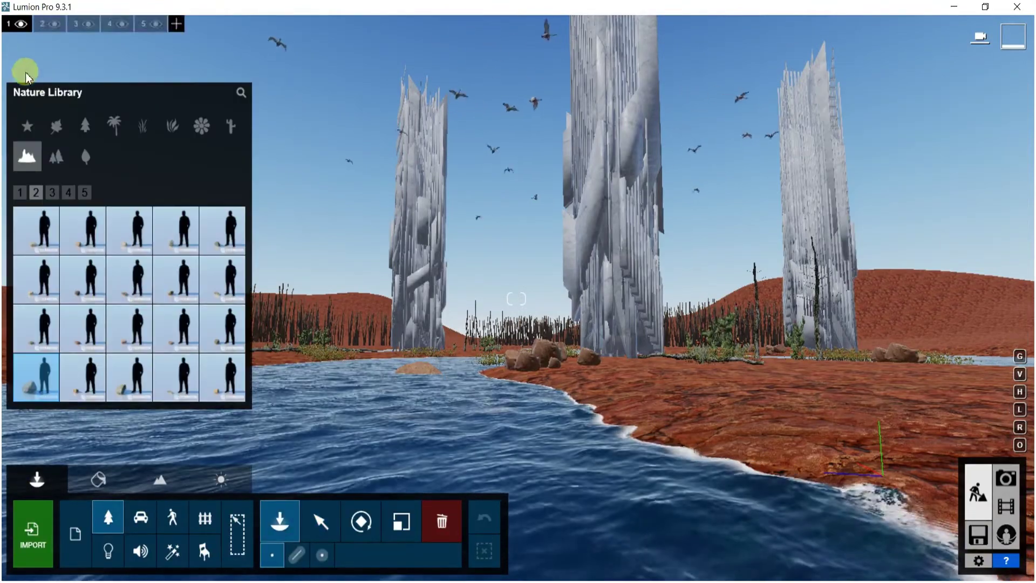
pyautogui.moveTo(821, 424); pyautogui.dragTo(821, 535, button='right')
pyautogui.moveTo(757, 343); pyautogui.dragTo(746, 321, button='right')
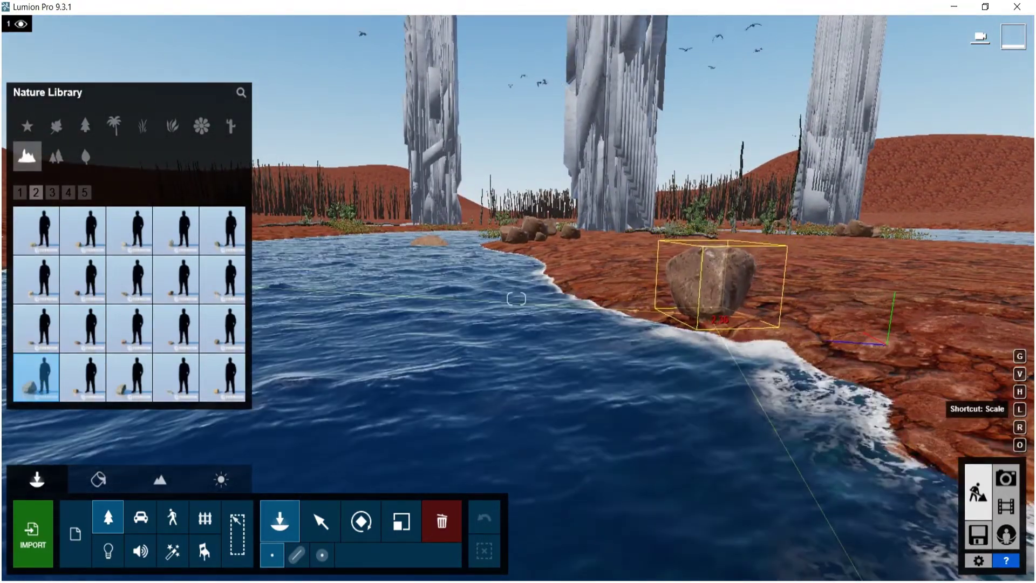
pyautogui.click(879, 315)
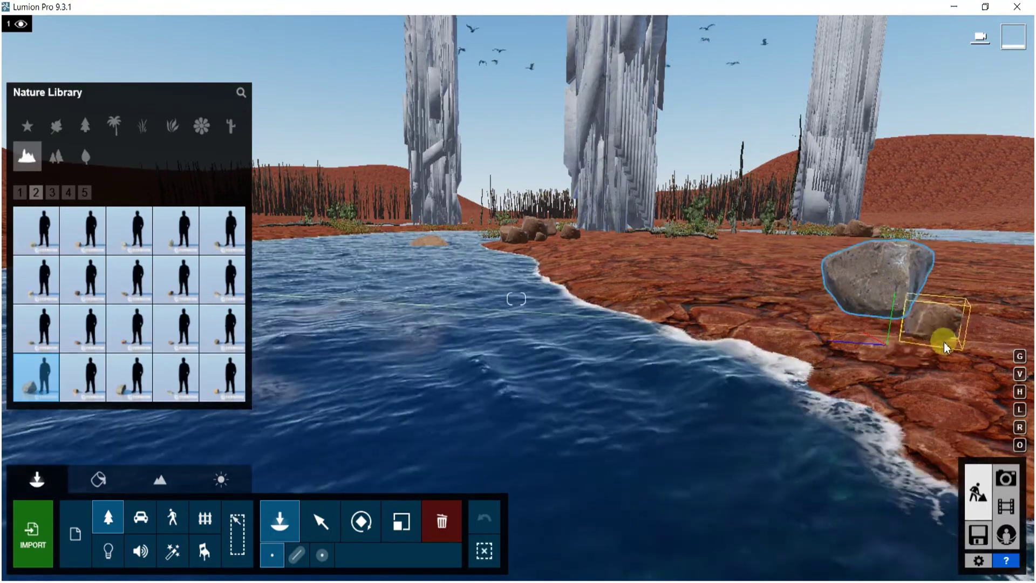
# - Add more Stone 036 rocks of varied sizes around the bank boulder, plus a large one in the river
pyautogui.click(951, 342)
pyautogui.press('l')
pyautogui.moveTo(917, 346); pyautogui.dragTo(635, 397)
pyautogui.click(589, 366)
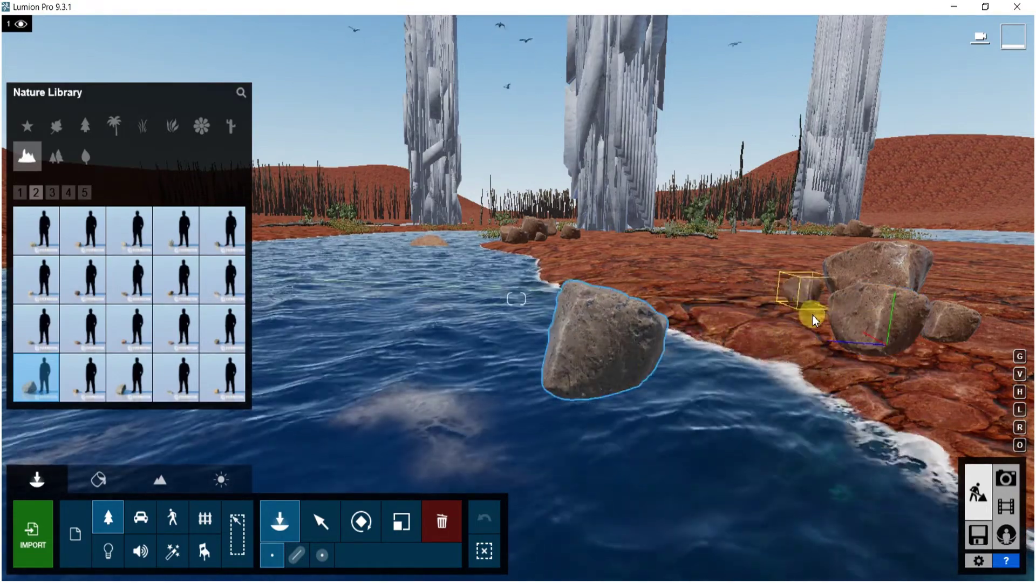
pyautogui.click(819, 320)
pyautogui.moveTo(812, 350); pyautogui.dragTo(393, 575)
# - Lower the large river stone deeper into the water and sink one bank rock into the ground
pyautogui.click(321, 521)
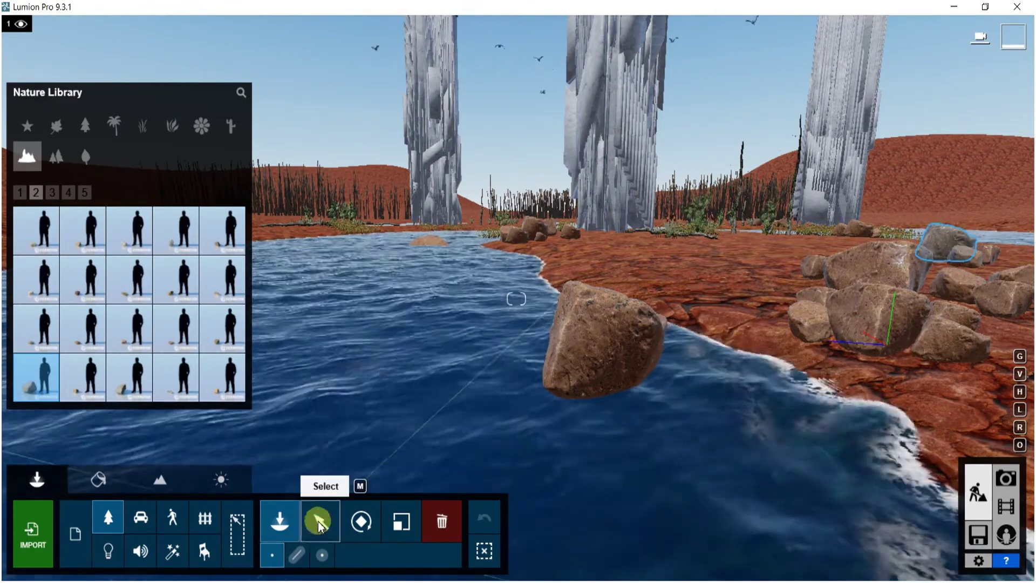
pyautogui.moveTo(608, 387); pyautogui.dragTo(611, 500)
pyautogui.moveTo(513, 243); pyautogui.dragTo(431, 279, button='right')
pyautogui.press('w')
pyautogui.press('w')
pyautogui.click(472, 296)
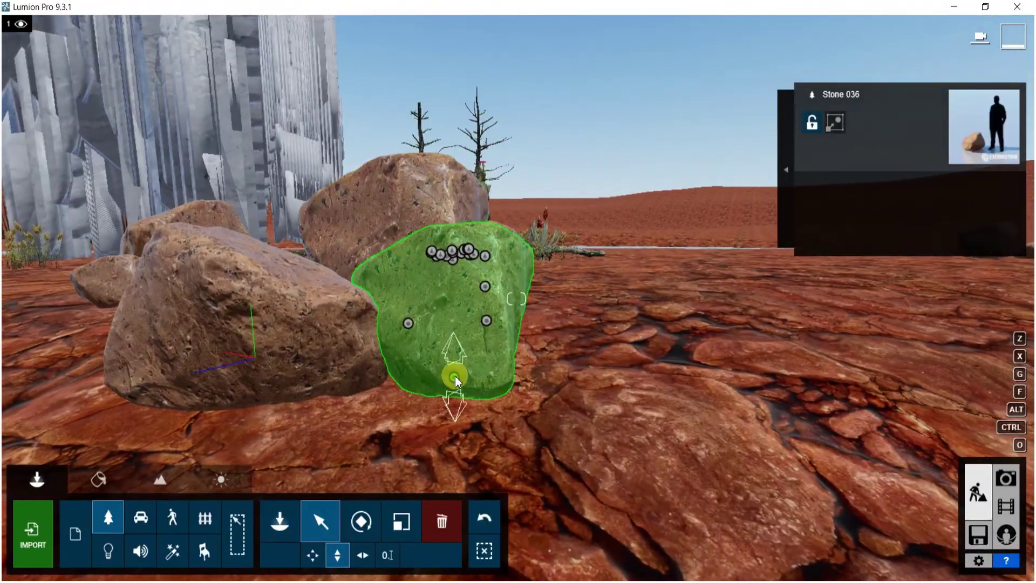
pyautogui.moveTo(455, 377); pyautogui.dragTo(467, 428)
# - Plant a tall cactus behind the bank boulders and several smaller red-flowering succulents around its base
pyautogui.press('s')
pyautogui.moveTo(467, 429); pyautogui.dragTo(92, 452, button='right')
pyautogui.press('s')
pyautogui.press('w')
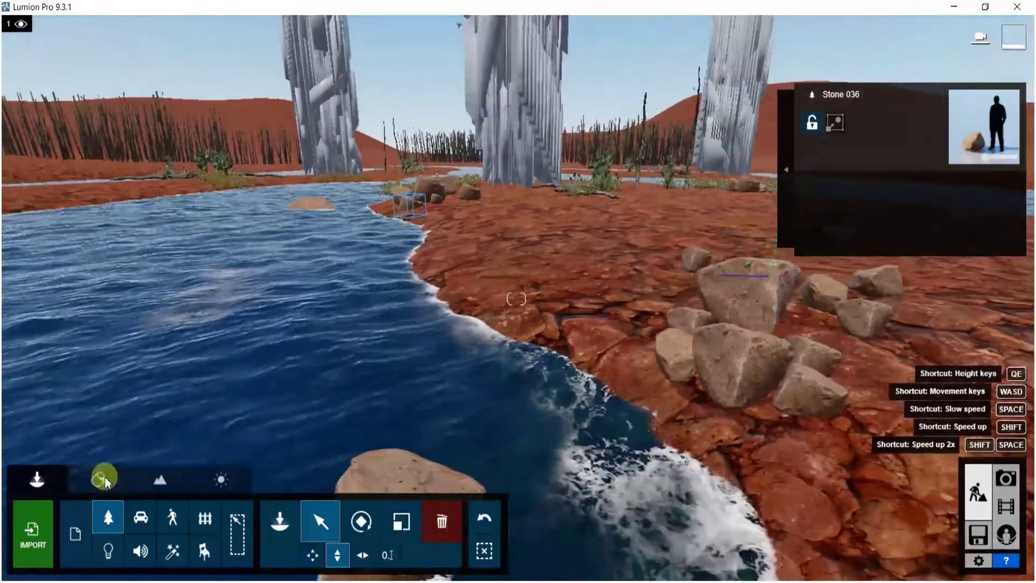
pyautogui.click(109, 519)
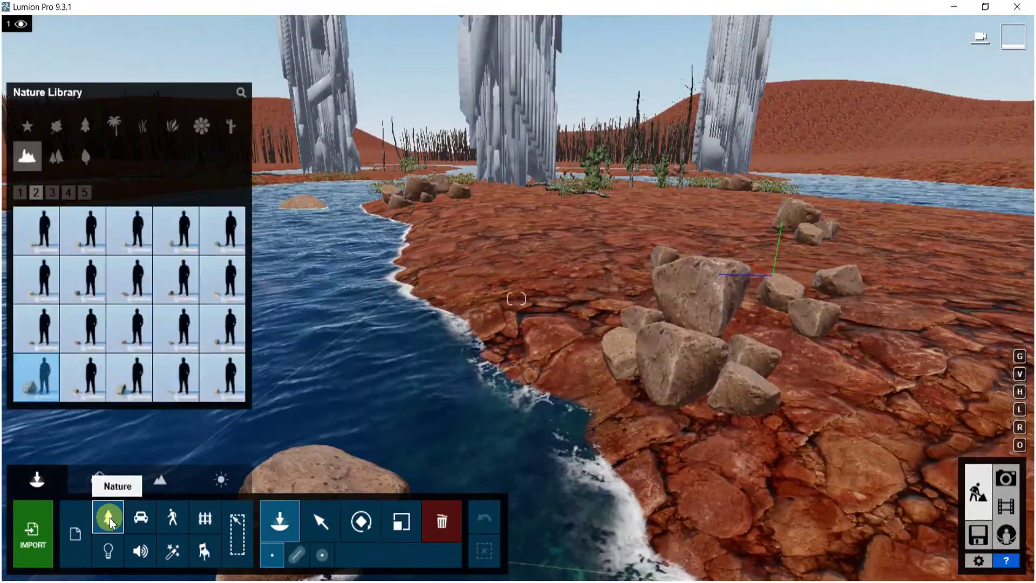
pyautogui.click(236, 126)
pyautogui.click(83, 229)
pyautogui.click(802, 271)
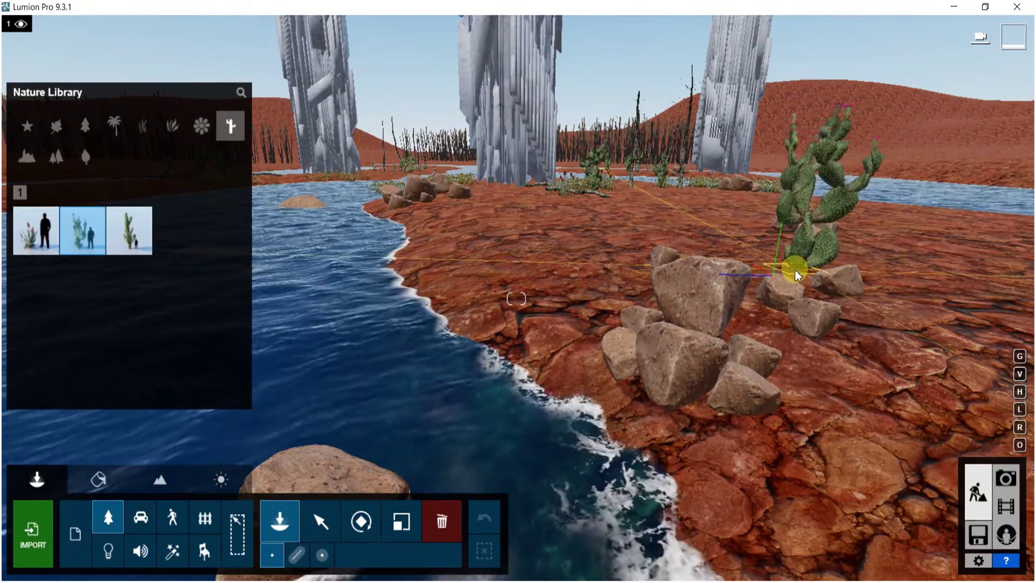
pyautogui.click(437, 276)
pyautogui.moveTo(49, 237)
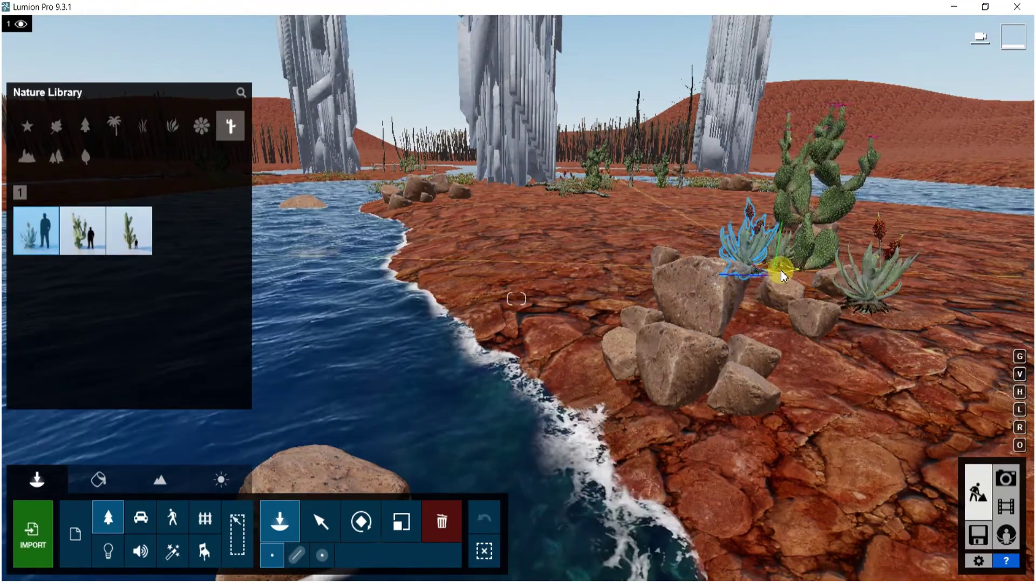
pyautogui.click(777, 280)
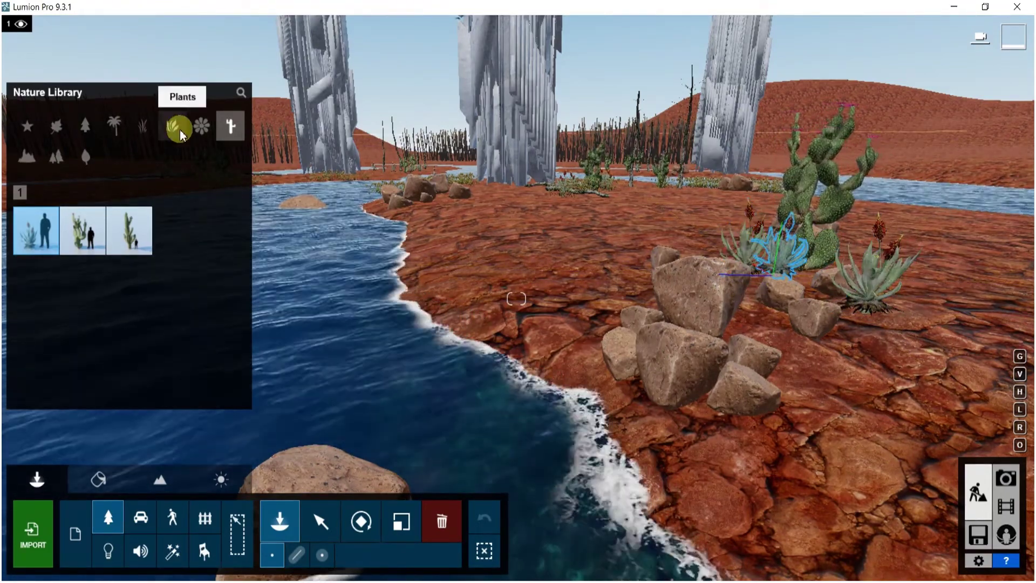
# - Scatter groups of the starred thin dry grass in front of and beside the bank boulders
pyautogui.click(172, 126)
pyautogui.moveTo(195, 283)
pyautogui.click(142, 126)
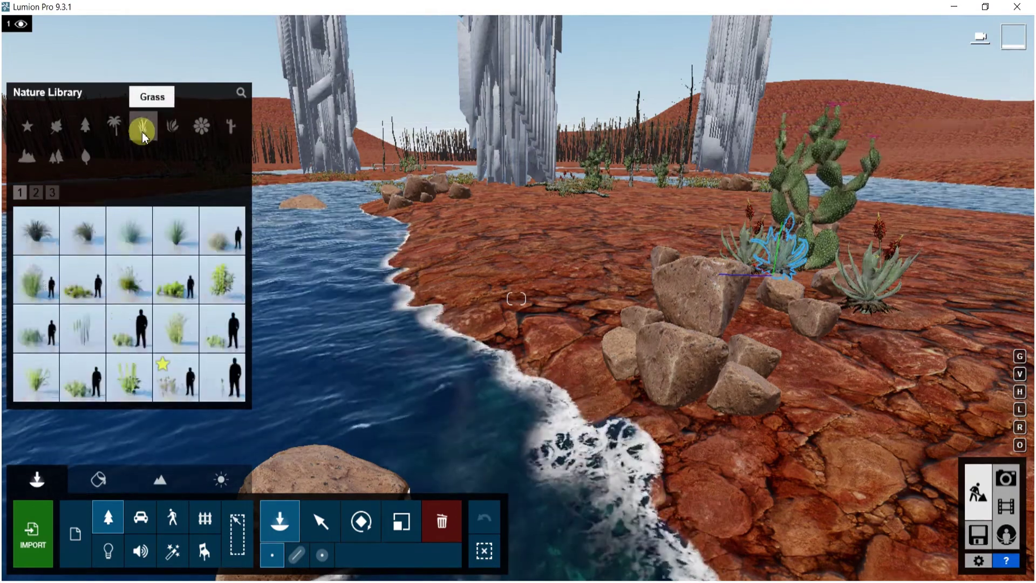
pyautogui.click(173, 384)
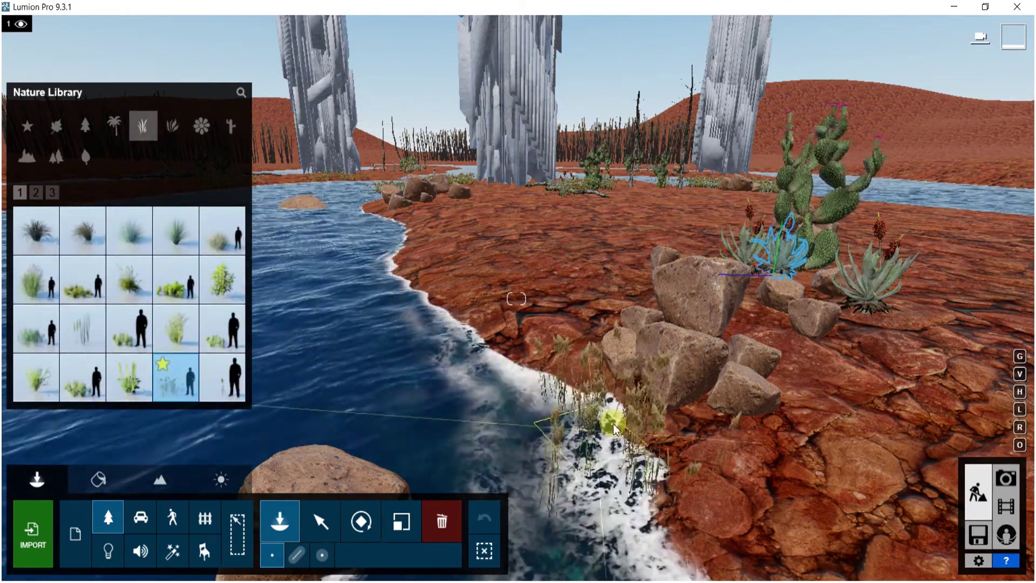
pyautogui.keyDown('ctrl'); pyautogui.click(805, 386); pyautogui.keyUp('ctrl')
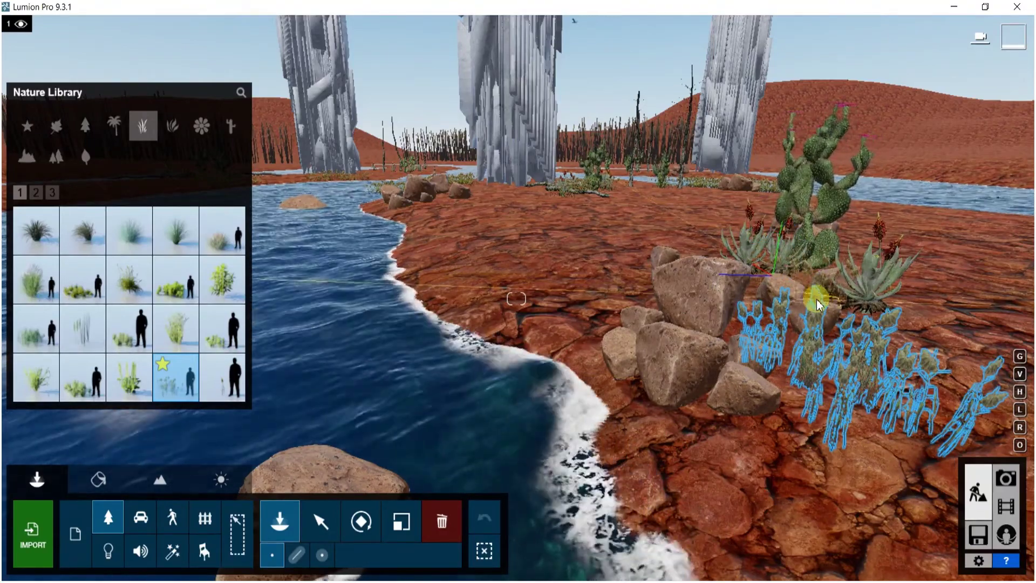
pyautogui.keyDown('ctrl'); pyautogui.click(735, 270); pyautogui.keyUp('ctrl')
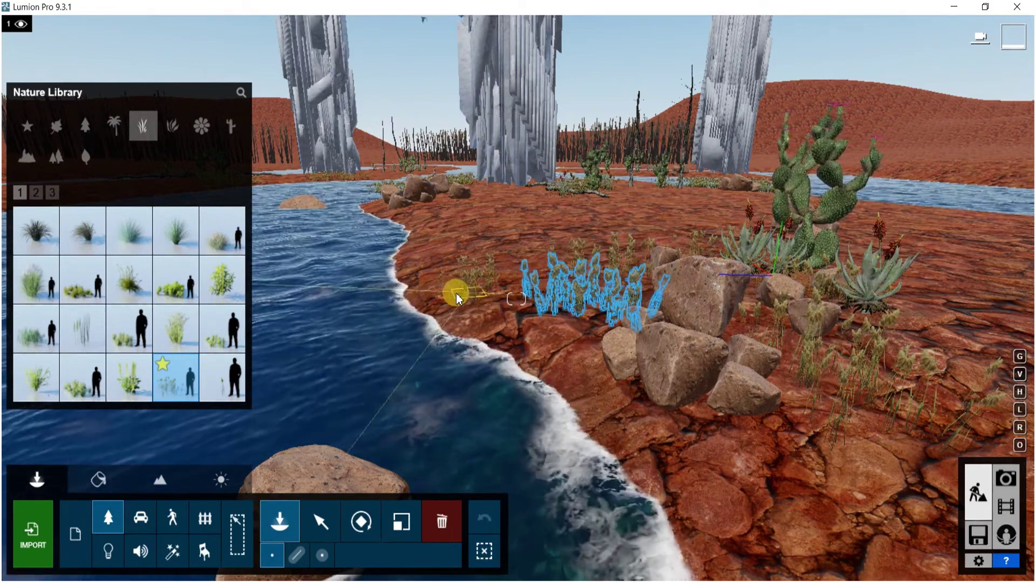
# - Extend the dry grass groups along the shoreline and thicken them around the boulders and succulents
pyautogui.keyDown('ctrl'); pyautogui.click(439, 267); pyautogui.keyUp('ctrl')
pyautogui.keyDown('ctrl'); pyautogui.click(439, 266); pyautogui.keyUp('ctrl')
pyautogui.keyDown('ctrl'); pyautogui.click(504, 274); pyautogui.keyUp('ctrl')
pyautogui.keyDown('ctrl'); pyautogui.click(387, 265); pyautogui.keyUp('ctrl')
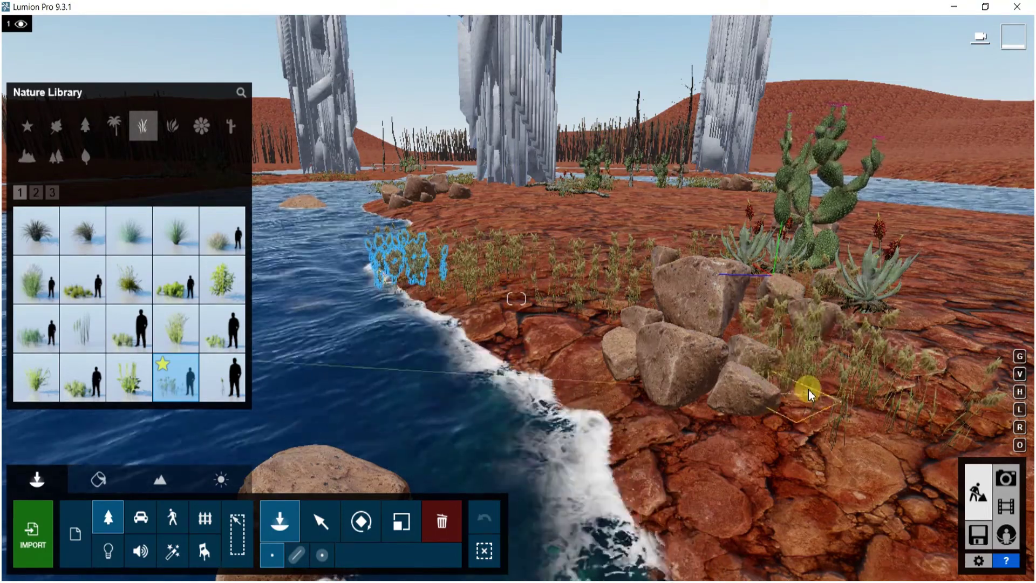
pyautogui.keyDown('ctrl'); pyautogui.click(809, 380); pyautogui.keyUp('ctrl')
pyautogui.keyDown('ctrl'); pyautogui.click(893, 329); pyautogui.keyUp('ctrl')
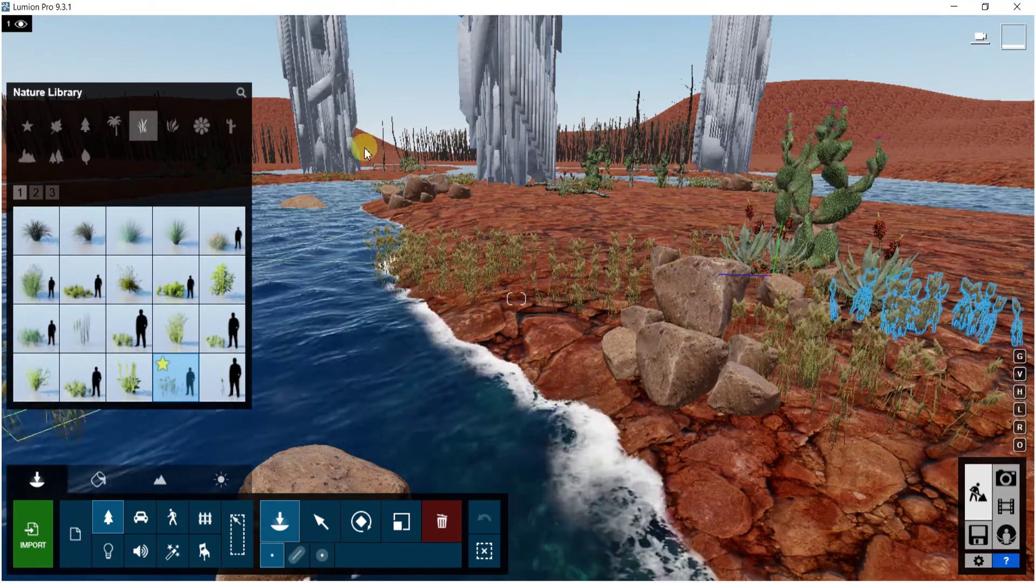
# - Plant Esparto clumps behind the red-flowering succulents, beside the bank boulders and among the dry grass near the shoreline
pyautogui.click(226, 243)
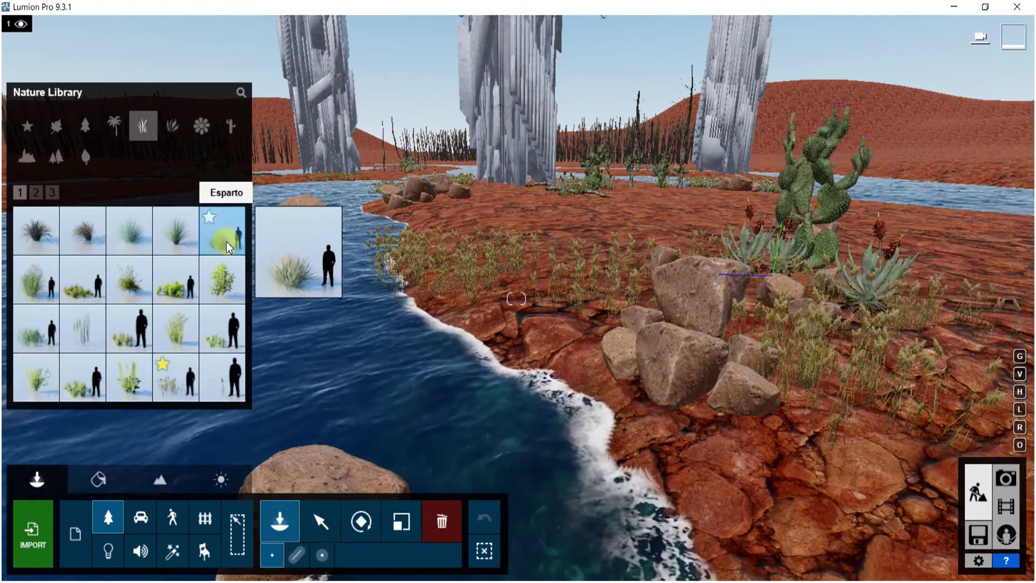
pyautogui.keyDown('ctrl'); pyautogui.click(885, 303); pyautogui.keyUp('ctrl')
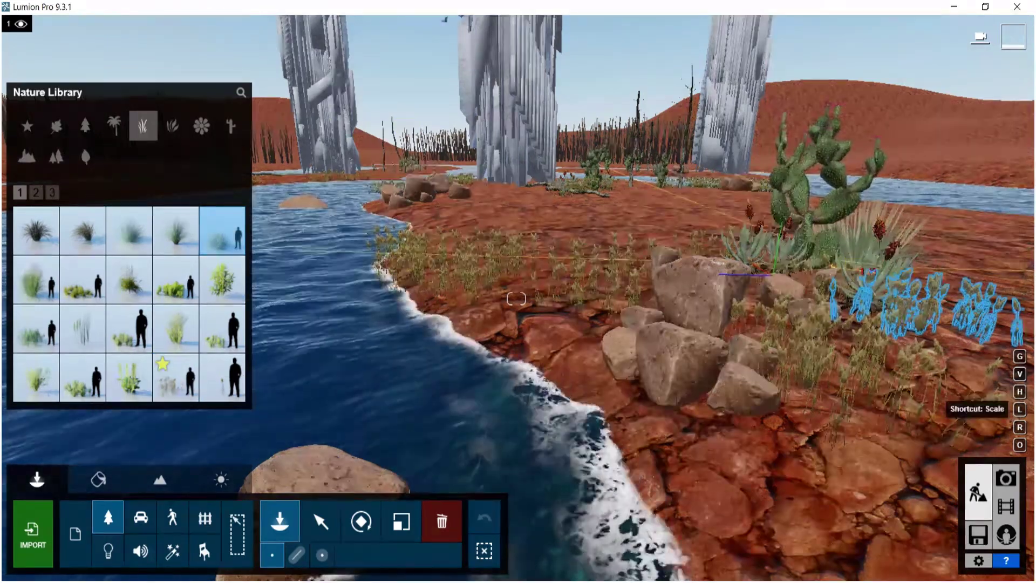
pyautogui.click(865, 269)
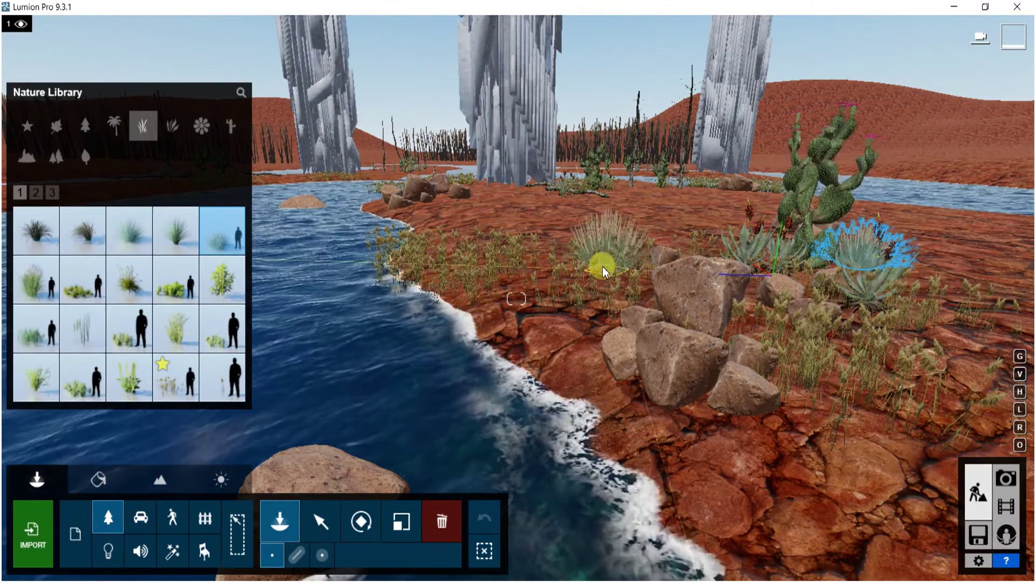
pyautogui.click(685, 258)
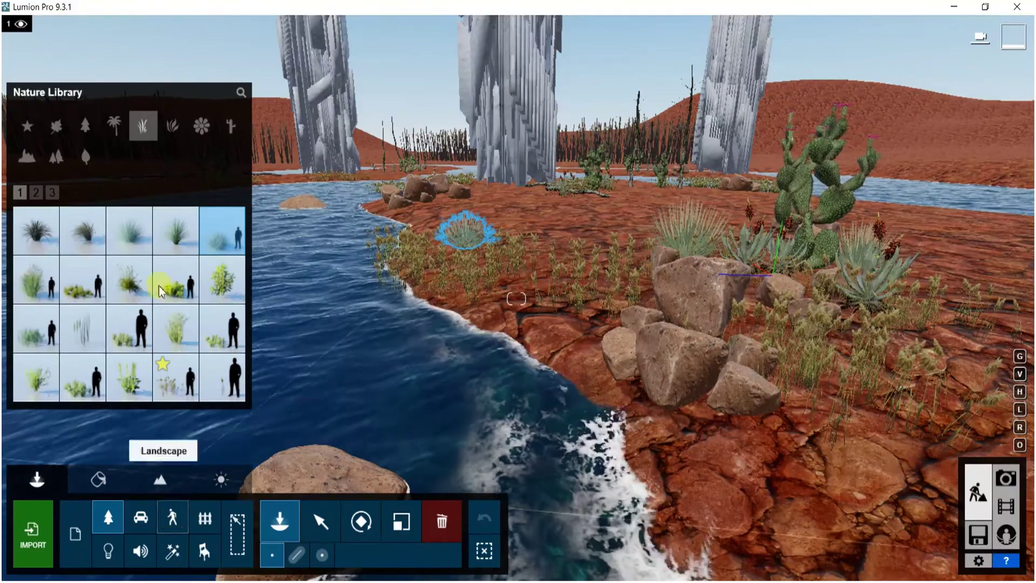
# - Plant more TrunkCluster1 RT groups on the bare plain beyond the river, filling the area below the hills
pyautogui.click(57, 134)
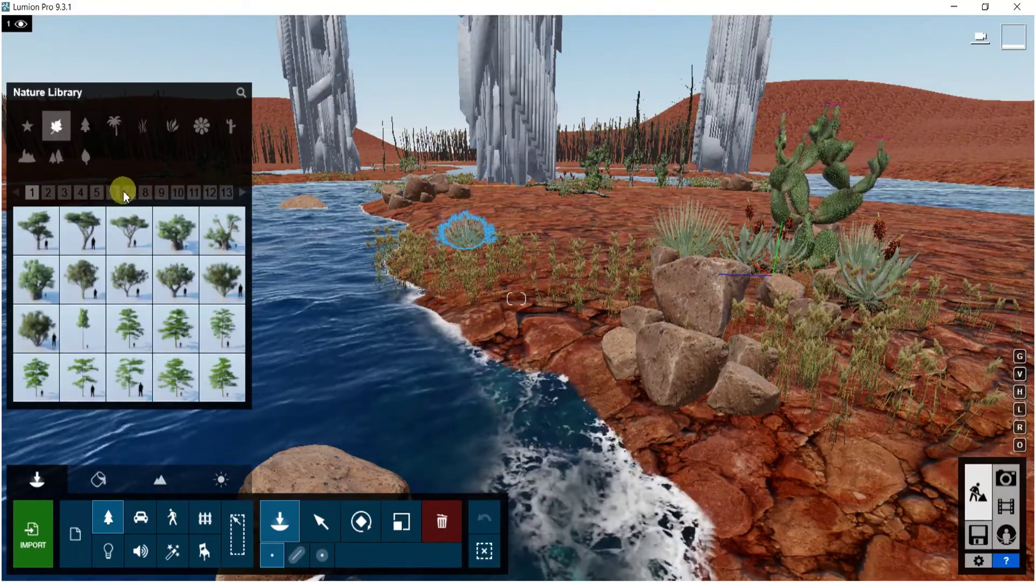
pyautogui.click(57, 156)
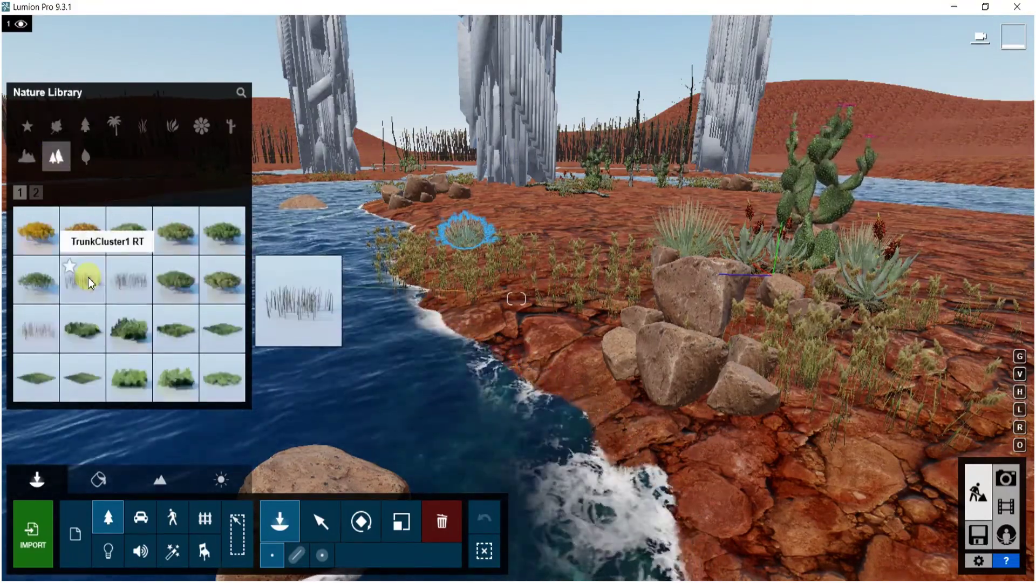
pyautogui.press('w')
pyautogui.moveTo(448, 297); pyautogui.dragTo(539, 243, button='right')
pyautogui.press('w')
pyautogui.moveTo(517, 298); pyautogui.dragTo(507, 402, button='right')
pyautogui.press('q')
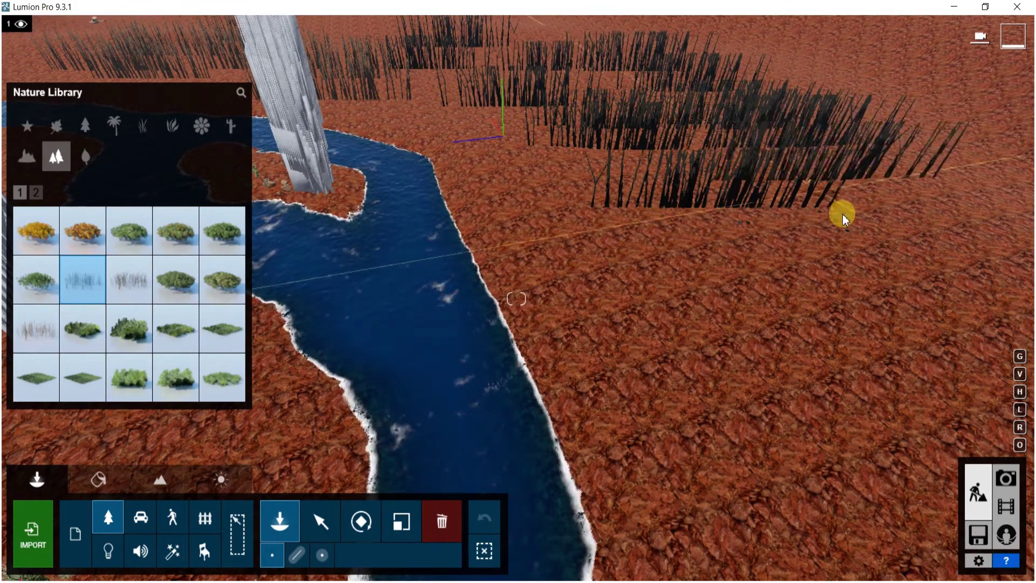
pyautogui.moveTo(980, 395); pyautogui.dragTo(595, 257, button='right')
pyautogui.press('a')
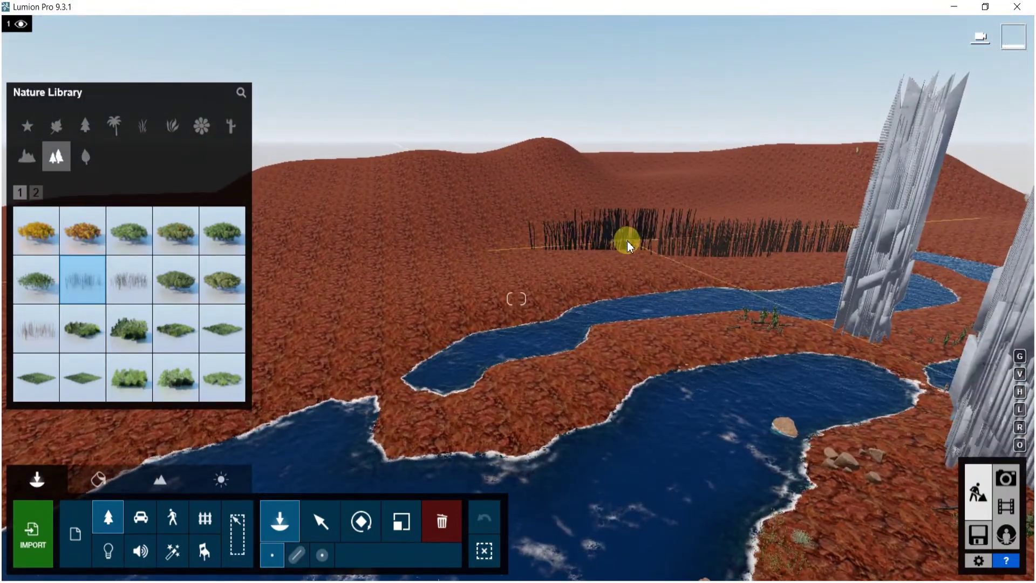
pyautogui.moveTo(421, 275)
pyautogui.mouseDown()
pyautogui.moveTo(387, 289)
pyautogui.moveTo(733, 231)
pyautogui.mouseUp()
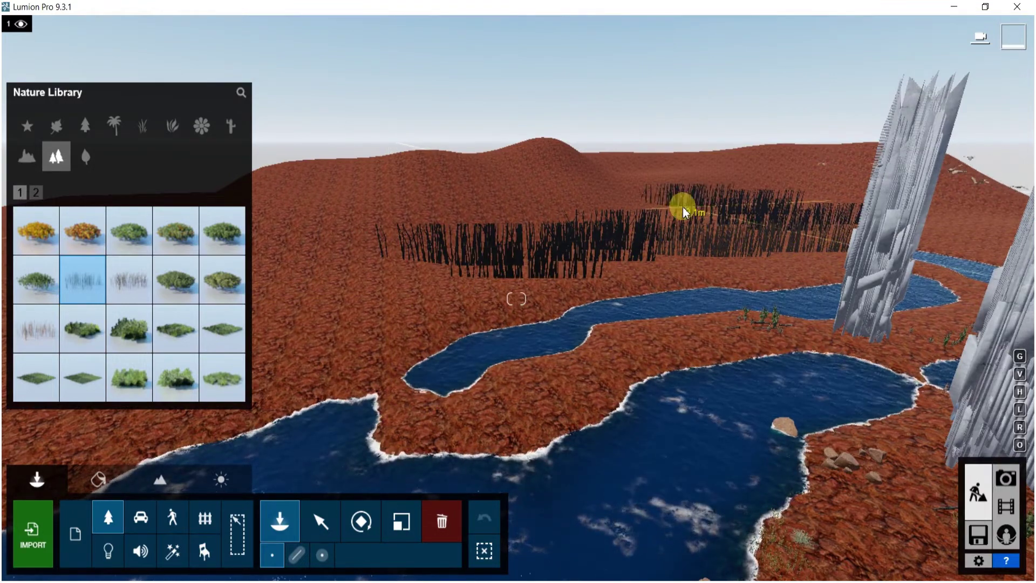
pyautogui.moveTo(684, 270); pyautogui.dragTo(684, 271)
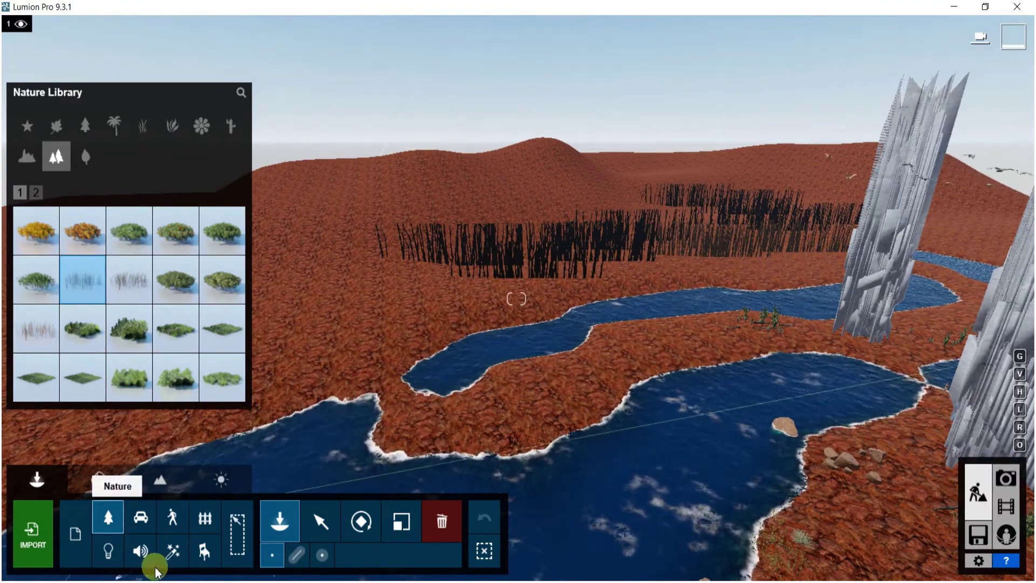
# - Select the whole flock of flying swans behind the towers and raise it to about the height of the tower tops
pyautogui.click(322, 521)
pyautogui.moveTo(694, 280); pyautogui.dragTo(853, 238, button='right')
pyautogui.press('a')
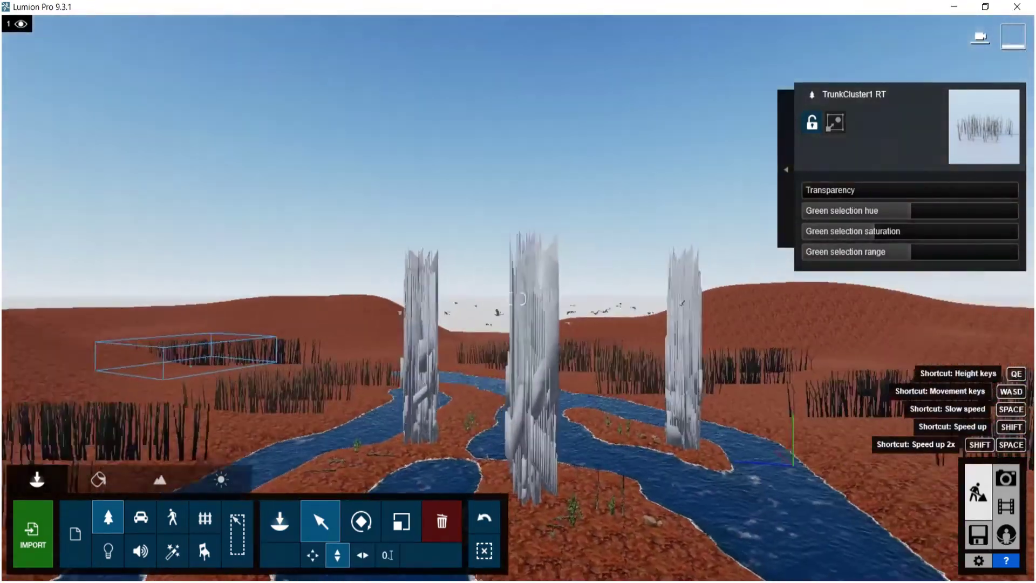
pyautogui.moveTo(516, 299); pyautogui.dragTo(509, 296, button='right')
pyautogui.moveTo(375, 326); pyautogui.dragTo(377, 334, button='right')
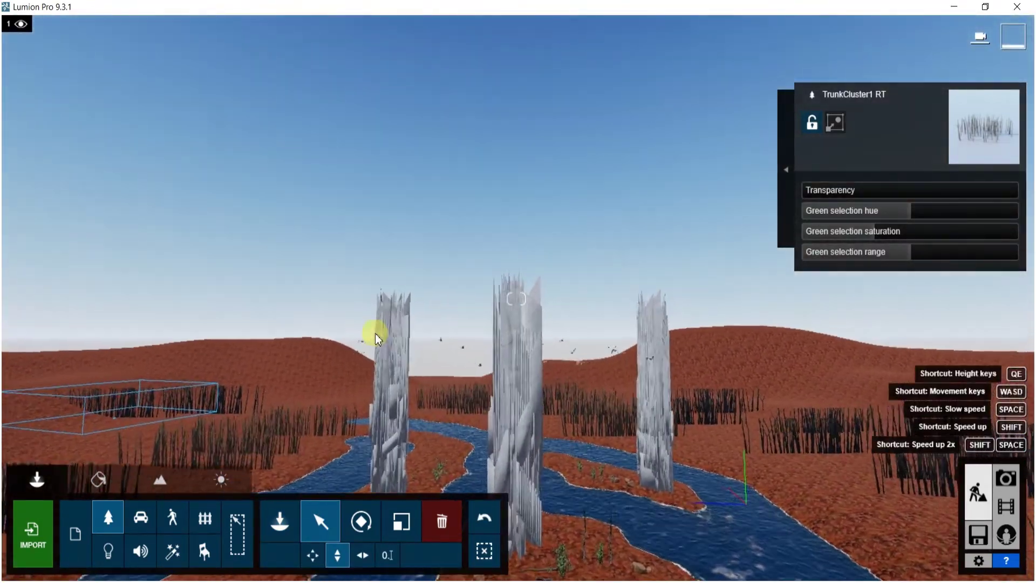
pyautogui.scroll(-3, 377, 338)
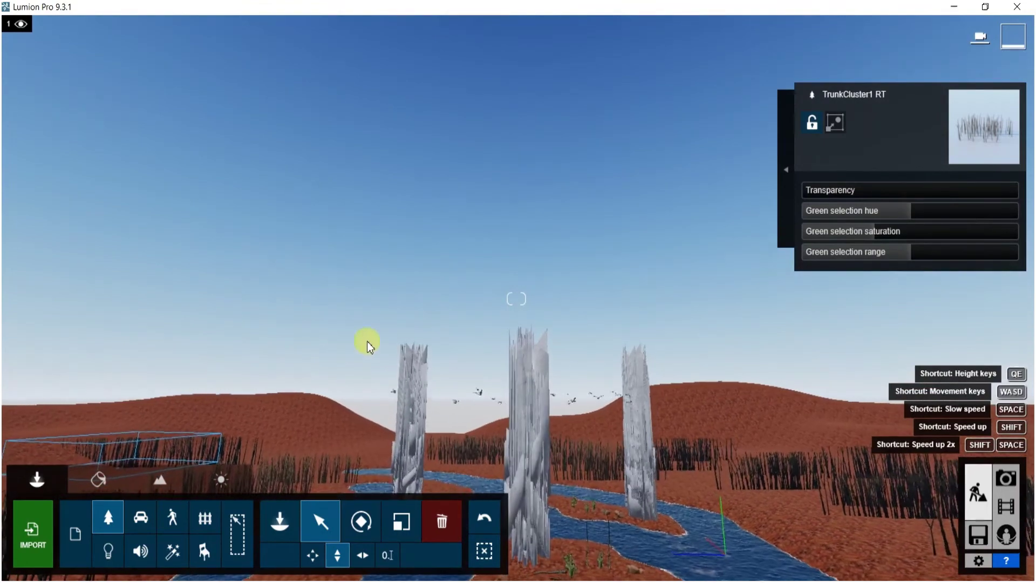
pyautogui.press('ctrl')
pyautogui.keyDown('ctrl'); pyautogui.moveTo(532, 454); pyautogui.dragTo(670, 432); pyautogui.keyUp('ctrl')
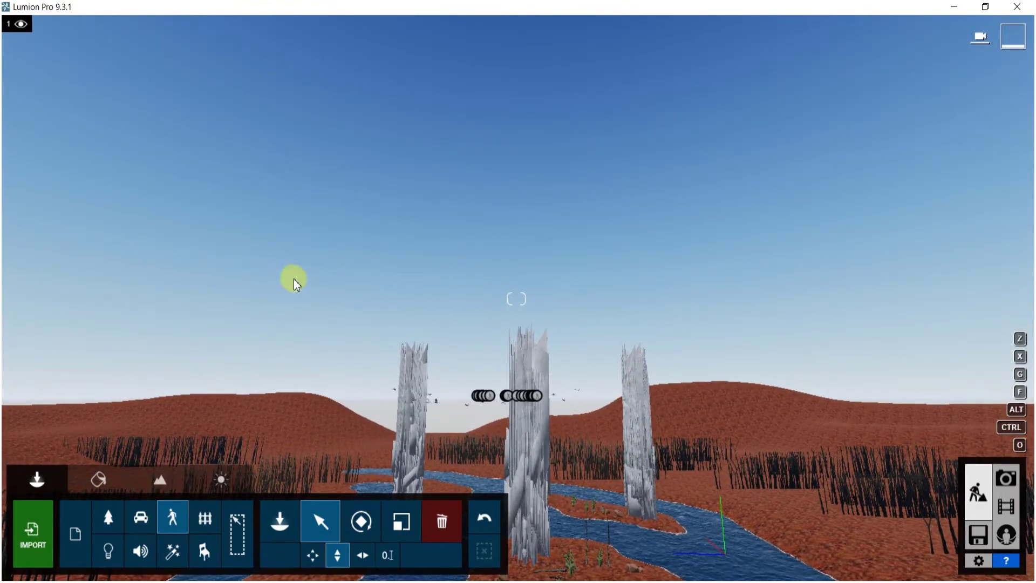
pyautogui.keyDown('ctrl'); pyautogui.moveTo(292, 278); pyautogui.dragTo(694, 452); pyautogui.keyUp('ctrl')
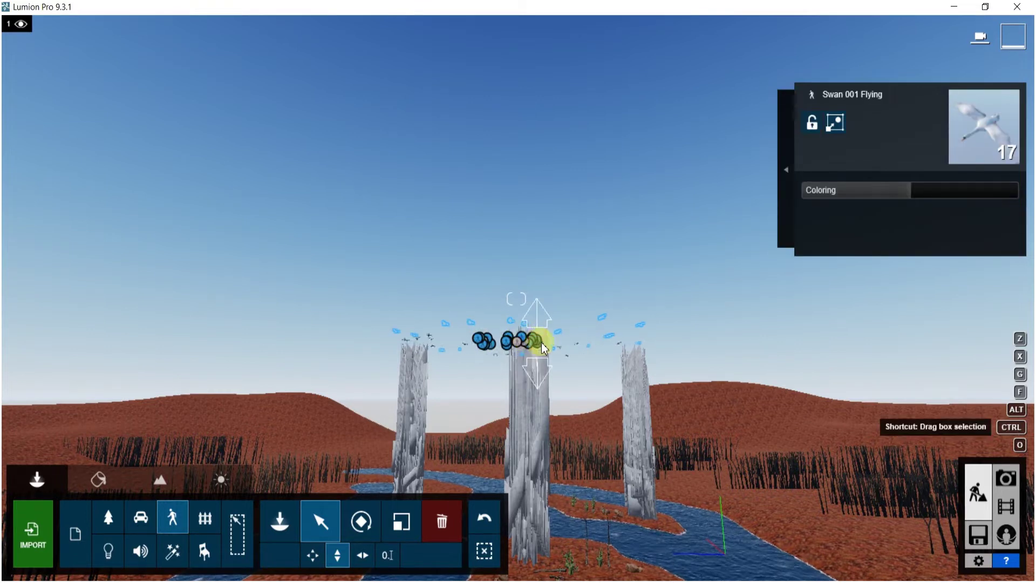
# - Vary the heights of individual swans in the flock, lowering one well below the others between the towers
pyautogui.click(510, 344)
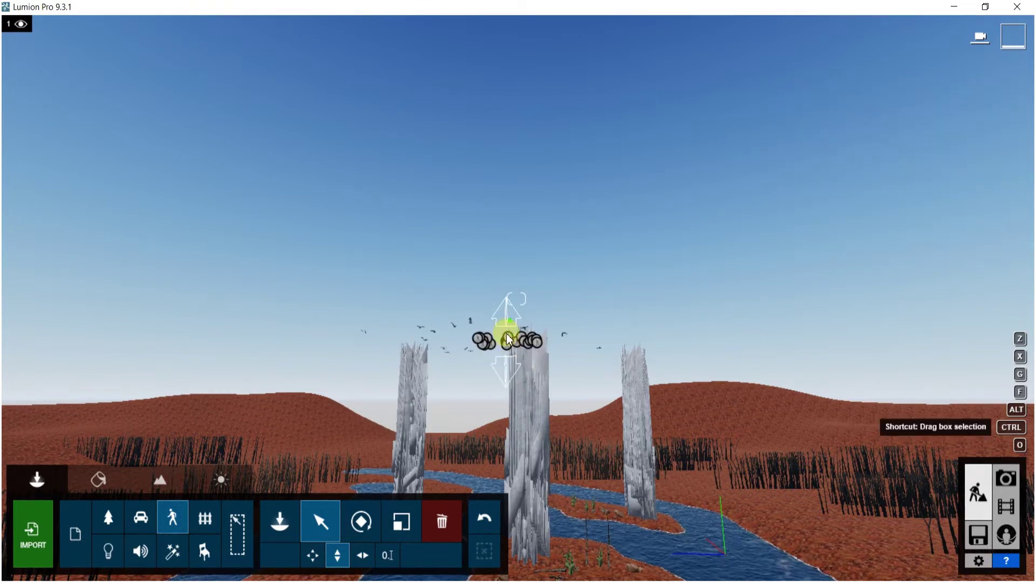
pyautogui.click(491, 340)
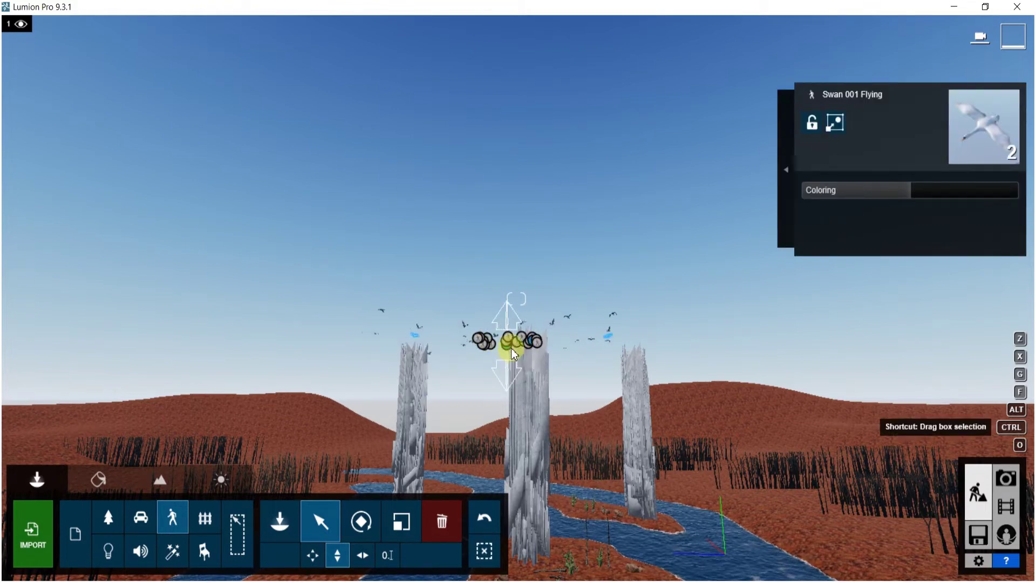
pyautogui.keyDown('ctrl'); pyautogui.click(511, 343); pyautogui.keyUp('ctrl')
pyautogui.keyDown('ctrl'); pyautogui.click(487, 350); pyautogui.keyUp('ctrl')
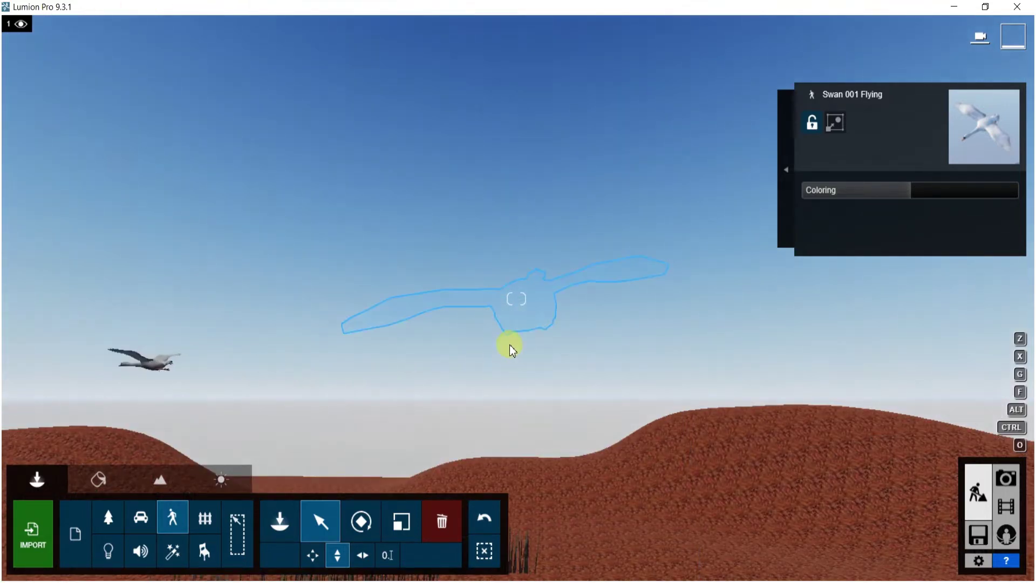
pyautogui.moveTo(510, 344); pyautogui.dragTo(529, 241, button='right')
pyautogui.press('s')
pyautogui.moveTo(468, 281); pyautogui.dragTo(447, 291, button='right')
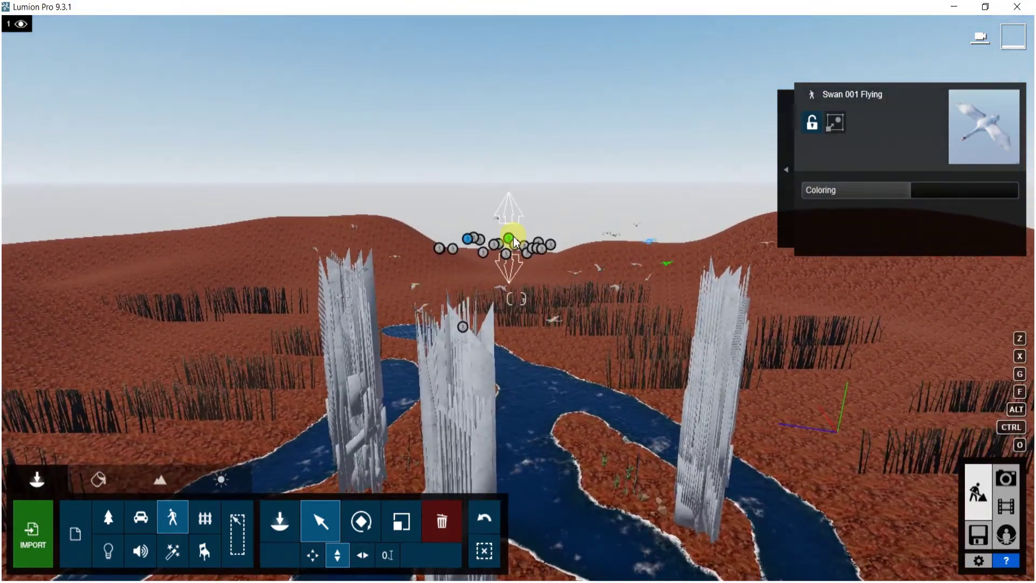
pyautogui.moveTo(512, 237); pyautogui.dragTo(515, 314)
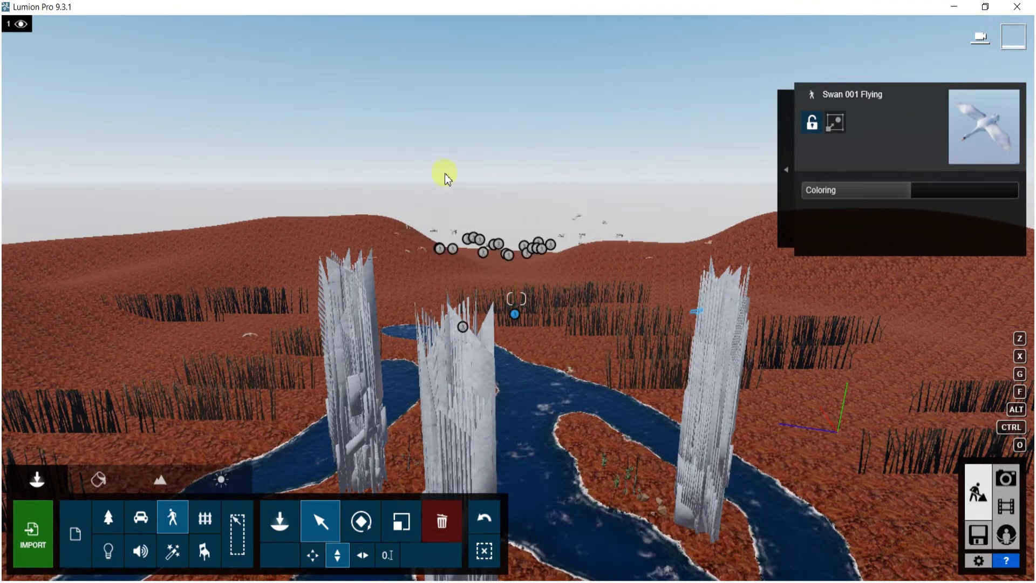
# - Select three more swans from the flock and lower them together to roughly mid-tower height
pyautogui.click(495, 248)
pyautogui.press('ctrl')
pyautogui.keyDown('ctrl'); pyautogui.click(541, 251); pyautogui.keyUp('ctrl')
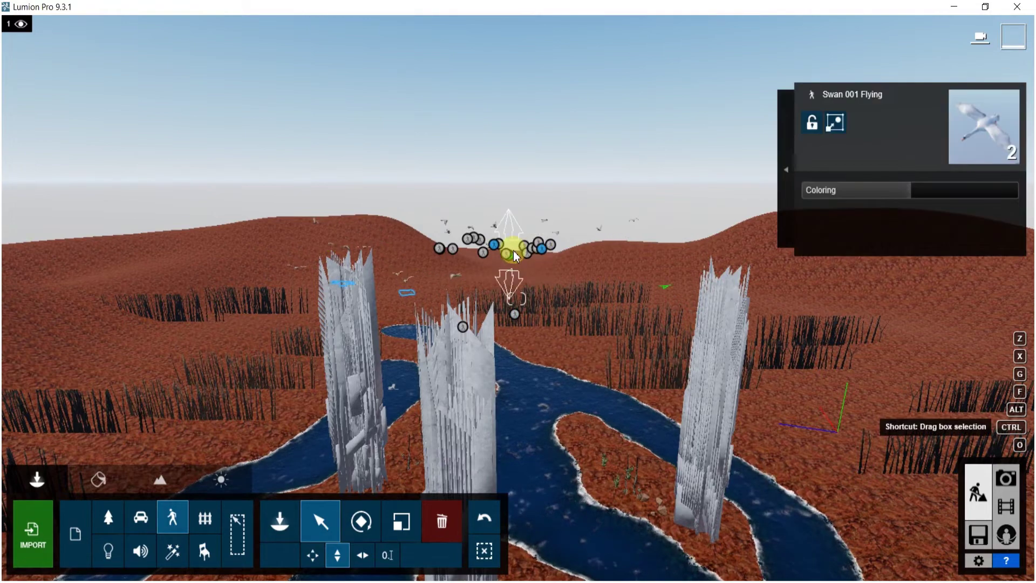
pyautogui.moveTo(471, 246); pyautogui.dragTo(473, 277)
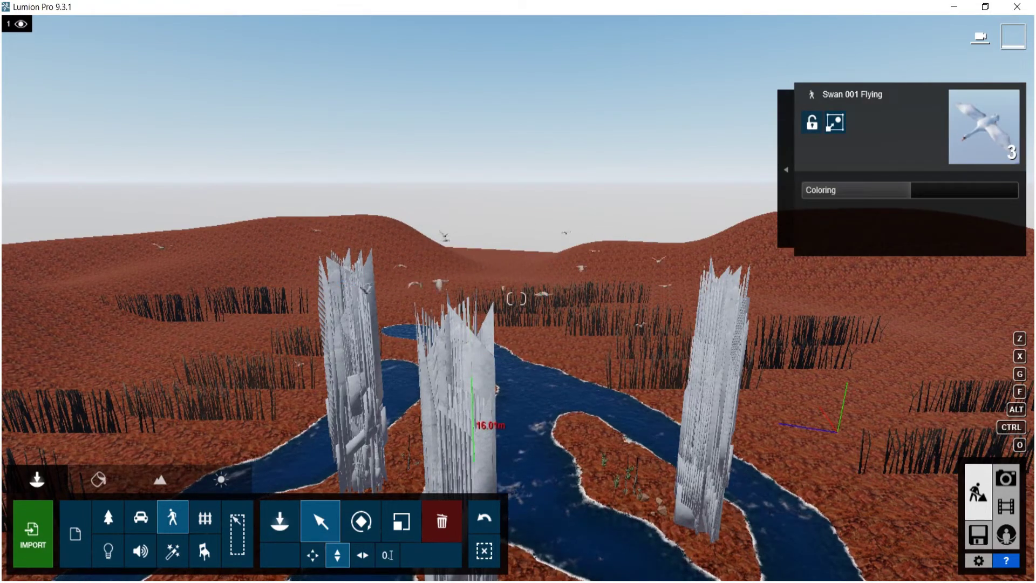
pyautogui.moveTo(473, 377); pyautogui.dragTo(471, 378)
# - Examine how the swans are distributed around the towers from a low viewpoint over the river
pyautogui.moveTo(243, 372); pyautogui.dragTo(207, 449, button='right')
pyautogui.press('w')
pyautogui.moveTo(254, 354); pyautogui.dragTo(488, 309, button='right')
pyautogui.press('s')
pyautogui.press('w')
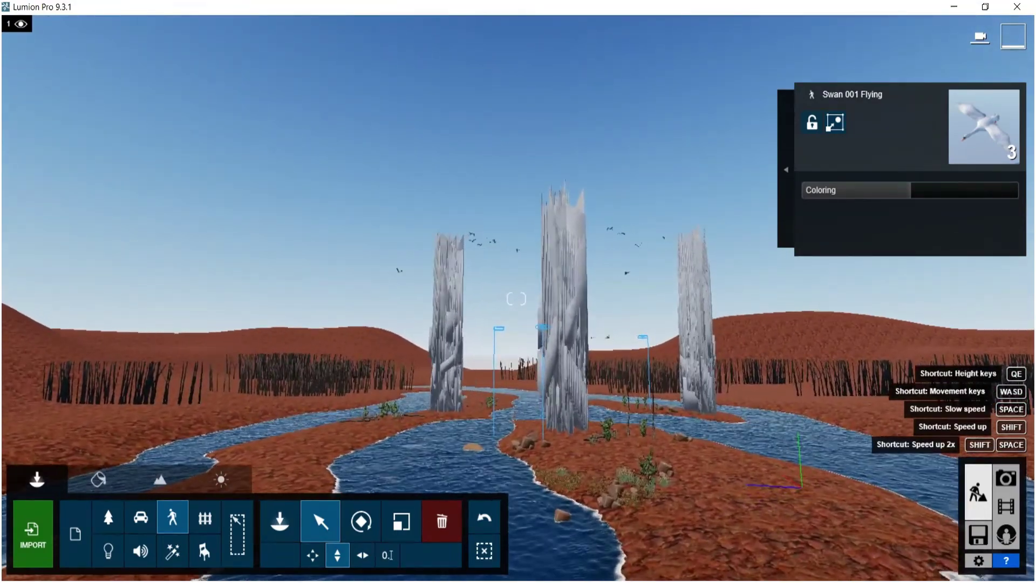
pyautogui.press('w')
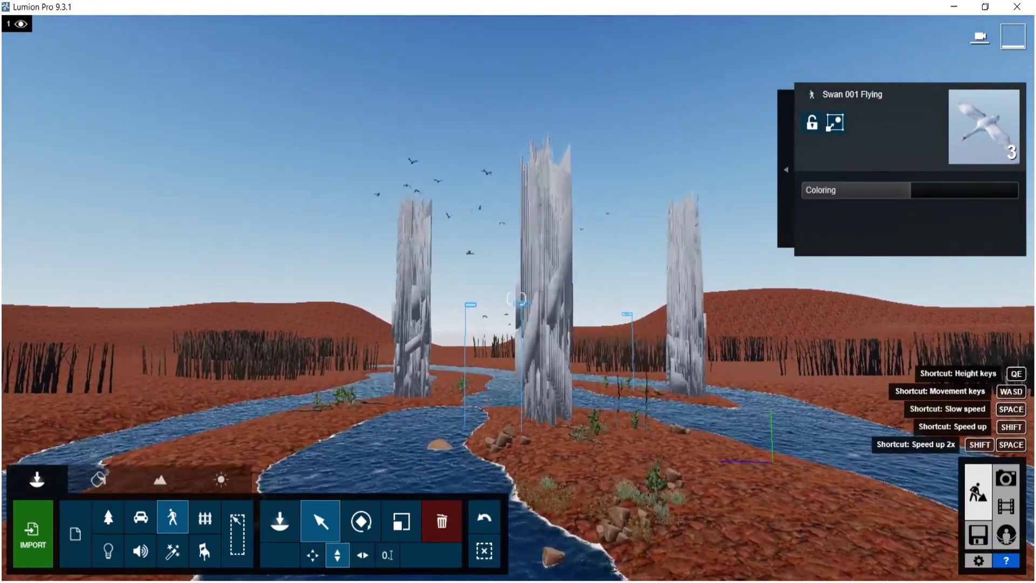
pyautogui.press('w')
pyautogui.press('s')
pyautogui.moveTo(303, 336); pyautogui.dragTo(319, 317, button='right')
pyautogui.press('s')
pyautogui.moveTo(662, 467); pyautogui.dragTo(669, 499, button='right')
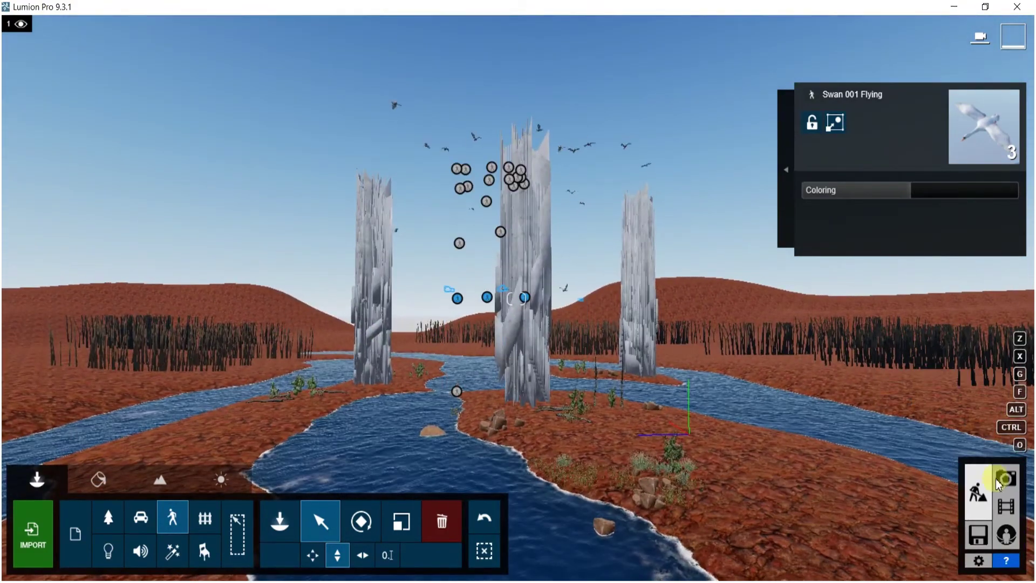
# - Switch to Photo mode and restore the saved camera of Photo 1
pyautogui.click(999, 482)
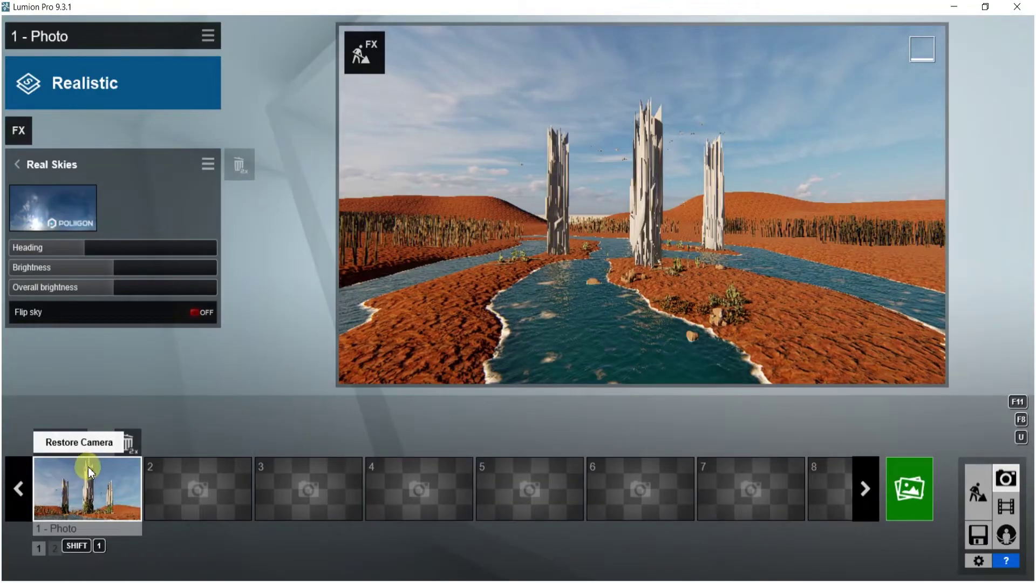
pyautogui.click(89, 469)
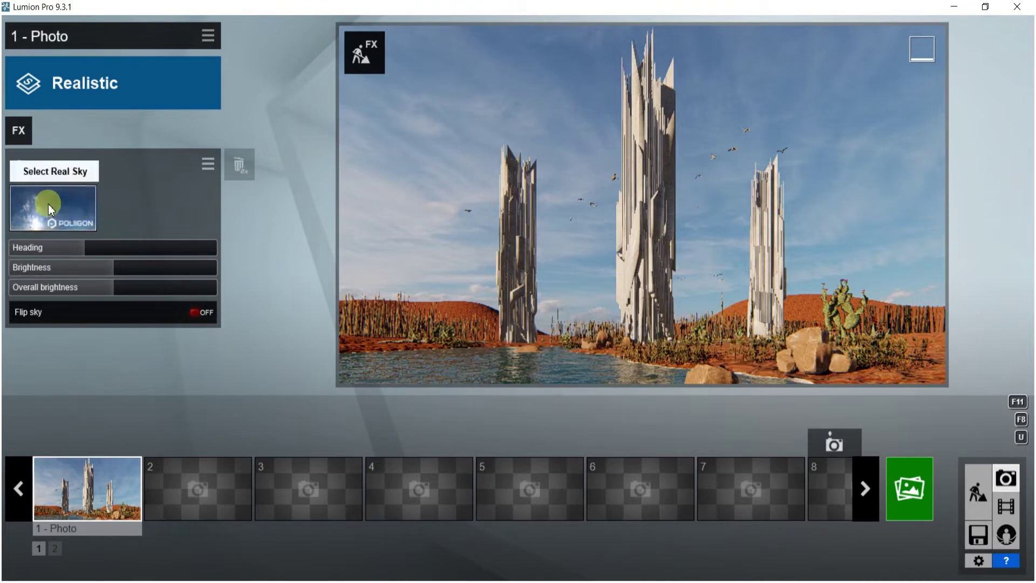
# - Try the first Evening sky in the Real Skies effect with its heading turned to about 7
pyautogui.click(65, 196)
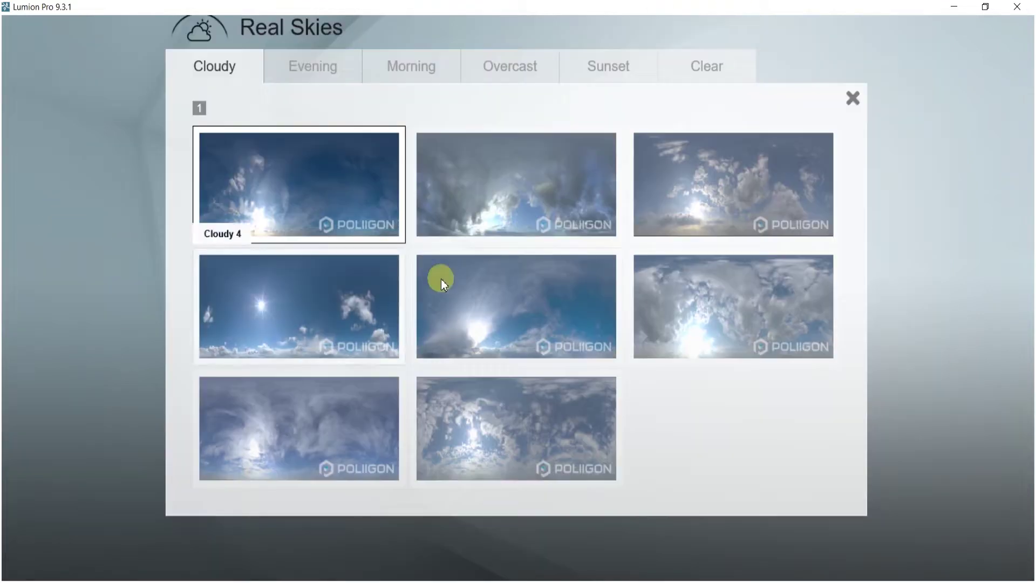
pyautogui.click(299, 70)
pyautogui.click(284, 196)
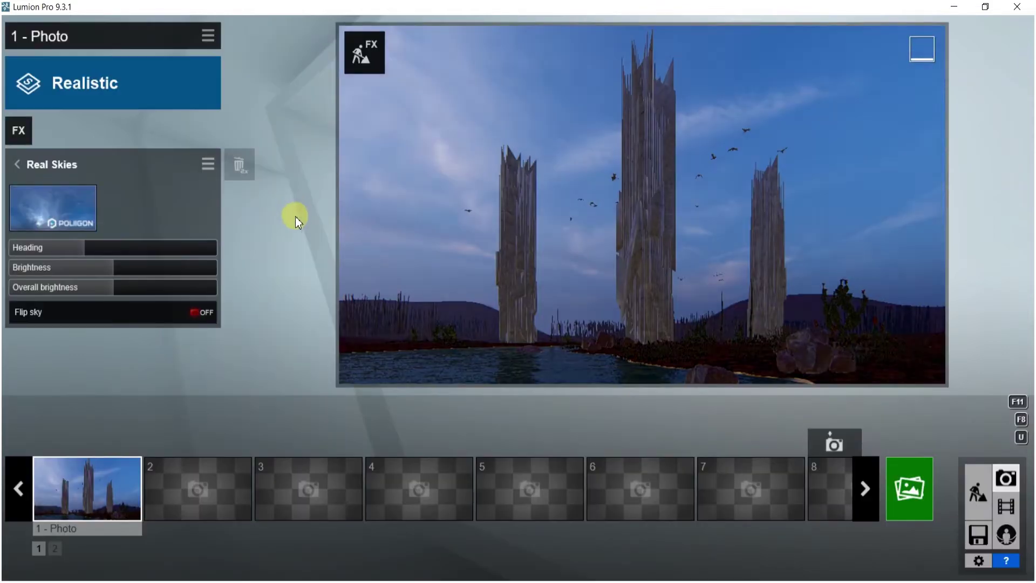
pyautogui.moveTo(77, 254); pyautogui.dragTo(118, 244)
# - Switch to the Evening sky with an orange glow low on the horizon and set its heading to about 131
pyautogui.click(62, 206)
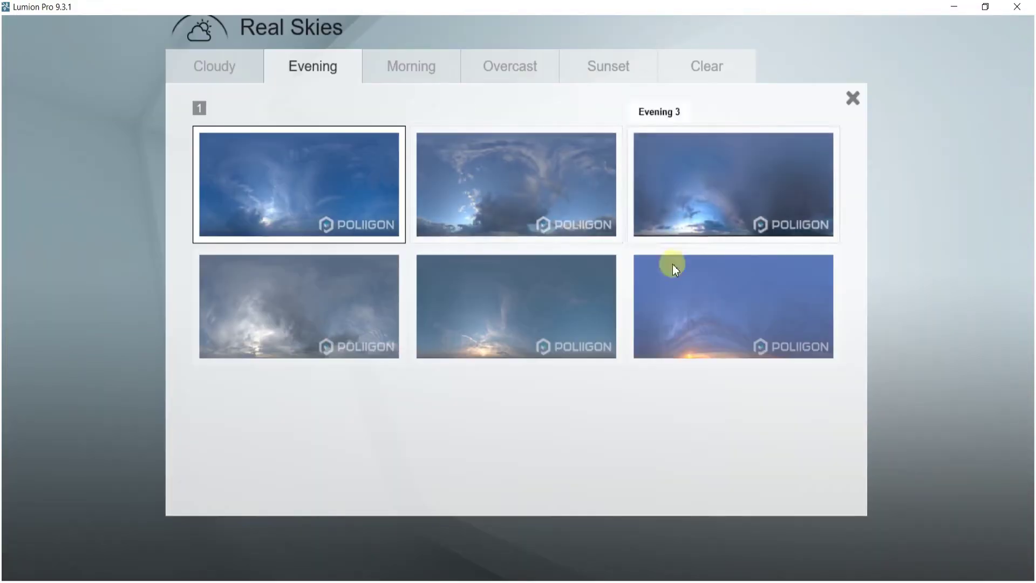
pyautogui.click(491, 348)
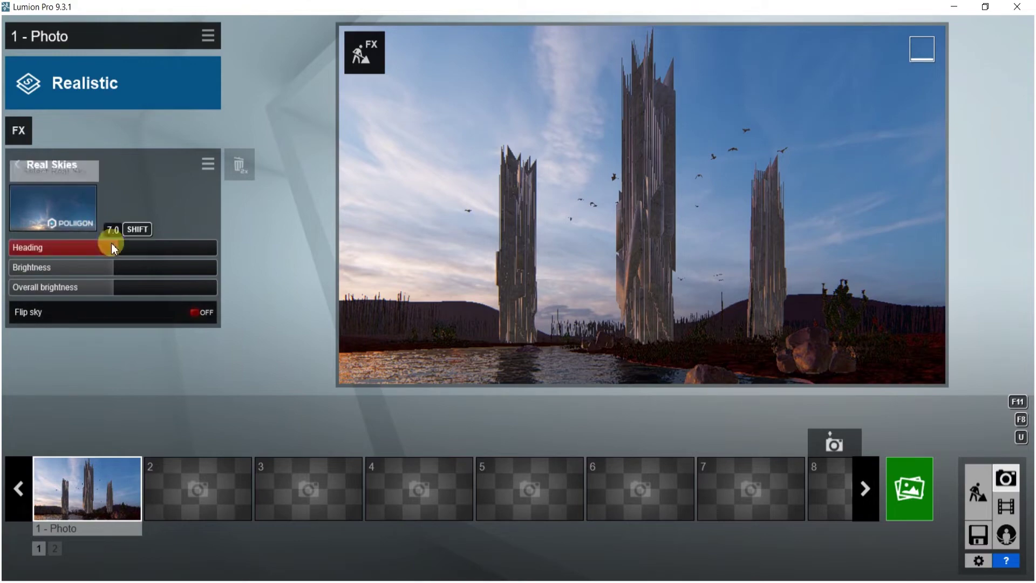
pyautogui.moveTo(113, 254); pyautogui.dragTo(183, 263)
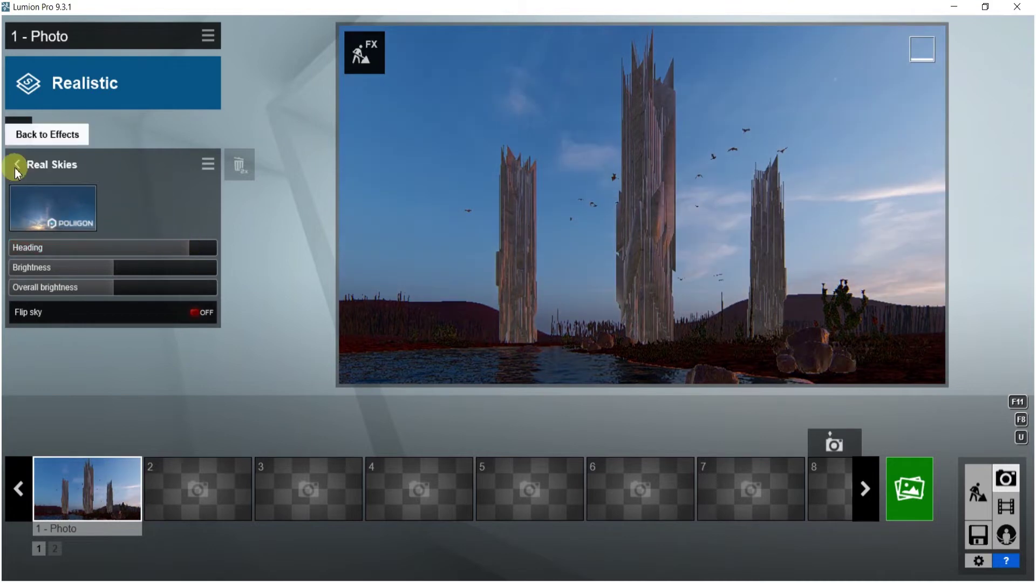
# - Replace the real sky with the Morning sky that has sunlit clouds around a low sun
pyautogui.click(17, 164)
pyautogui.click(81, 167)
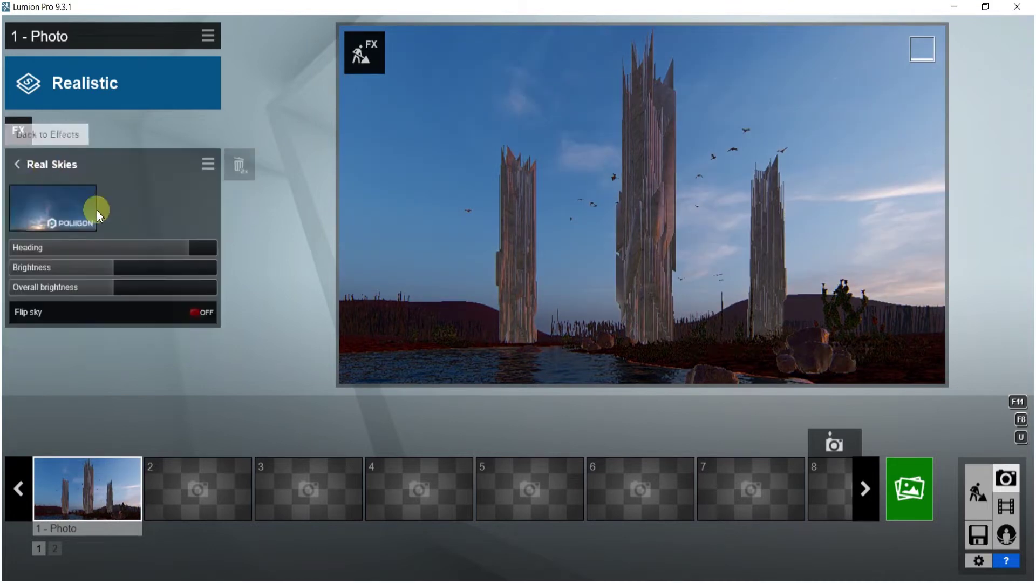
pyautogui.click(89, 210)
pyautogui.click(400, 68)
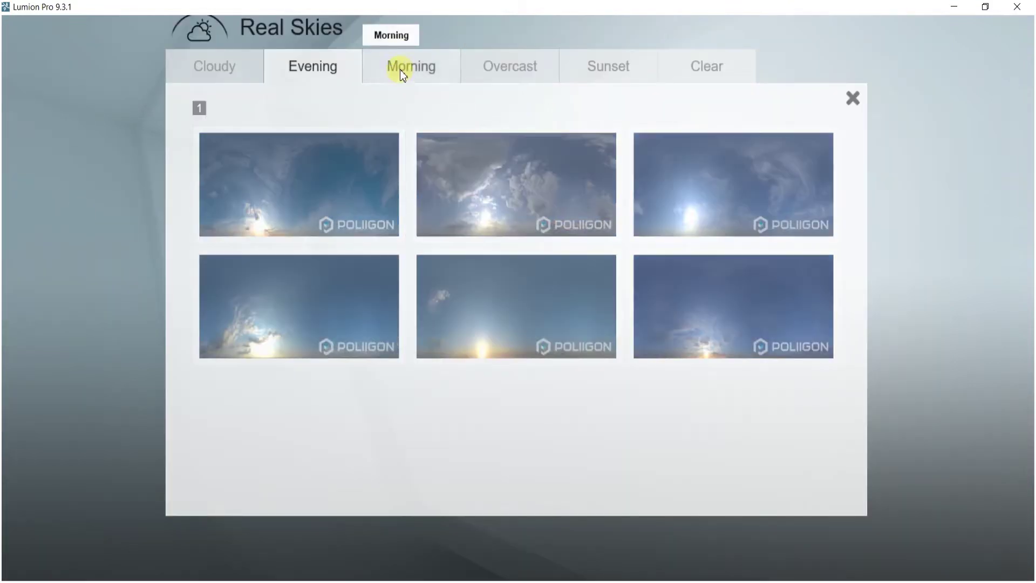
pyautogui.click(281, 313)
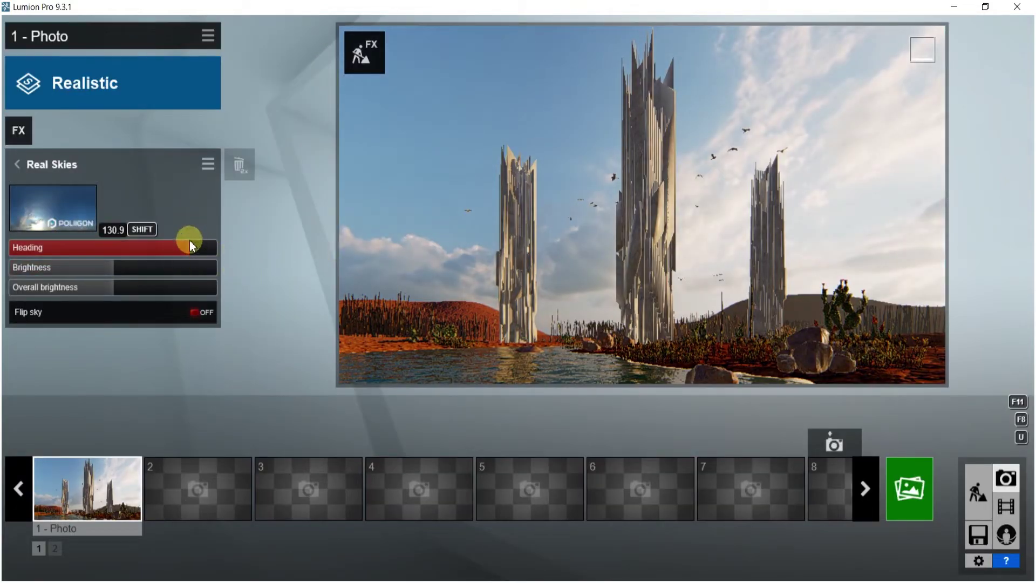
# - Turn the Morning sky's heading to about -34 and lower the sky brightness slightly
pyautogui.moveTo(187, 241); pyautogui.dragTo(94, 251)
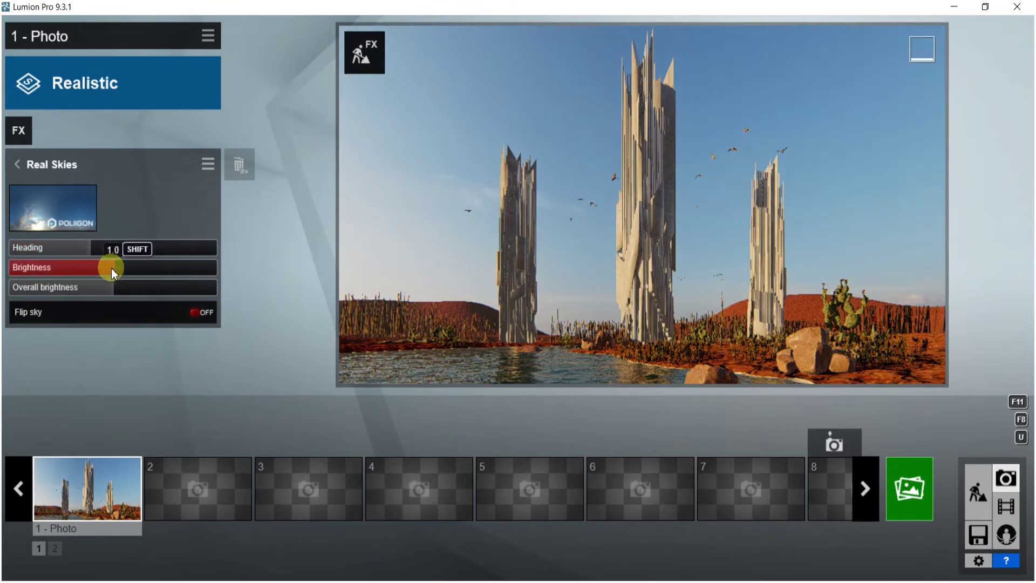
pyautogui.moveTo(124, 273); pyautogui.dragTo(96, 254)
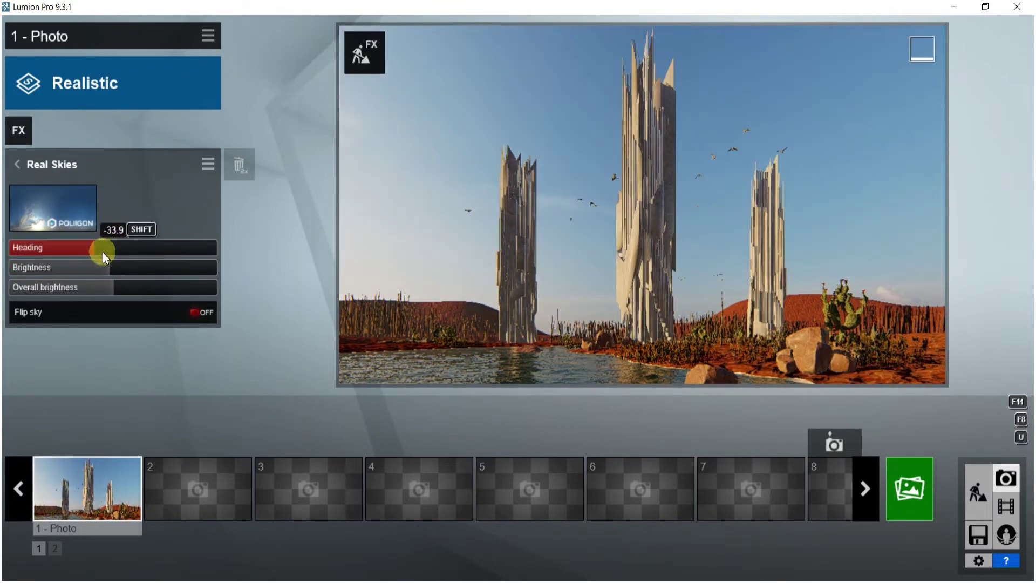
# - Render the current shot at Desktop size, 1920x1080, overwriting 50.jpg in the BOOK folder
pyautogui.click(909, 490)
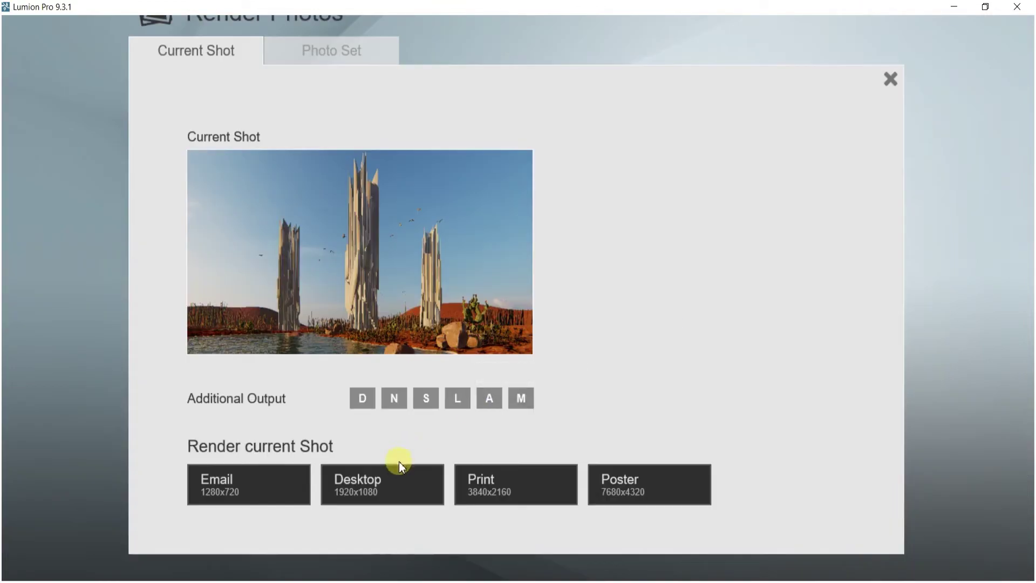
pyautogui.click(391, 478)
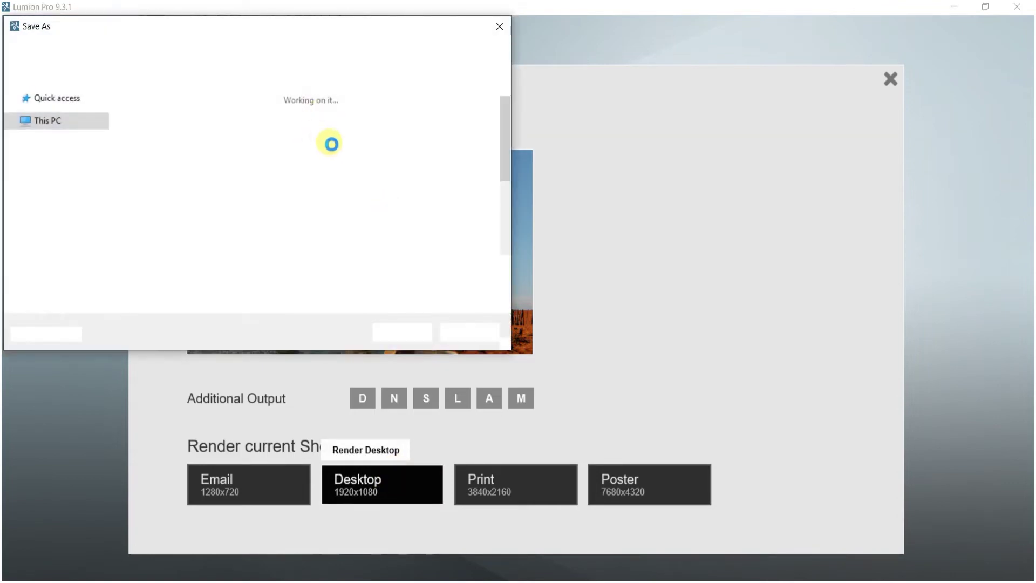
pyautogui.scroll(-10, 269, 173)
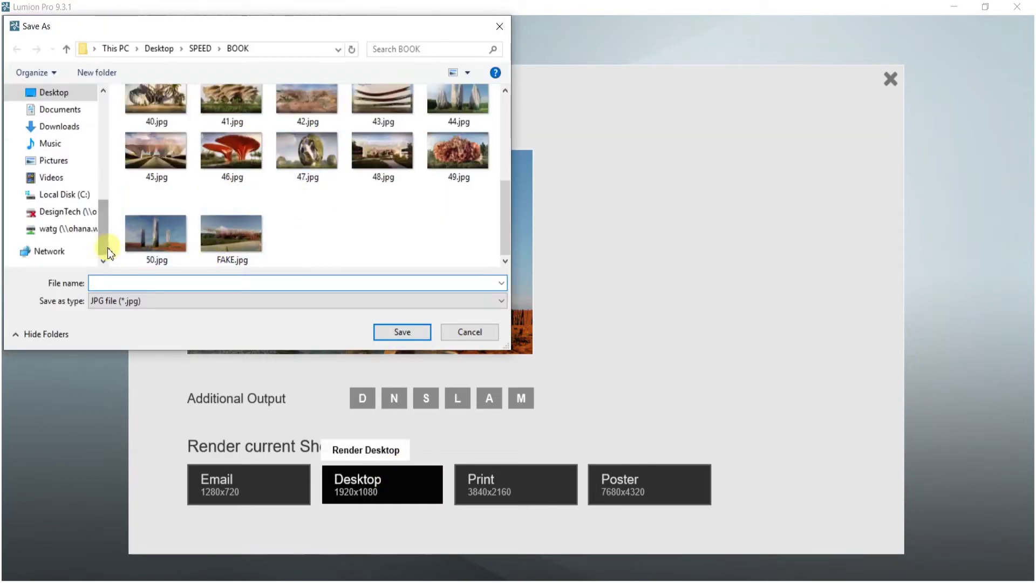
pyautogui.click(132, 249)
pyautogui.click(400, 332)
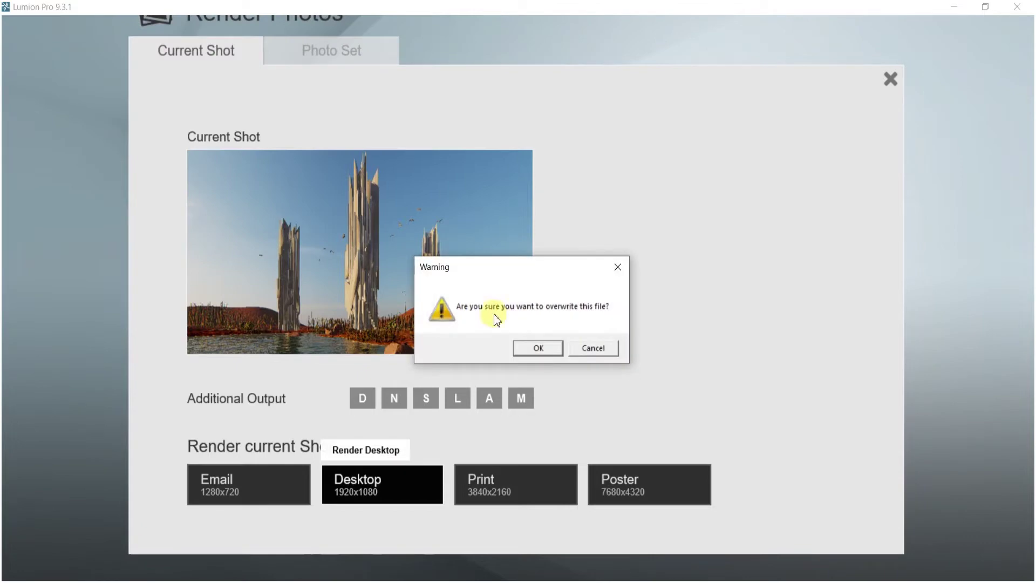
pyautogui.click(537, 348)
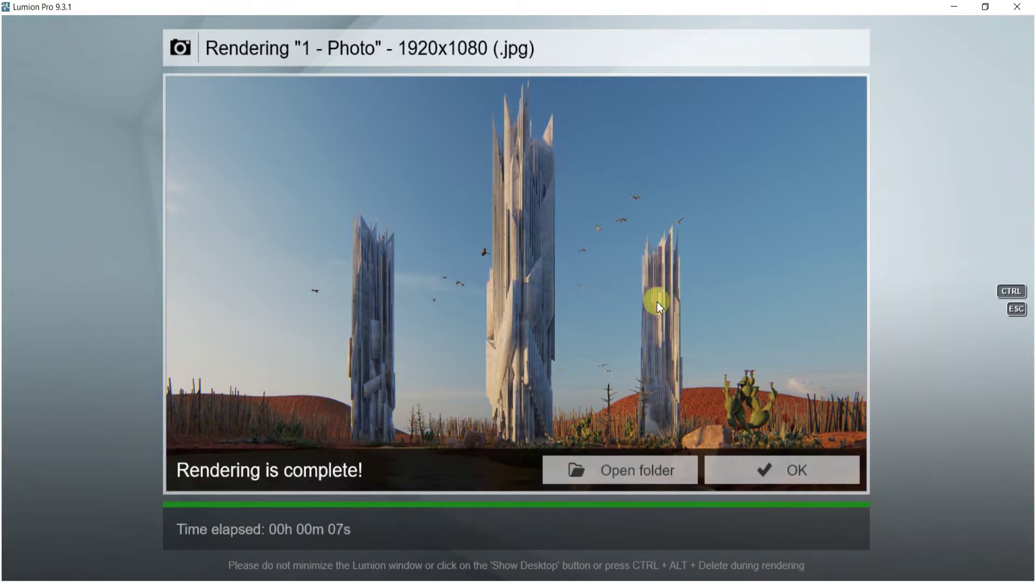
pyautogui.click(769, 465)
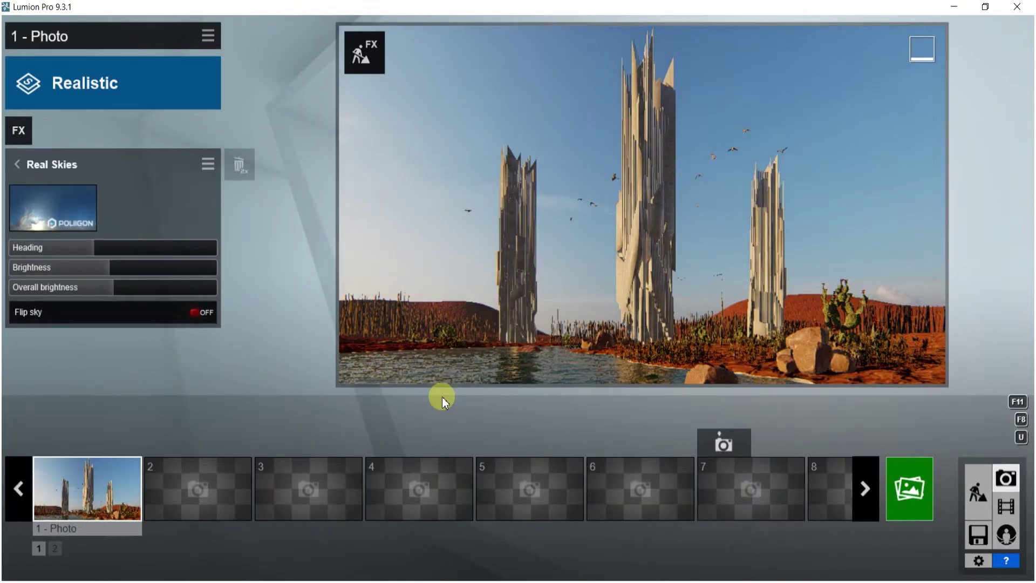
# - Replace the real sky with the third Morning sky and reduce its heading slightly to spread the wispy clouds around the towers
pyautogui.click(22, 205)
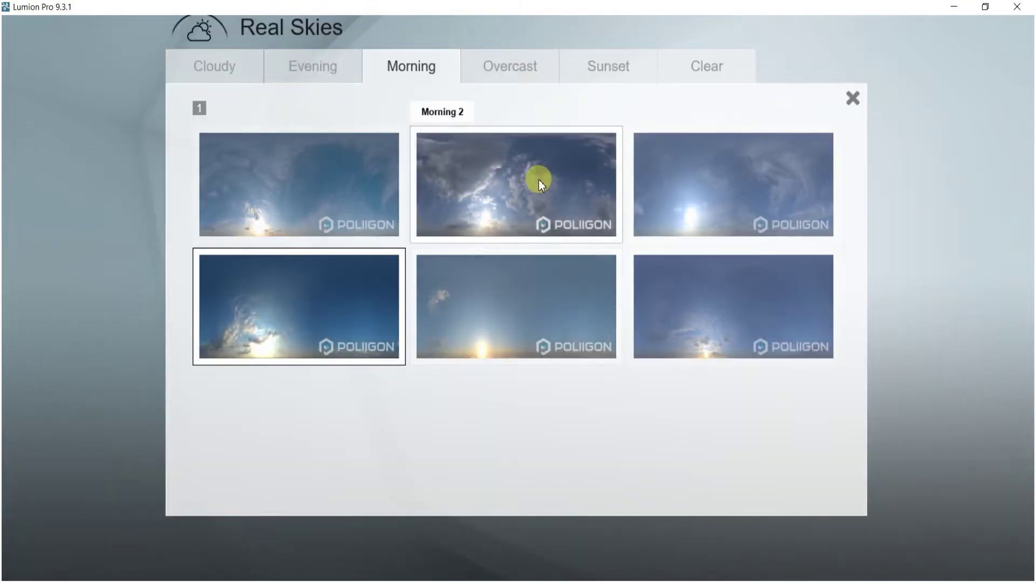
pyautogui.click(677, 167)
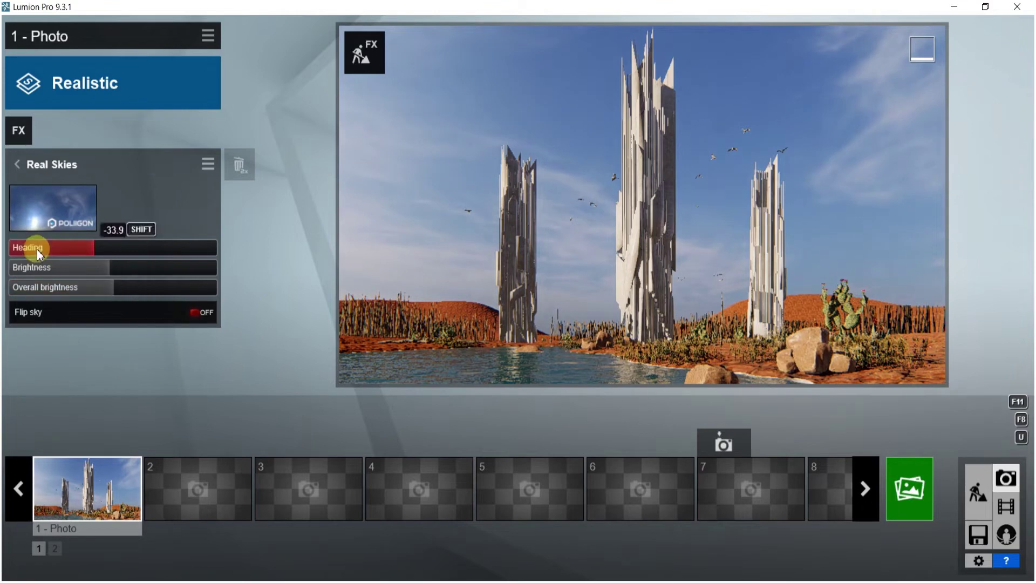
pyautogui.moveTo(91, 247); pyautogui.dragTo(96, 247)
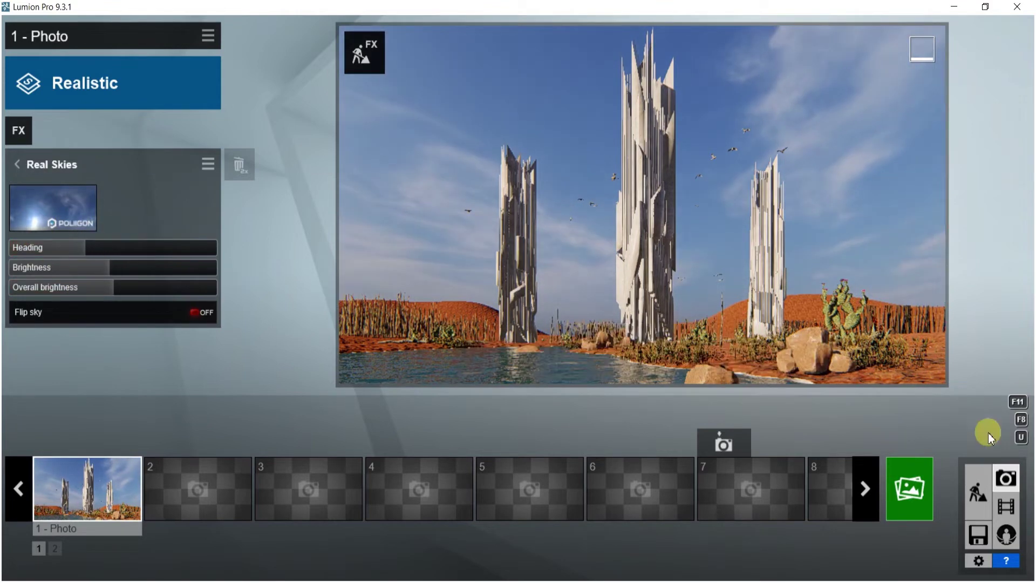
# - Render the shot with the new Morning sky at 1920x1080 and save it over 50.jpg
pyautogui.click(919, 483)
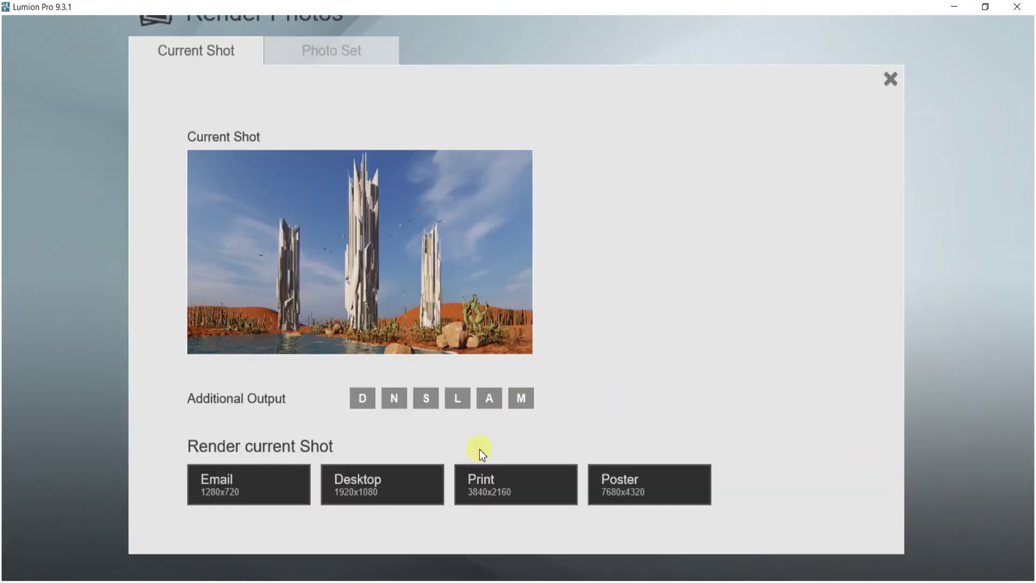
pyautogui.click(387, 482)
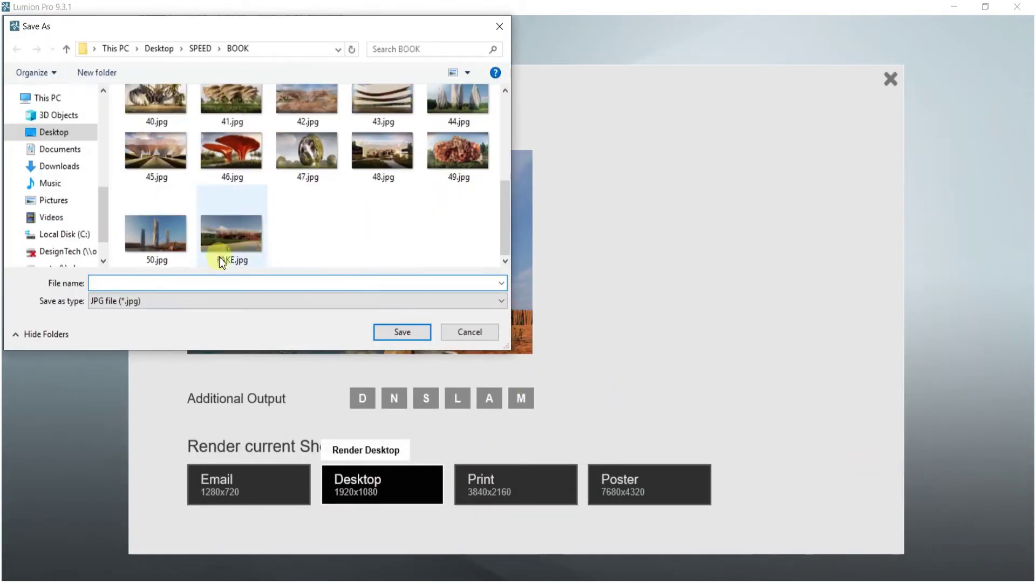
pyautogui.click(152, 249)
pyautogui.click(378, 332)
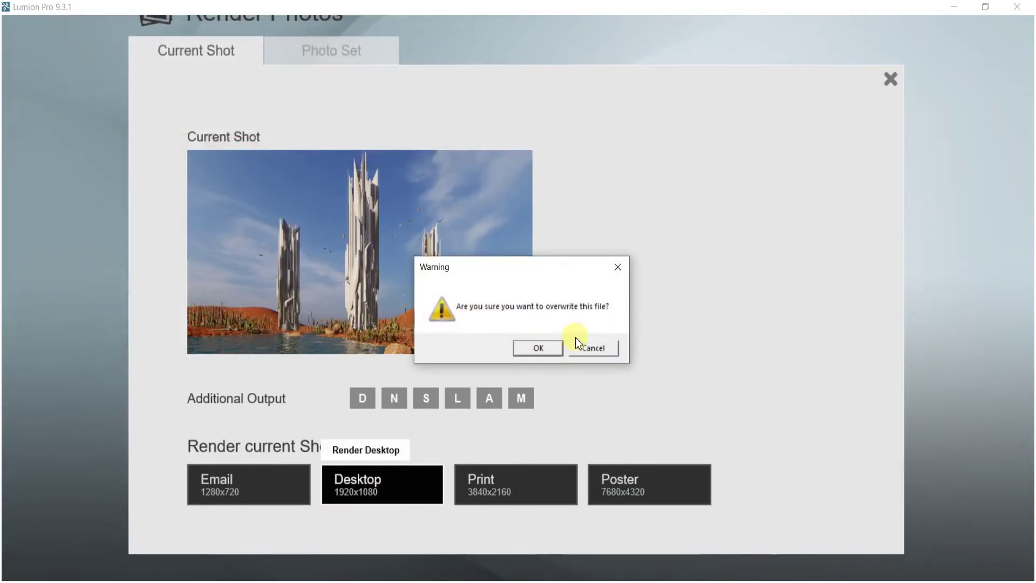
pyautogui.click(552, 348)
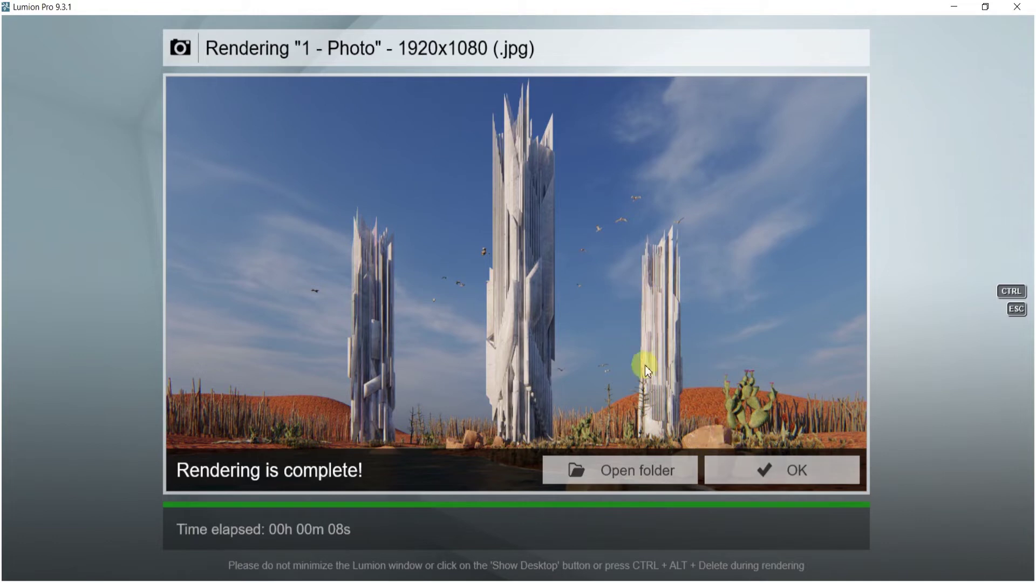
pyautogui.click(786, 471)
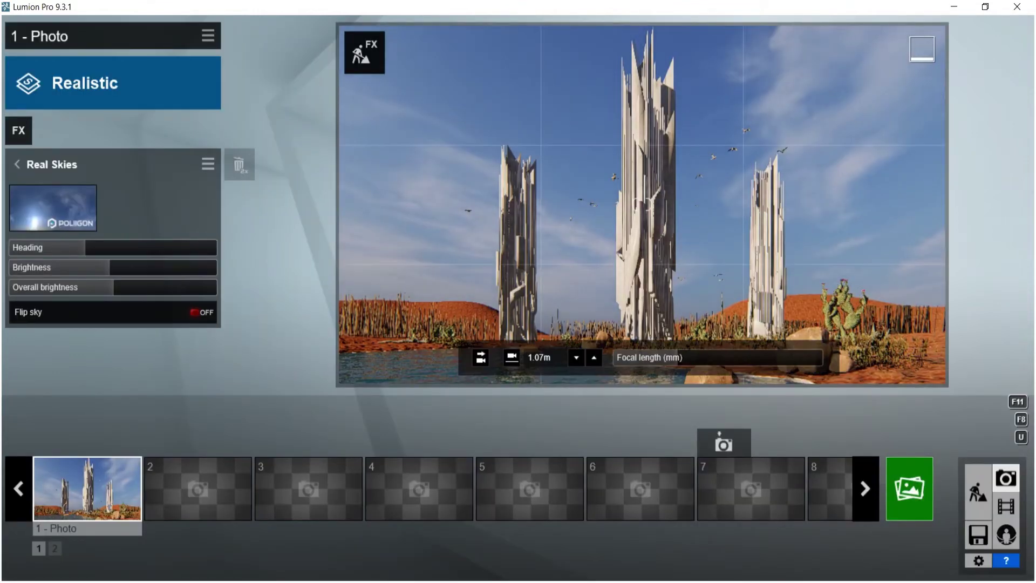
# - Tilt the photo camera slightly upward and store the view as the camera of Photo 1
pyautogui.moveTo(642, 204); pyautogui.dragTo(644, 194, button='right')
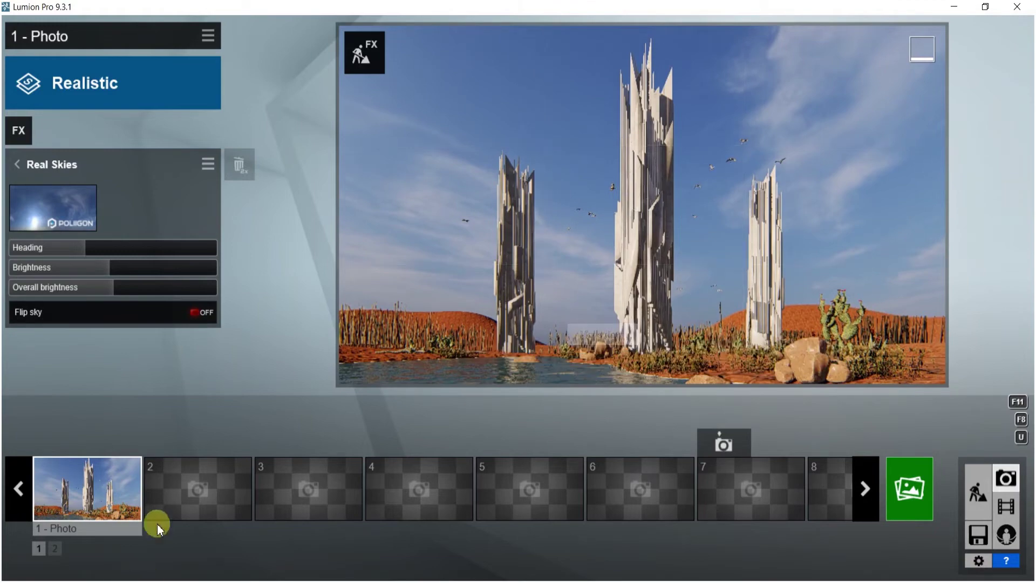
pyautogui.moveTo(88, 446)
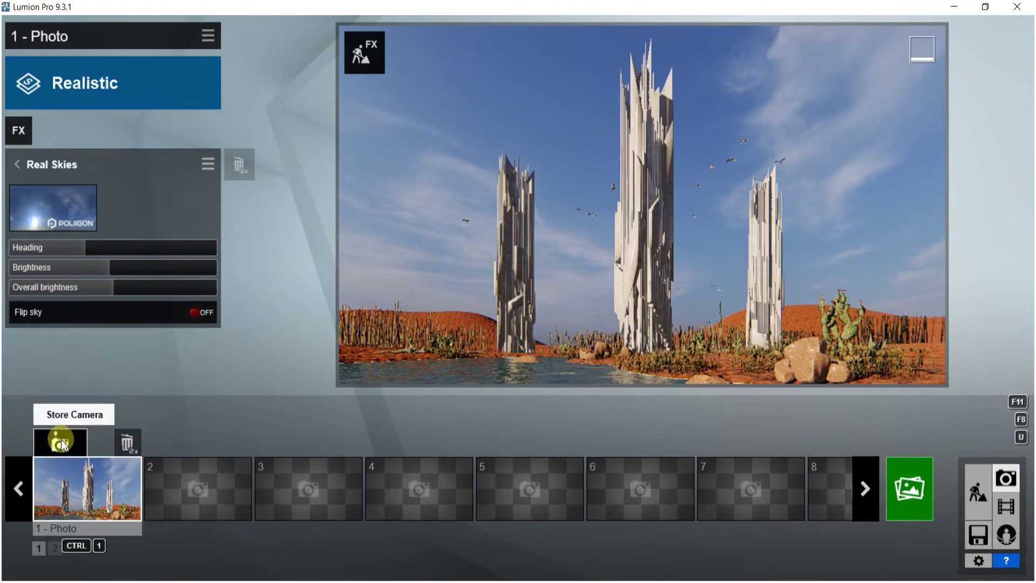
pyautogui.click(63, 447)
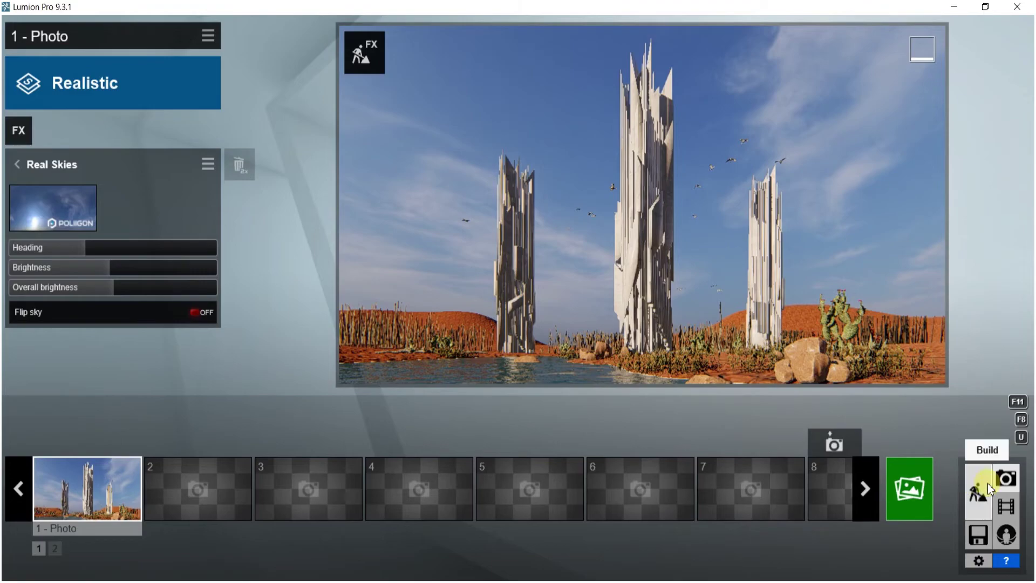
# - In Build mode, move the Stone 036 rock to the right side of the boulder group below the cactus
pyautogui.click(979, 495)
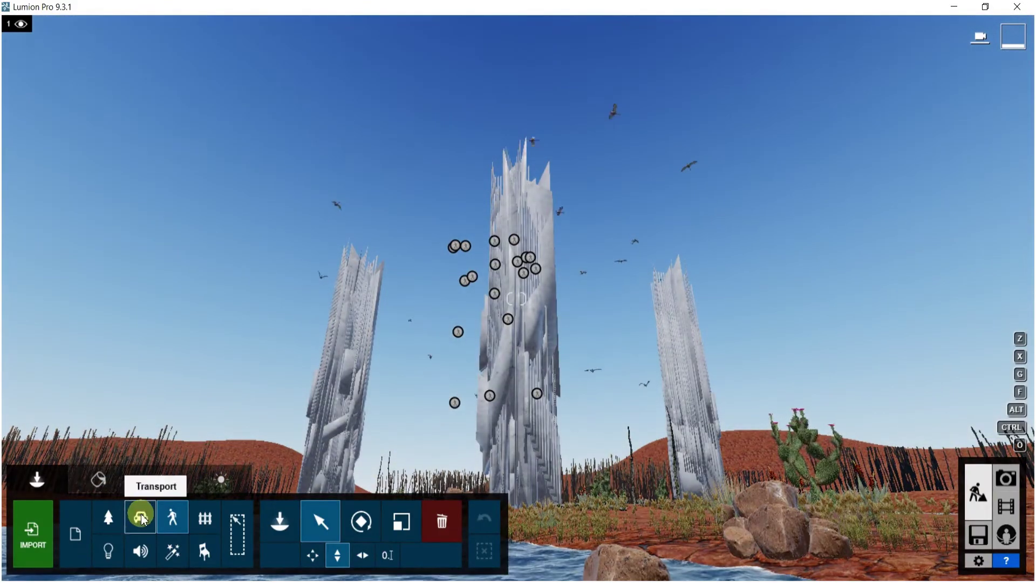
pyautogui.click(103, 529)
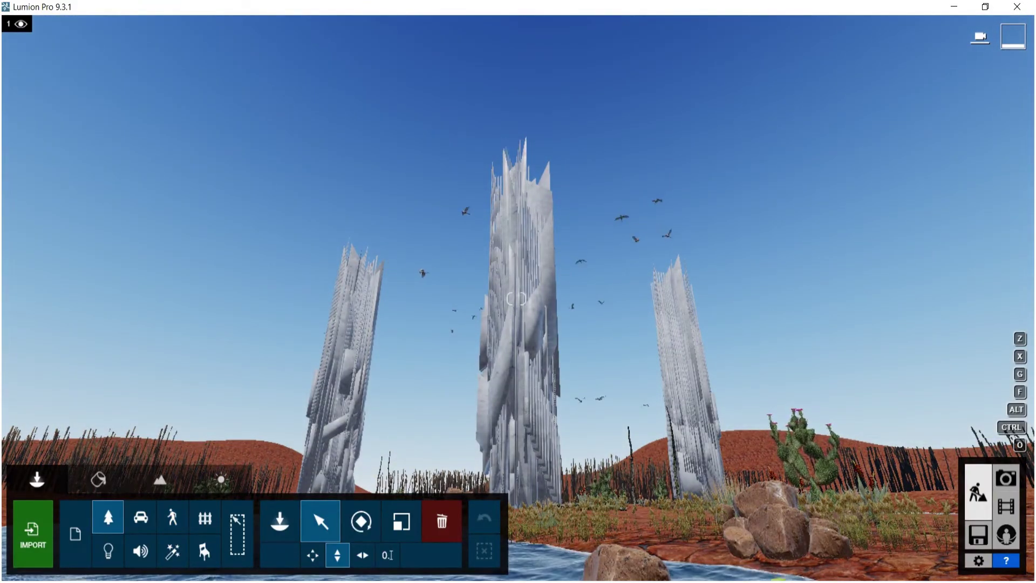
pyautogui.click(806, 556)
pyautogui.click(805, 556)
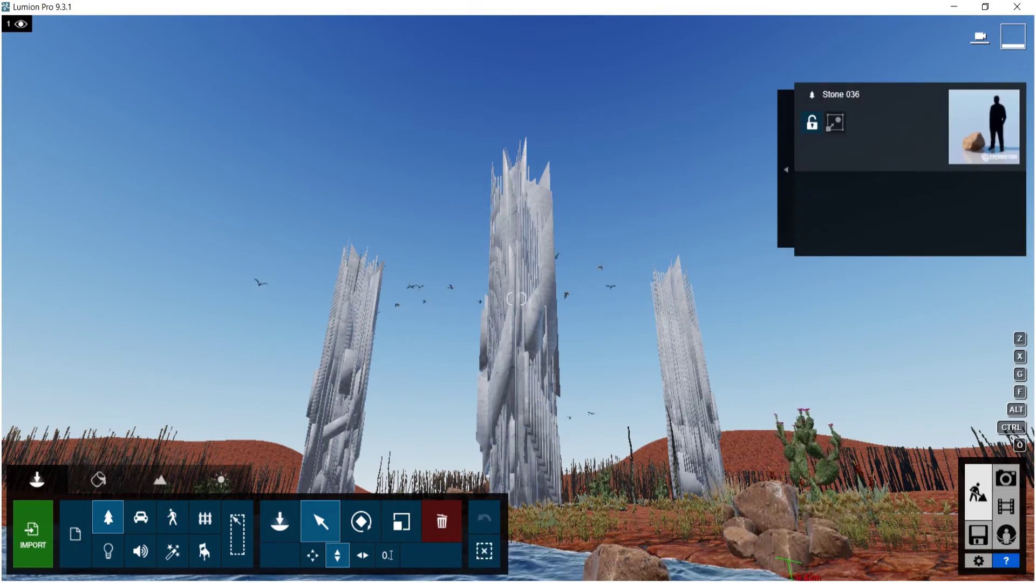
pyautogui.moveTo(788, 562); pyautogui.dragTo(833, 572)
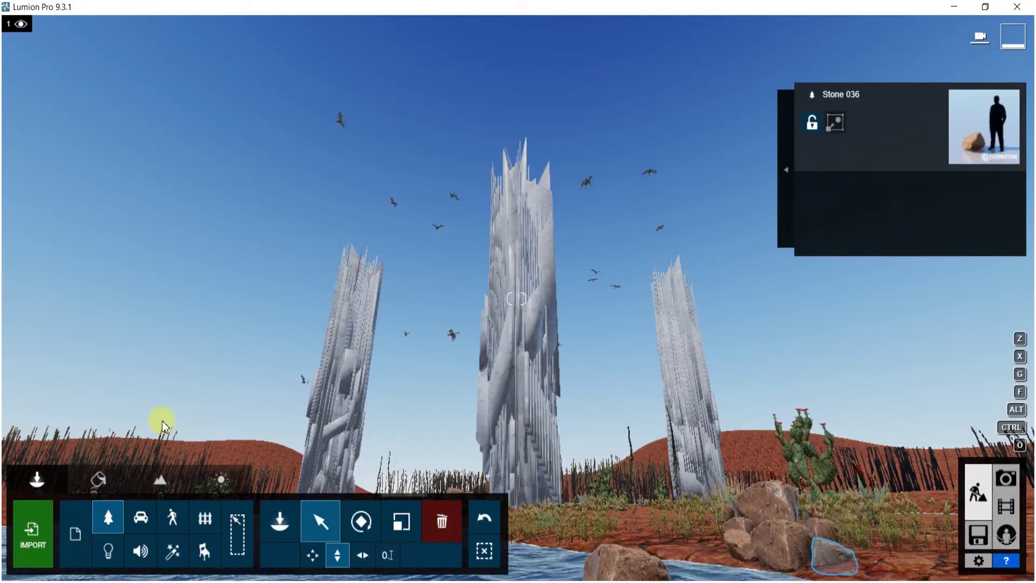
# - Raise the foliage ground level of the towers' marble material to about 43.2 m so leaves cover their bases, and save the material
pyautogui.click(98, 479)
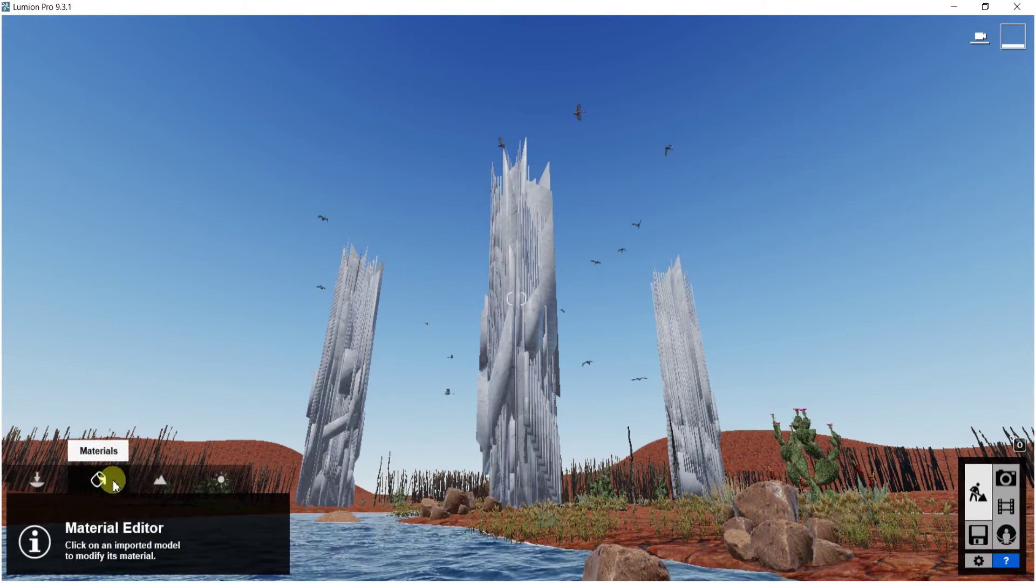
pyautogui.click(507, 368)
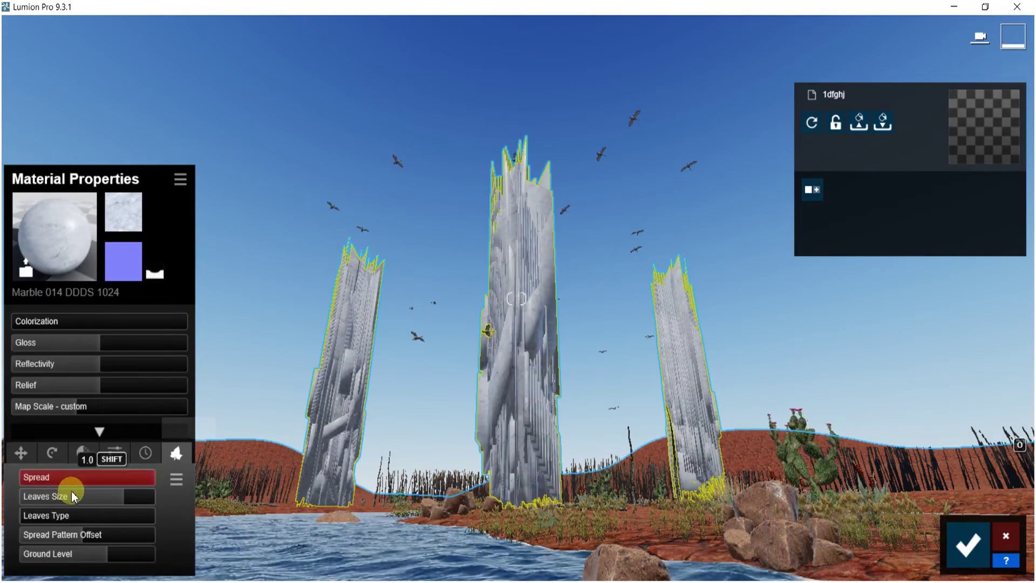
pyautogui.moveTo(107, 555); pyautogui.dragTo(177, 569)
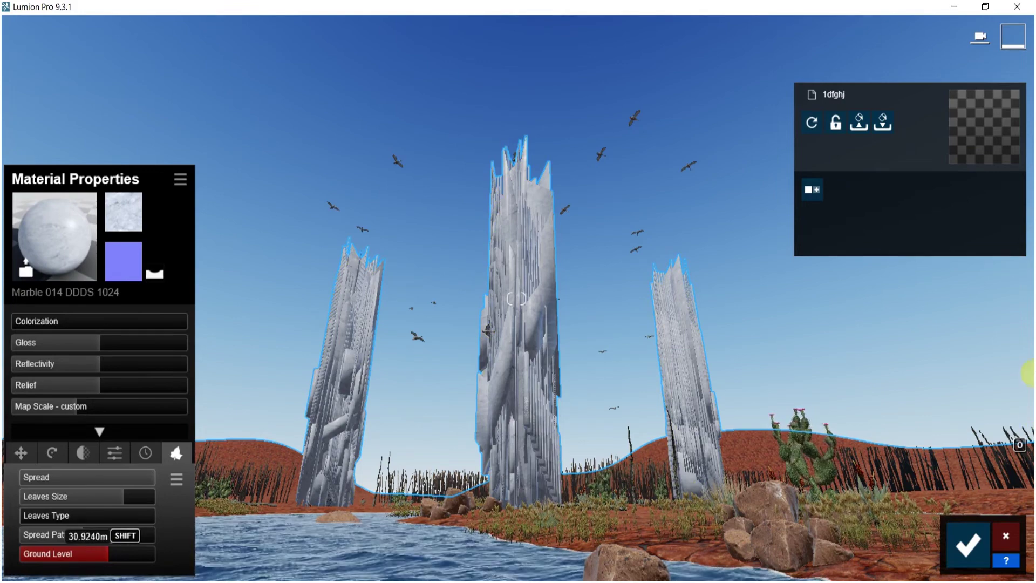
pyautogui.moveTo(1034, 2)
pyautogui.keyDown('shift'); pyautogui.mouseDown()
pyautogui.moveTo(856, 73)
pyautogui.moveTo(1034, 3)
pyautogui.moveTo(1018, 7)
pyautogui.mouseUp(); pyautogui.keyUp('shift')
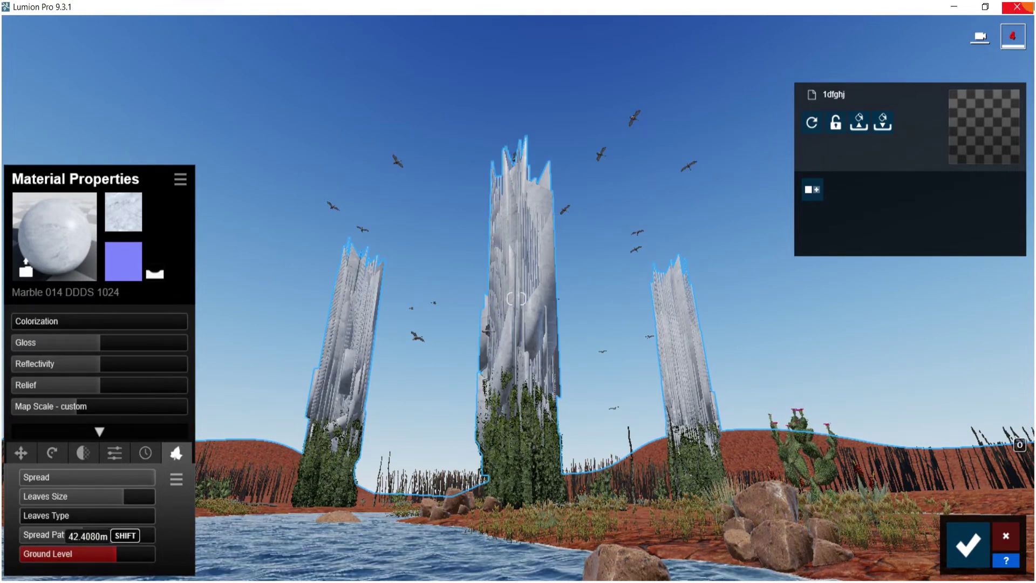
pyautogui.moveTo(1018, 6); pyautogui.dragTo(1018, 7)
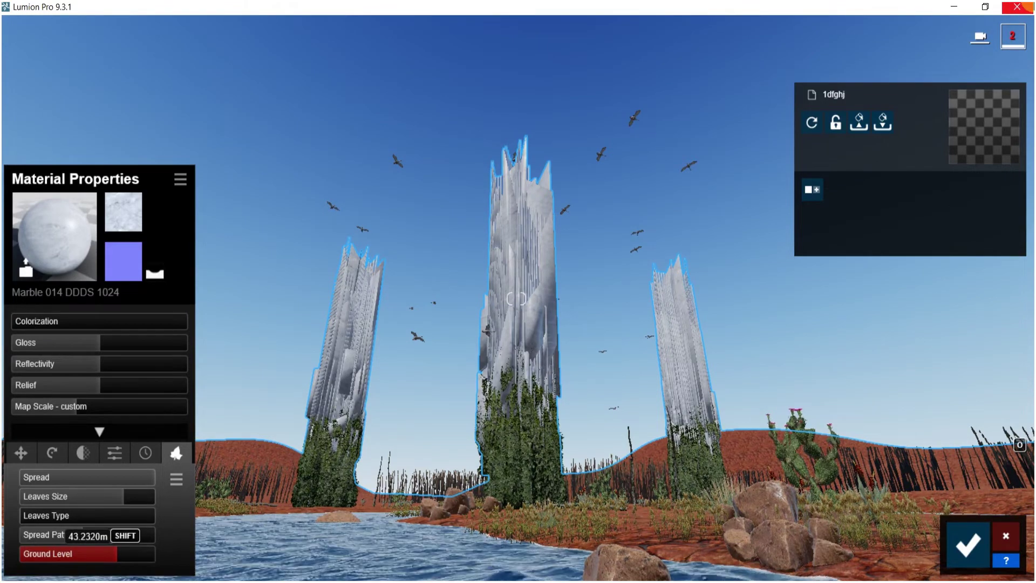
pyautogui.moveTo(948, 550); pyautogui.dragTo(951, 553)
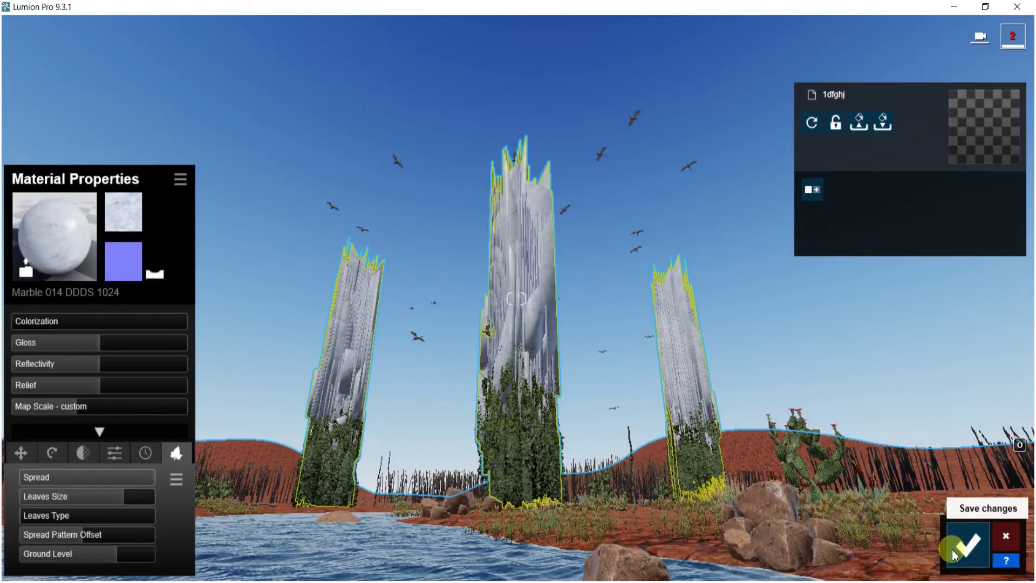
pyautogui.click(972, 546)
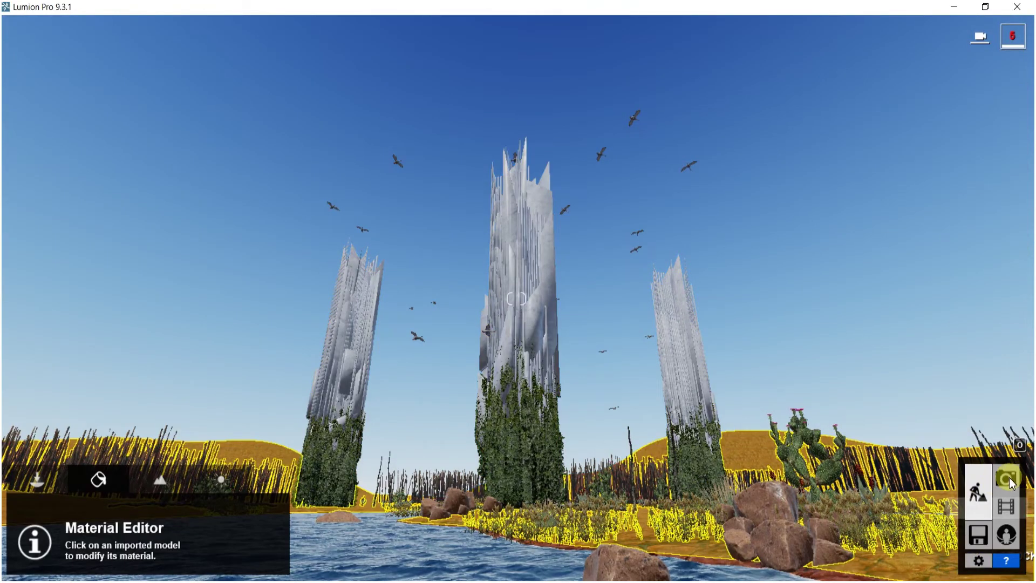
# - Return to Photo mode and restore the saved camera of Photo 1
pyautogui.click(1012, 484)
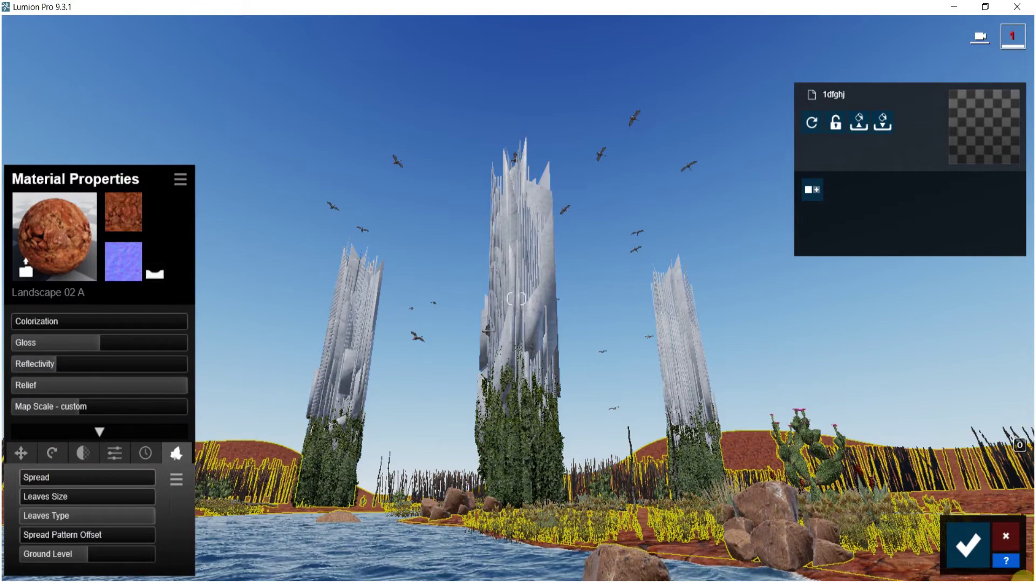
pyautogui.click(975, 546)
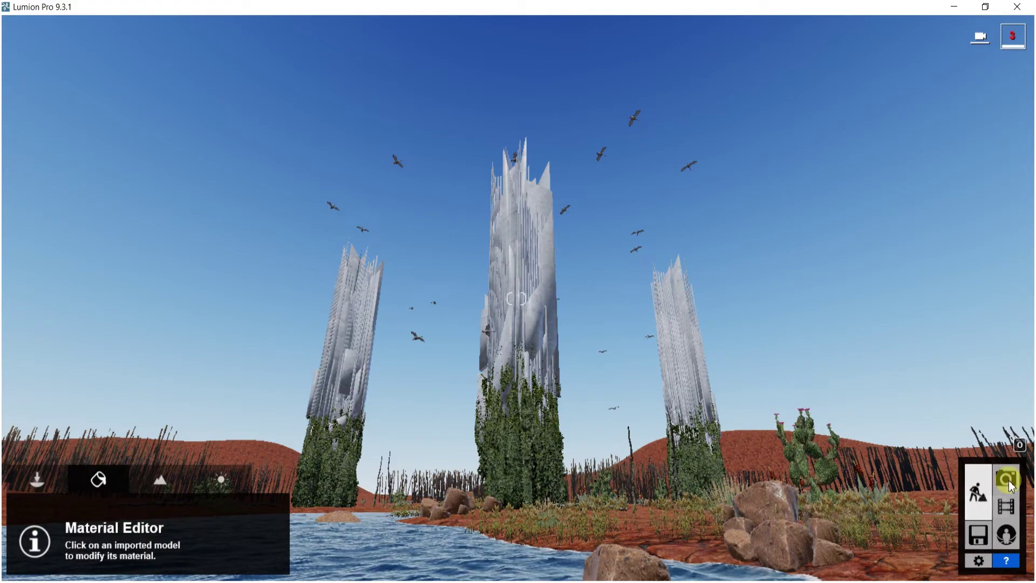
pyautogui.click(1009, 483)
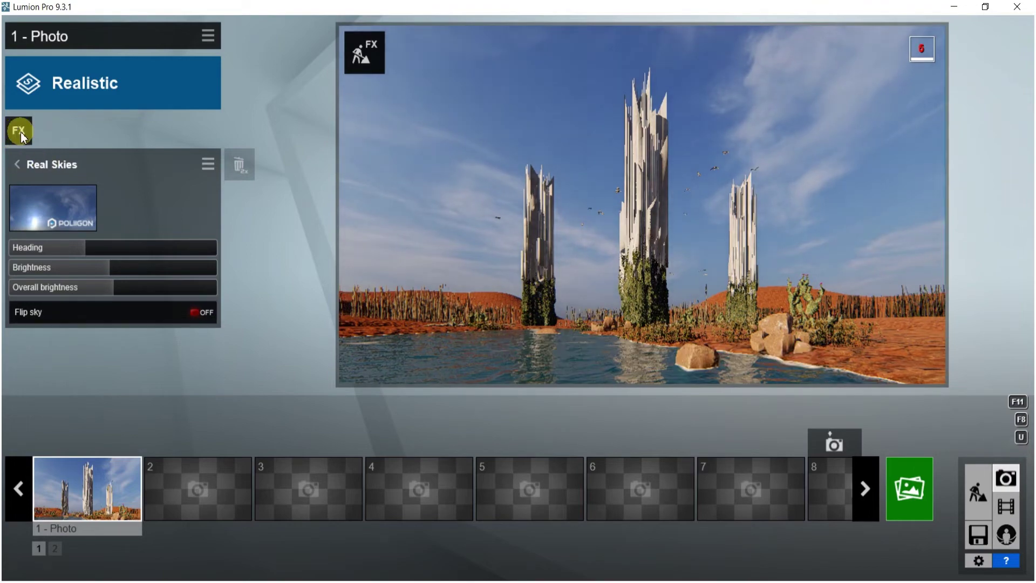
pyautogui.click(21, 133)
pyautogui.click(340, 142)
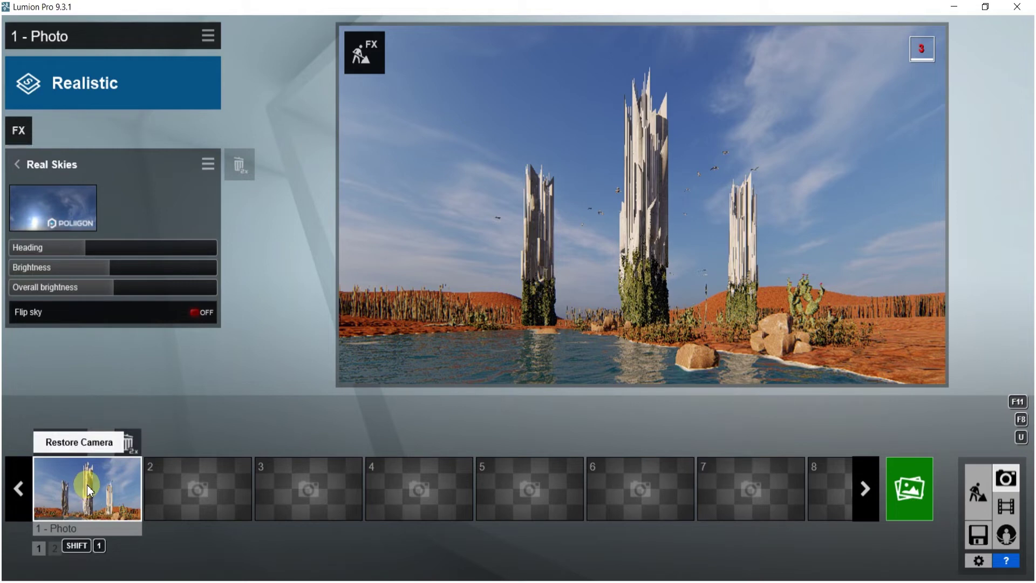
pyautogui.click(86, 485)
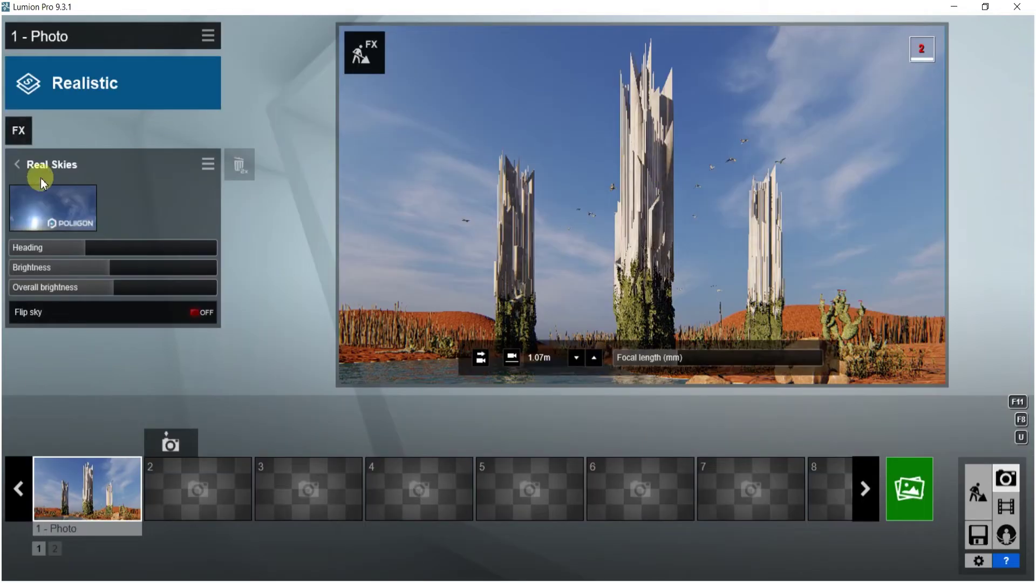
# - Add the Horizon Cloud weather effect to Photo 1
pyautogui.click(24, 135)
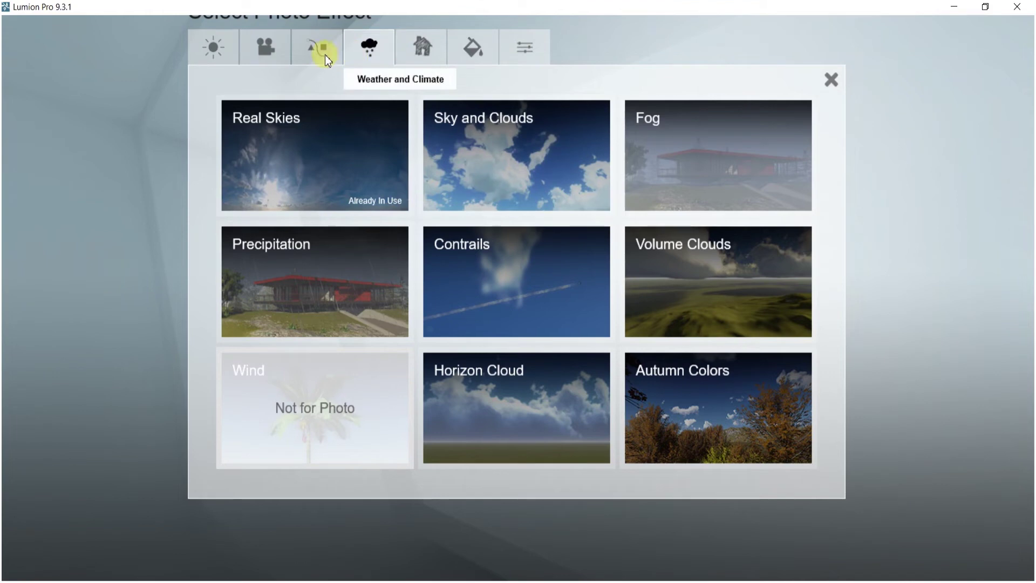
pyautogui.click(504, 420)
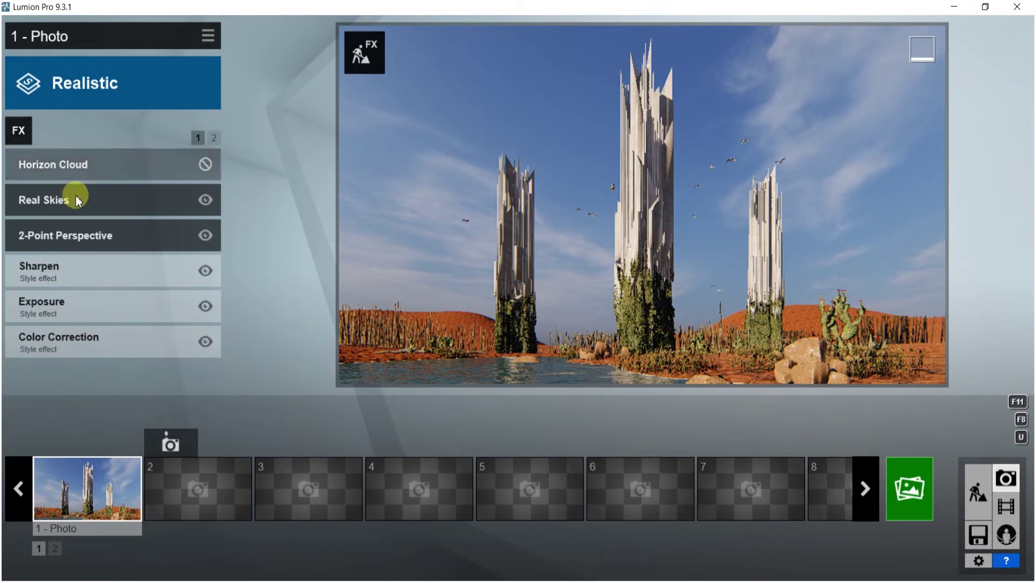
pyautogui.moveTo(65, 172)
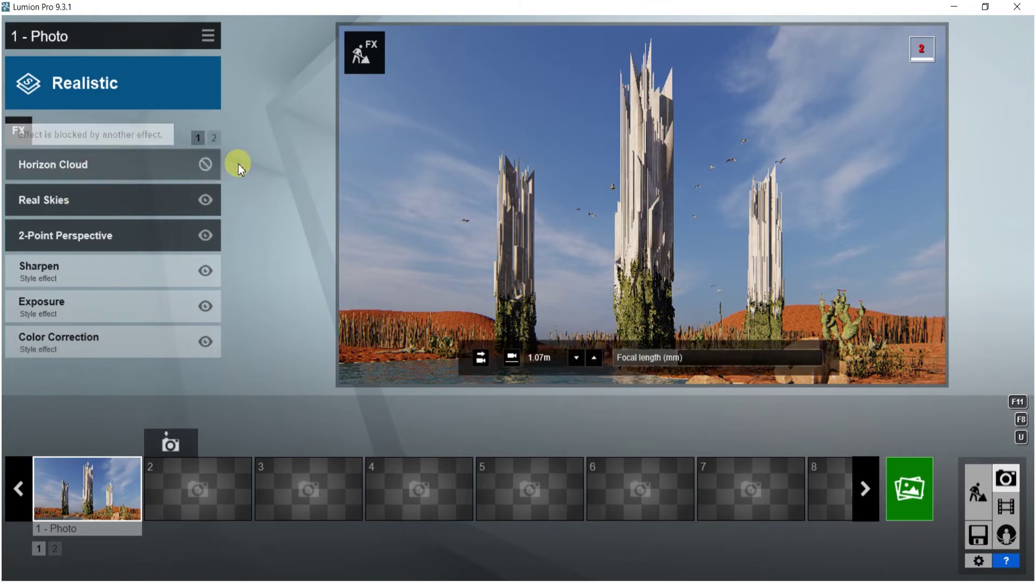
pyautogui.click(240, 165)
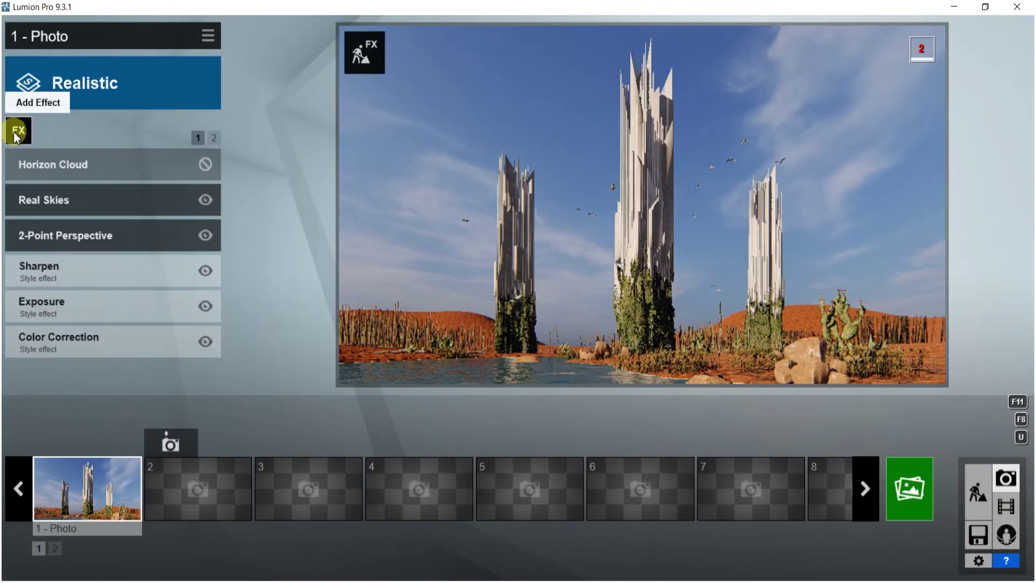
# - Add the Fog effect to Photo 1 and raise its fog density slightly above 1.3
pyautogui.click(46, 133)
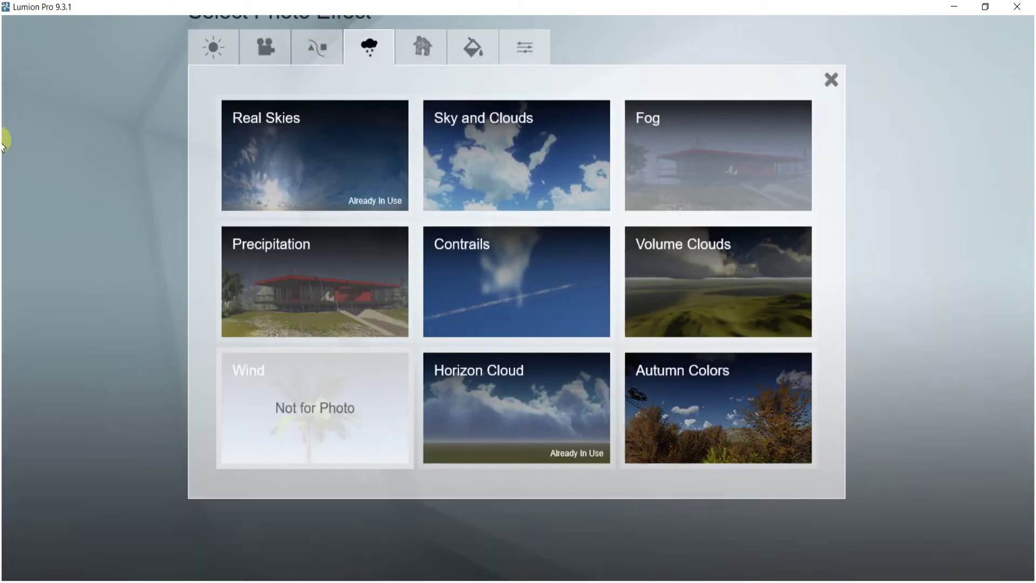
pyautogui.click(694, 169)
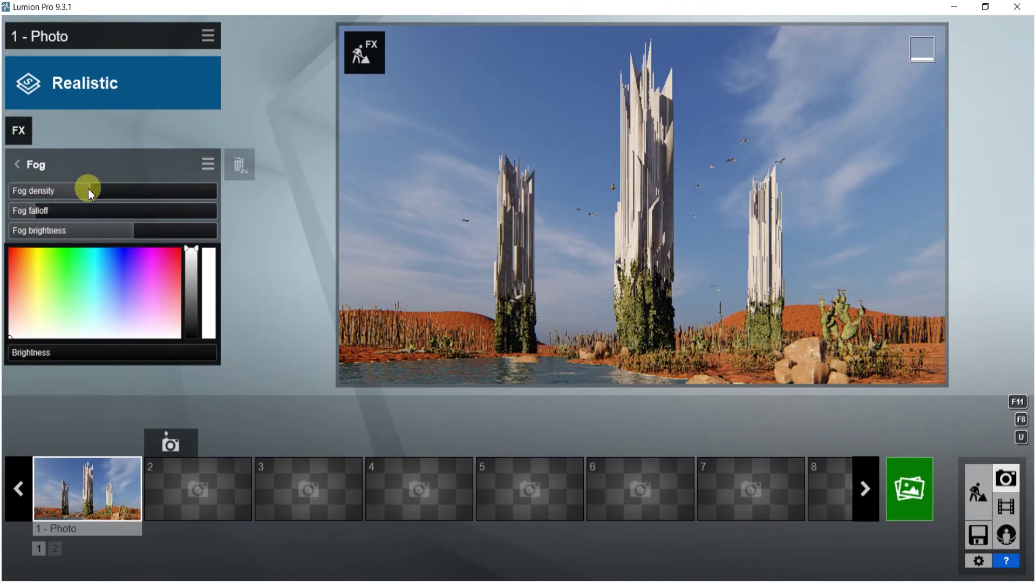
pyautogui.click(92, 193)
pyautogui.moveTo(129, 194); pyautogui.dragTo(89, 190)
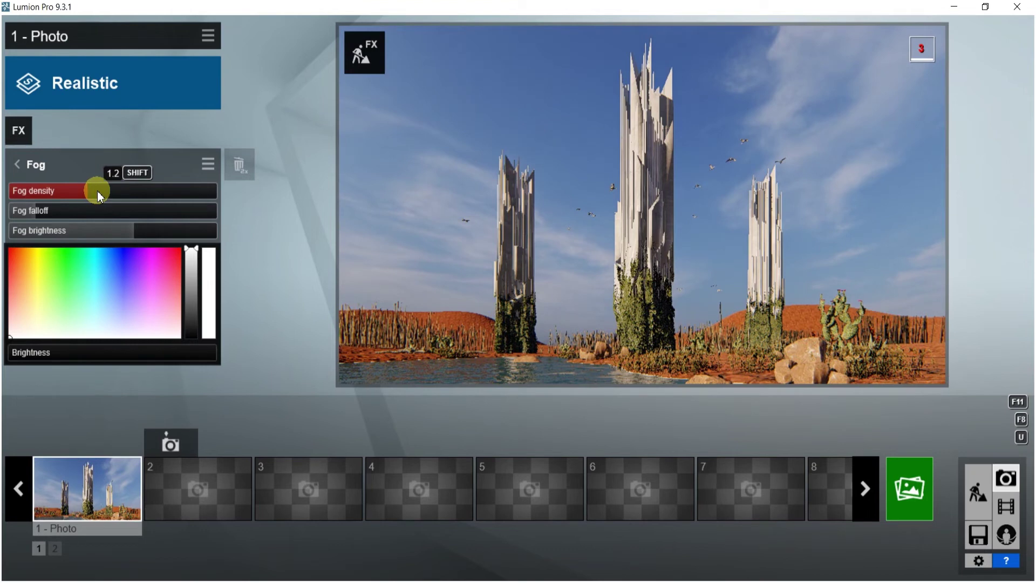
pyautogui.keyDown('shift'); pyautogui.moveTo(98, 196); pyautogui.dragTo(244, 194); pyautogui.keyUp('shift')
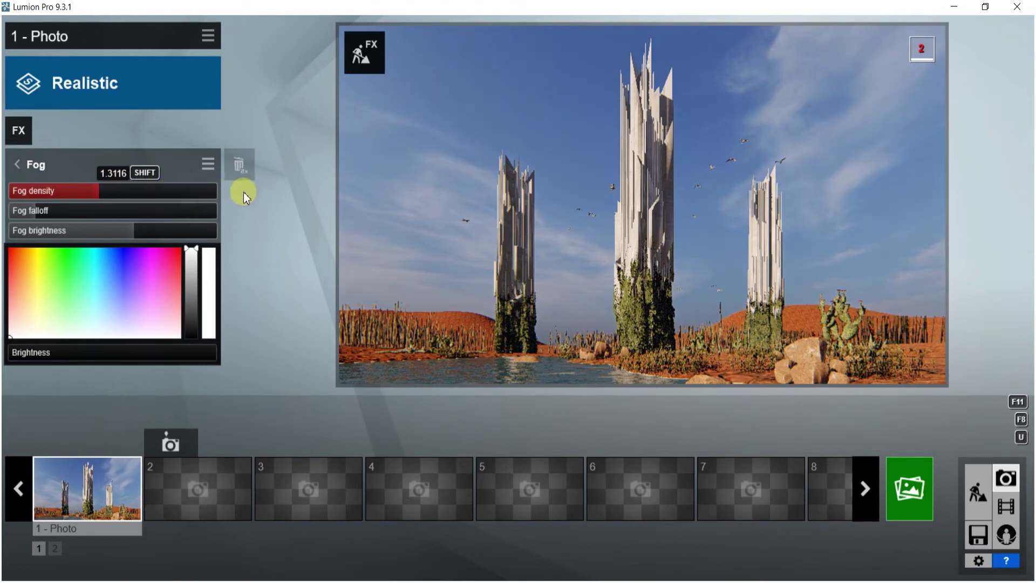
pyautogui.keyDown('shift'); pyautogui.moveTo(338, 192); pyautogui.dragTo(495, 189); pyautogui.keyUp('shift')
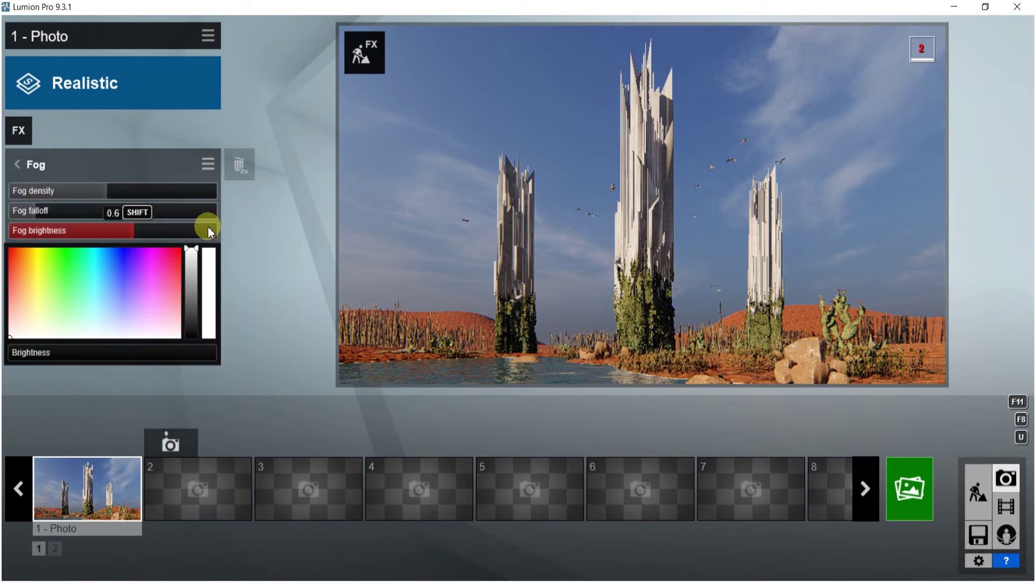
# - Tune the fog with a brightness of about 0.8, a falloff close to 0.0 and a higher density
pyautogui.keyDown('shift'); pyautogui.moveTo(248, 226); pyautogui.dragTo(828, 209); pyautogui.keyUp('shift')
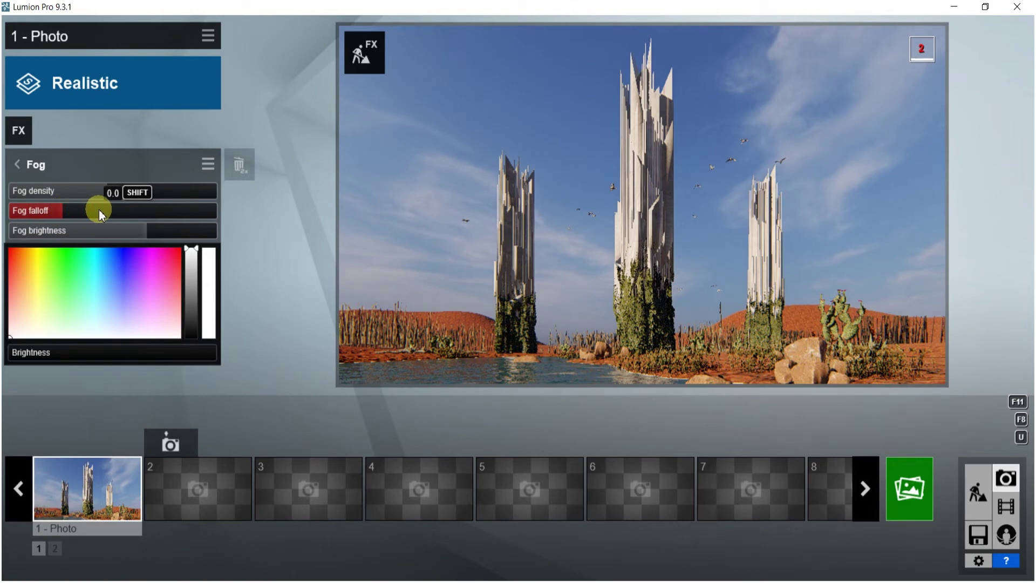
pyautogui.moveTo(100, 213); pyautogui.dragTo(140, 212)
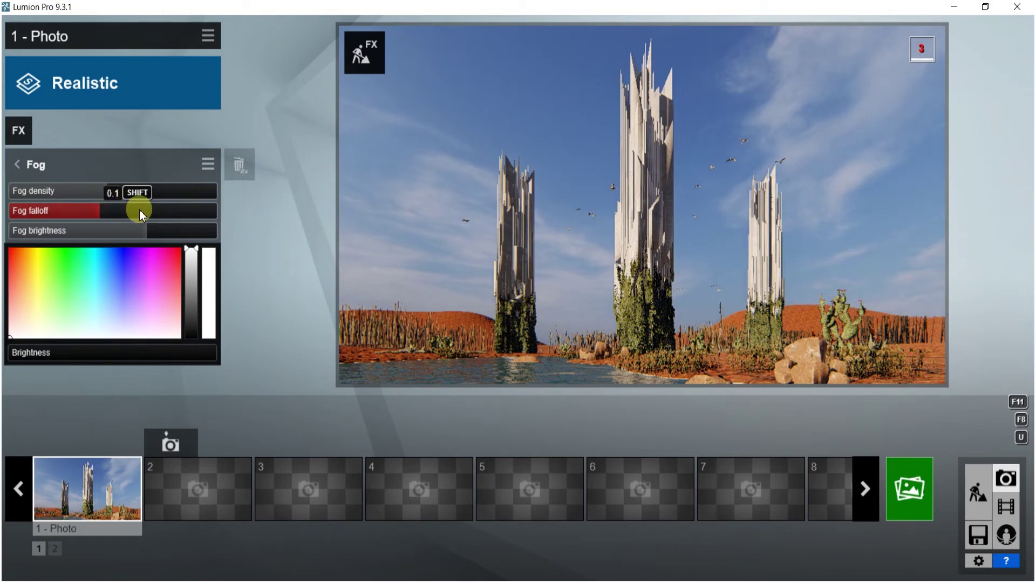
pyautogui.click(14, 216)
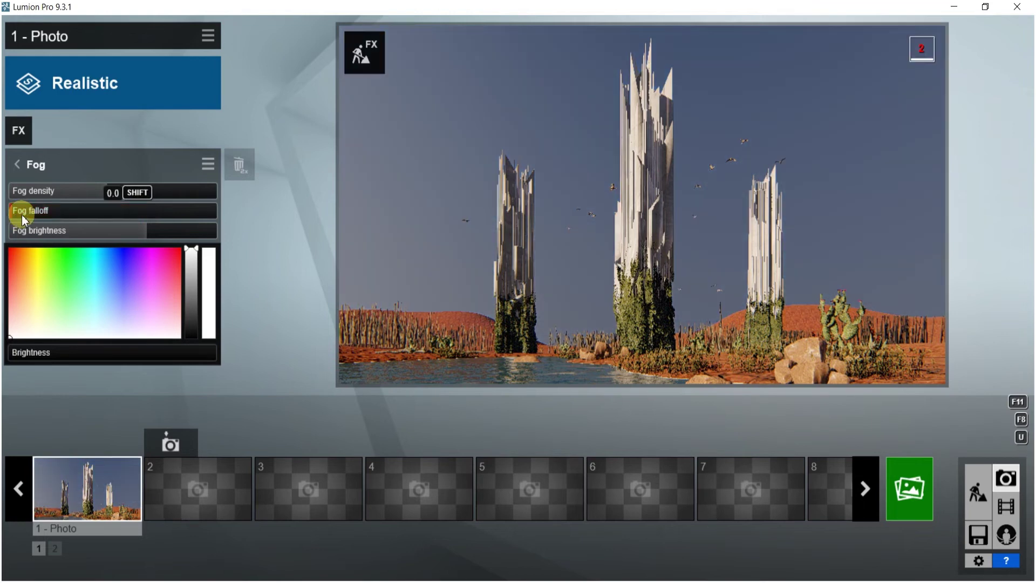
pyautogui.click(28, 213)
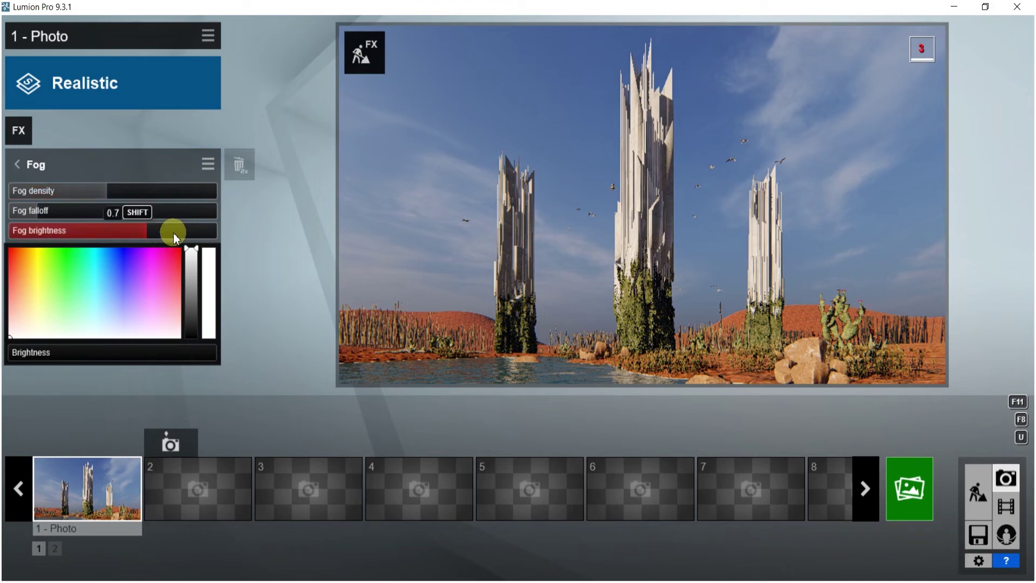
pyautogui.moveTo(177, 233); pyautogui.dragTo(184, 238)
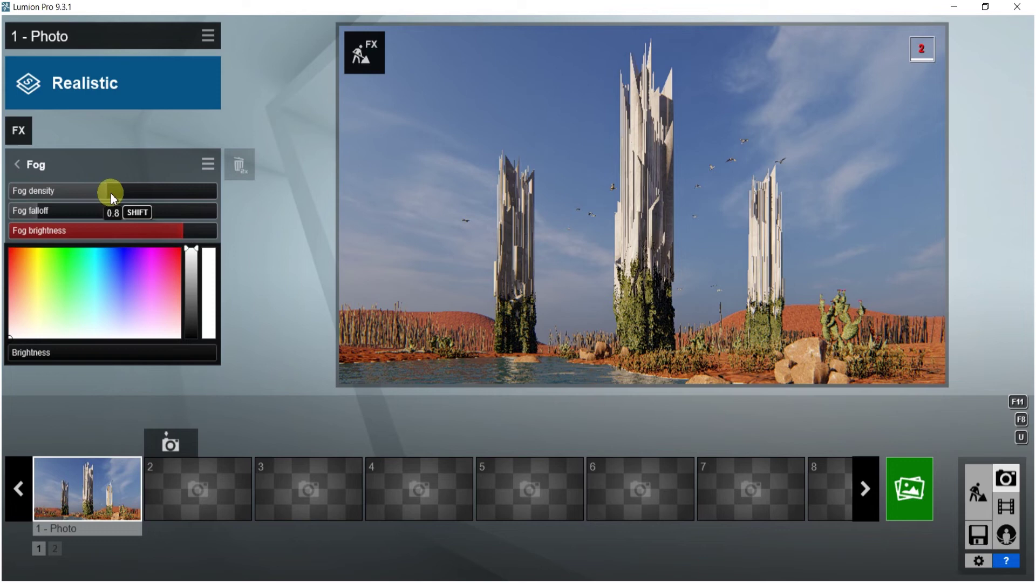
pyautogui.moveTo(144, 196); pyautogui.dragTo(597, 215)
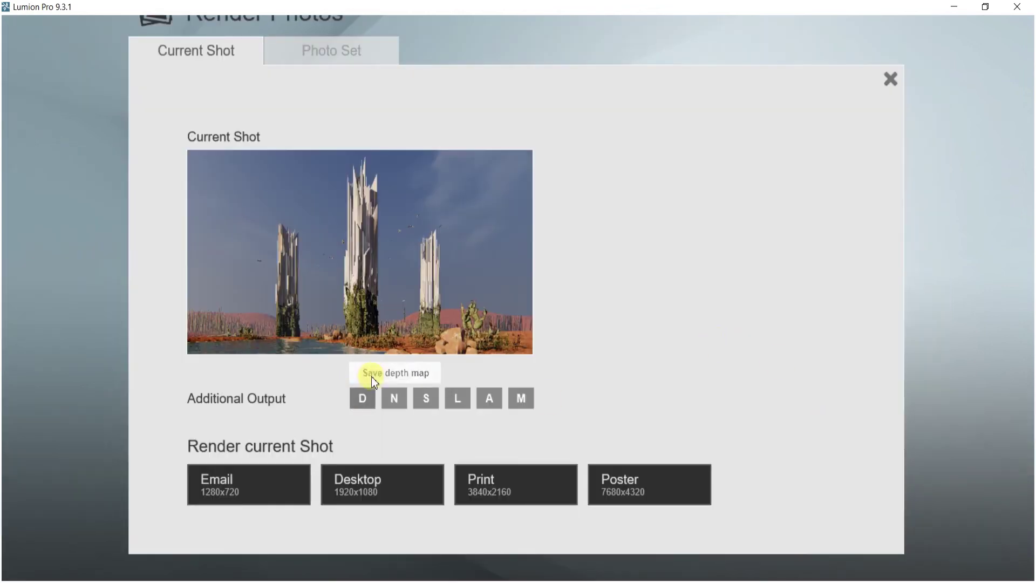
# - Render the current shot at Desktop size 1920x1080 and save it over the existing 50.jpg in the BOOK folder
pyautogui.click(363, 491)
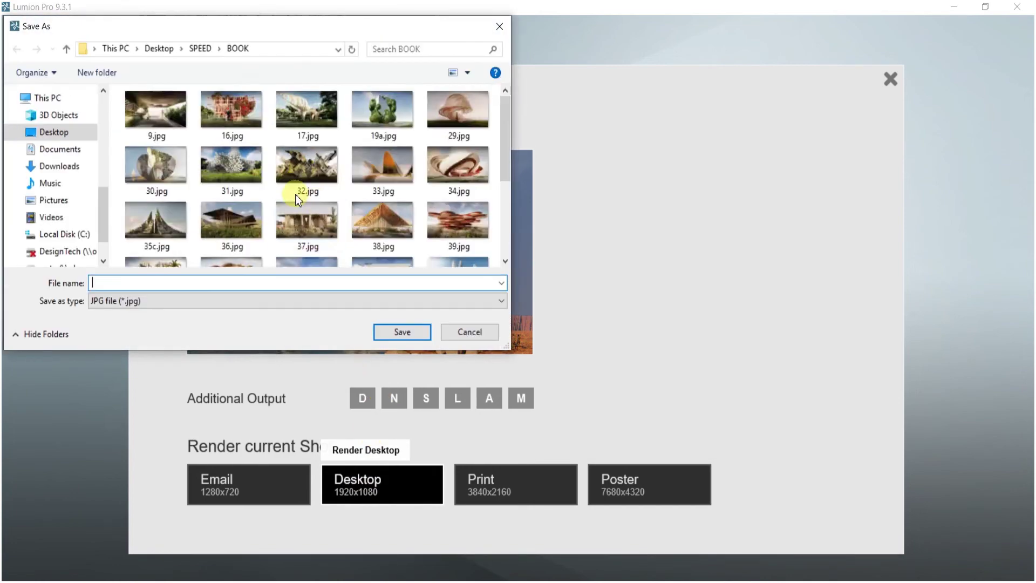
pyautogui.scroll(-5, 294, 191)
pyautogui.click(163, 224)
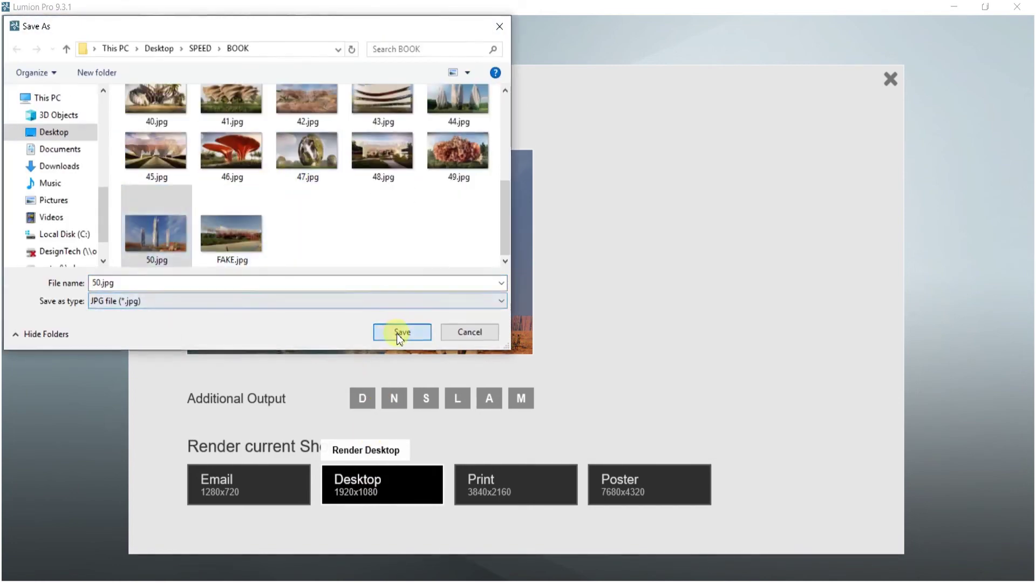
pyautogui.click(399, 332)
pyautogui.click(542, 350)
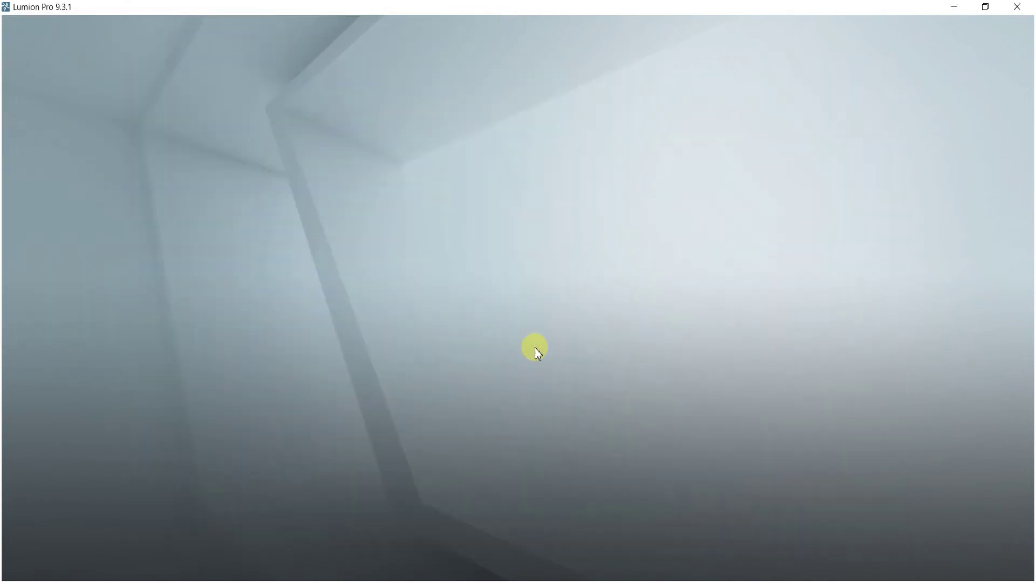